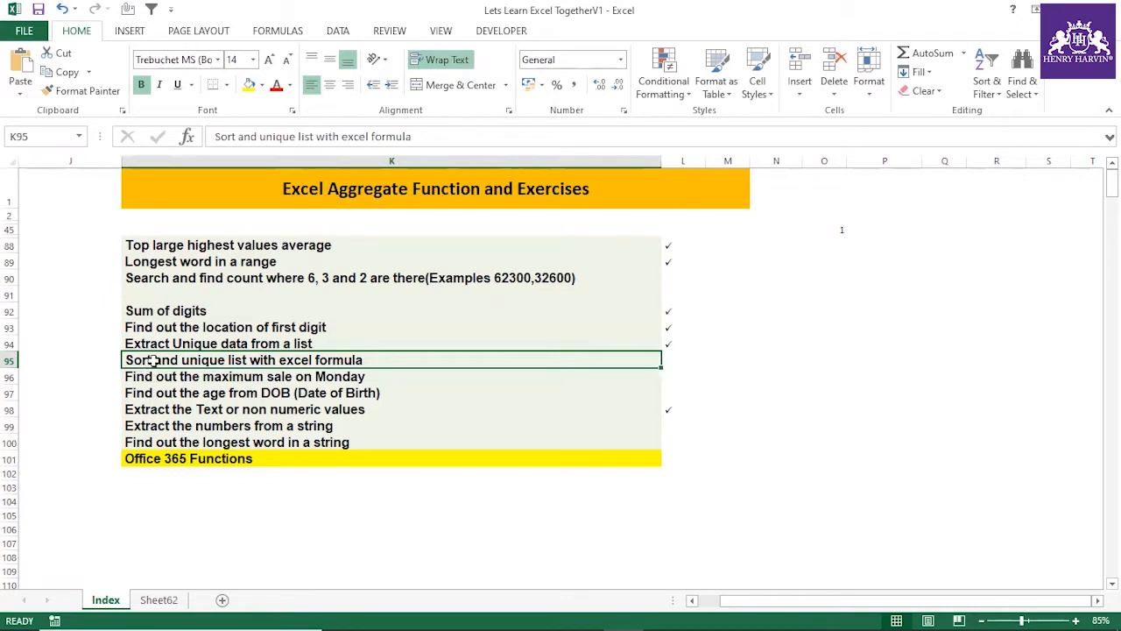
Step: Review the exercise topics in the index list, from extracting unique data down to finding the longest word in a string
left_click(375, 341)
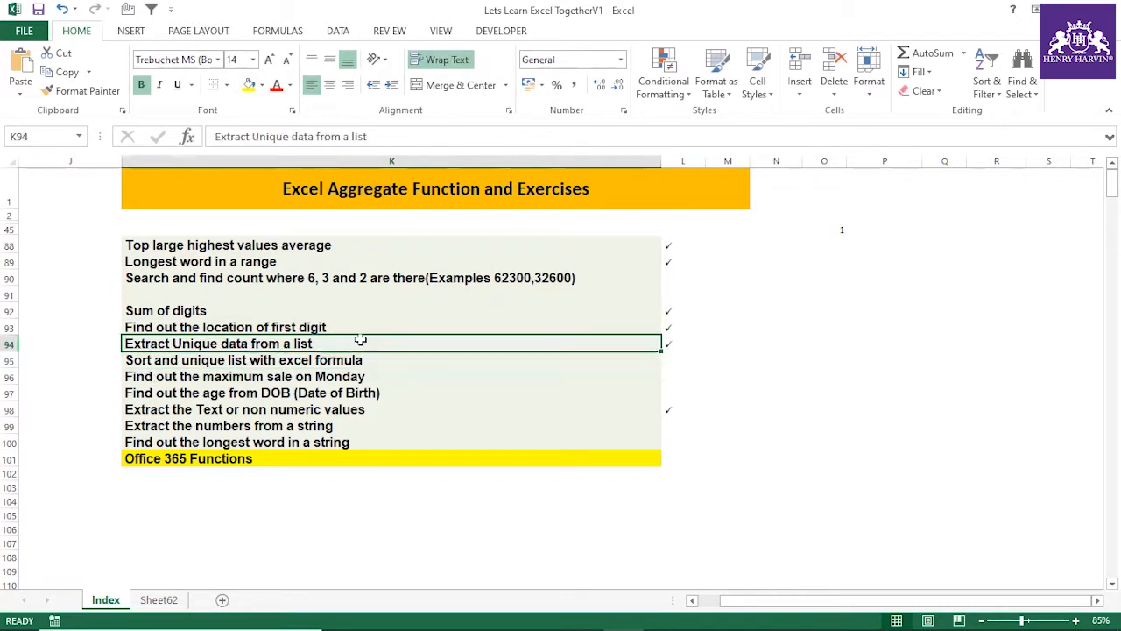
left_click(189, 361)
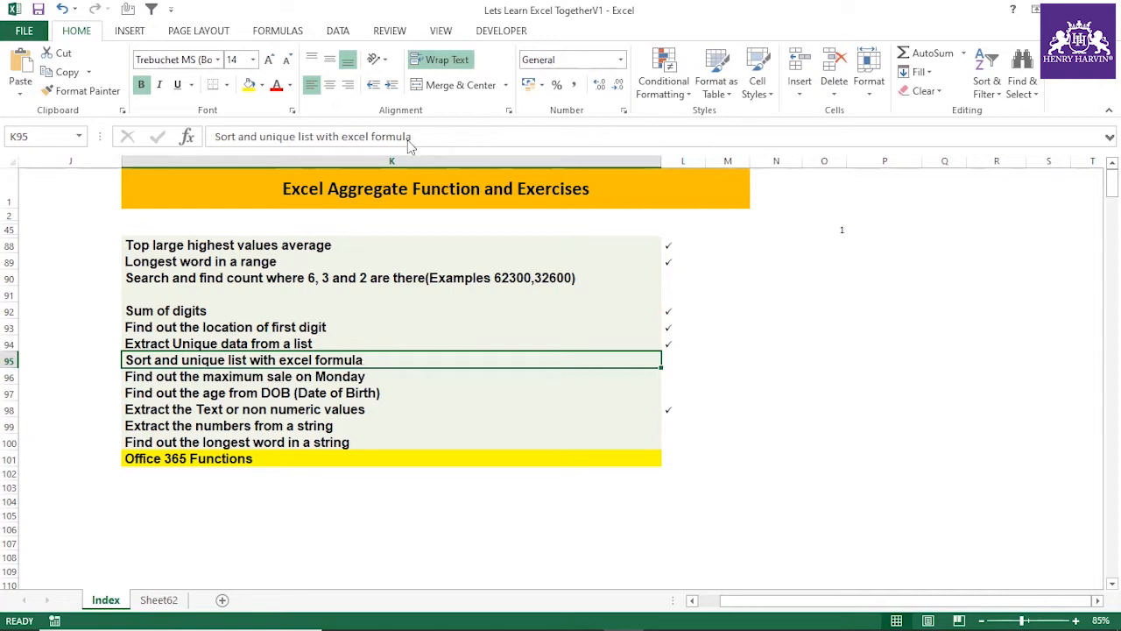
left_click(200, 394)
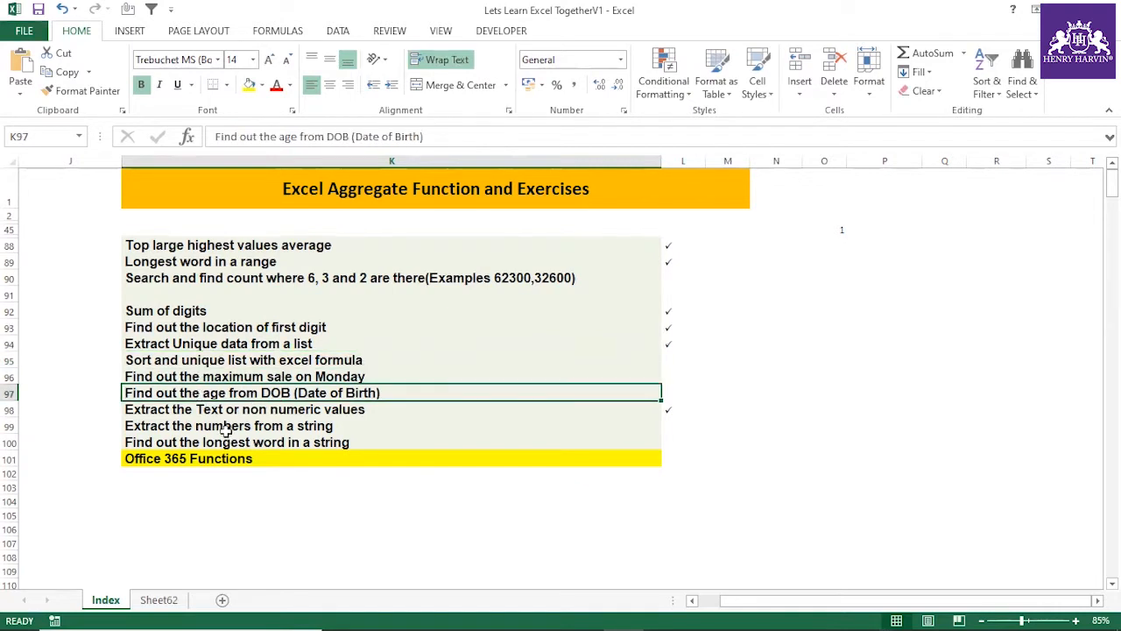
left_click(225, 428)
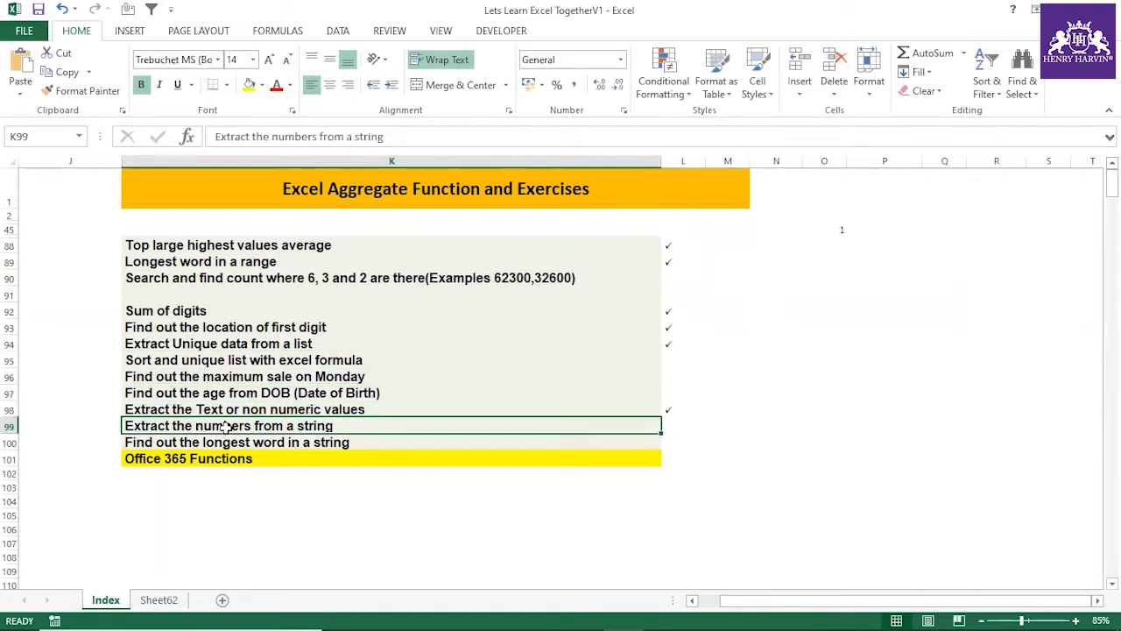
key("Down")
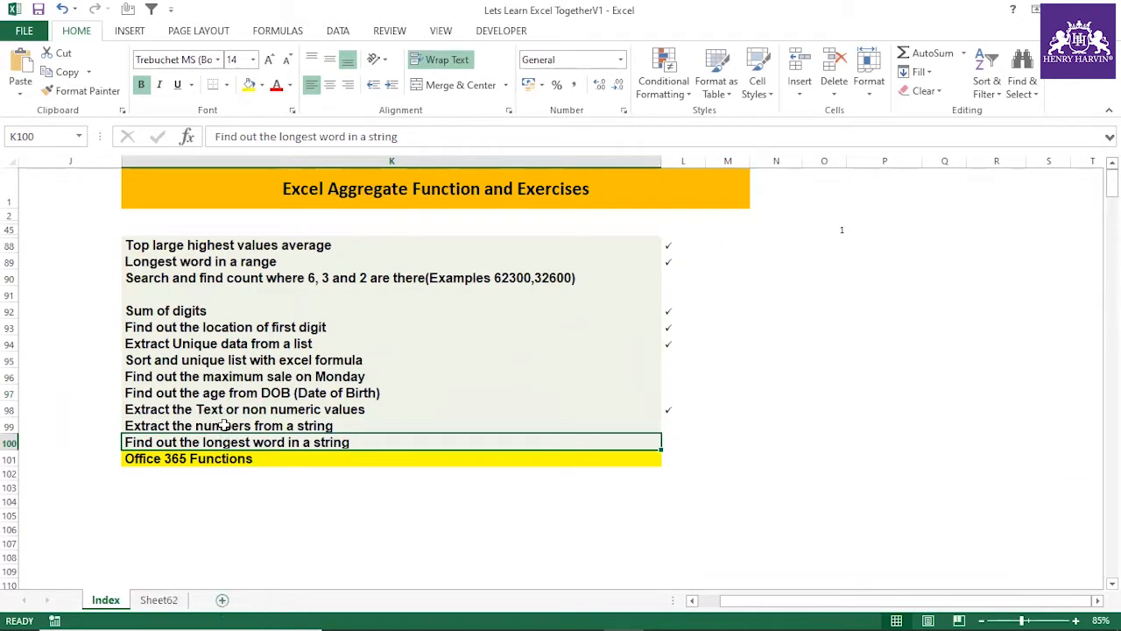
left_click(200, 343)
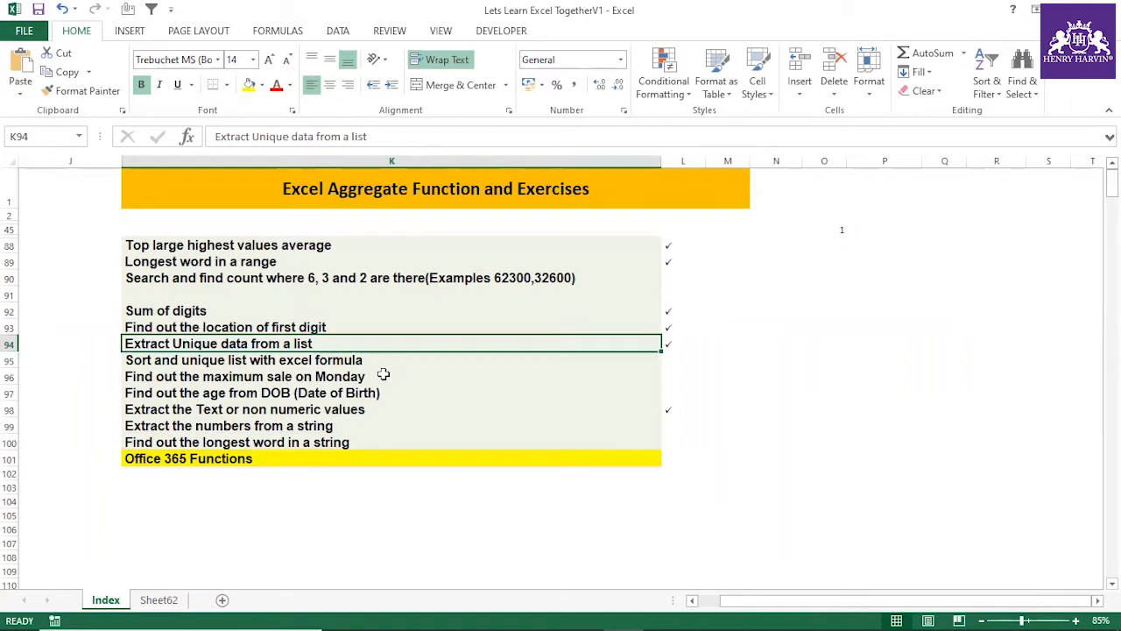
Step: Copy the topic "Sort and unique list with excel formula" from the index into cell D3 of a new sheet
left_click(304, 360)
key("ctrl+c")
left_click(222, 599)
left_click(222, 213)
key("ctrl+v")
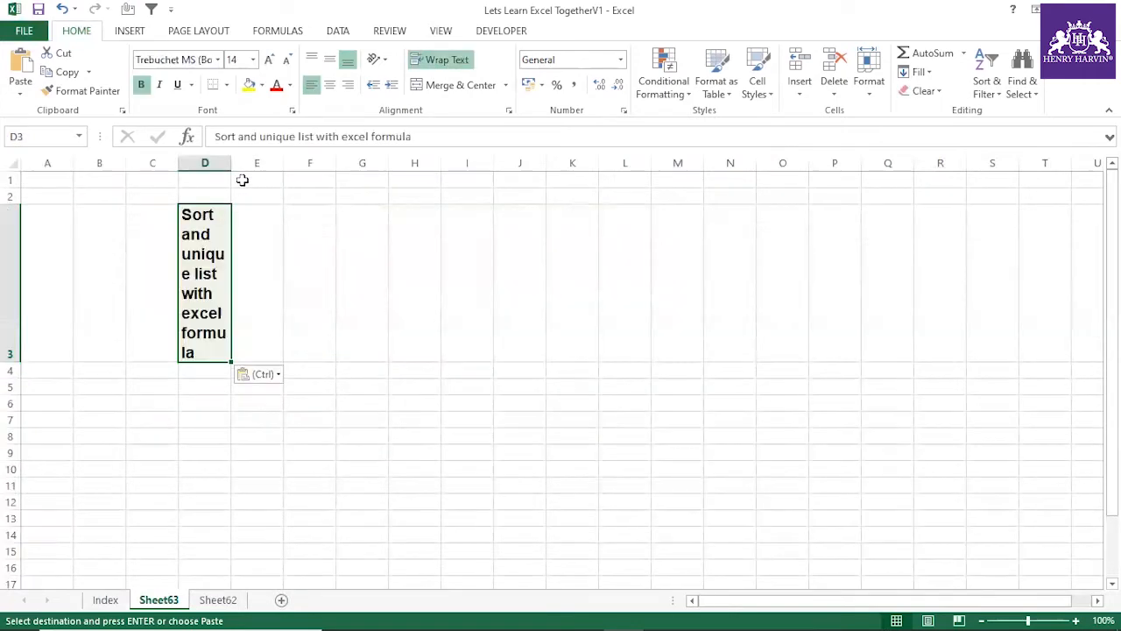
Step: Autofit the width of column D and the height of row 3 to the pasted heading
double_click(231, 163)
double_click(11, 361)
left_click(258, 296)
left_click(317, 230)
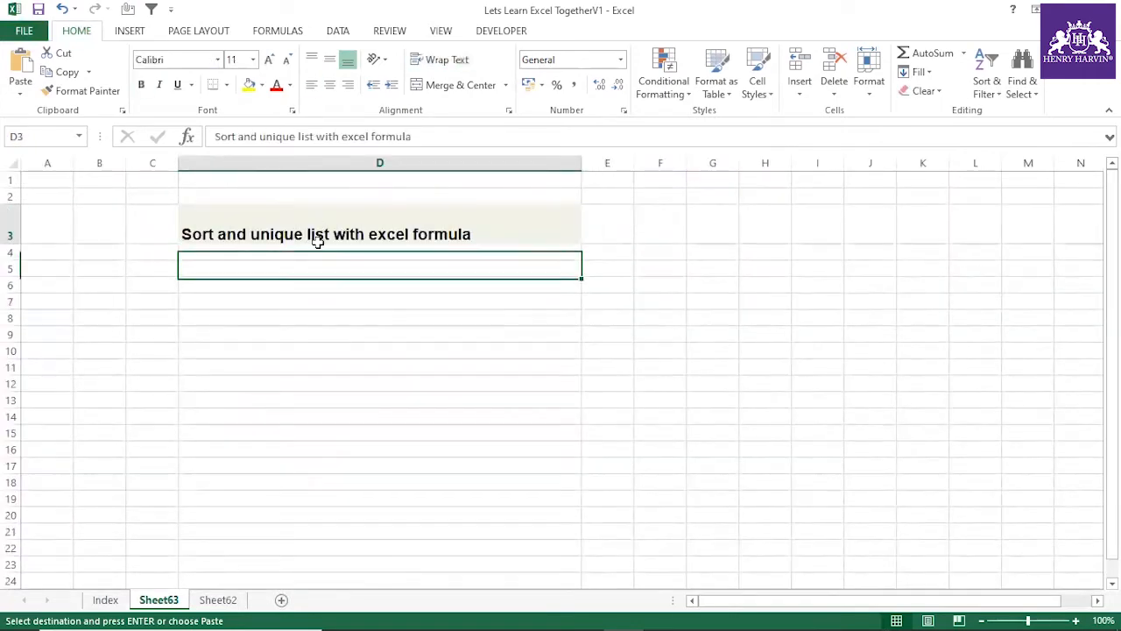
left_click(716, 271)
type("Aman")
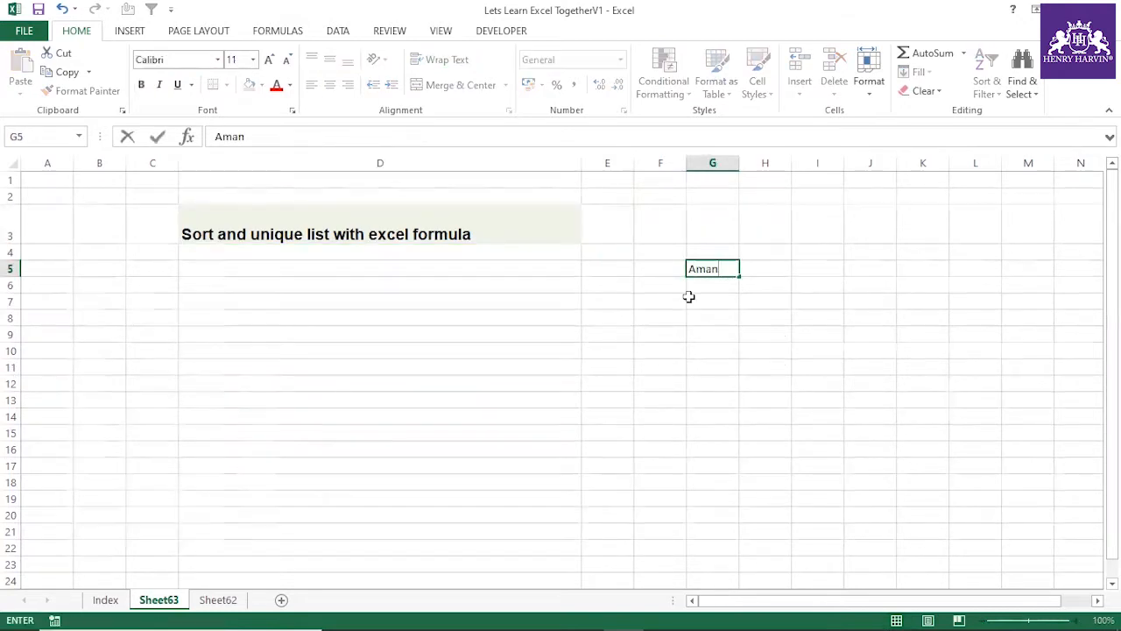
key("Return")
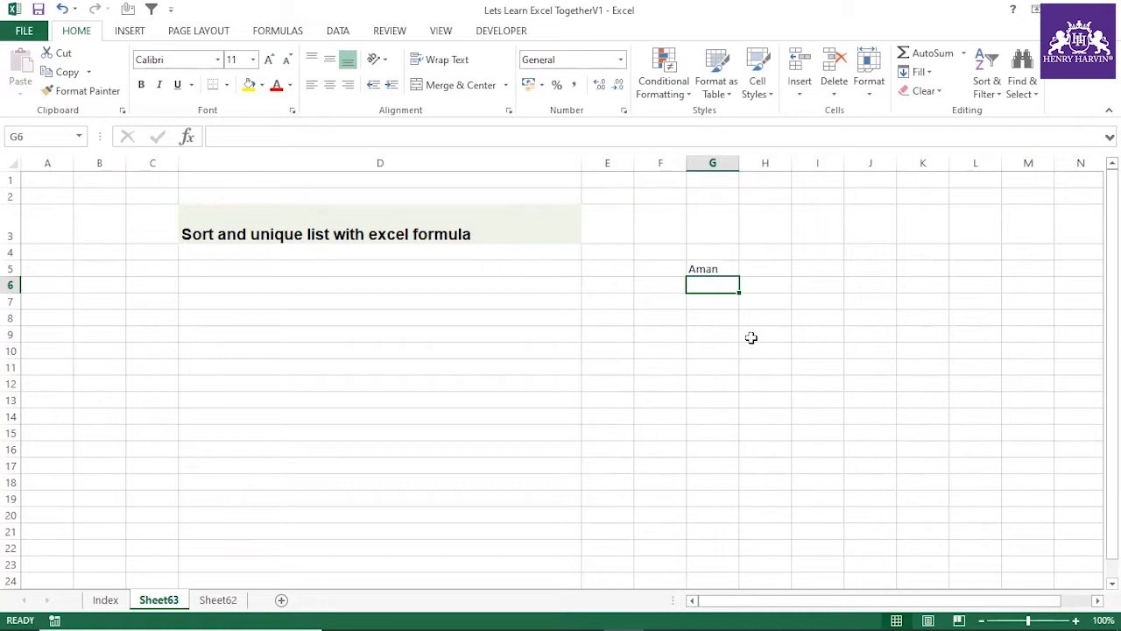
type("Sylvie")
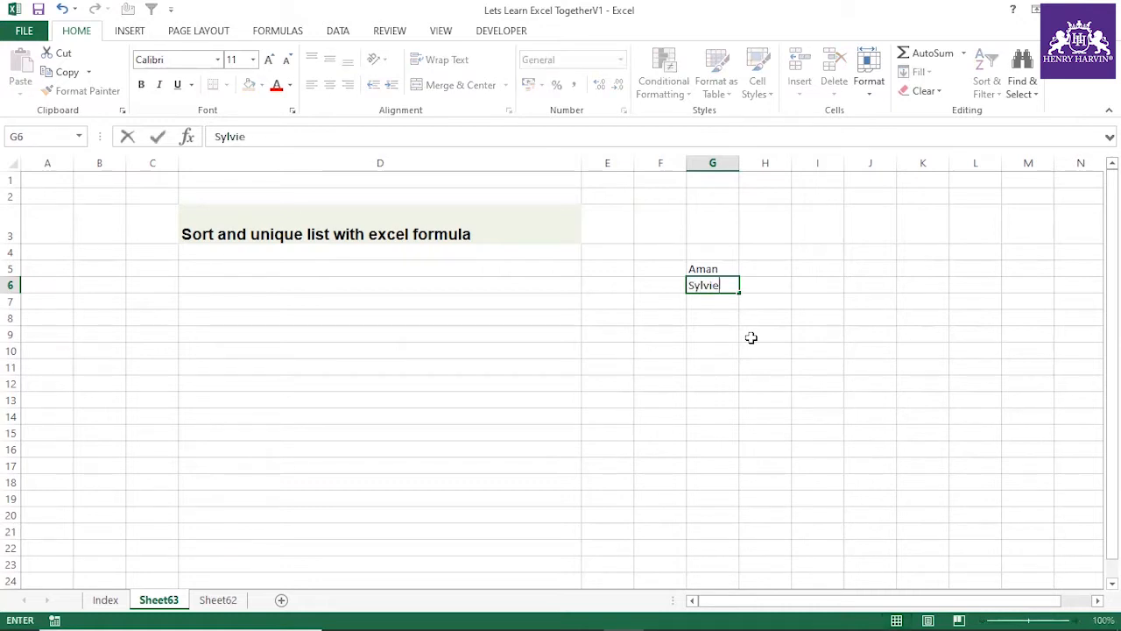
left_click(710, 300)
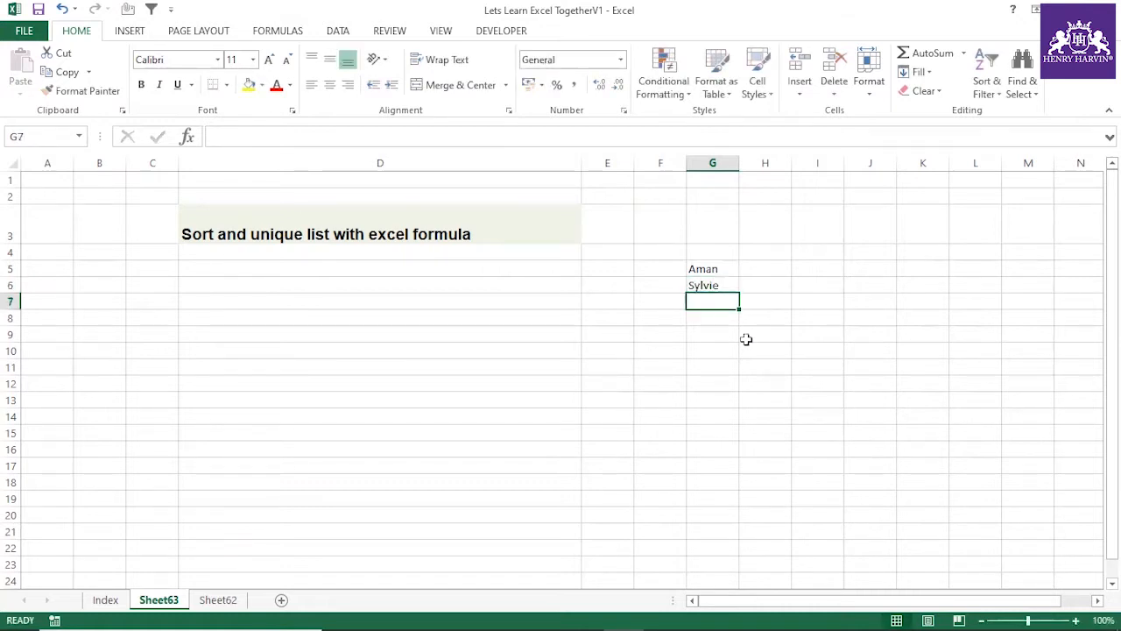
left_click_drag(720, 269, 703, 485)
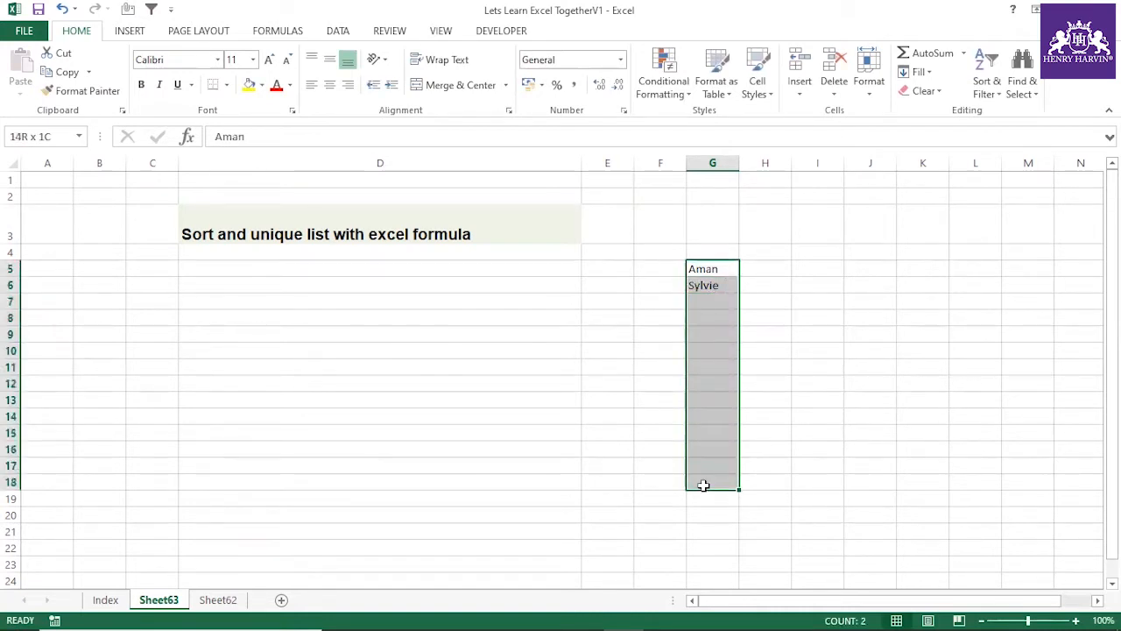
left_click_drag(715, 267, 716, 287)
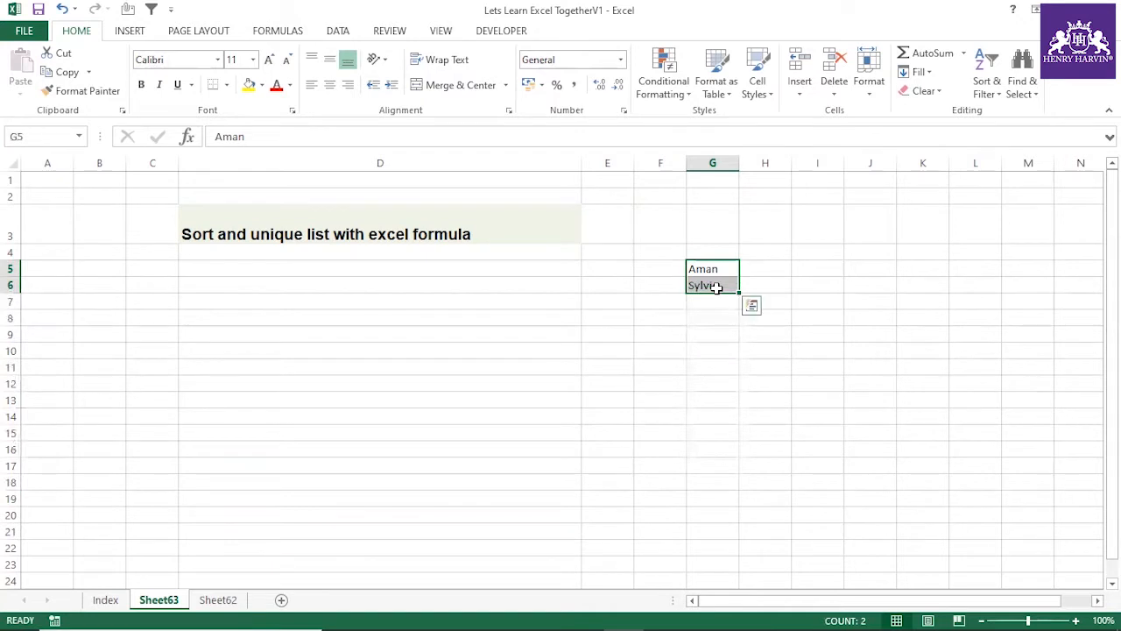
key("Delete")
left_click(710, 319)
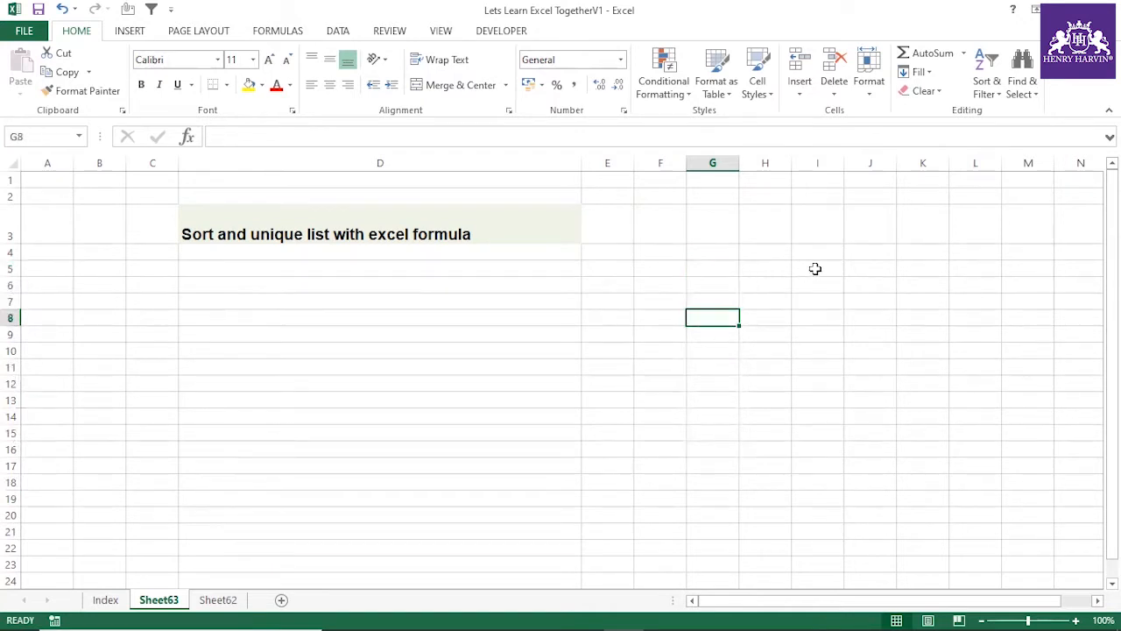
Step: Enter four different sample first names in unsorted order in cells J4 to J7
left_click(864, 256)
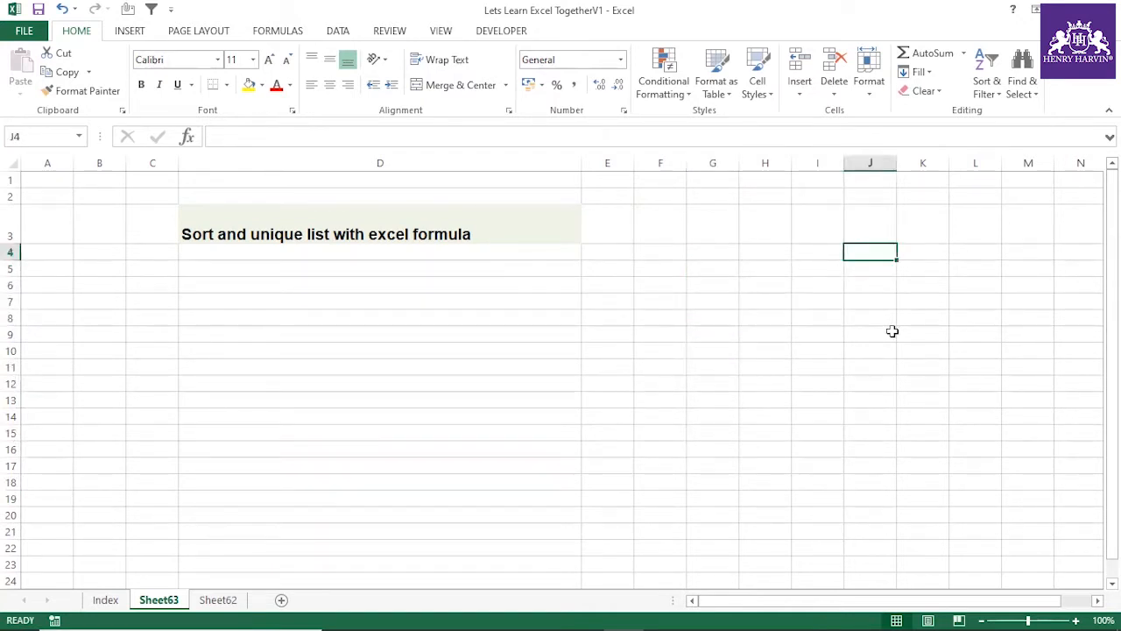
type("Sy")
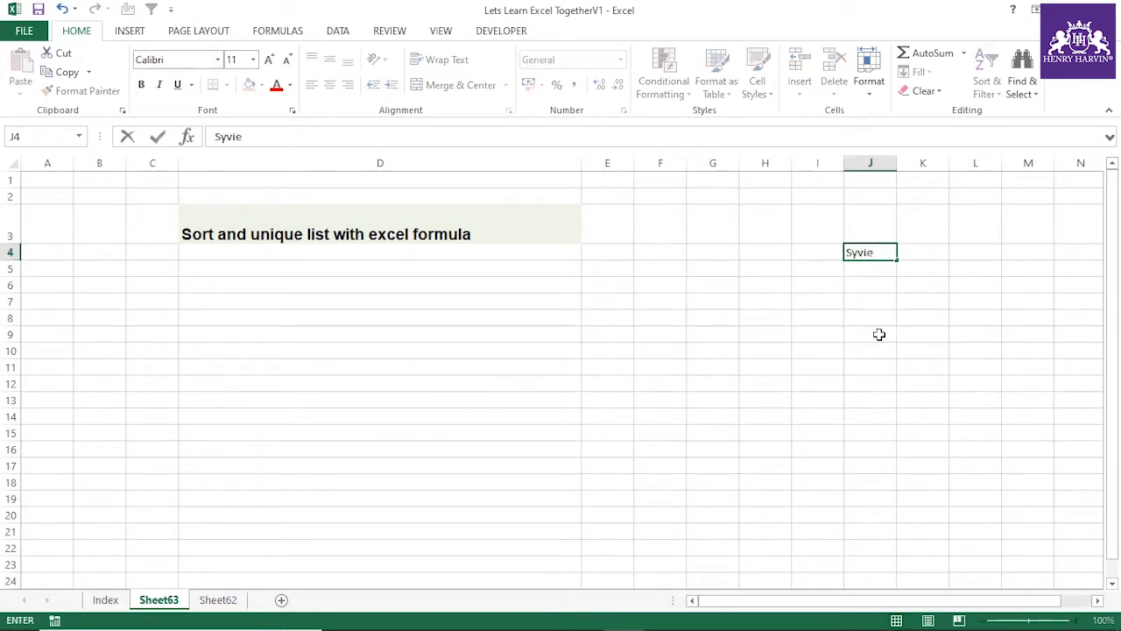
type("lvie")
key("Return")
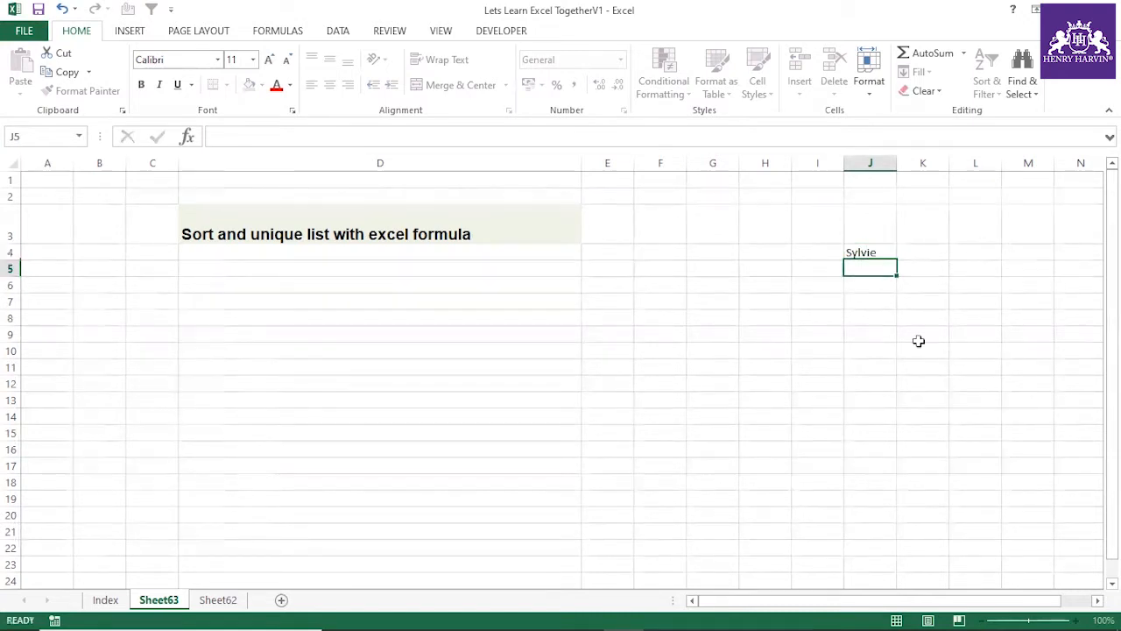
type("Mathieu")
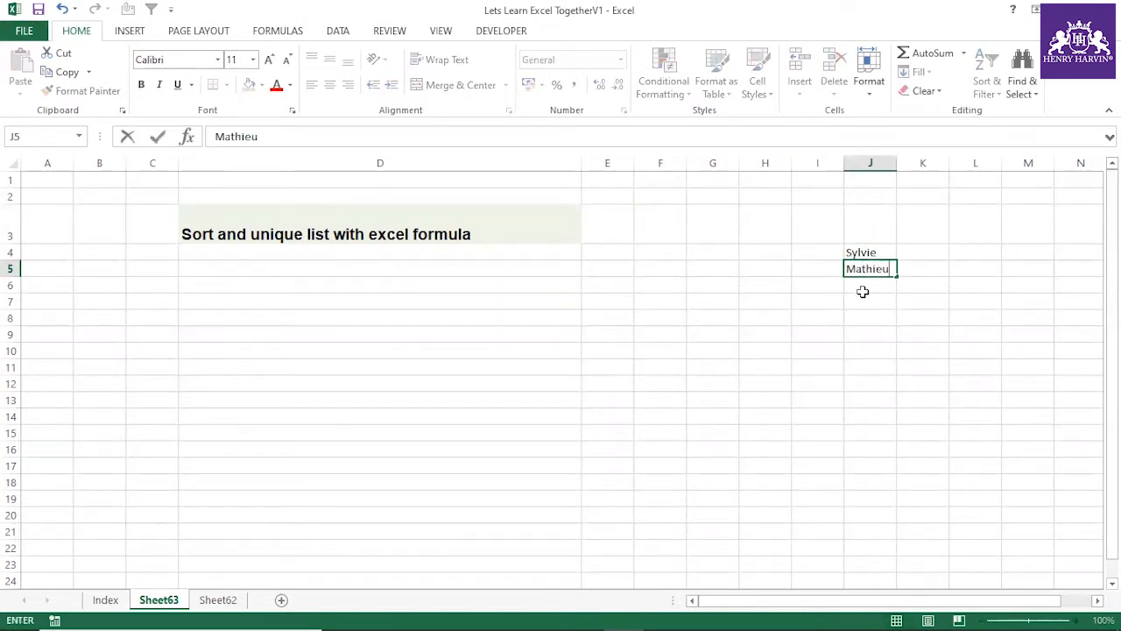
key("Return")
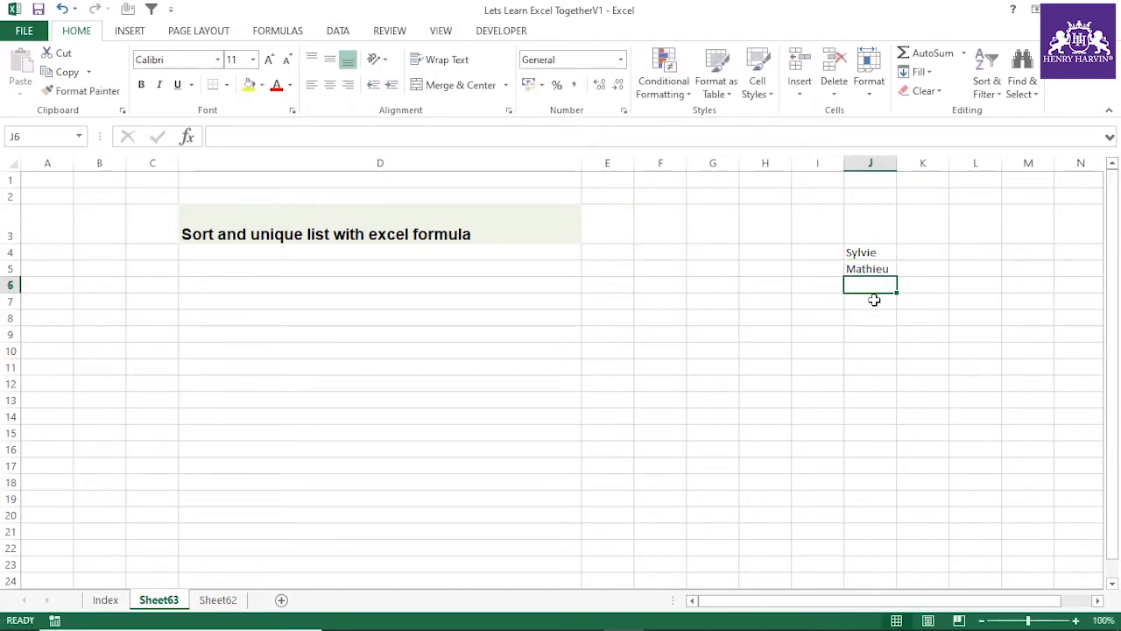
type("R")
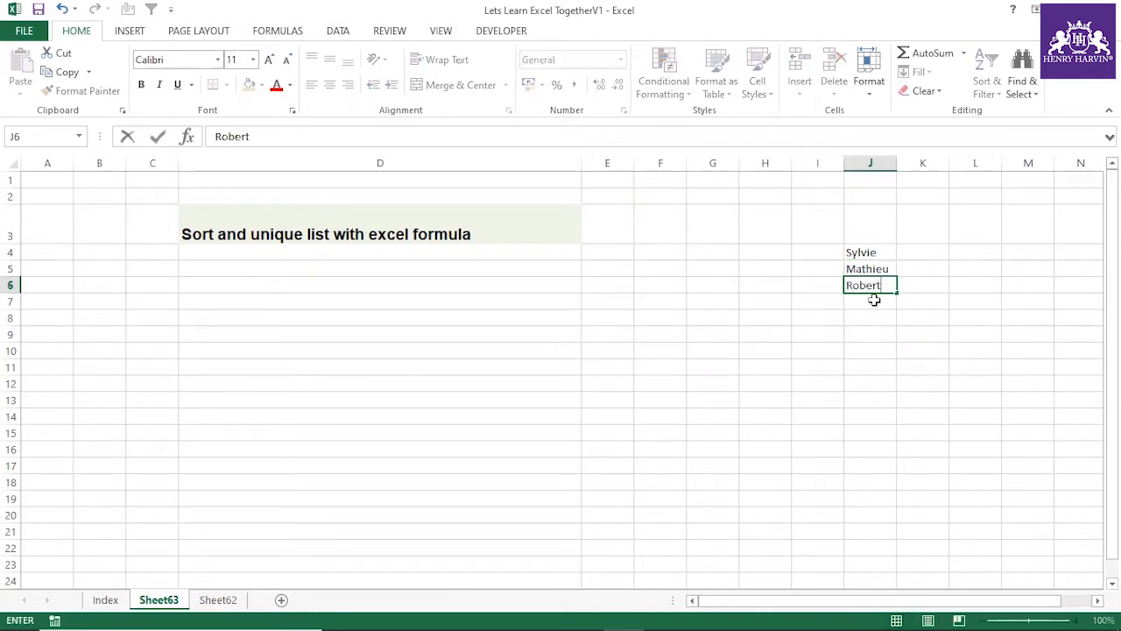
type("obert")
key("Return")
type("John")
key("Return")
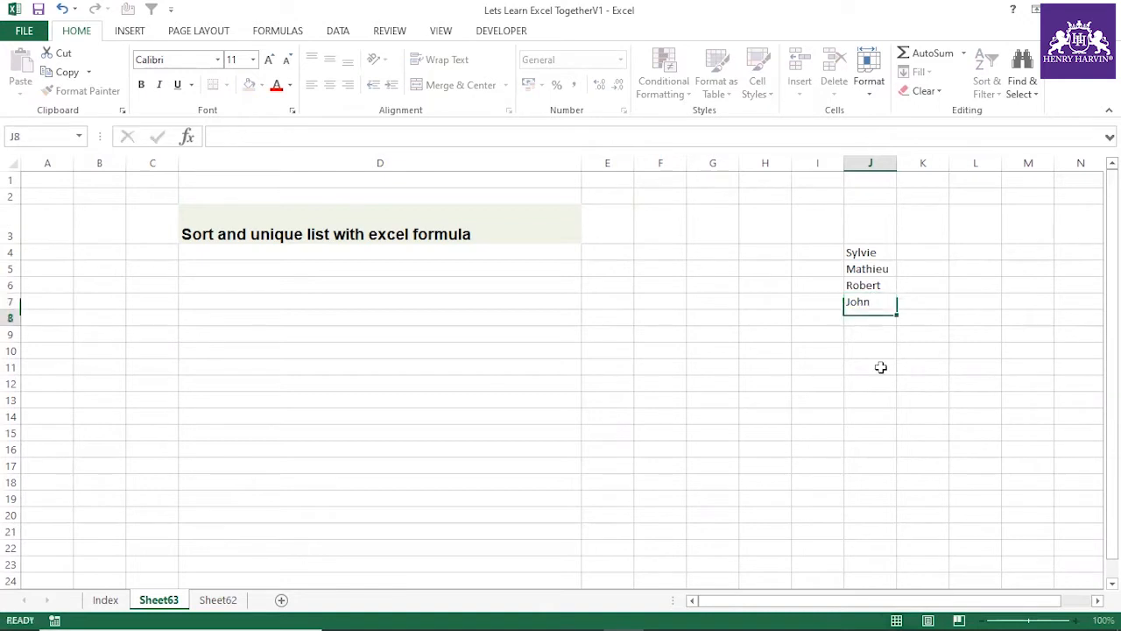
Step: Extend the list in column J with three more sample first names in cells J8 to J10
type("Viki")
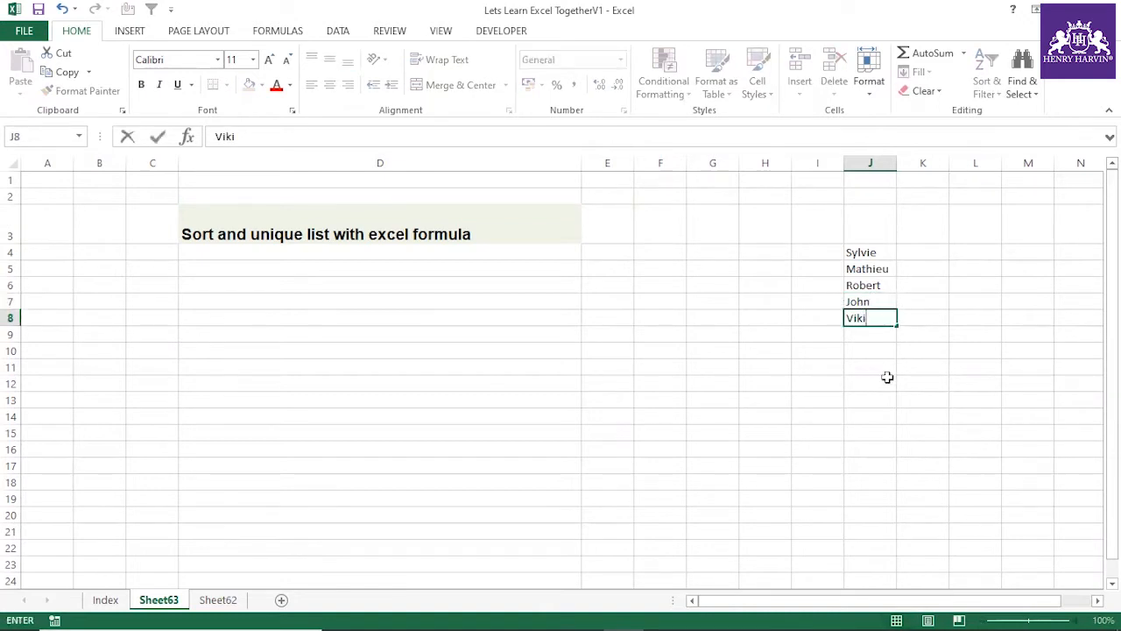
key("Return")
type("Molly")
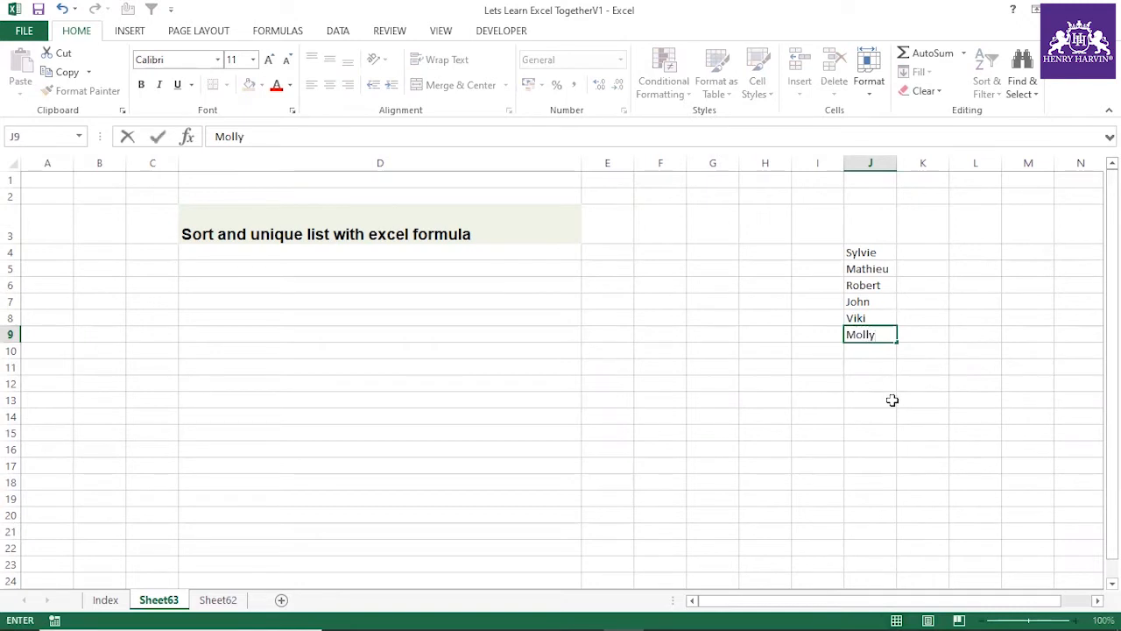
key("Return")
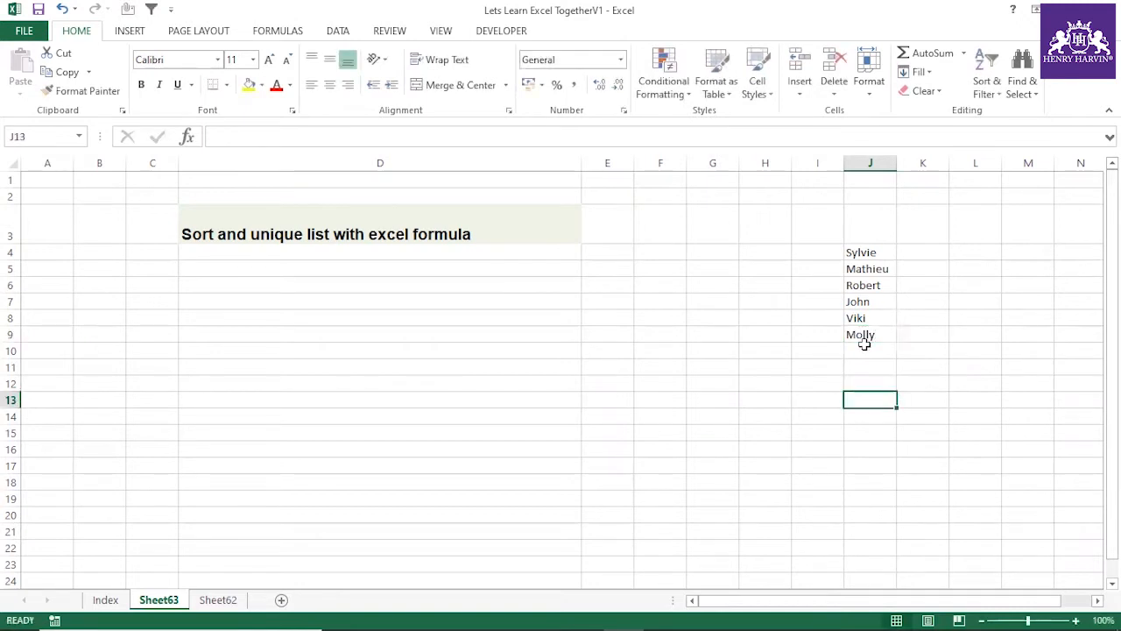
type("Abh")
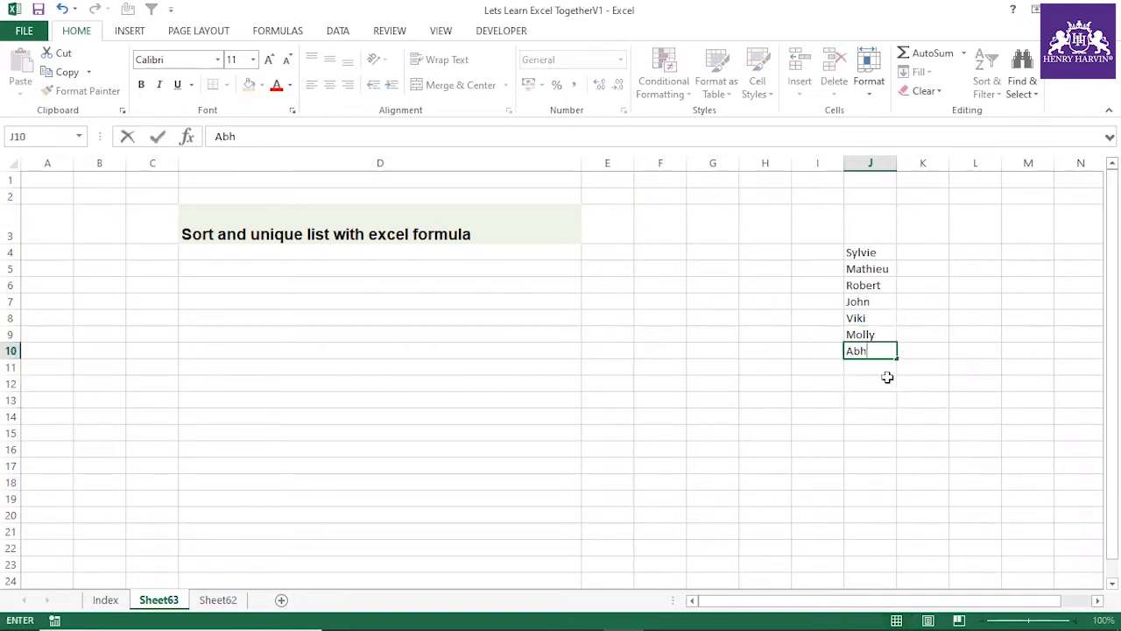
type("i")
left_click_drag(905, 414, 915, 432)
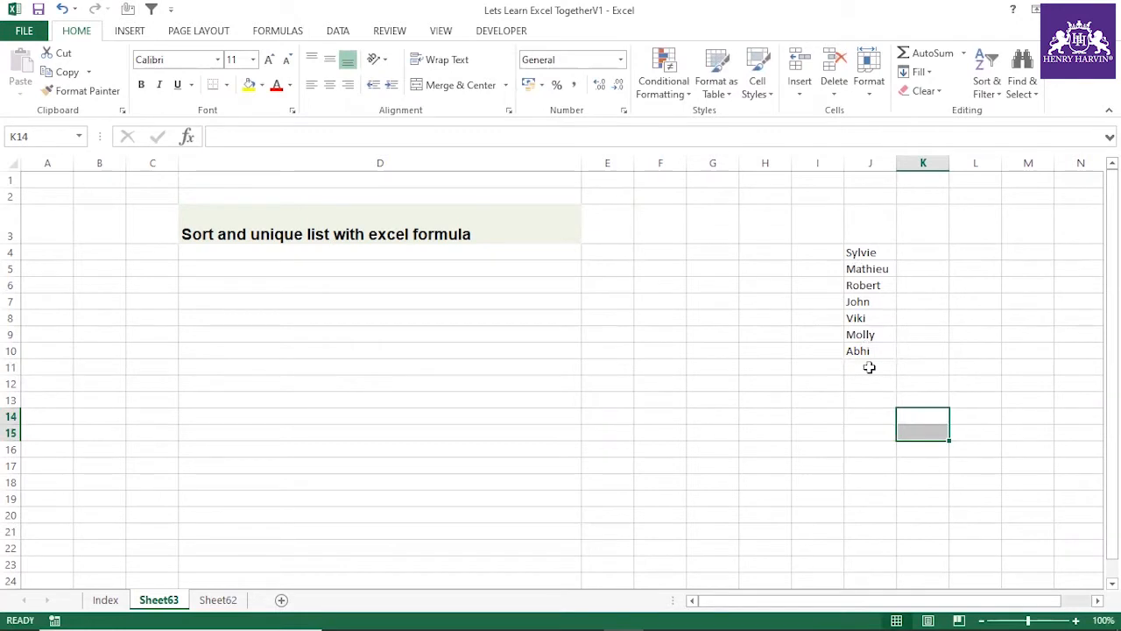
left_click_drag(861, 252, 864, 351)
left_click(880, 415)
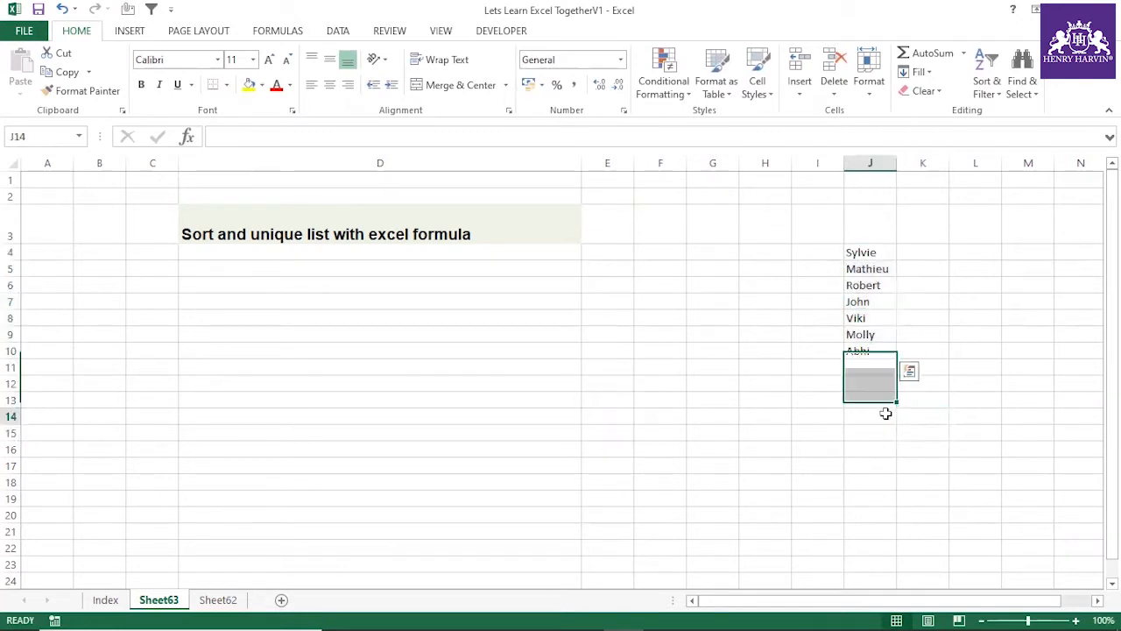
left_click_drag(866, 253, 859, 350)
left_click_drag(863, 253, 865, 351)
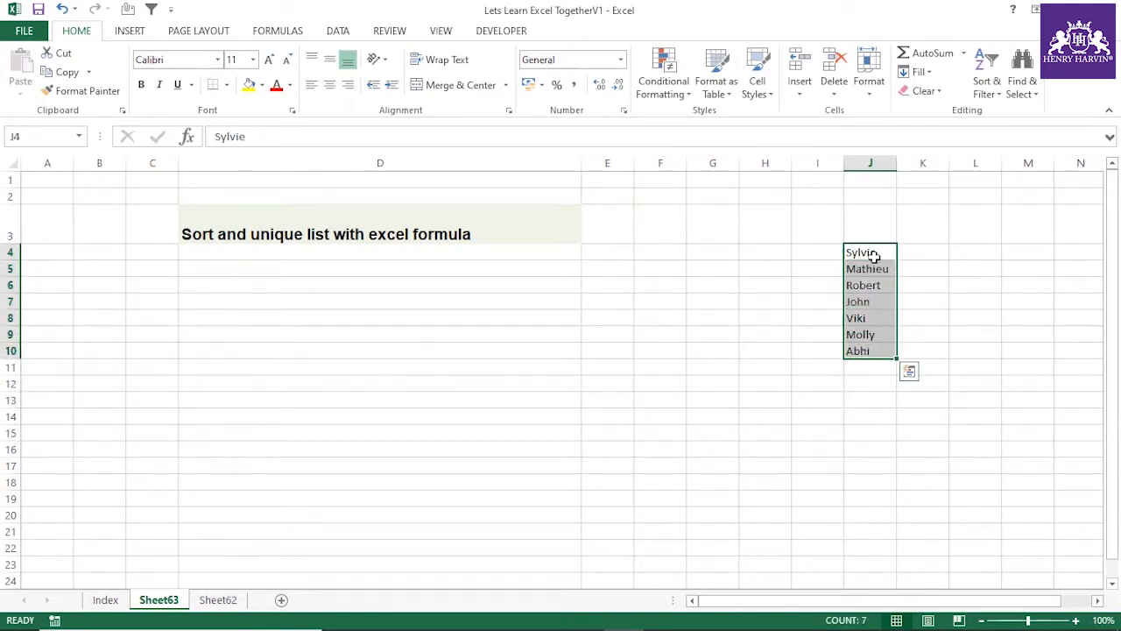
left_click_drag(874, 255, 873, 352)
left_click(608, 253)
left_click(872, 253)
left_click_drag(873, 253, 867, 350)
Step: Enter the formula =J4:J10 in cell K7, referring to the whole list of names
left_click(922, 301)
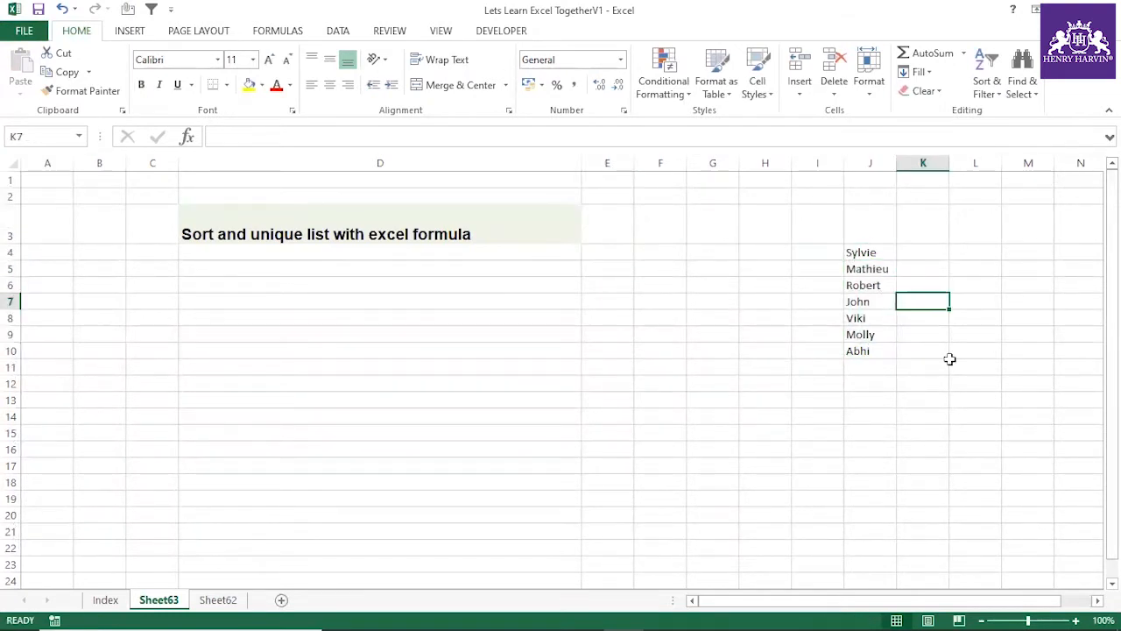
type("=")
left_click_drag(868, 252, 854, 351)
key("Return")
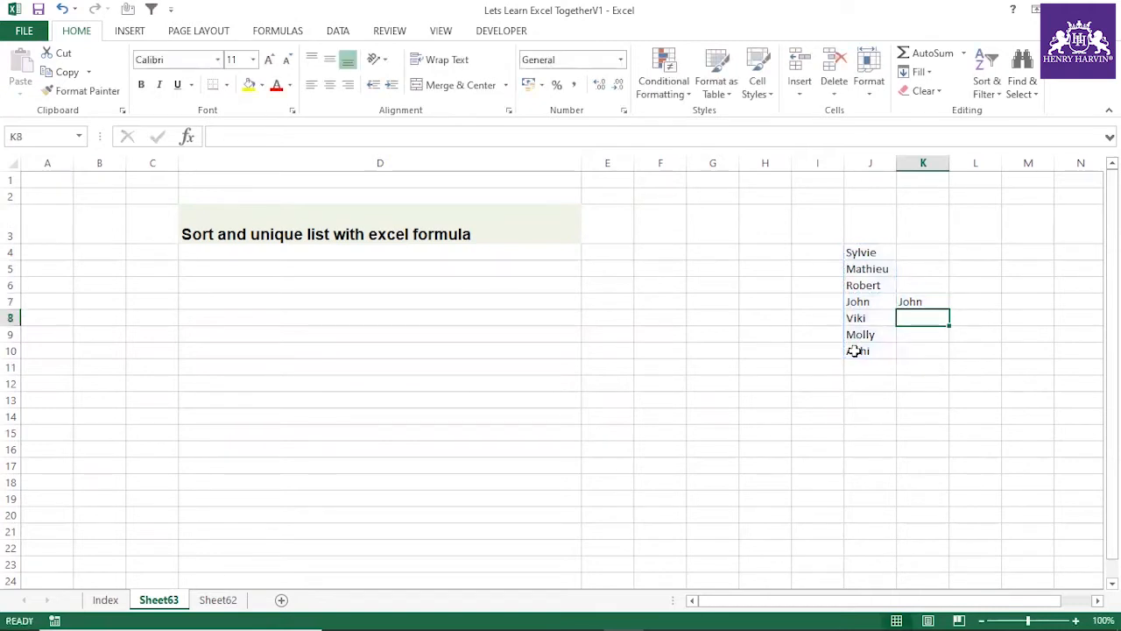
Step: Evaluate the J4:J10 reference inside K7's formula to inspect it as an array, leaving the formula as it was
left_click(943, 303)
left_click_drag(220, 137, 262, 138)
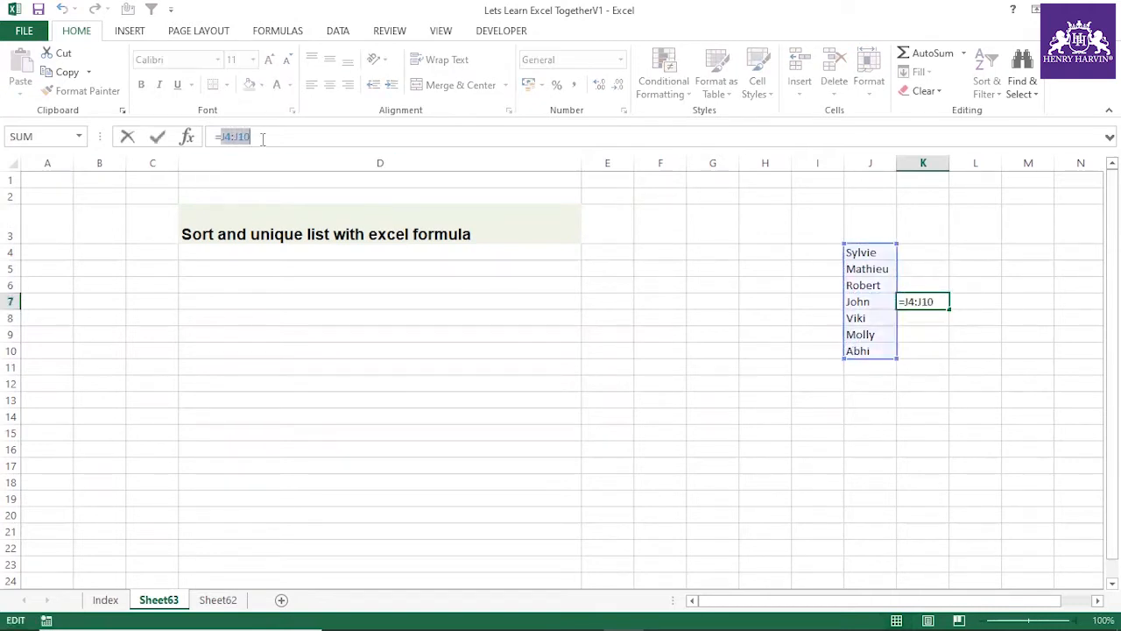
key("F9")
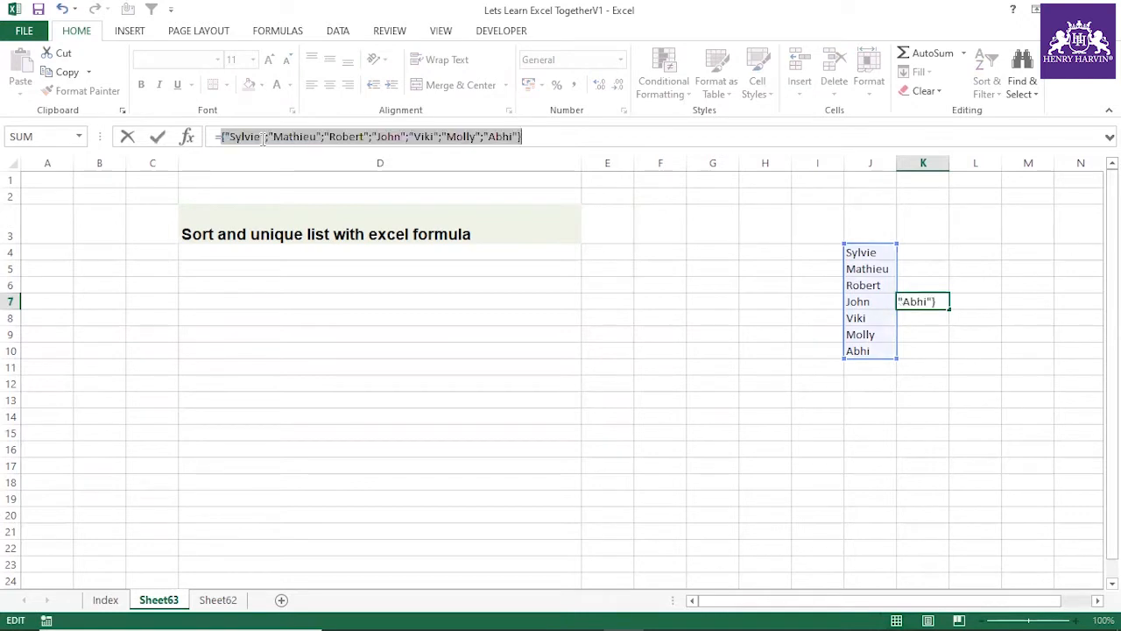
key("Escape")
left_click(926, 362)
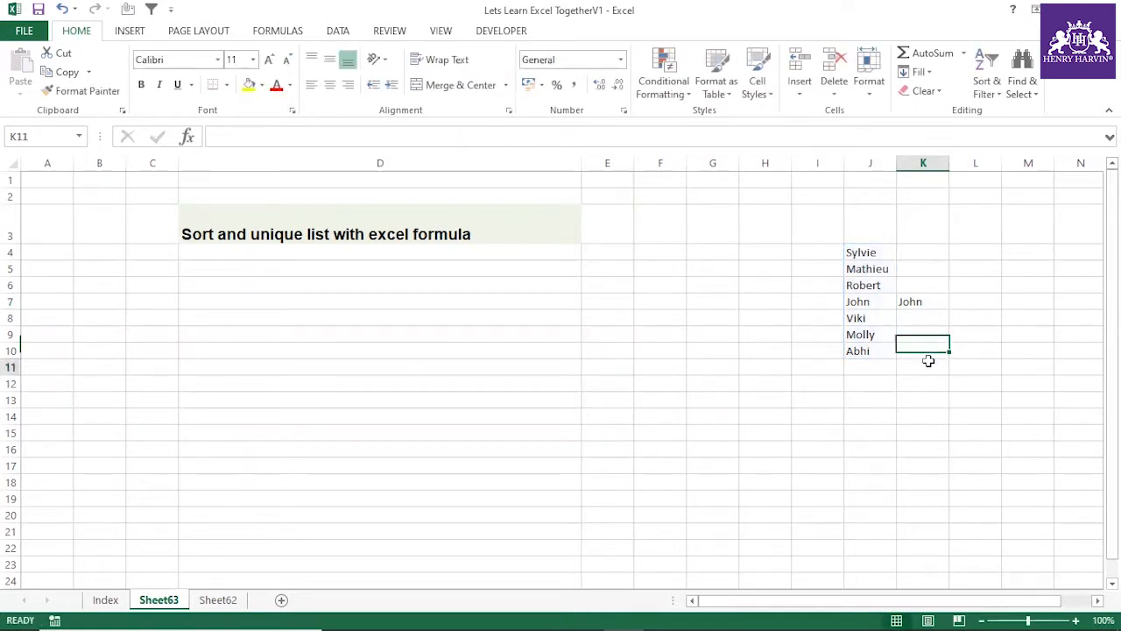
Step: Wrap the range in K7's formula in TRANSPOSE so that it reads =TRANSPOSE(J4:J10)
left_click(925, 302)
left_click(224, 137)
type("transJ4:J10")
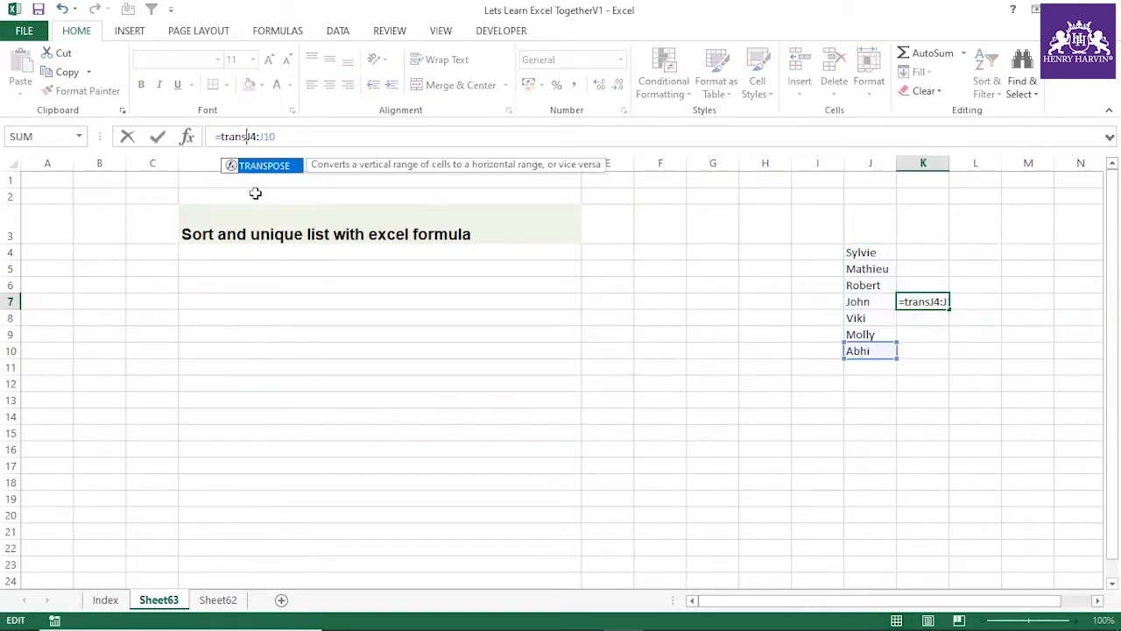
double_click(261, 167)
type(")")
key("Return")
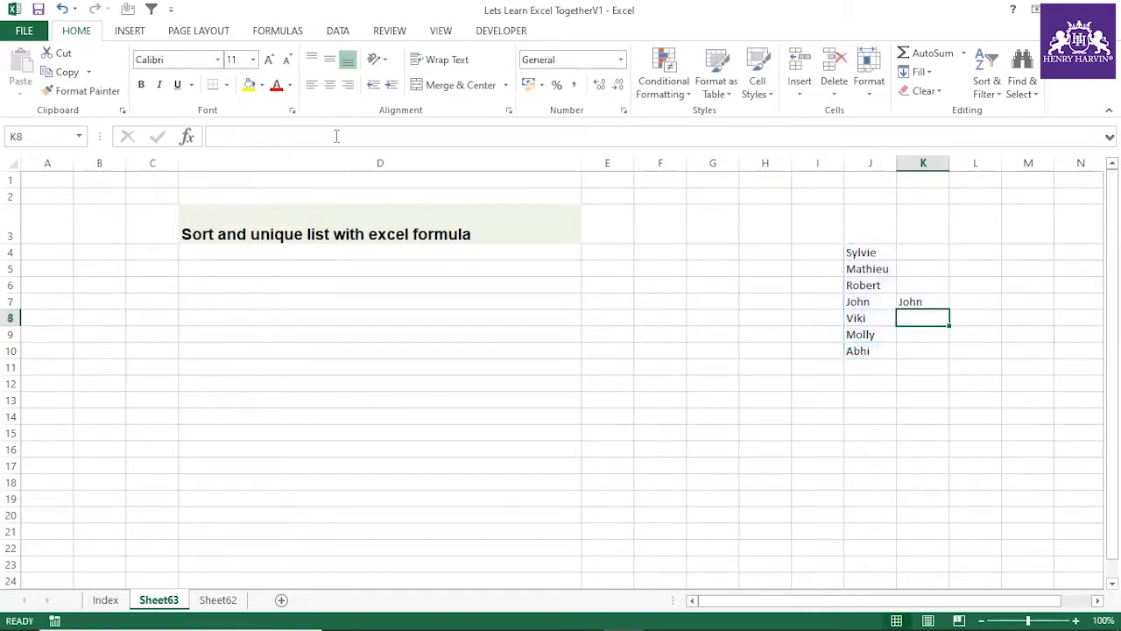
Step: Evaluate the TRANSPOSE expression inside K7 to inspect its array, leaving the formula as it was
left_click(907, 302)
left_click_drag(220, 137, 346, 140)
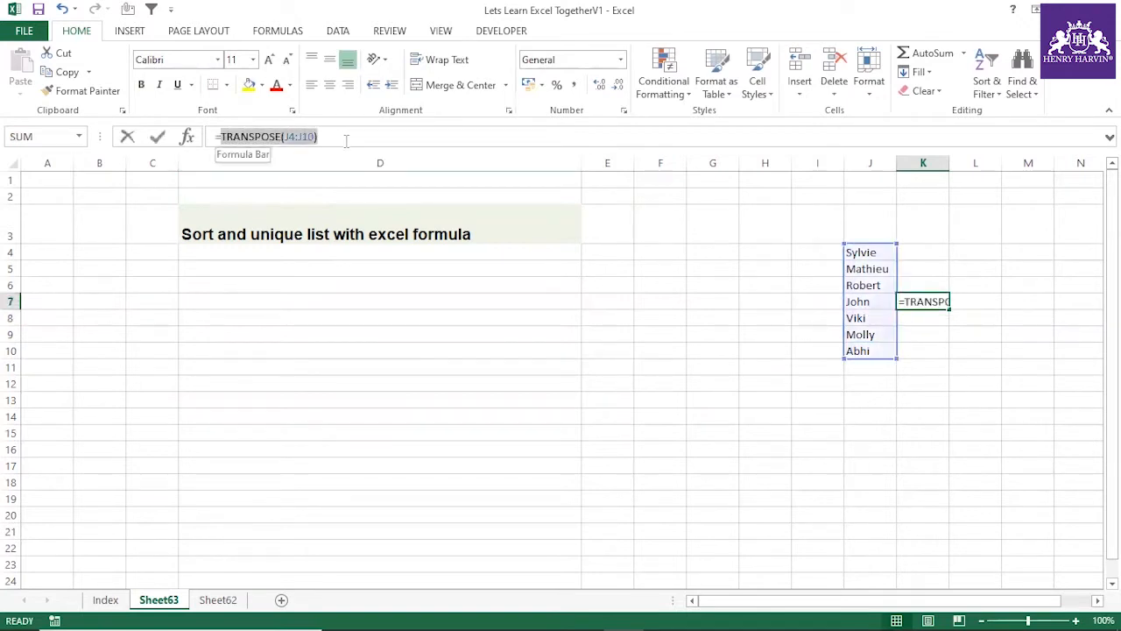
key("F9")
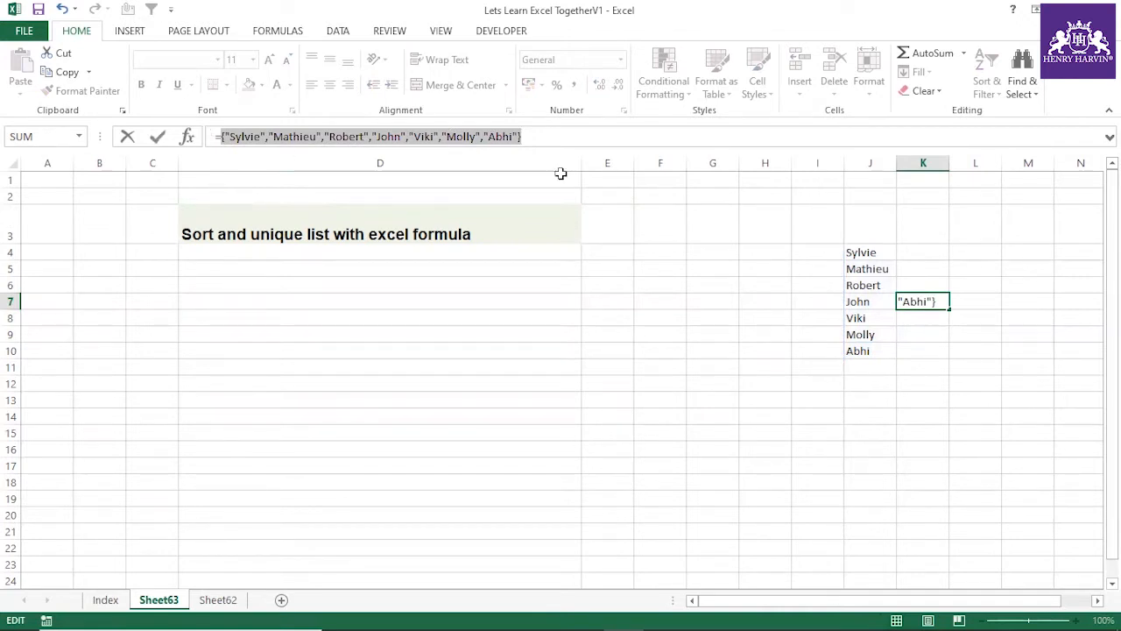
key("Escape")
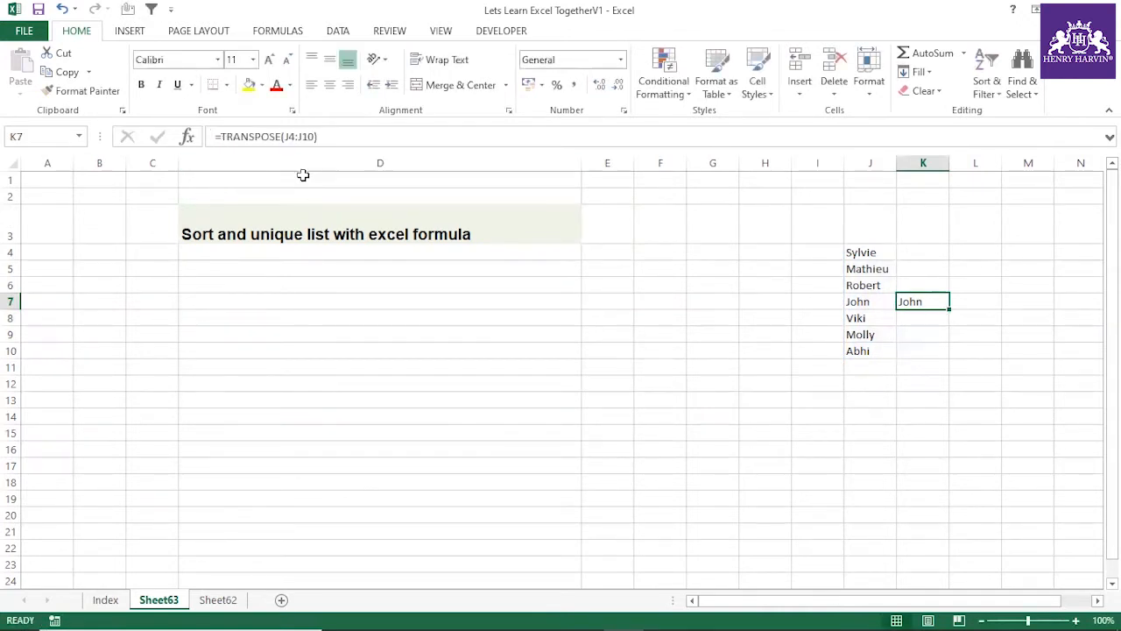
Step: Copy the quoted, comma-separated names without the braces from K7's evaluated TRANSPOSE array, keeping the original formula
left_click_drag(223, 136, 383, 142)
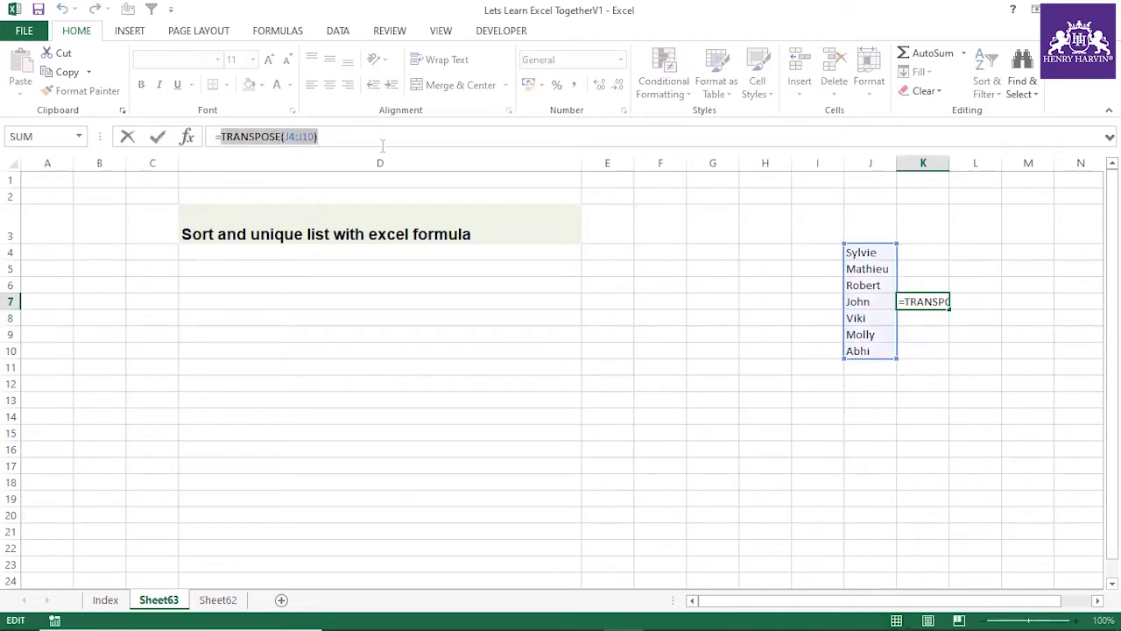
key("F9")
left_click_drag(519, 137, 226, 138)
key("ctrl+c")
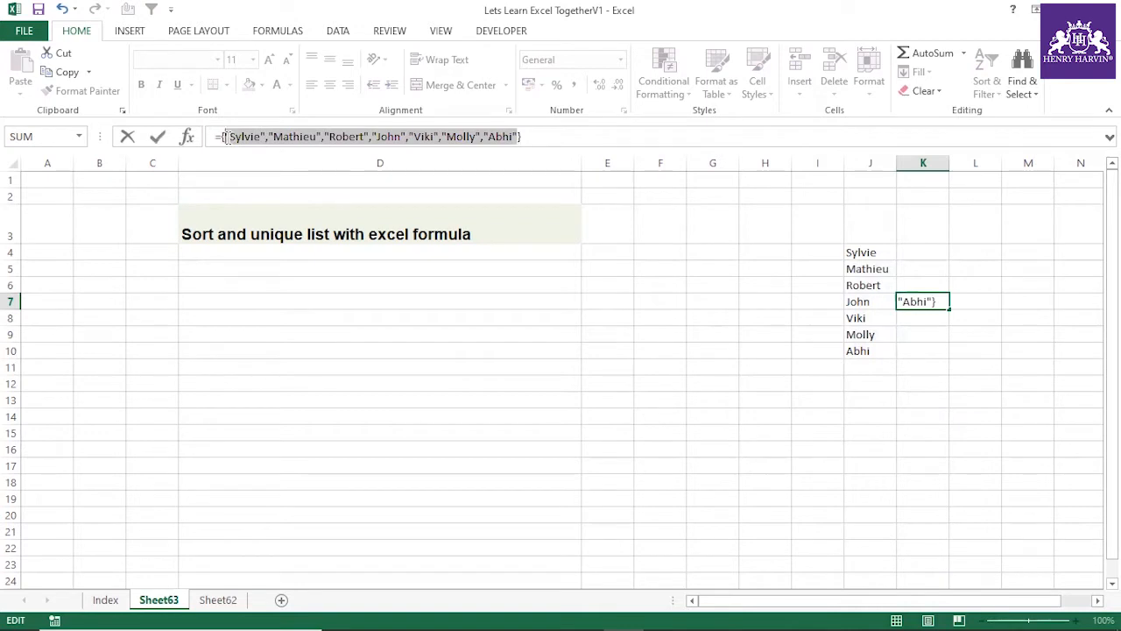
key("Escape")
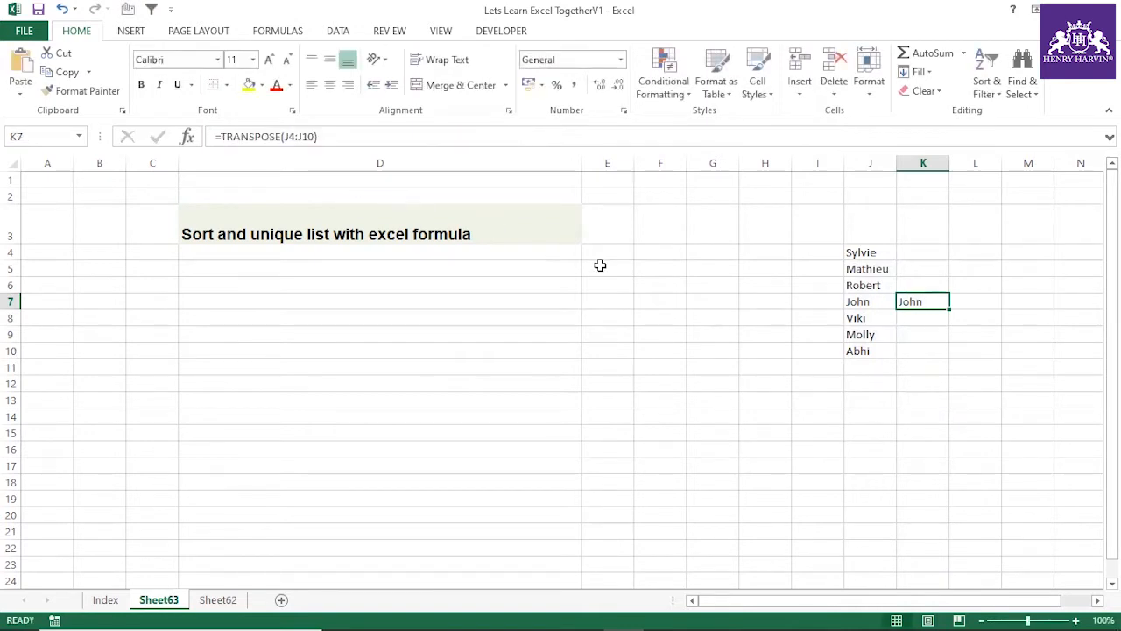
Step: Start a formula in E4 with RANDBETWEEN(1,7), followed by a comma and the copied list of quoted names
left_click(603, 267)
left_click(602, 252)
type("=r")
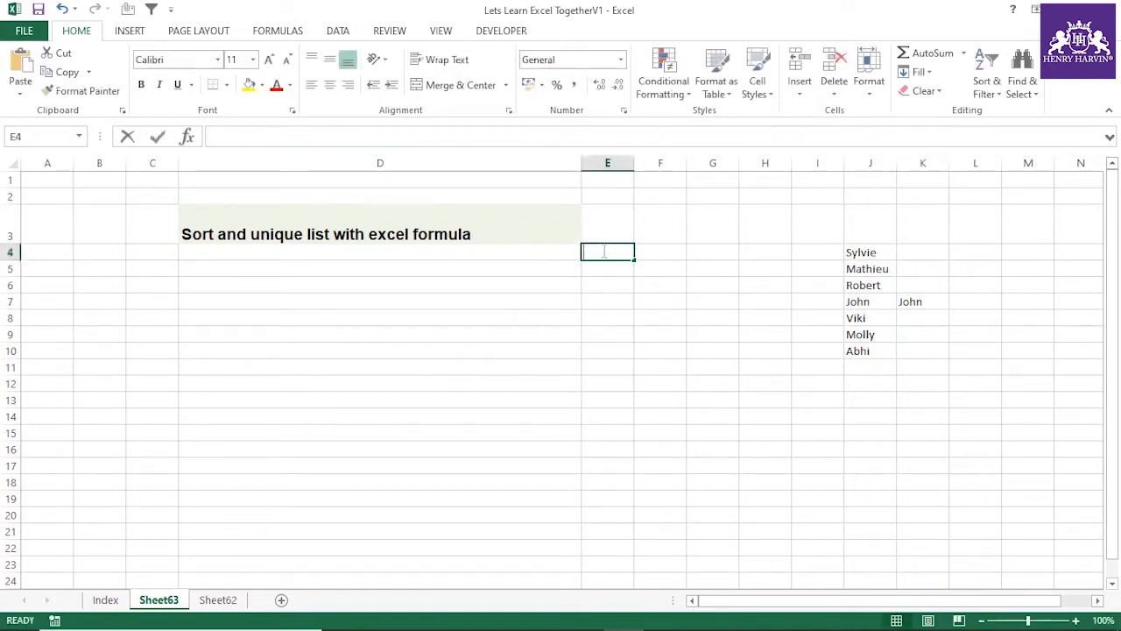
type("and")
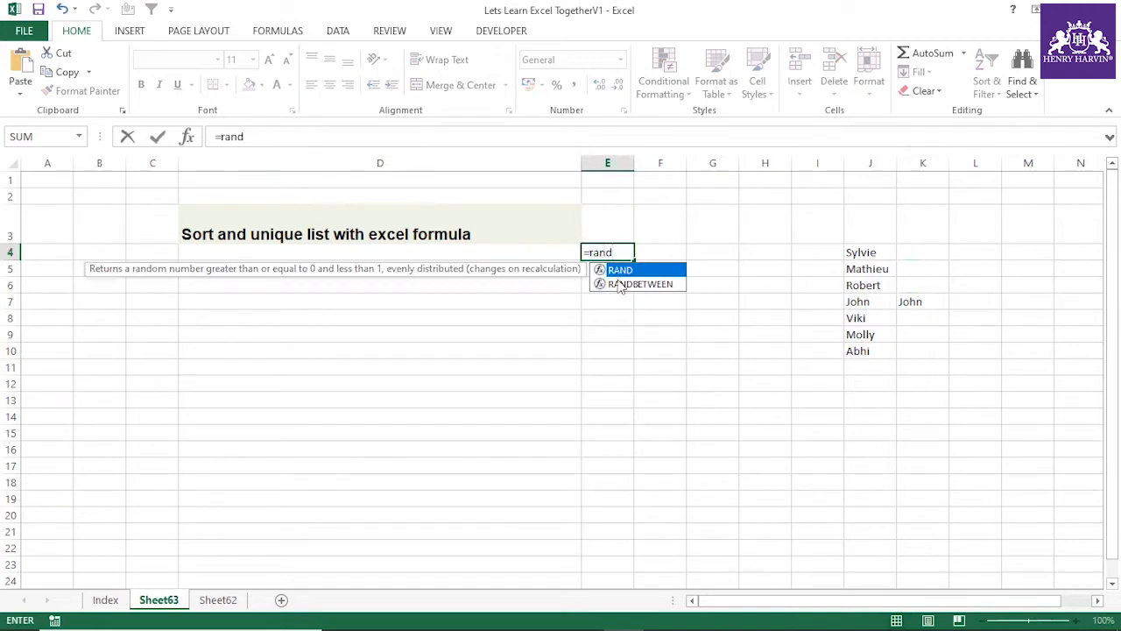
double_click(613, 281)
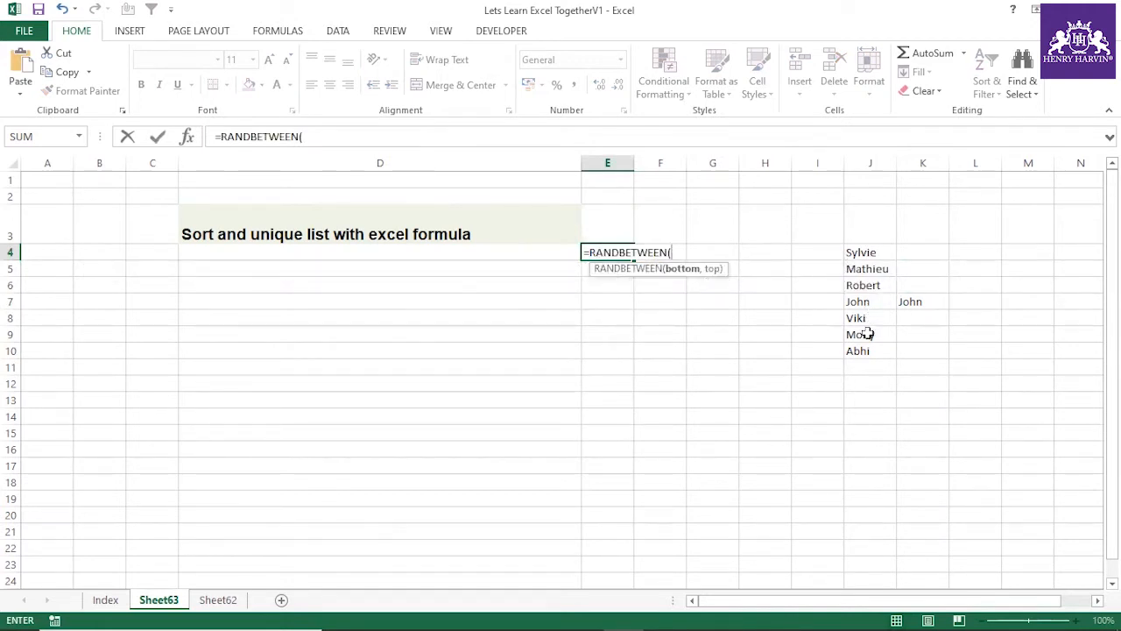
type(",7)")
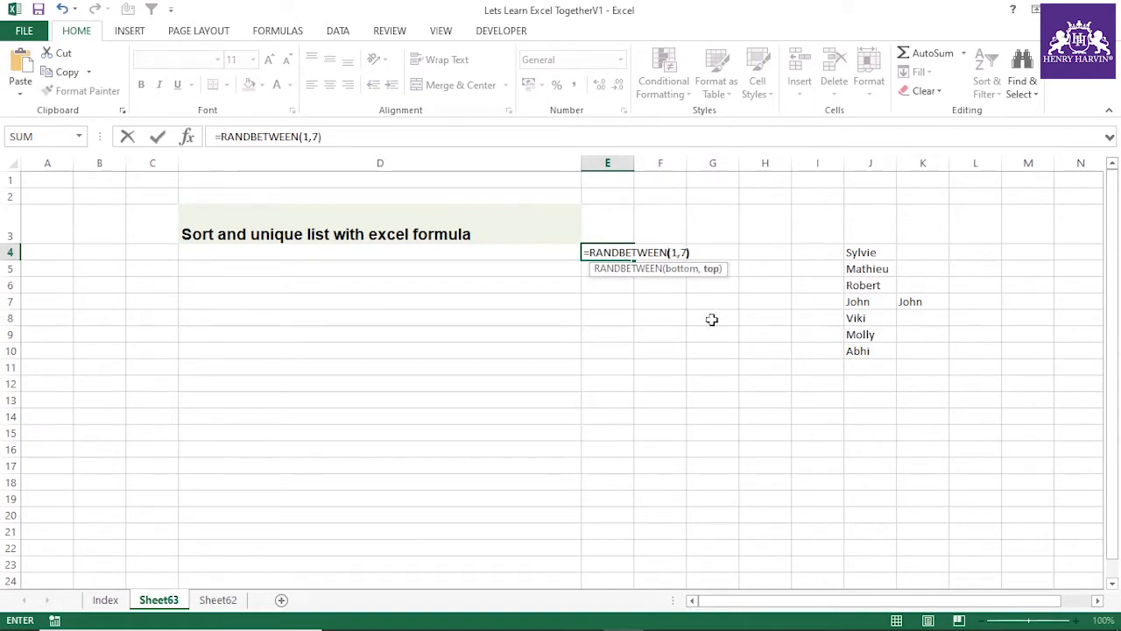
type(",v")
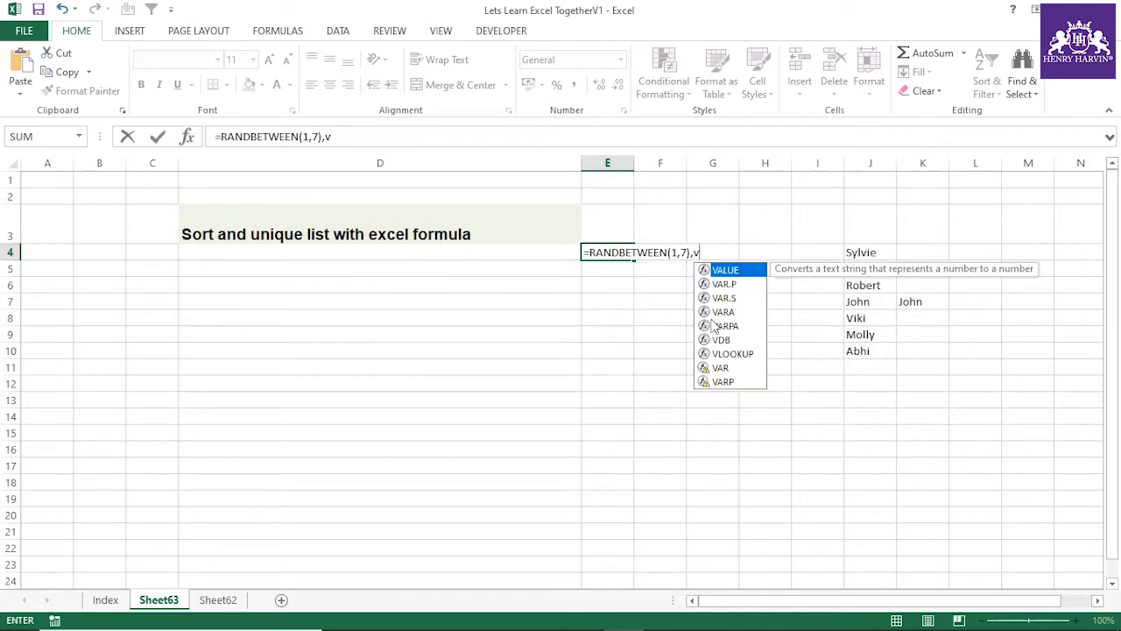
key("BackSpace")
key("ctrl+v")
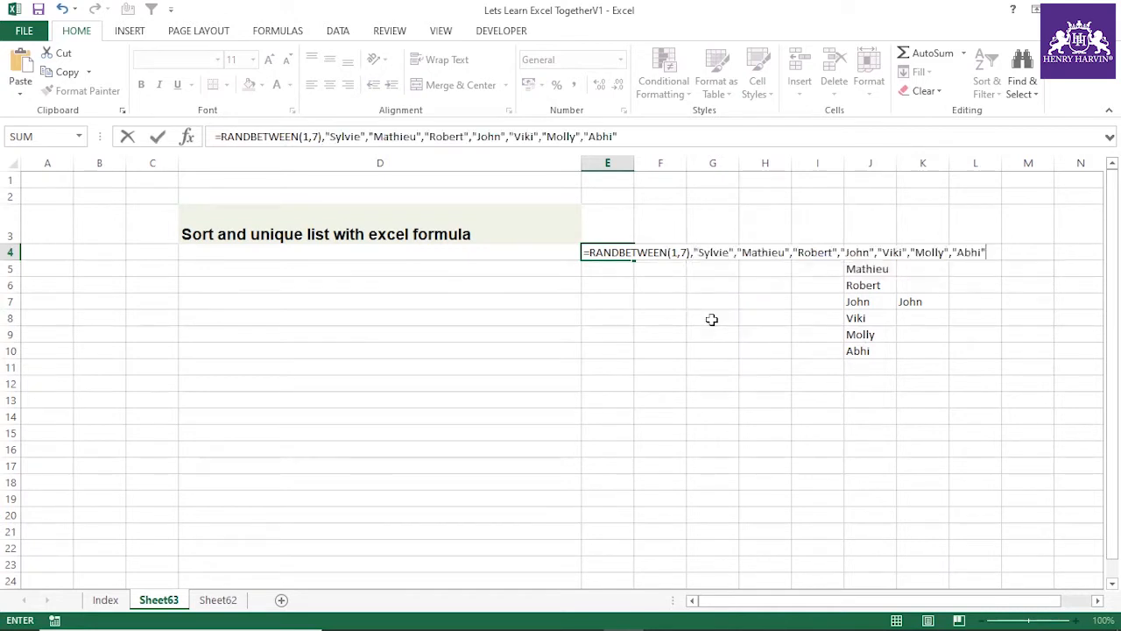
Step: Wrap E4's formula in CHOOSE, with RANDBETWEEN(1,7) as the index number and the seven names as values, and enter it
left_click(220, 138)
type("choo")
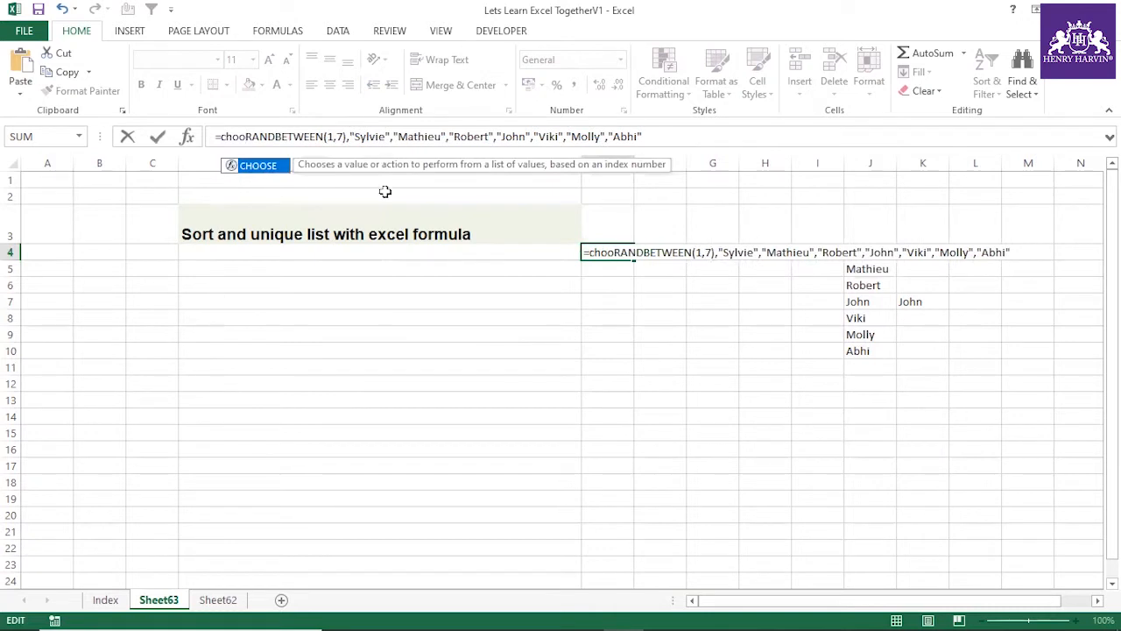
double_click(270, 166)
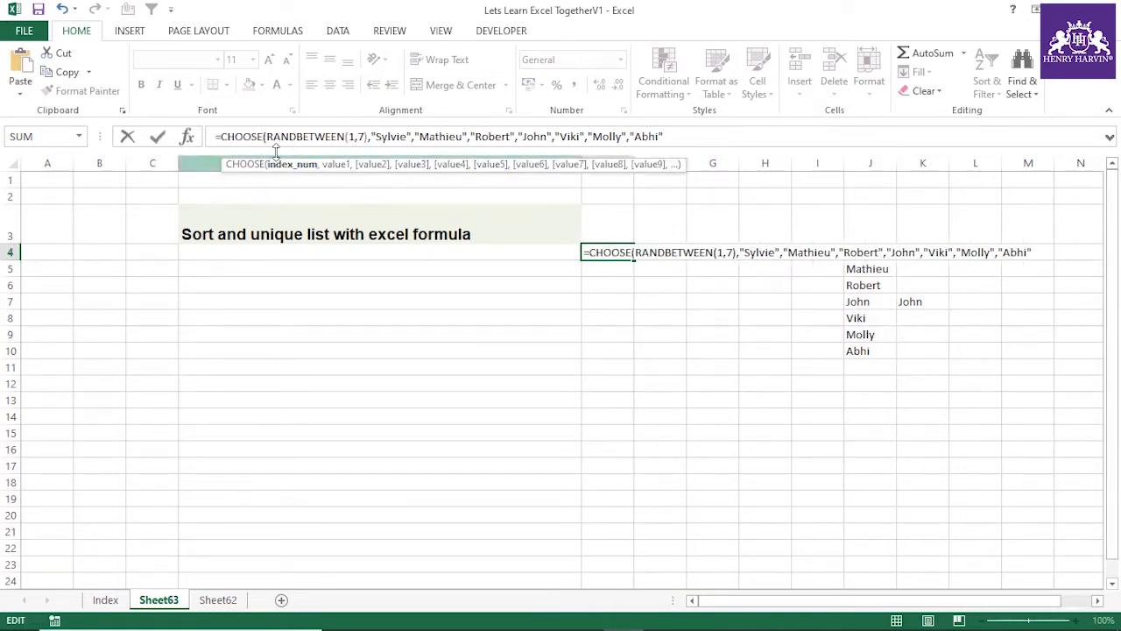
left_click_drag(368, 136, 272, 136)
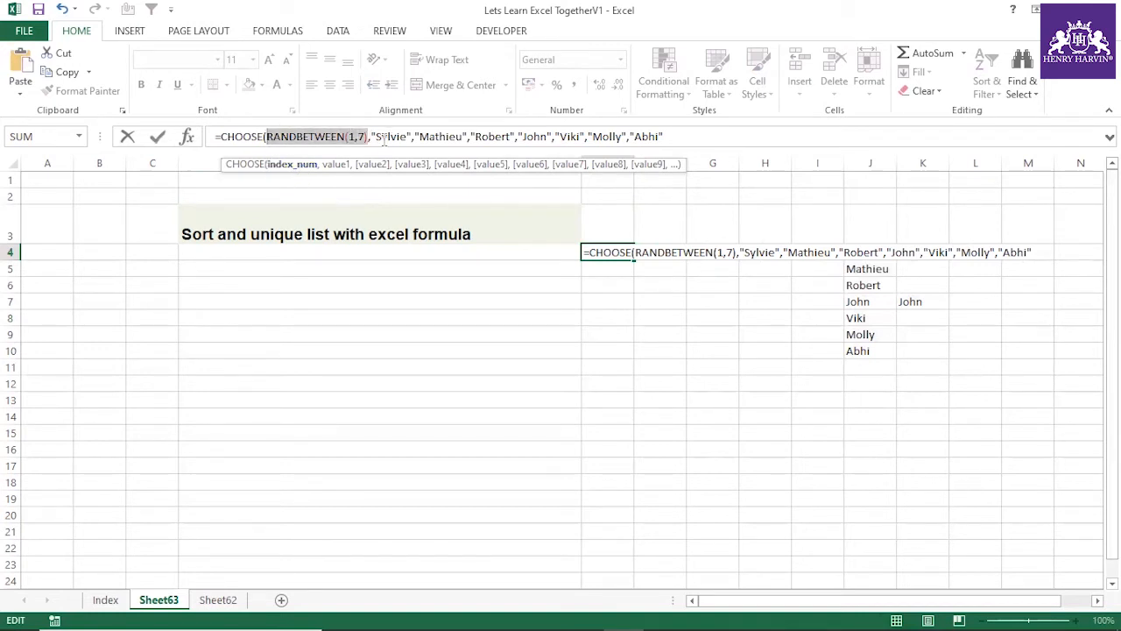
left_click_drag(372, 136, 681, 146)
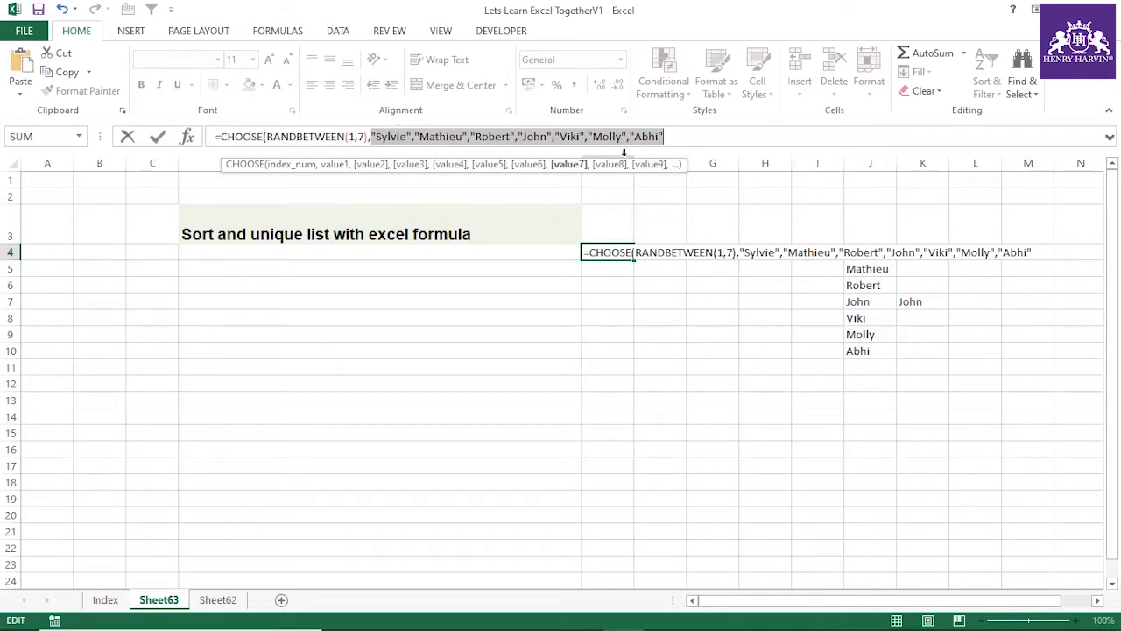
left_click(701, 138)
key("Return")
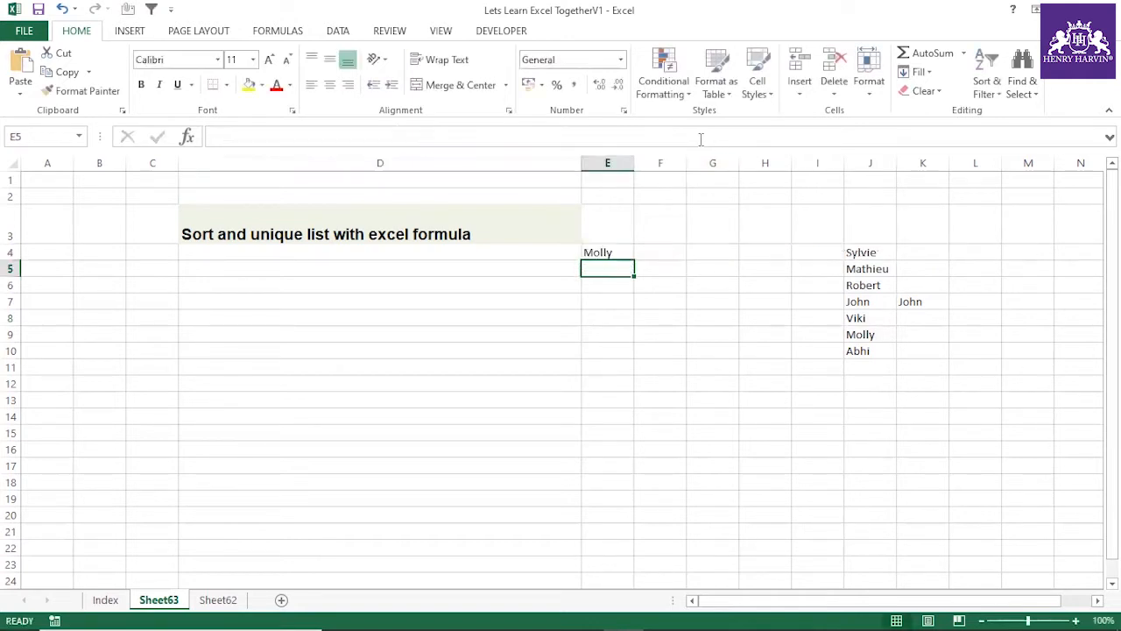
Step: Fill the CHOOSE formula from E4 down to E33
left_click(609, 251)
left_click_drag(634, 257, 752, 483)
scroll(753, 484, "up", 3)
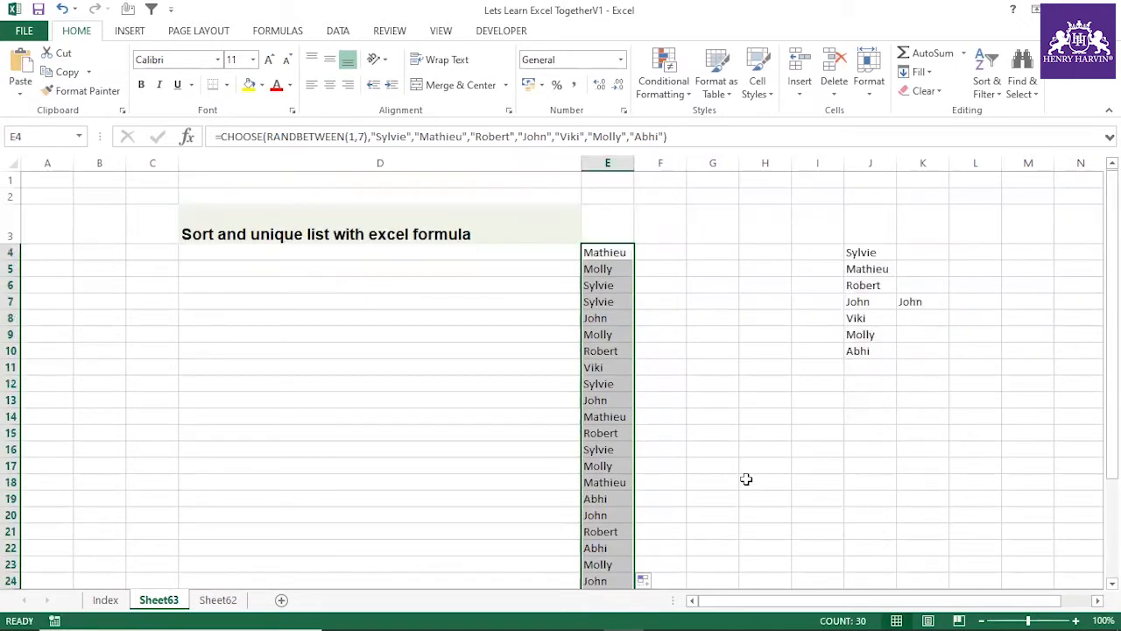
Step: Look through the randomly generated names in column E
left_click(602, 269)
left_click(605, 334)
left_click(608, 381)
left_click(608, 418)
left_click(609, 481)
left_click(610, 380)
left_click(615, 334)
left_click(616, 284)
Step: Replace the formulas in E4:E33 with their values by pasting the range over itself as values only
left_click(618, 251)
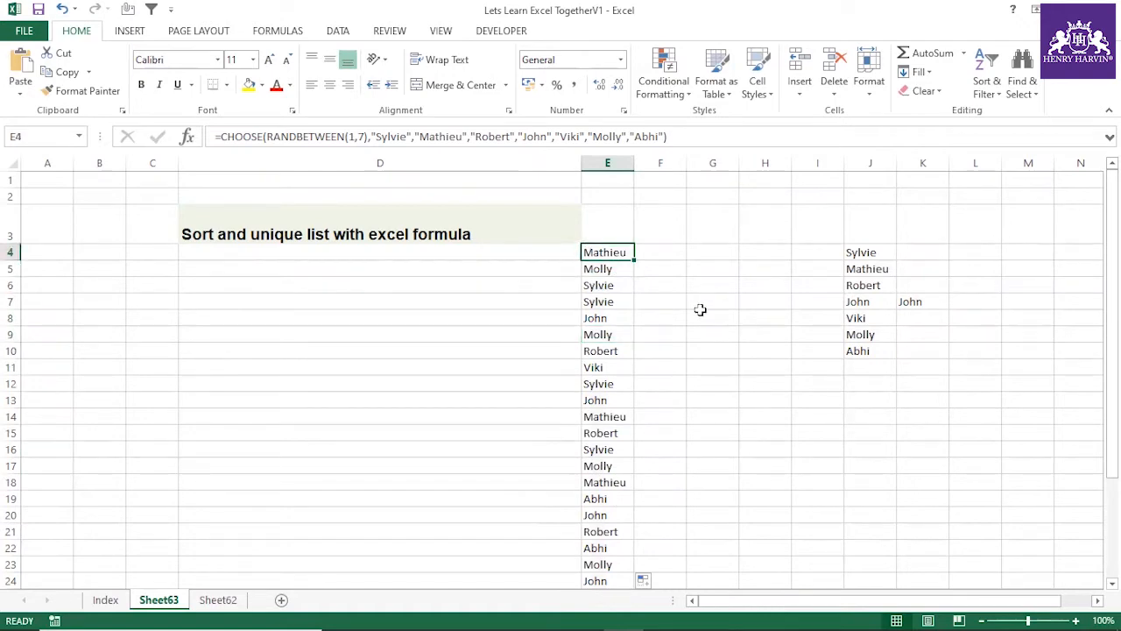
key("ctrl+shift+Down")
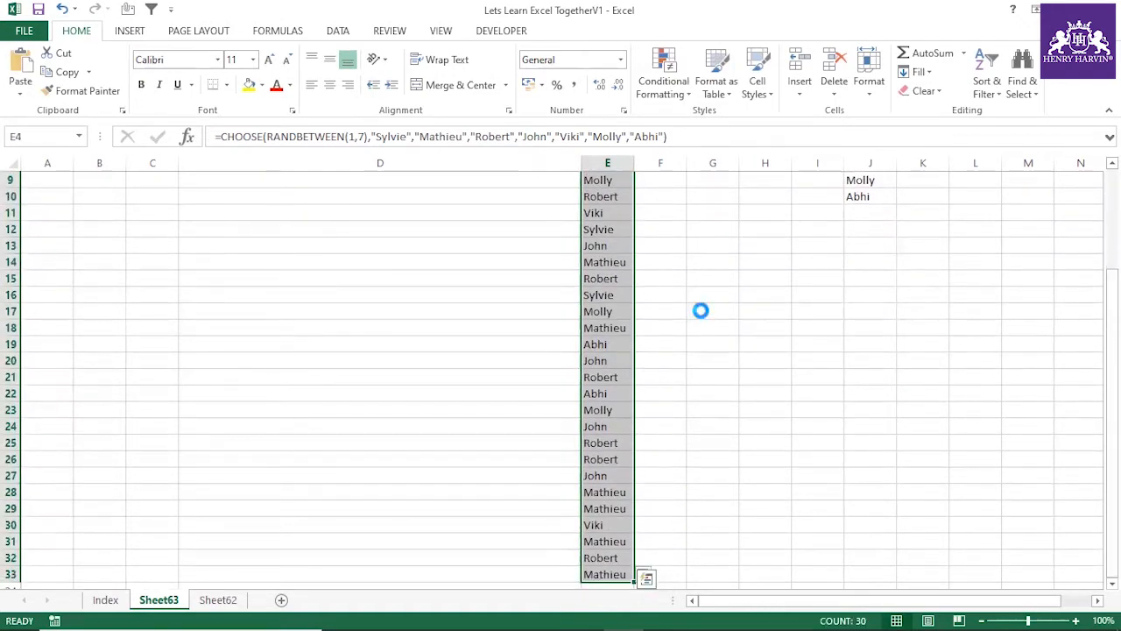
key("ctrl+c")
key("ctrl+alt+v")
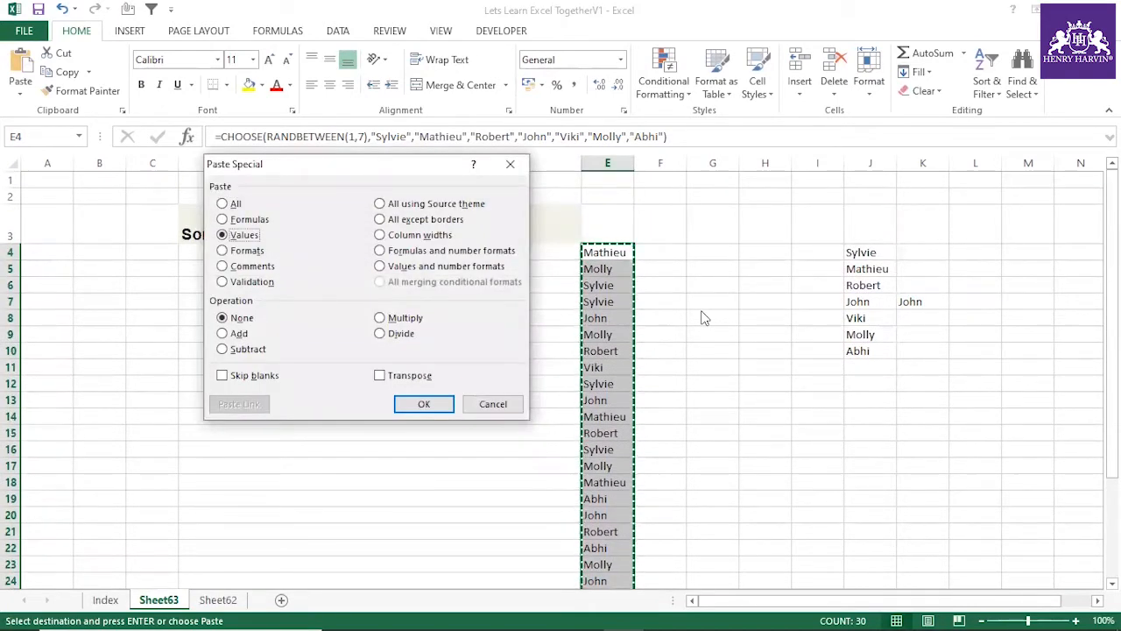
key("Return")
key("Escape")
left_click(671, 334)
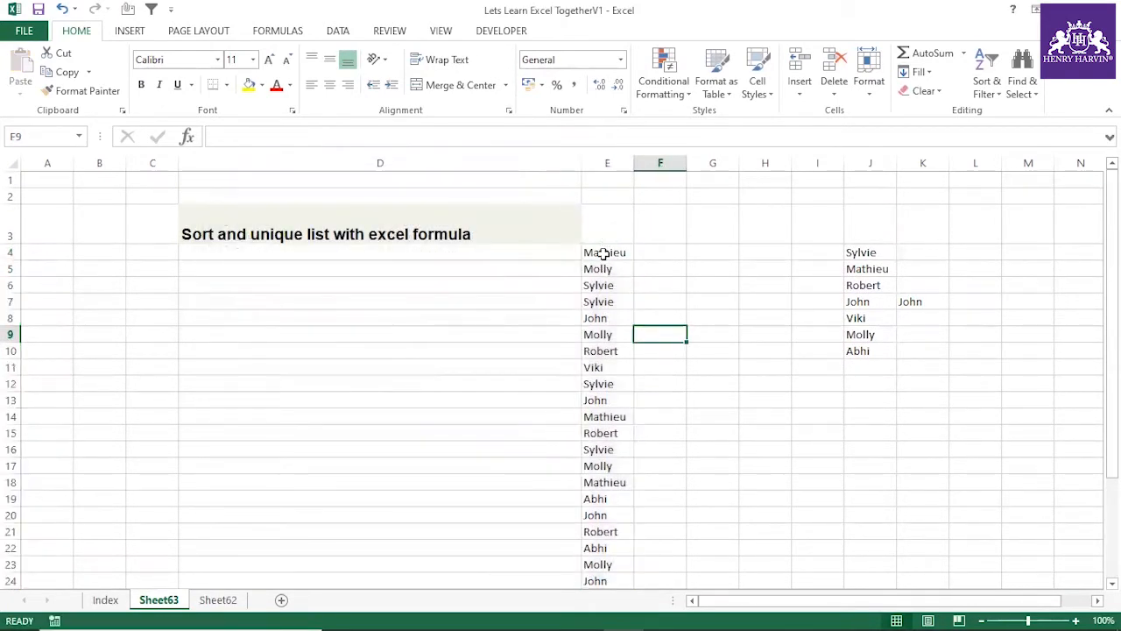
Step: Examine the fixed names in column E for repeated entries
left_click(604, 255)
left_click(603, 299)
left_click(607, 335)
left_click(606, 397)
left_click(599, 418)
left_click(592, 447)
left_click(596, 336)
left_click(601, 288)
left_click(608, 350)
left_click(610, 438)
left_click(611, 466)
left_click(615, 498)
left_click(627, 340)
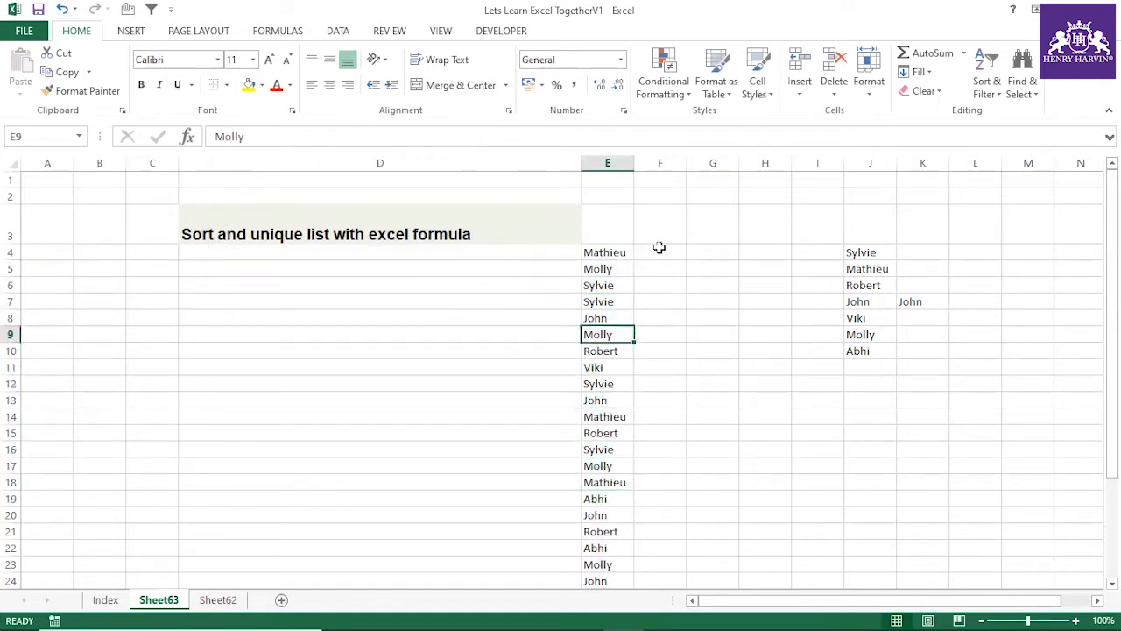
Step: Enter "Find out the Unique values and sort with the formula" in F1 and fit column F's width to the text
left_click_drag(686, 162, 700, 162)
left_click_drag(658, 252, 670, 517)
left_click(663, 177)
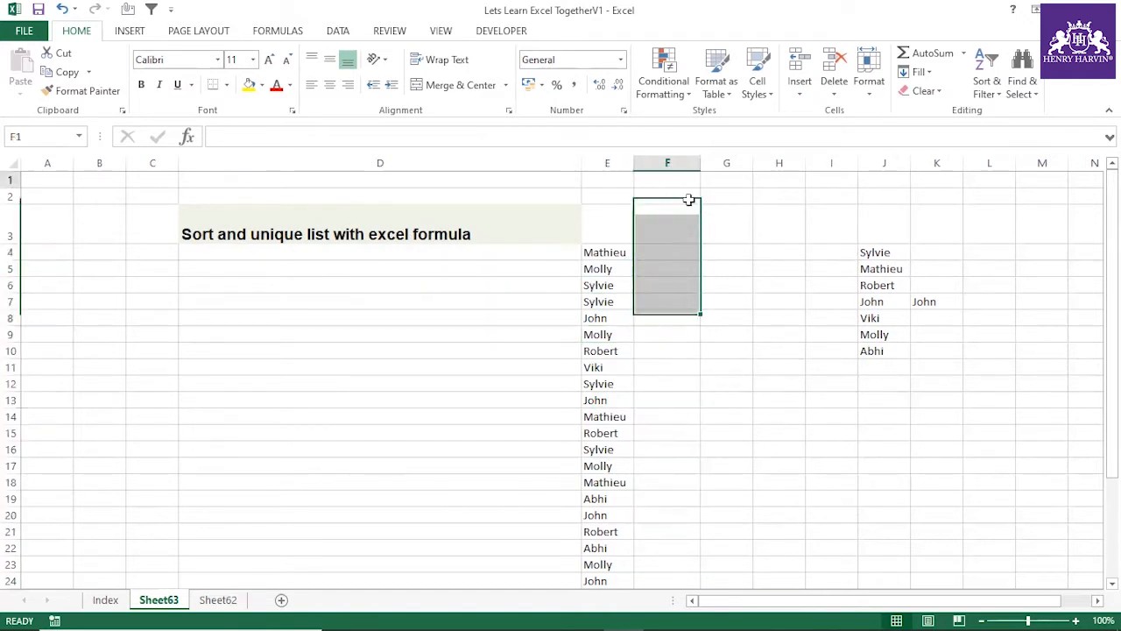
type("Find ")
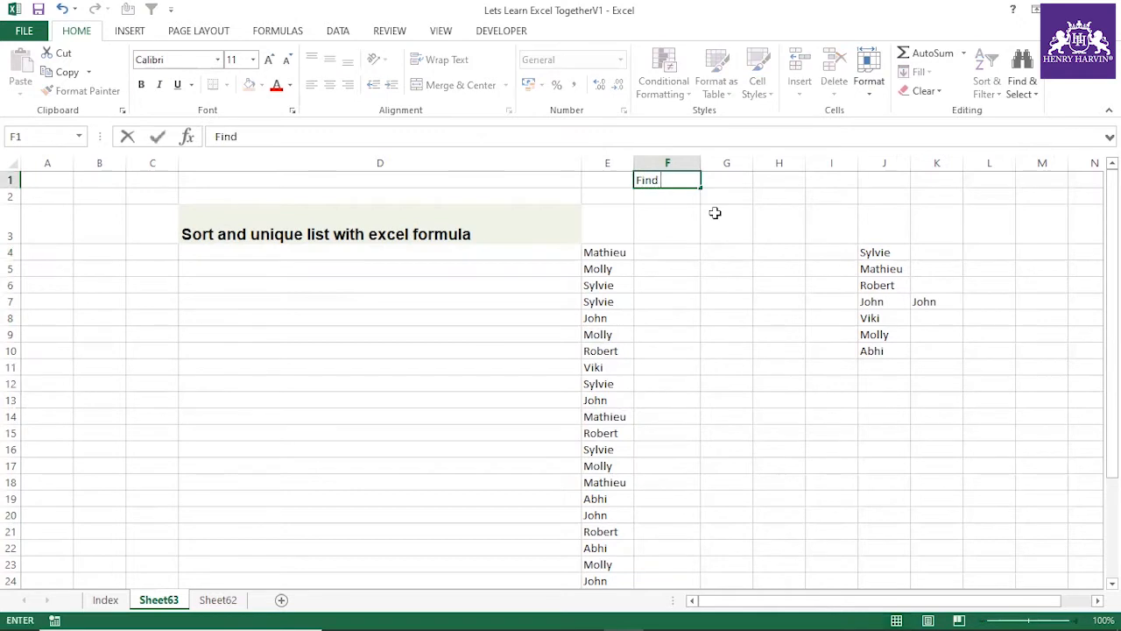
type("out the Unique values")
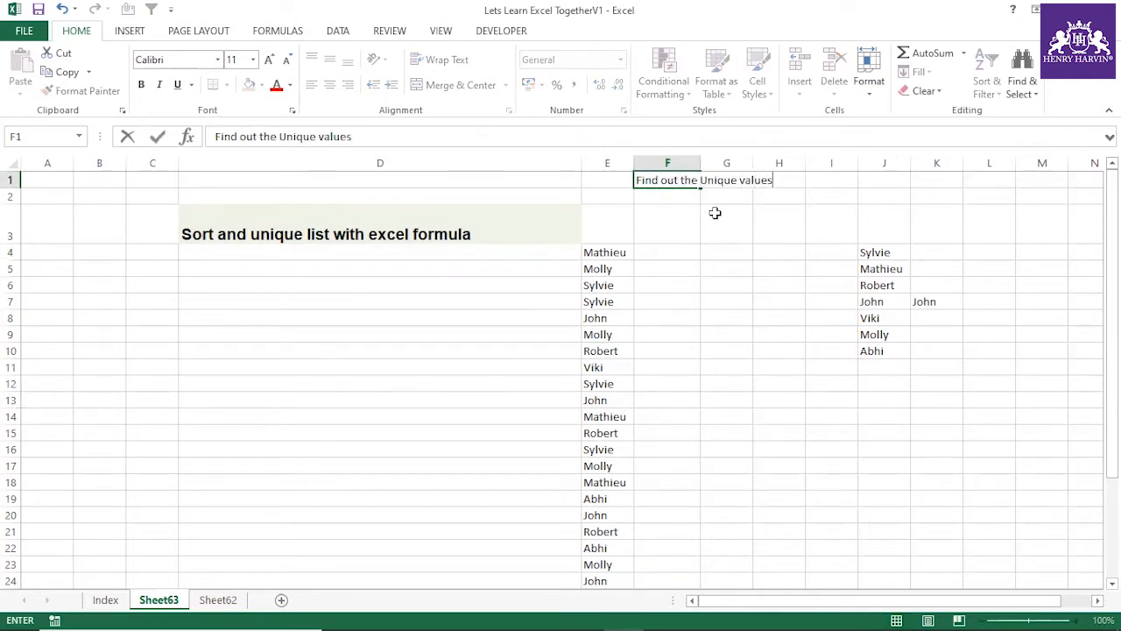
type(" and sort")
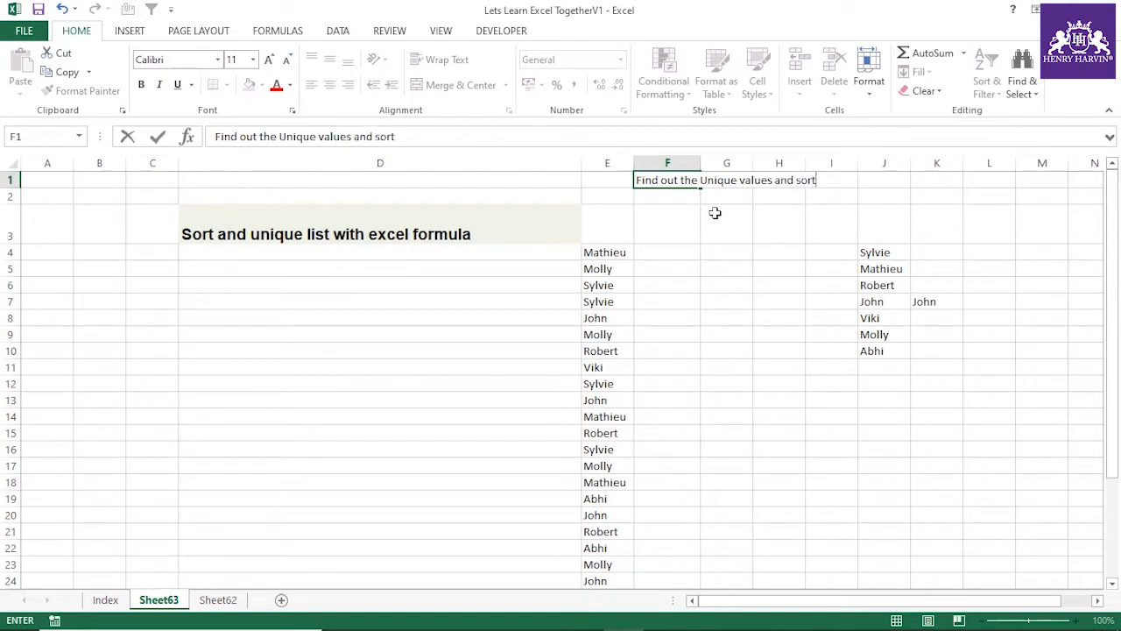
type(" with the formula")
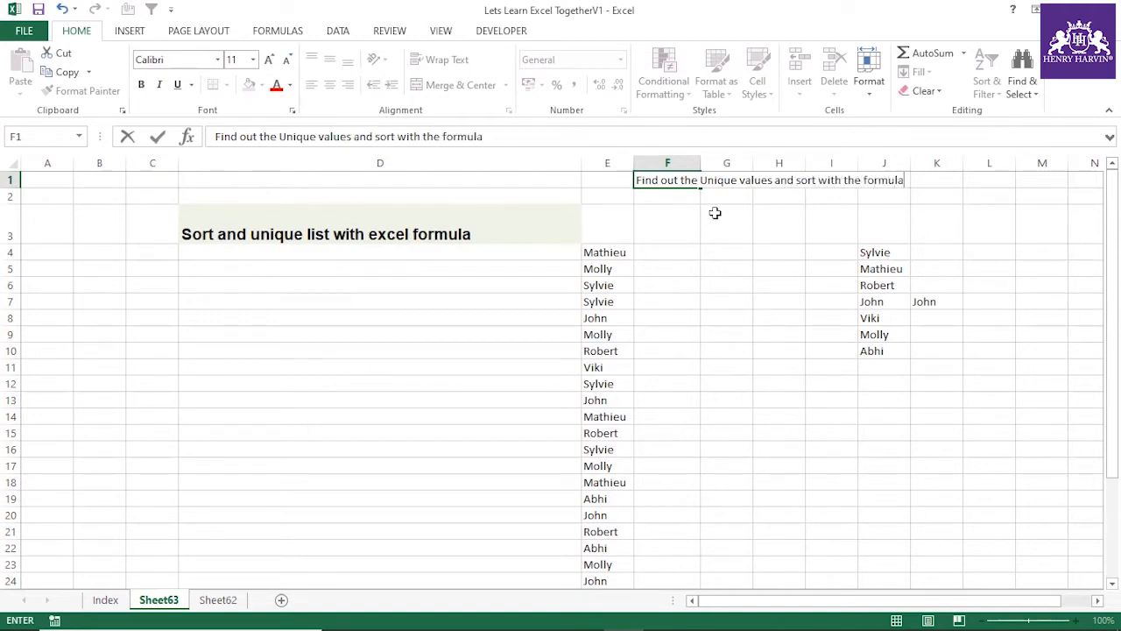
left_click(742, 268)
double_click(702, 163)
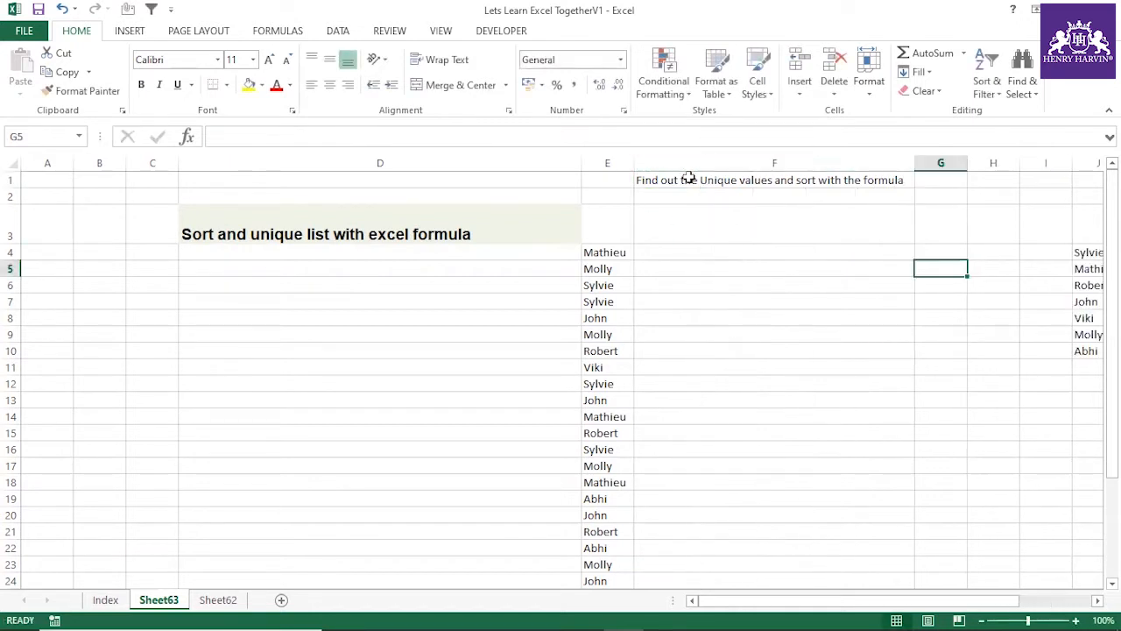
left_click(684, 178)
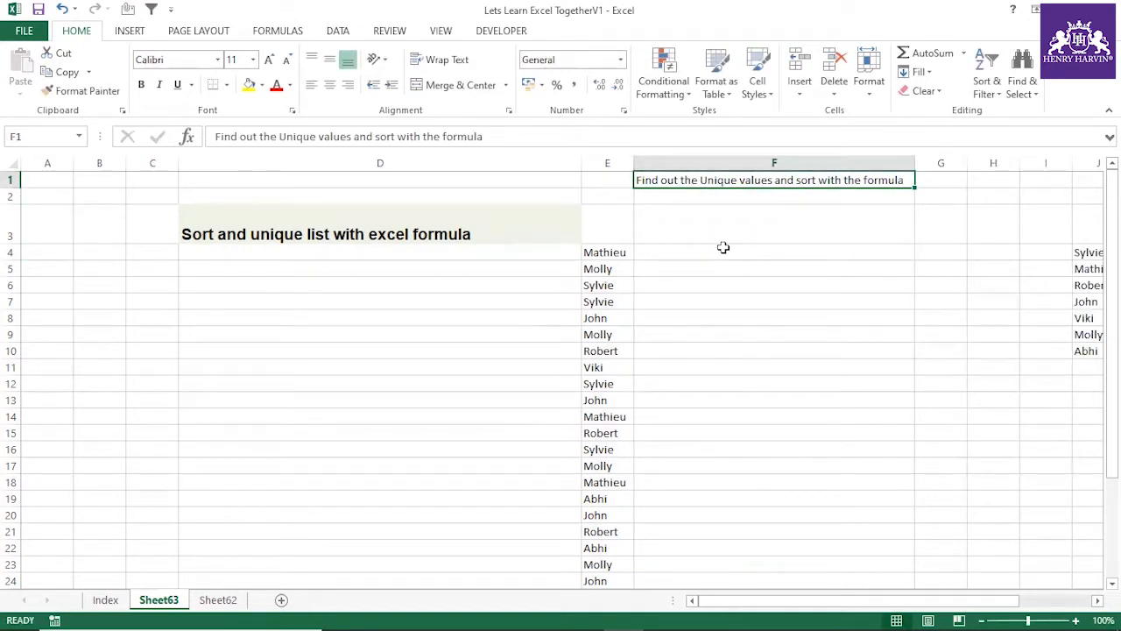
left_click_drag(604, 253, 613, 517)
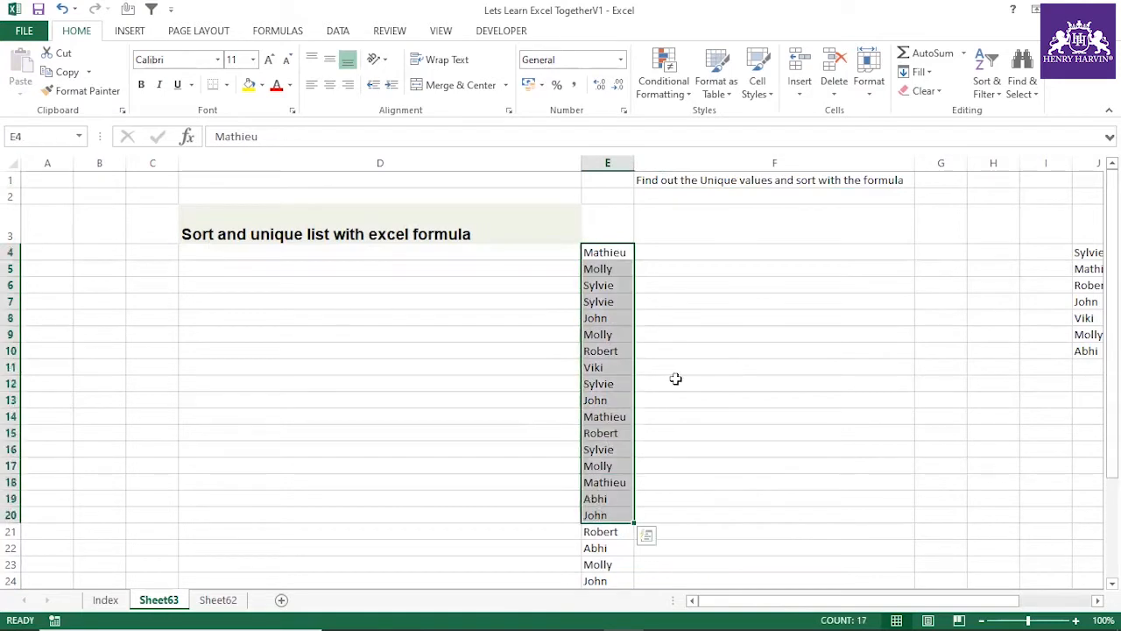
left_click(676, 378)
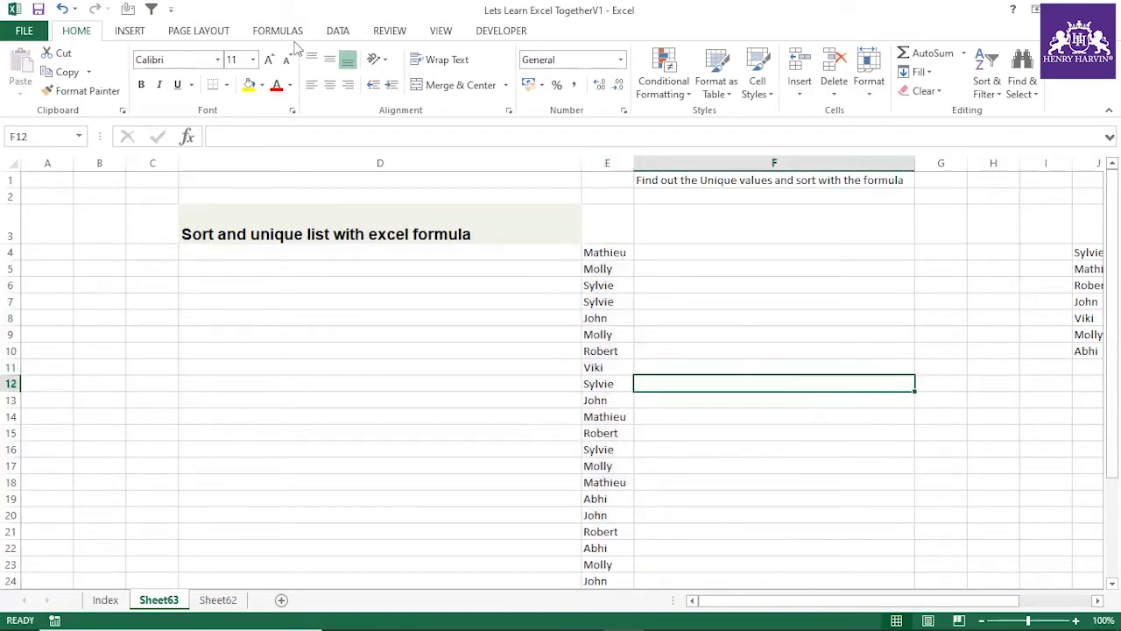
left_click(355, 31)
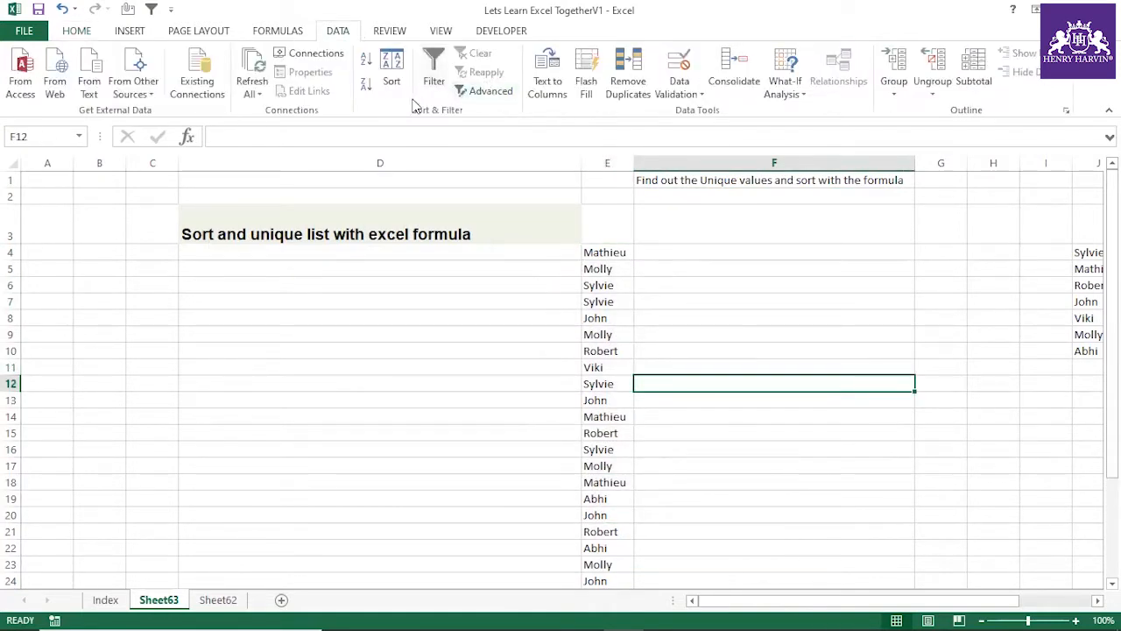
left_click(714, 307)
left_click(672, 249)
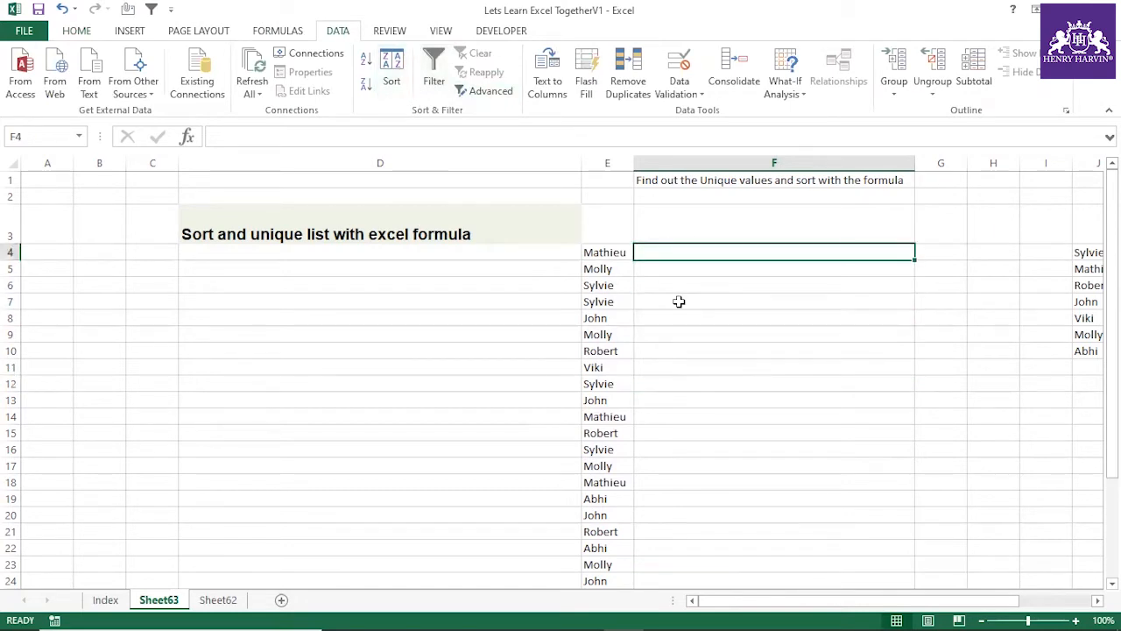
type("=")
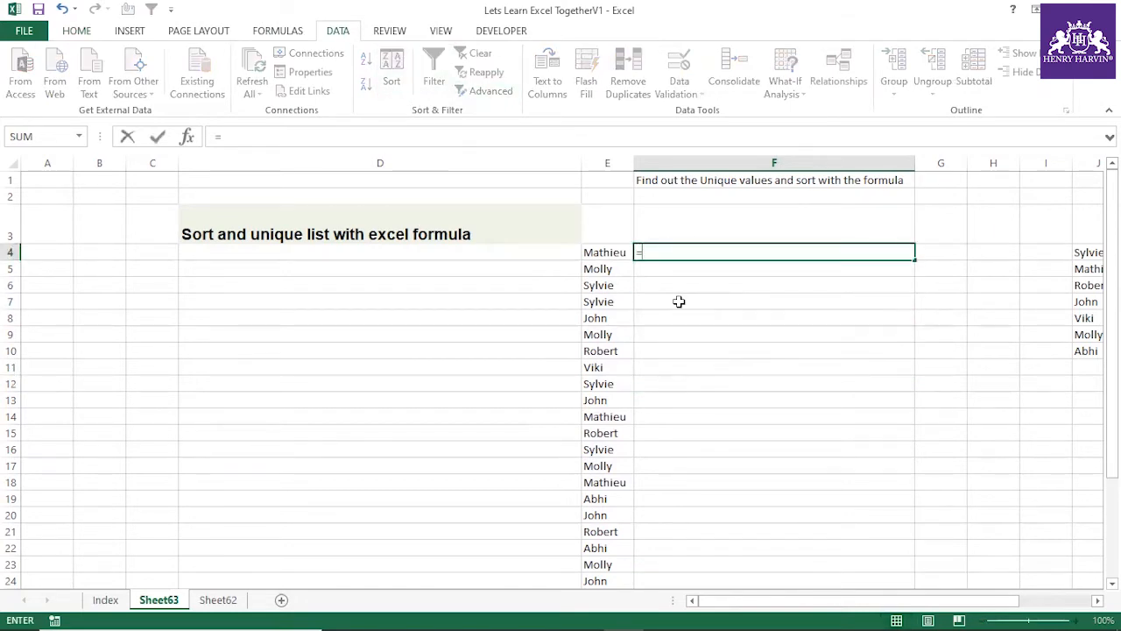
key("Escape")
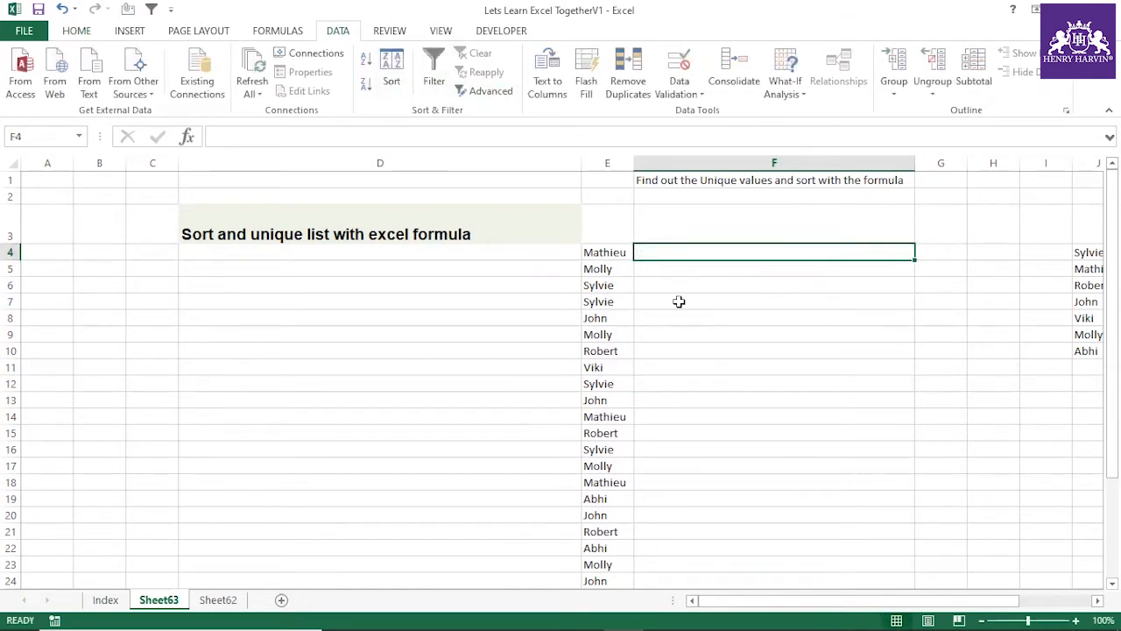
Step: Name the list of names in E4:E33 "nn"
left_click(604, 253)
key("ctrl+shift+Down")
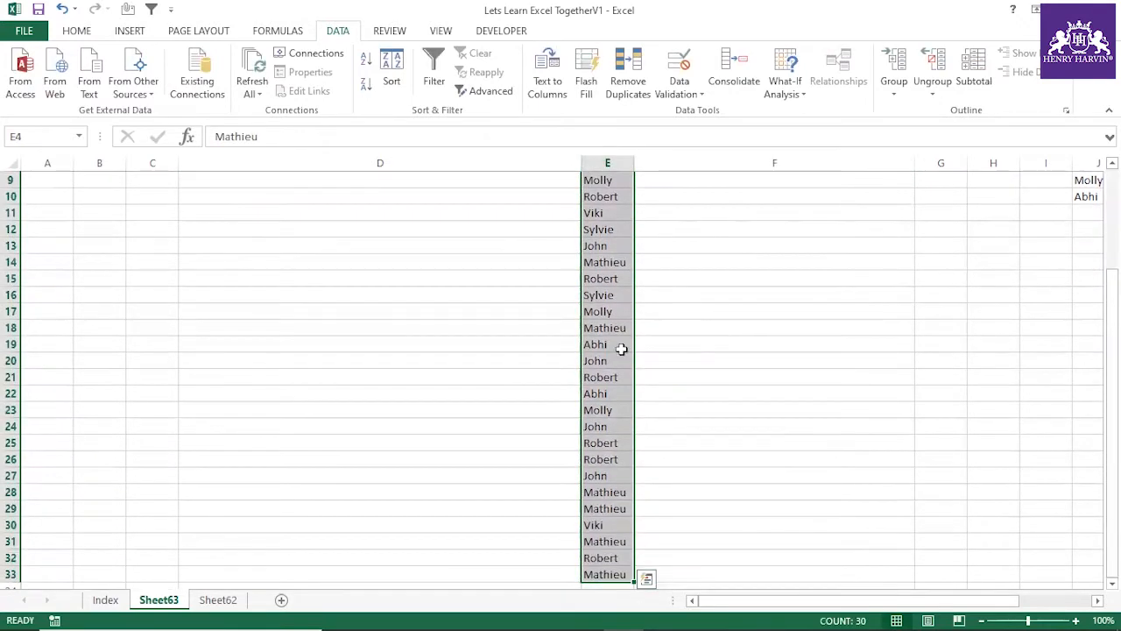
left_click(25, 136)
type("nn")
Step: Enter the formula =COUNTIF(nn,"<"&nn) in F4
scroll(696, 239, "up", 3)
left_click(691, 251)
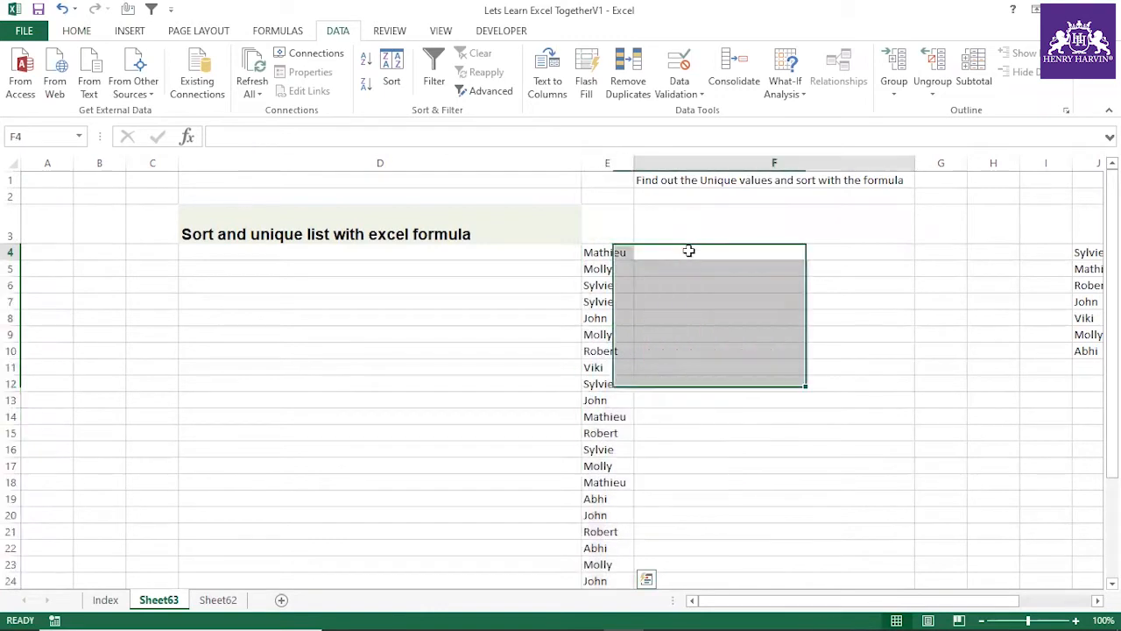
type("=cou")
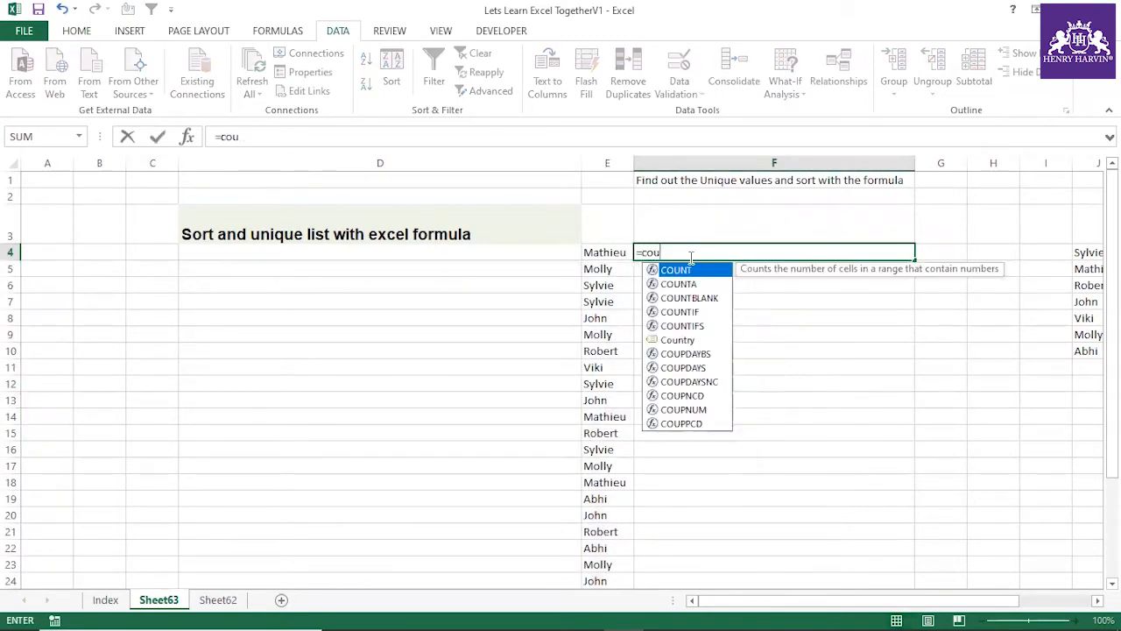
type("ntif(")
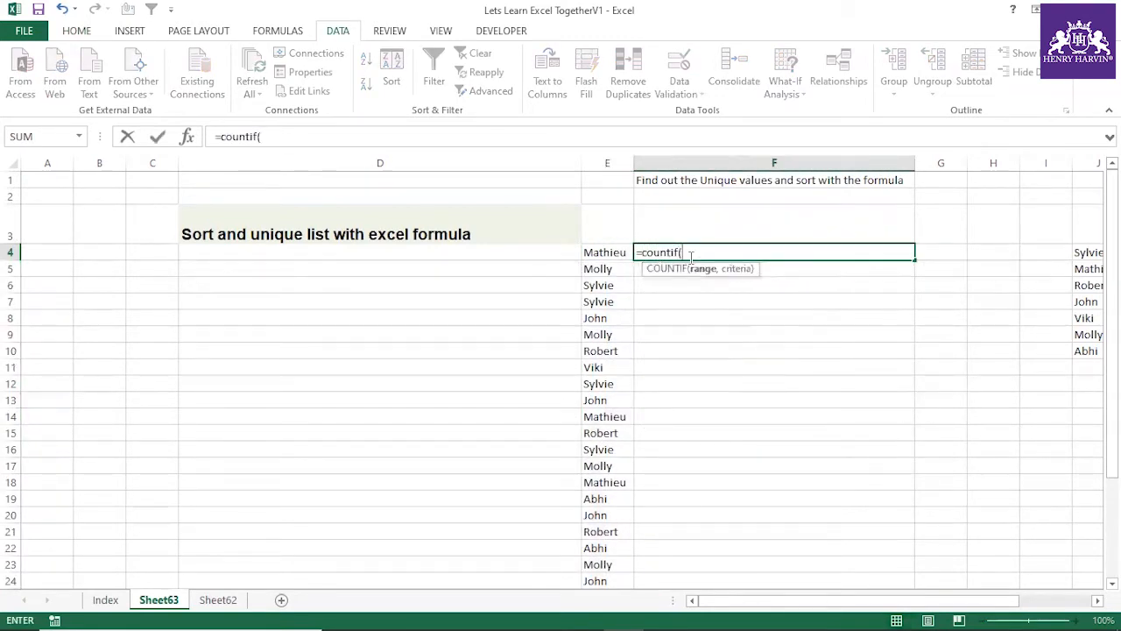
type("nn,")
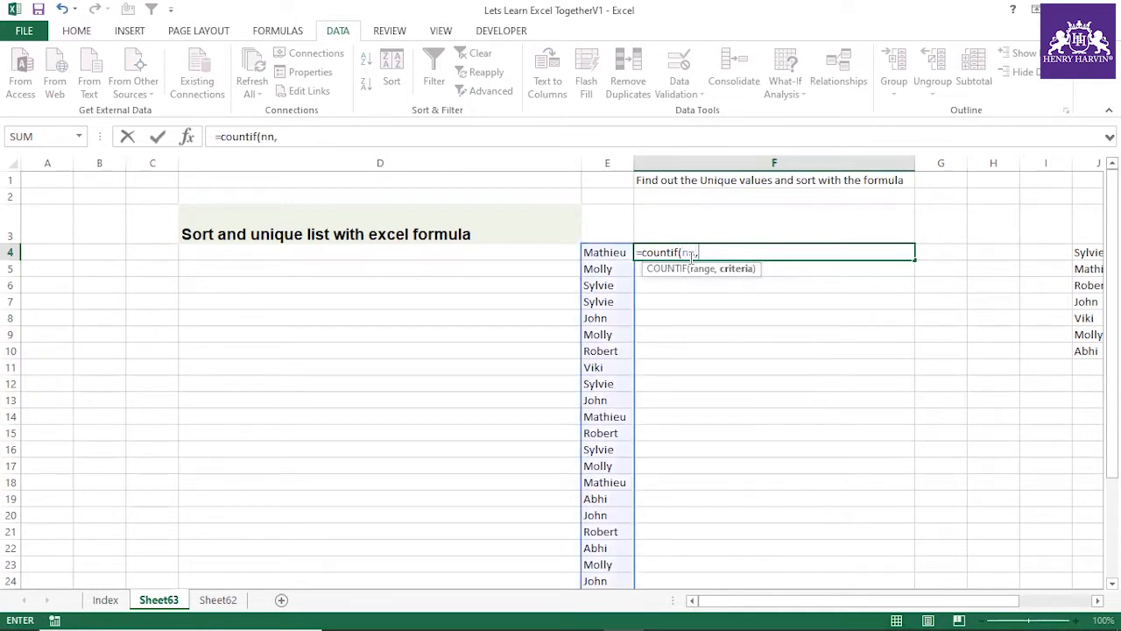
type("\"<\"&nn)")
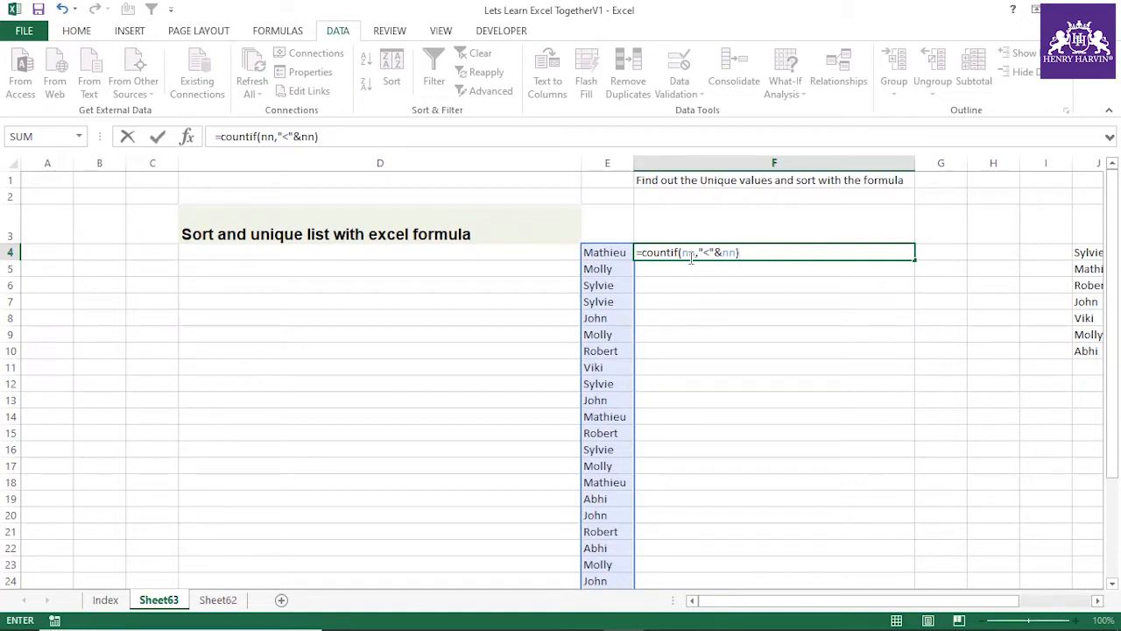
key("ctrl+Return")
Step: Evaluate the COUNTIF expression within F4's formula to view its result array, leaving the formula itself intact
left_click(620, 253)
left_click(690, 252)
left_click_drag(220, 138, 349, 143)
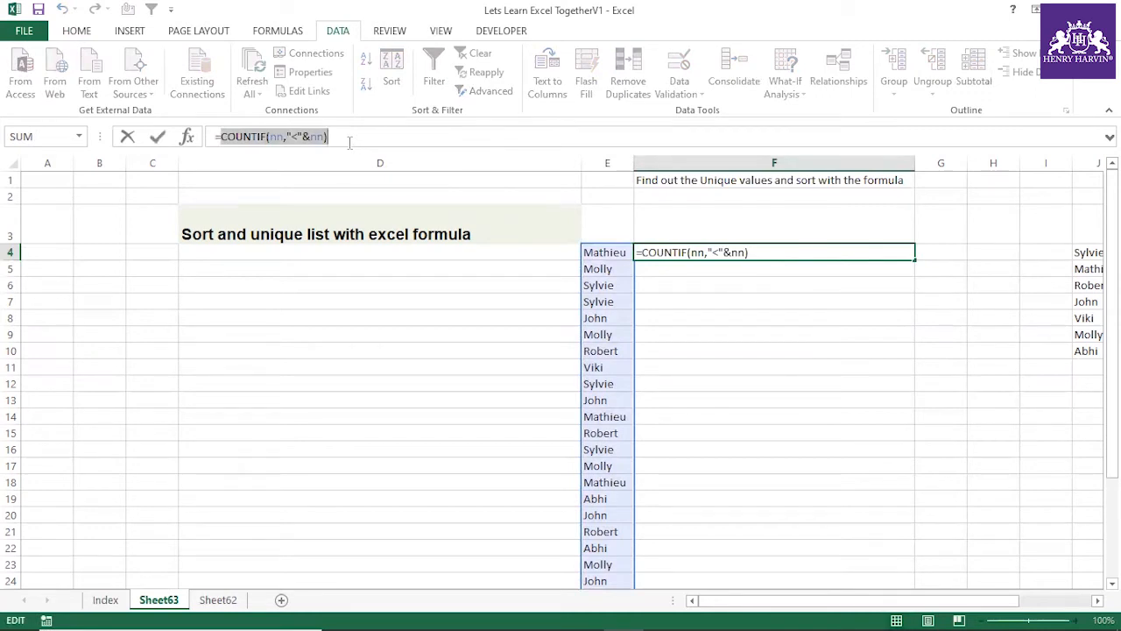
key("F9")
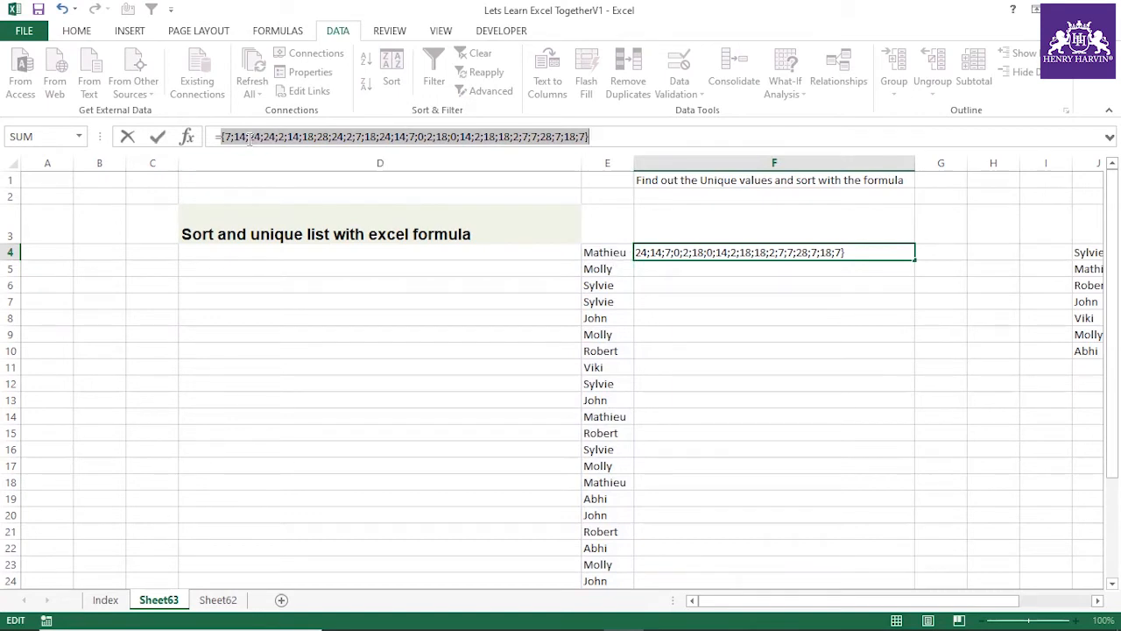
key("Escape")
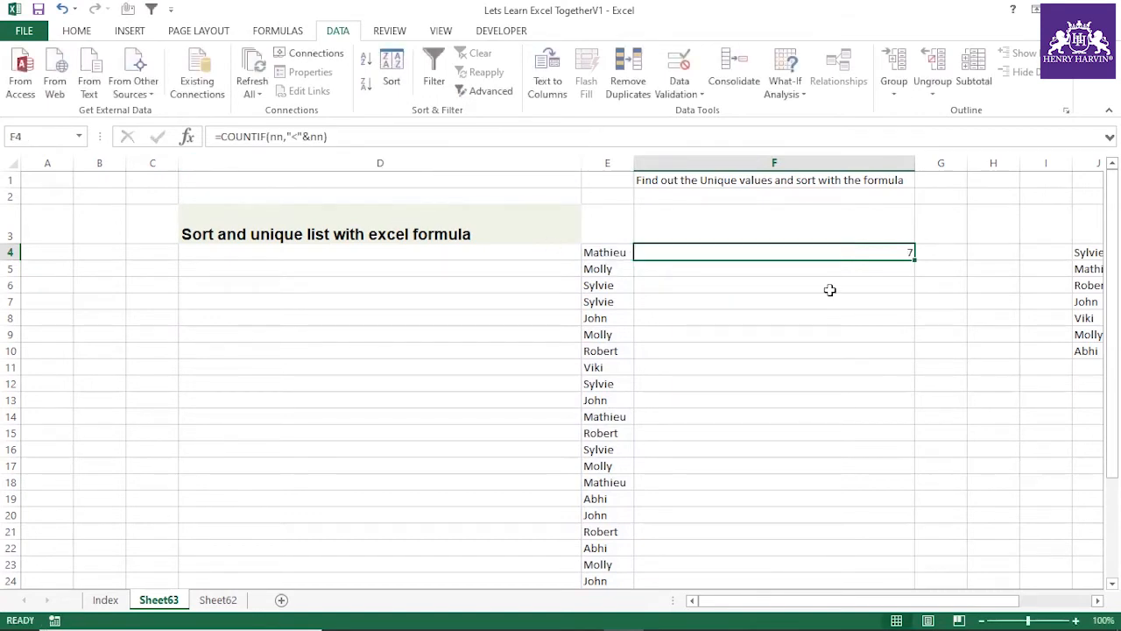
Step: Try filling F4's COUNTIF formula down alongside the names, and undo the fill
double_click(914, 260)
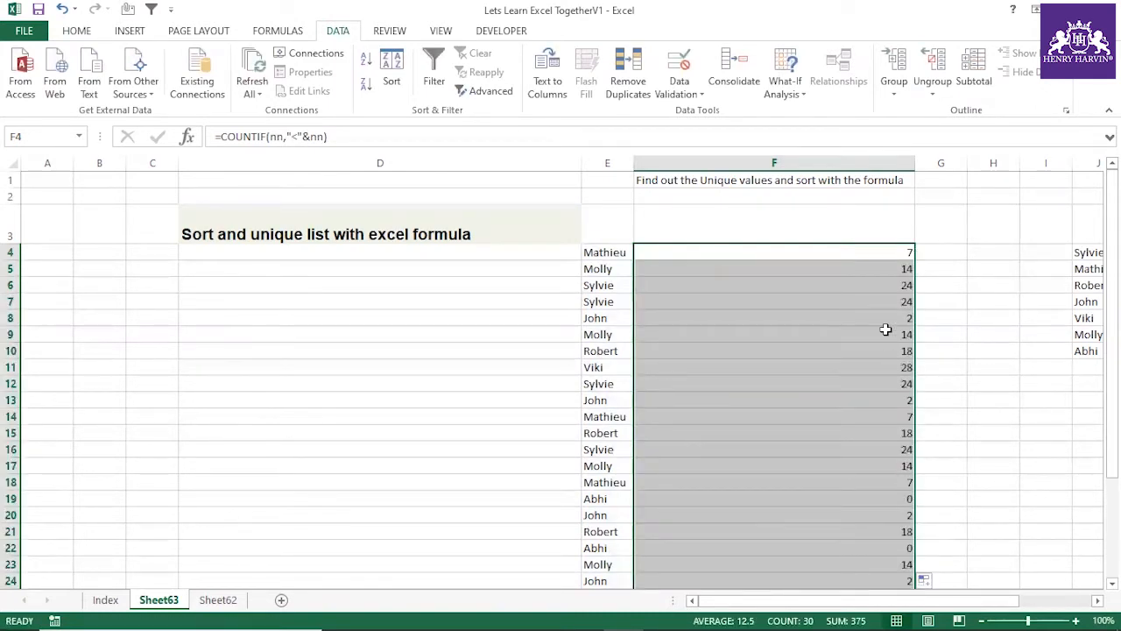
key("ctrl+z")
left_click(773, 334)
Step: Evaluate F4's COUNTIF expression once more and find the first 0 in the array, discarding the evaluated values
left_click(863, 252)
left_click(223, 136)
left_click_drag(223, 135, 328, 137)
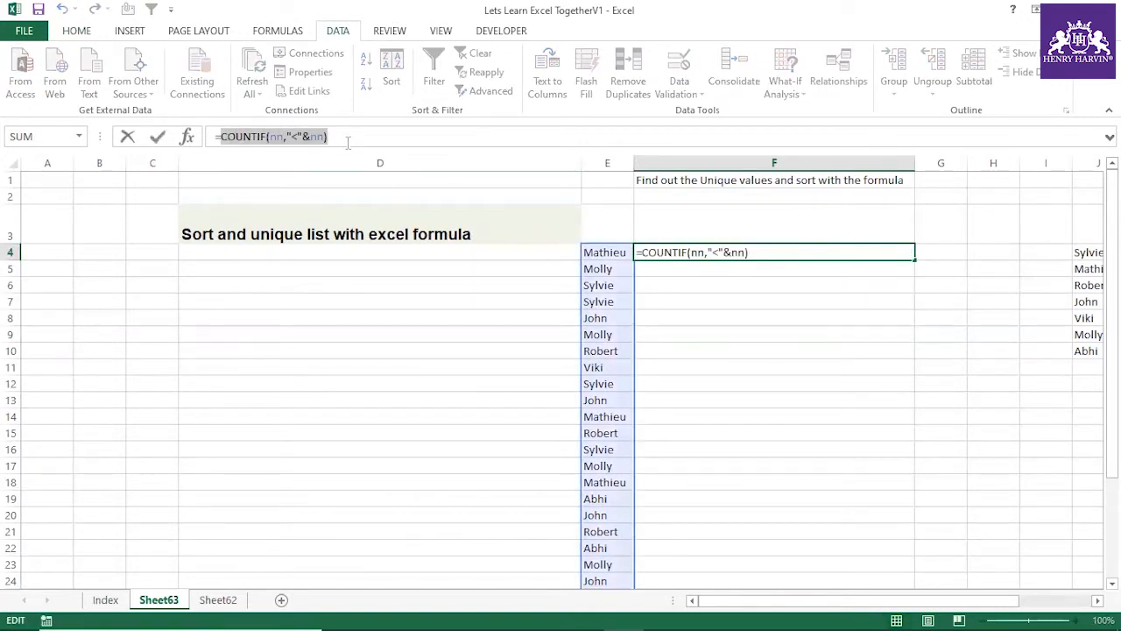
key("F9")
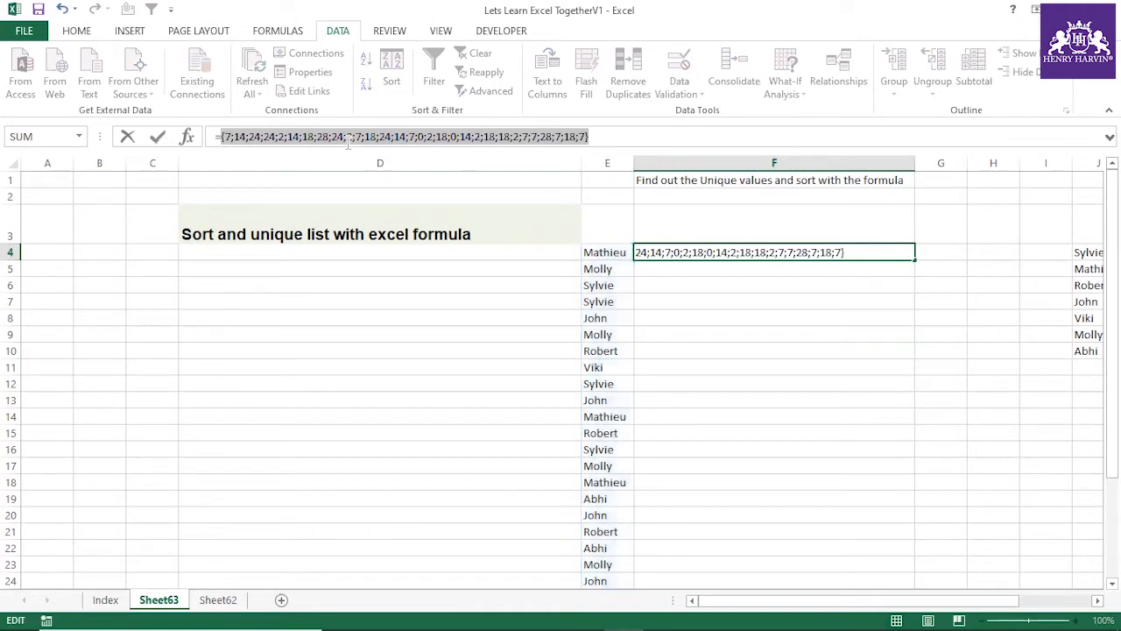
left_click(423, 136)
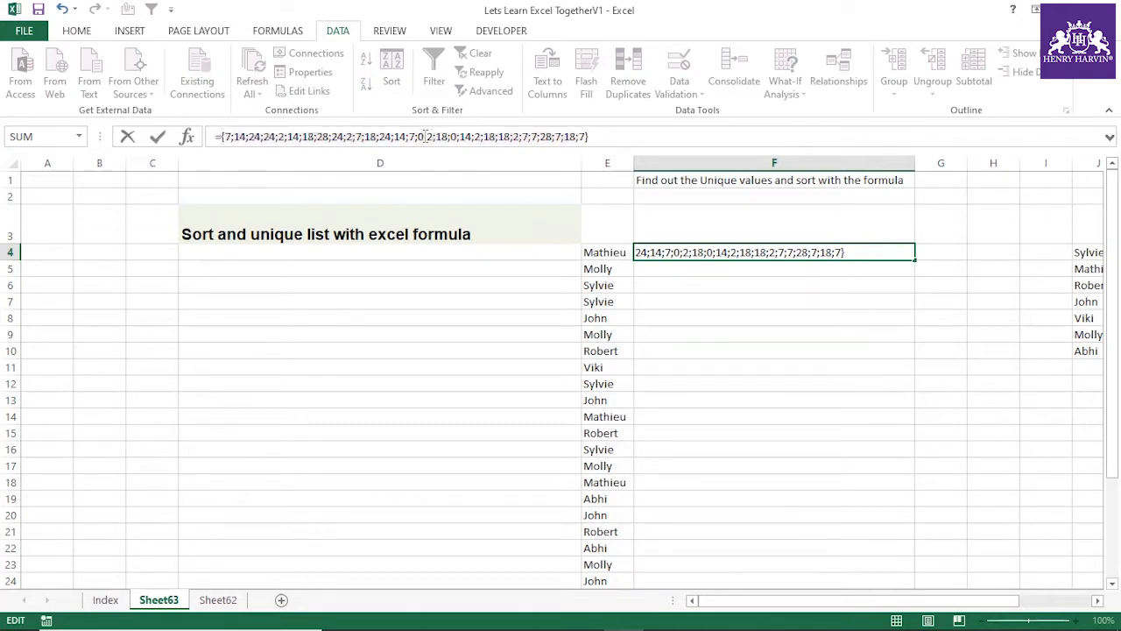
double_click(420, 136)
key("Escape")
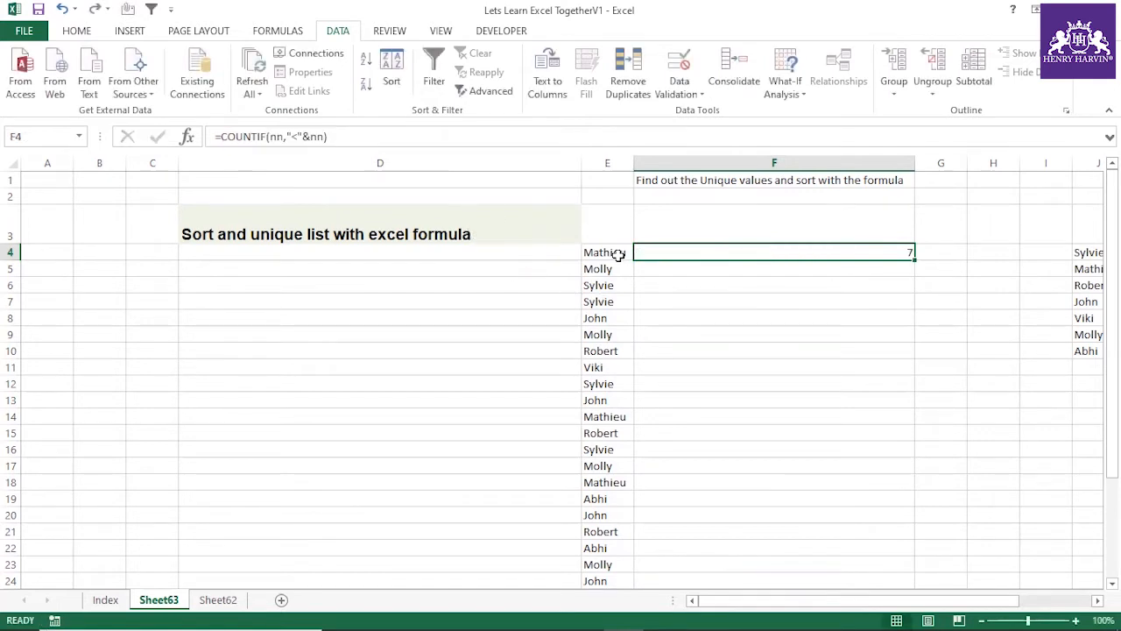
Step: Highlight cells D19:E19, at the first Abhi entry, with a yellow fill
left_click(619, 254)
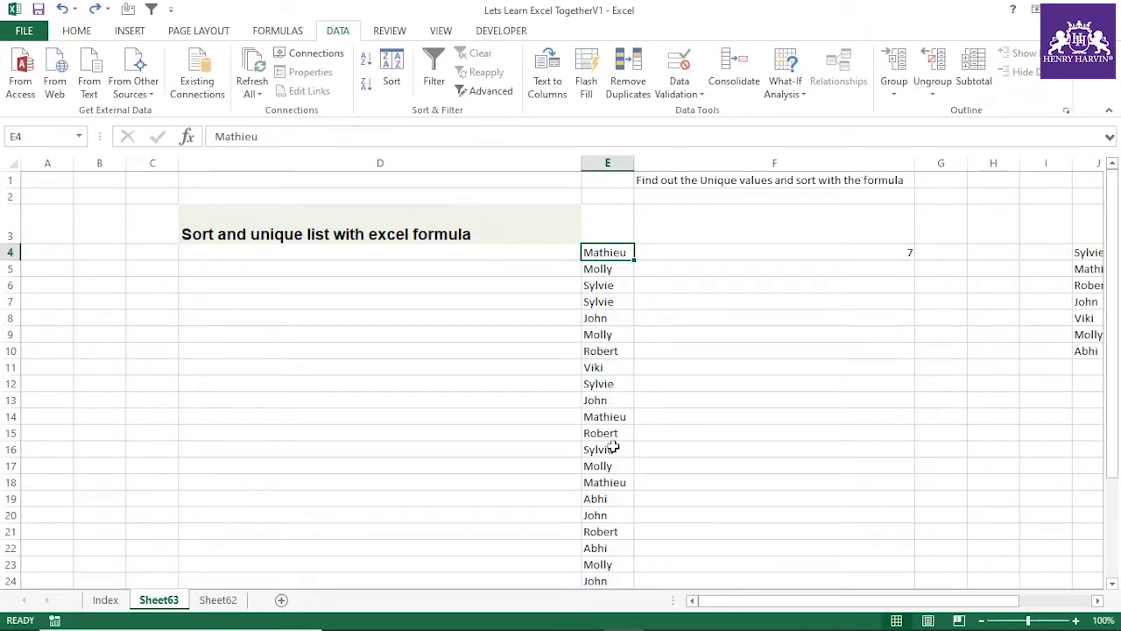
left_click(608, 499)
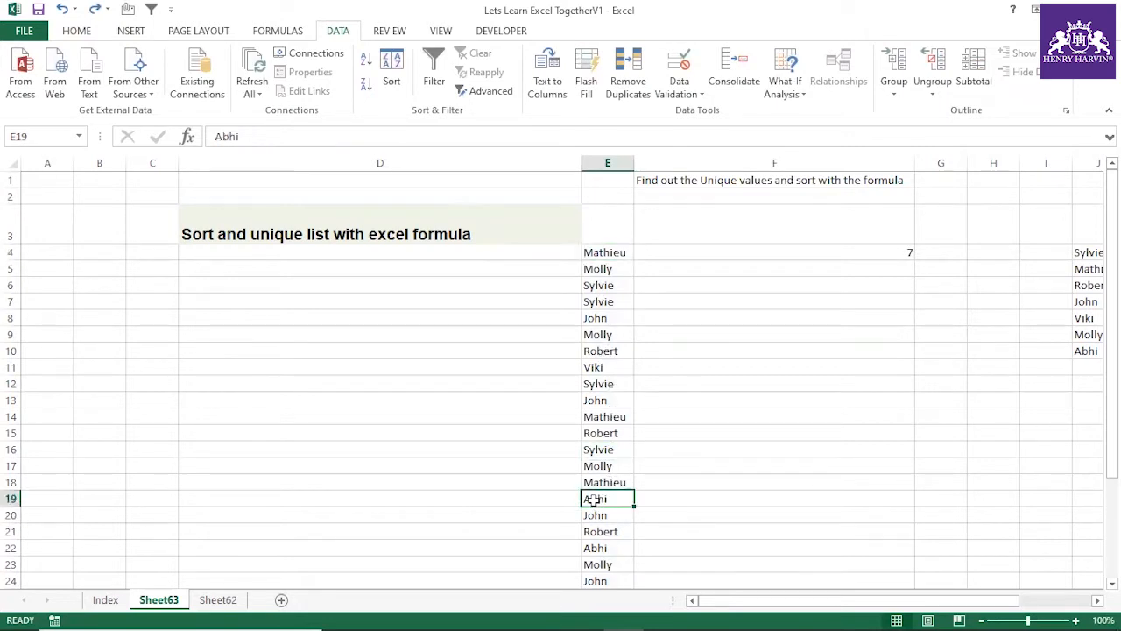
left_click_drag(560, 499, 616, 498)
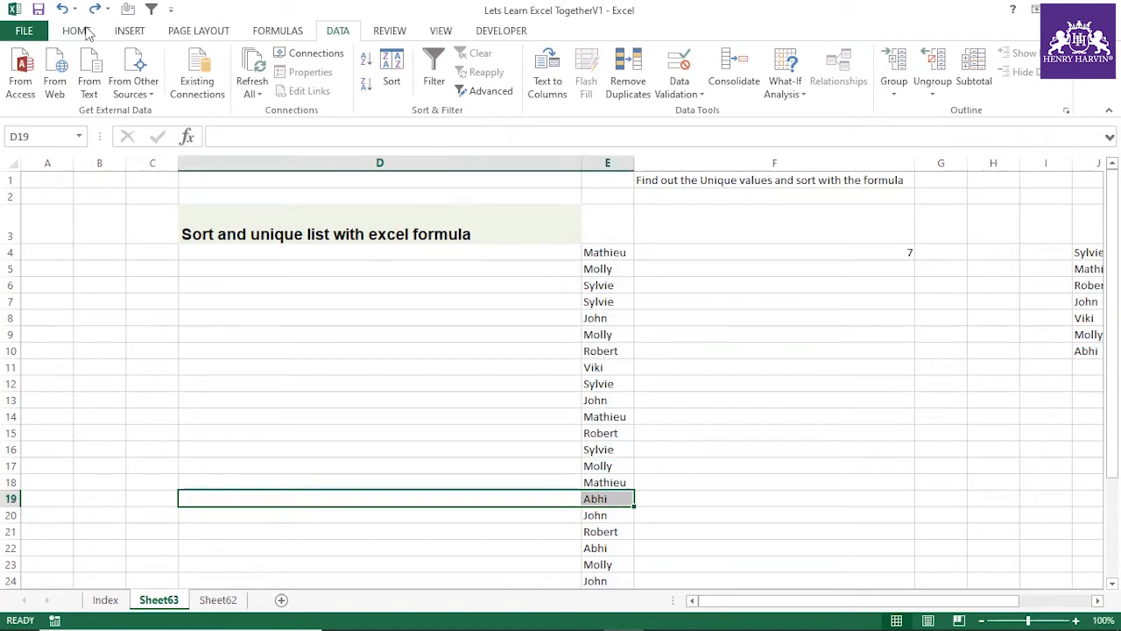
left_click(79, 31)
left_click(249, 85)
Step: Extend F4's formula by subtracting a second count, making it =COUNTIF(nn,"<"&nn)-COUNTIF(F3:F3,nn)
left_click(706, 253)
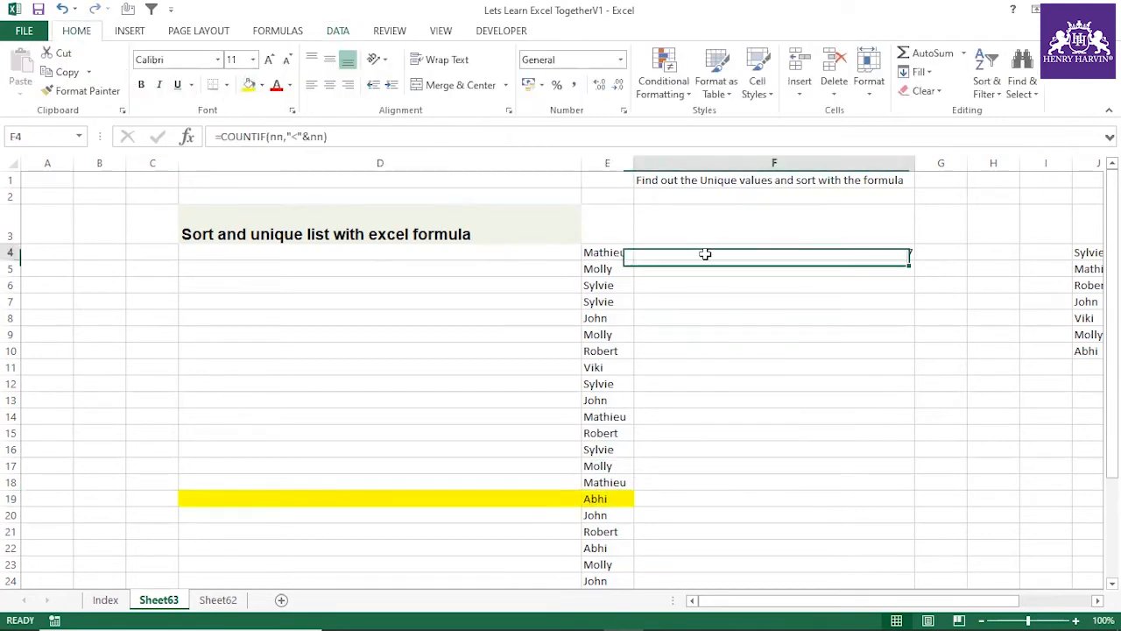
left_click(377, 136)
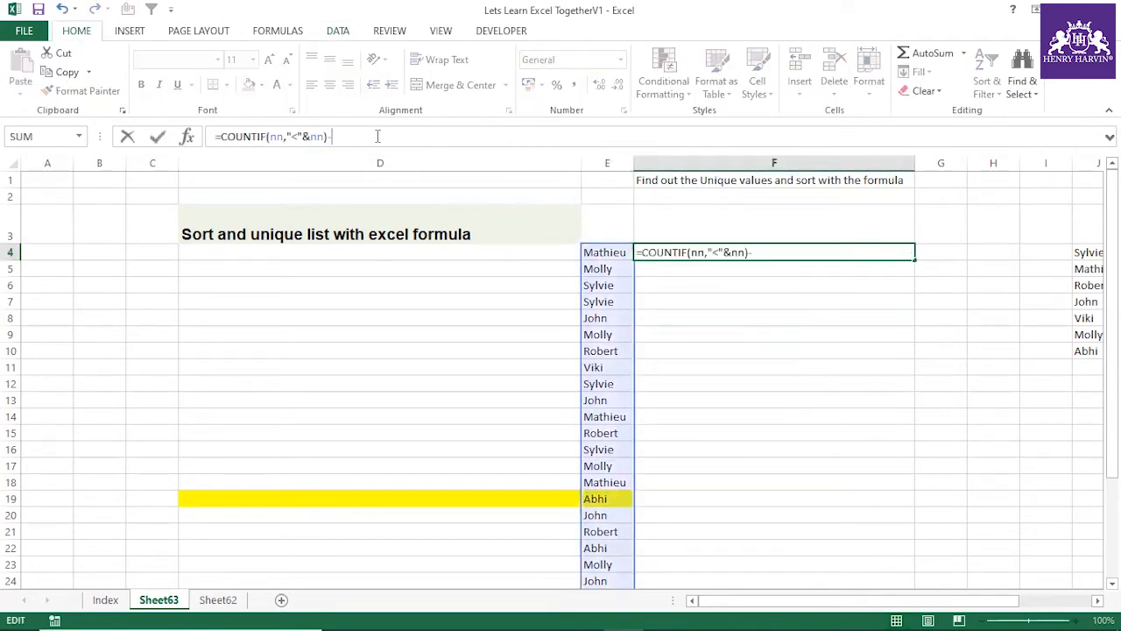
type("countif")
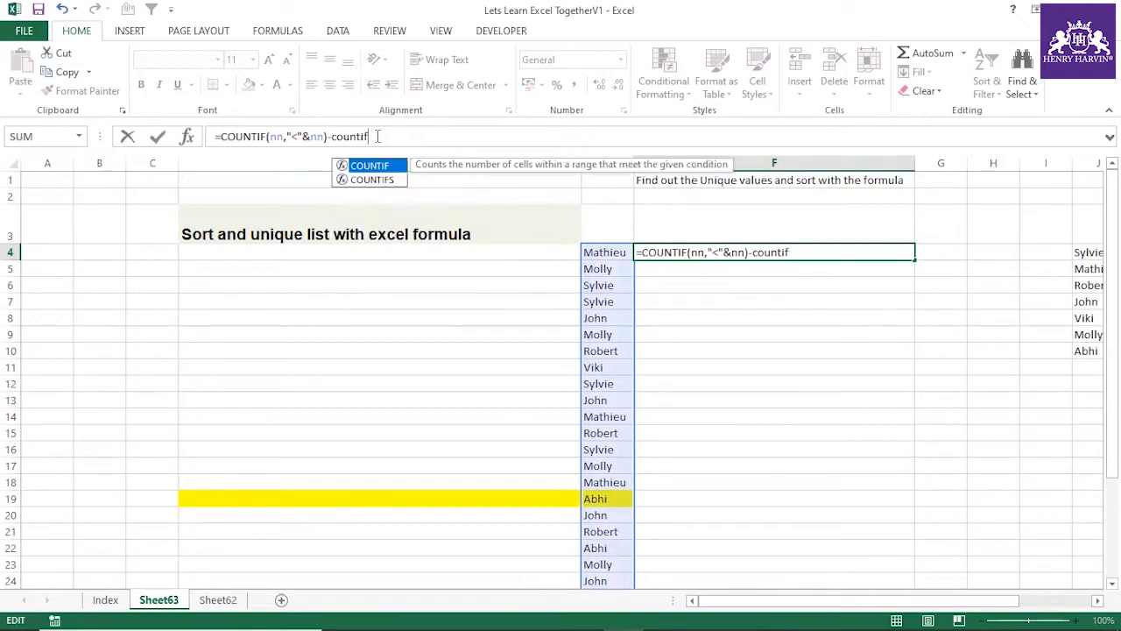
type("(")
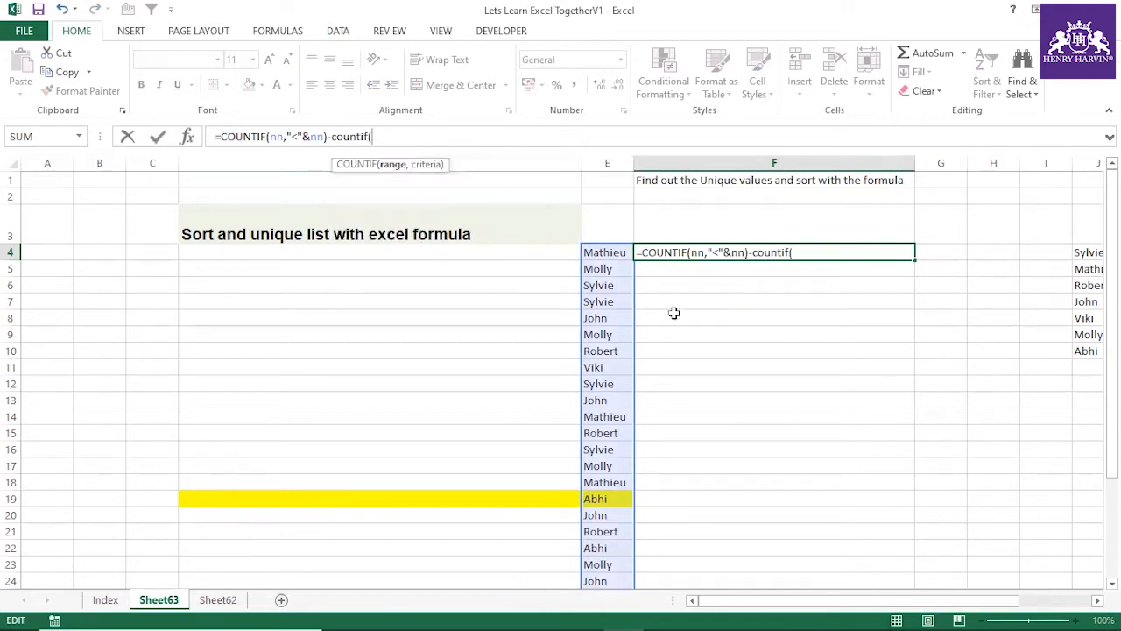
left_click(707, 225)
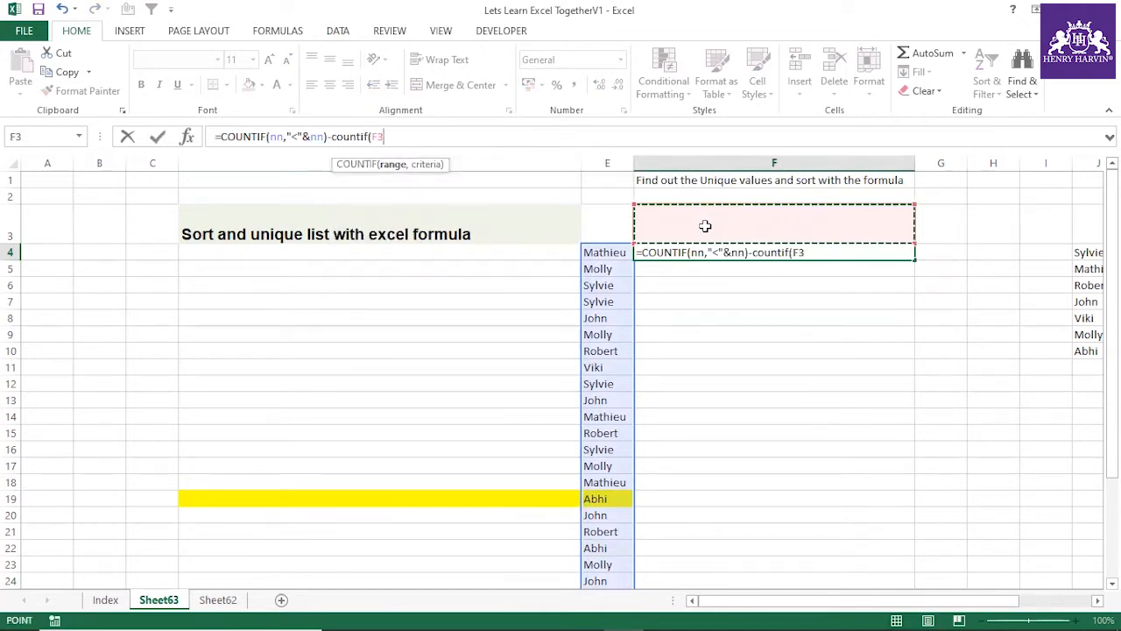
key("F8")
type(",")
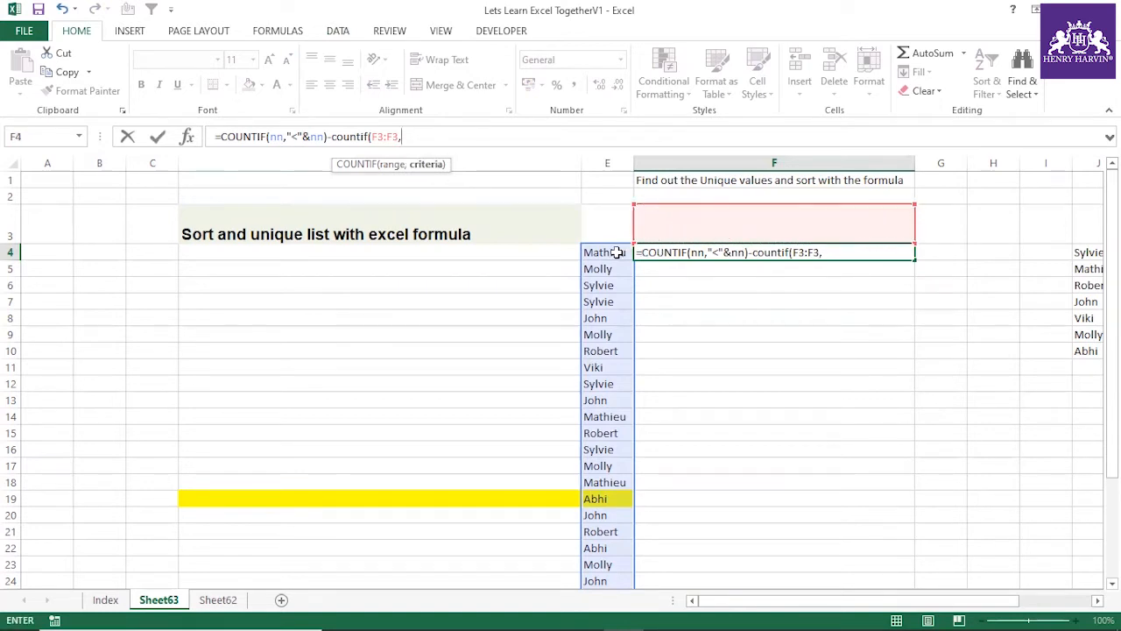
type("nn)")
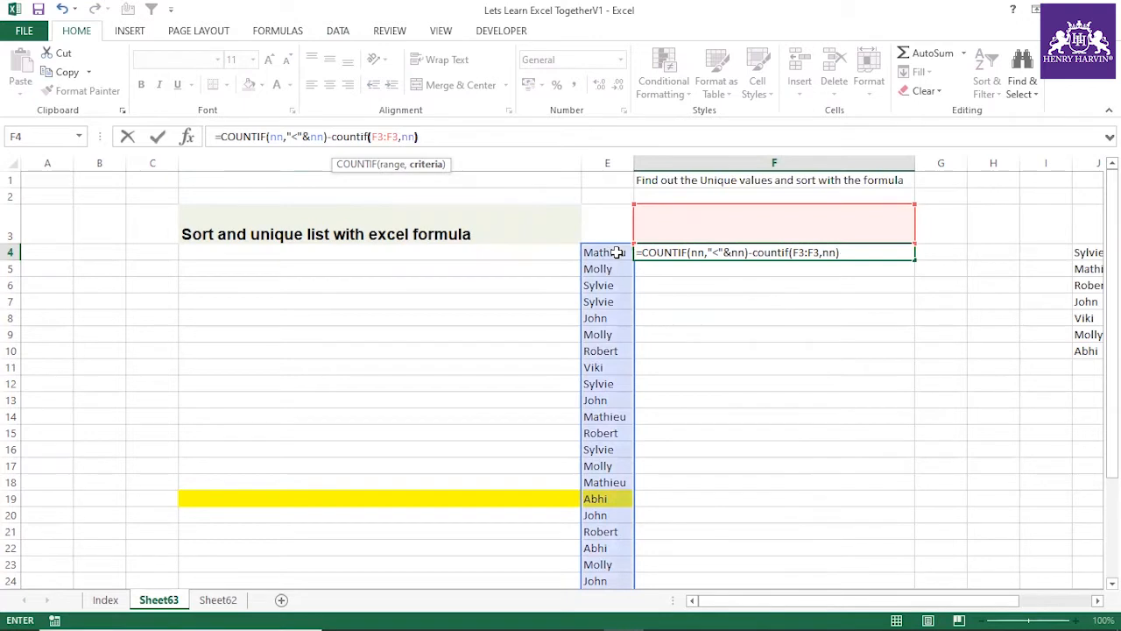
key("Return")
Step: Make the first F3 reference absolute in the range of F4's second COUNTIF
left_click(667, 235)
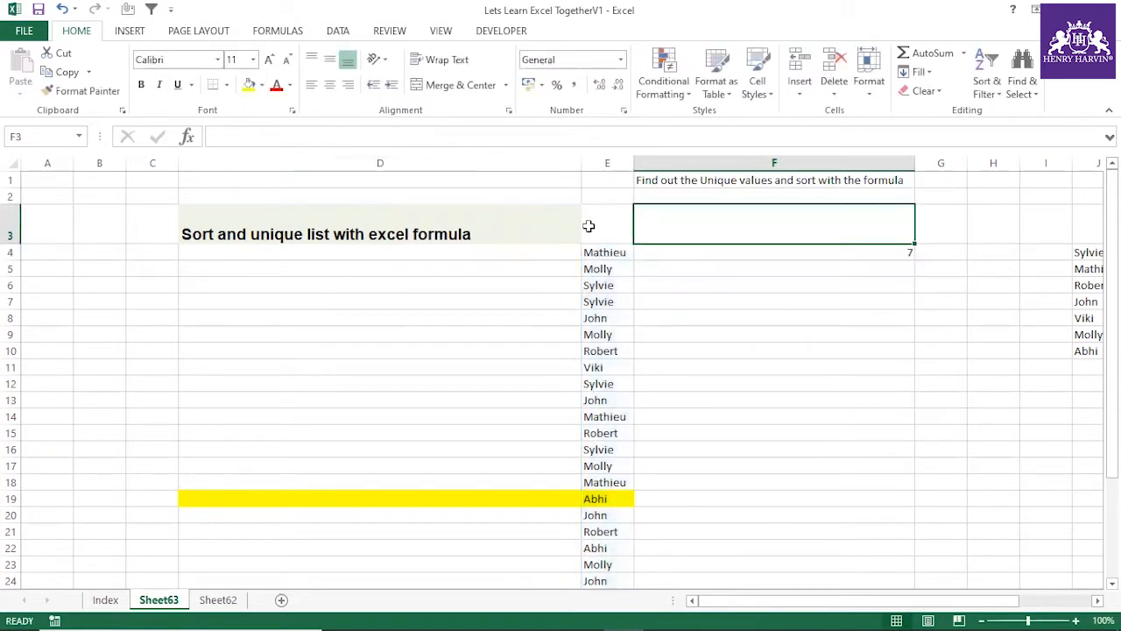
left_click(672, 257)
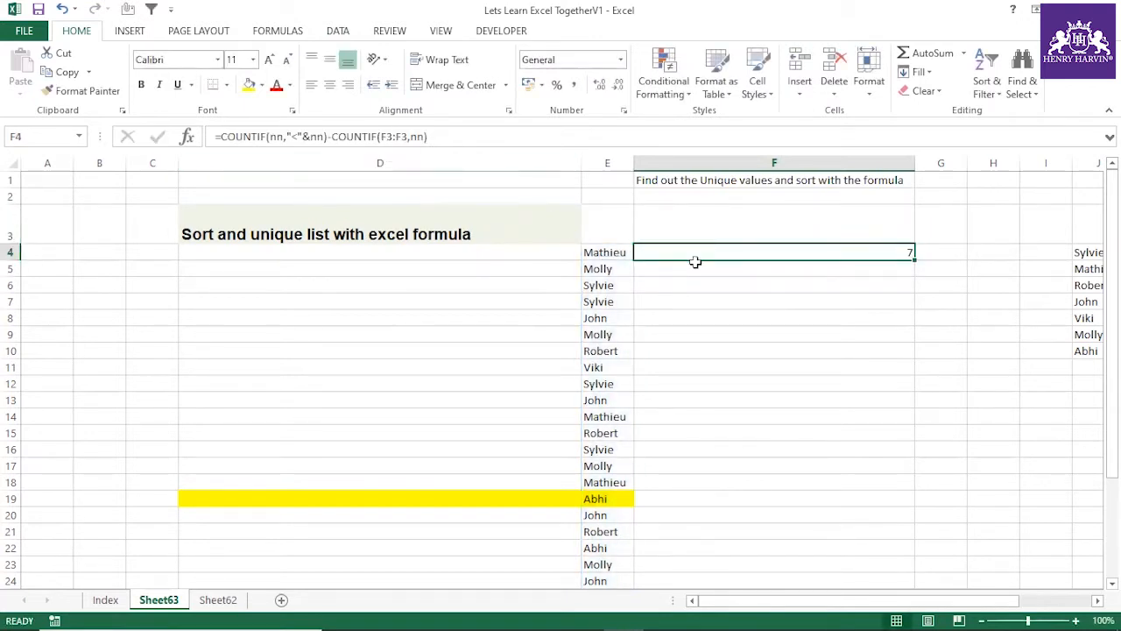
double_click(395, 138)
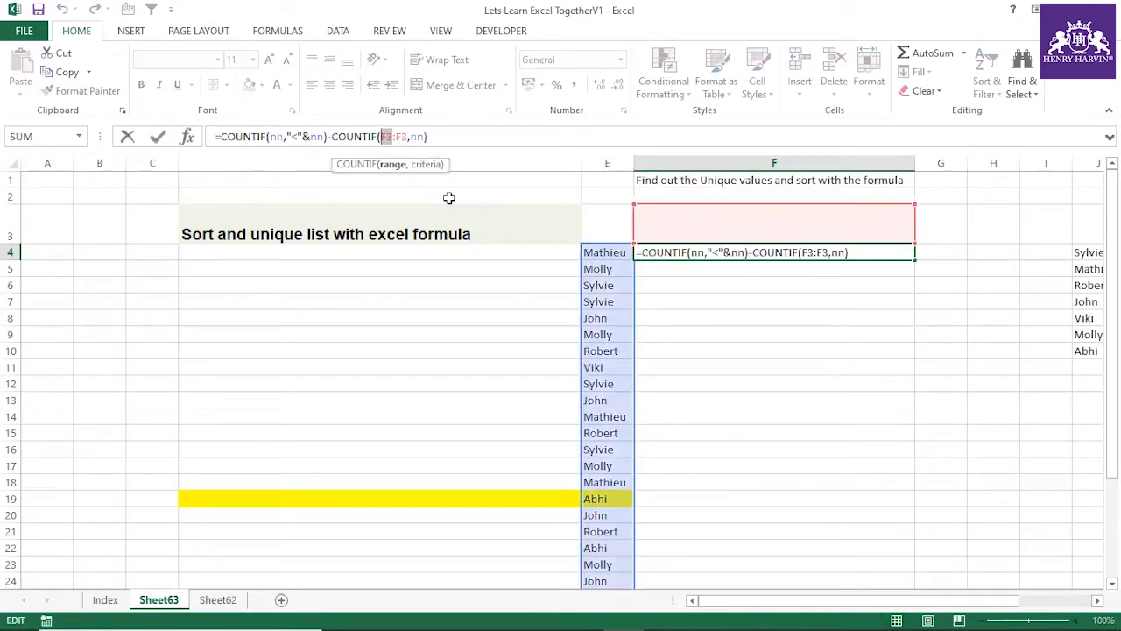
key("F4")
key("Return")
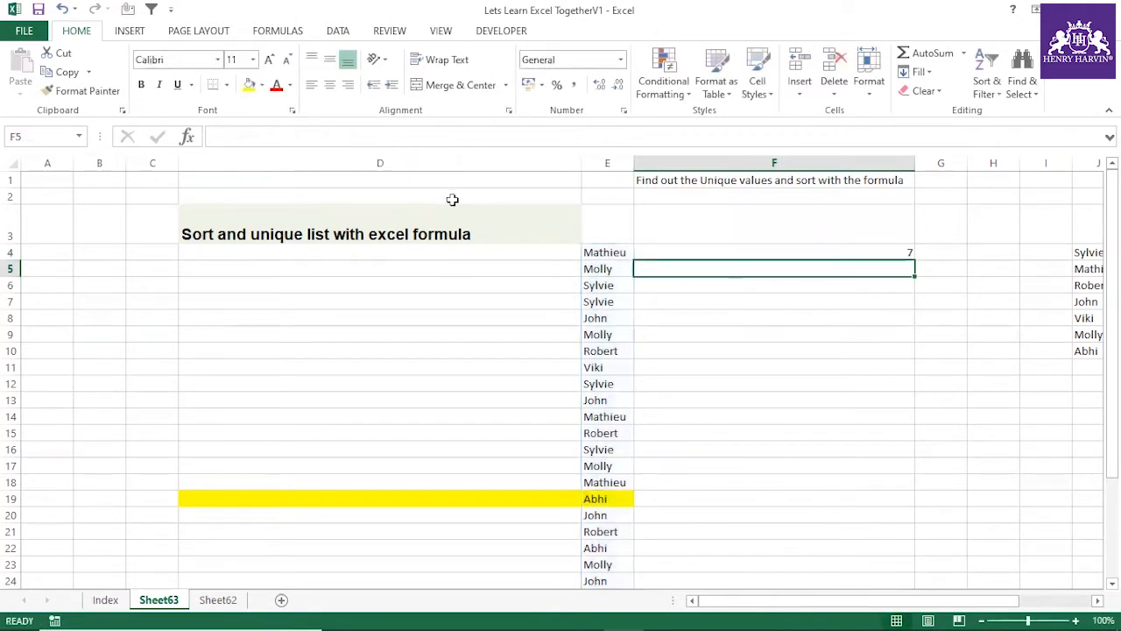
Step: Wrap the second COUNTIF in F4 in a SUM, making the formula =COUNTIF(nn,"<"&nn)-SUM(COUNTIF($F$3:F3,nn))
left_click(700, 253)
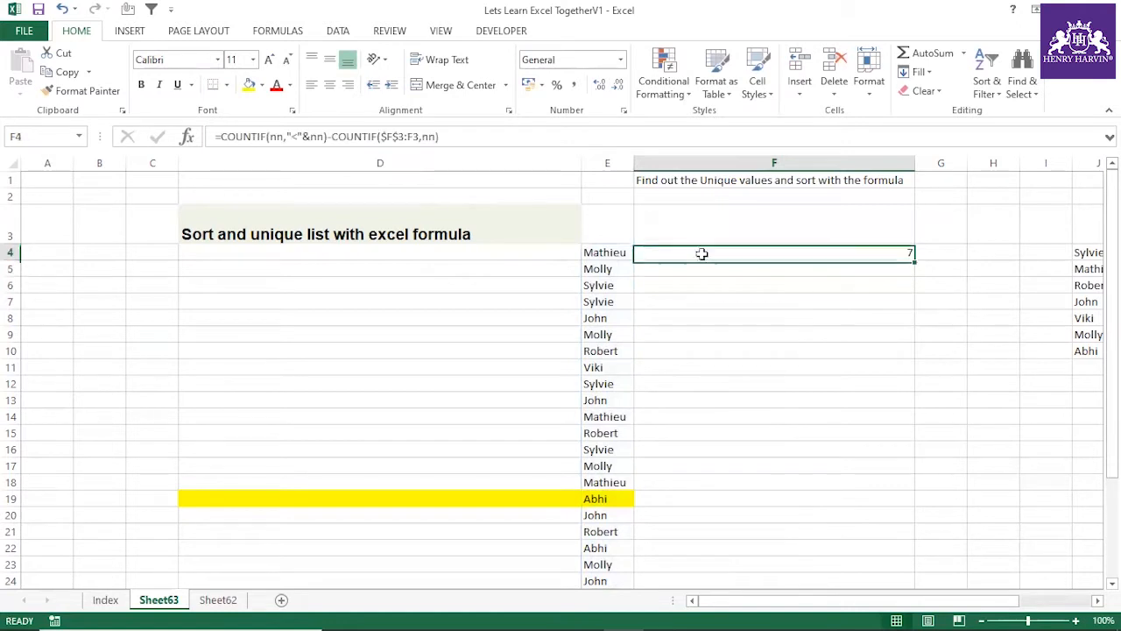
left_click(844, 232)
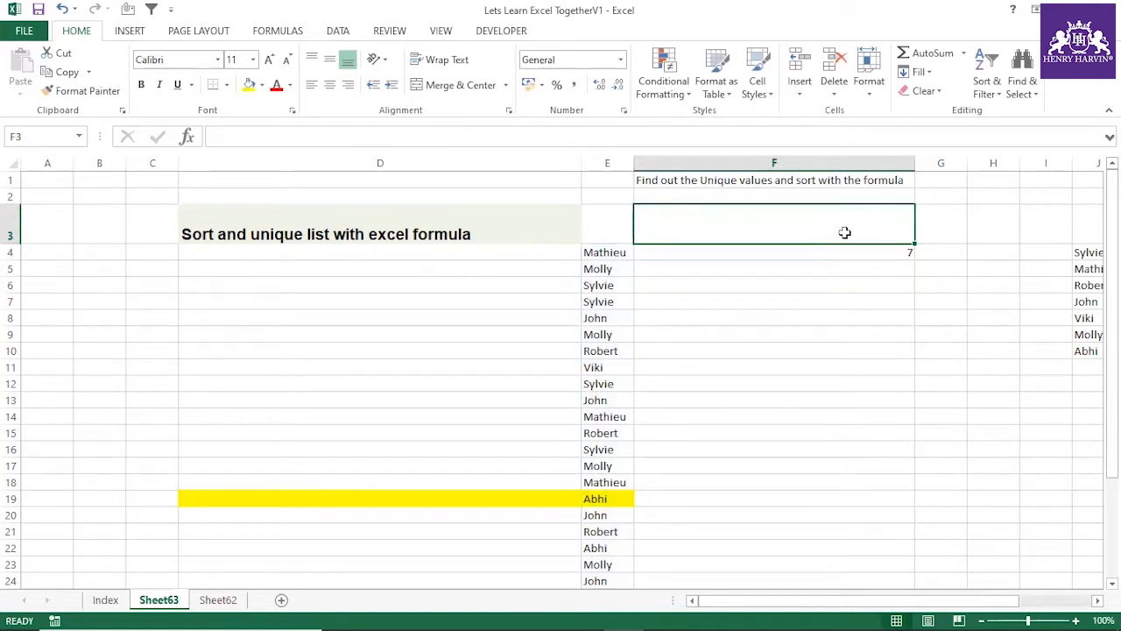
left_click(867, 255)
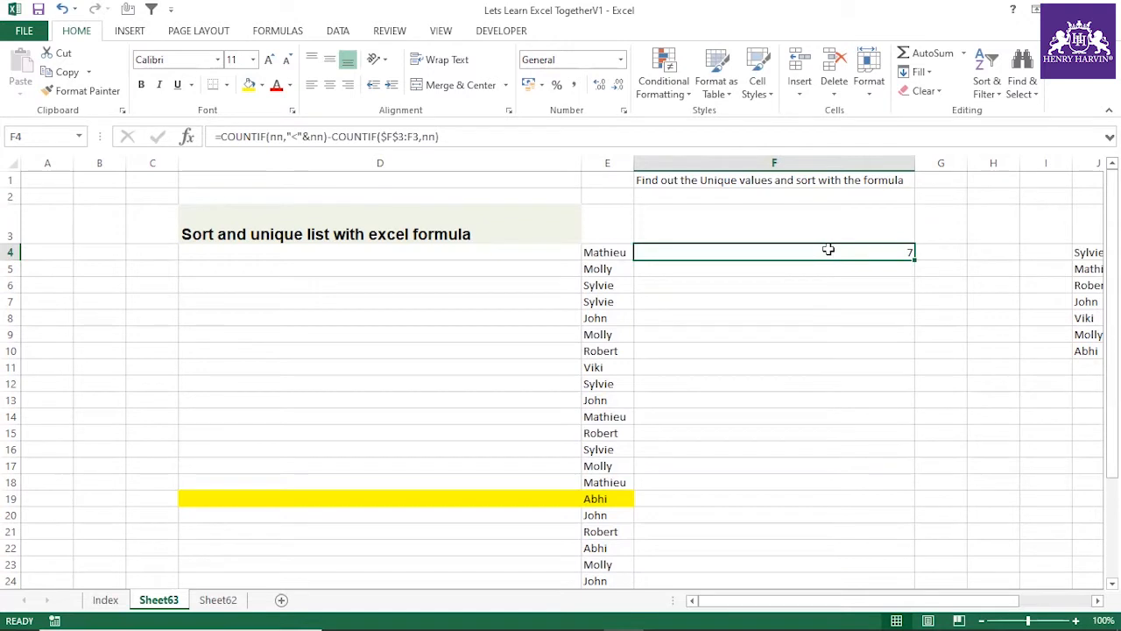
left_click(895, 265)
left_click(895, 252)
left_click(333, 138)
type("Sum(")
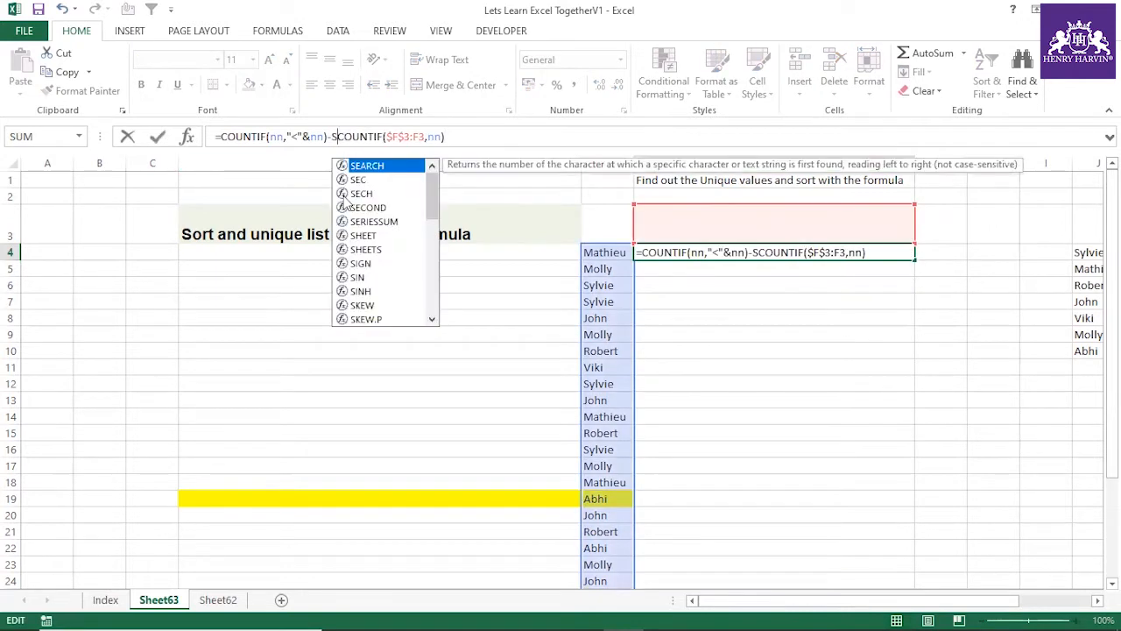
key("Return")
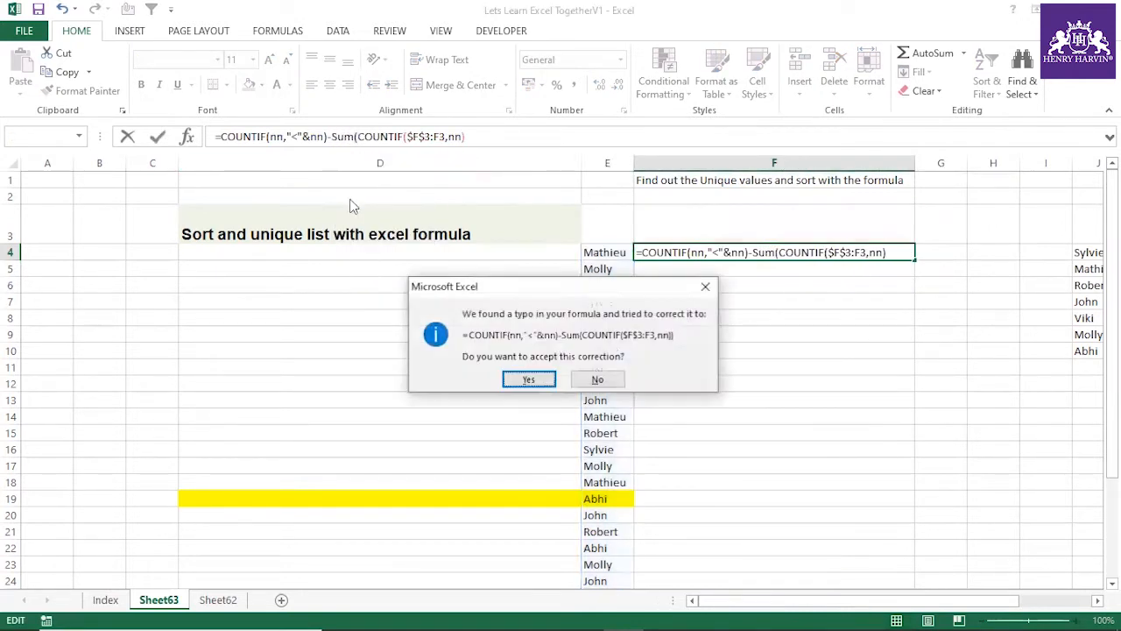
left_click(534, 383)
Step: Try filling F4's formula down through F18, and undo the fill
left_click(850, 250)
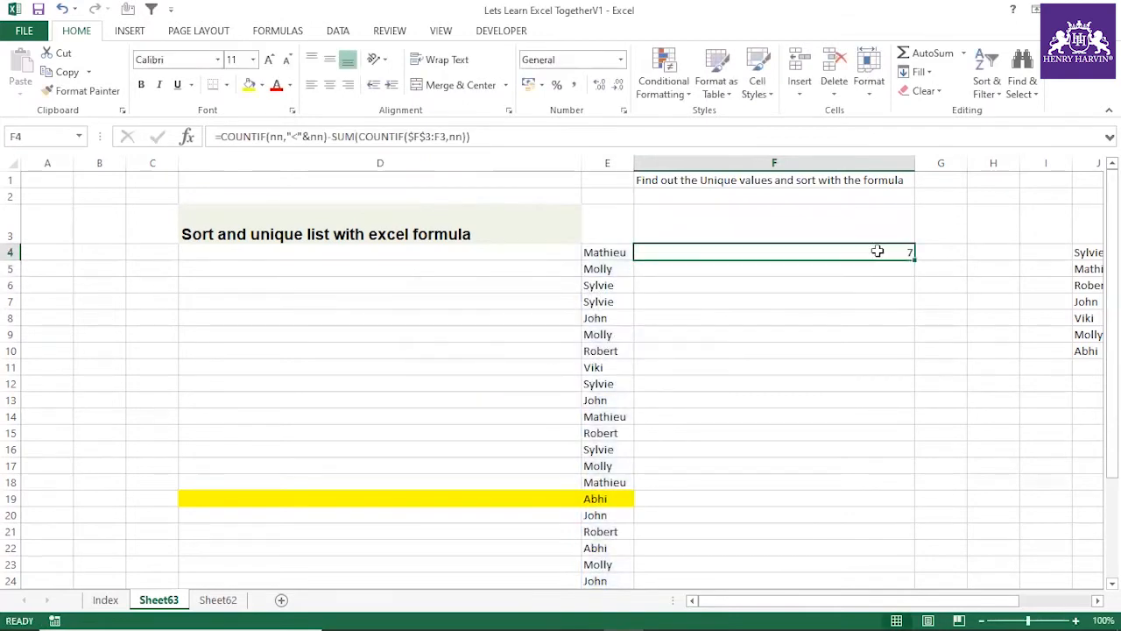
left_click_drag(913, 254, 885, 487)
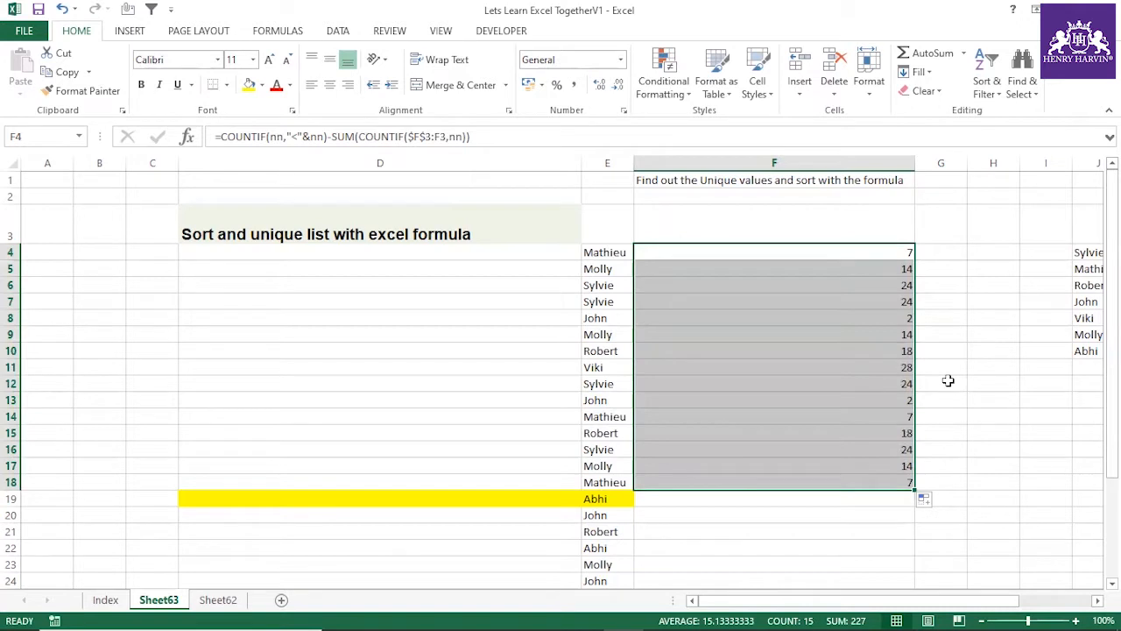
key("ctrl+z")
left_click(942, 351)
Step: Evaluate the whole COUNTIF-minus-SUM expression in F4 to inspect its array, discarding the evaluated values
left_click(843, 252)
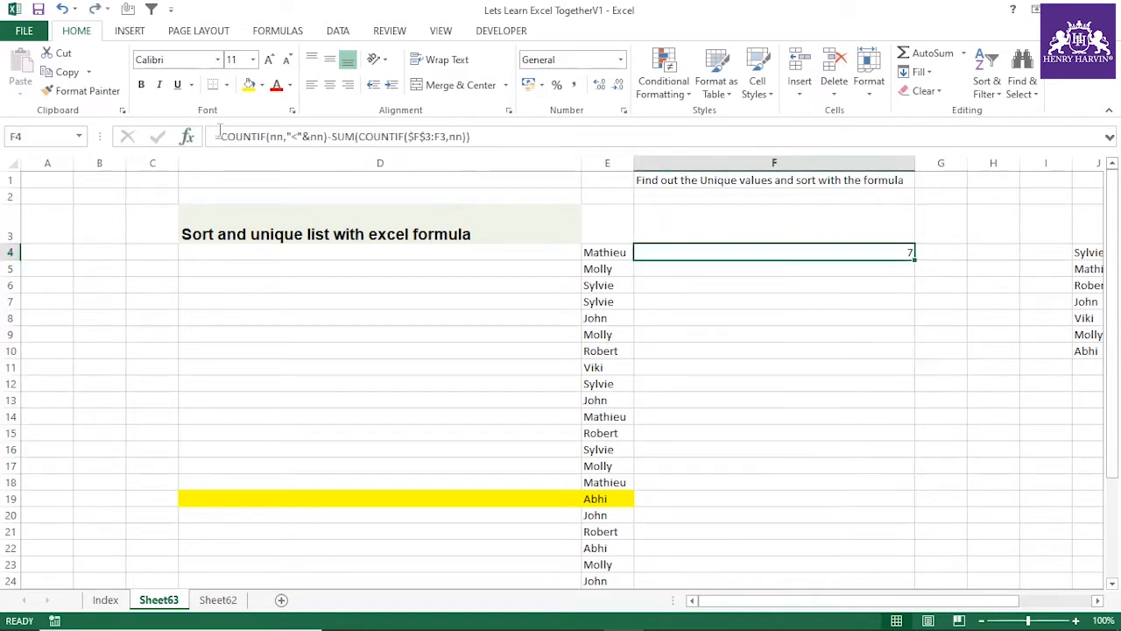
left_click_drag(221, 136, 466, 147)
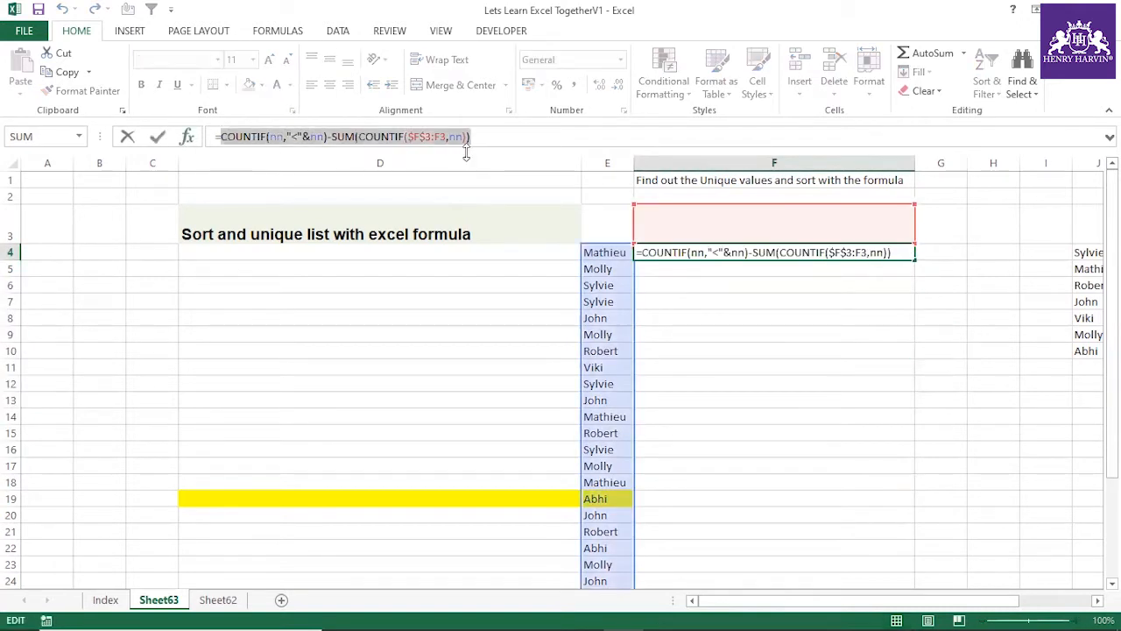
key("F9")
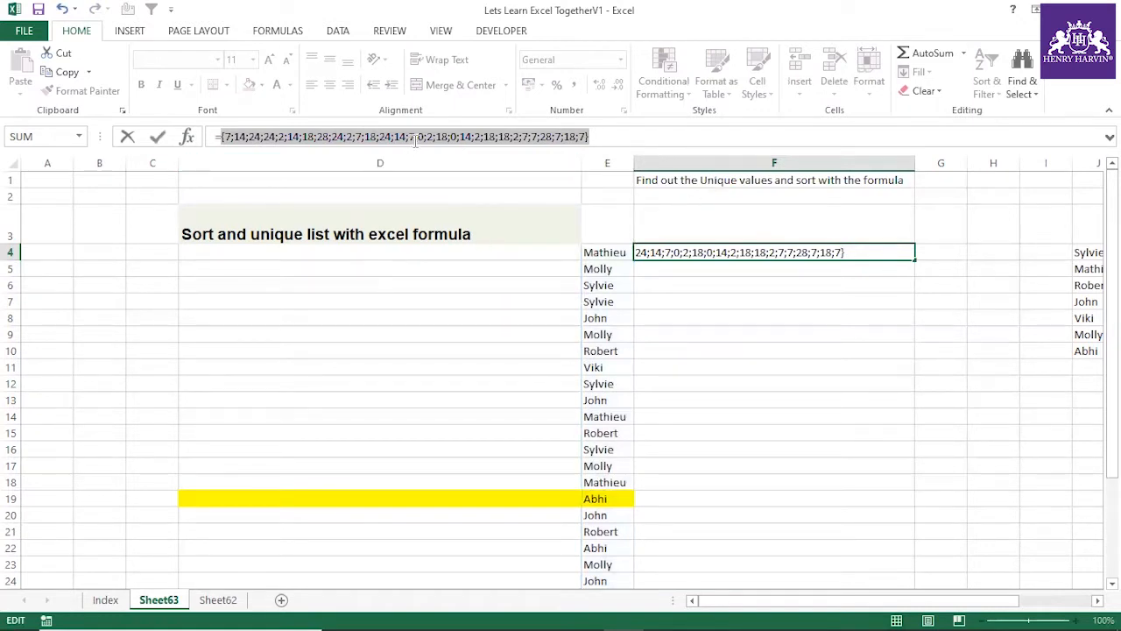
key("Escape")
Step: Nest F4's expression in an exact MATCH for 0: =MATCH(0,COUNTIF(nn,"<"&nn)-SUM(COUNTIF($F$3:F3,nn)),0)
left_click(708, 248)
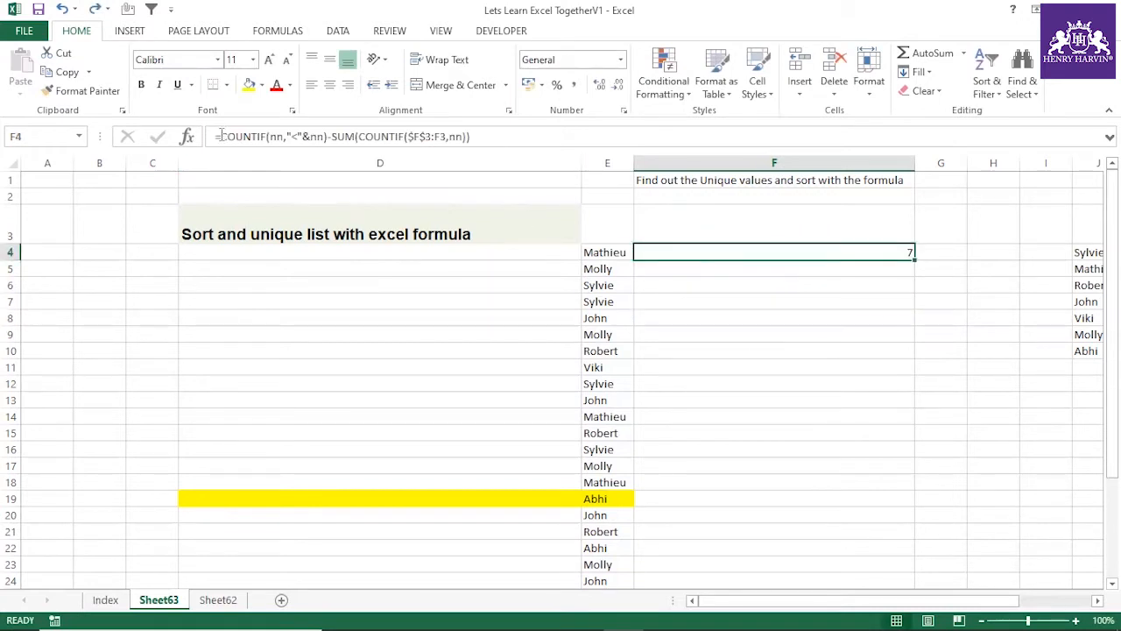
left_click_drag(221, 137, 500, 140)
key("ctrl+c")
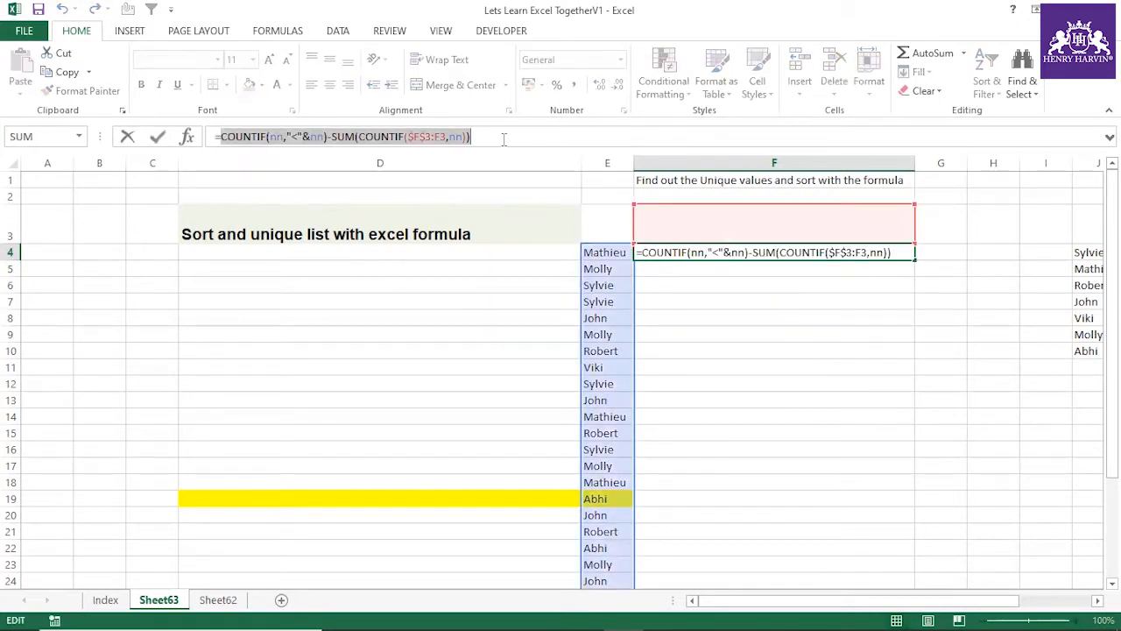
key("BackSpace")
type("ma")
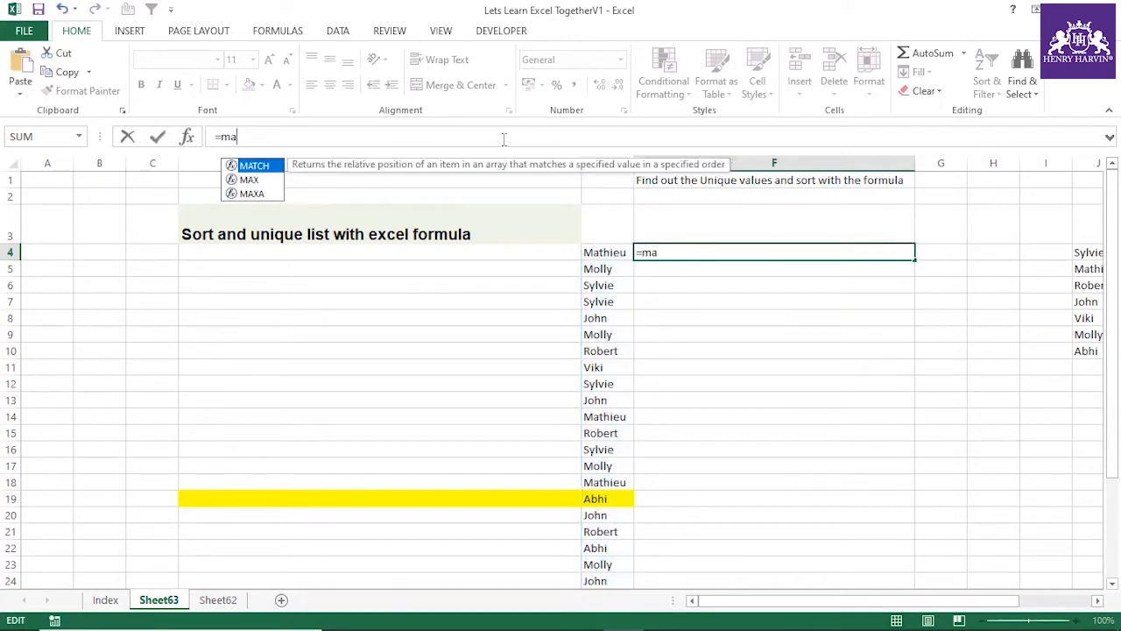
type("tch(0,")
key("ctrl+v")
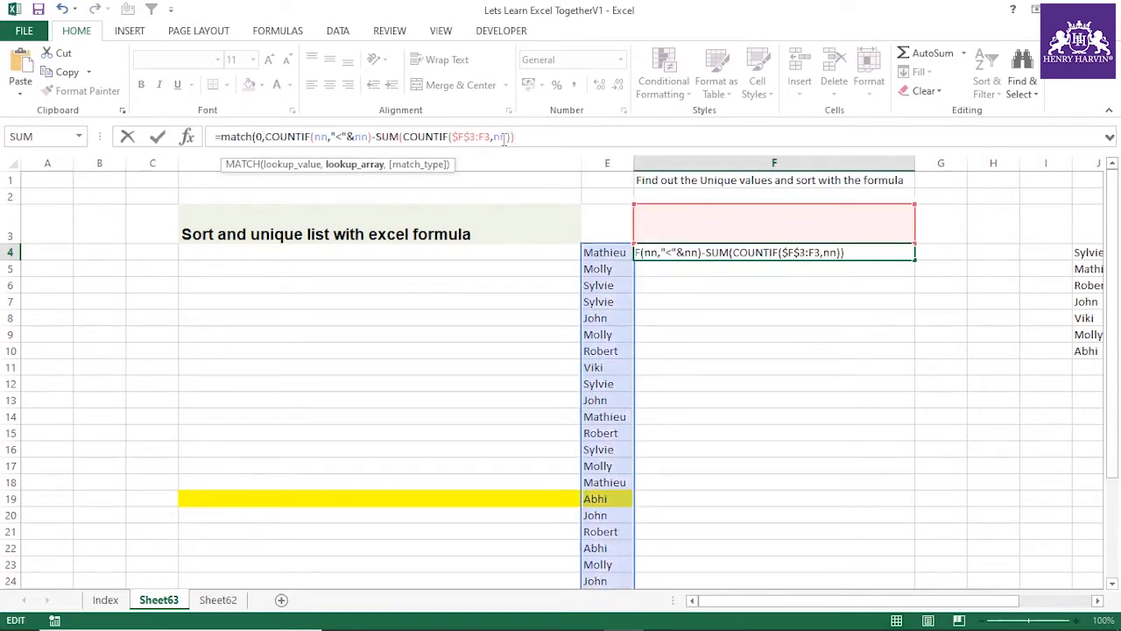
type(",0)")
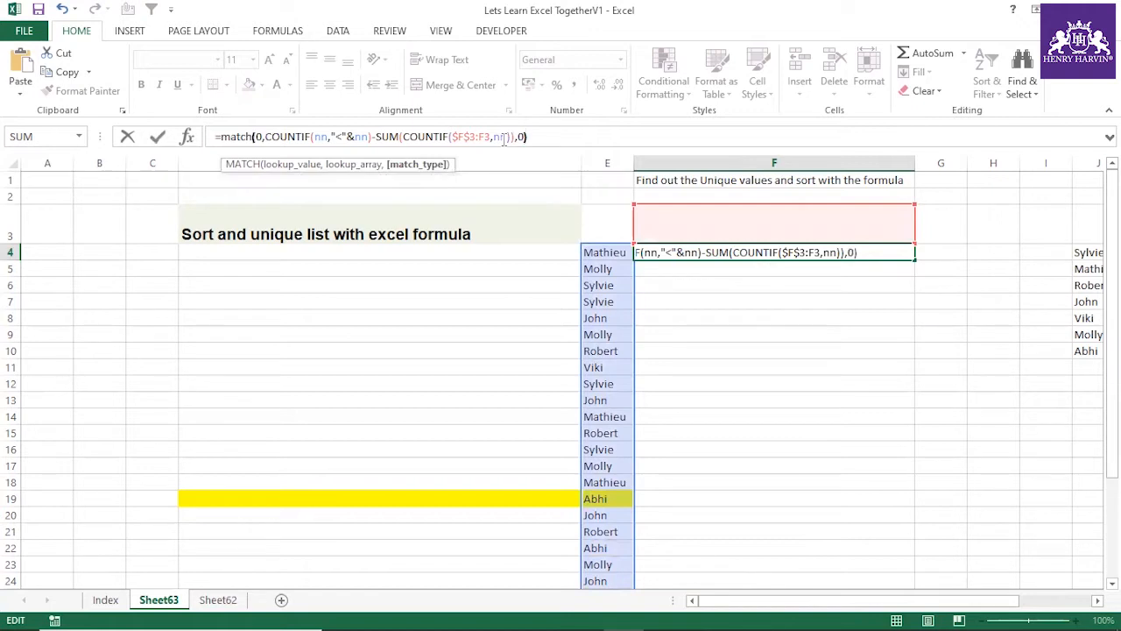
key("Return")
Step: Re-enter F4's MATCH formula as an array formula
left_click(789, 251)
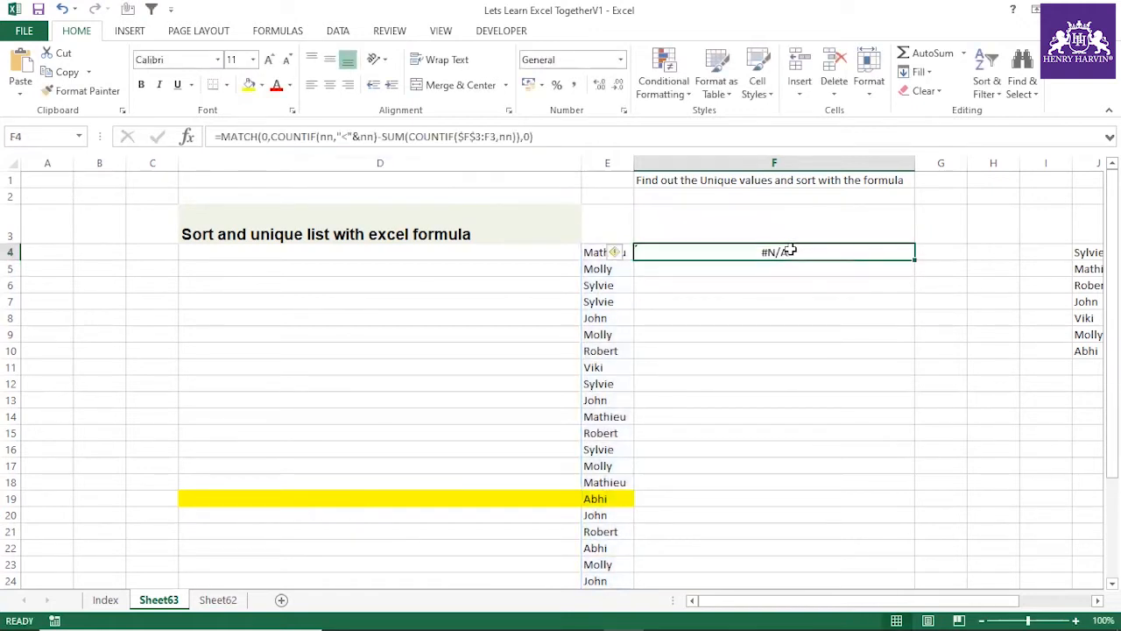
key("F2")
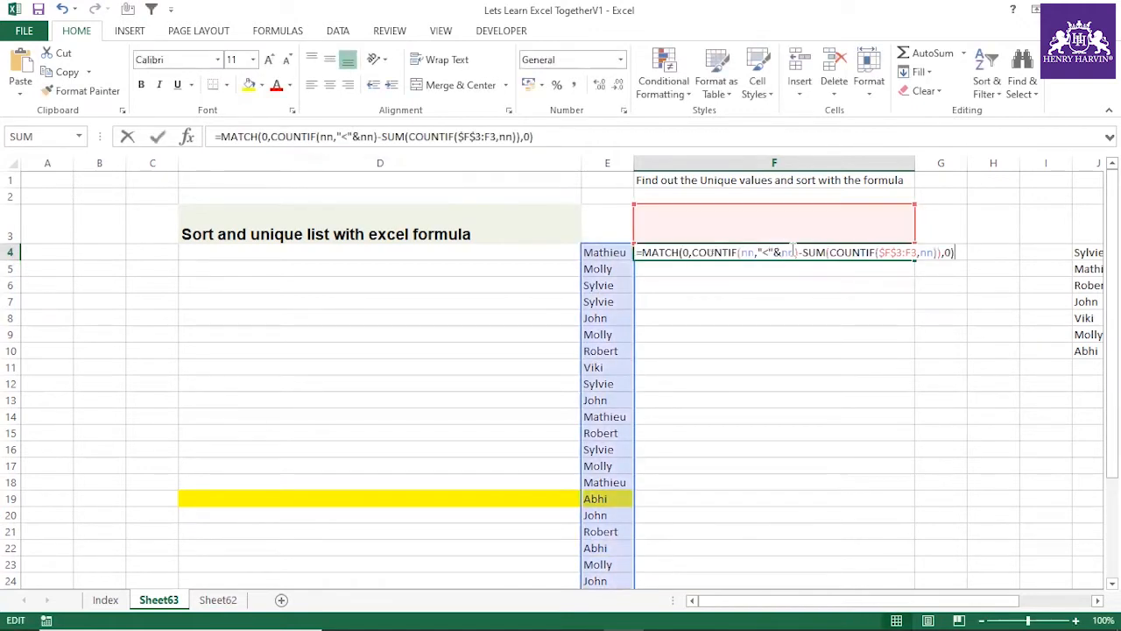
key("ctrl+shift+Return")
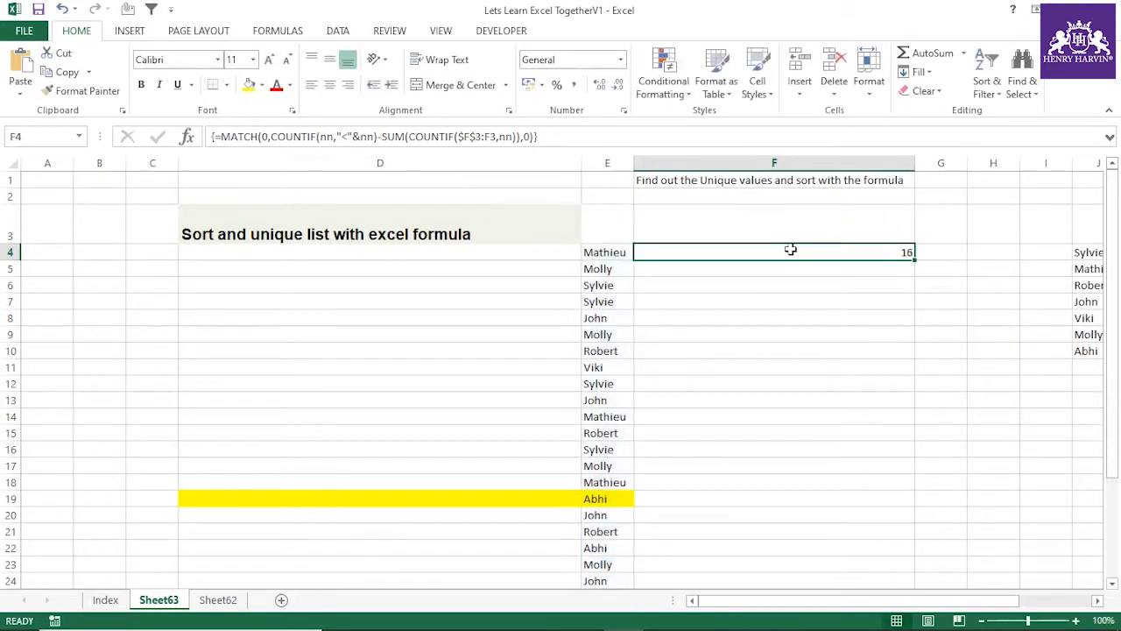
Step: Try filling F4's MATCH array formula down through F20, check the copies, and undo the fill
left_click_drag(914, 262, 956, 513)
left_click(973, 360)
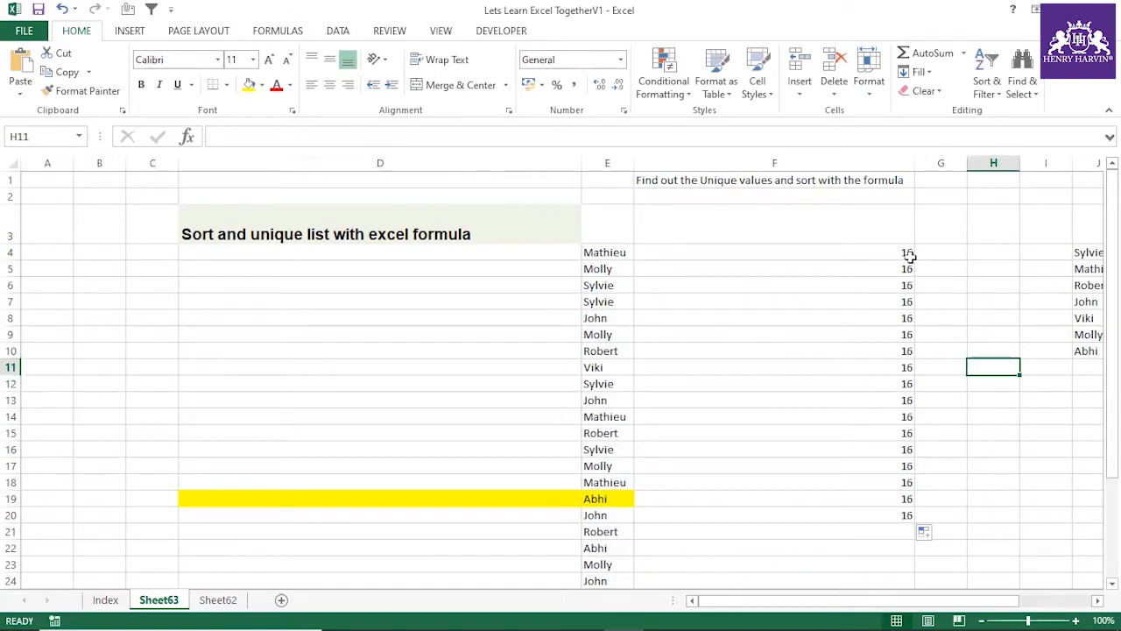
left_click(909, 253)
left_click(902, 267)
left_click_drag(895, 290, 895, 314)
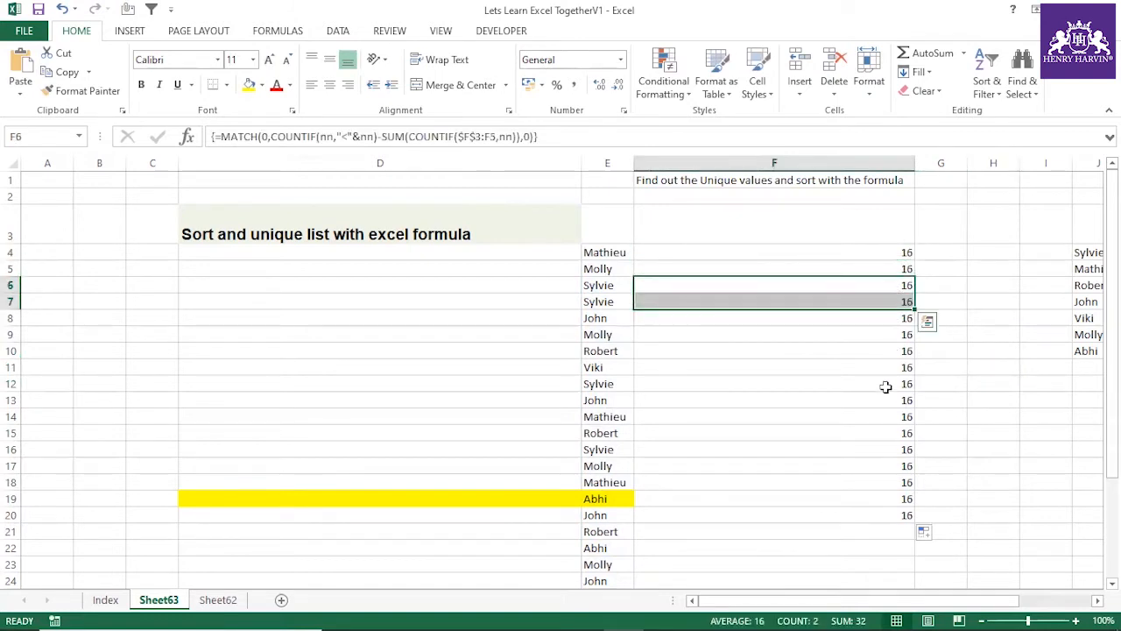
key("ctrl+z")
left_click_drag(891, 393, 893, 386)
Step: Wrap F4's MATCH in INDEX over the range nn and enter the result as an array formula
left_click(900, 253)
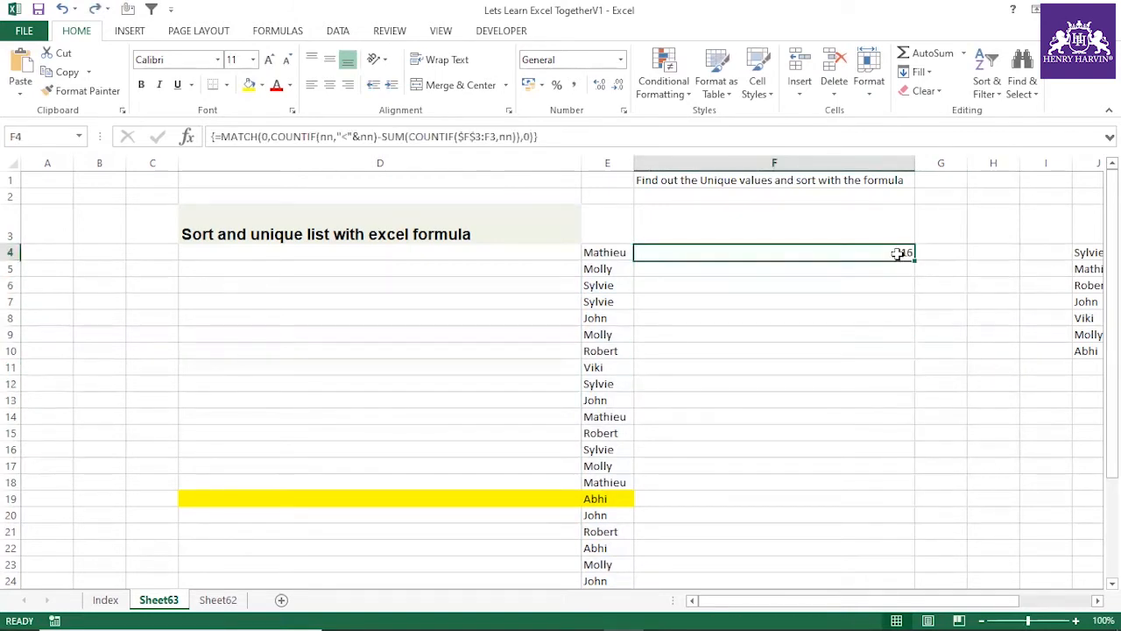
left_click(559, 139)
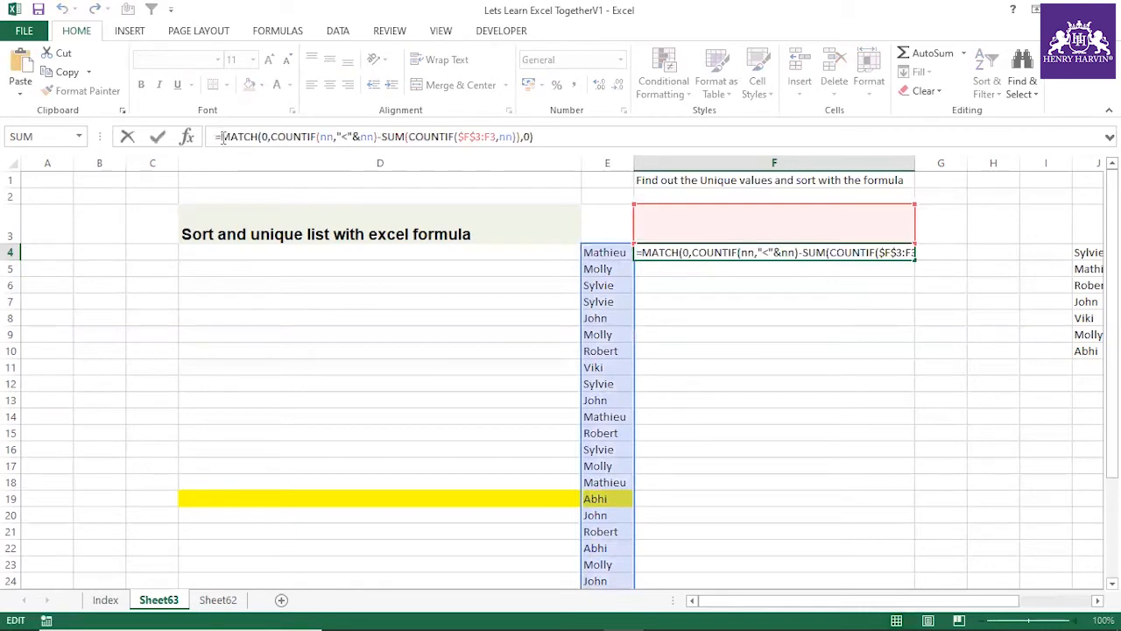
key("Home")
key("Right")
type("index(nn")
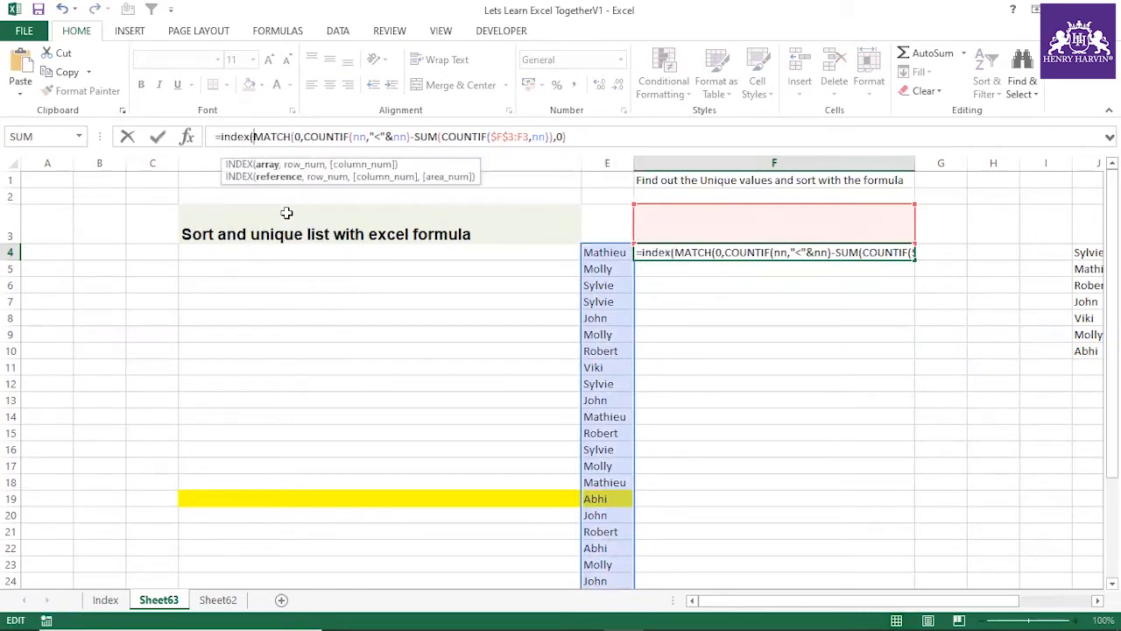
key("Return")
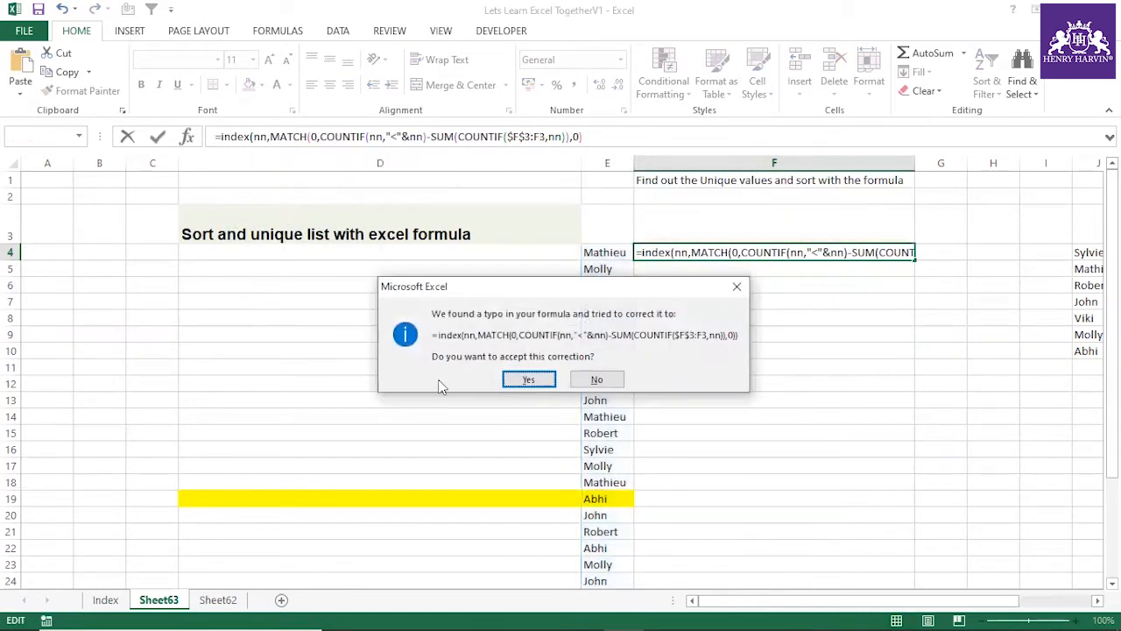
left_click(528, 380)
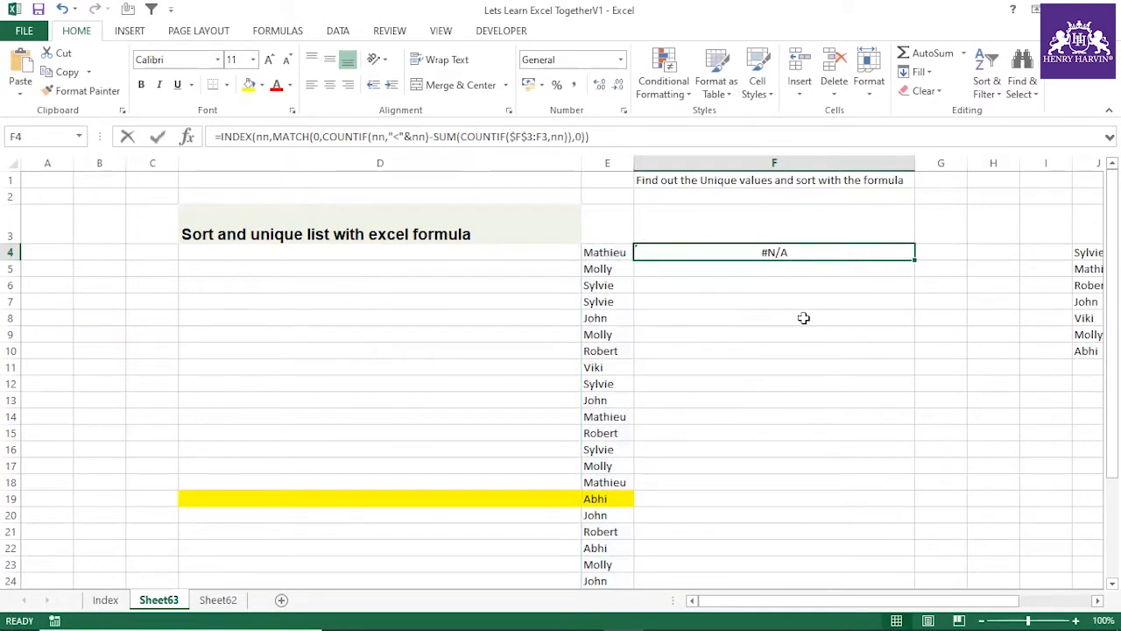
key("F2")
key("ctrl+shift+Return")
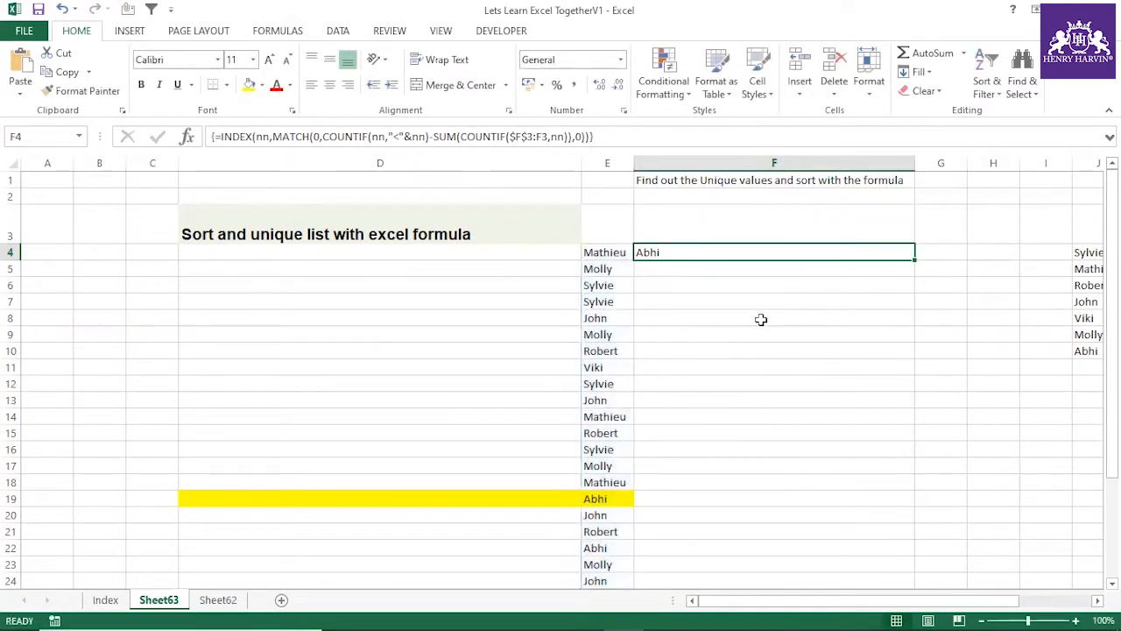
Step: Fill F4's INDEX array formula down through F21 and review the names listed in F4:F10
left_click_drag(914, 259, 911, 277)
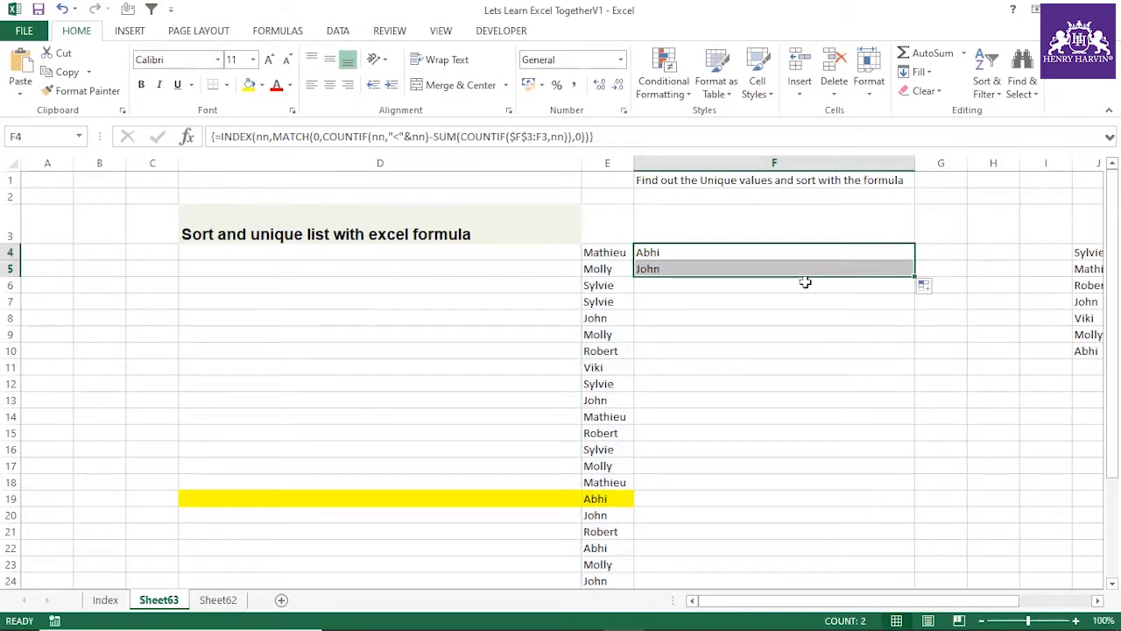
left_click(880, 267)
left_click_drag(914, 275, 881, 534)
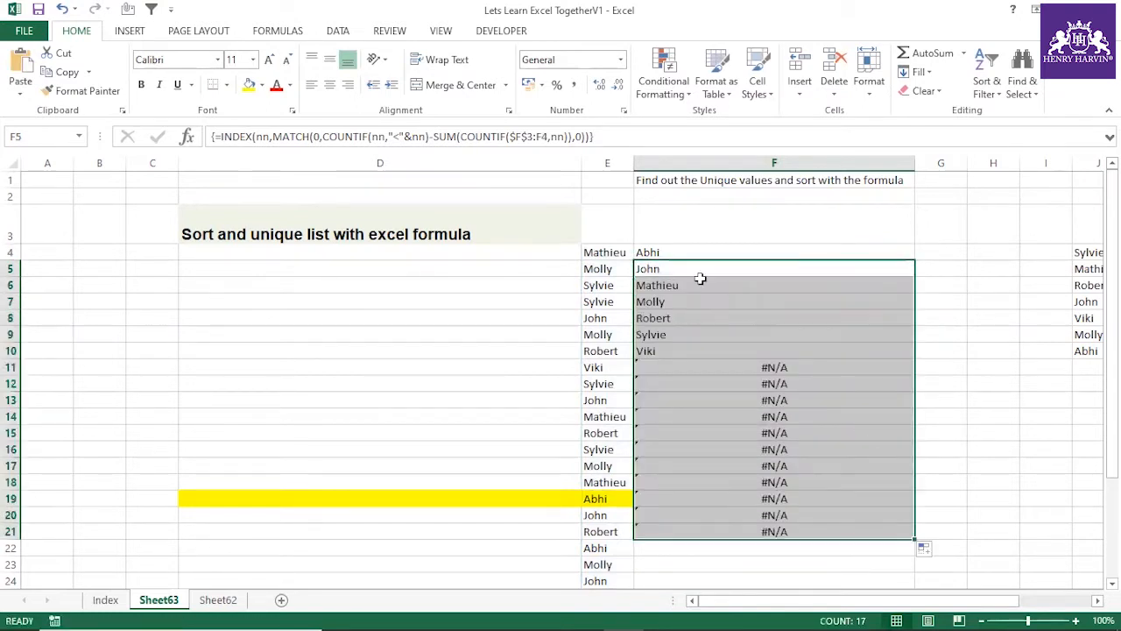
left_click_drag(663, 253, 663, 347)
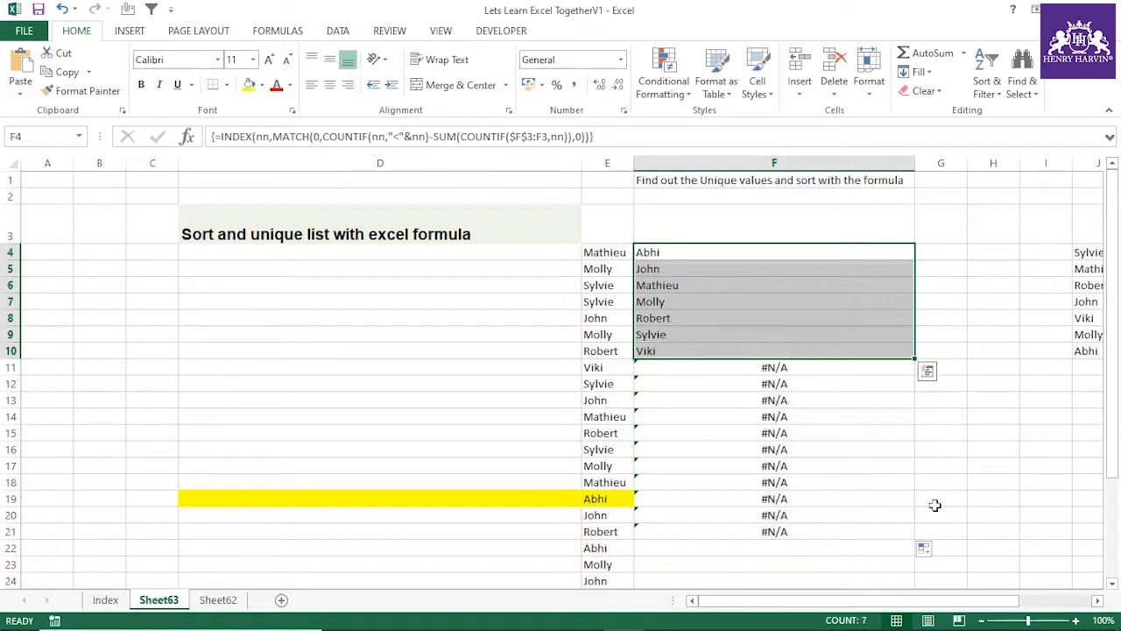
left_click(1097, 601)
left_click(1098, 601)
left_click(1097, 601)
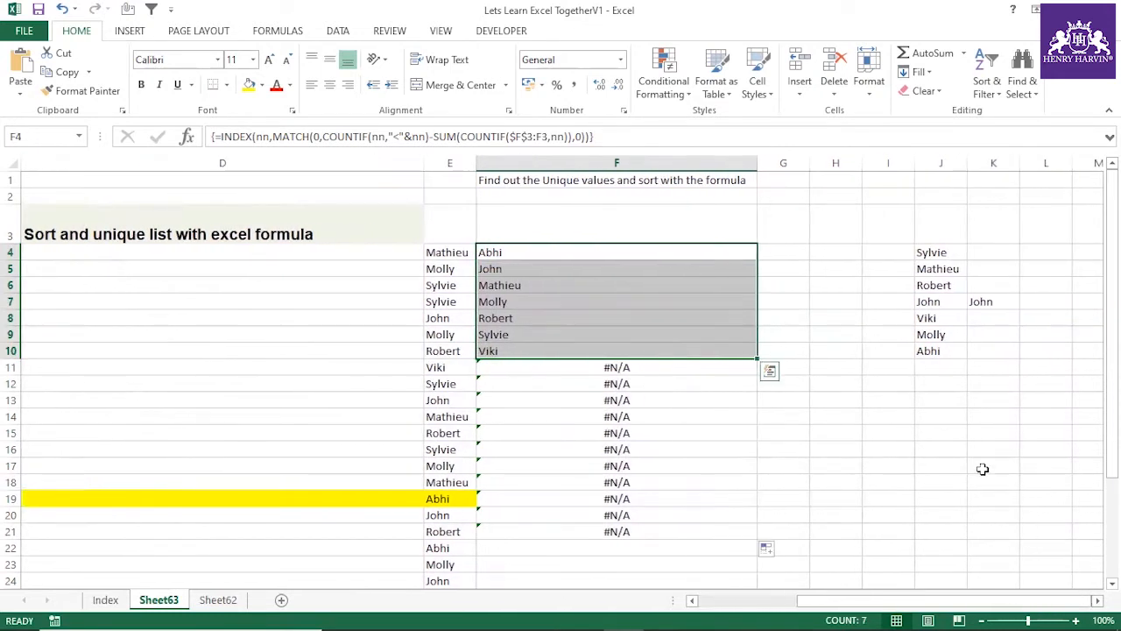
left_click_drag(503, 251, 501, 346)
Step: Replace the name in E15 with zzzz and check the sorted unique list in F4:F11
left_click(449, 435)
type("zzzz")
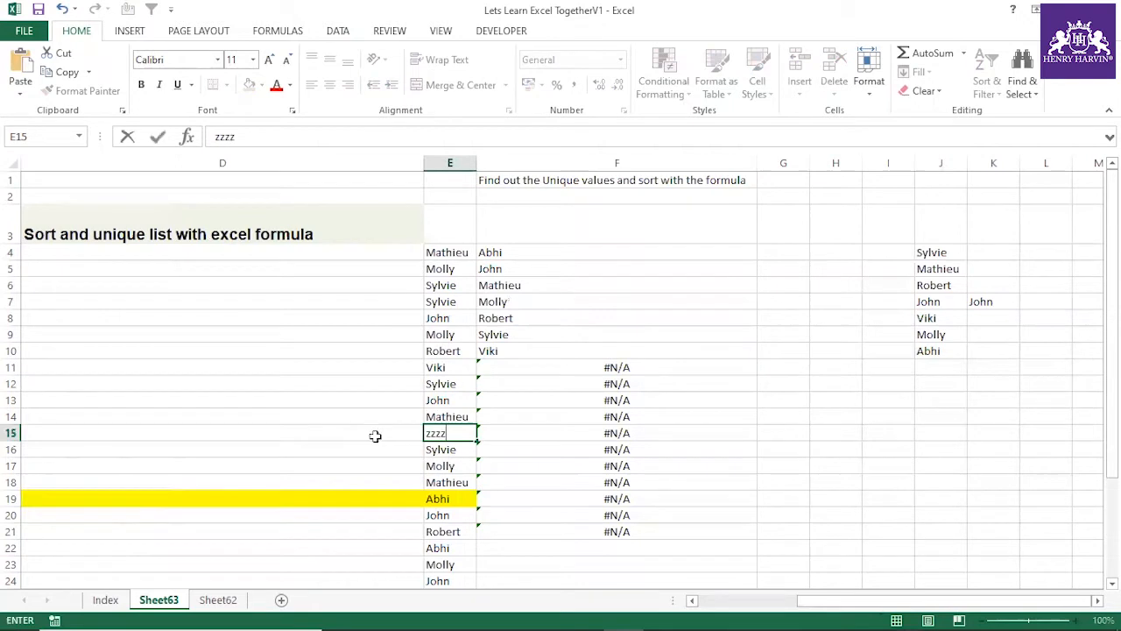
left_click(283, 415)
left_click(513, 367)
left_click_drag(513, 251, 514, 359)
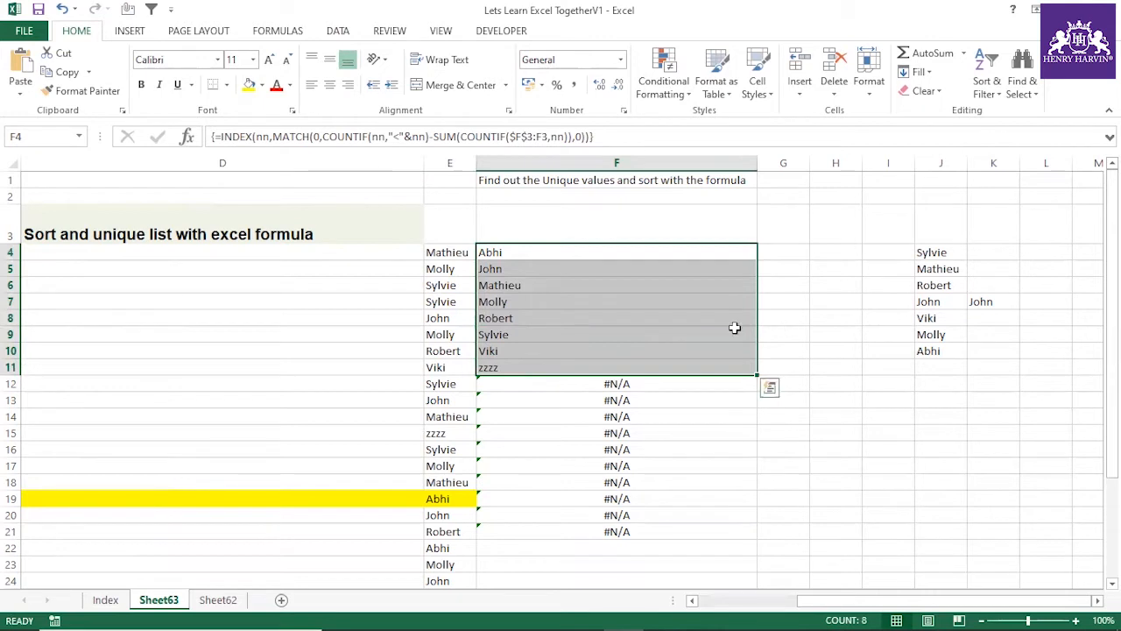
Step: Widen column G and enter =COUNTIF(nn,"<"&nn) in G4, inserting the defined name nn as the range
left_click_drag(797, 163, 854, 162)
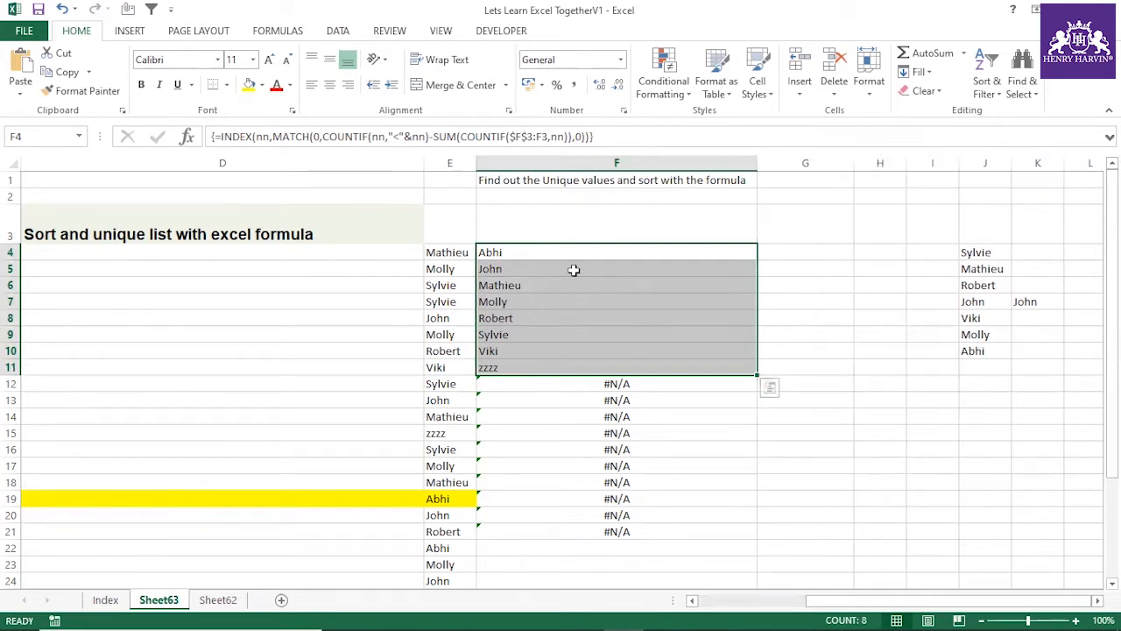
left_click(488, 251)
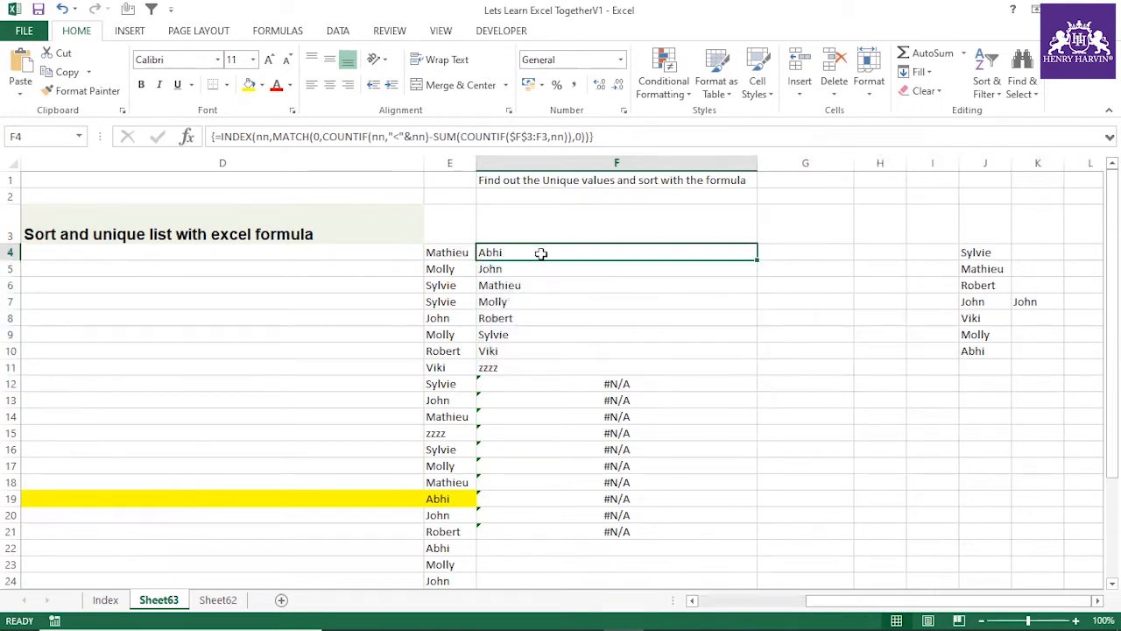
left_click(790, 254)
type("=")
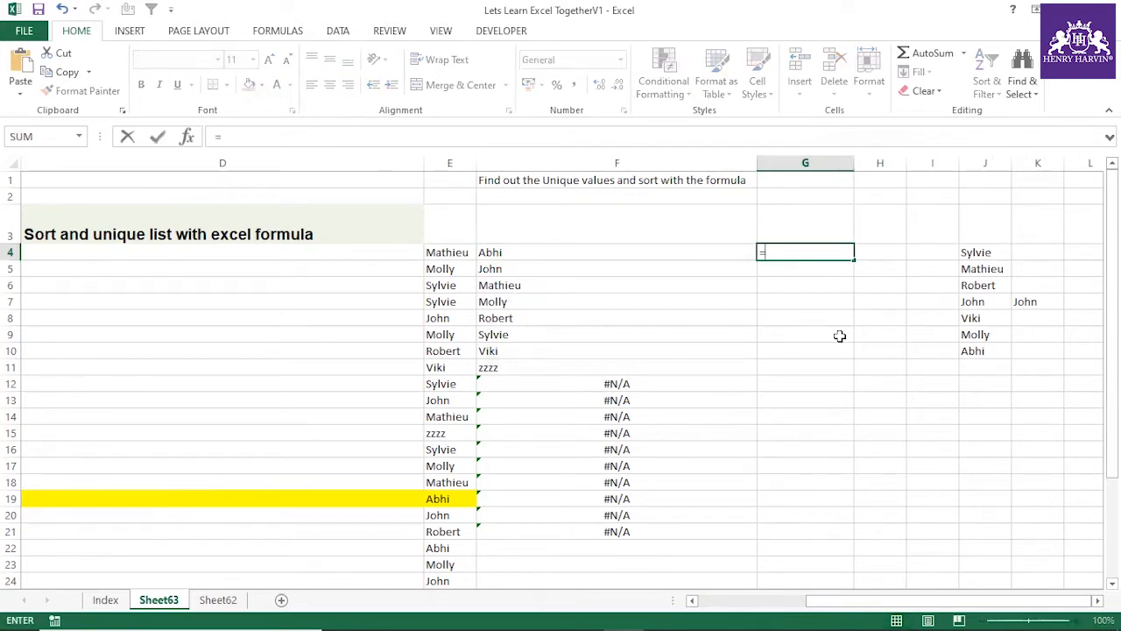
type("countif(")
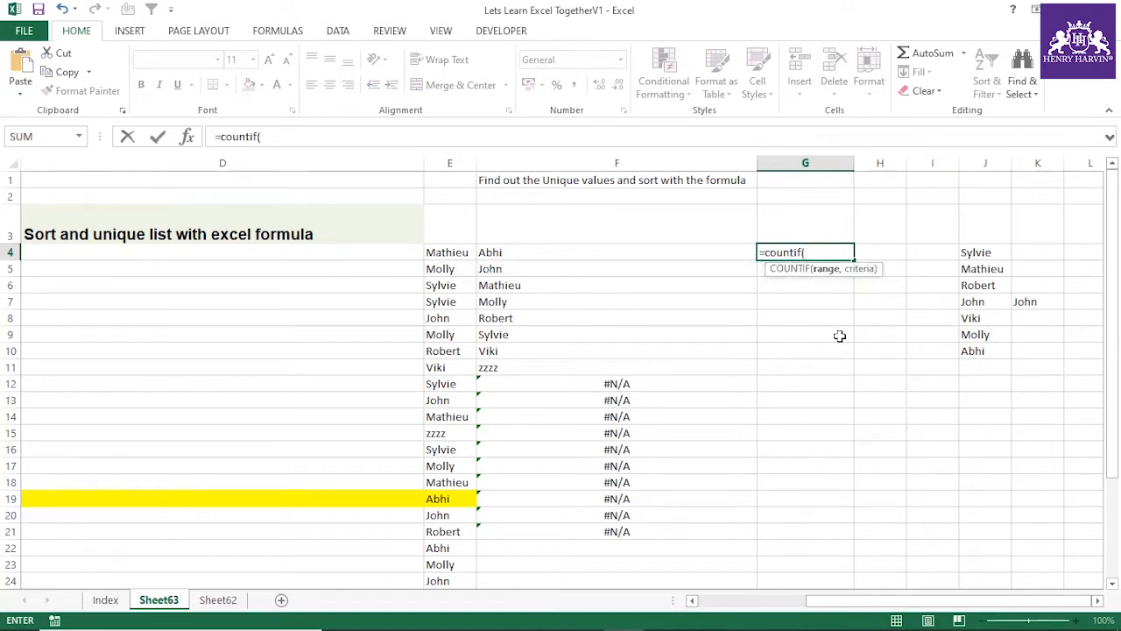
key("F3")
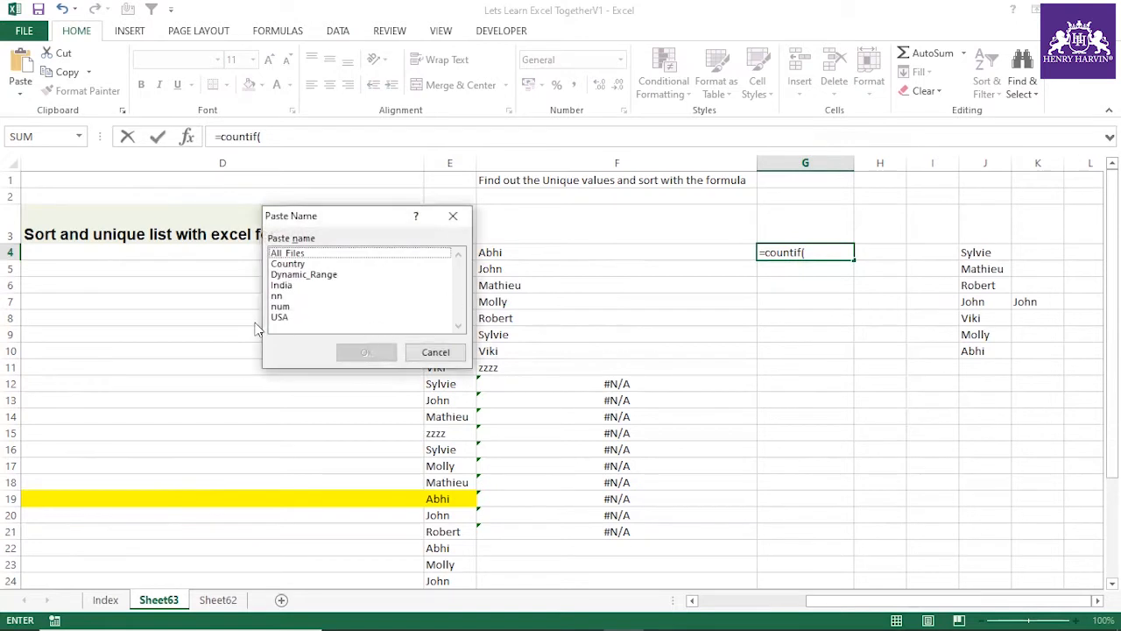
left_click(279, 298)
left_click(366, 352)
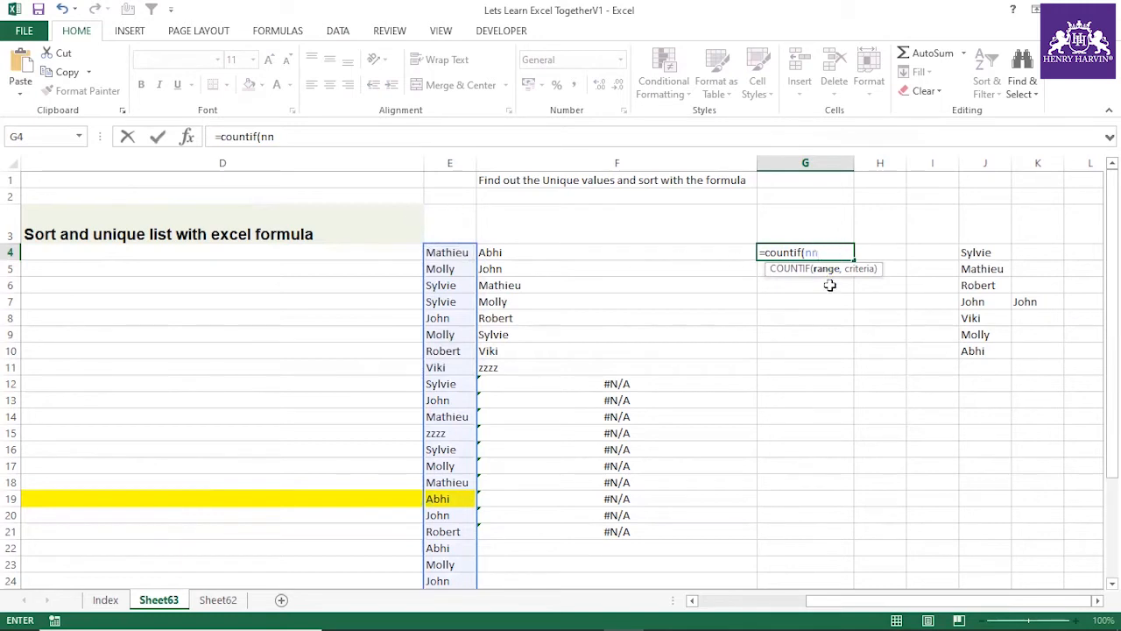
type(",")
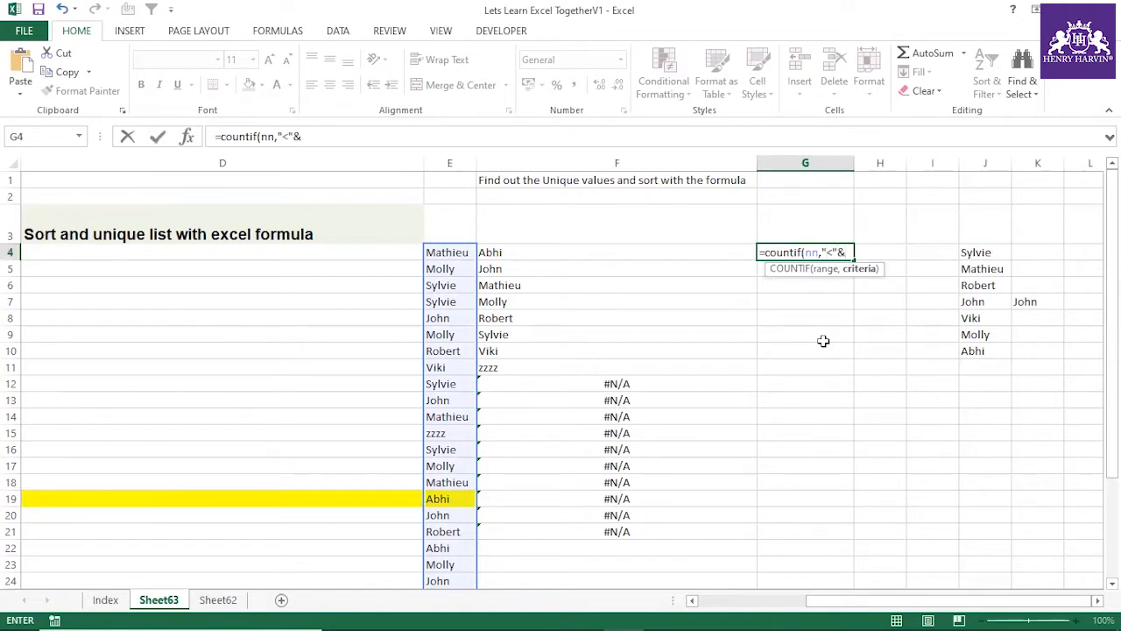
type("\"<\"&nn")
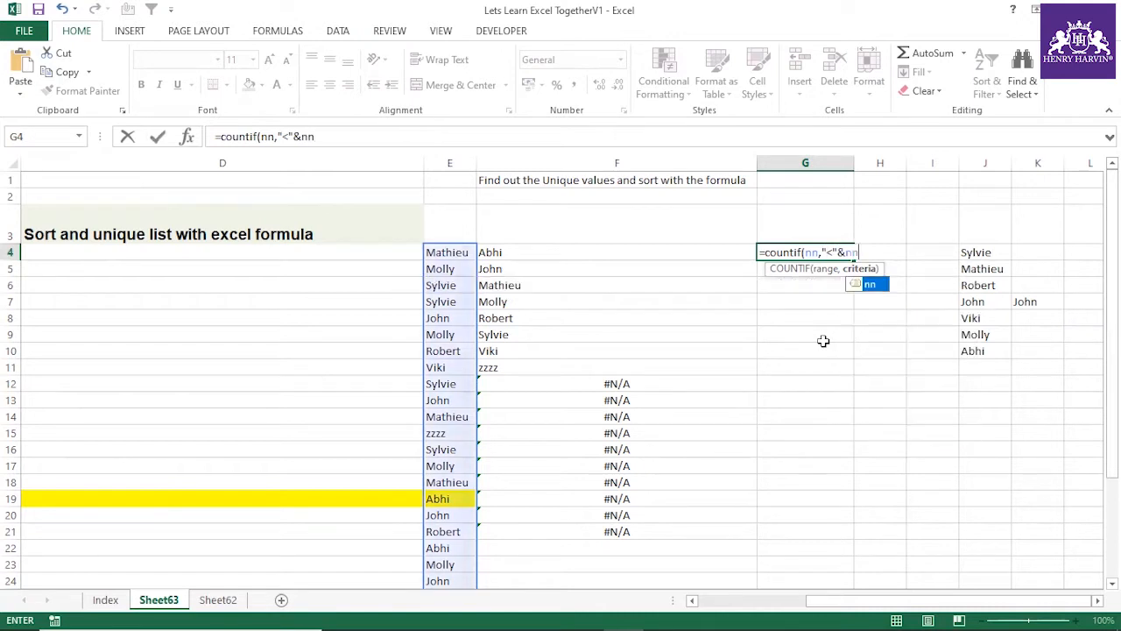
type(")")
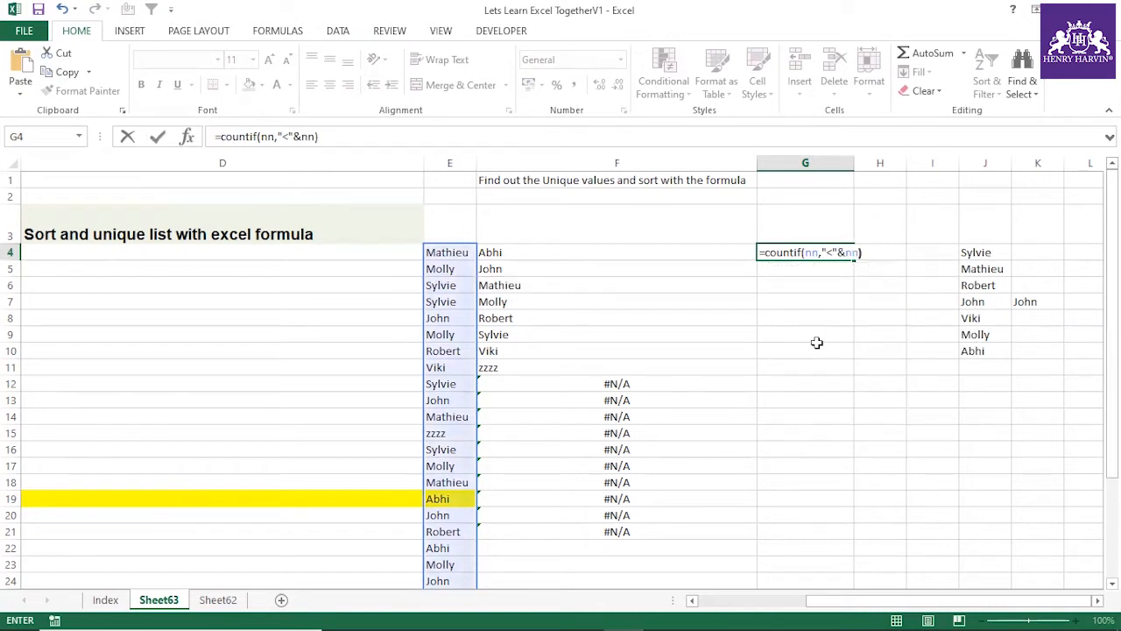
double_click(310, 136)
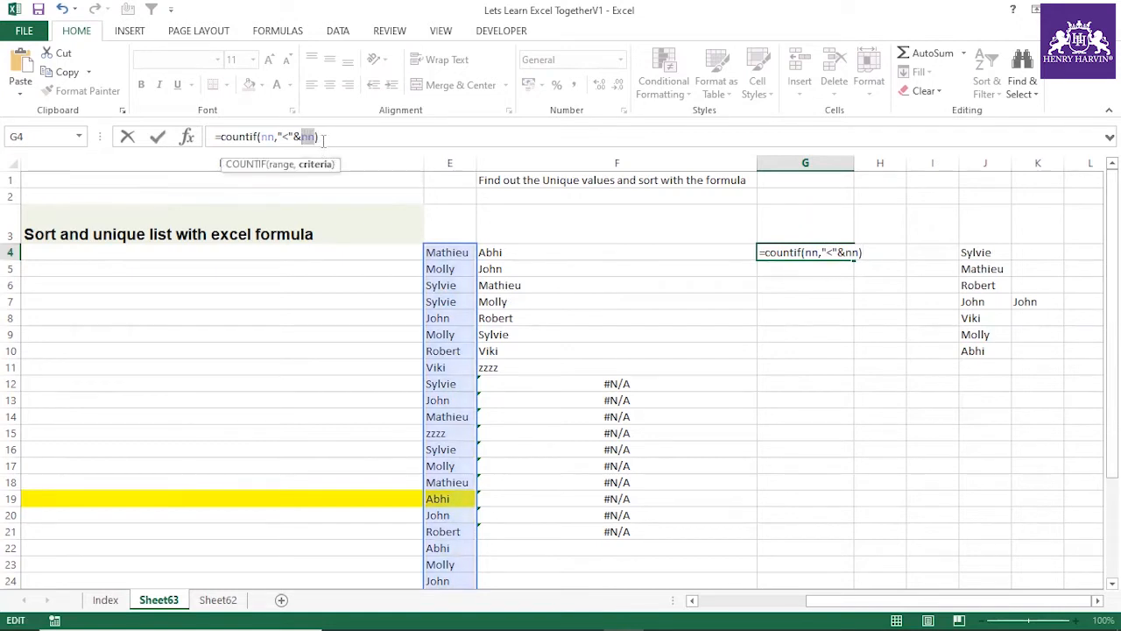
key("Return")
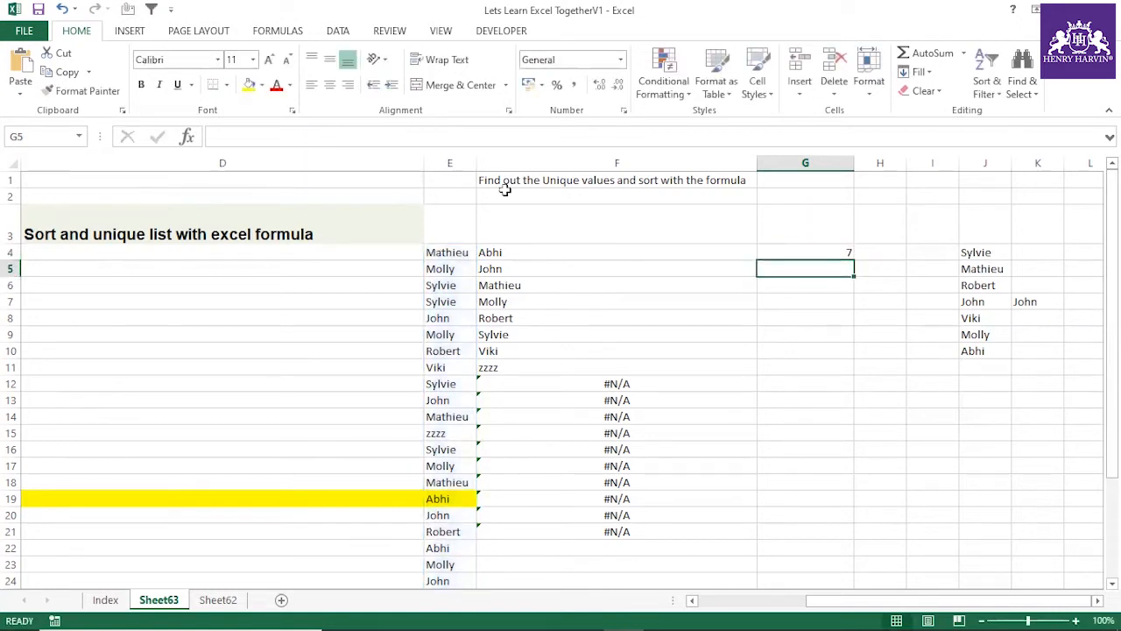
Step: Check G4's COUNTIF range and criteria arguments against the list in F4:F11, leaving the formula as it is
left_click(843, 249)
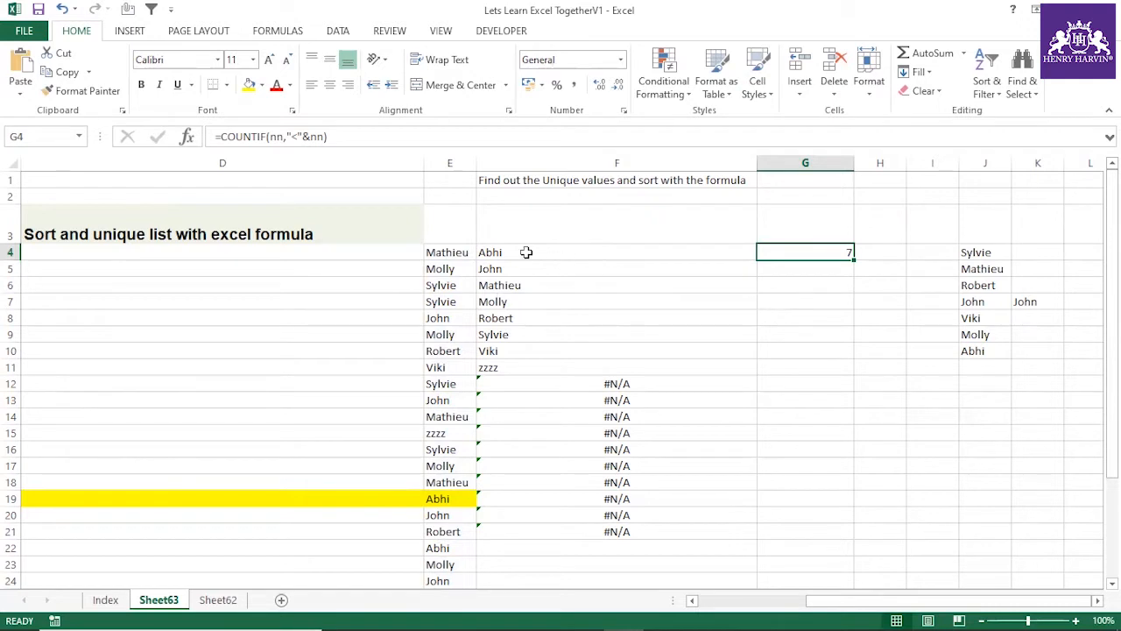
left_click_drag(523, 252, 513, 366)
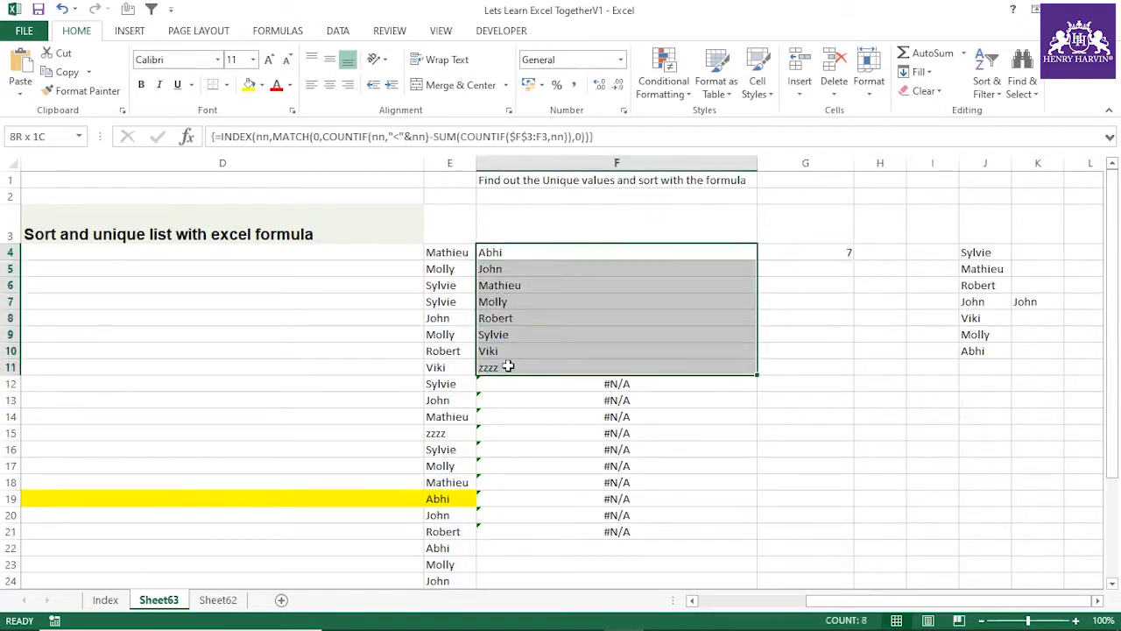
left_click(810, 259)
left_click(275, 136)
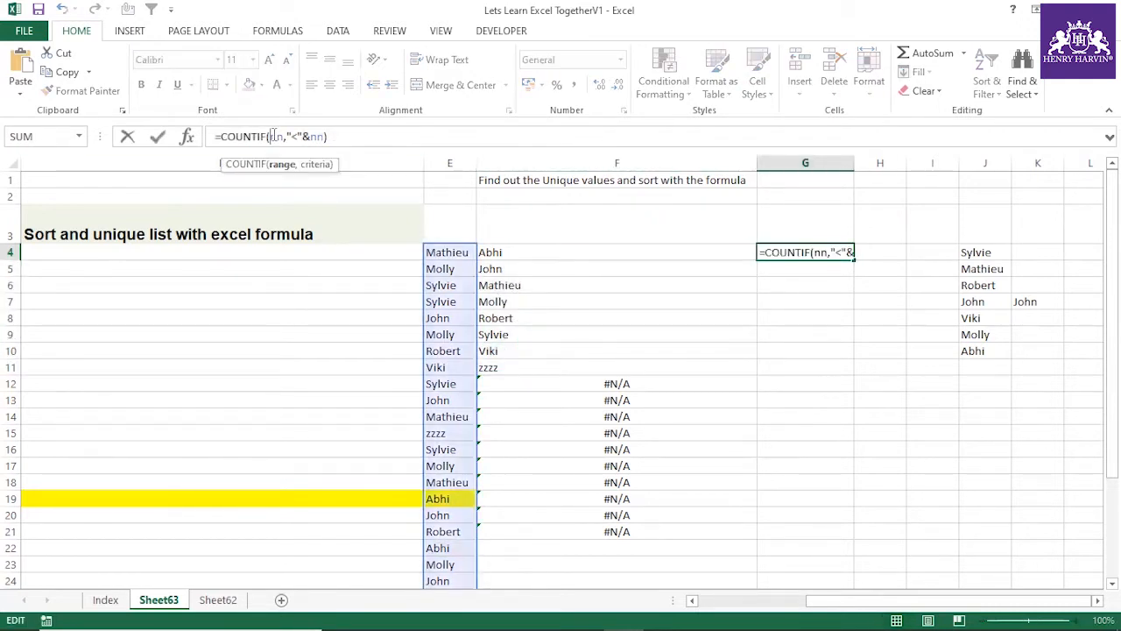
left_click(317, 136)
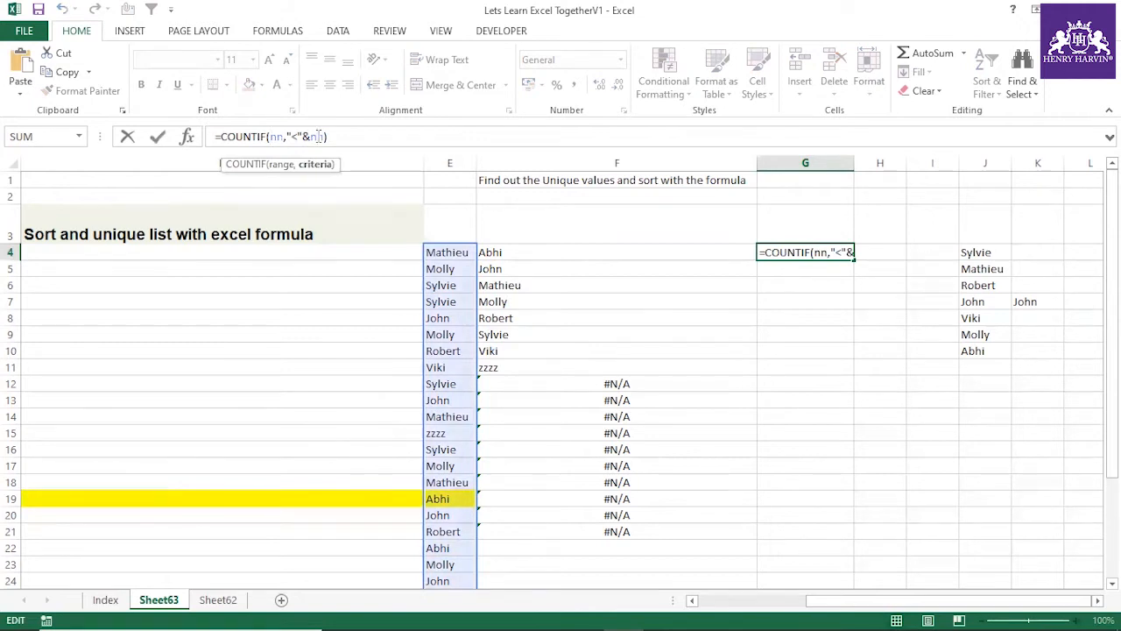
key("Escape")
left_click(881, 320)
left_click(838, 260)
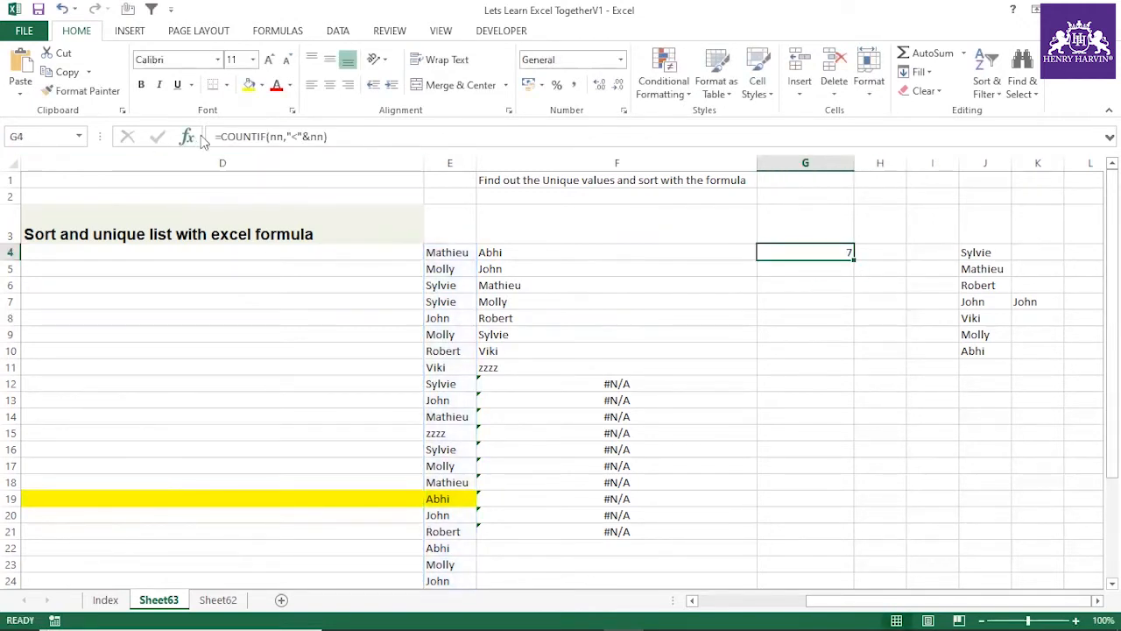
Step: Evaluate the whole COUNTIF expression inside G4 to inspect its array of counts, and cancel the edit
left_click_drag(221, 135, 371, 142)
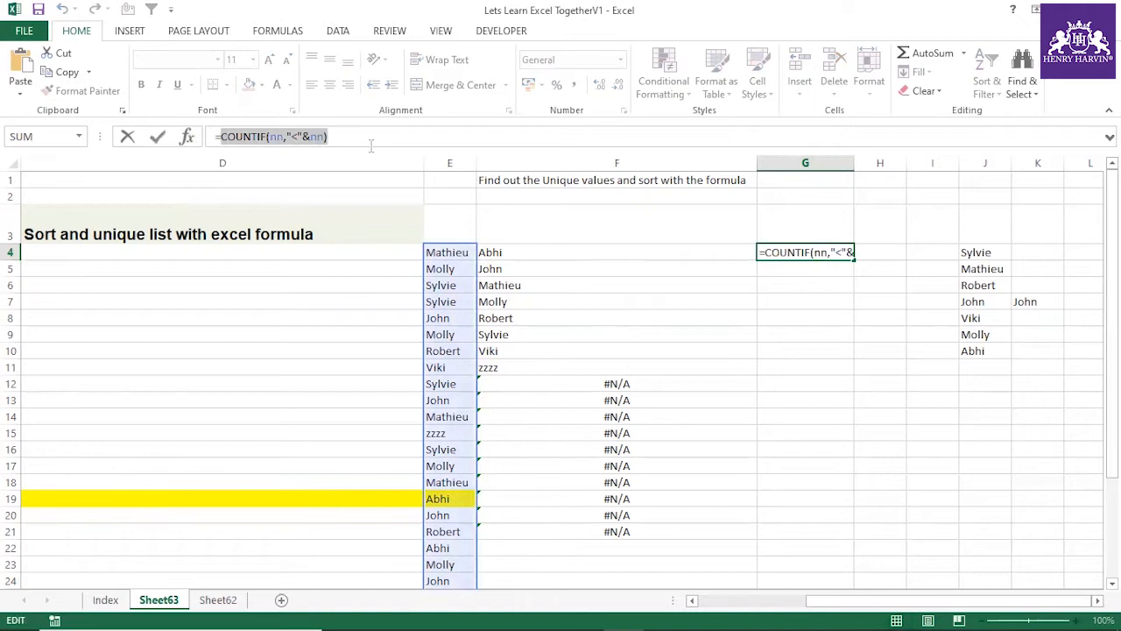
key("F9")
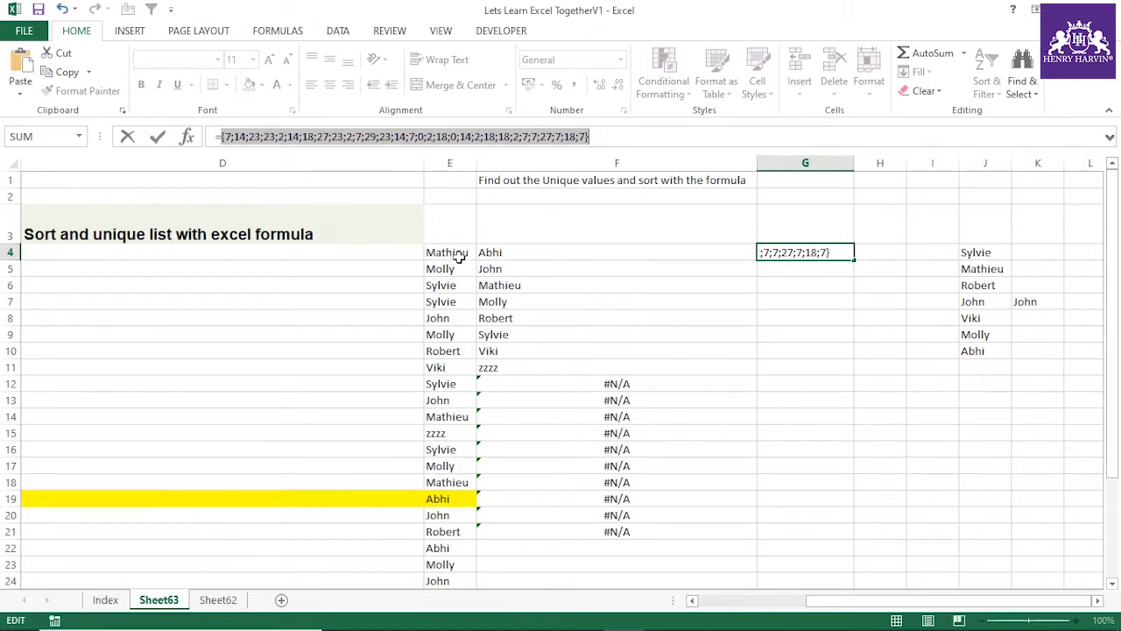
key("Escape")
Step: Copy the names in E4:E33 and paste them into a new worksheet starting at A1
left_click_drag(459, 252, 450, 555)
key("ctrl+c")
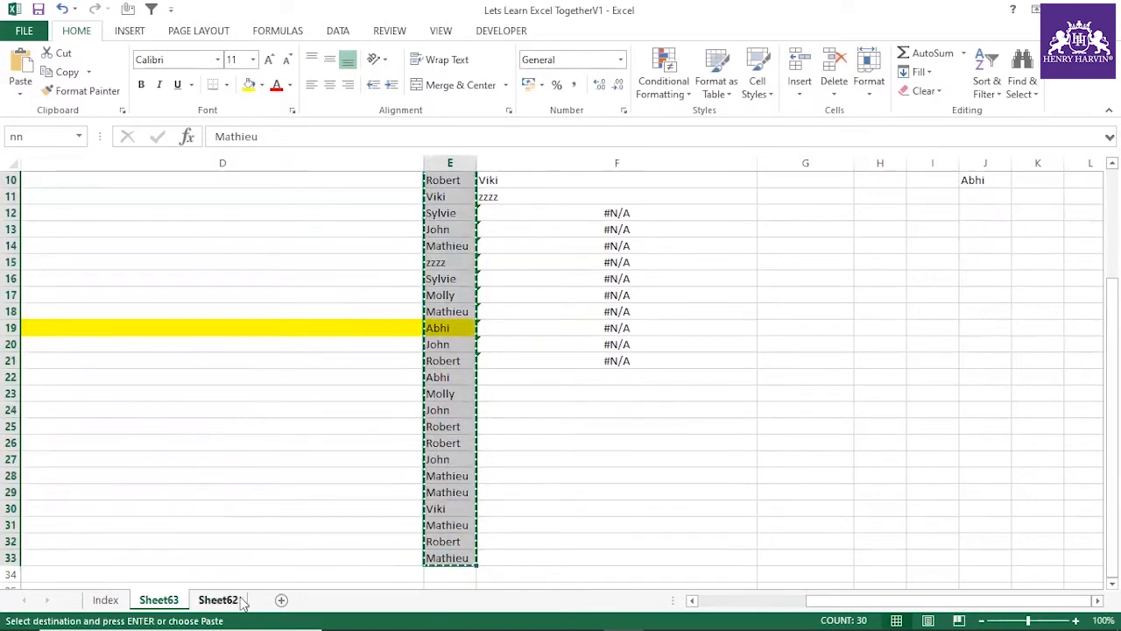
left_click(281, 599)
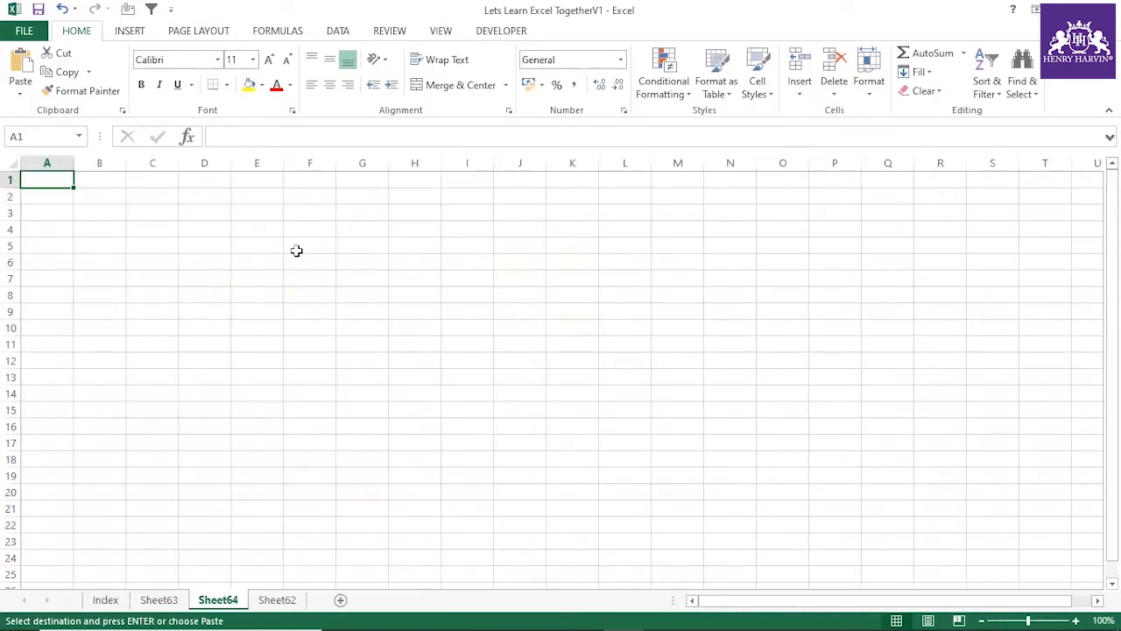
key("ctrl+v")
Step: Sort the pasted names in column A in ascending order
left_click(338, 30)
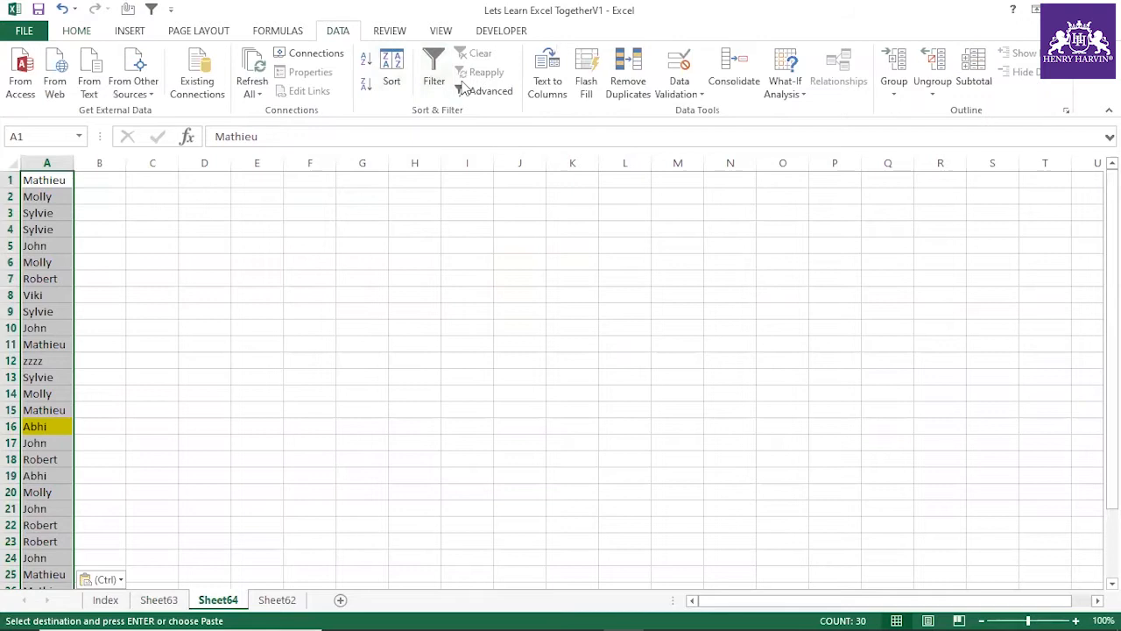
left_click(391, 70)
left_click(499, 385)
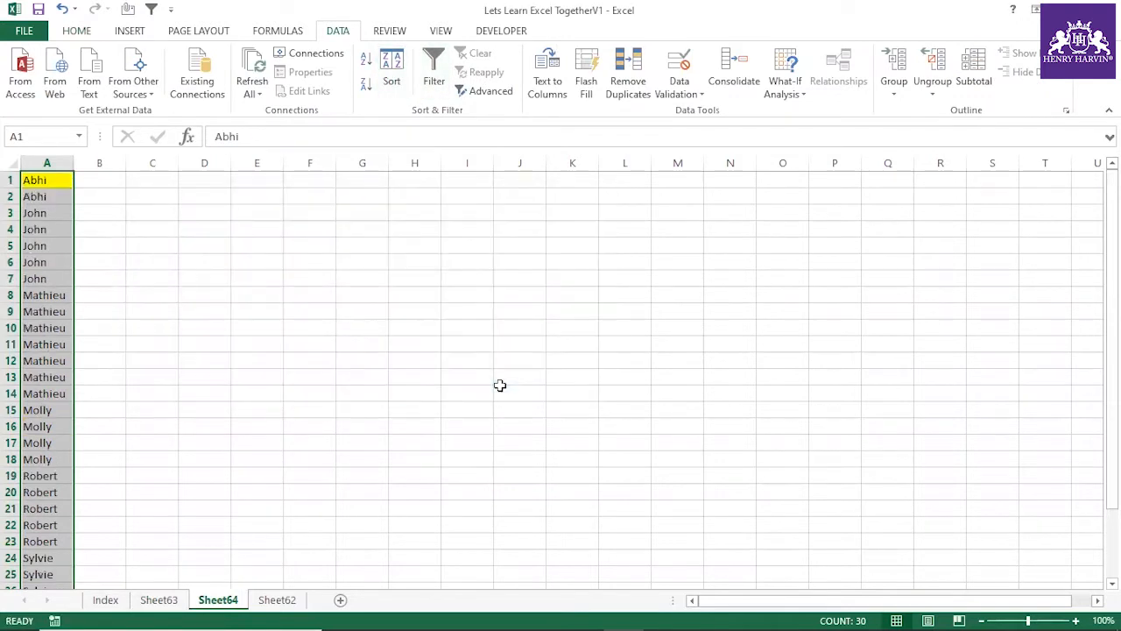
Step: Examine how many names come before A8 in the sorted list, and check the block of repeated names in A8:A14
left_click(53, 294)
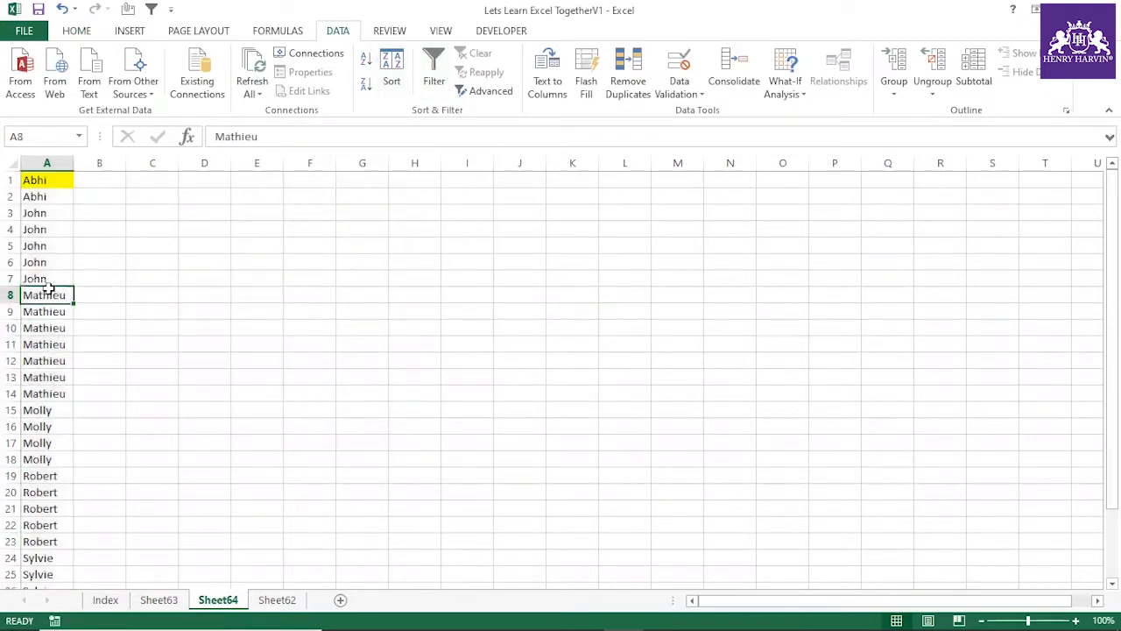
left_click(50, 183)
left_click(49, 197)
left_click(44, 212)
left_click(43, 227)
left_click(44, 243)
left_click(48, 262)
left_click(50, 278)
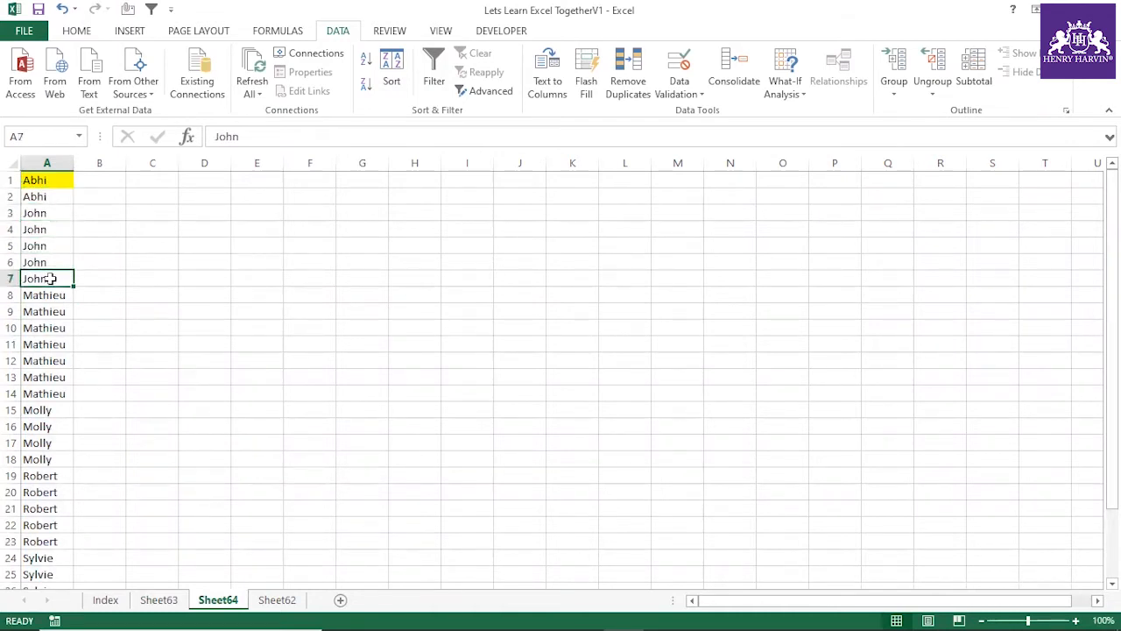
left_click_drag(41, 181, 50, 284)
left_click(50, 295)
left_click_drag(43, 180, 41, 277)
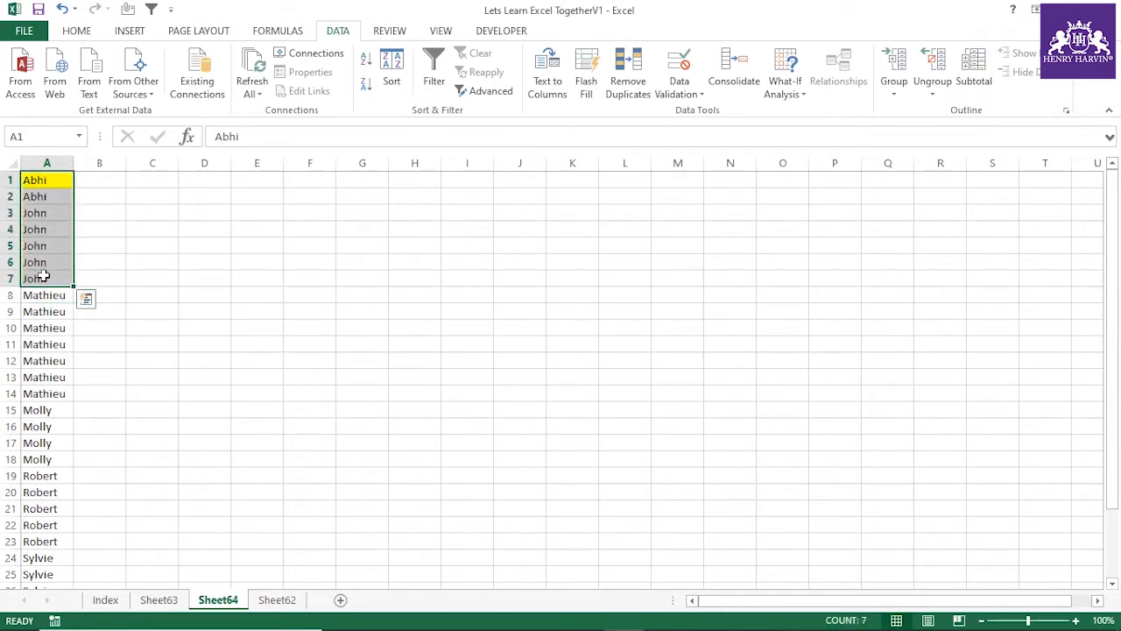
left_click(42, 295)
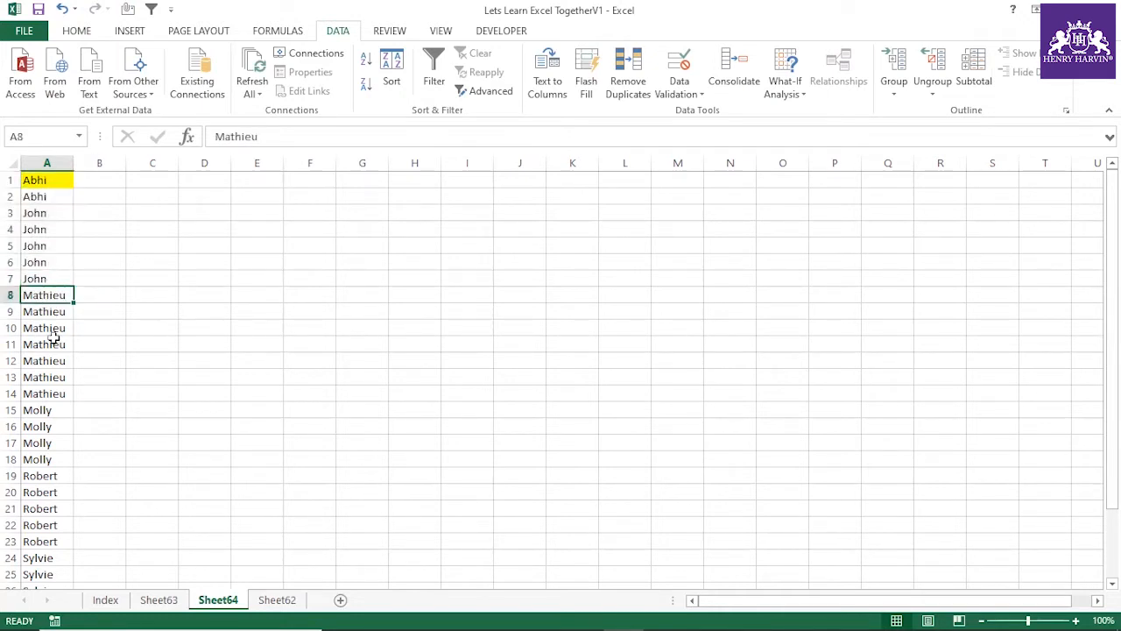
left_click(48, 409)
left_click_drag(46, 296, 51, 393)
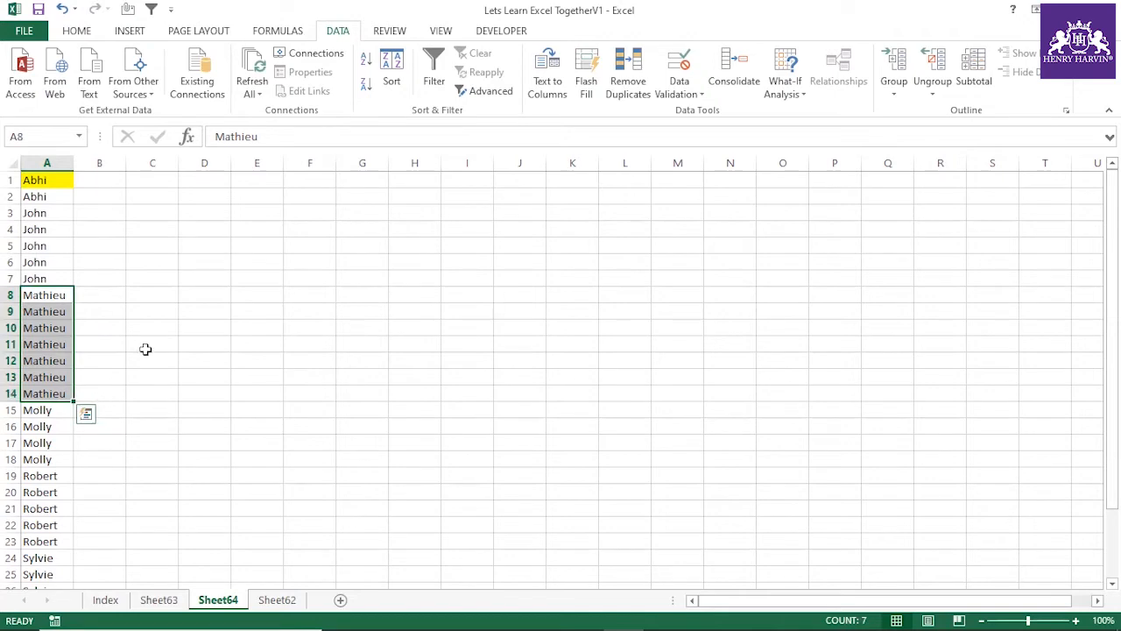
Step: Return to Sheet63, evaluate G4's COUNTIF again to compare its counts with the sorted list, and cancel the edit
left_click(269, 601)
left_click(171, 600)
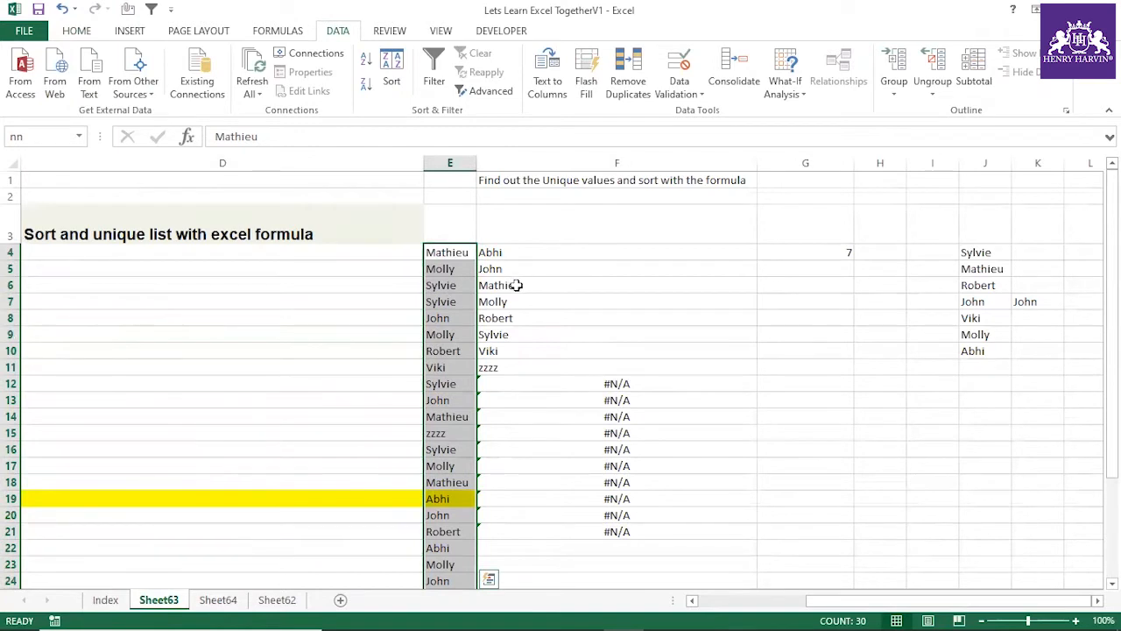
left_click(848, 251)
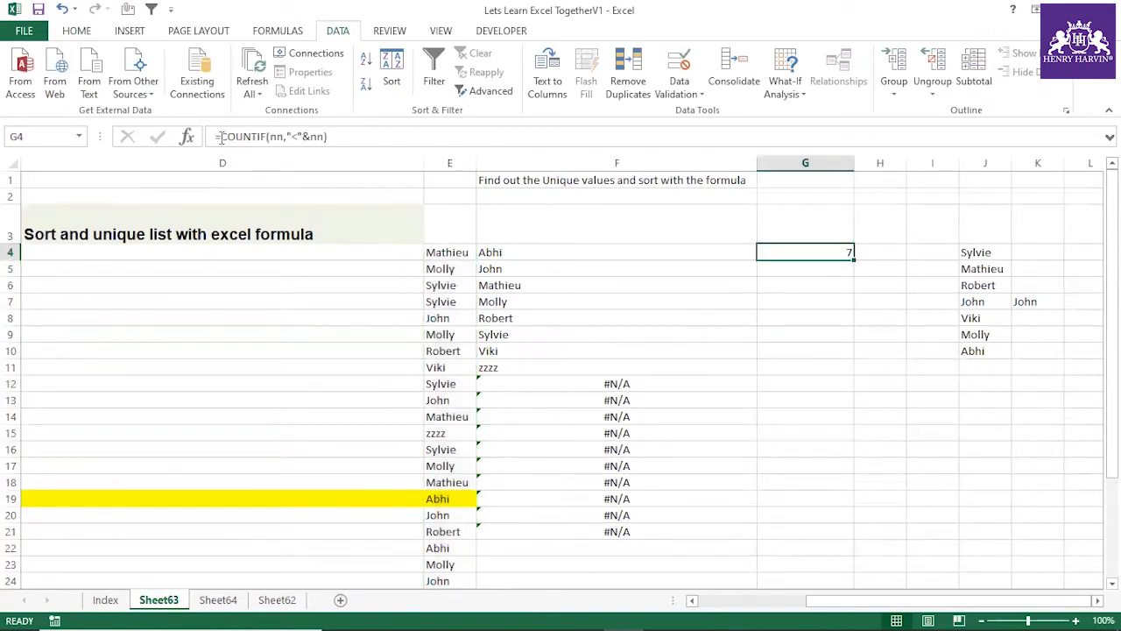
left_click_drag(222, 137, 328, 137)
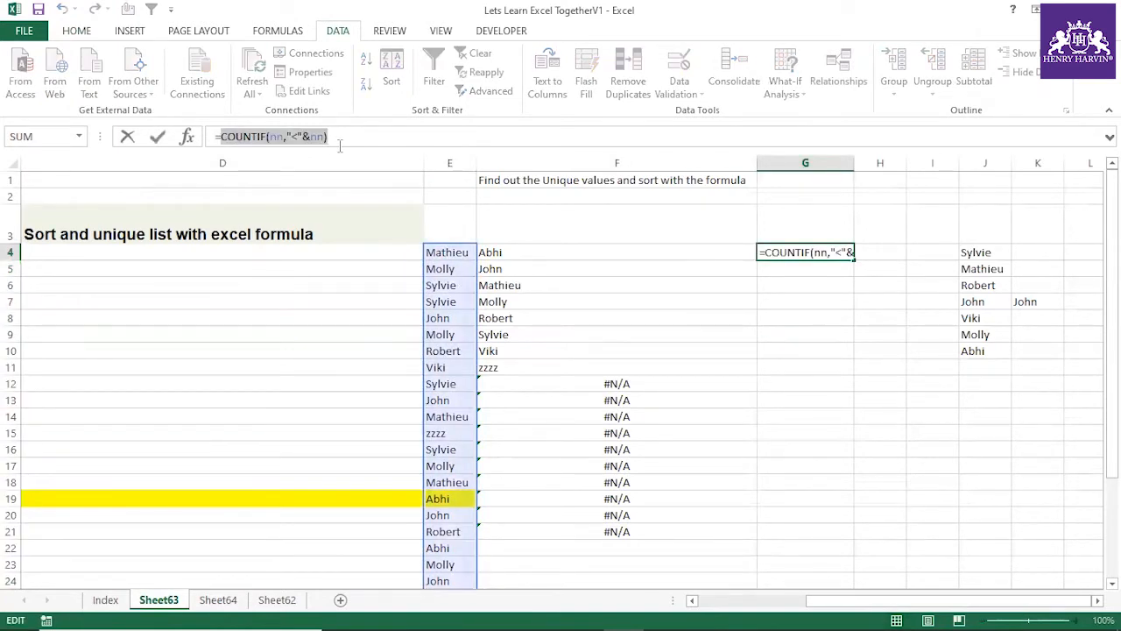
key("F9")
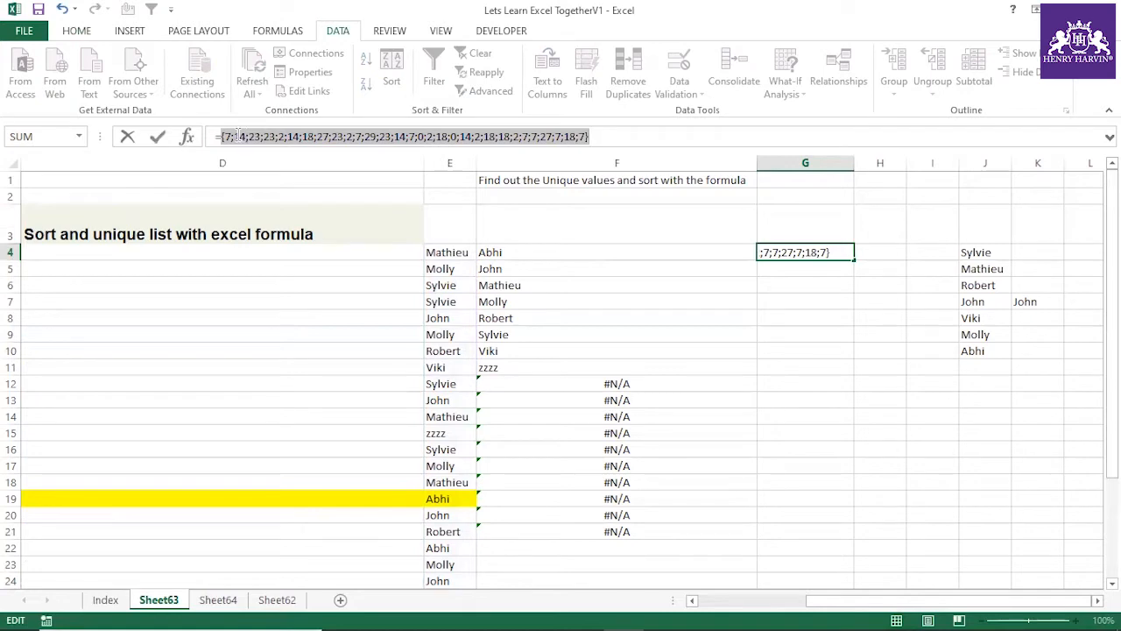
key("Escape")
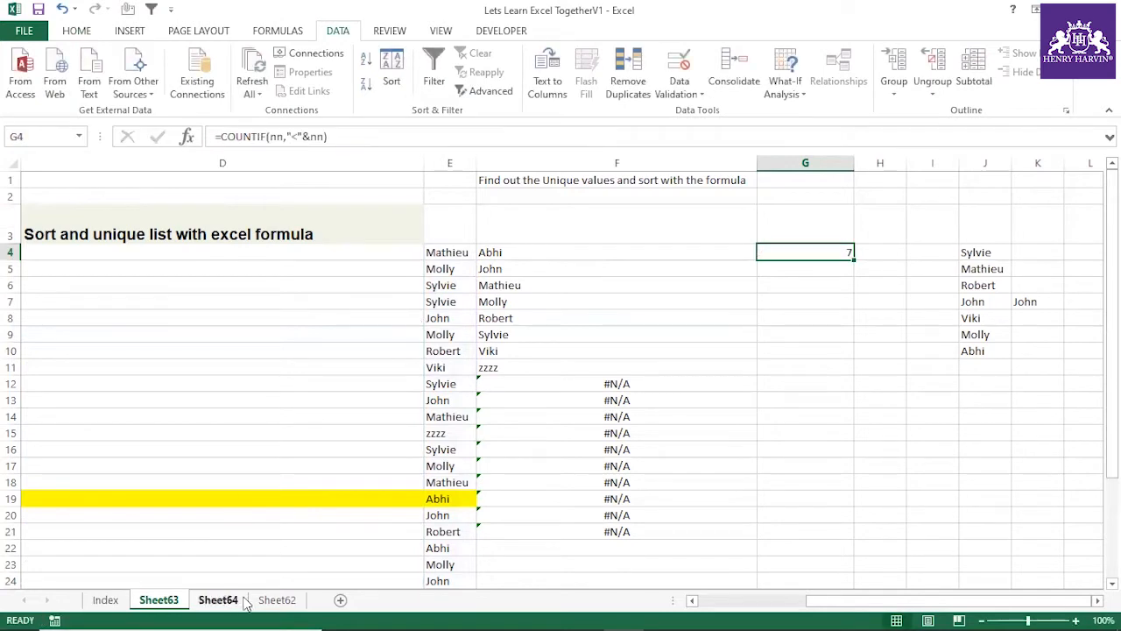
Step: Review the sorted names on Sheet64, checking A1:A14 and the repeated names in A8:A14, and go back to Sheet63
left_click(273, 600)
left_click(218, 600)
scroll(111, 380, "down", 2)
scroll(112, 380, "down", 1)
left_click(43, 310)
scroll(88, 312, "up", 3)
left_click_drag(44, 179, 46, 393)
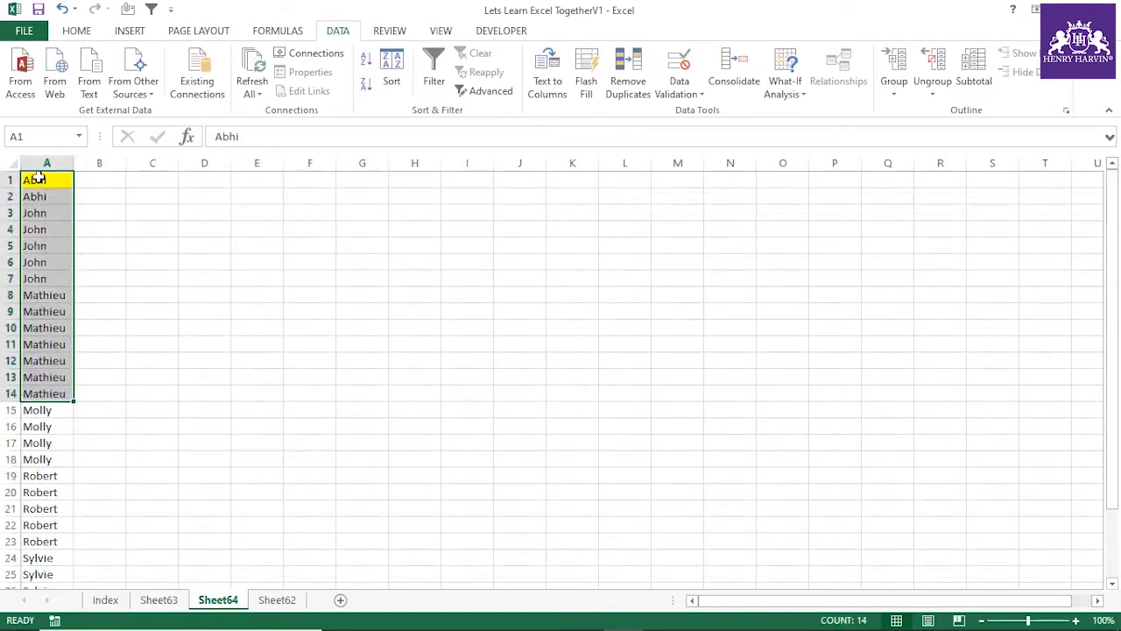
left_click_drag(45, 295, 46, 393)
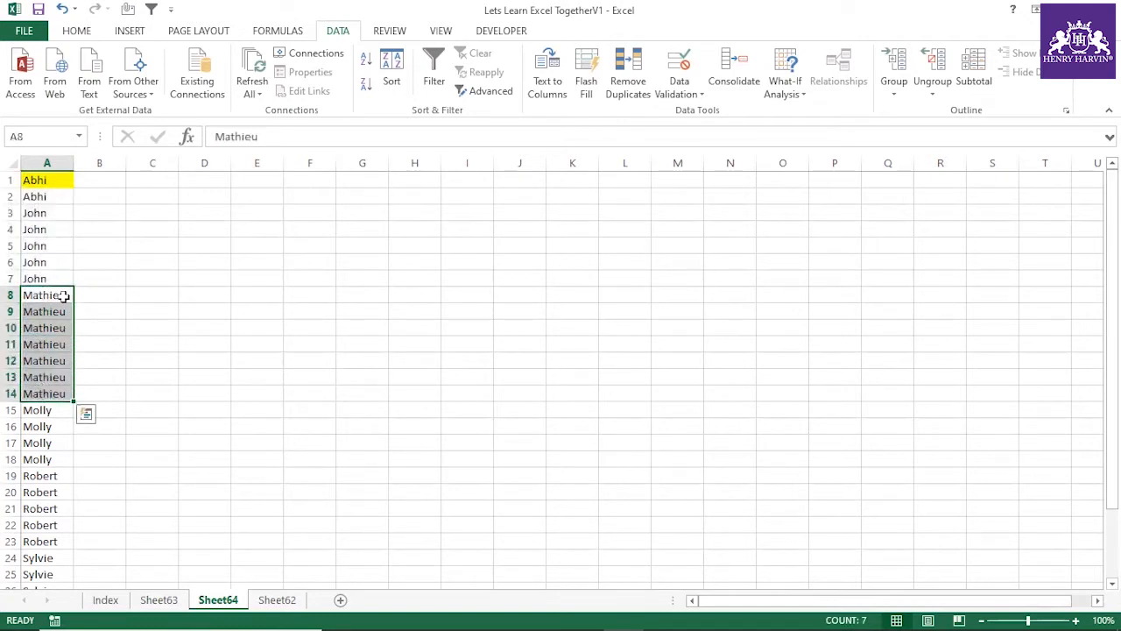
left_click(180, 604)
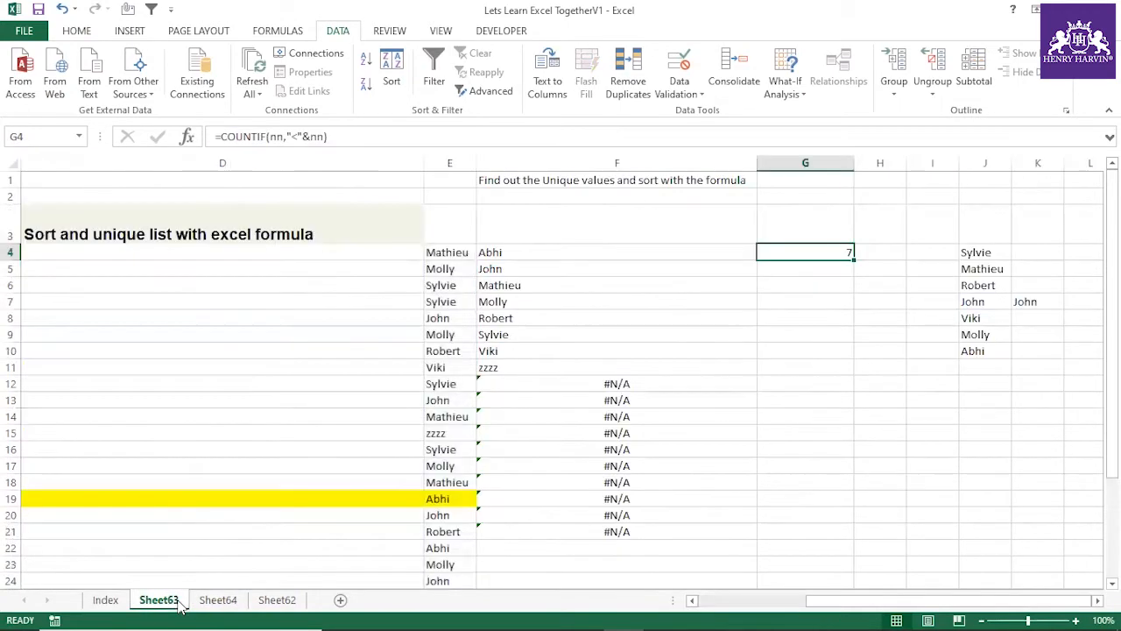
Step: Compare F4's array formula with G4's COUNTIF, and check the blank cell F3 where its expanding range starts
left_click(495, 252)
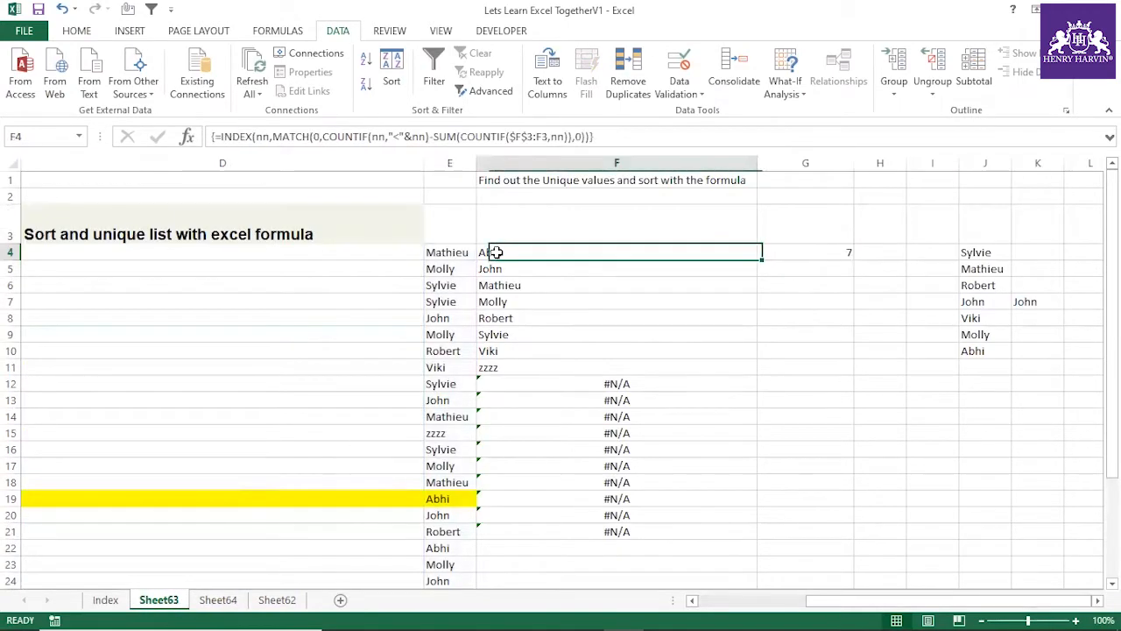
left_click(807, 249)
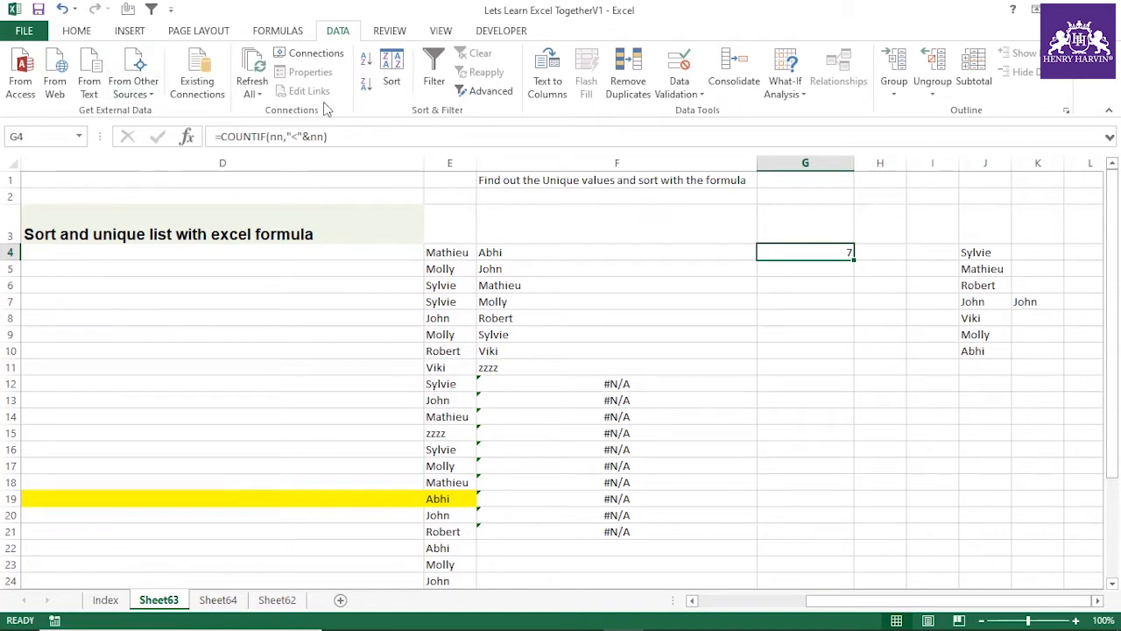
left_click(527, 246)
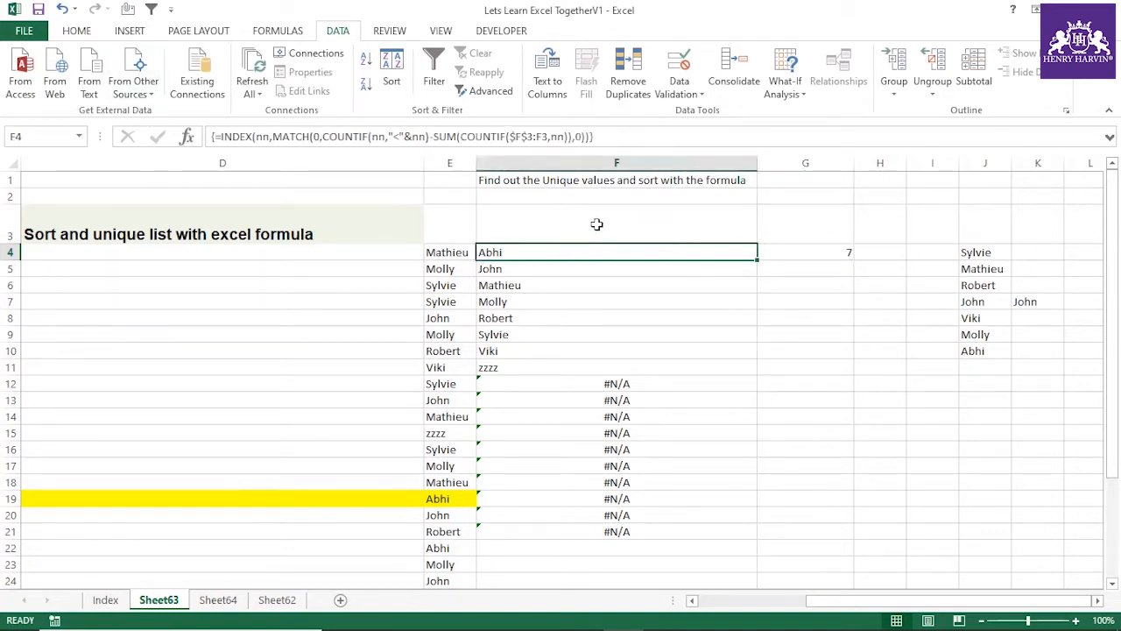
left_click(648, 218)
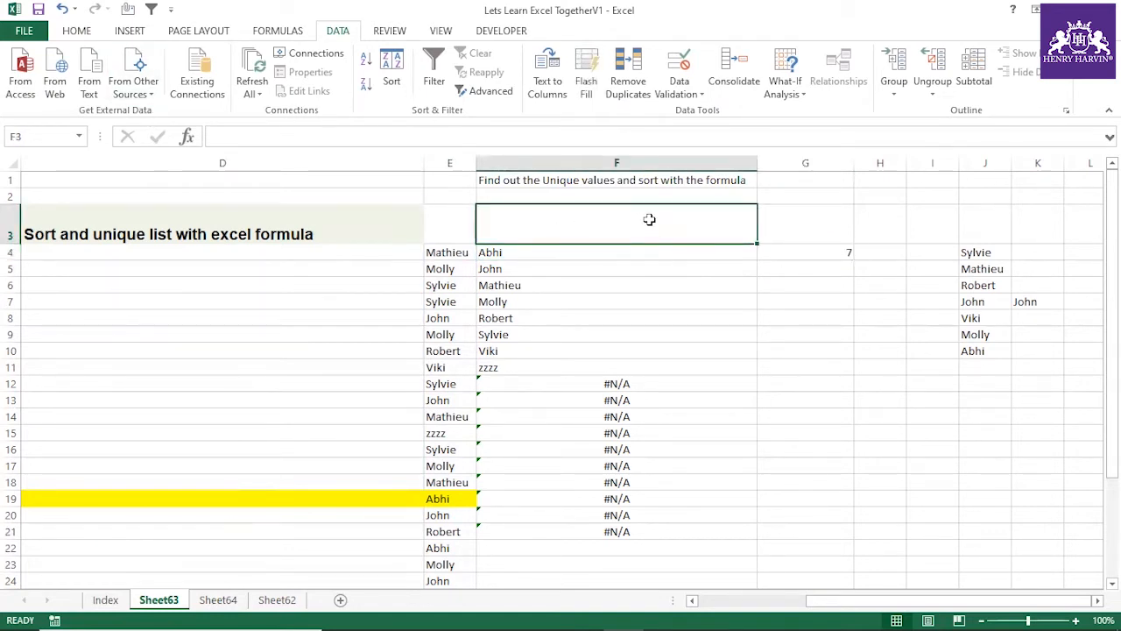
left_click(531, 253)
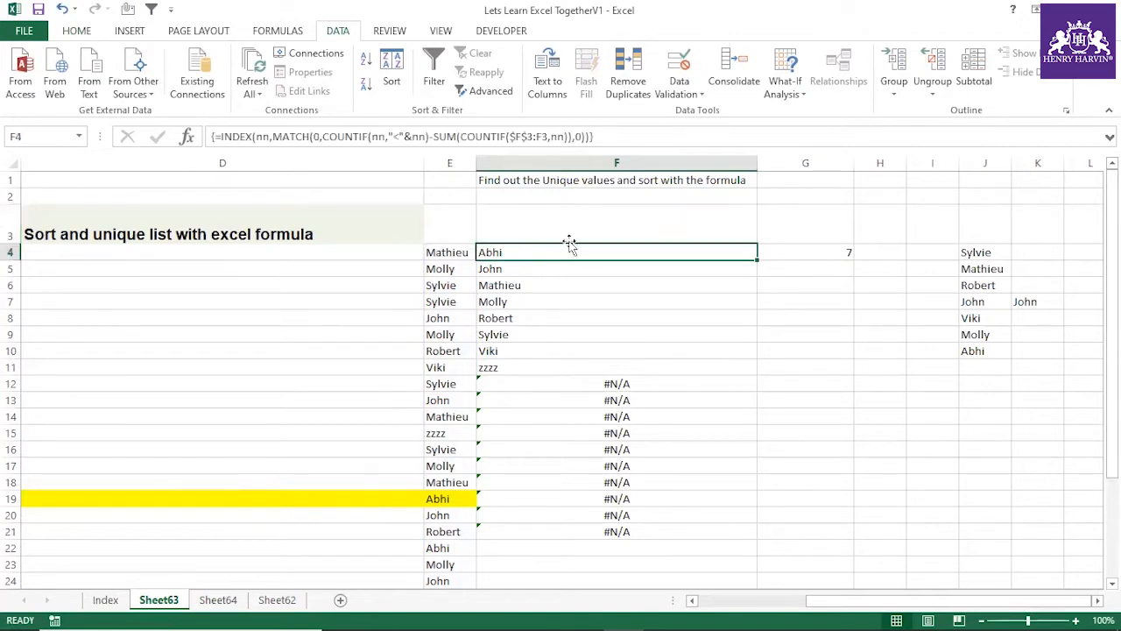
left_click(616, 140)
left_click(569, 307)
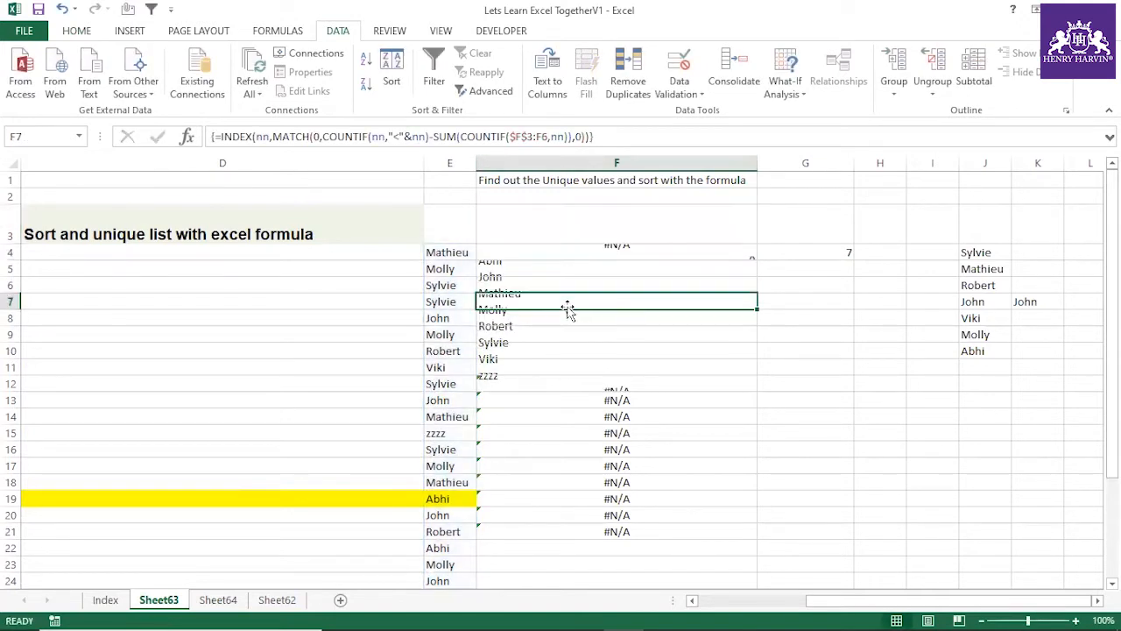
Step: Examine the COUNTIF(nn,"<"&nn) and SUM(COUNTIF($F$3:F3,nn)) parts of F4's formula, leaving the formula unedited
left_click(555, 251)
left_click_drag(428, 135, 272, 135)
key("Escape")
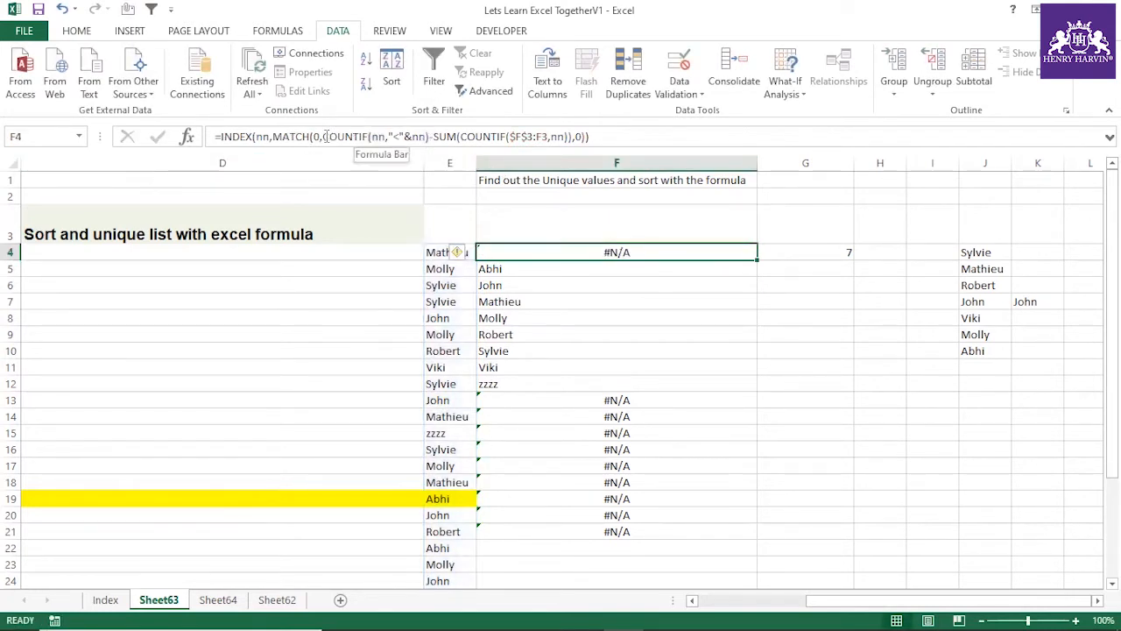
left_click_drag(435, 136, 583, 136)
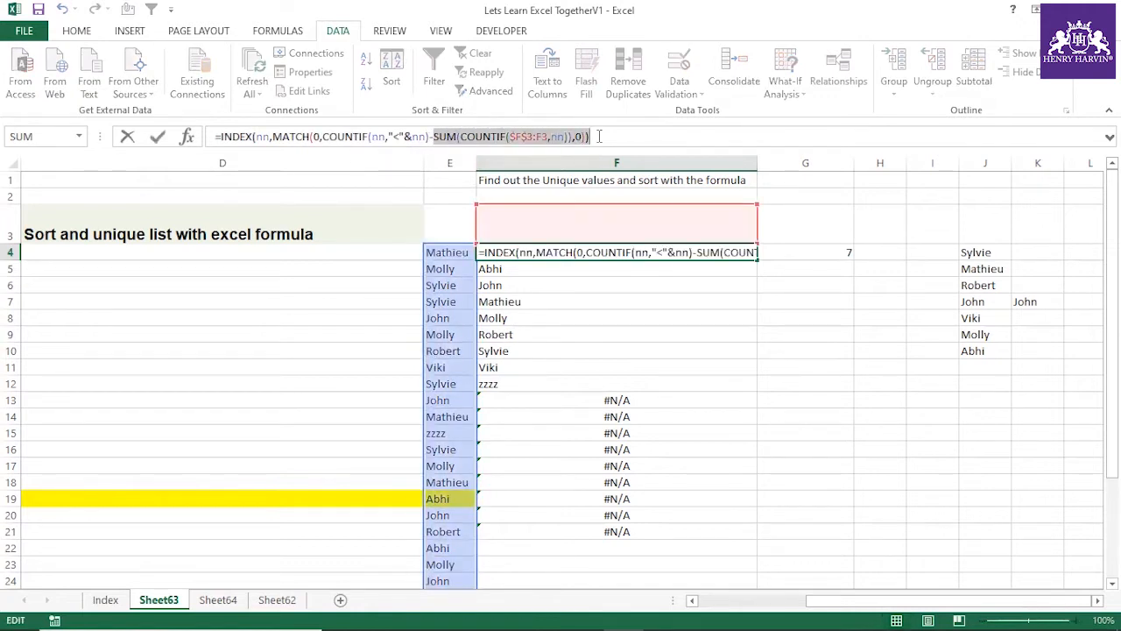
key("Escape")
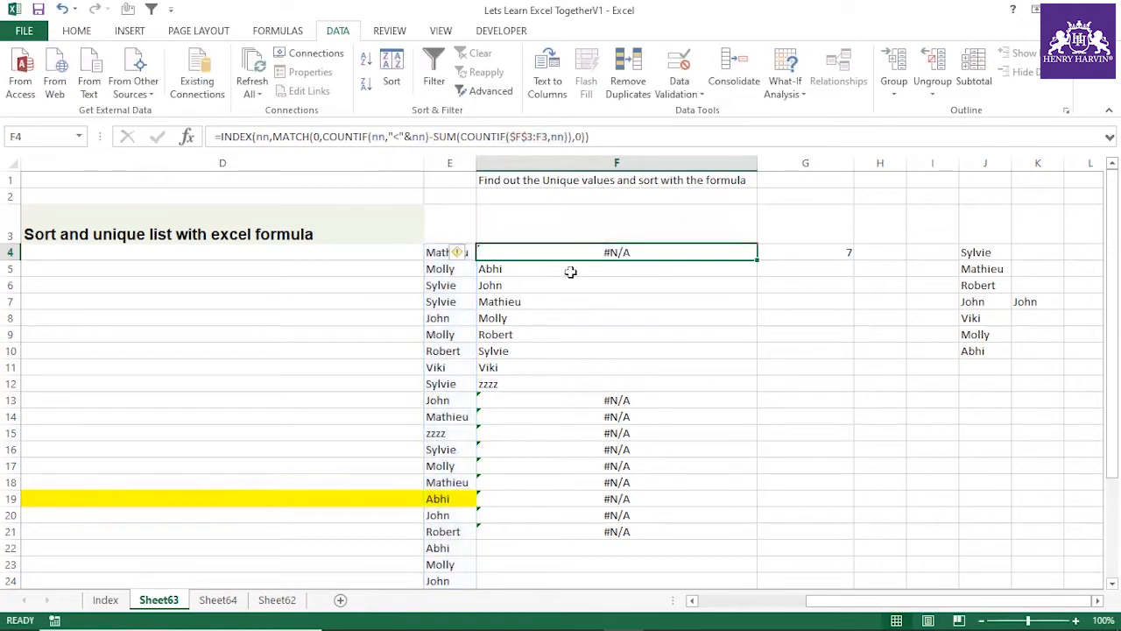
Step: Re-enter the INDEX and MATCH formula in F4 as an array formula
left_click(605, 280)
left_click(615, 253)
key("F2")
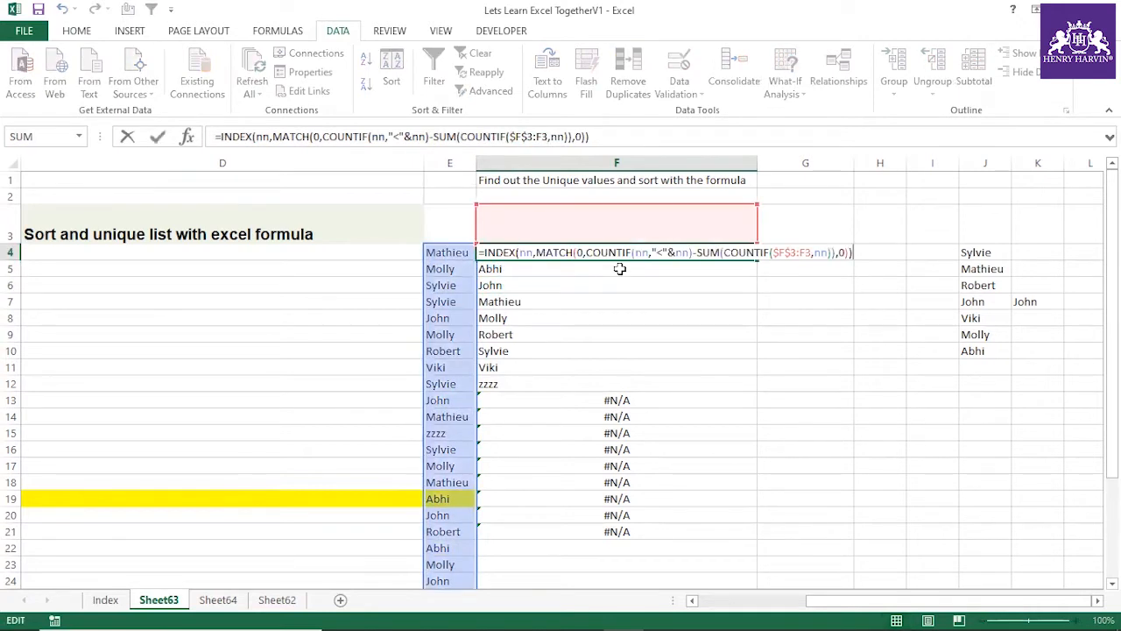
key("ctrl+shift+Return")
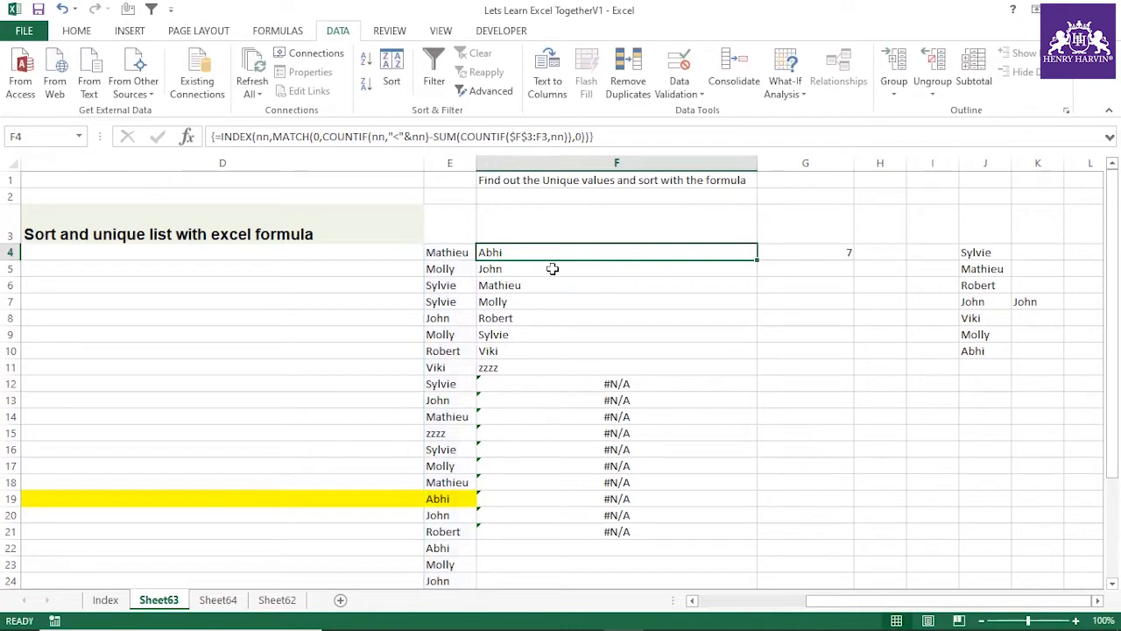
Step: Check which sorted names on Sheet64, in A1:A7, come before the name in Sheet63's F6, and return to Sheet63
left_click(515, 286)
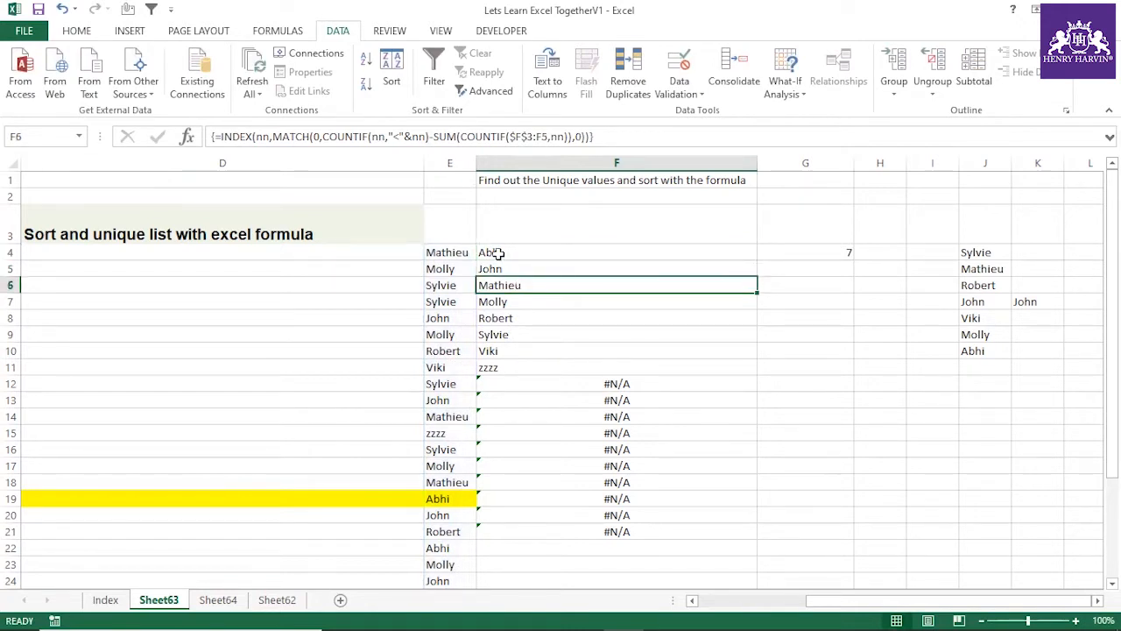
left_click(274, 600)
left_click(218, 600)
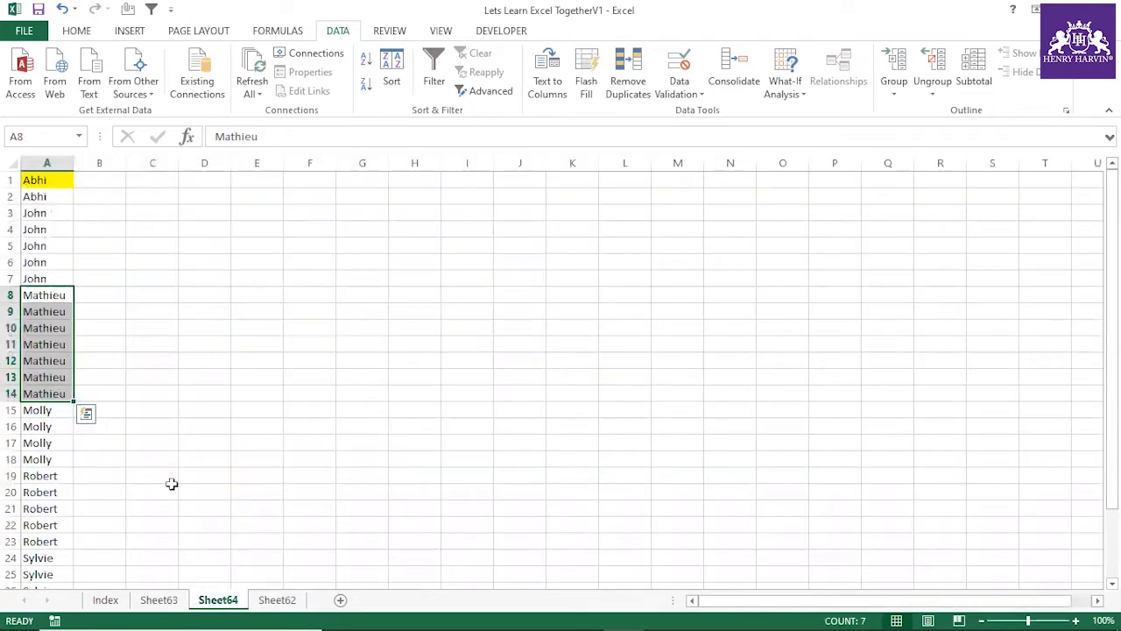
left_click_drag(52, 181, 52, 279)
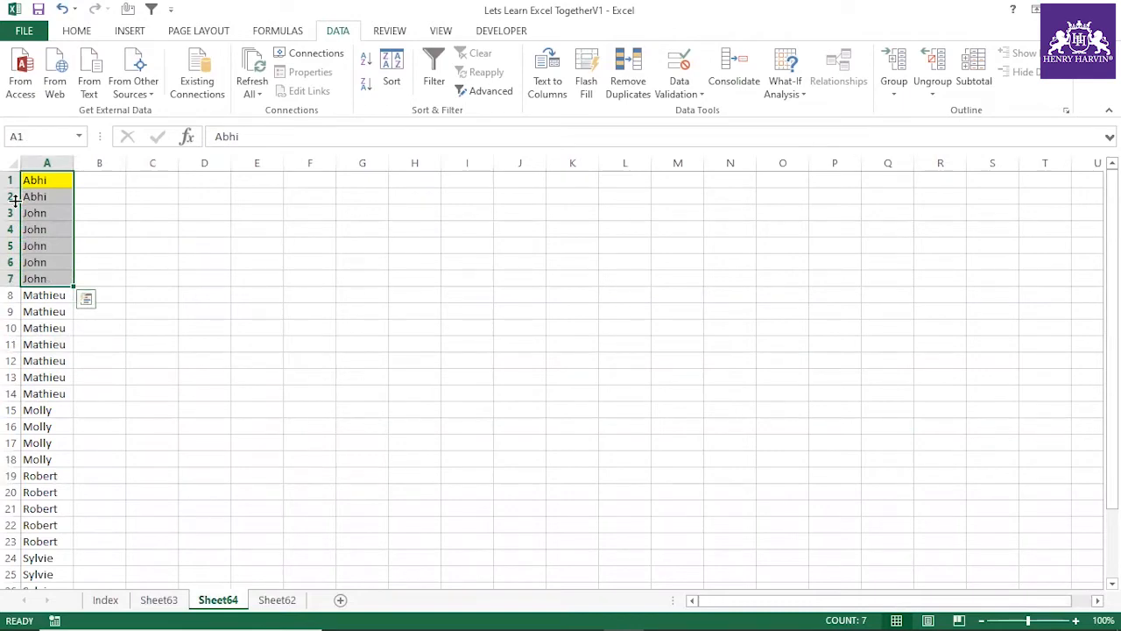
left_click(276, 603)
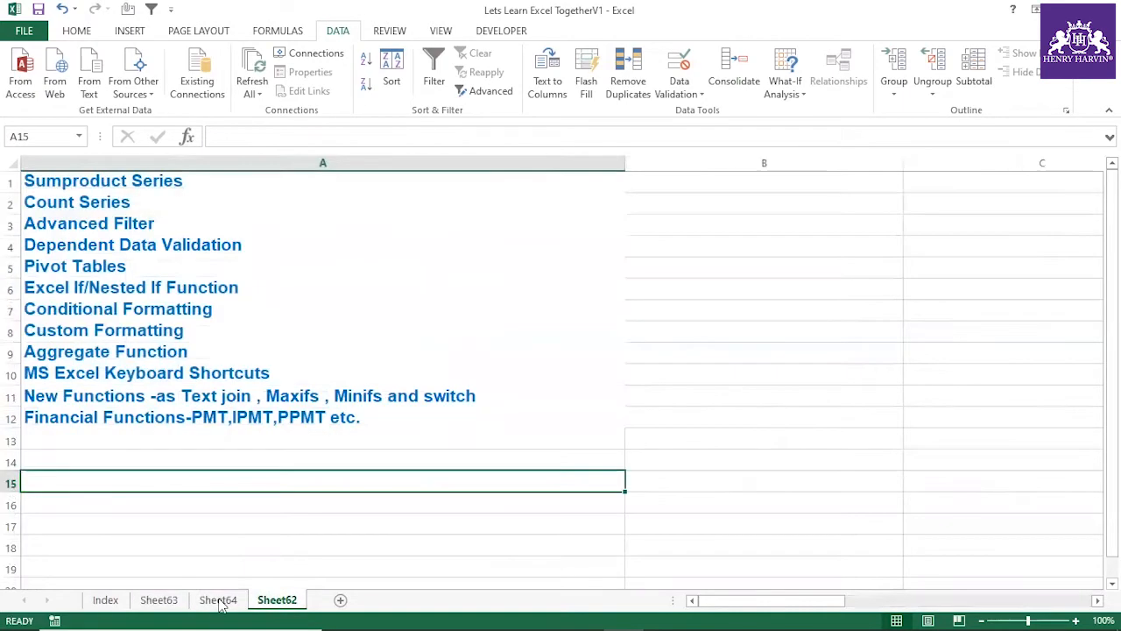
left_click(159, 601)
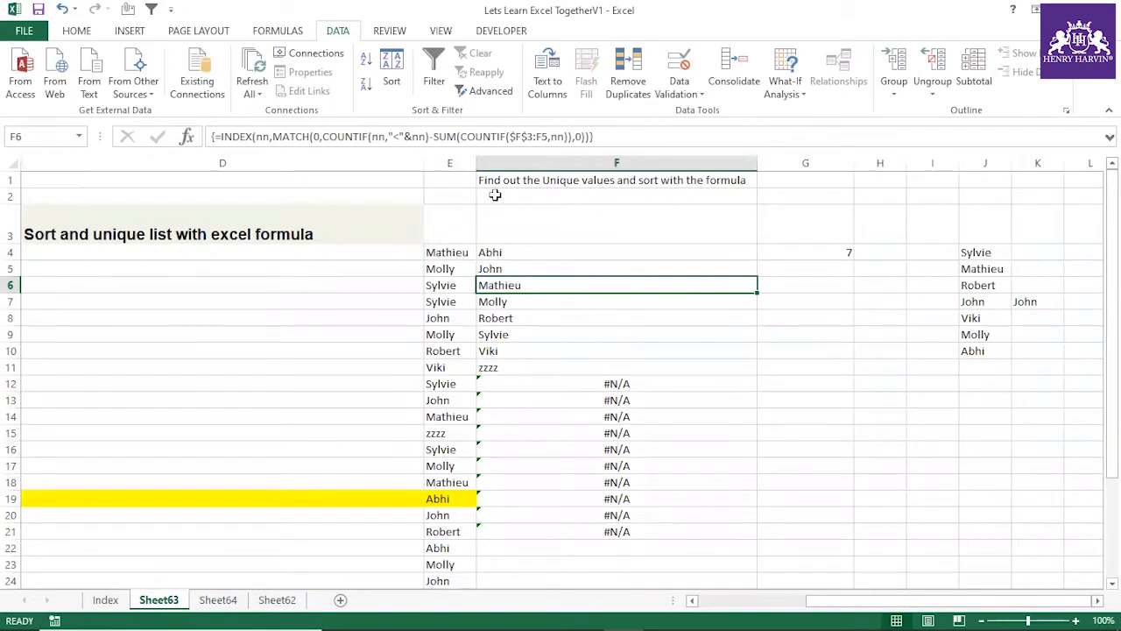
Step: Evaluate the SUM(COUNTIF($F$3:F5,nn)) part of F6's formula in place, and cancel the edit
left_click(570, 136)
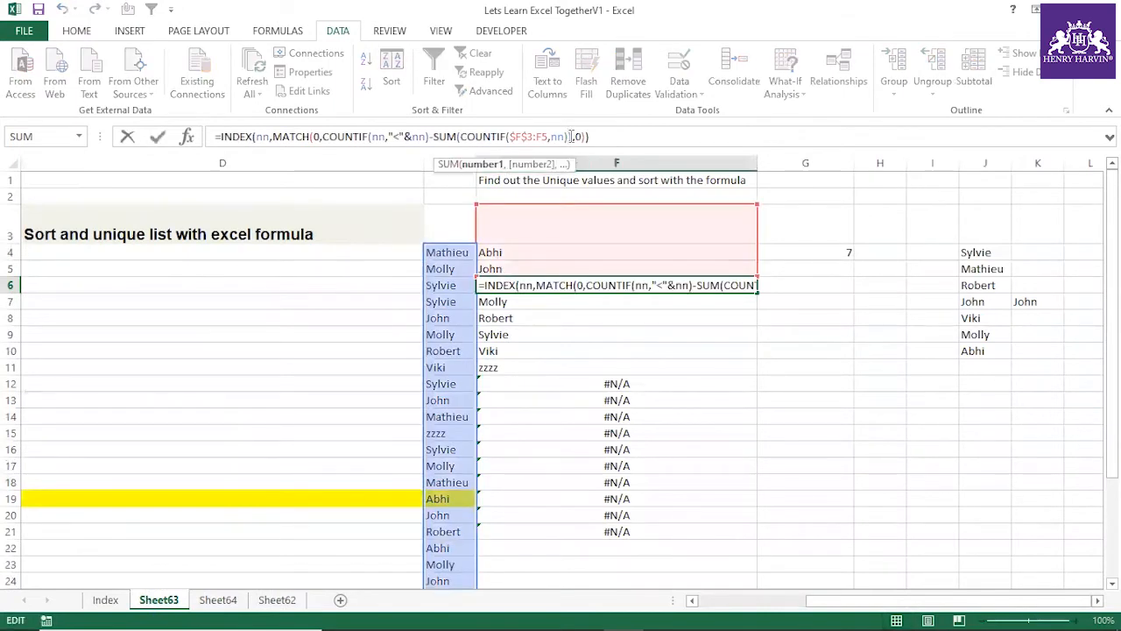
mouse_move(568, 136)
left_mouse_down()
mouse_move(435, 140)
mouse_move(574, 138)
left_mouse_up()
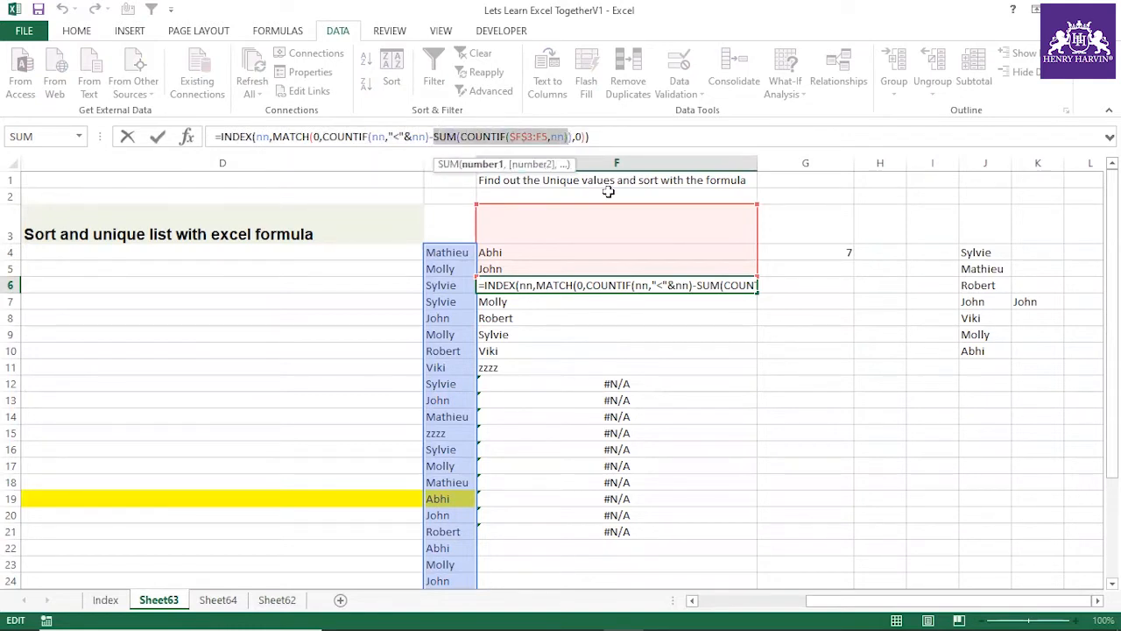
key("F9")
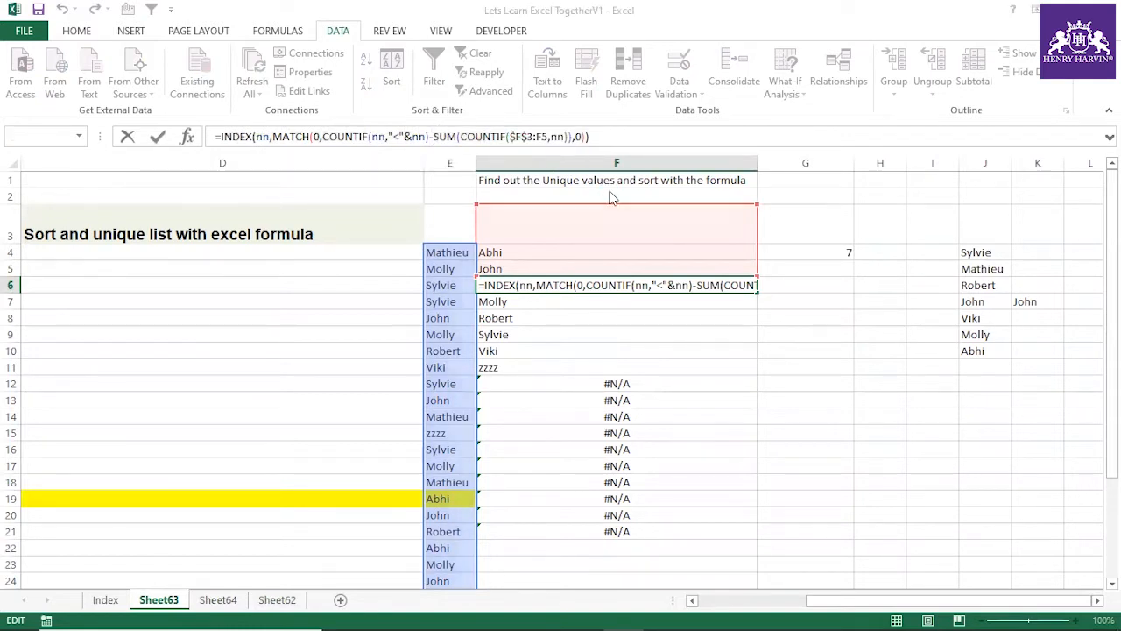
left_click(560, 366)
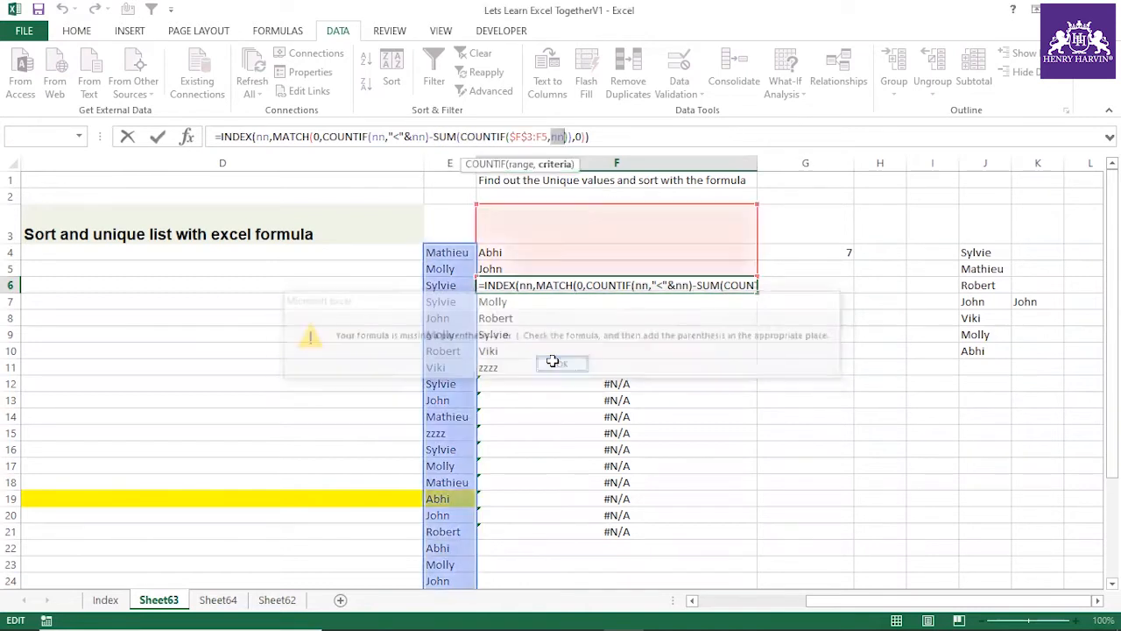
left_click_drag(575, 138, 431, 138)
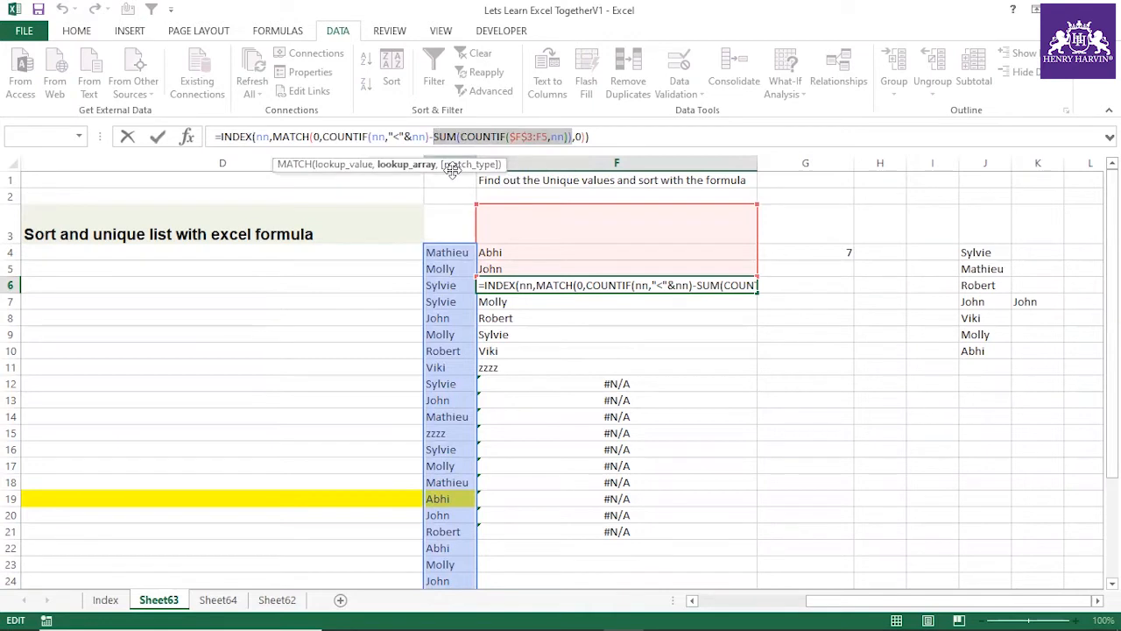
type("7")
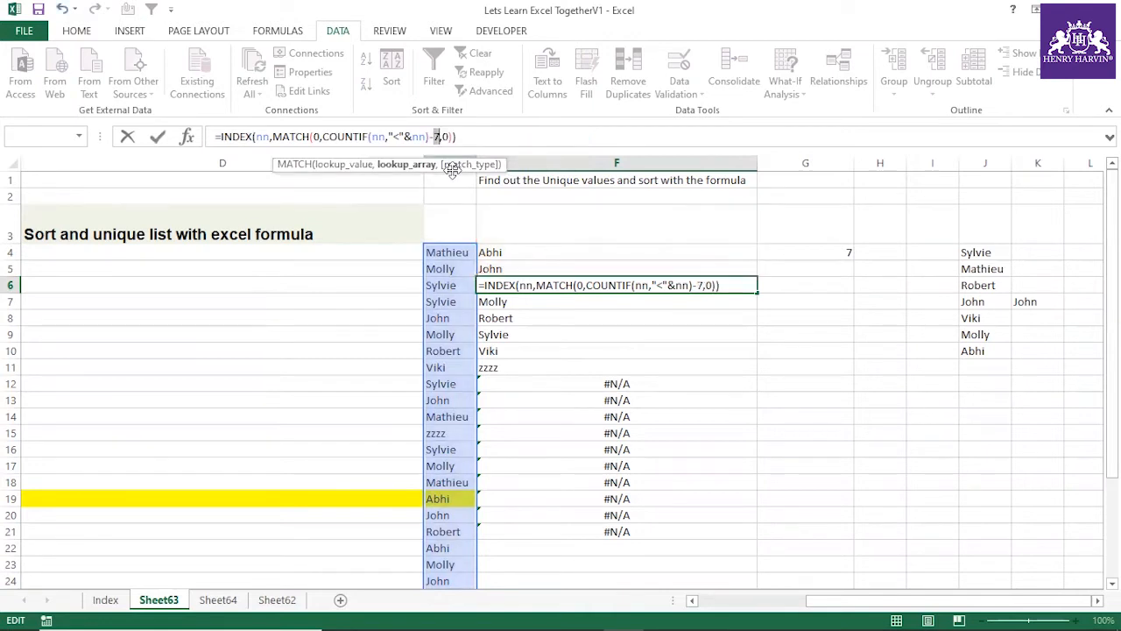
key("Escape")
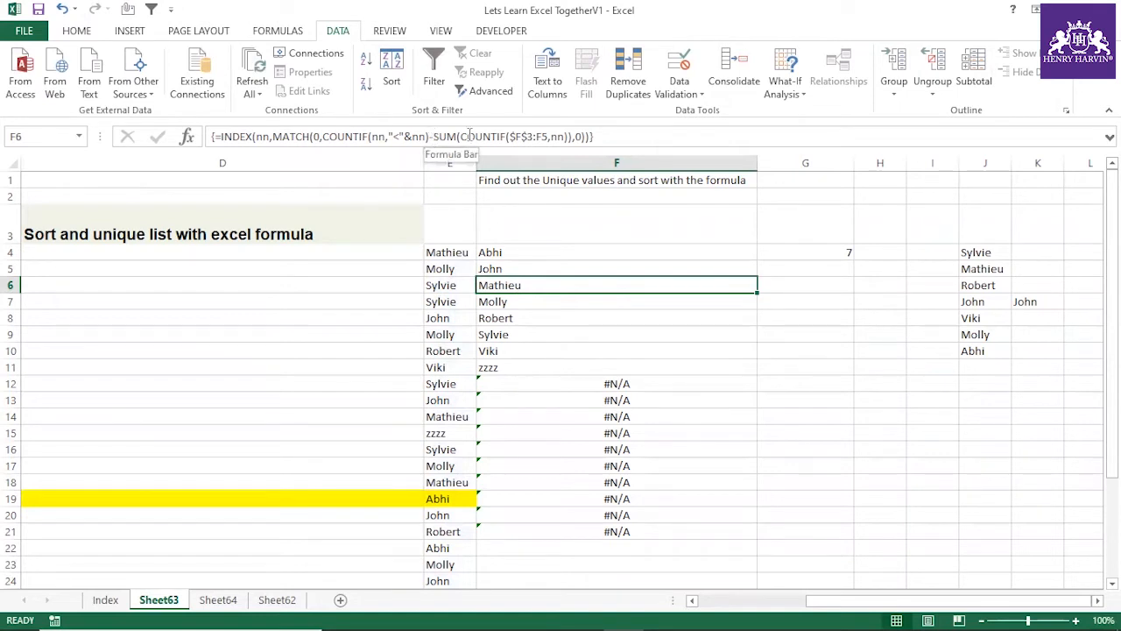
Step: Examine the inner COUNTIF($F$3:F5,nn) part of F6's formula, and re-enter the complete formula as an array formula
left_click_drag(574, 137, 464, 131)
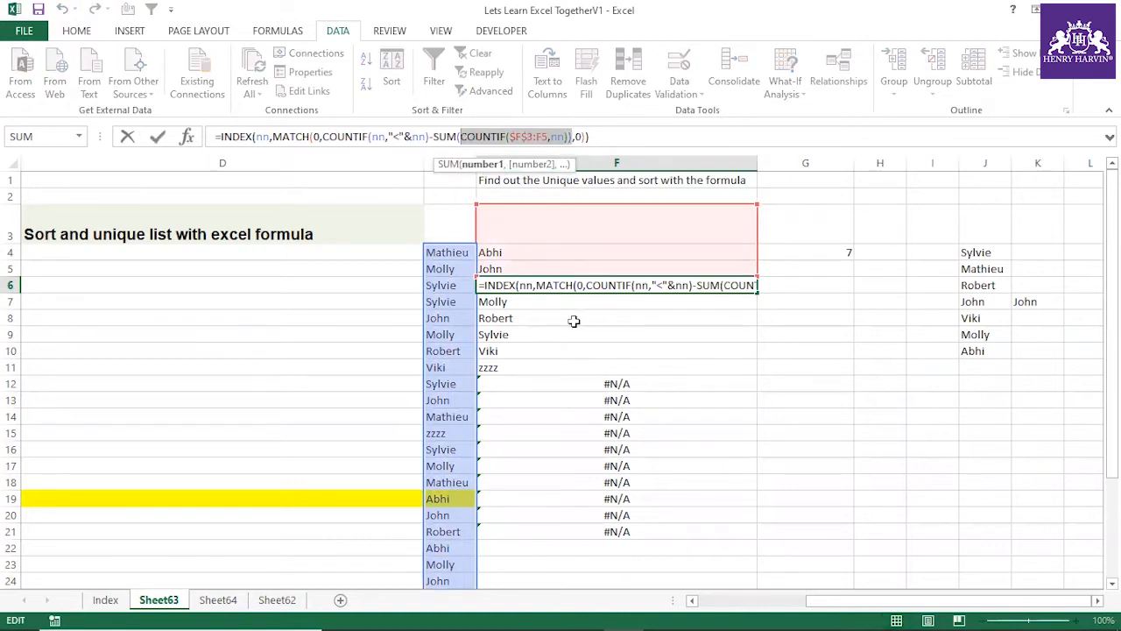
key("ctrl+shift+Return")
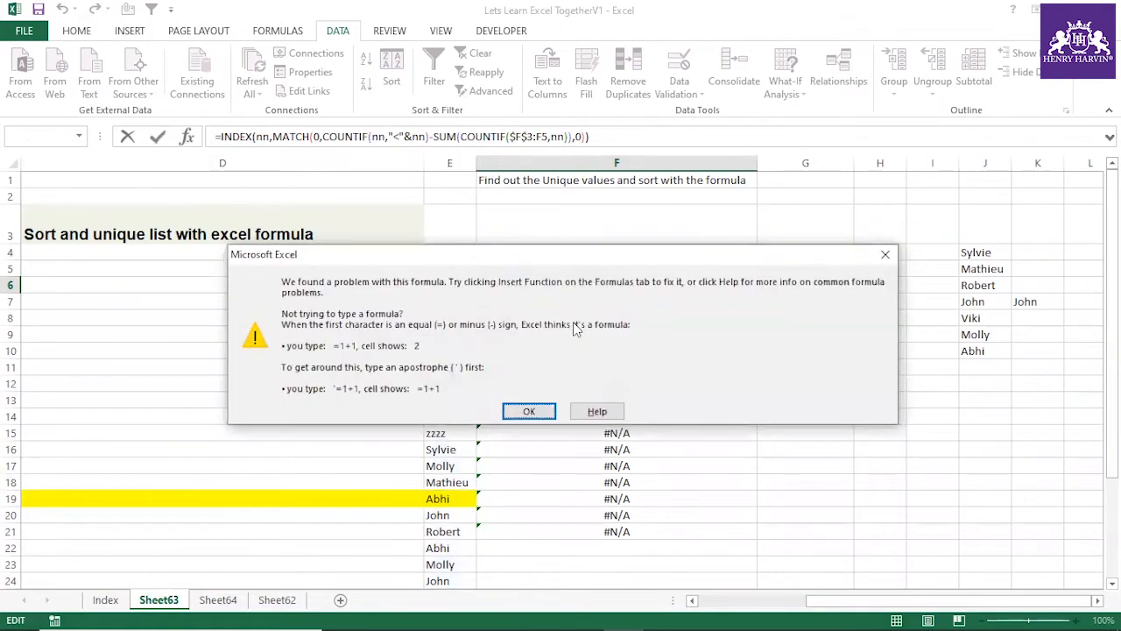
left_click(525, 413)
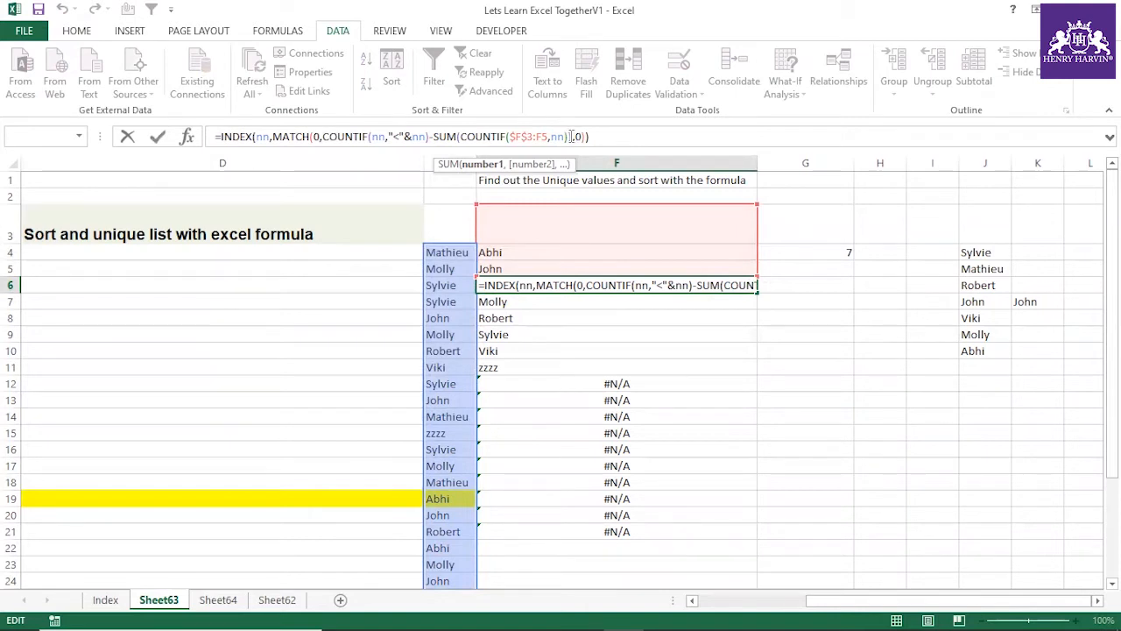
key("ctrl+shift+Return")
Step: Copy the first two unique names in F4:F5 and paste them as values into D8:D9
left_click_drag(495, 242, 496, 268)
key("ctrl+c")
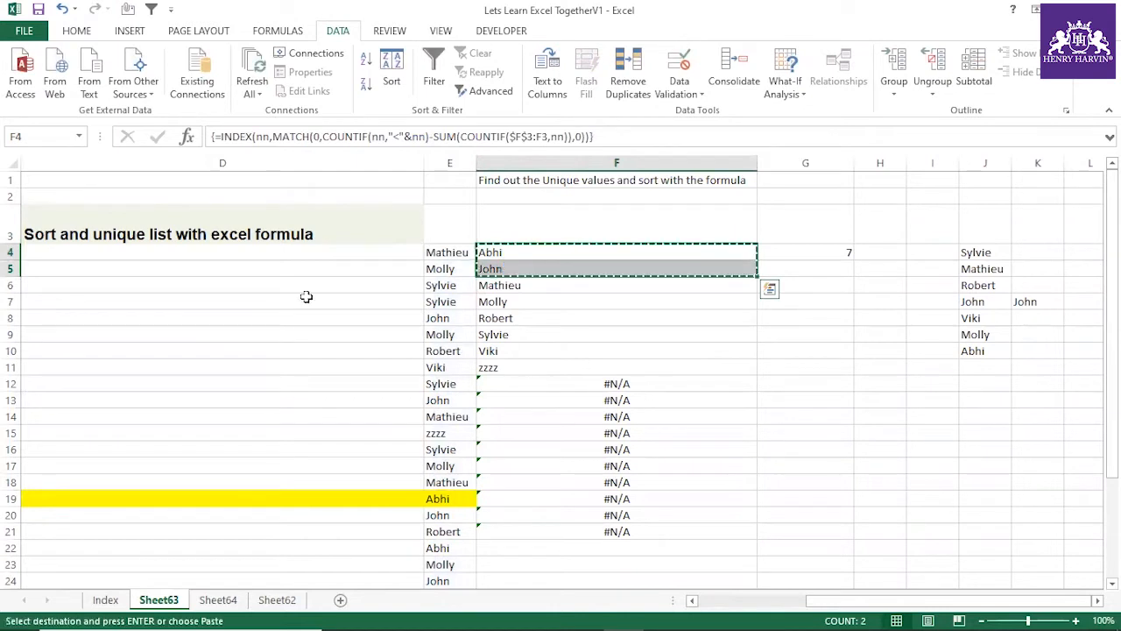
right_click(138, 315)
left_click(200, 368)
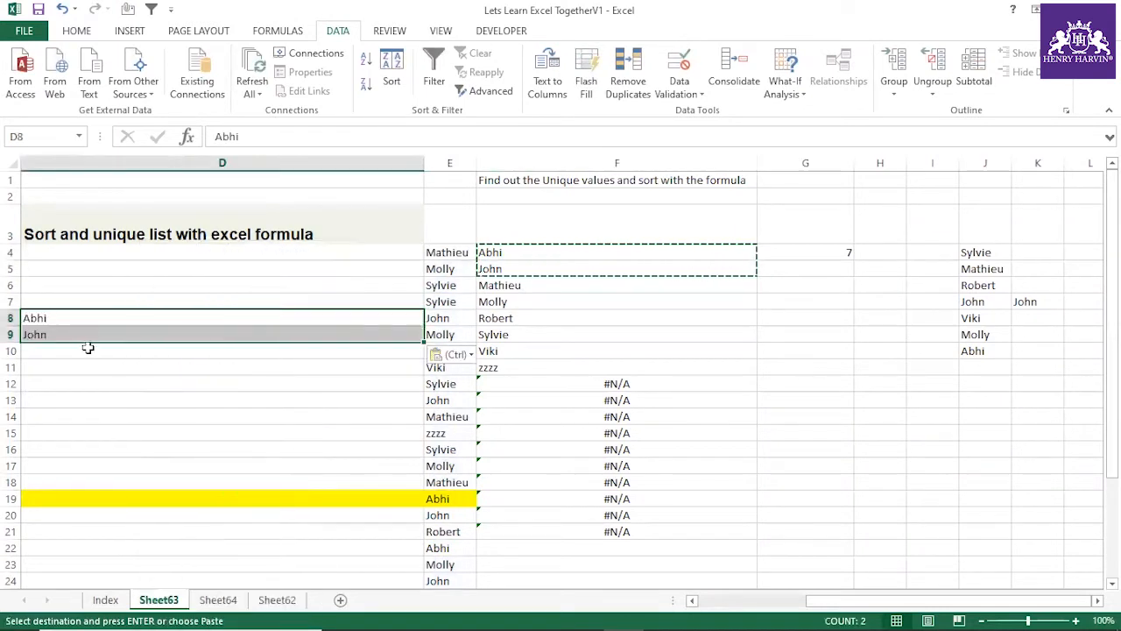
Step: Enter a COUNTIF formula in D10 that counts the nn names within D8:D9
left_click(85, 347)
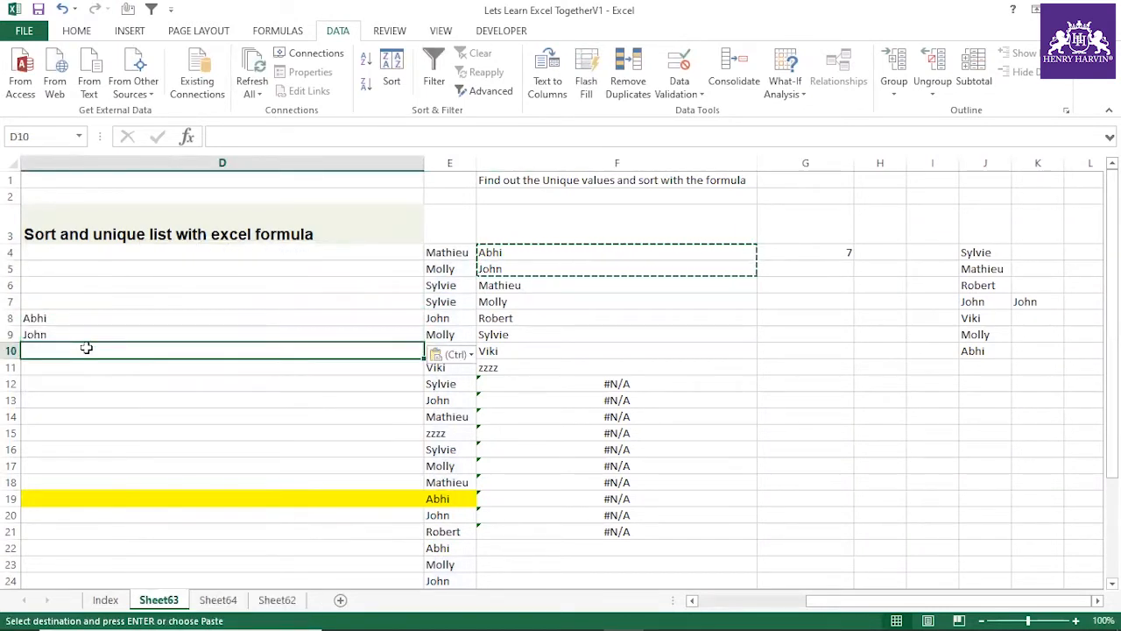
type("=")
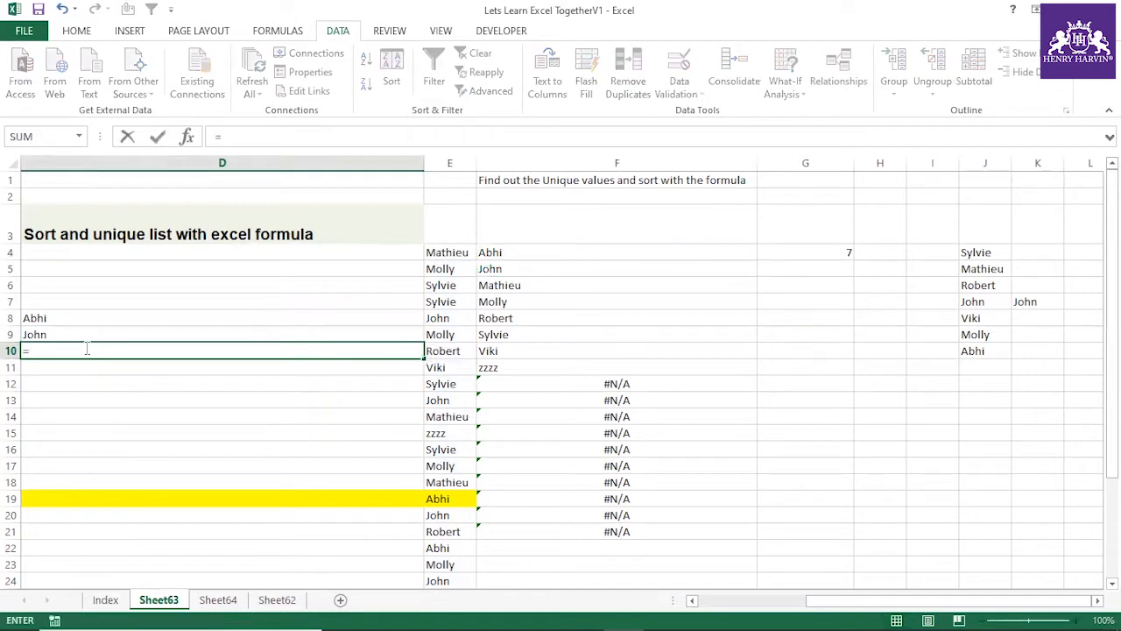
type("Count")
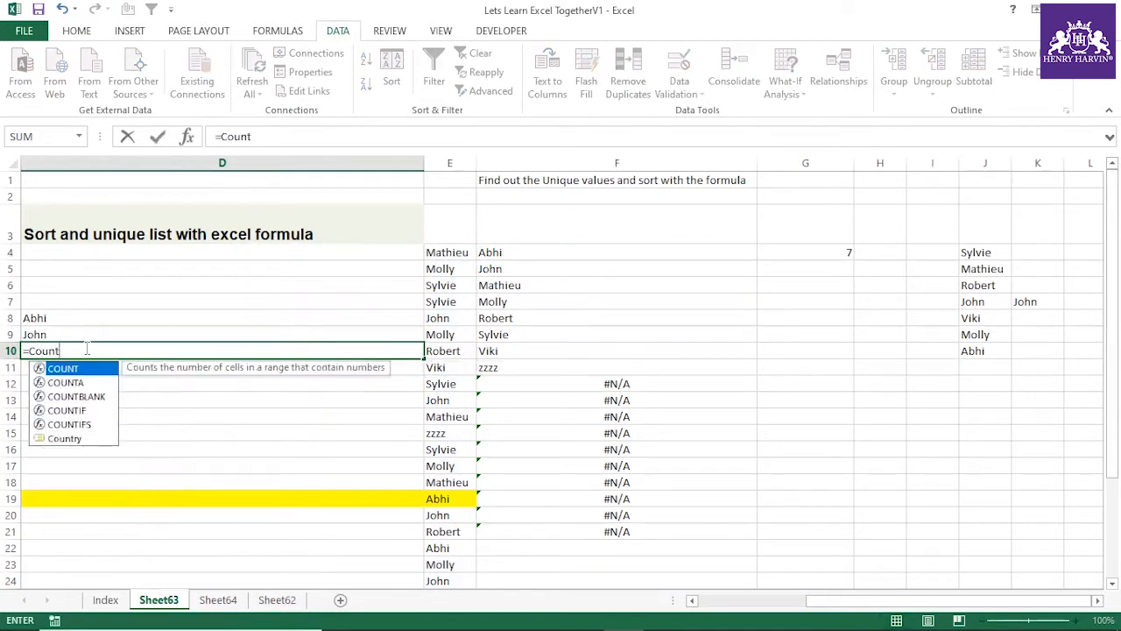
type("if(")
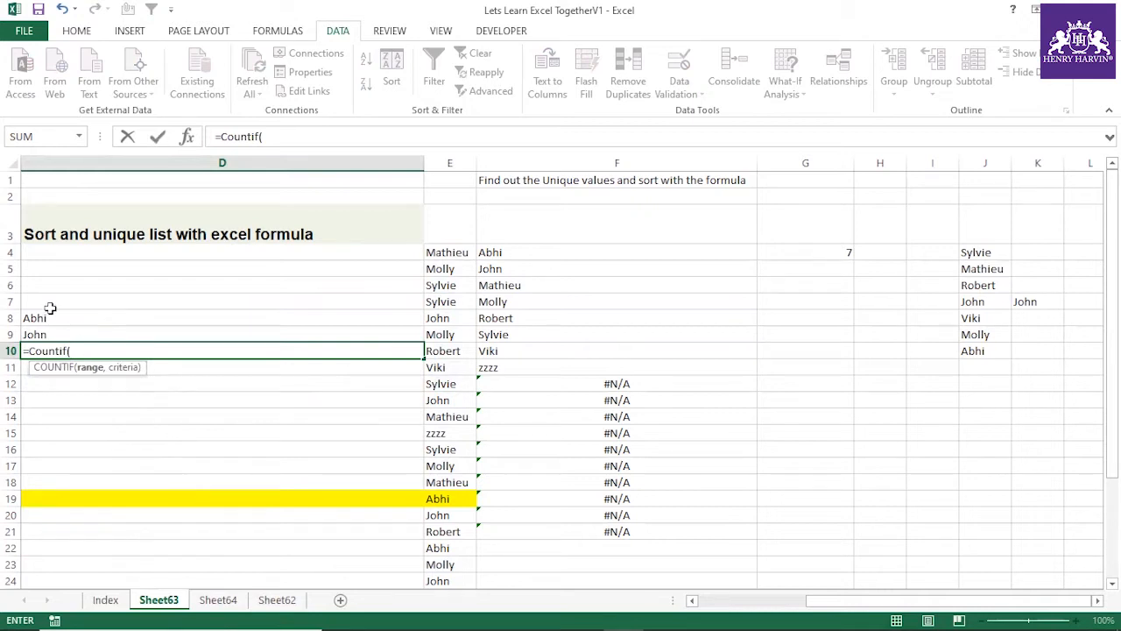
left_click_drag(42, 318, 44, 329)
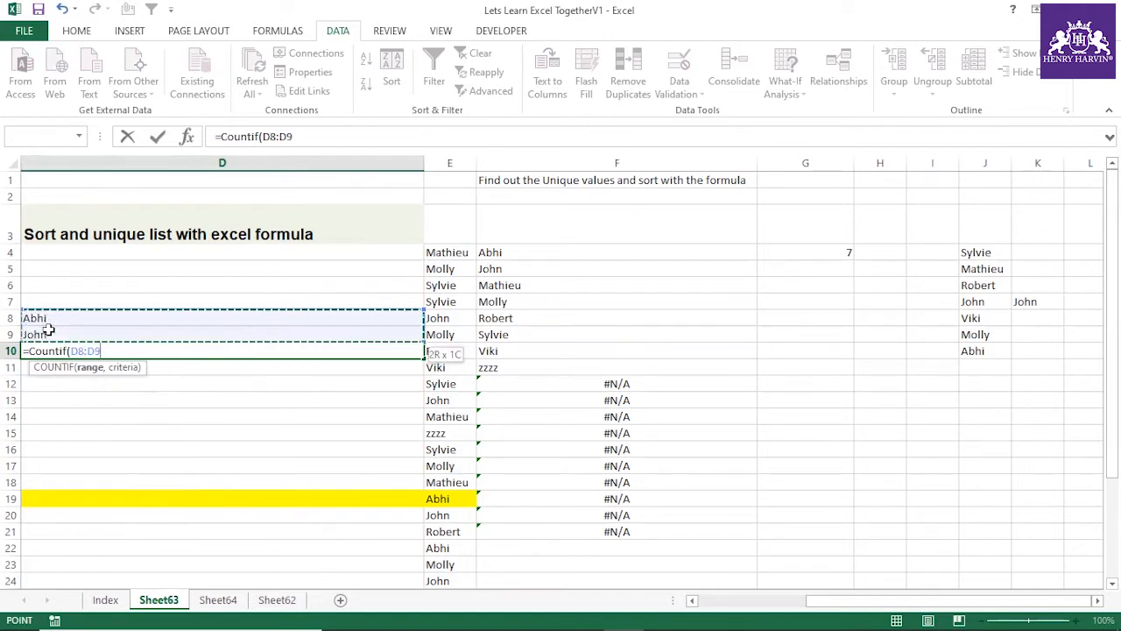
left_click(294, 136)
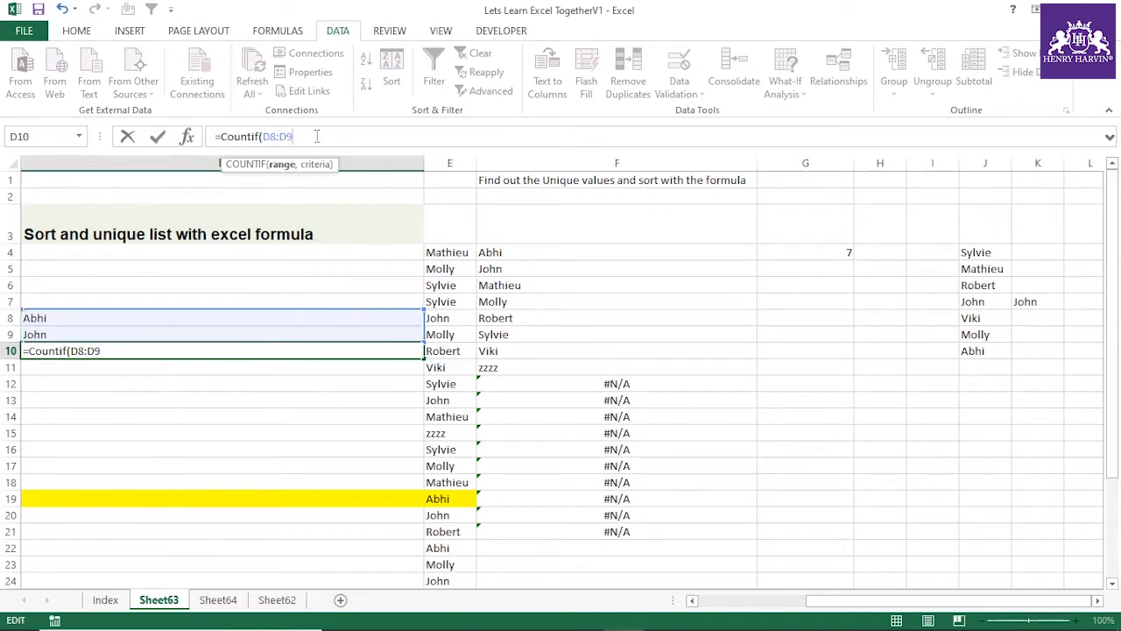
type(",nn")
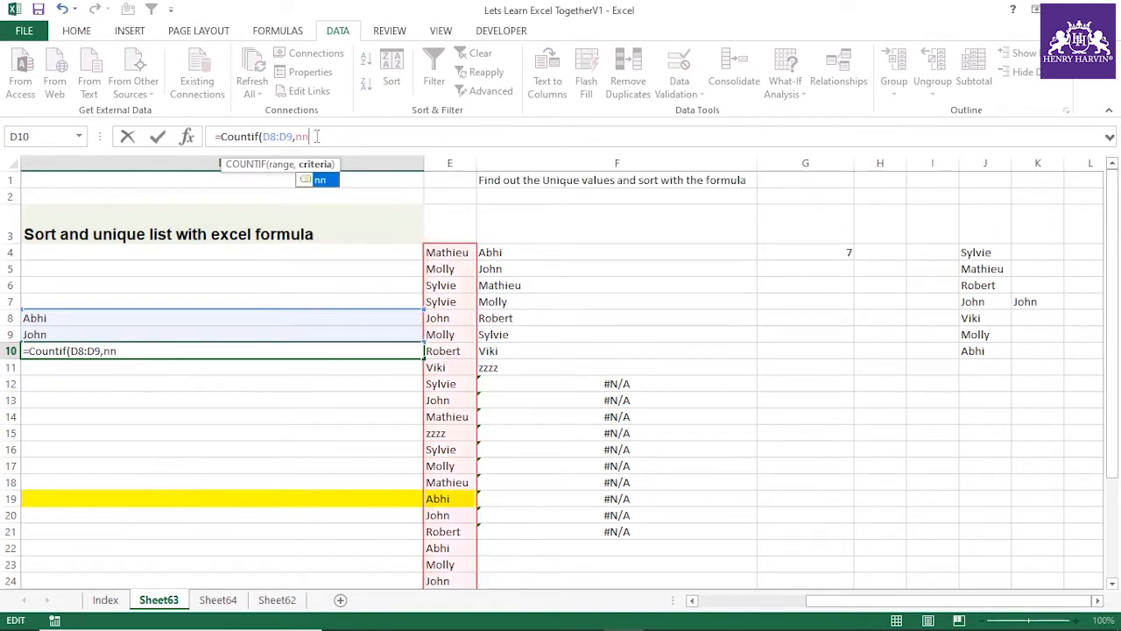
type(")")
key("Return")
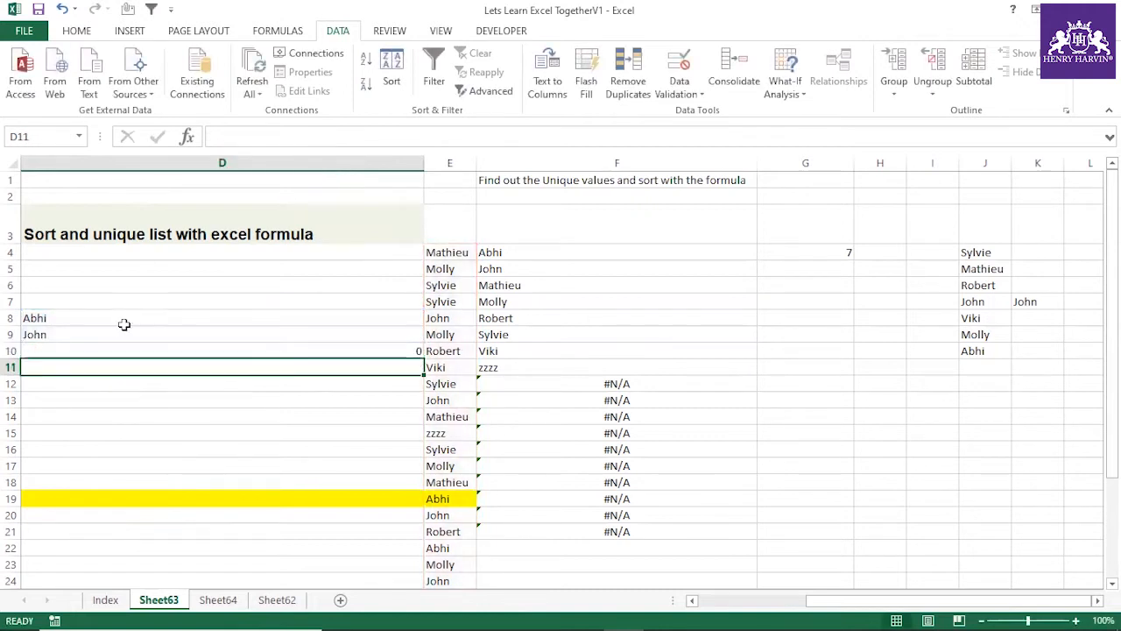
Step: Compare D10's formula with the one in F4, evaluate D10's COUNTIF(D8:D9,nn) in place, and cancel the edit
left_click(104, 348)
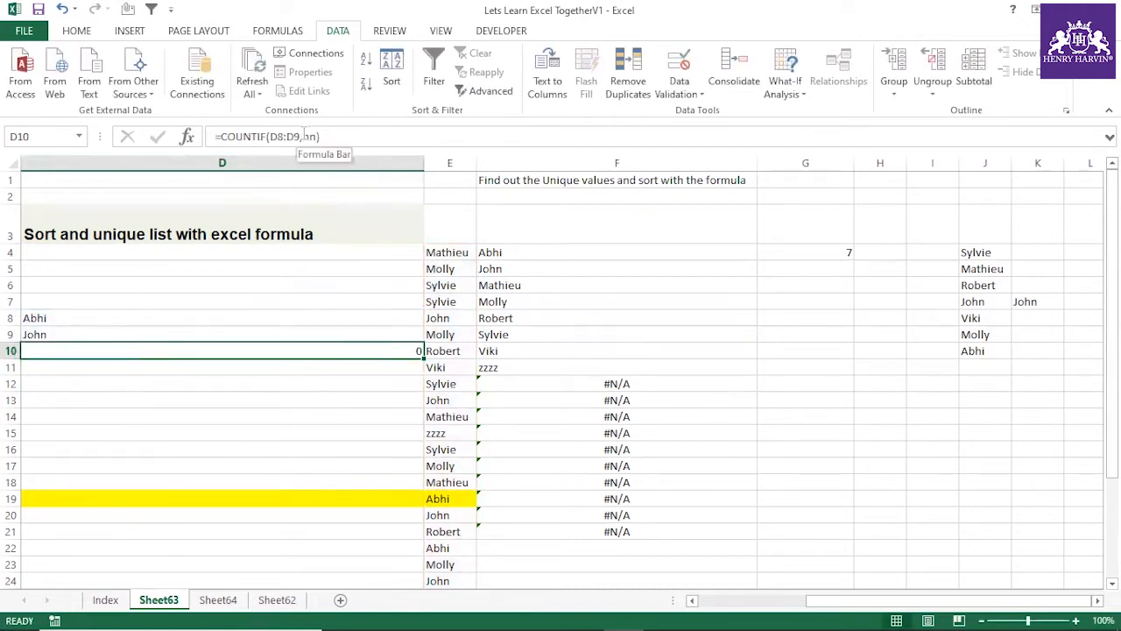
left_click(530, 253)
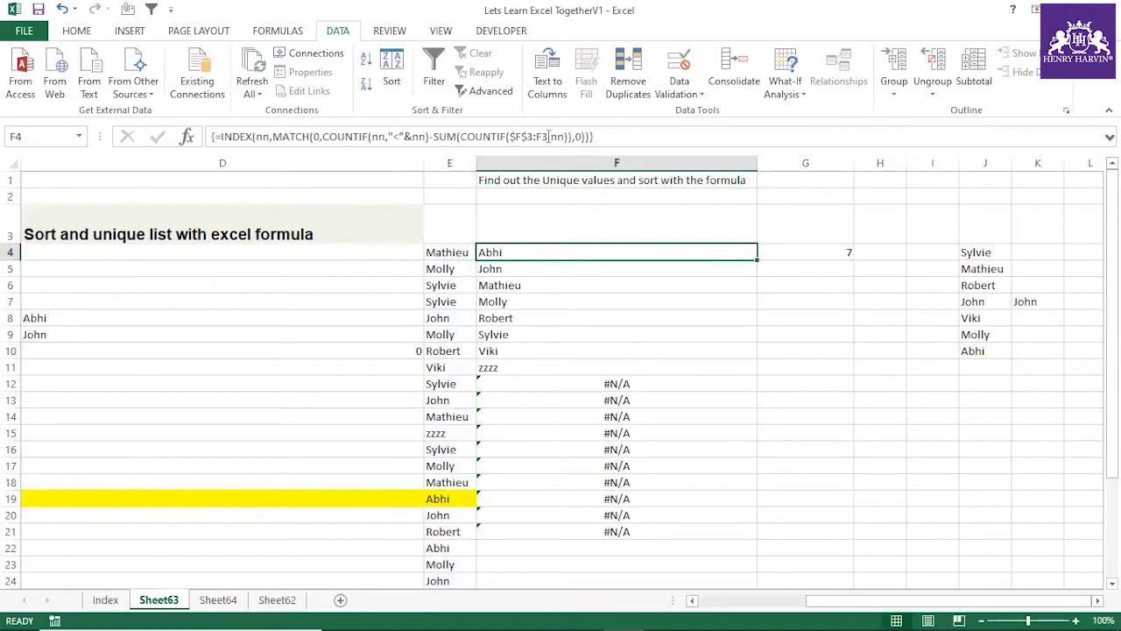
left_click(51, 345)
left_click_drag(221, 137, 329, 139)
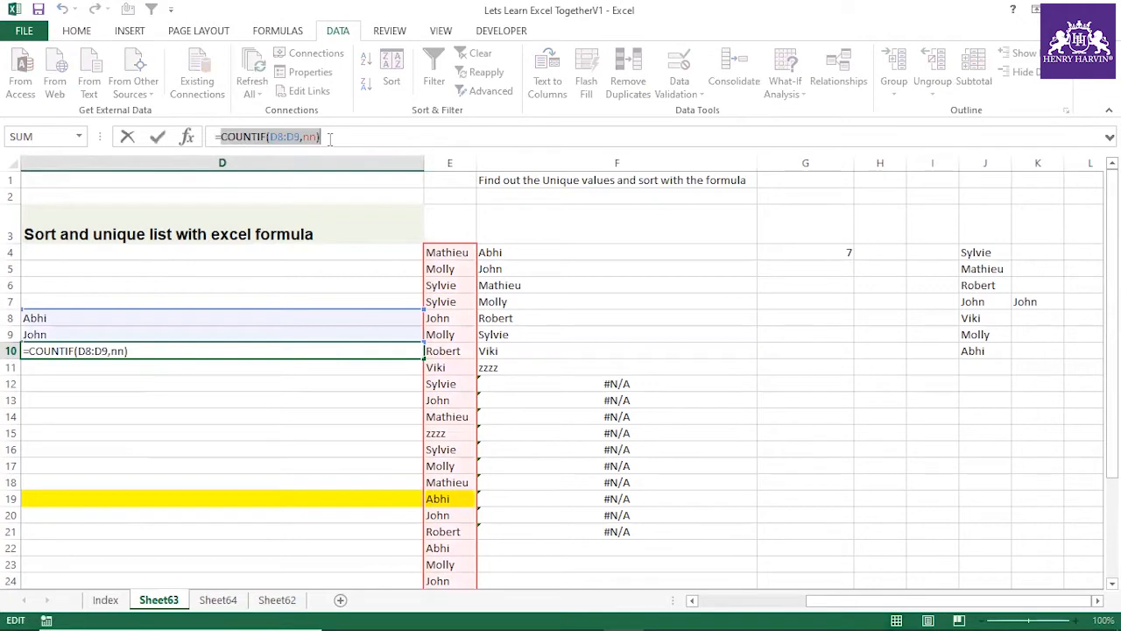
key("F9")
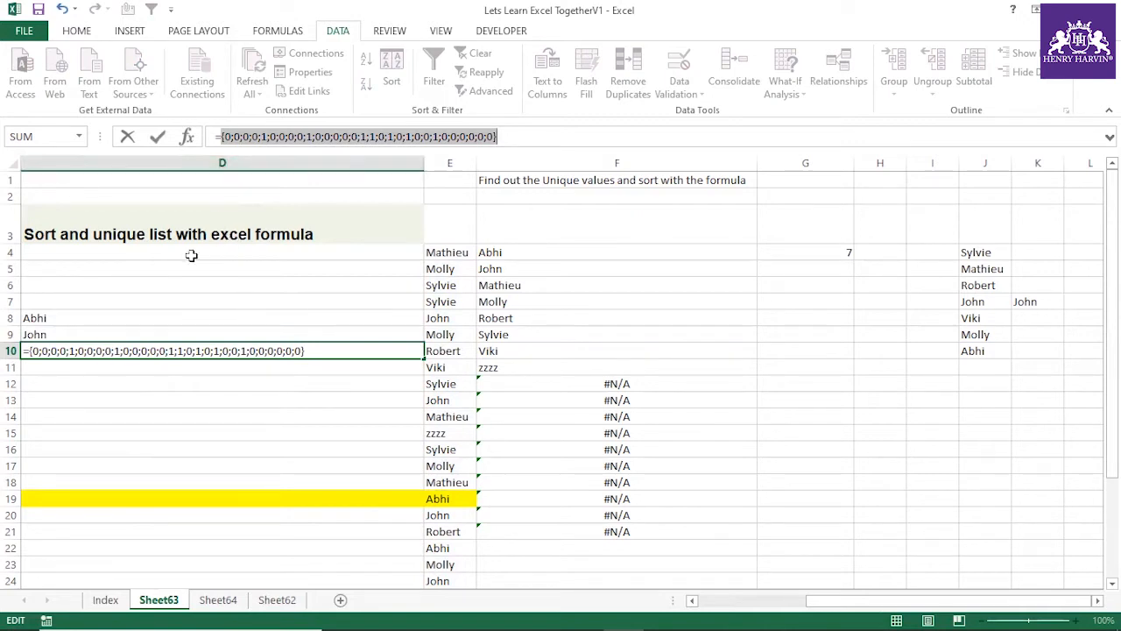
key("Escape")
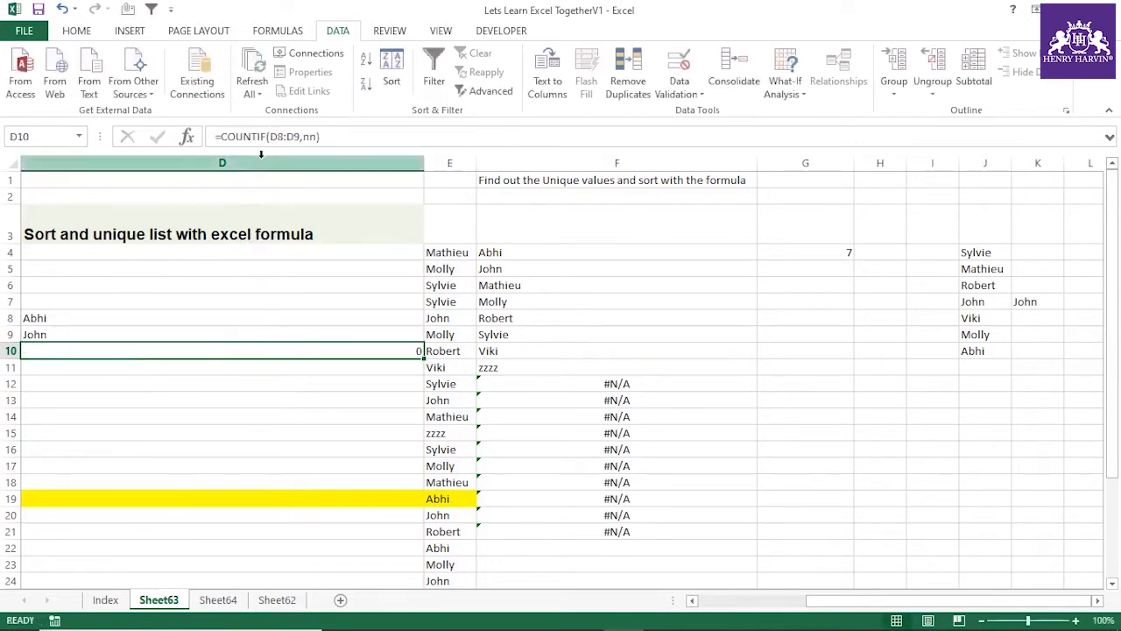
Step: Examine the D8:D9 range and nn criteria in D10's formula, evaluate the whole COUNTIF again, and cancel the edit
left_click(299, 137)
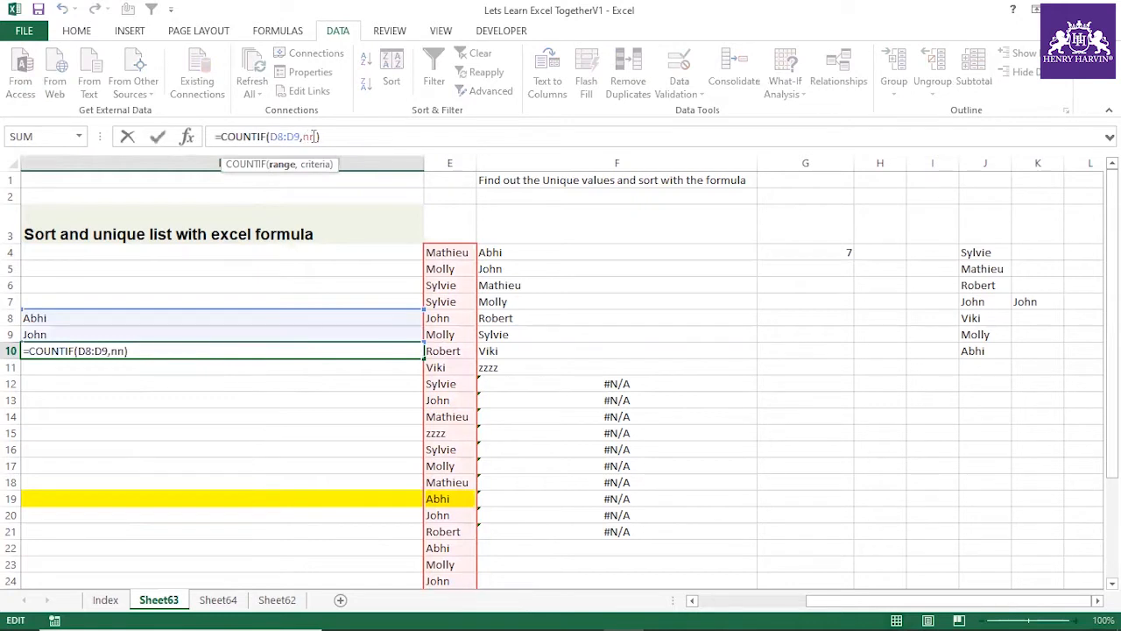
double_click(311, 136)
left_click_drag(300, 137, 270, 137)
double_click(308, 137)
key("Escape")
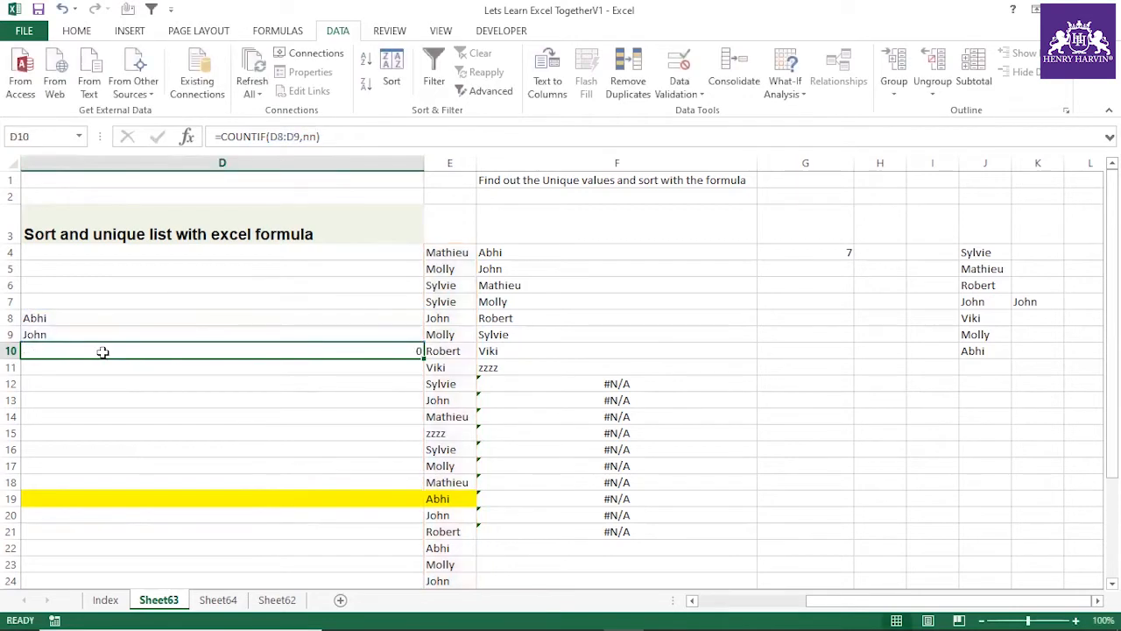
left_click_drag(221, 136, 369, 138)
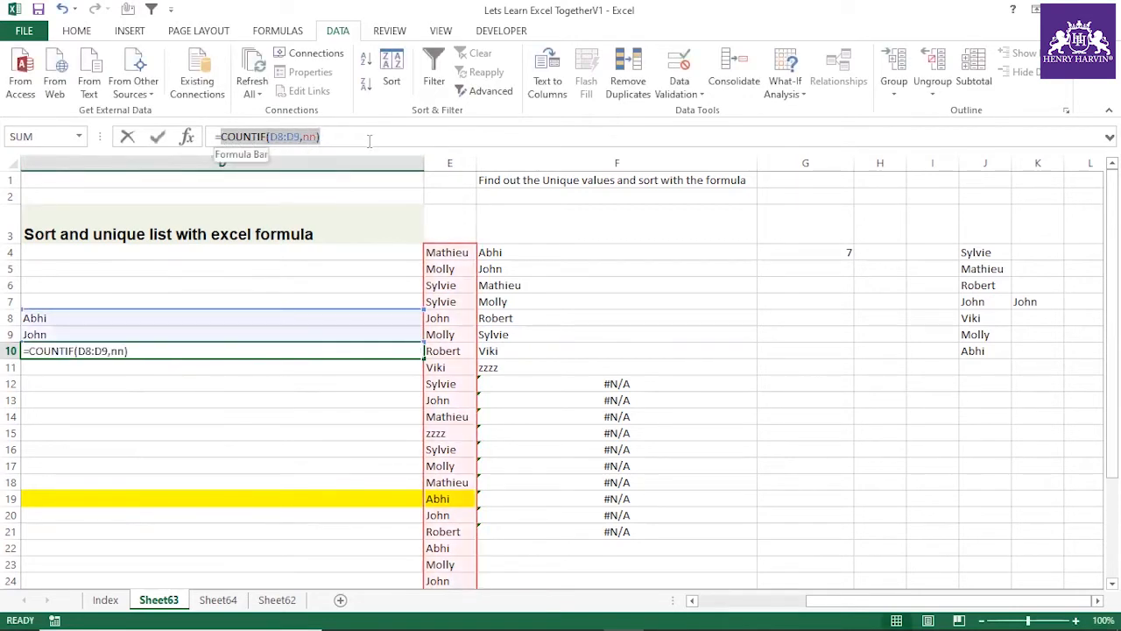
key("F9")
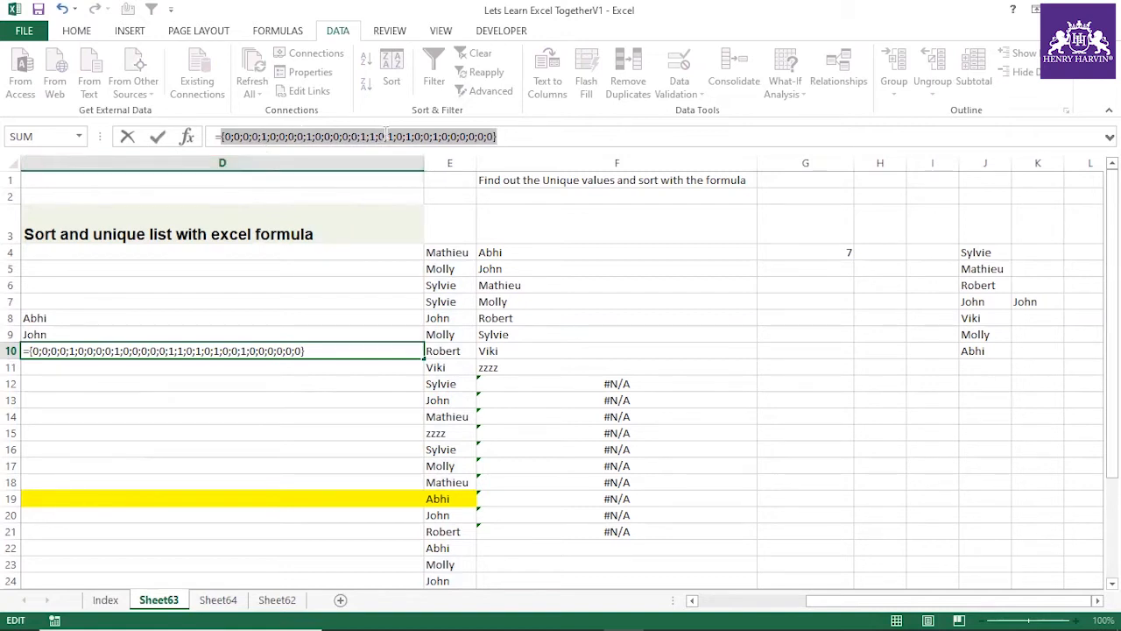
key("Escape")
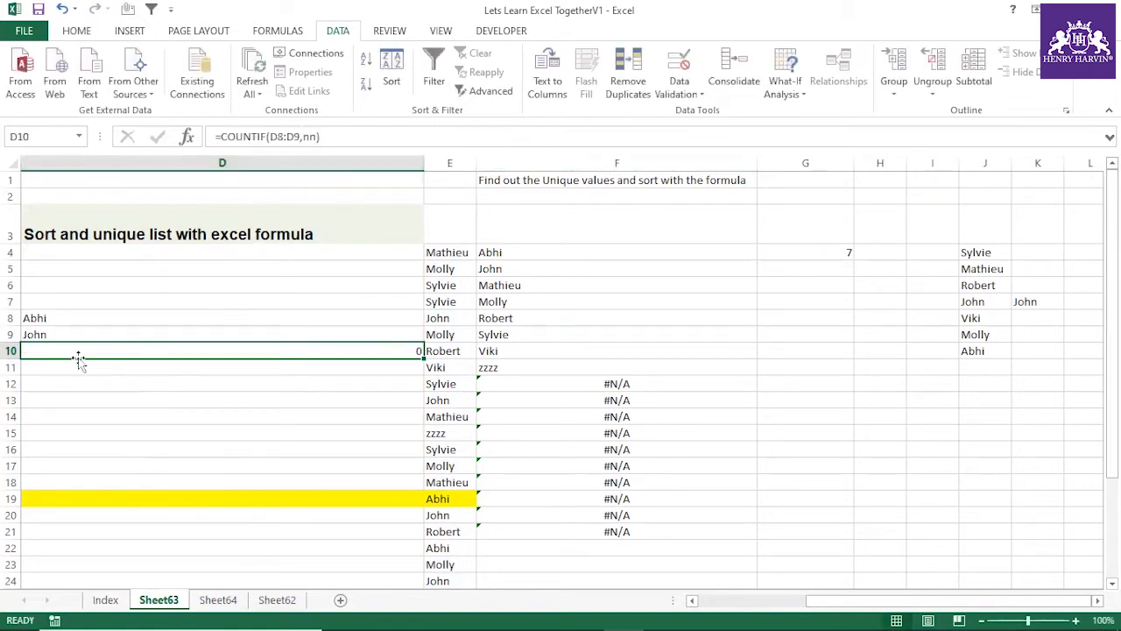
Step: Compare the two names in D8:D9 with the sorted names in Sheet64's A1:A7, and return to Sheet63
left_click_drag(55, 315, 50, 331)
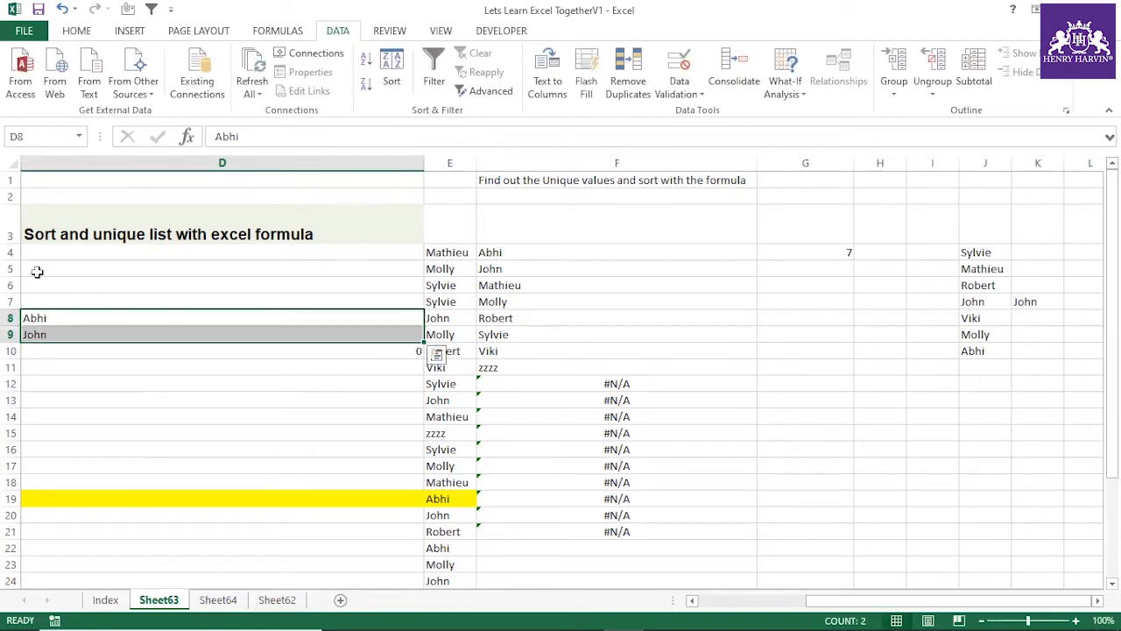
left_click(266, 604)
left_click(218, 604)
left_click_drag(53, 179, 53, 276)
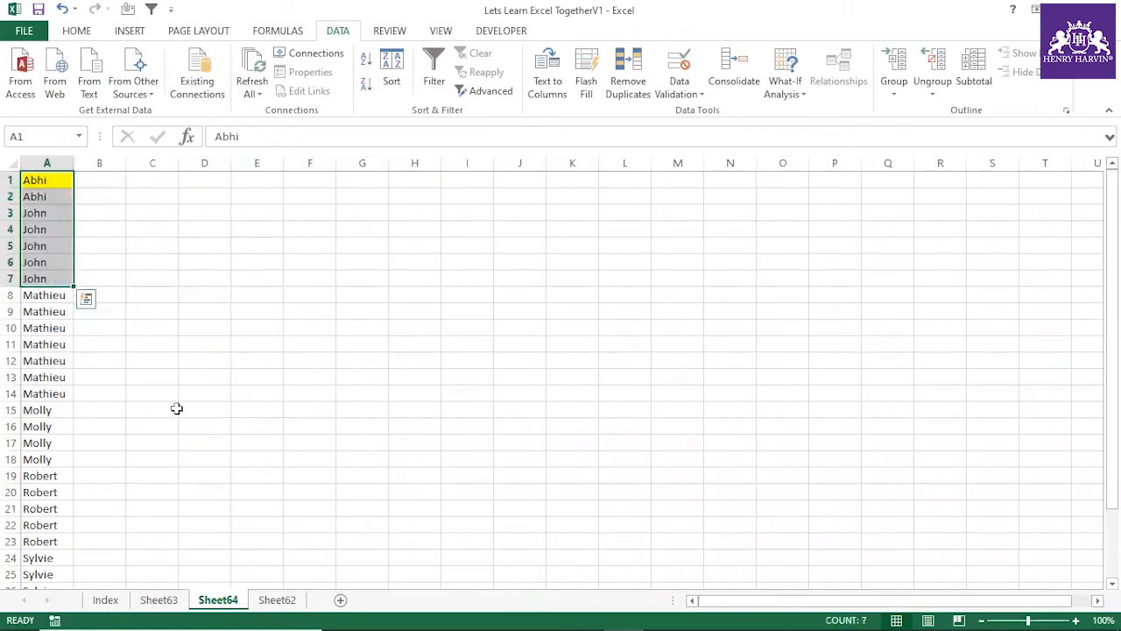
left_click(148, 603)
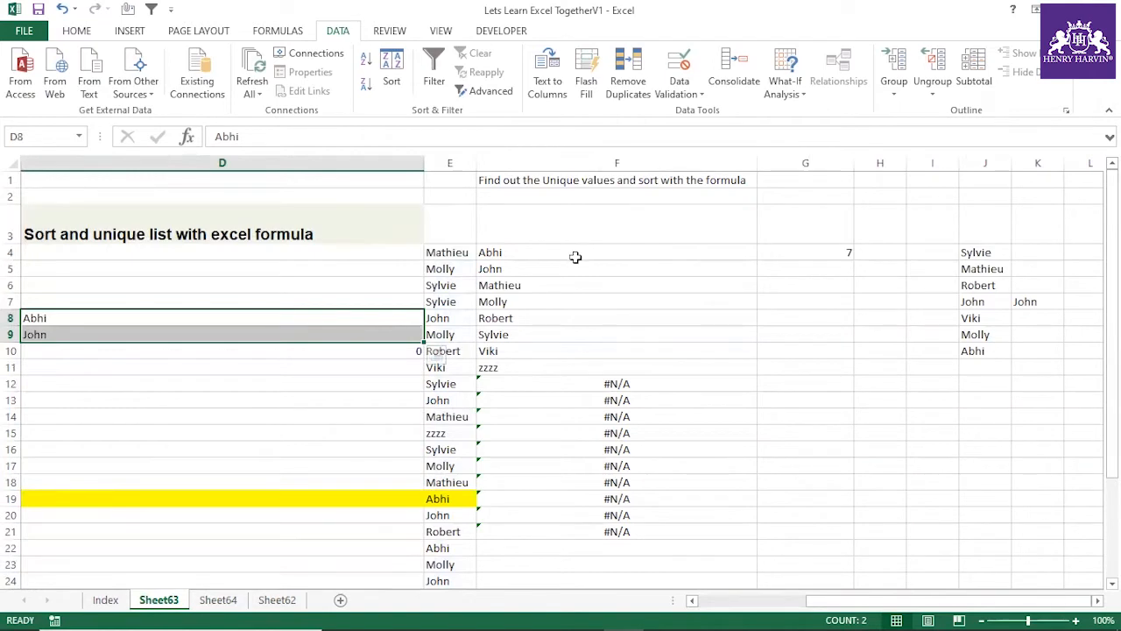
Step: Examine the COUNTIF(nn,"<"&nn) part of F6's formula, and re-enter the complete formula as an array formula
left_click(523, 288)
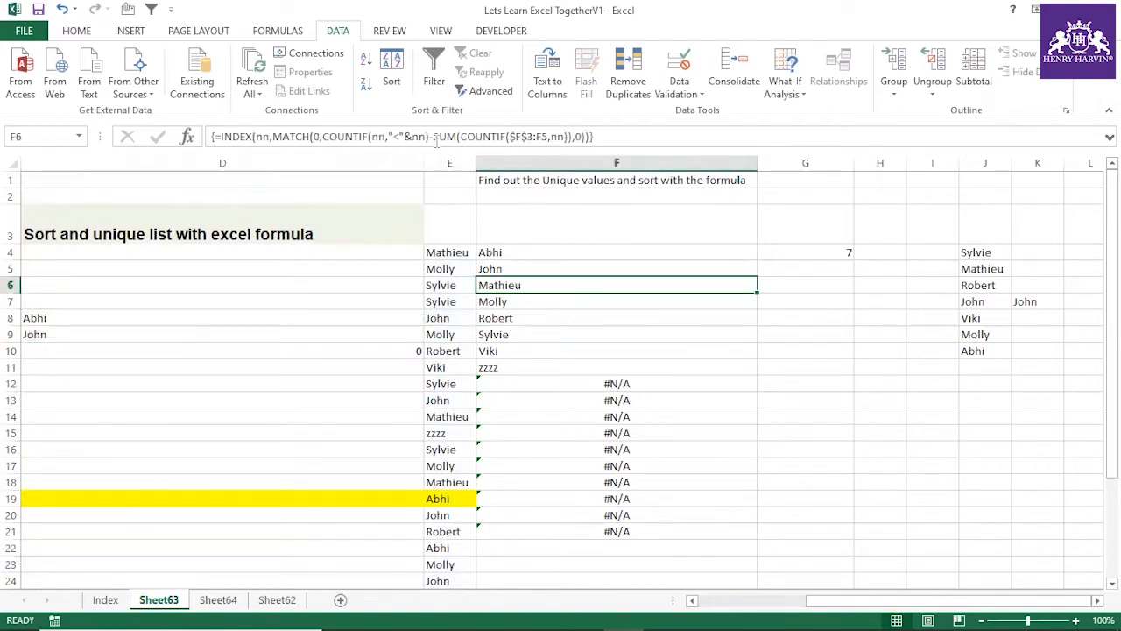
left_click_drag(429, 137, 324, 136)
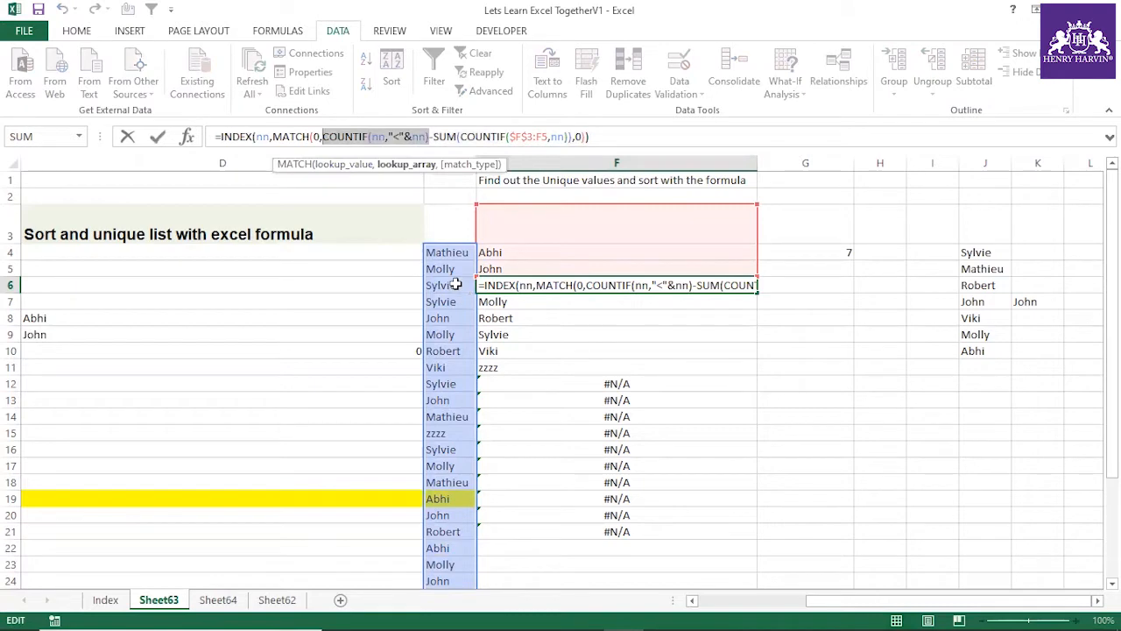
key("ctrl+shift+Return")
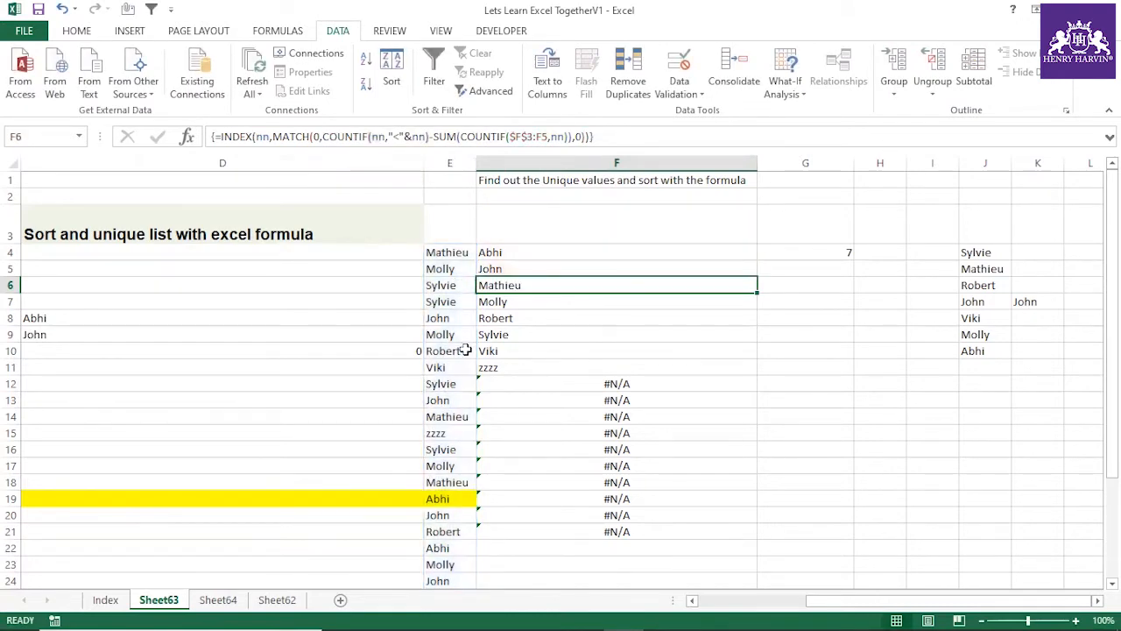
Step: Review the sorted names in Sheet64's A1:A23, and return to Sheet63
left_click(216, 600)
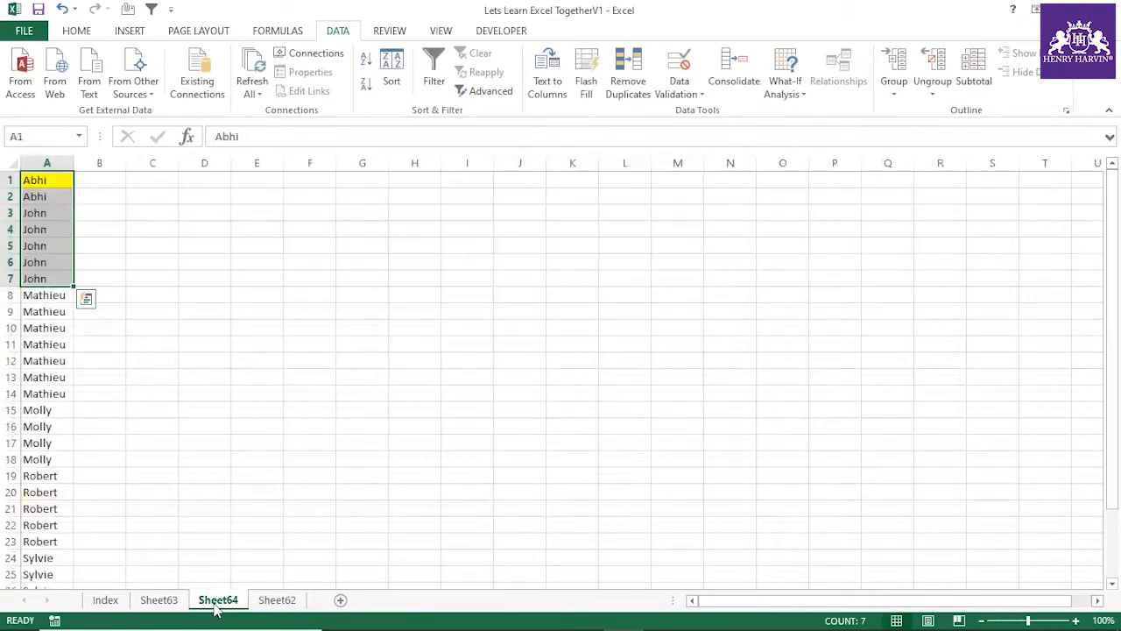
scroll(125, 435, "down", 2)
left_click_drag(46, 461, 43, 508)
left_click_drag(44, 443, 48, 134)
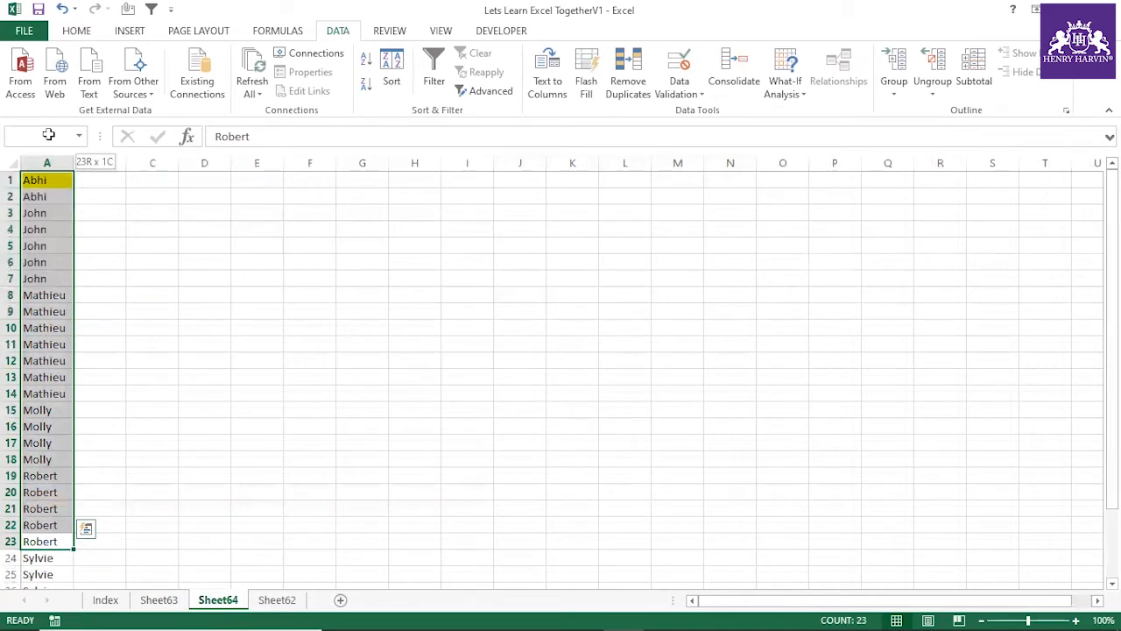
left_click(171, 608)
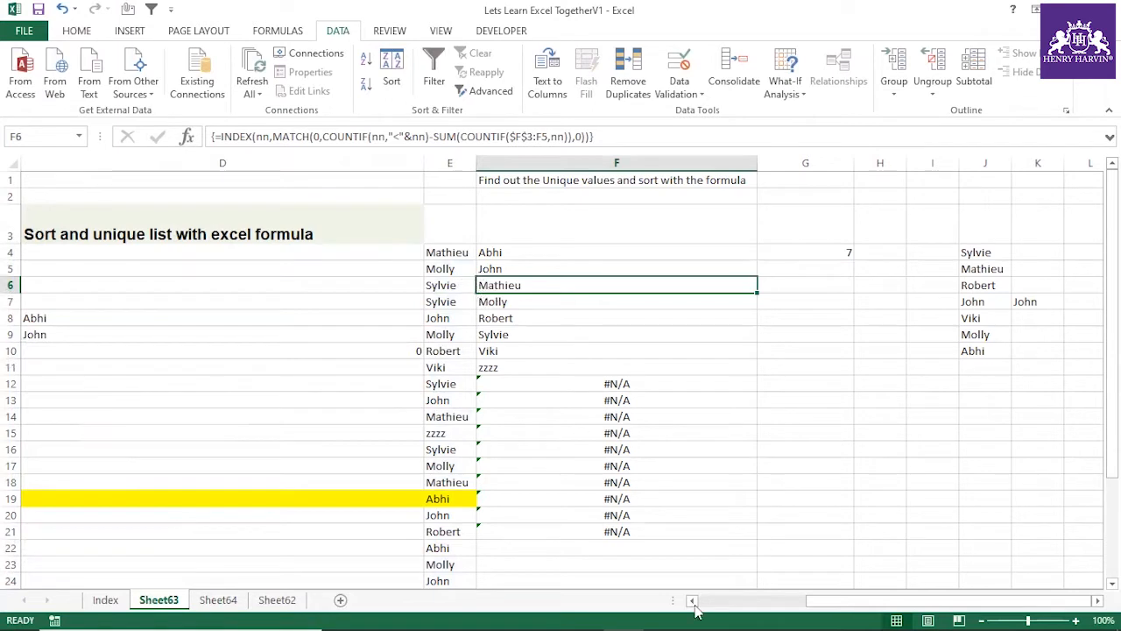
Step: Review the unique sorted names in F4:F9, focusing on the first three in F4:F6
left_click(495, 252)
left_click_drag(495, 252, 496, 268)
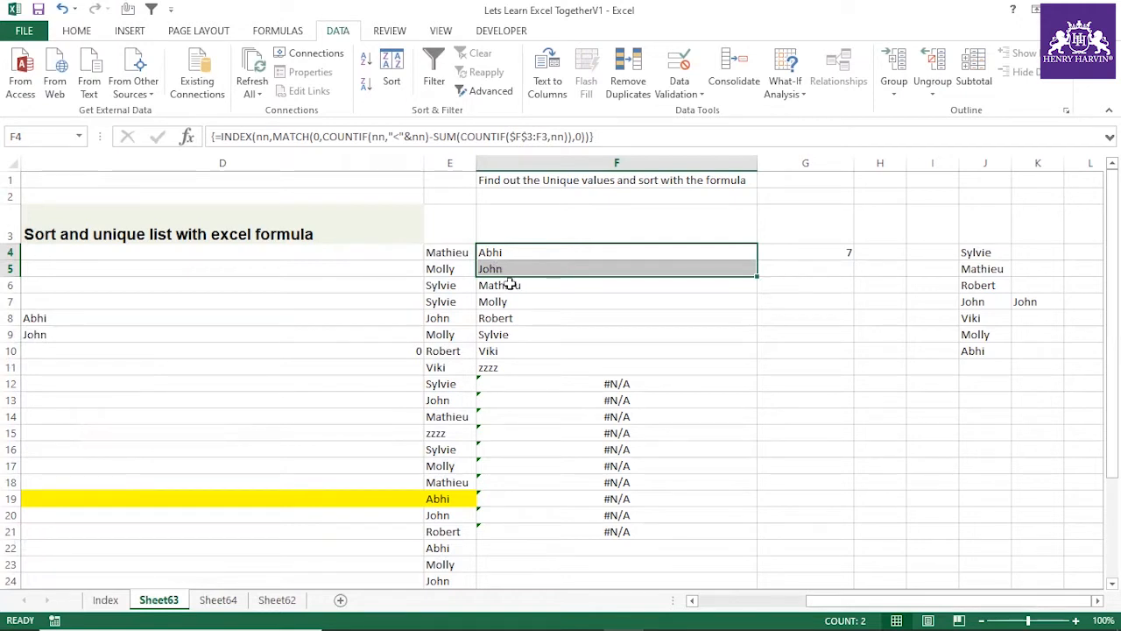
left_click(509, 285)
left_click(511, 255)
left_click_drag(512, 255, 492, 335)
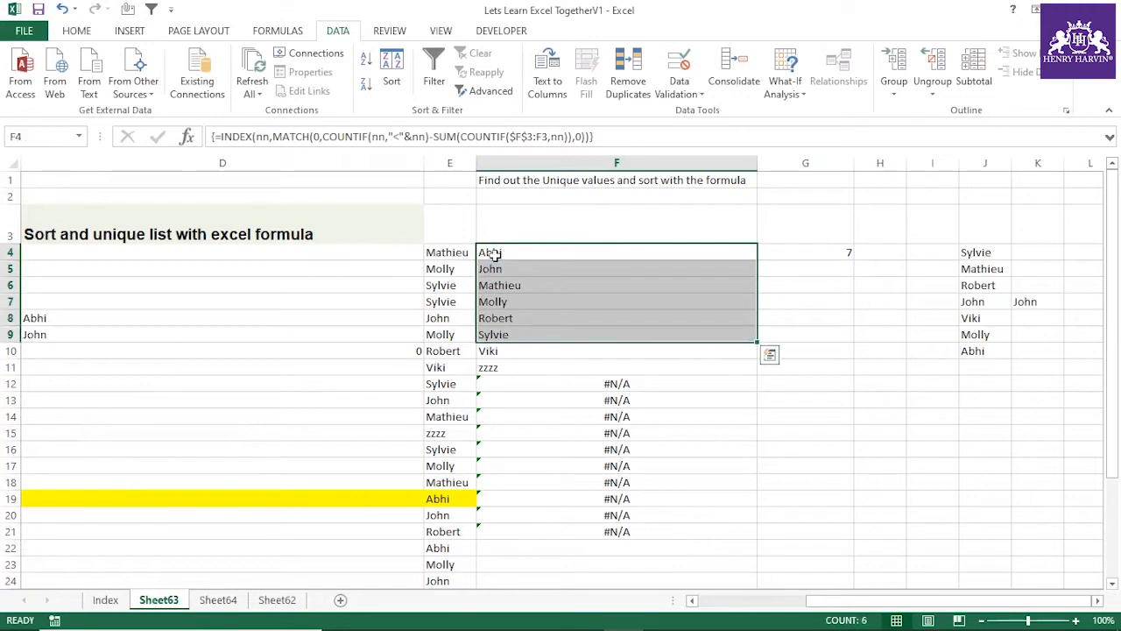
left_click_drag(504, 254, 510, 282)
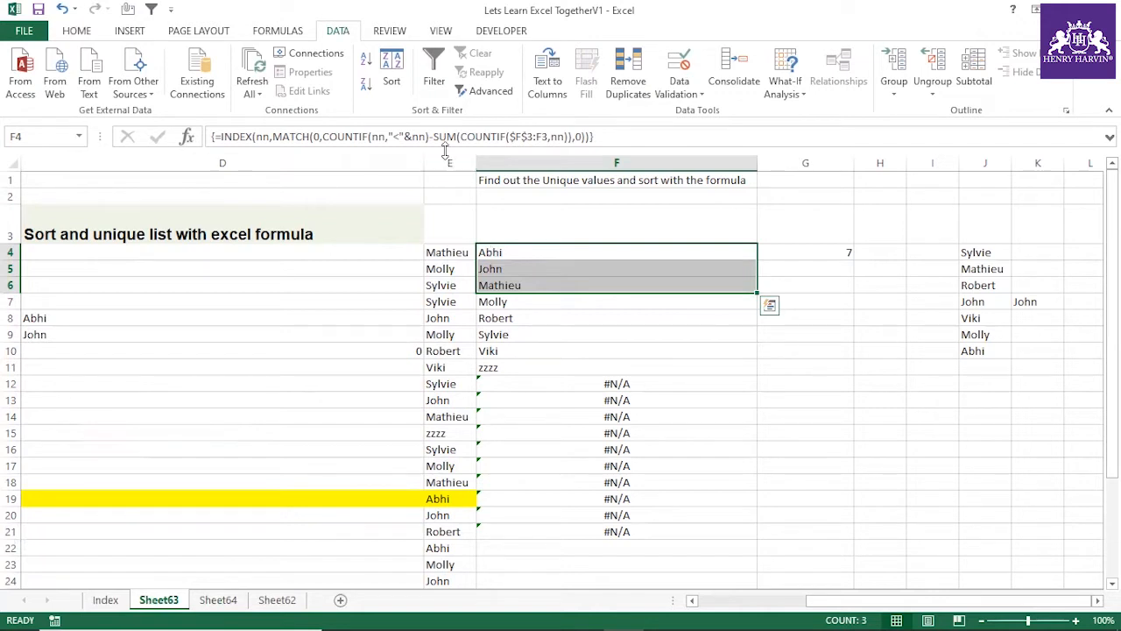
left_click(500, 252)
left_click_drag(502, 270, 501, 277)
Step: Examine the subtraction and the MATCH lookup value 0 in F4's formula, re-entering it as an array formula
left_click(430, 138)
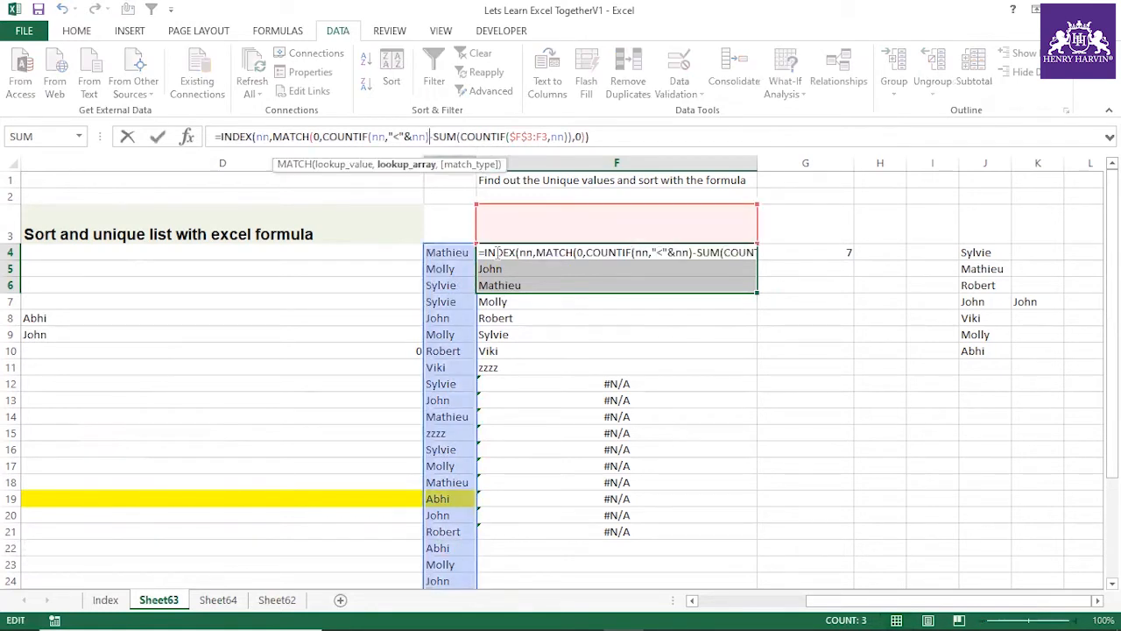
key("ctrl+shift+Return")
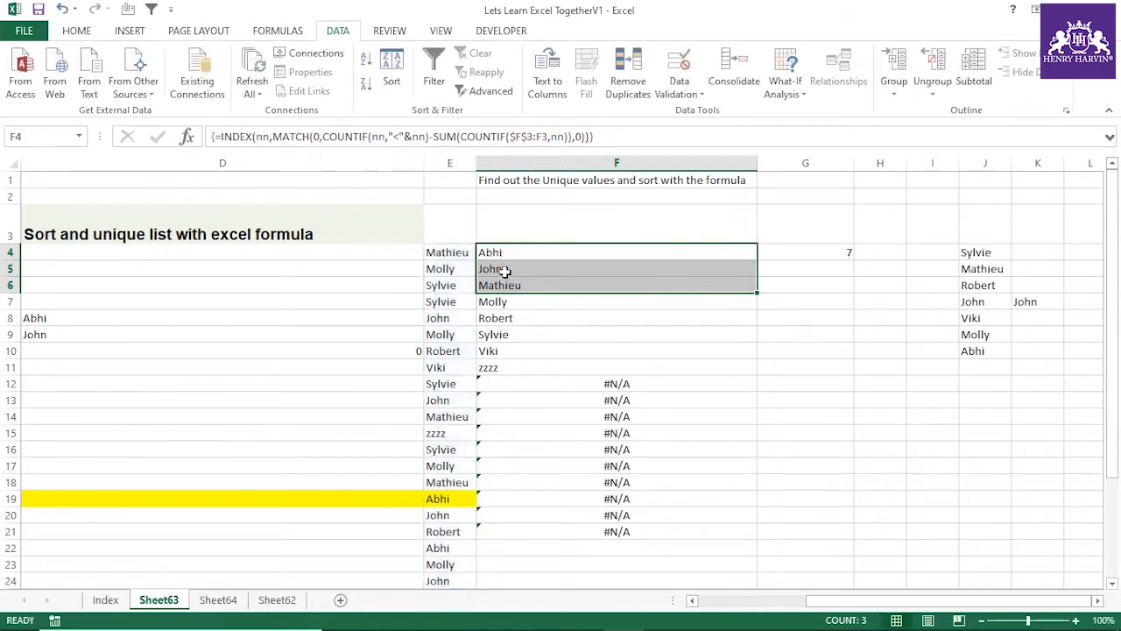
left_click(321, 138)
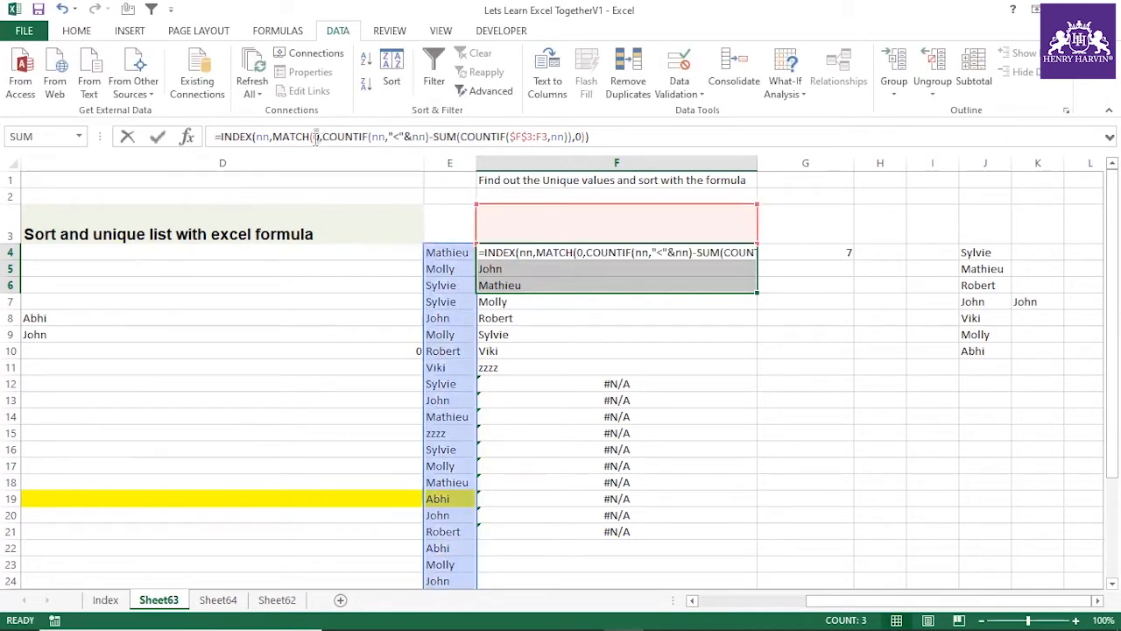
key("ctrl+shift+Return")
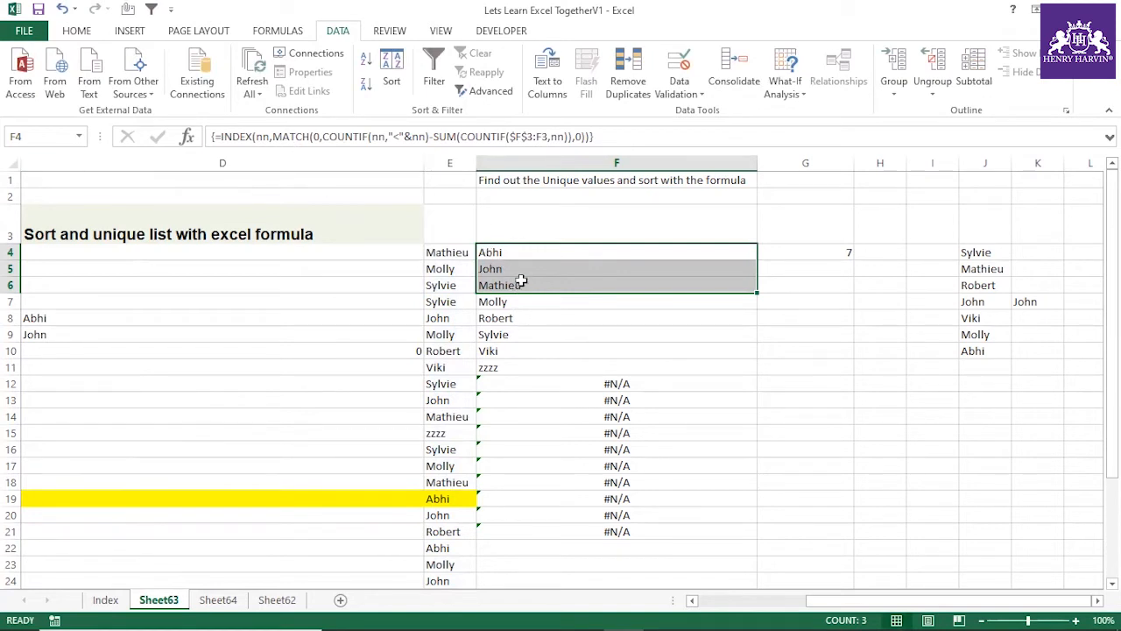
Step: Fill F4's array formula down through F11, and select F6 to show its formula
left_click(507, 252)
left_click_drag(756, 259, 749, 375)
left_click(538, 292)
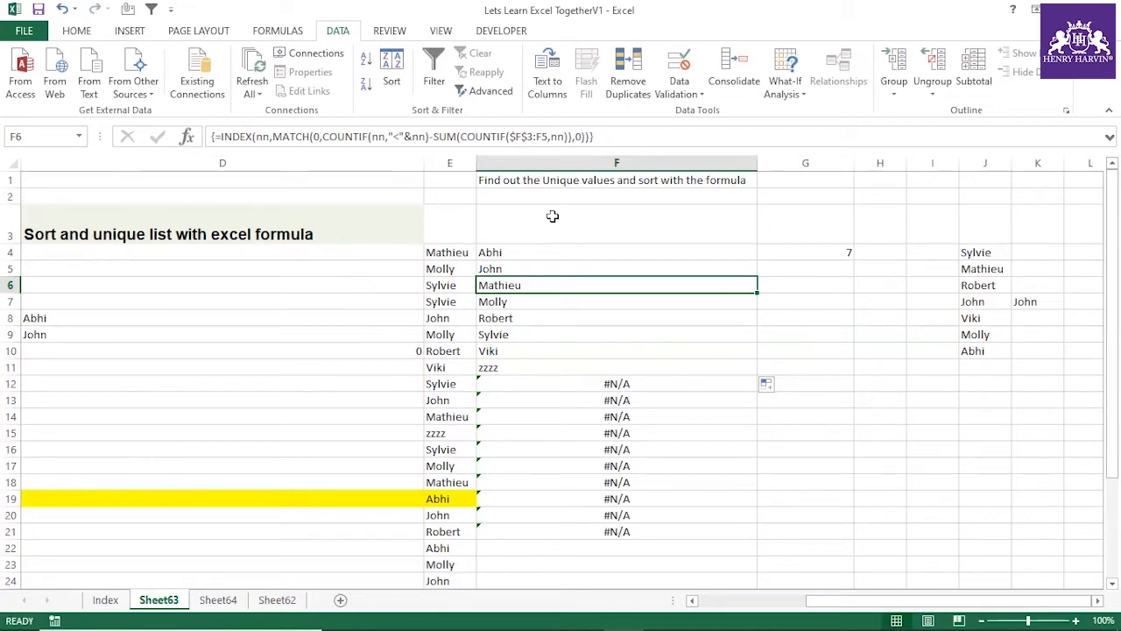
Step: Mark "Sort and unique list with excel formula" as done on the Index sheet with a tick in L95
left_click(534, 266)
left_click(110, 600)
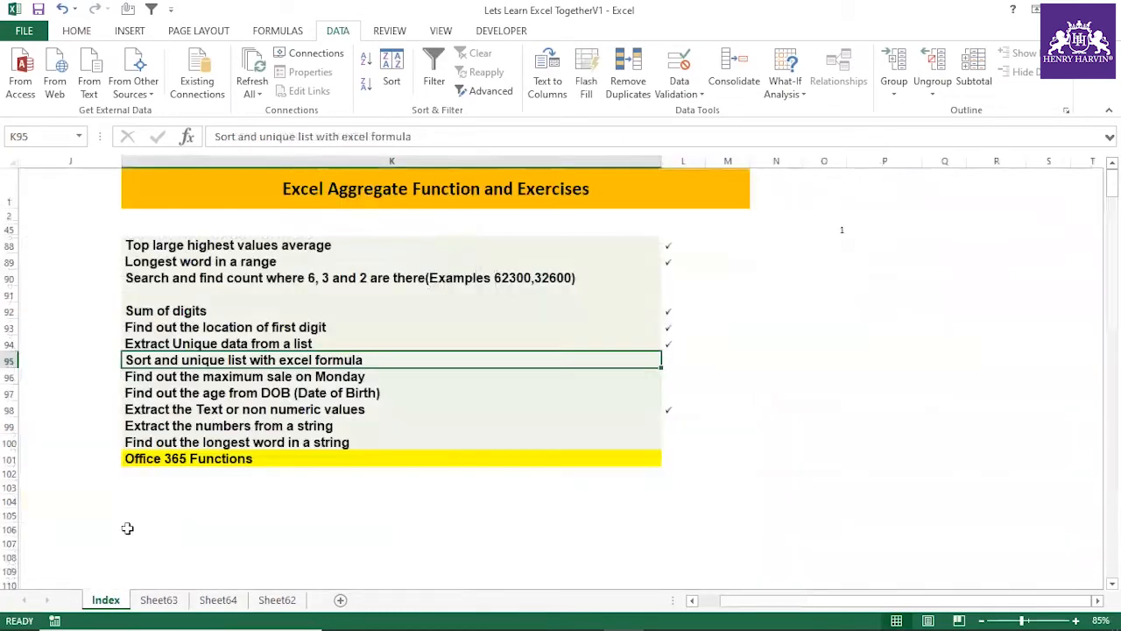
left_click(672, 359)
type("ü")
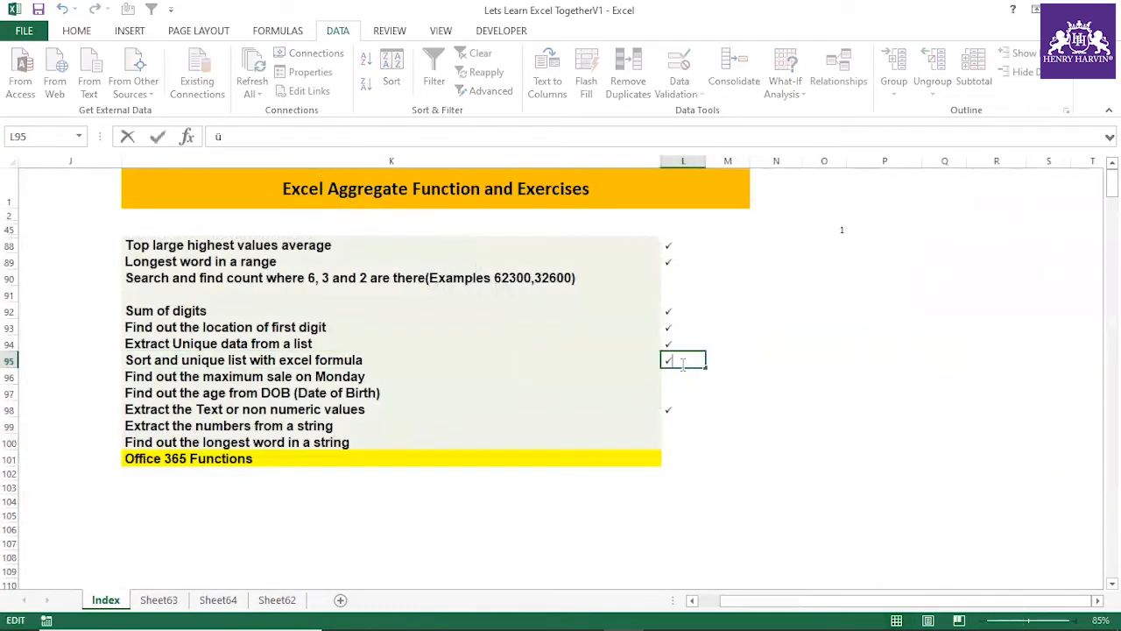
left_click(730, 461)
Step: Copy the heading "Find out the age from DOB (Date of Birth)" from the Index sheet into A1 of a new sheet
left_click(246, 391)
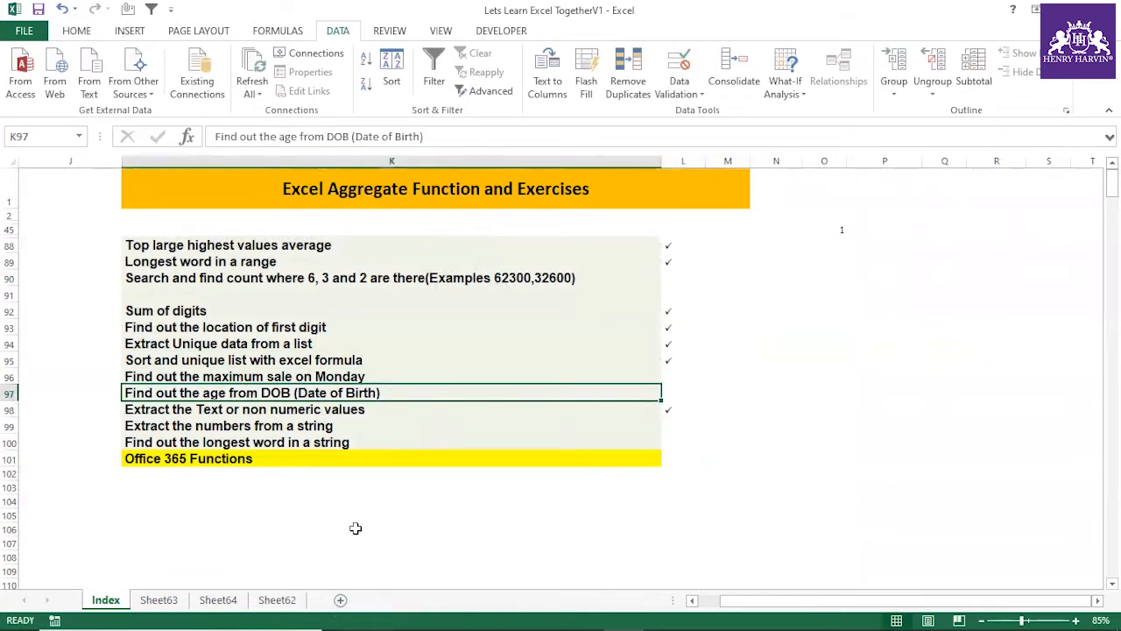
key("ctrl+c")
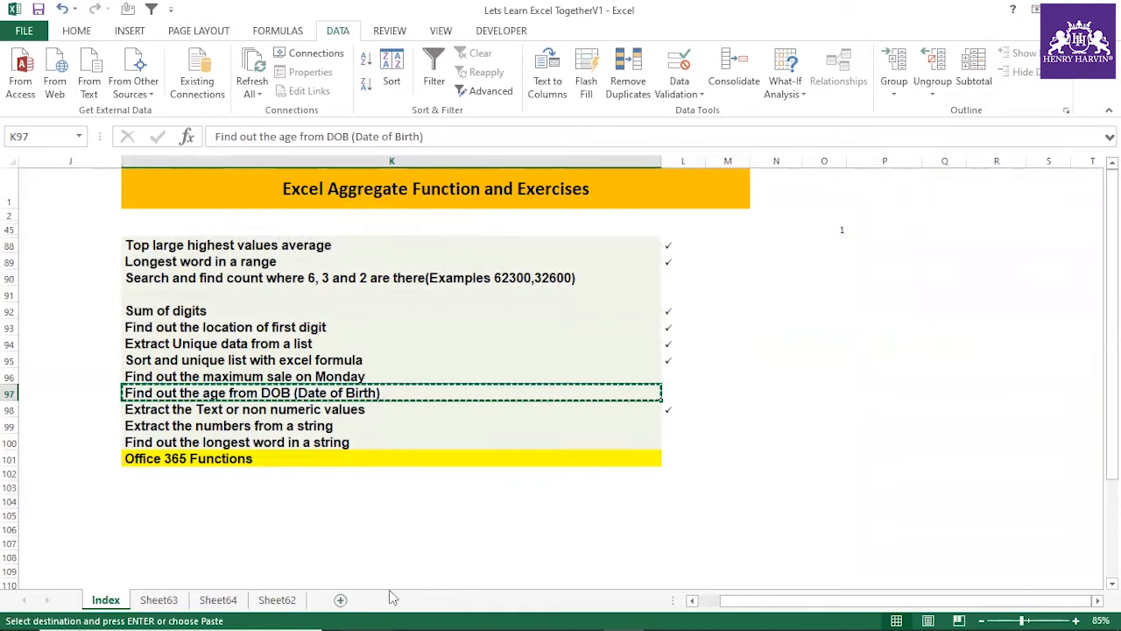
left_click(341, 599)
key("ctrl+v")
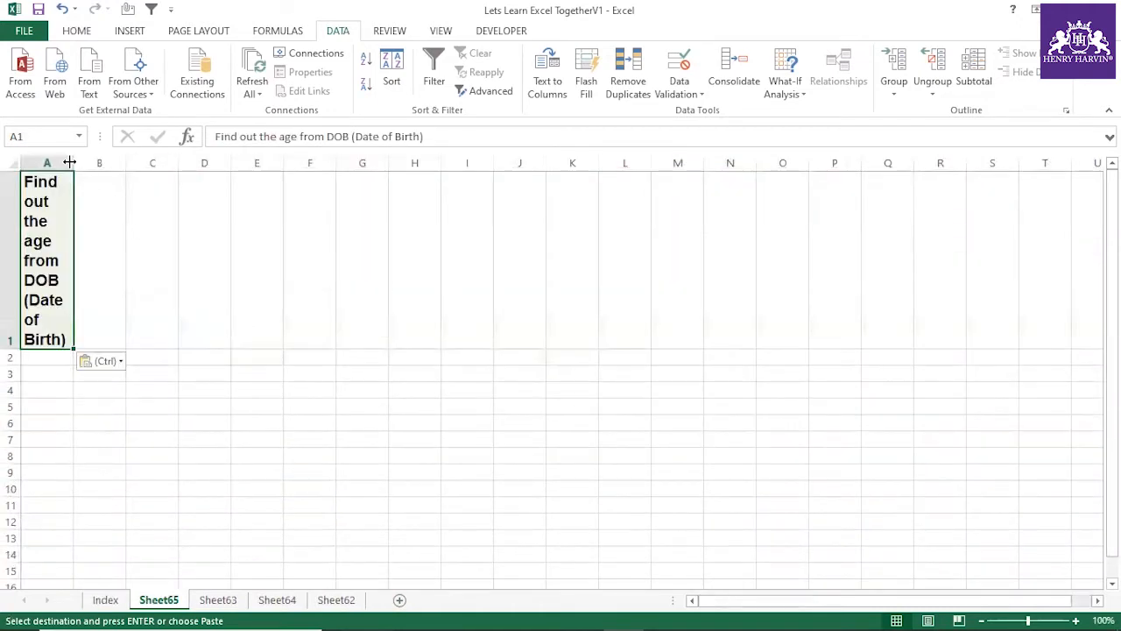
Step: Widen column A until the heading fits on one line, and reduce row 1's height to about 34.50
left_click_drag(73, 163, 284, 163)
left_click_drag(12, 349, 40, 207)
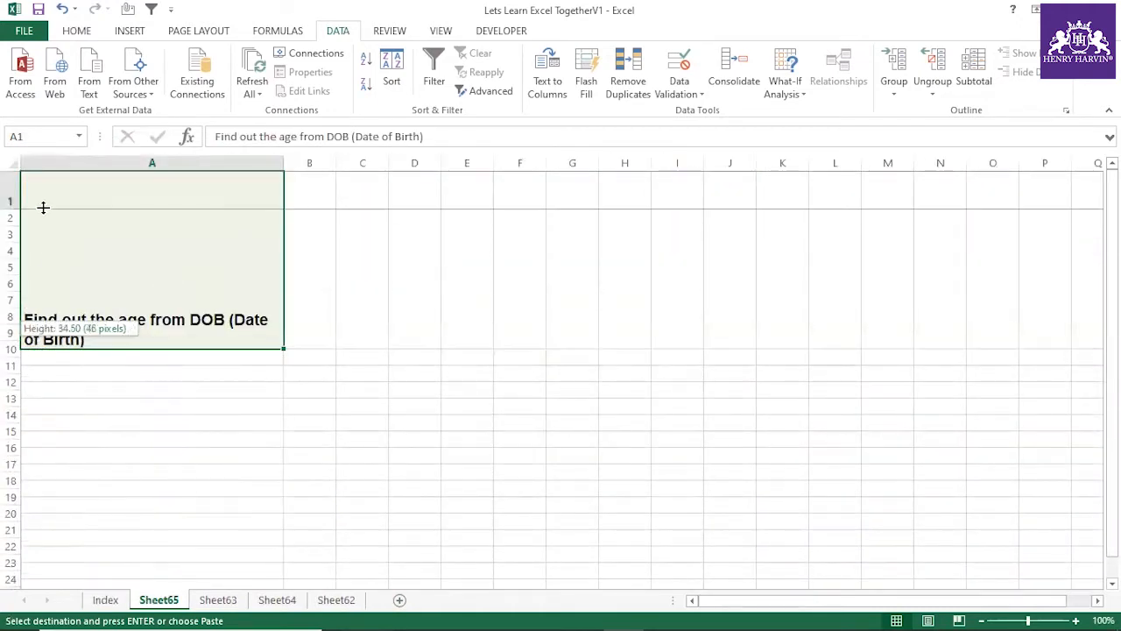
left_click_drag(282, 164, 374, 164)
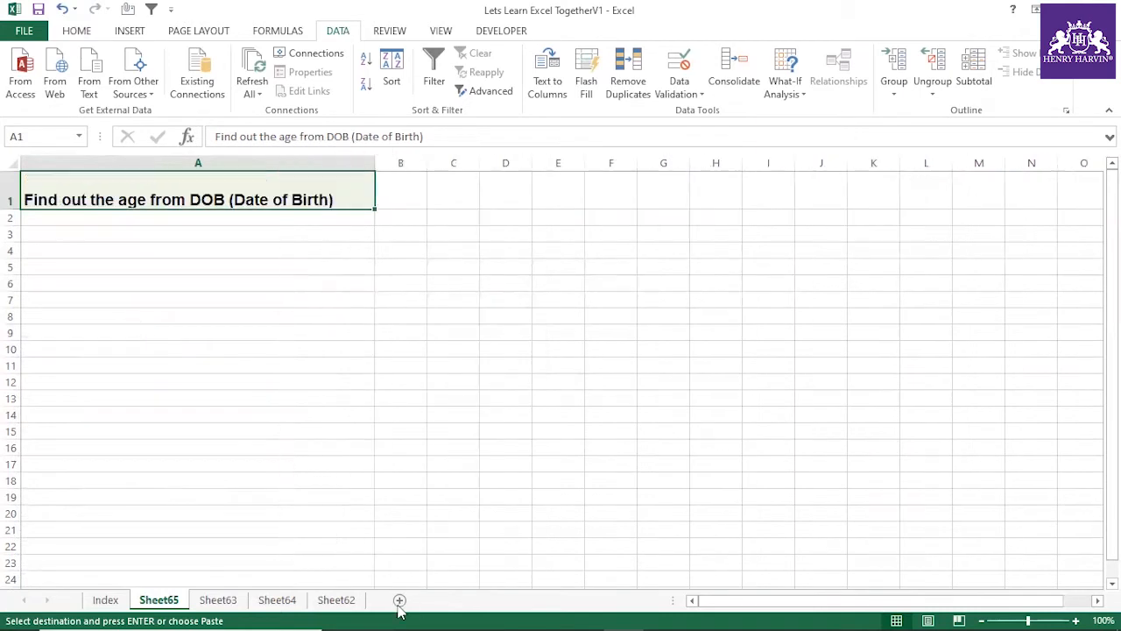
Step: Try a Datediff() formula in A4 of the new sheet
left_click(267, 249)
type("=Da")
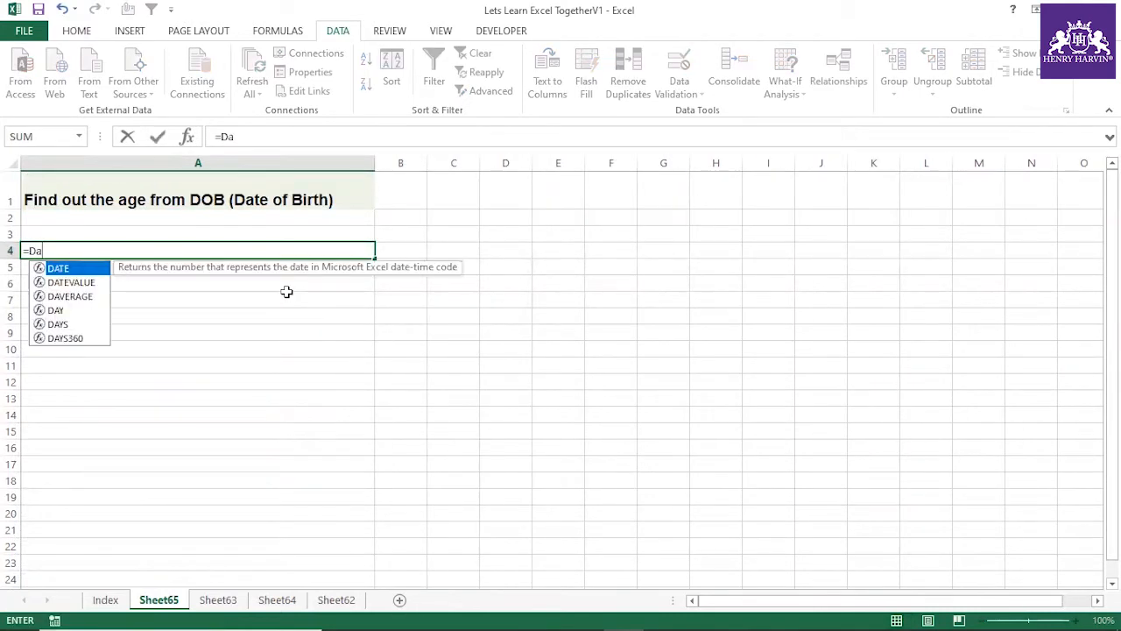
type("teds")
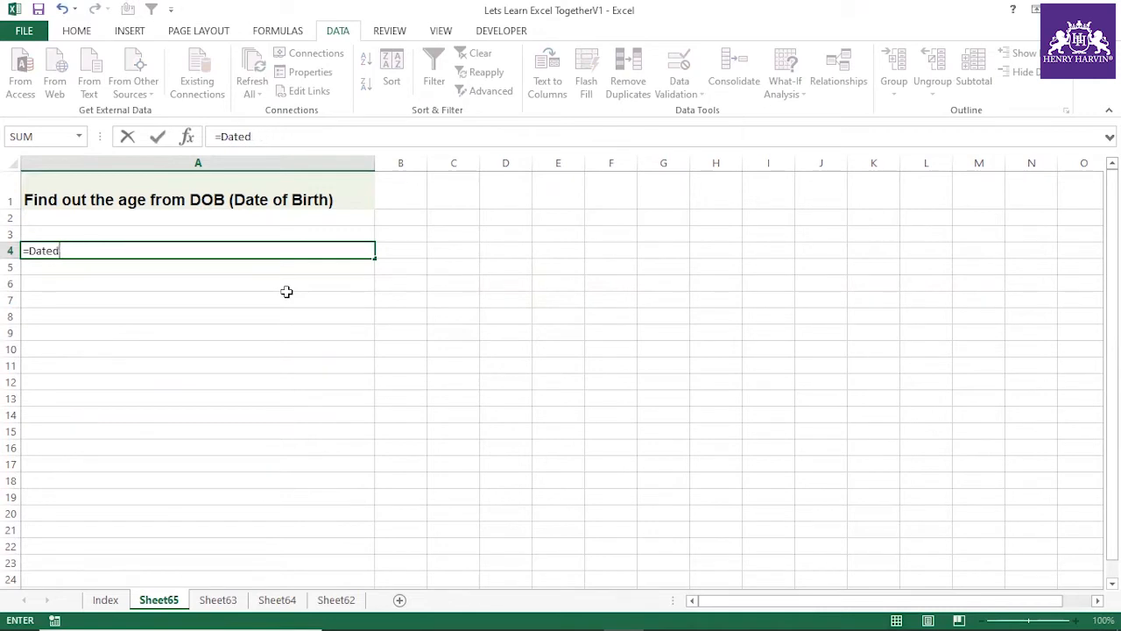
key("BackSpace")
key("BackSpace")
key("BackSpace")
key("BackSpace")
key("BackSpace")
type("Dated")
key("Return")
left_click(288, 250)
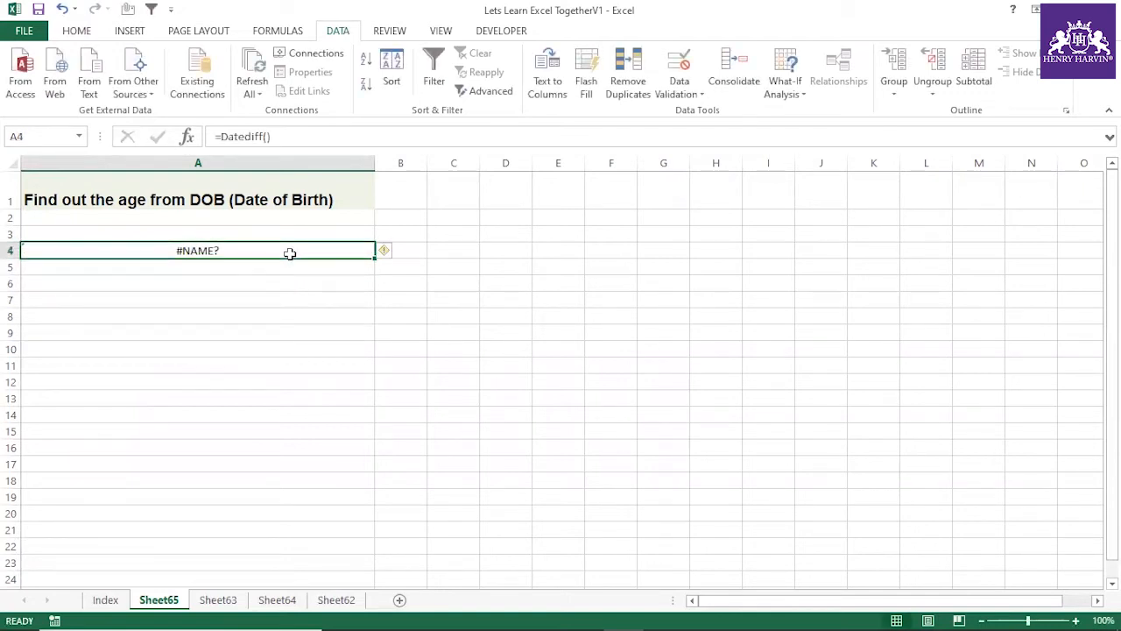
Step: Clear the Datediff formula from A4
left_click_drag(269, 285, 261, 299)
left_click(240, 251)
key("Delete")
left_click_drag(259, 285, 272, 294)
left_click(404, 269)
type("=")
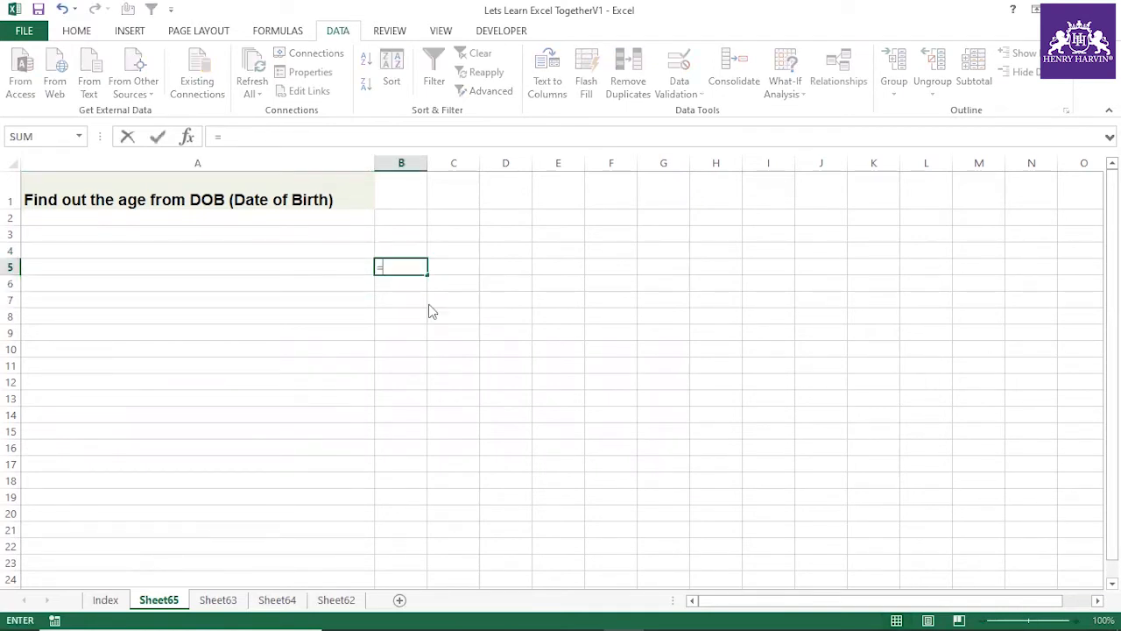
type("Dated")
key("Escape")
key("BackSpace")
key("Escape")
left_click(452, 349)
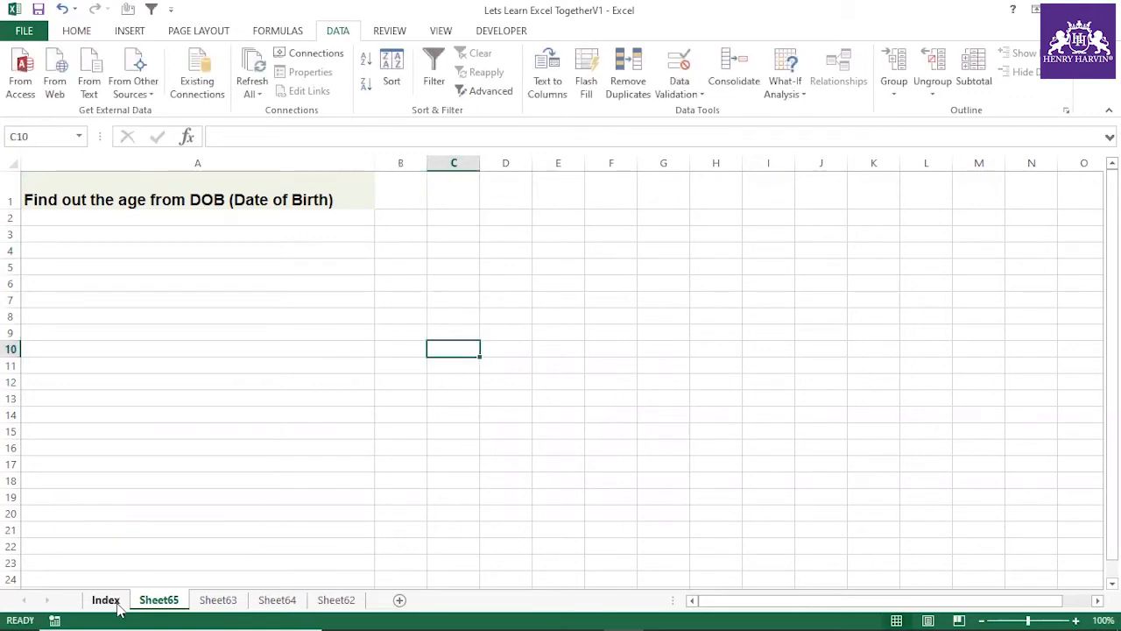
left_click(115, 601)
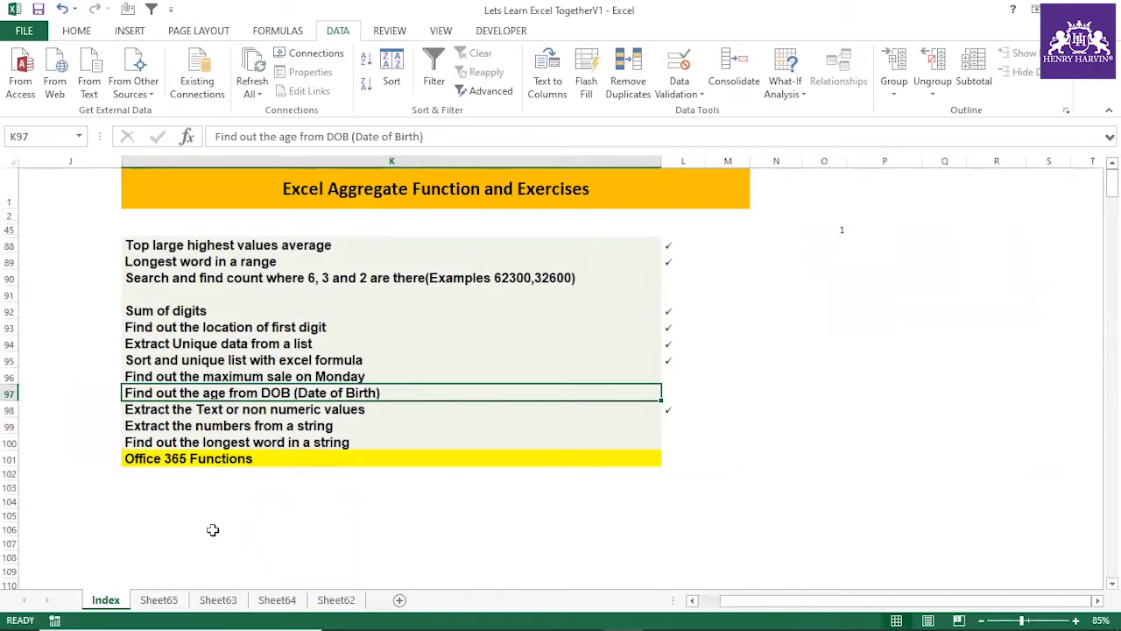
left_click(336, 600)
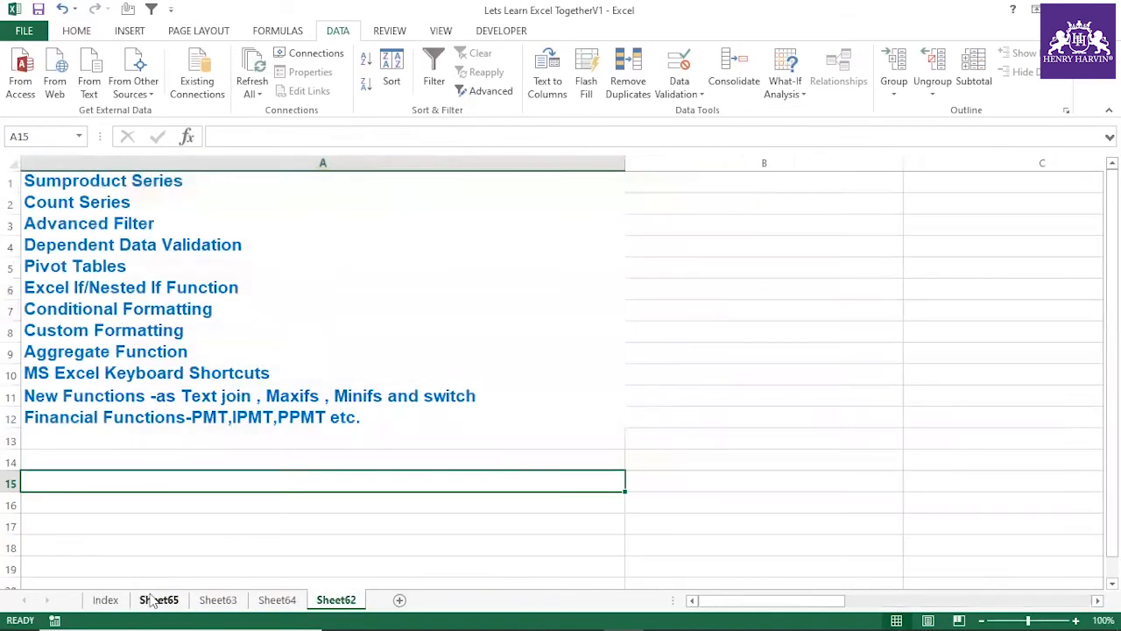
left_click(159, 600)
Step: Enter a date of birth in B3 and format it with the *14 March 2012 date type
left_click(189, 231)
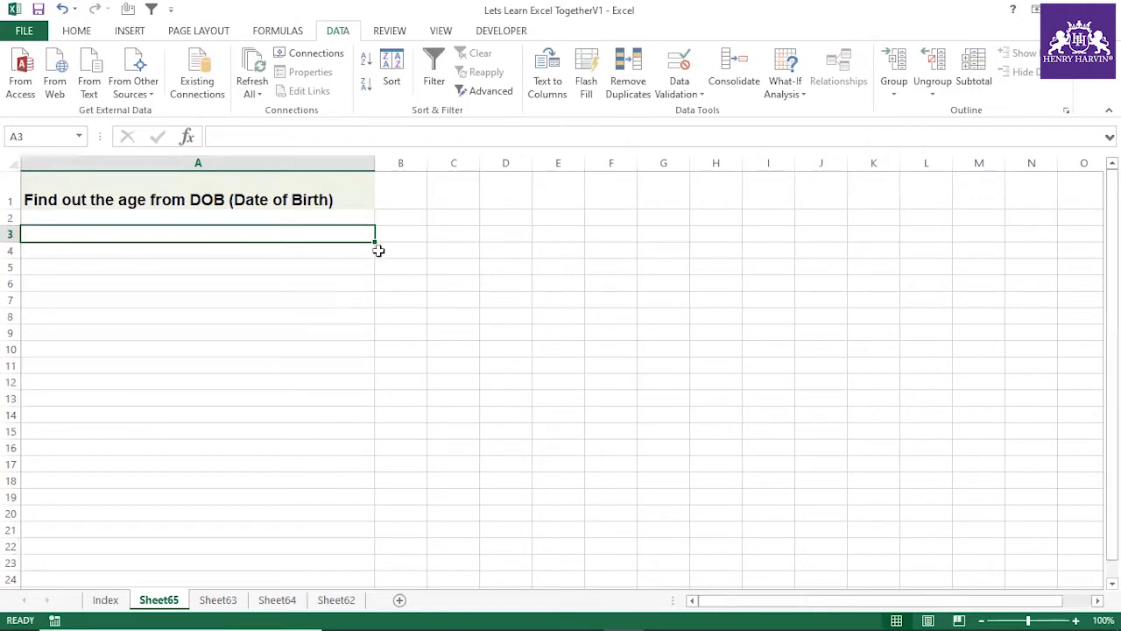
left_click(386, 234)
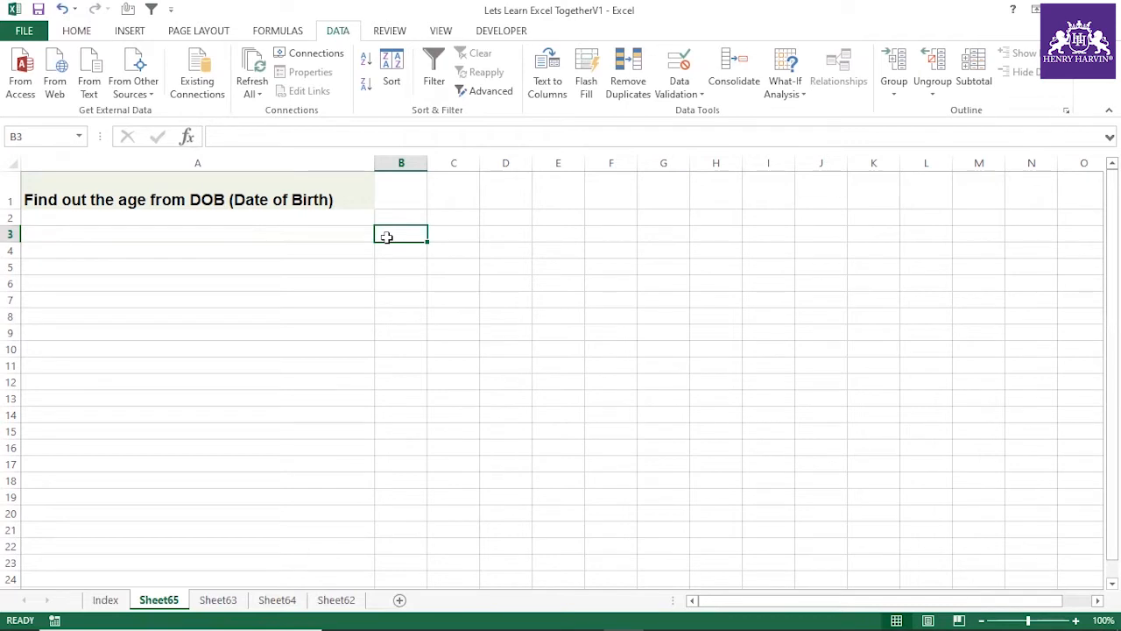
type("09-1988")
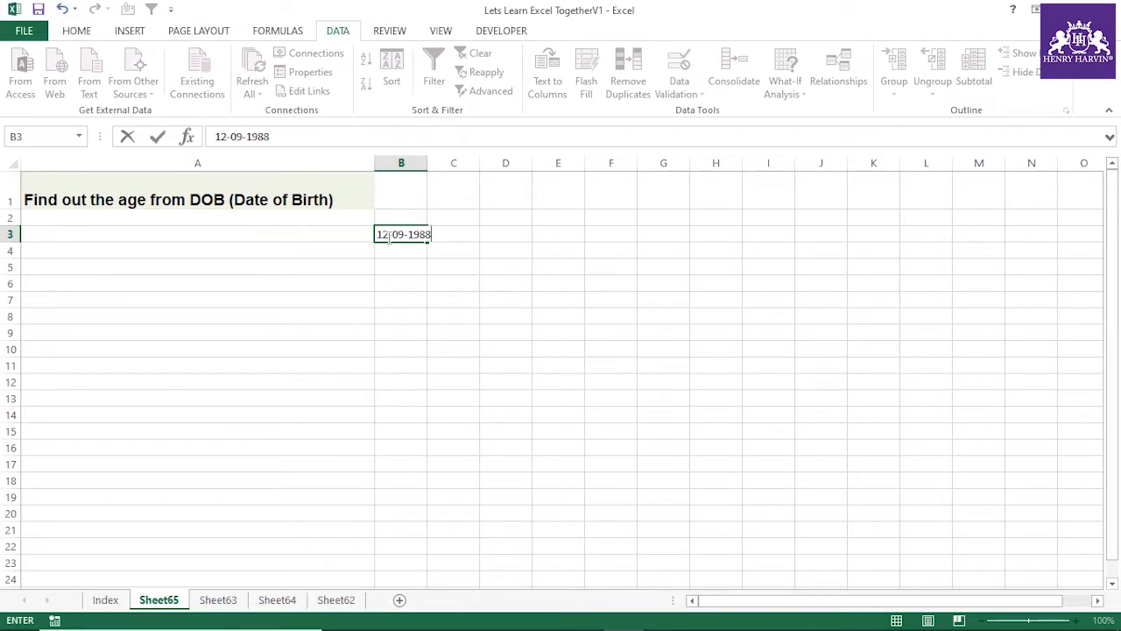
key("Return")
left_click(400, 234)
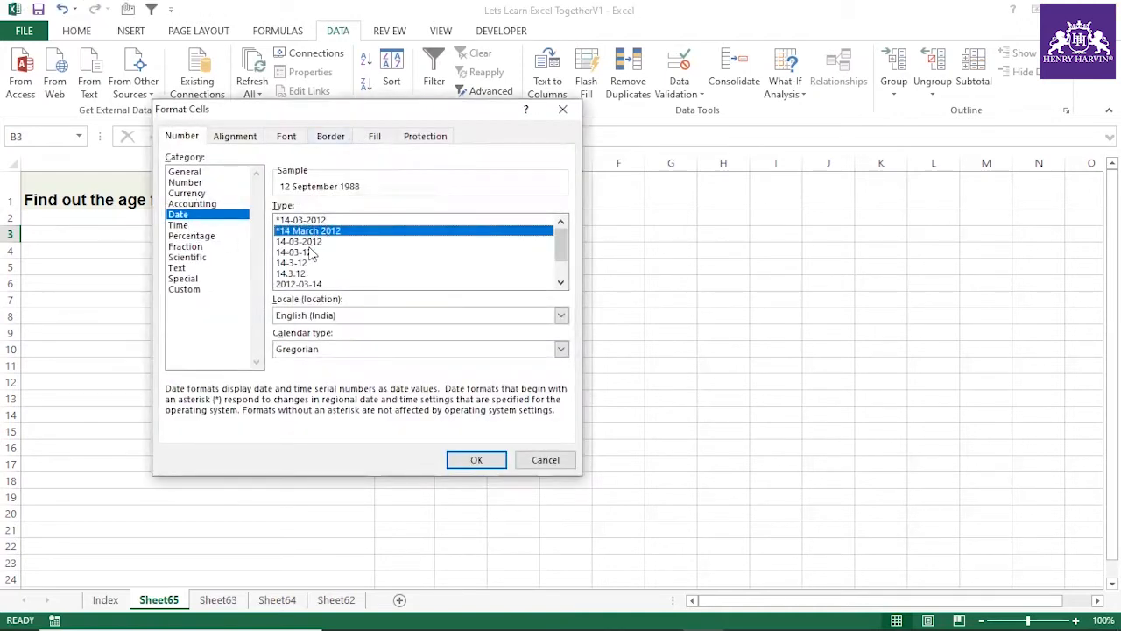
left_click(474, 457)
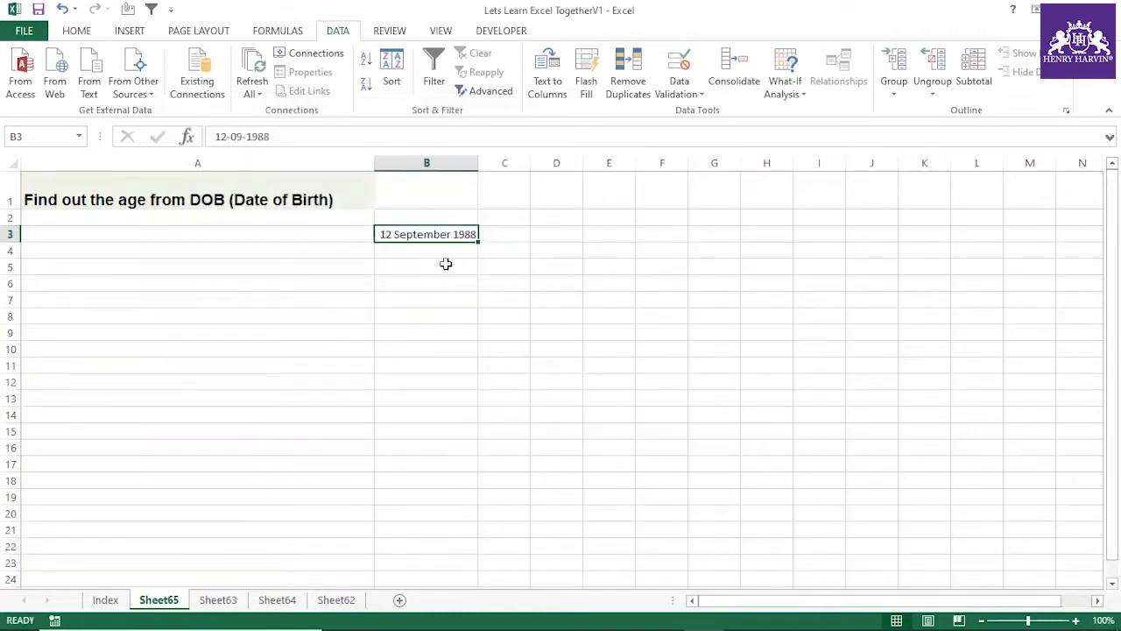
key("Return")
left_click(453, 234)
Step: Widen column C and enter =TODAY()-B3 in C3 to subtract the date of birth from today's date
left_click(480, 166)
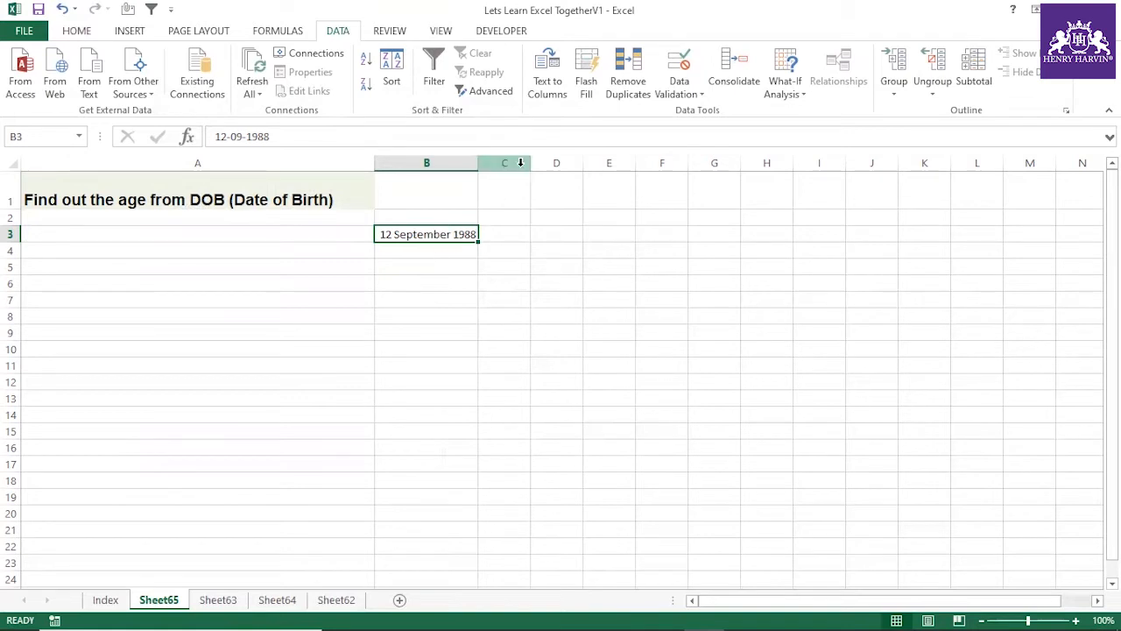
left_click_drag(530, 162, 568, 163)
left_click(508, 229)
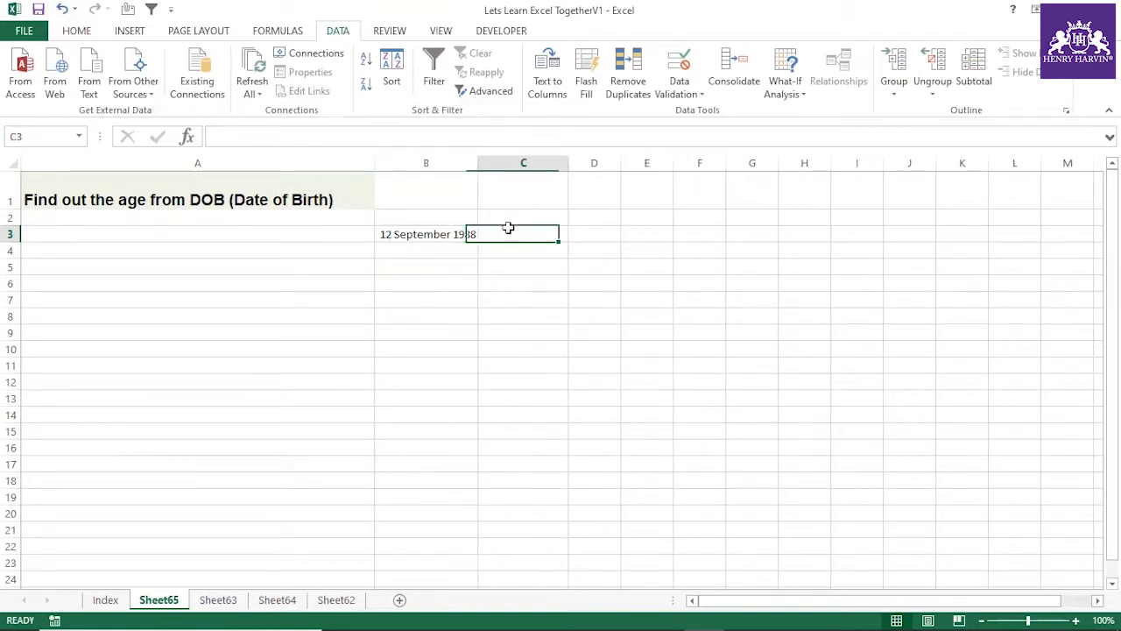
left_click(471, 234)
left_click(498, 236)
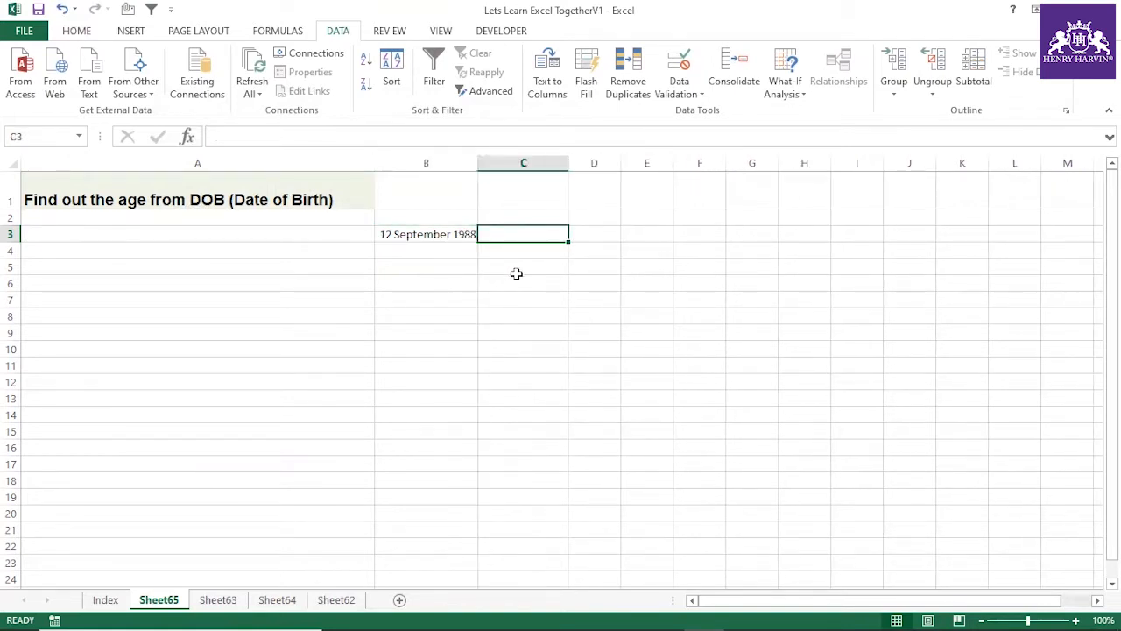
type("=")
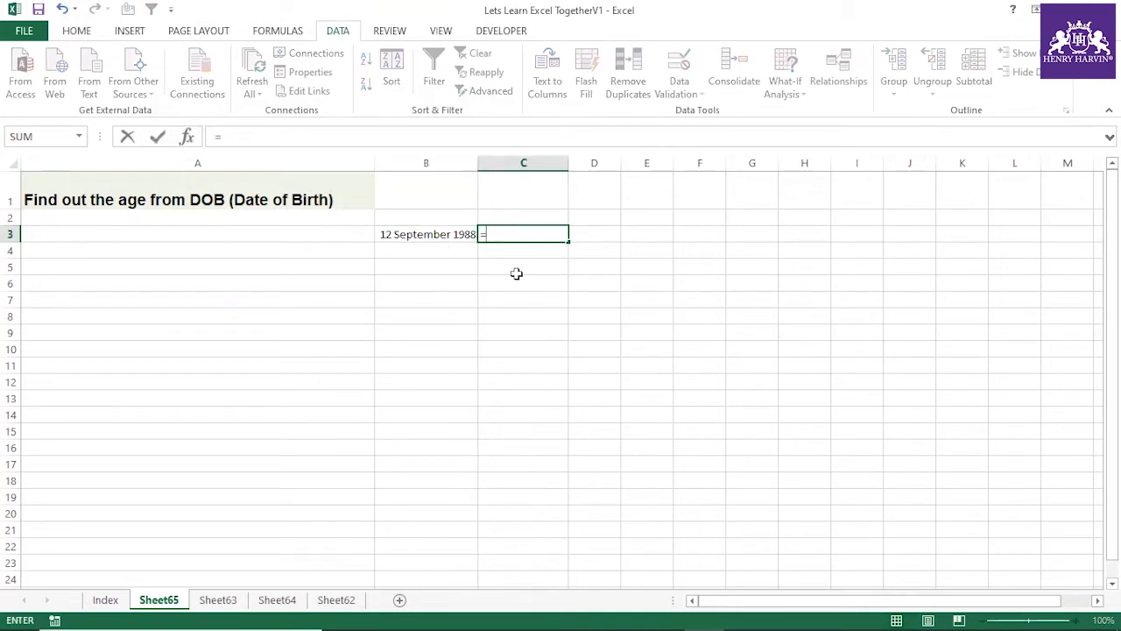
type("Today()")
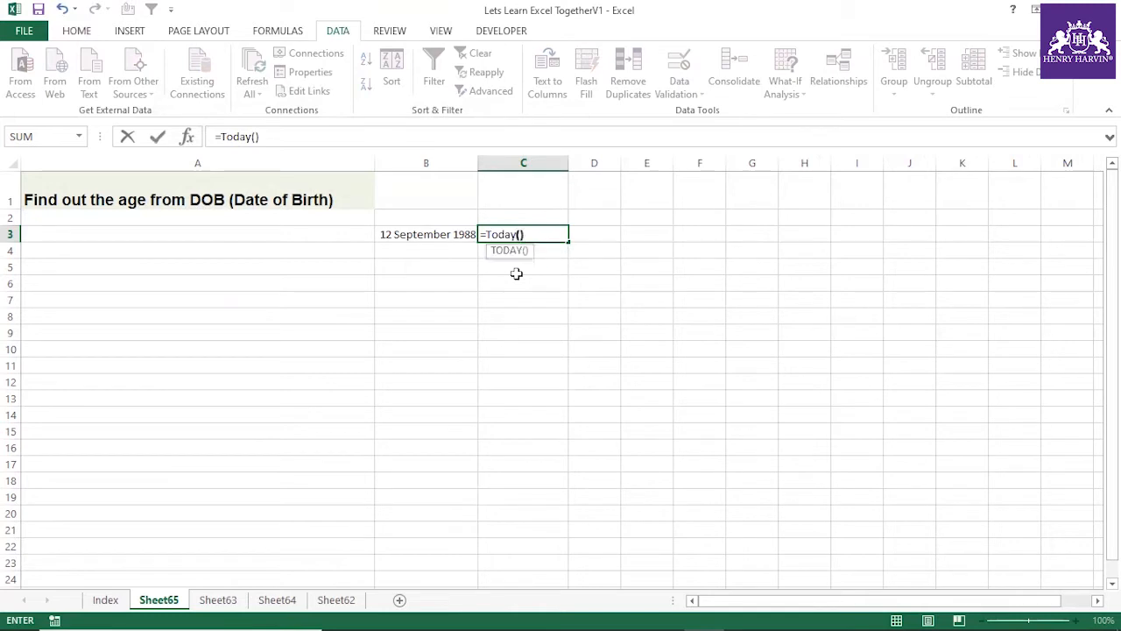
type("-")
left_click(432, 237)
key("Return")
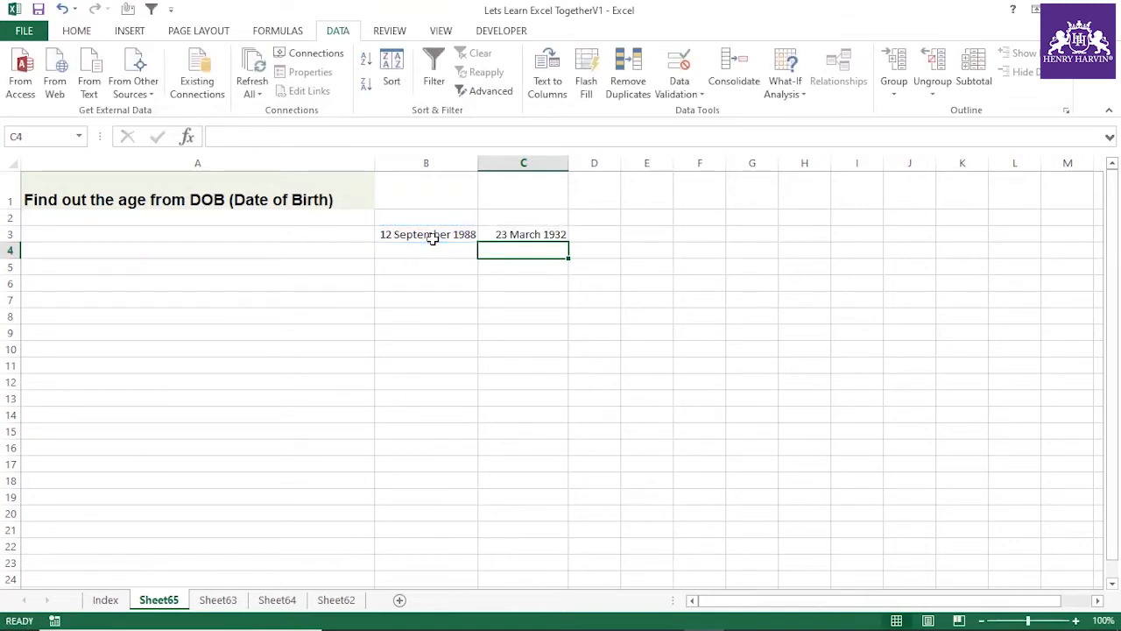
Step: Format C3 as a Number with 0 decimal places
left_click(497, 239)
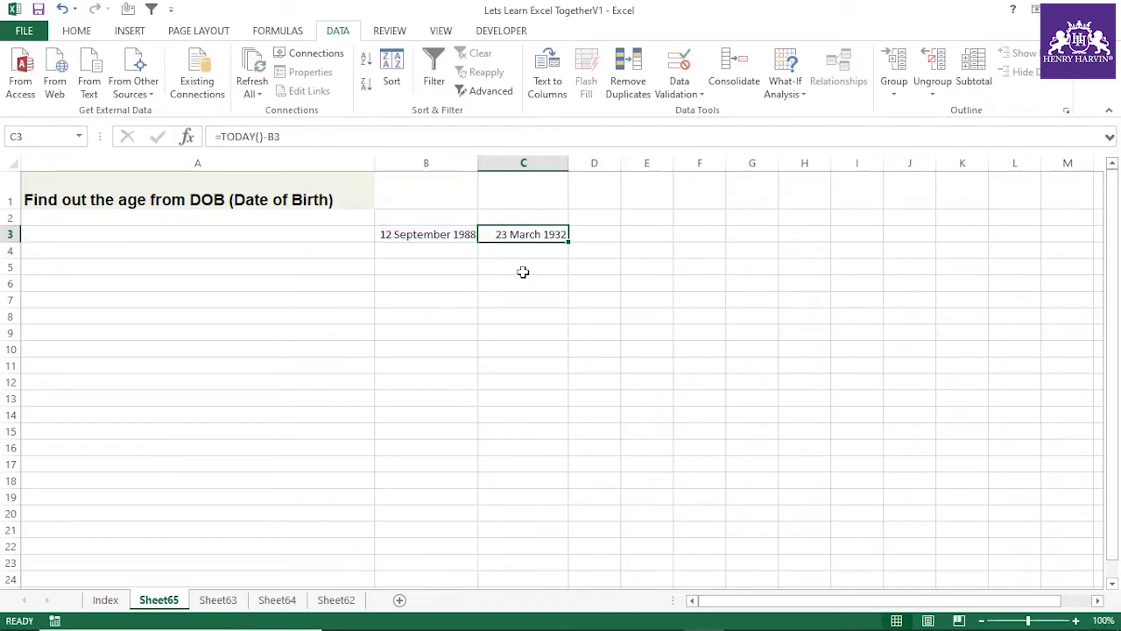
key("ctrl+1")
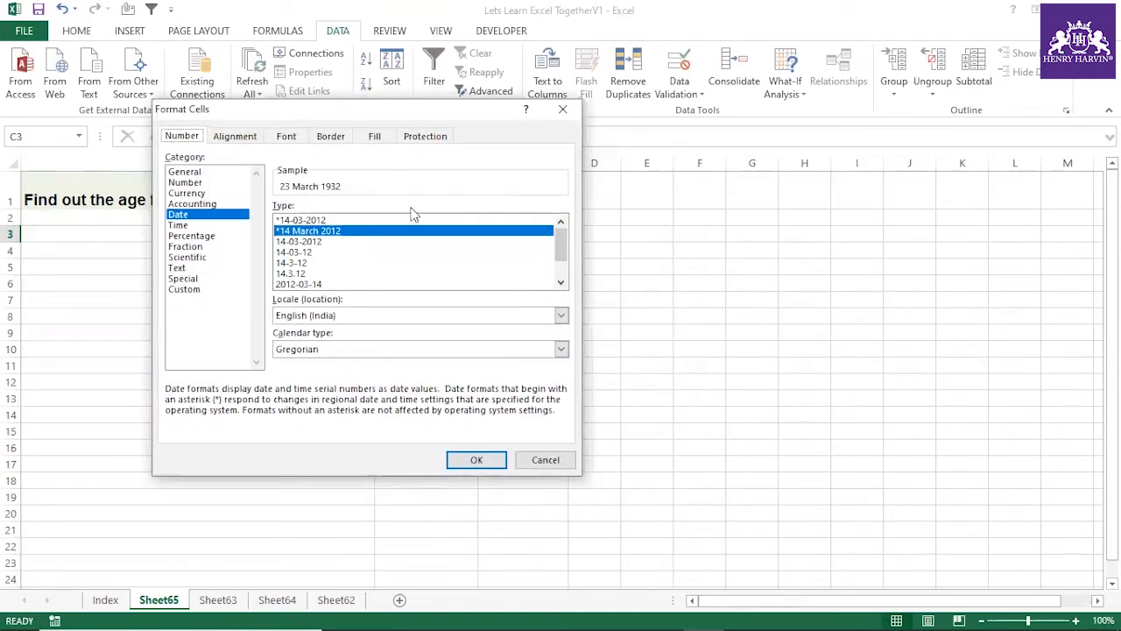
left_click_drag(379, 111, 841, 114)
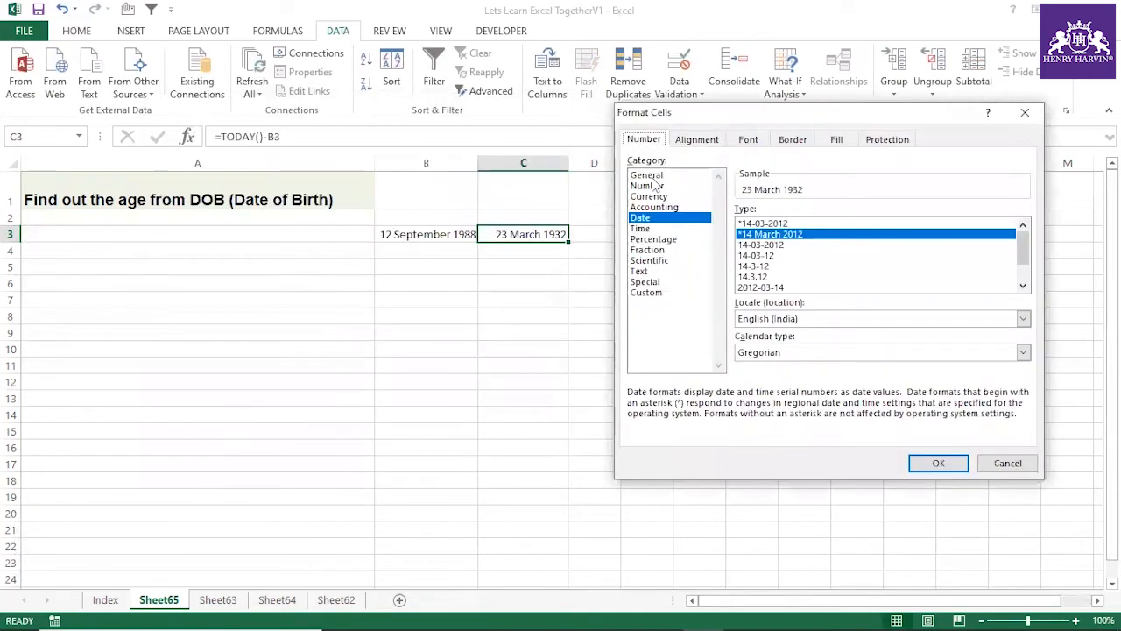
left_click(648, 185)
left_click(847, 214)
left_click(847, 214)
left_click(934, 462)
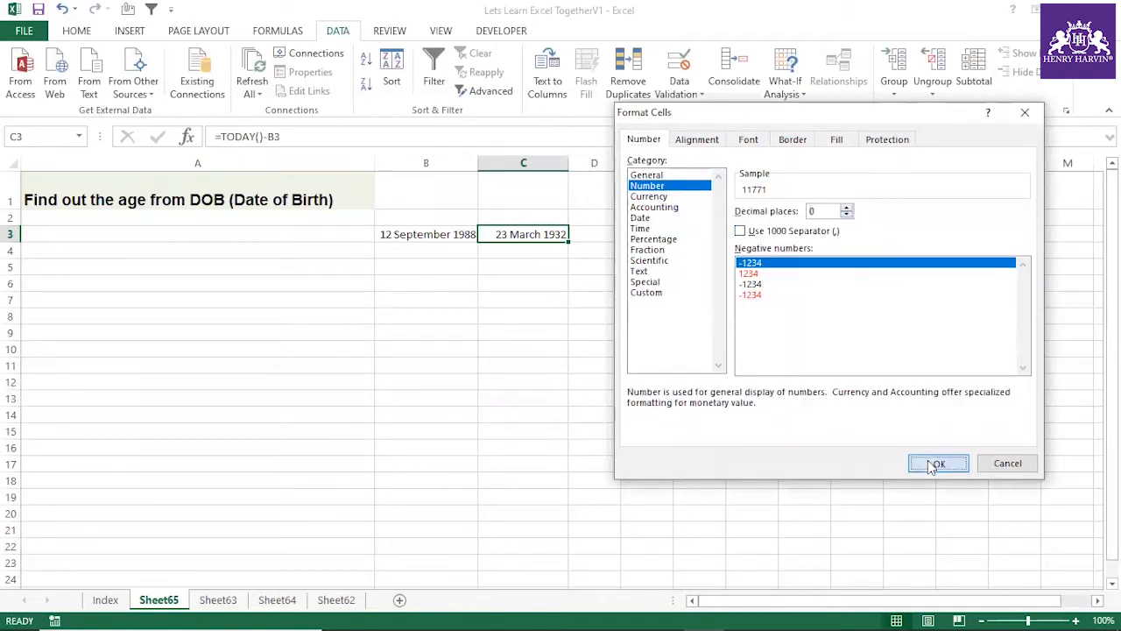
left_click(585, 301)
Step: Change C3's formula to =(TODAY()-B3)/365 to give the age in years
left_click(551, 237)
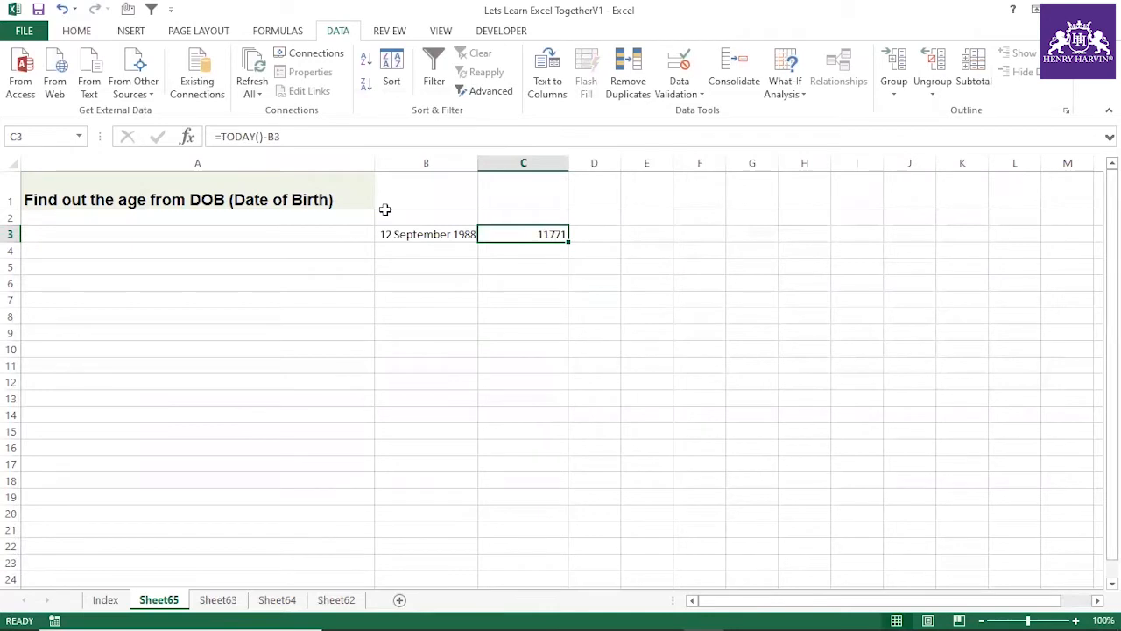
left_click(309, 139)
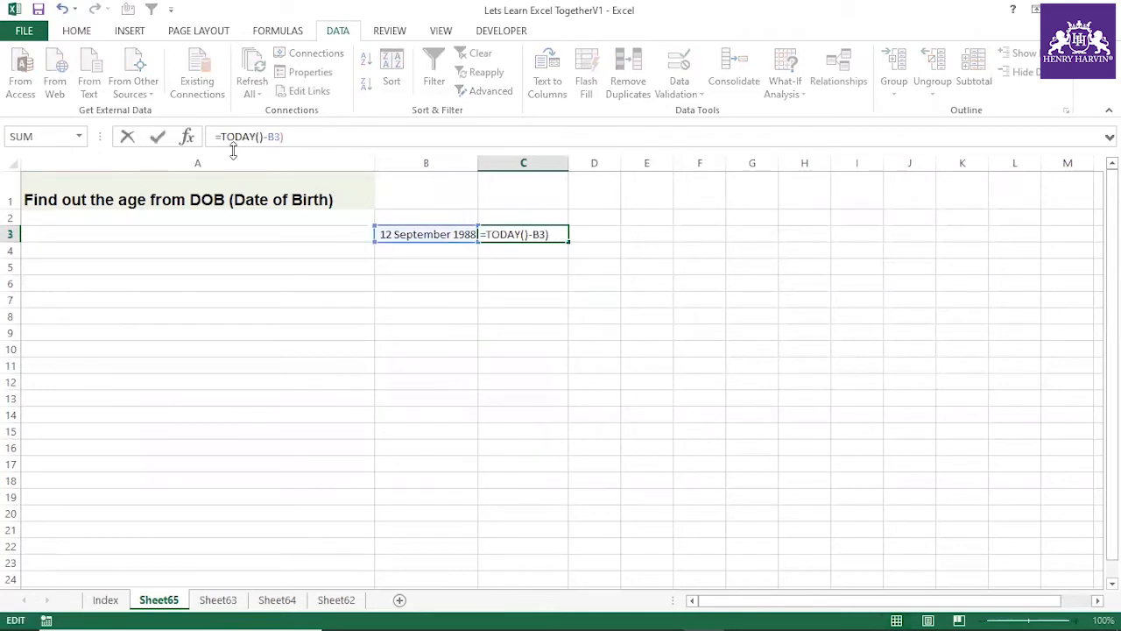
type("(")
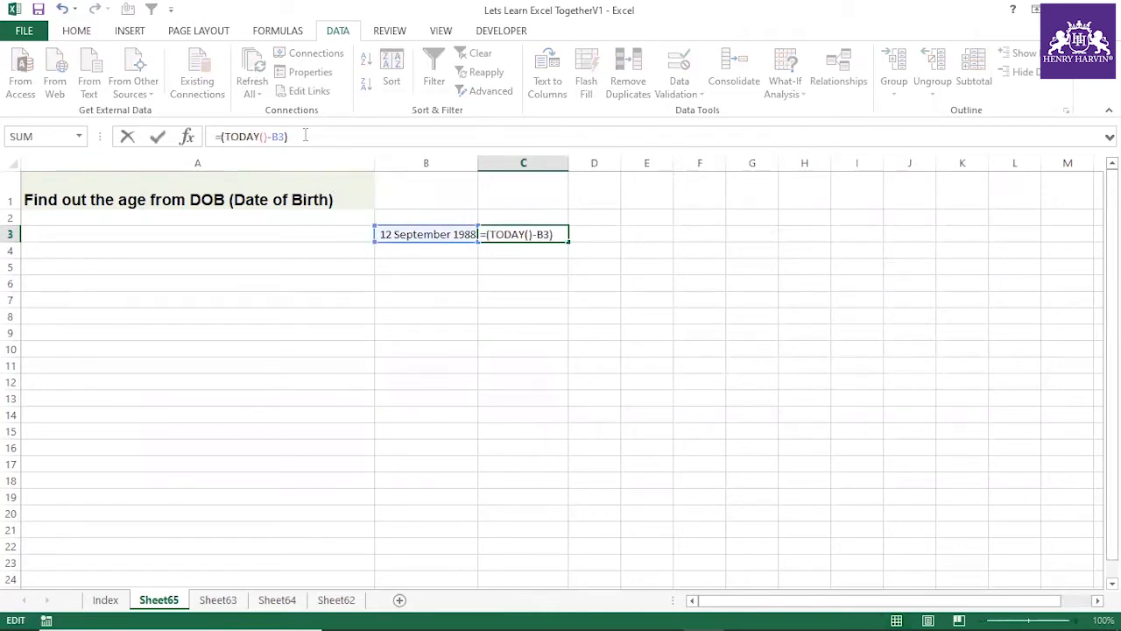
type("365")
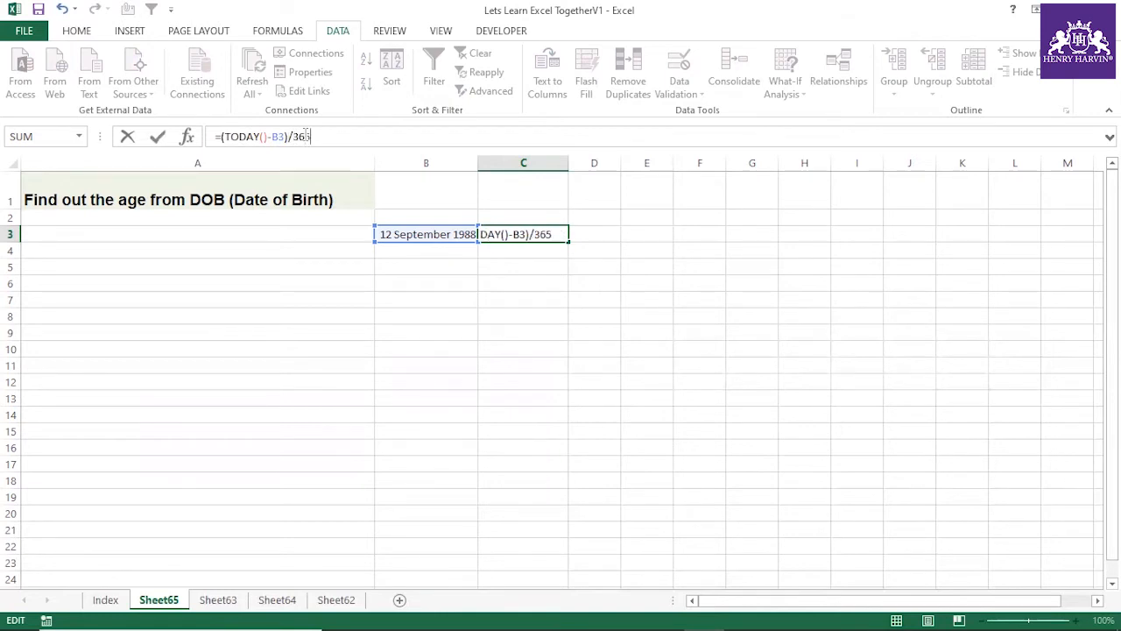
key("Return")
left_click(561, 233)
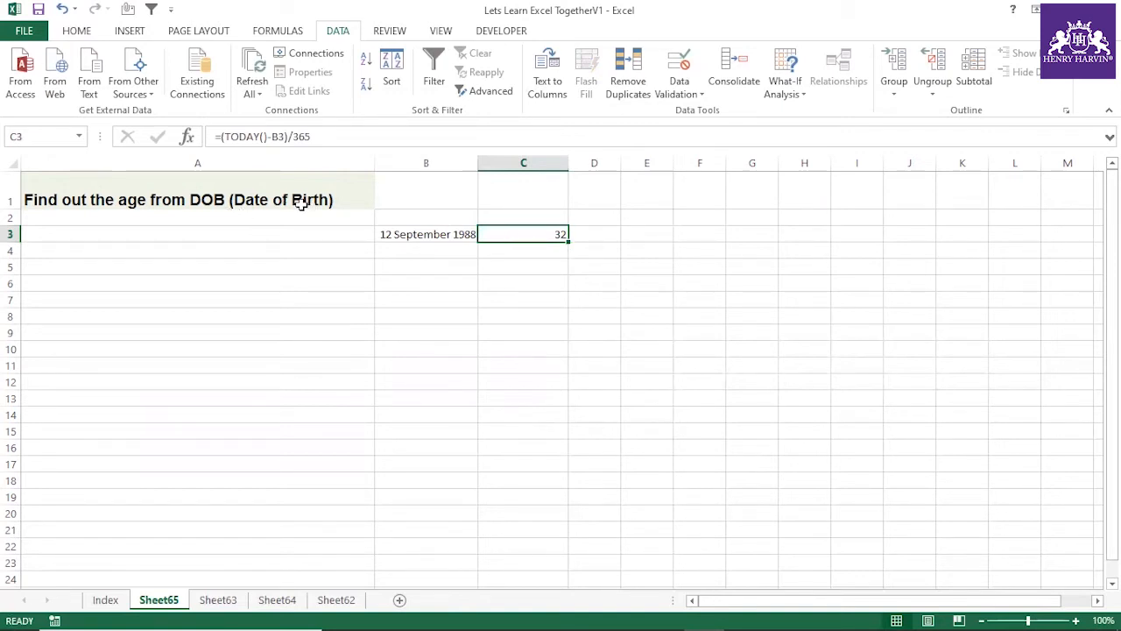
left_click(444, 233)
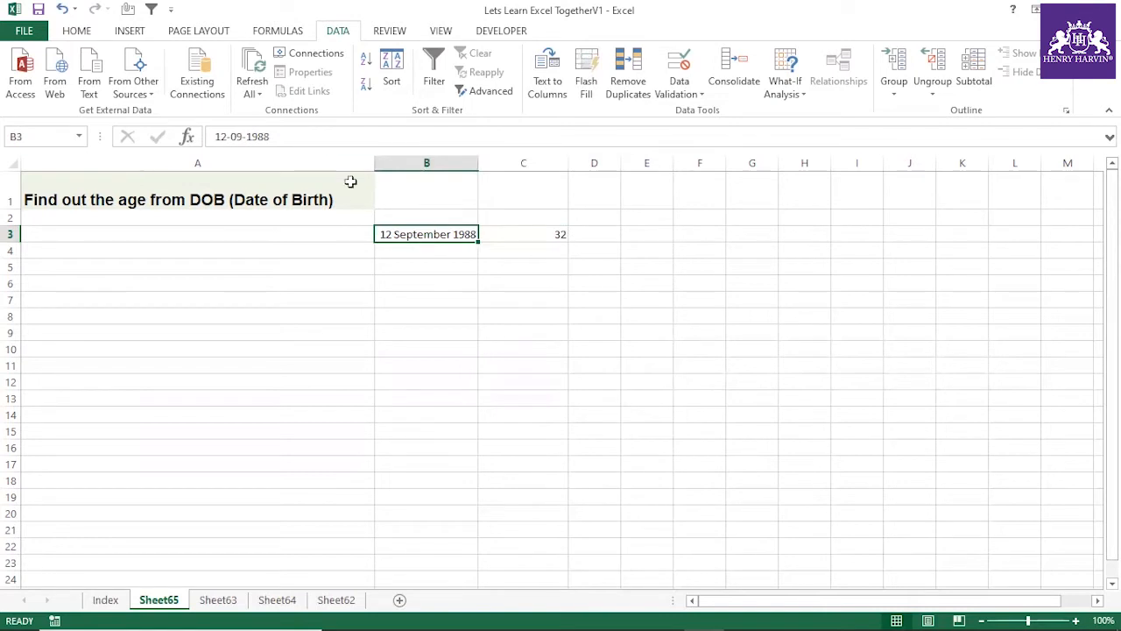
Step: Change the birth year in B3 and select C3 to check the age formula
left_click(301, 140)
key("BackSpace")
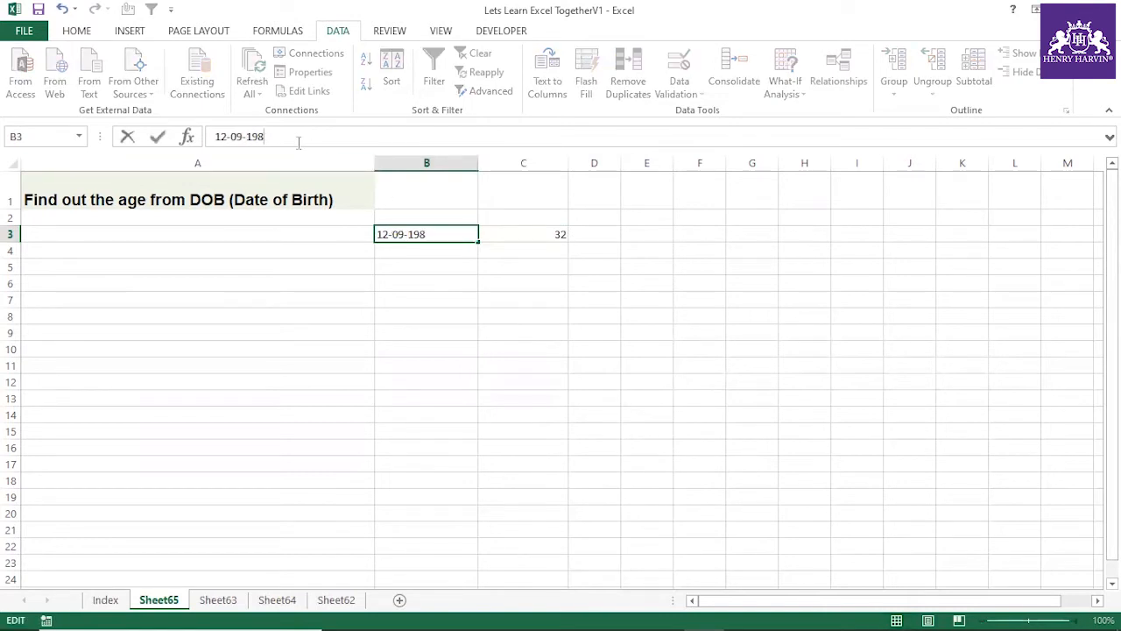
type("4")
left_click(386, 315)
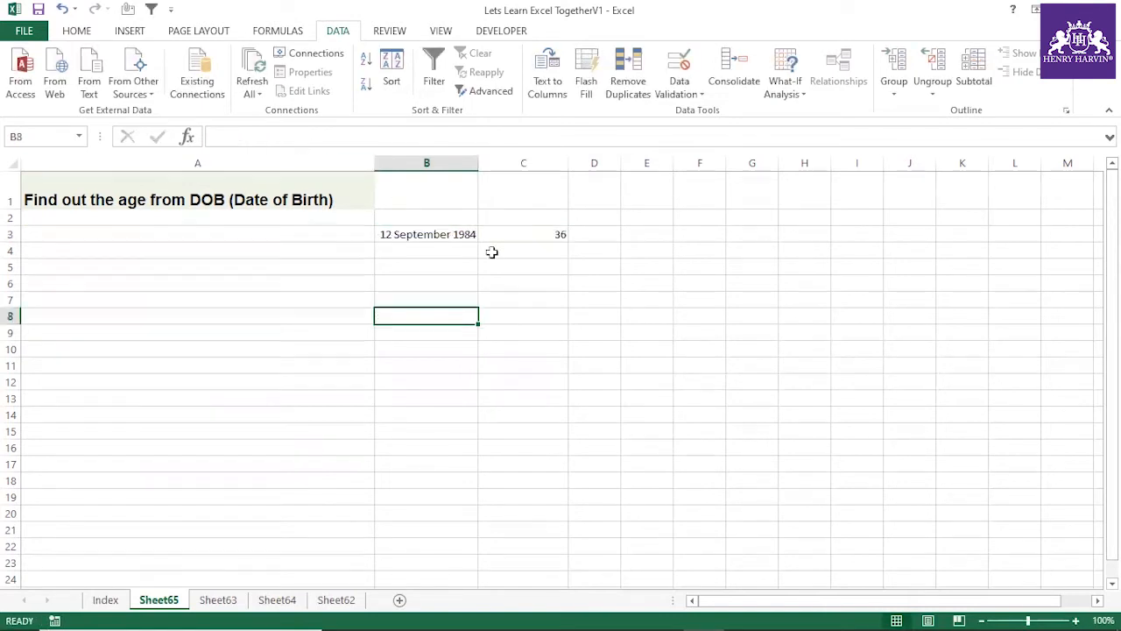
left_click(547, 233)
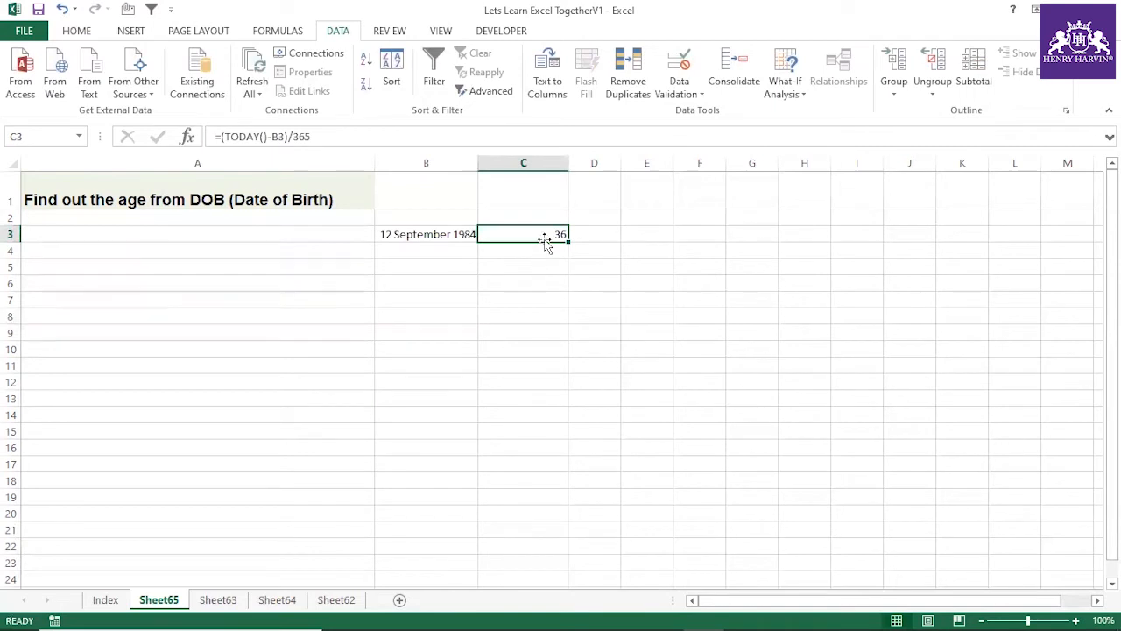
left_click(525, 267)
left_click(543, 230)
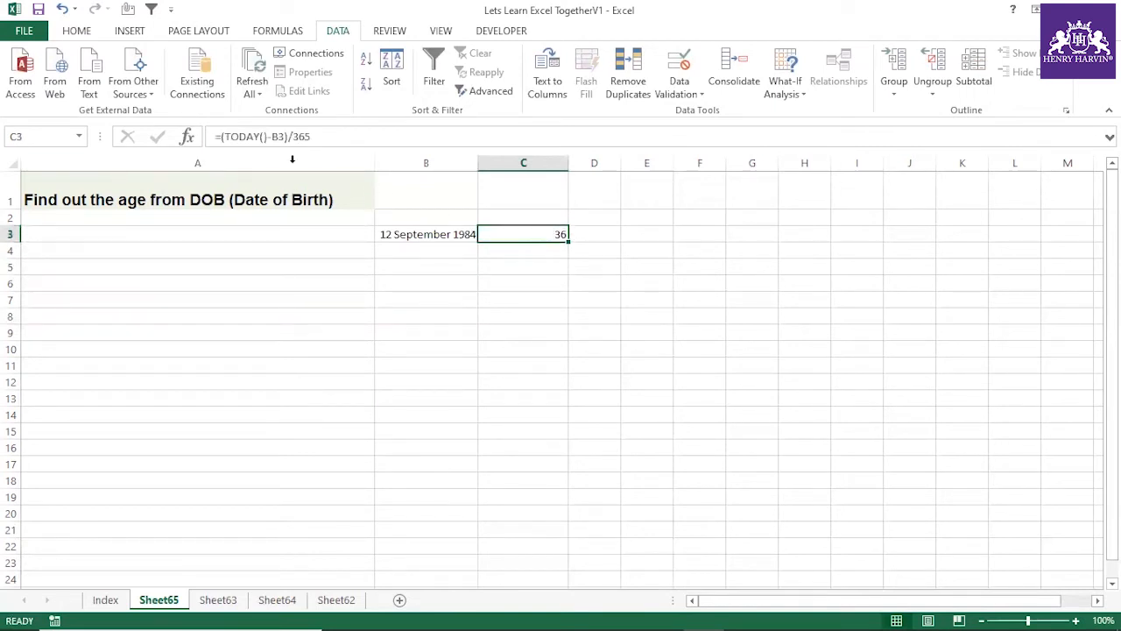
left_click(219, 136)
left_click_drag(220, 137, 342, 150)
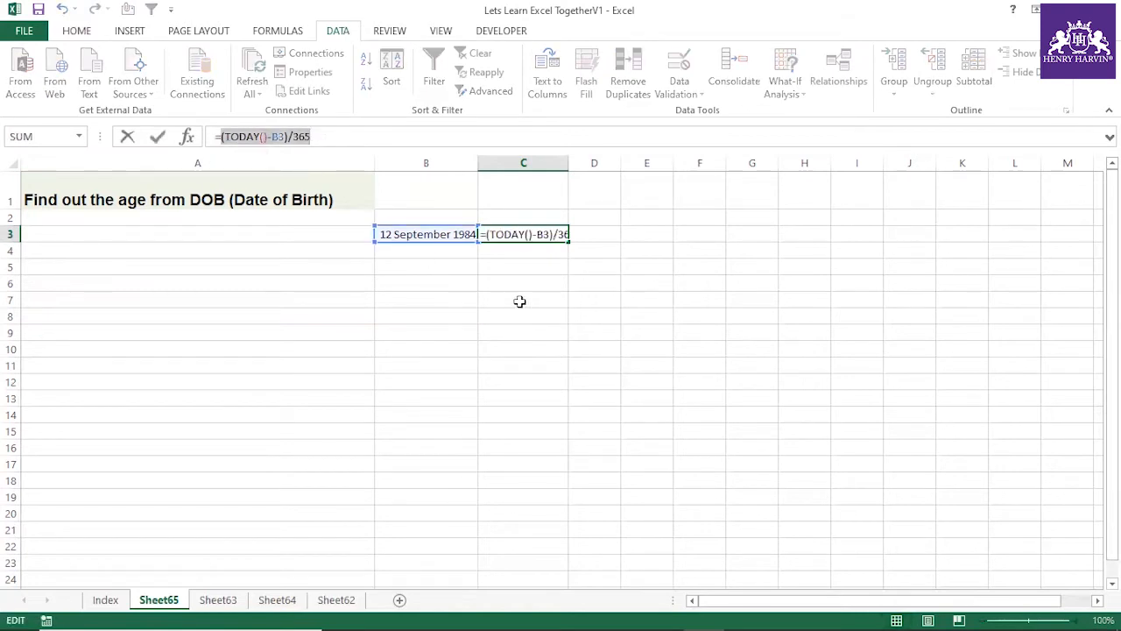
key("Delete")
left_click(517, 303)
key("ctrl+z")
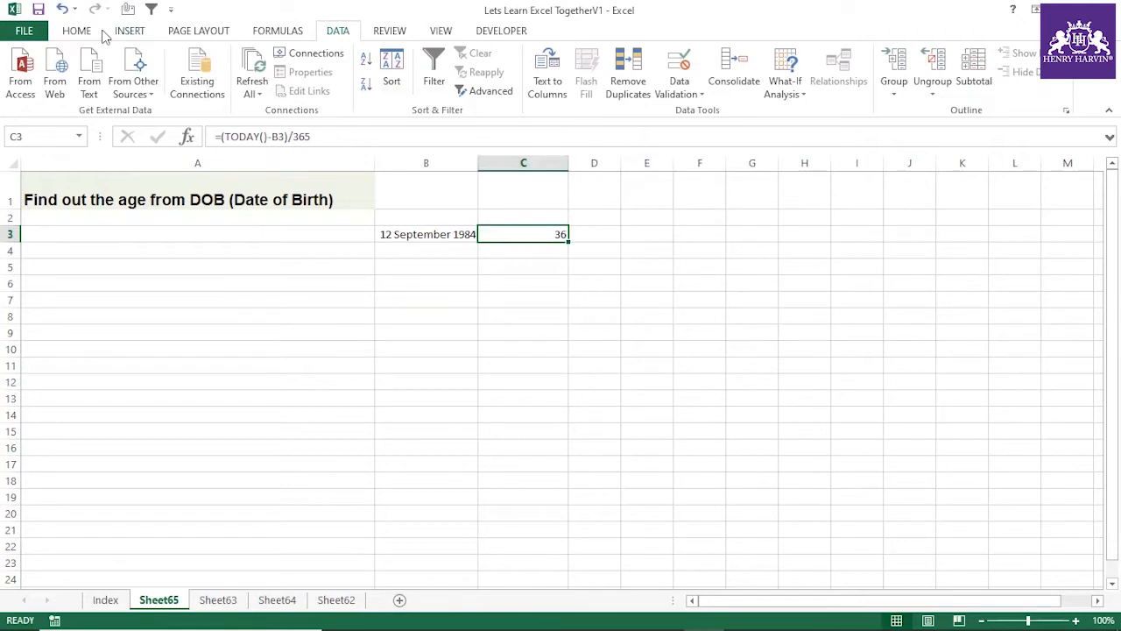
Step: Increase the age in C3 by two decimal places and reduce it back to a whole number
left_click(95, 33)
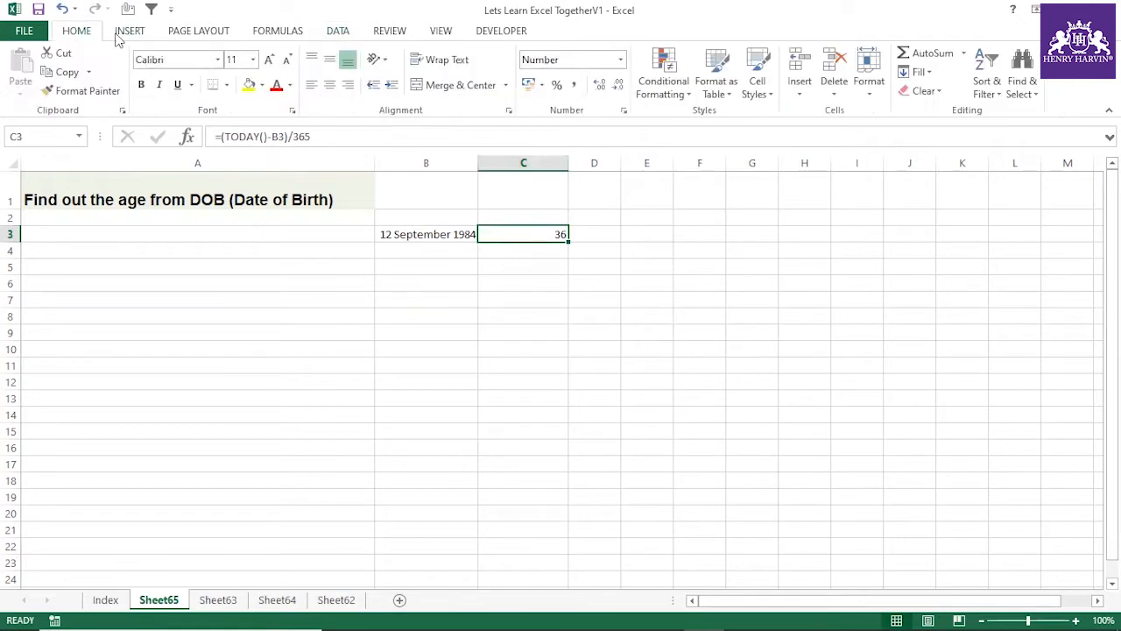
left_click(603, 88)
left_click(603, 87)
left_click(618, 88)
left_click(619, 87)
left_click(601, 303)
left_click(549, 234)
Step: Add a Wingdings check mark (ü) in L97 of the Index sheet beside the age from DOB exercise
left_click(106, 600)
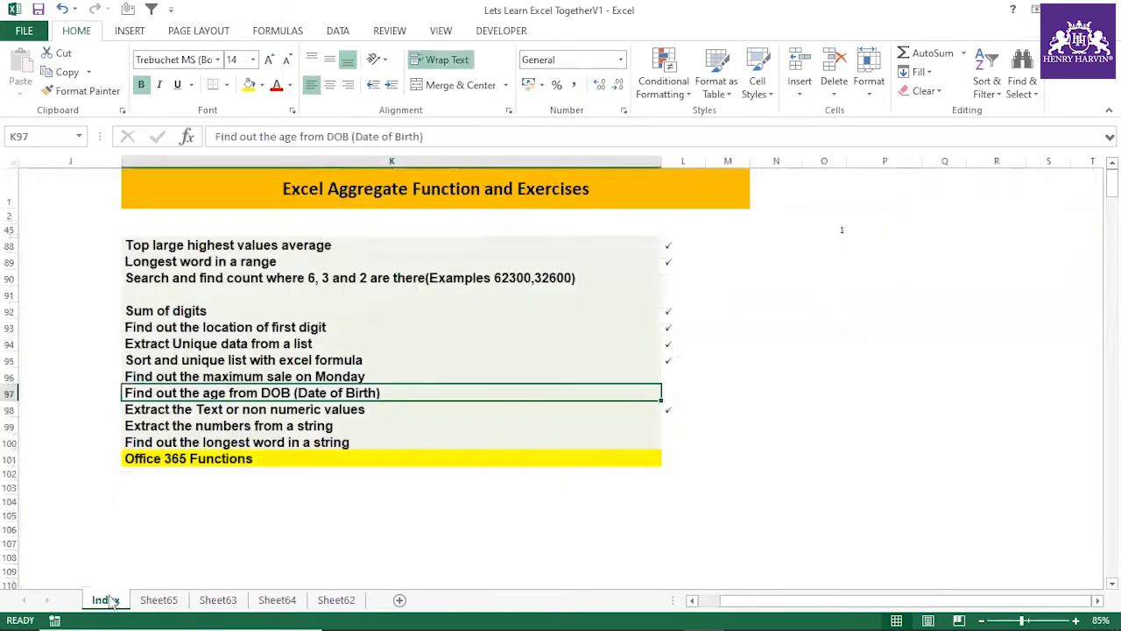
left_click(670, 387)
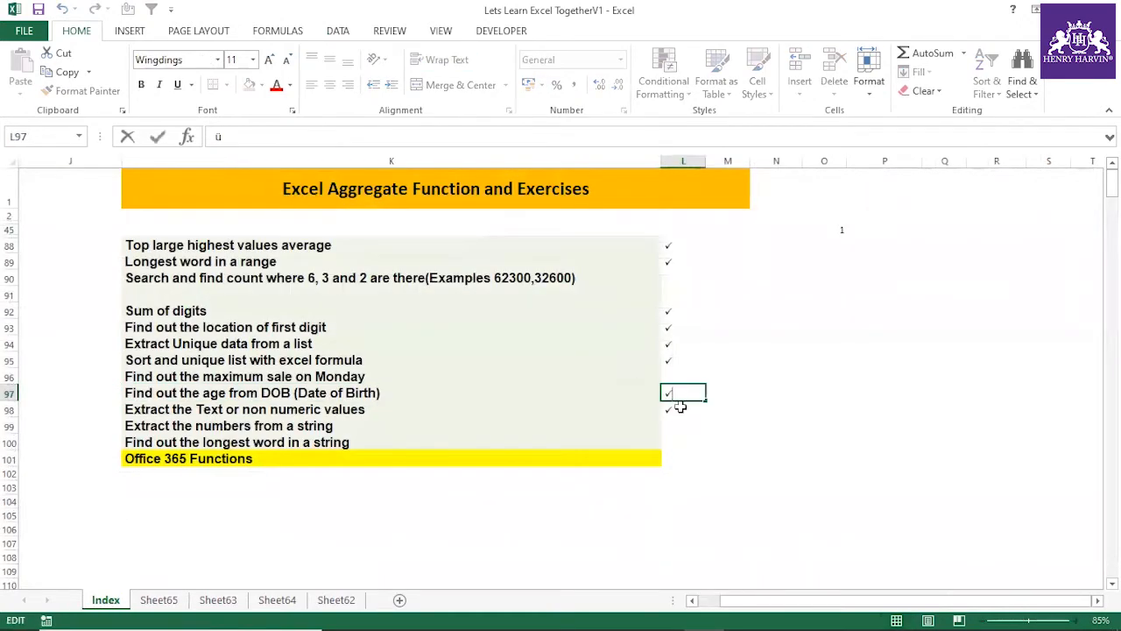
left_click(563, 488)
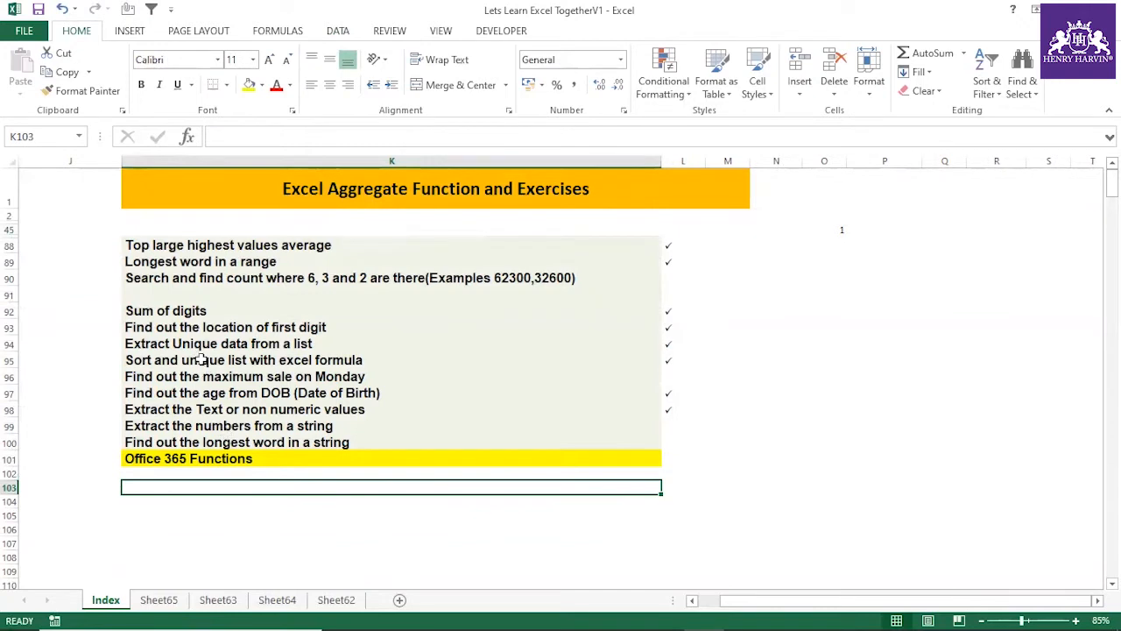
Step: Copy the "Search and find count where 6, 3 and 2 are there" title from K90 into A1 of a new sheet
left_click(273, 280)
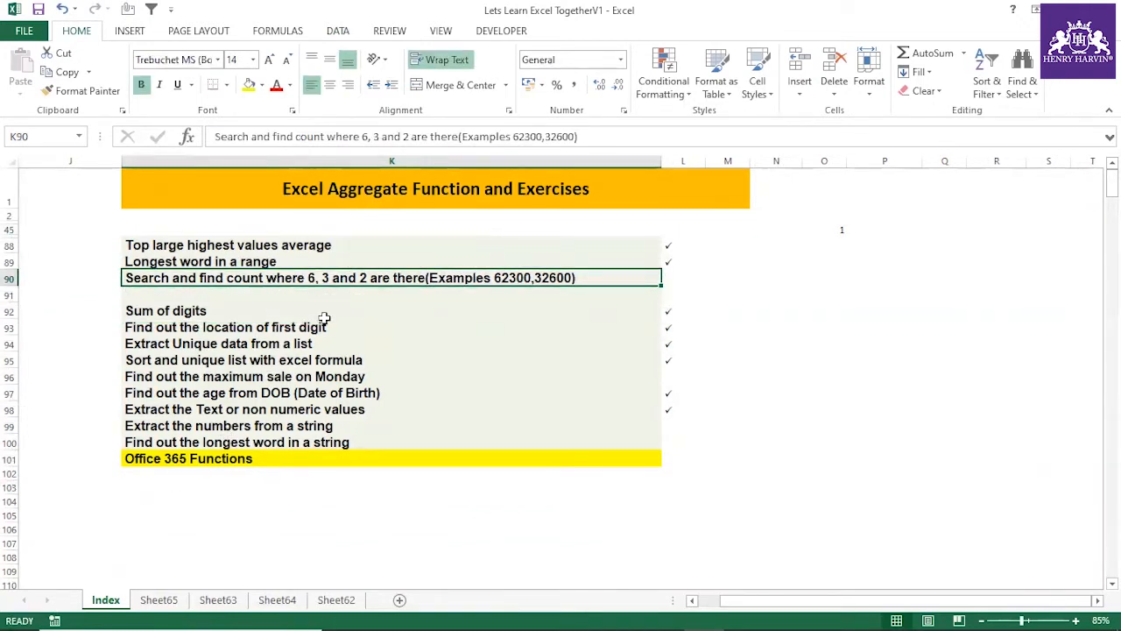
key("ctrl+c")
left_click(400, 599)
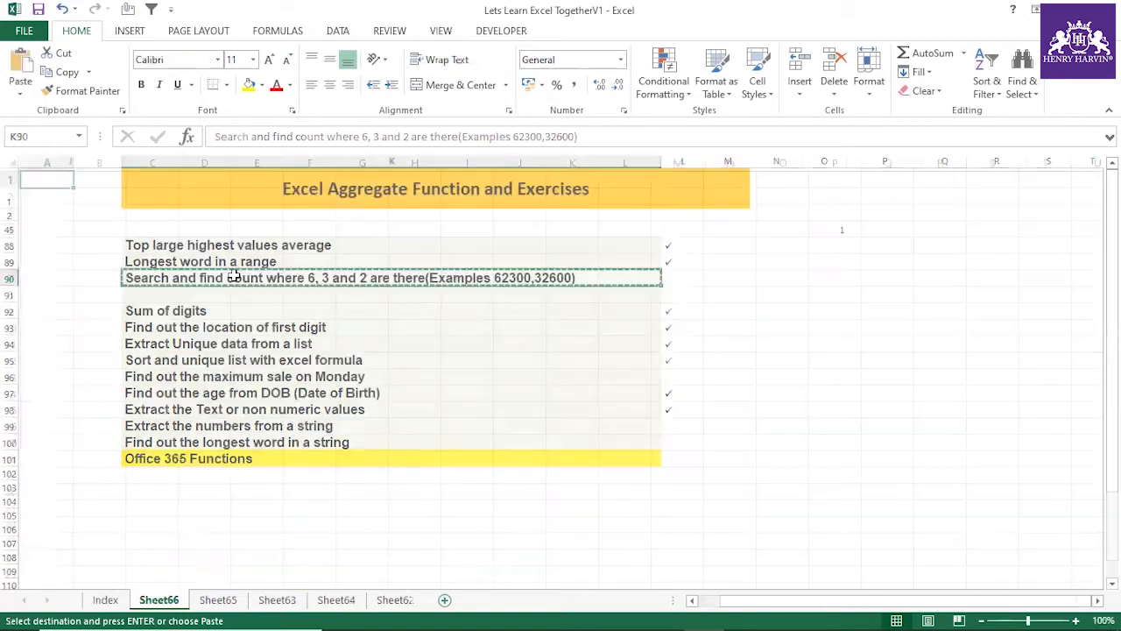
key("ctrl+v")
Step: Widen column A and shorten row 1 so the exercise title fits on two lines
left_click_drag(76, 163, 542, 164)
left_click_drag(13, 446, 23, 216)
left_click_drag(542, 163, 476, 182)
left_click(365, 330)
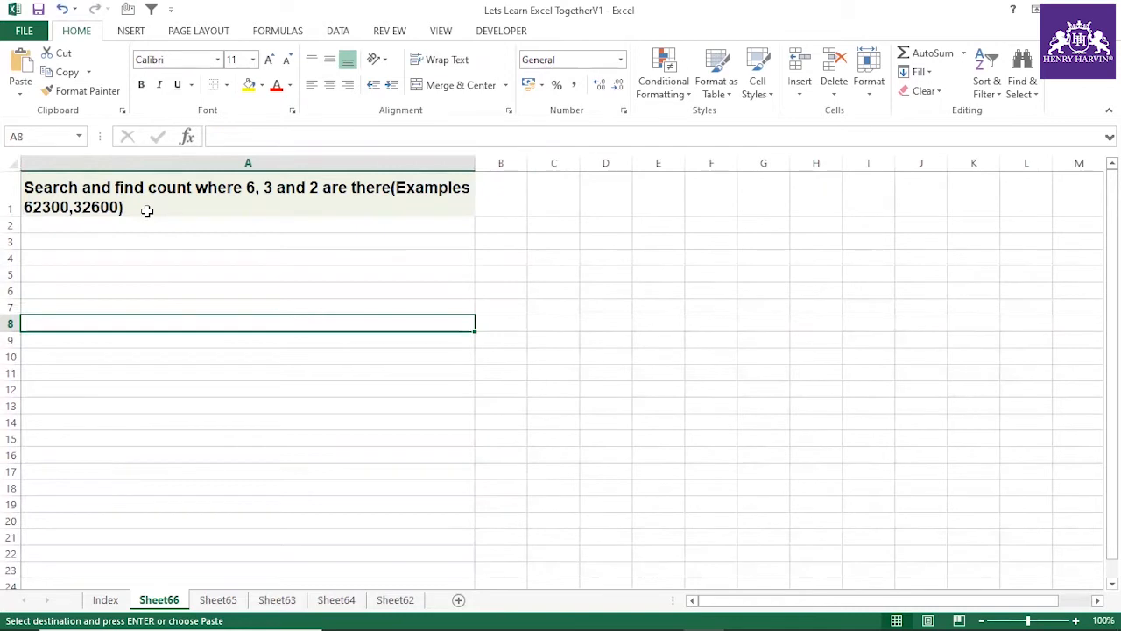
left_click(145, 211)
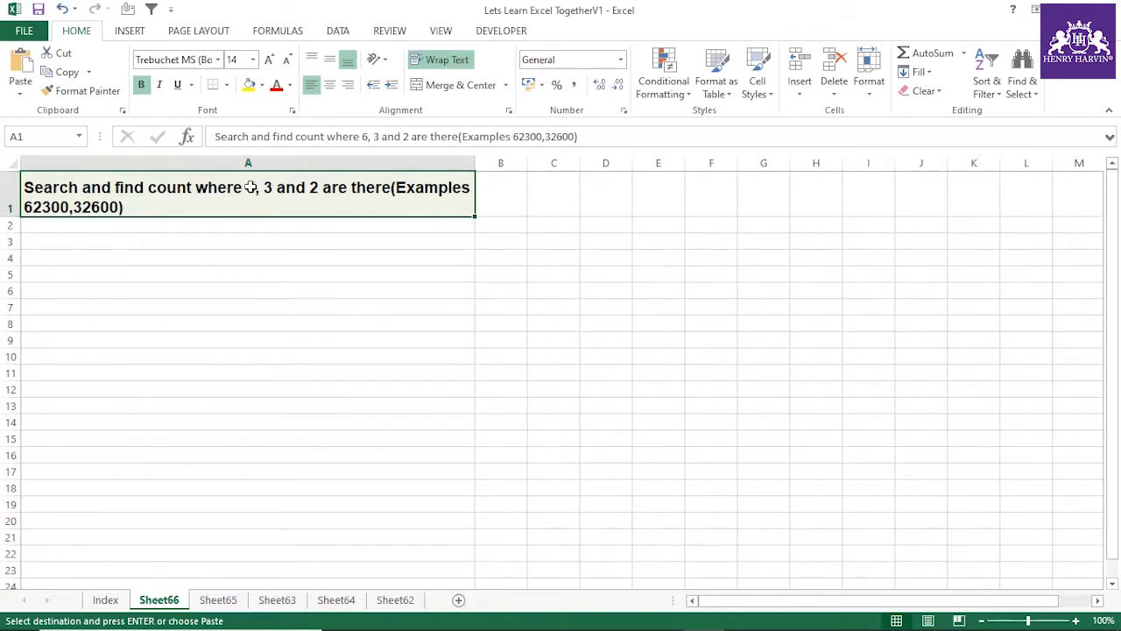
left_click(570, 226)
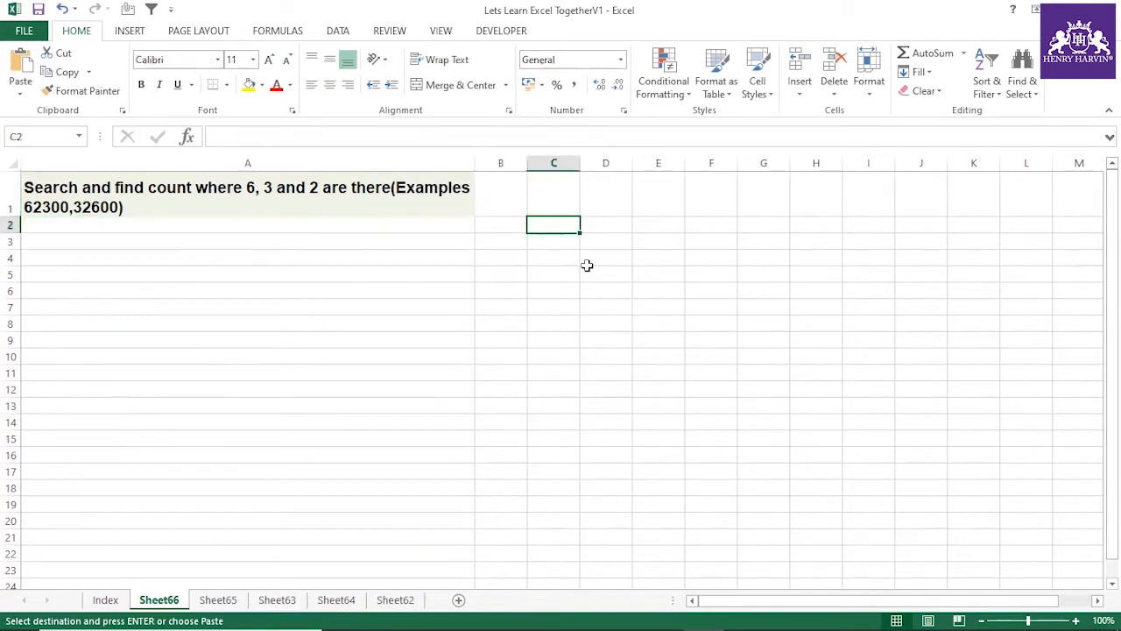
Step: Enter 236452 in C2 and fill it down to C20 as an incrementing series
type("236")
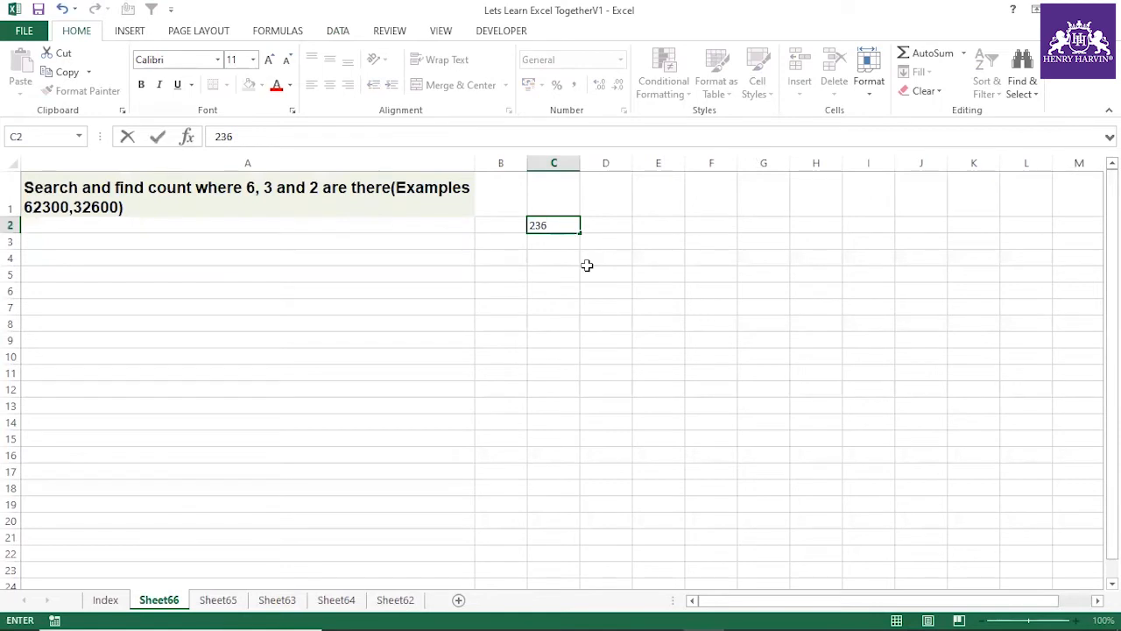
type("452")
left_click(587, 265)
left_click(579, 227)
left_click_drag(580, 229, 578, 525)
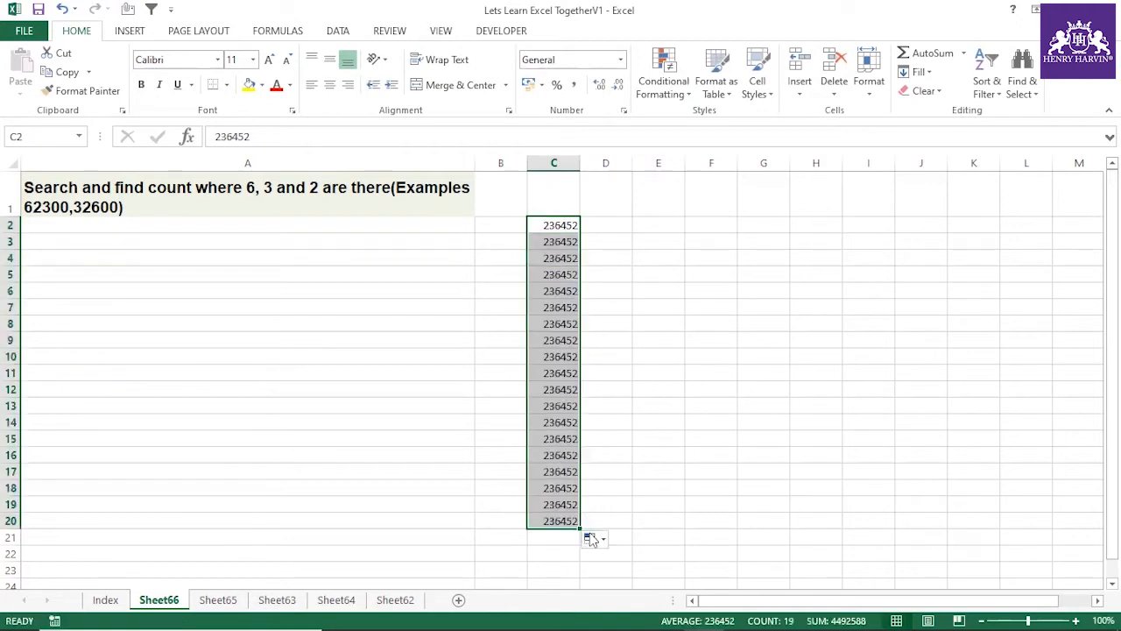
left_click(591, 538)
left_click(613, 462)
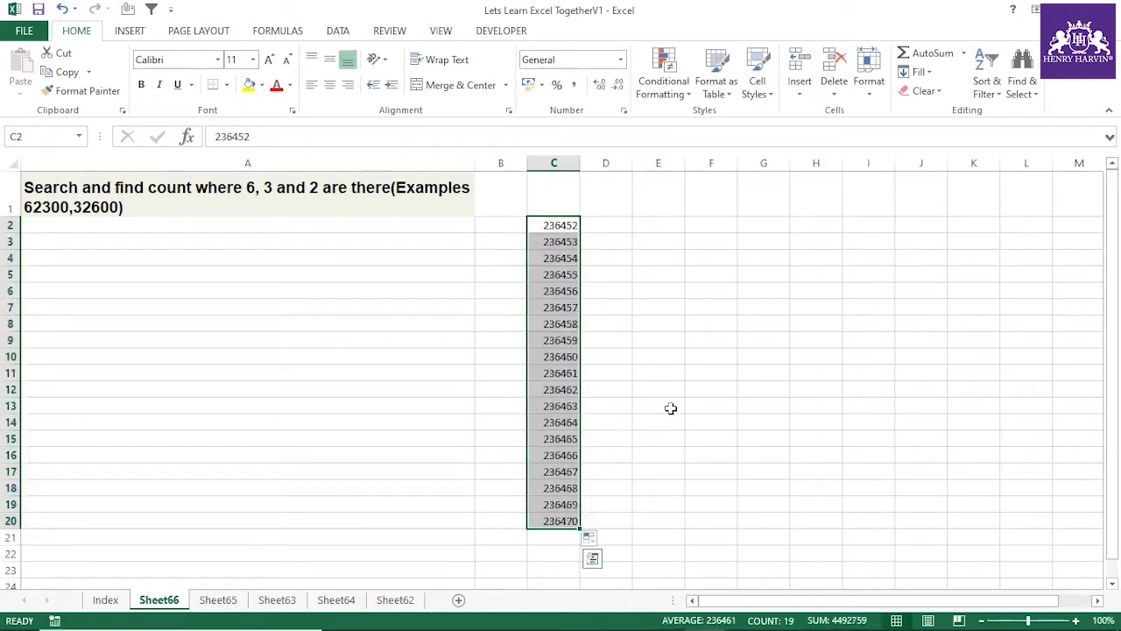
left_click(568, 422)
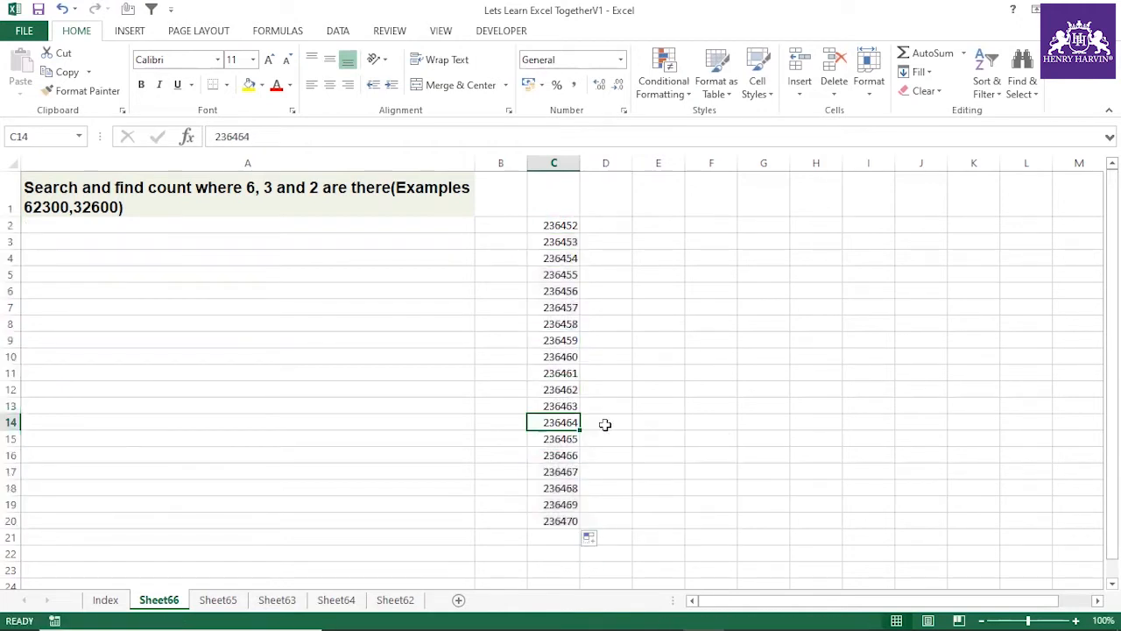
left_click(558, 344)
left_click(569, 424)
left_click(569, 487)
left_click(568, 502)
Step: Replace the number in C8 with 1234789 and copy that value to C15
left_click(565, 324)
type("1")
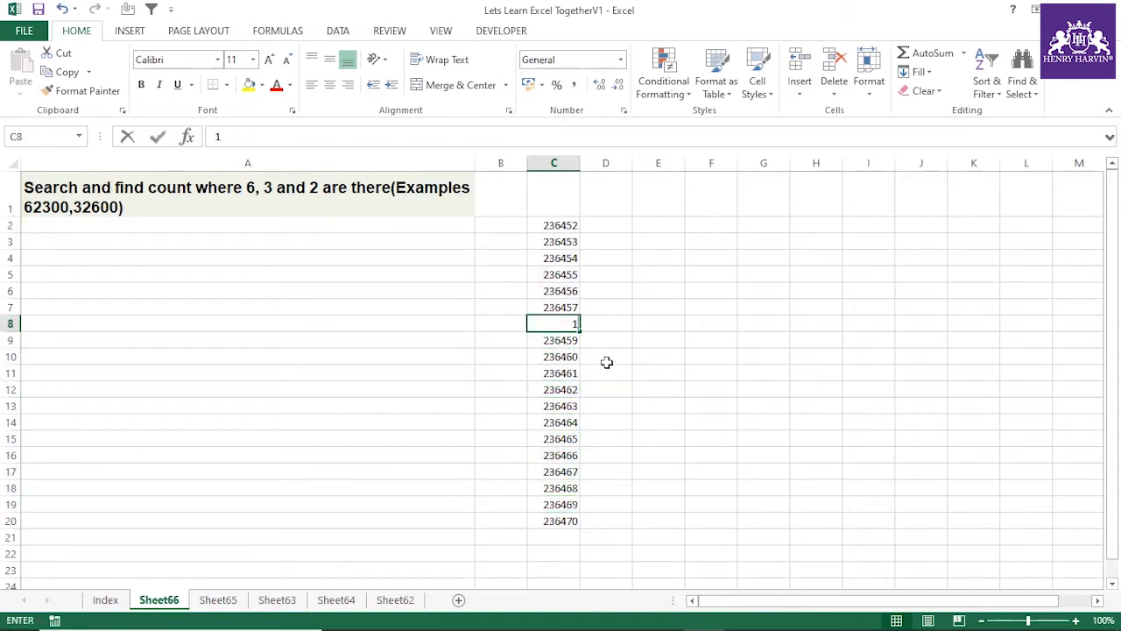
type("234789")
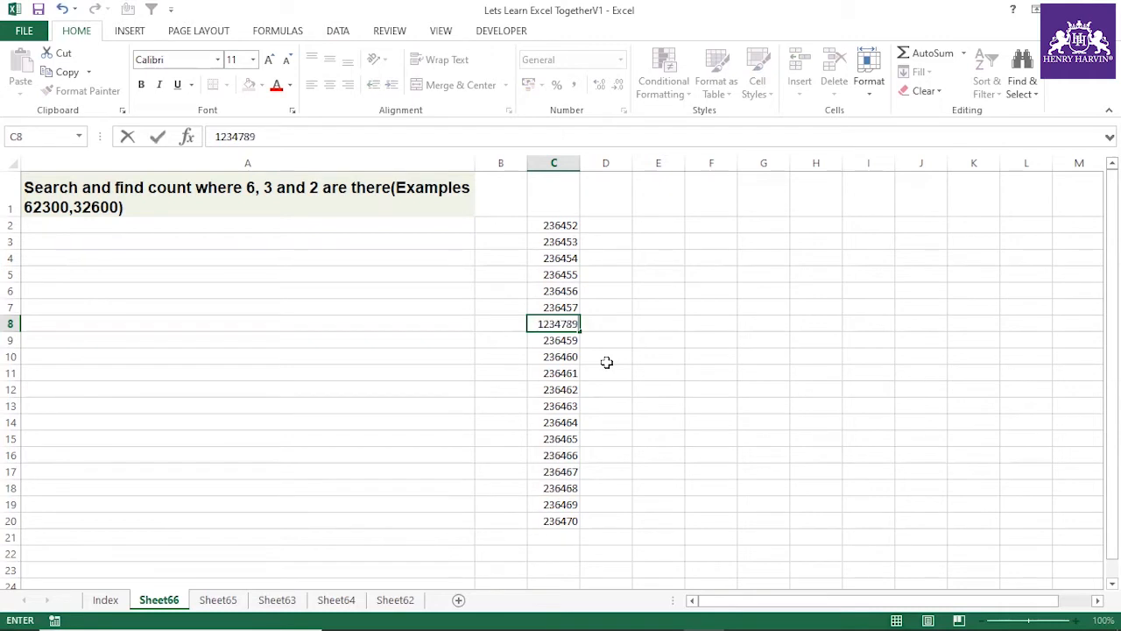
left_click(608, 372)
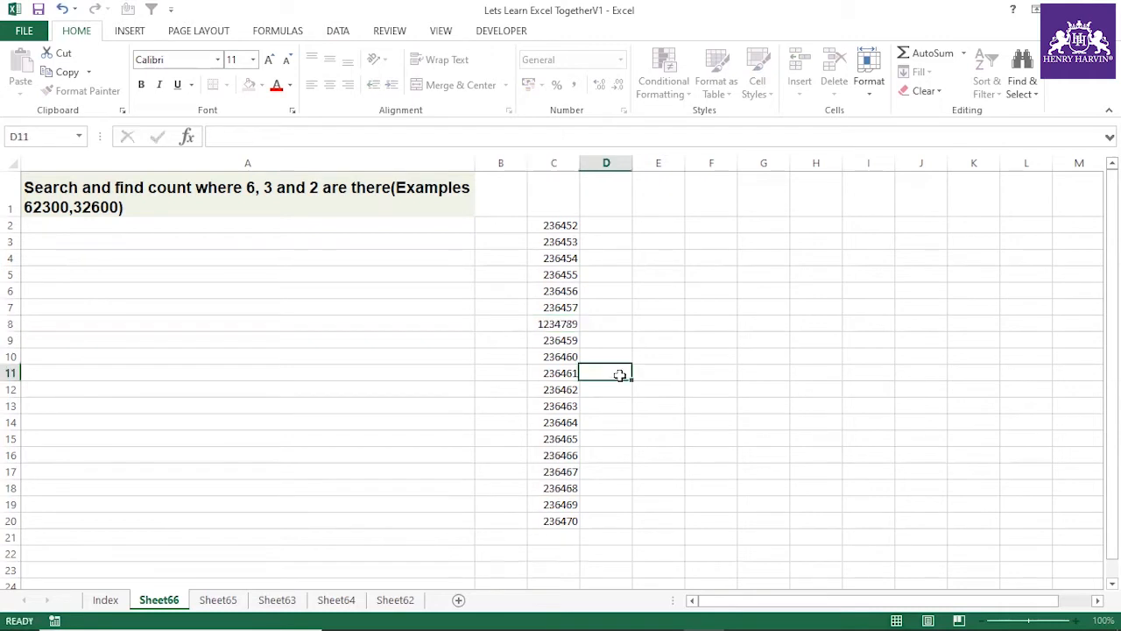
left_click(572, 325)
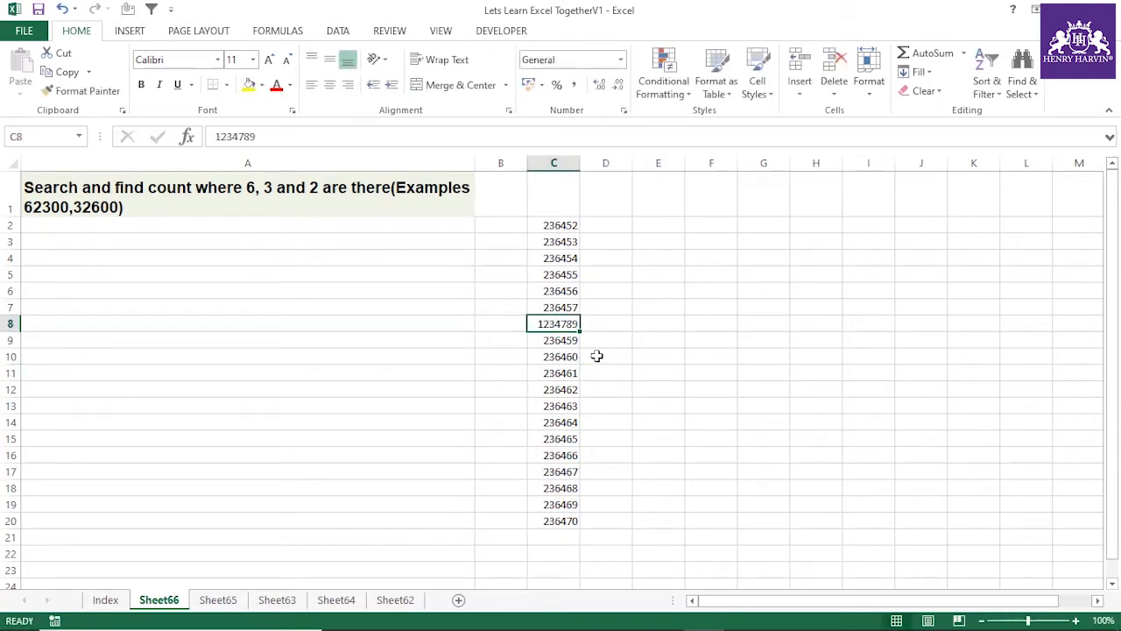
key("ctrl+c")
left_click(565, 437)
key("ctrl+v")
left_click(703, 353)
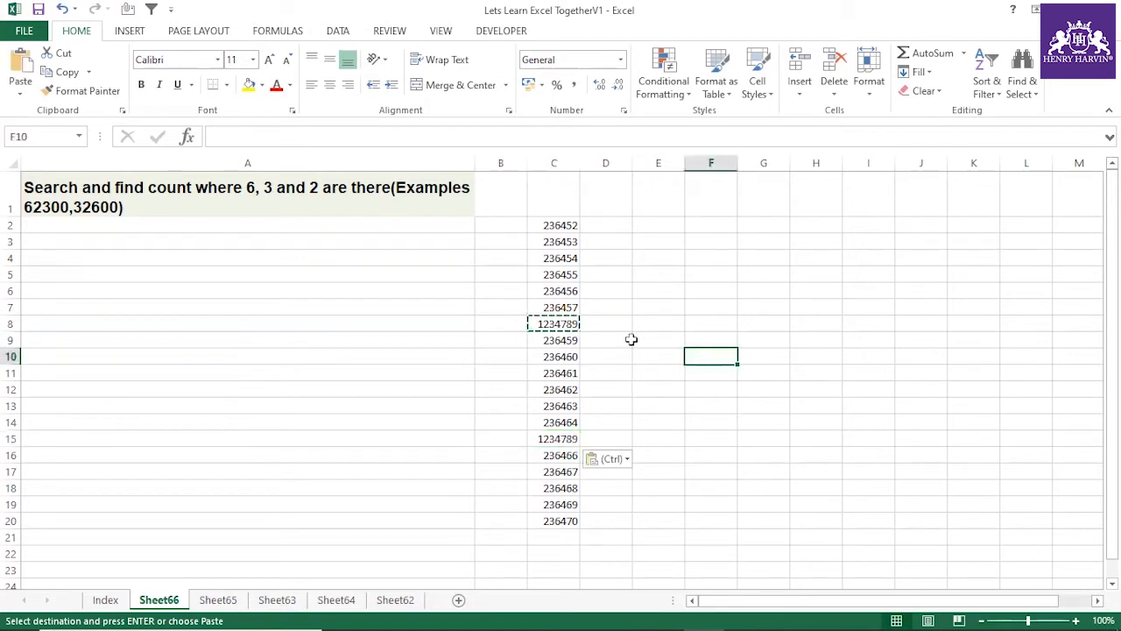
key("Escape")
Step: Replace the number in C12 with 7895432 and select the list C2:C20 for review
left_click(573, 389)
type("7")
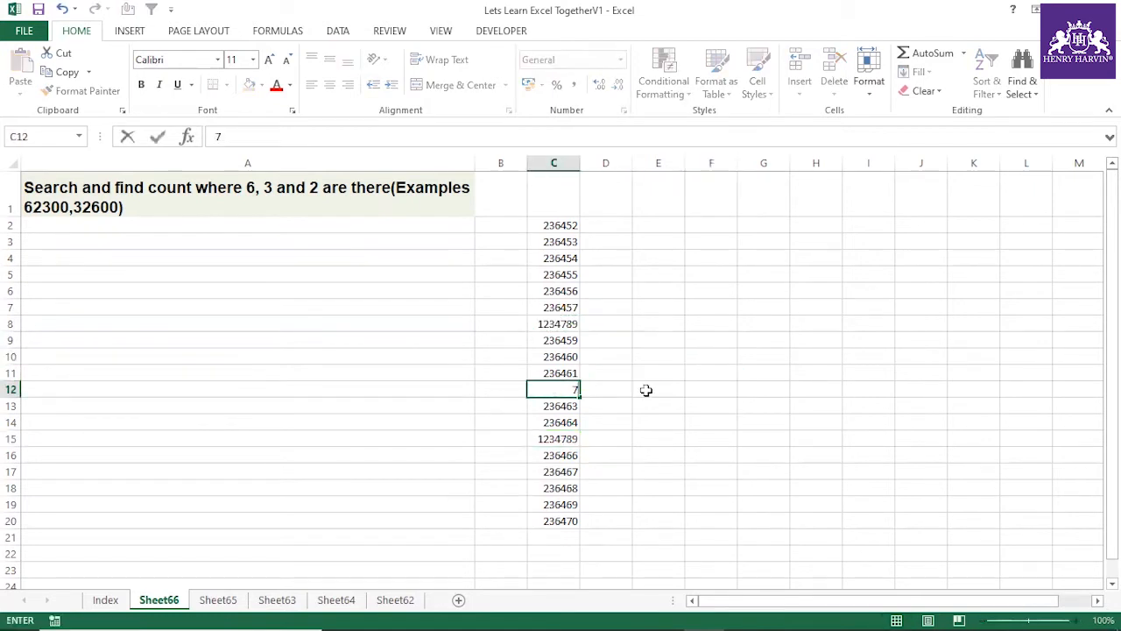
type("895432")
left_click(646, 390)
left_click_drag(551, 225, 557, 520)
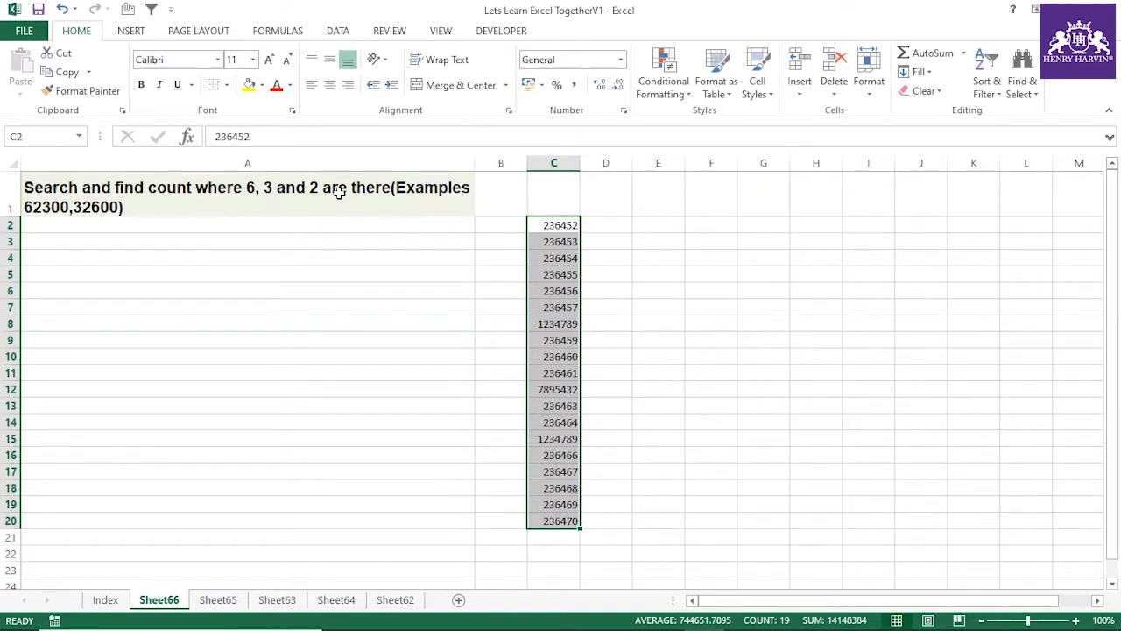
Step: Enter the formula =SEARCH("*6*3*2",C2) in D2
left_click(617, 227)
type("=s")
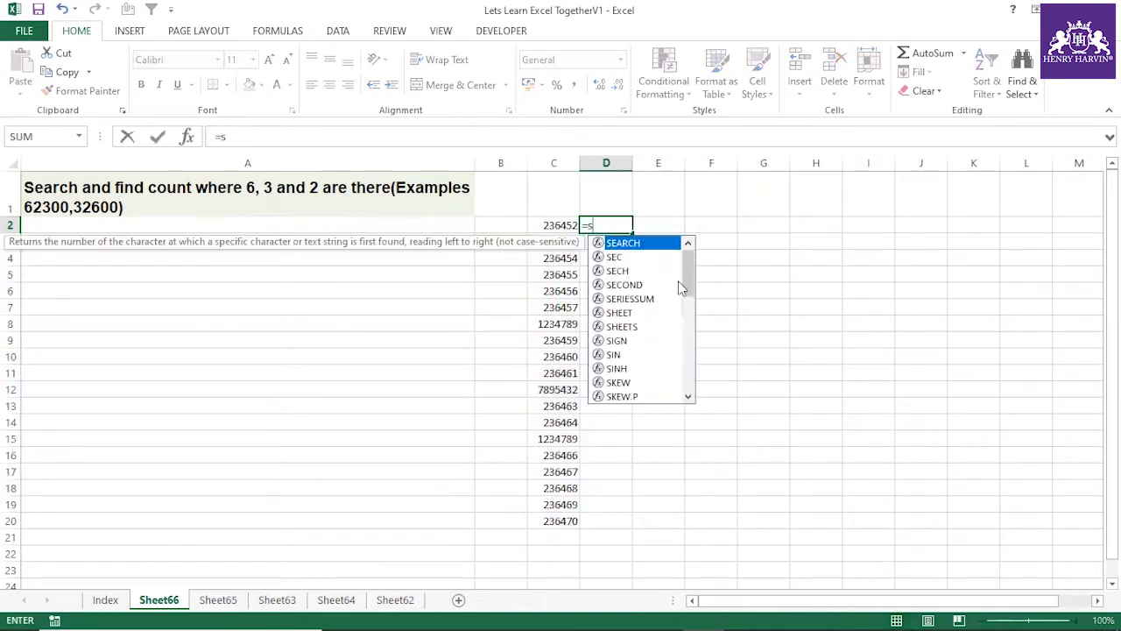
type("earch(")
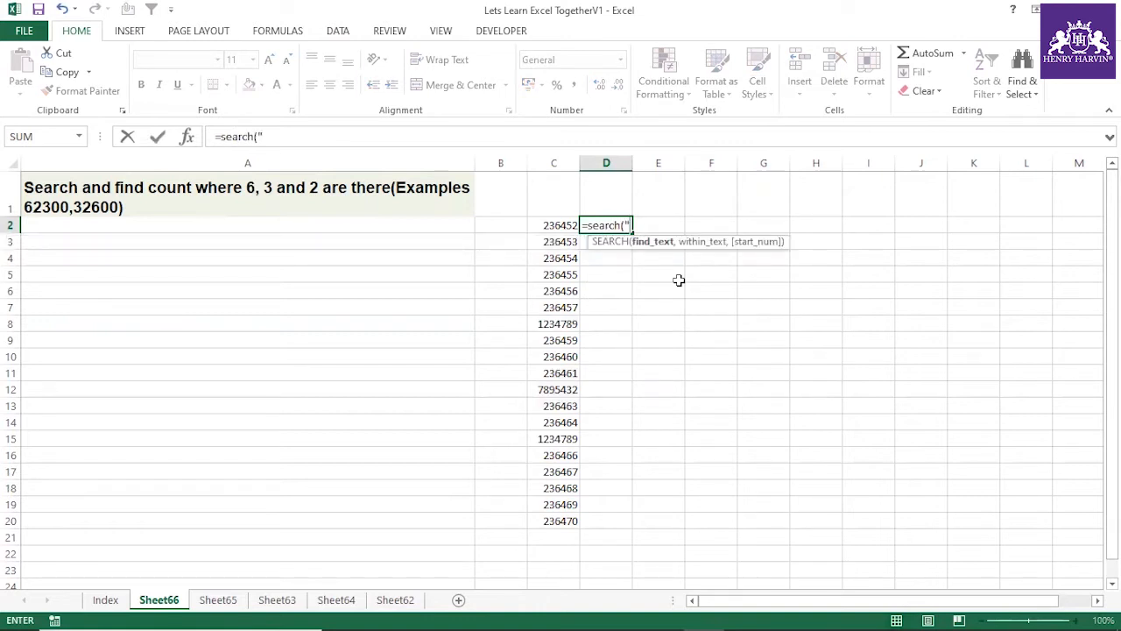
type("\"*6*3*2\",")
left_click(548, 223)
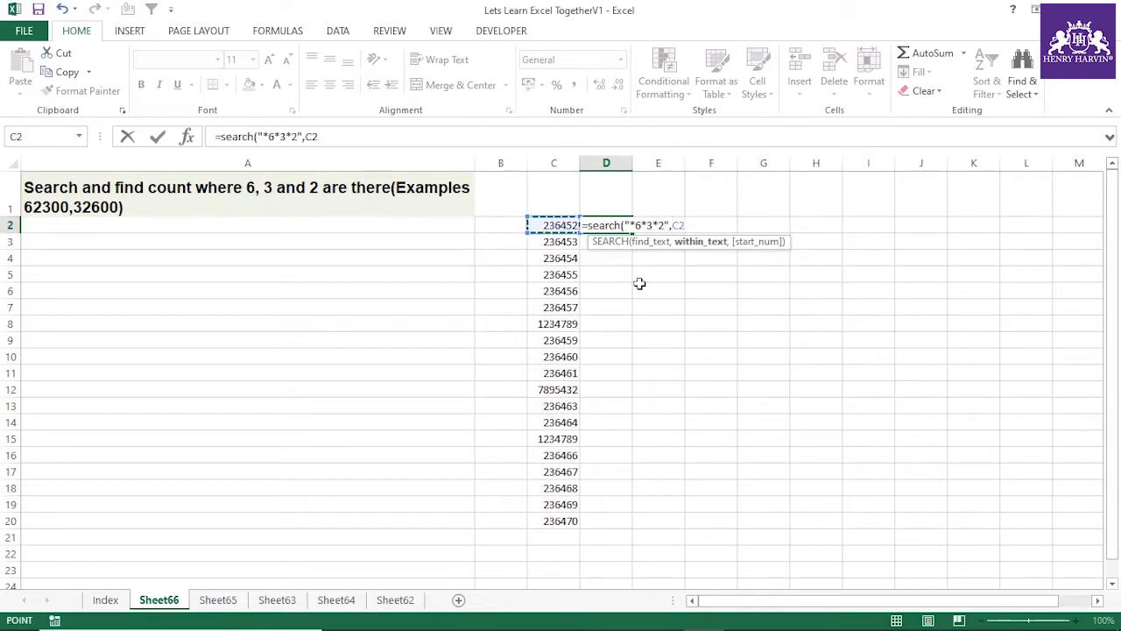
key("Return")
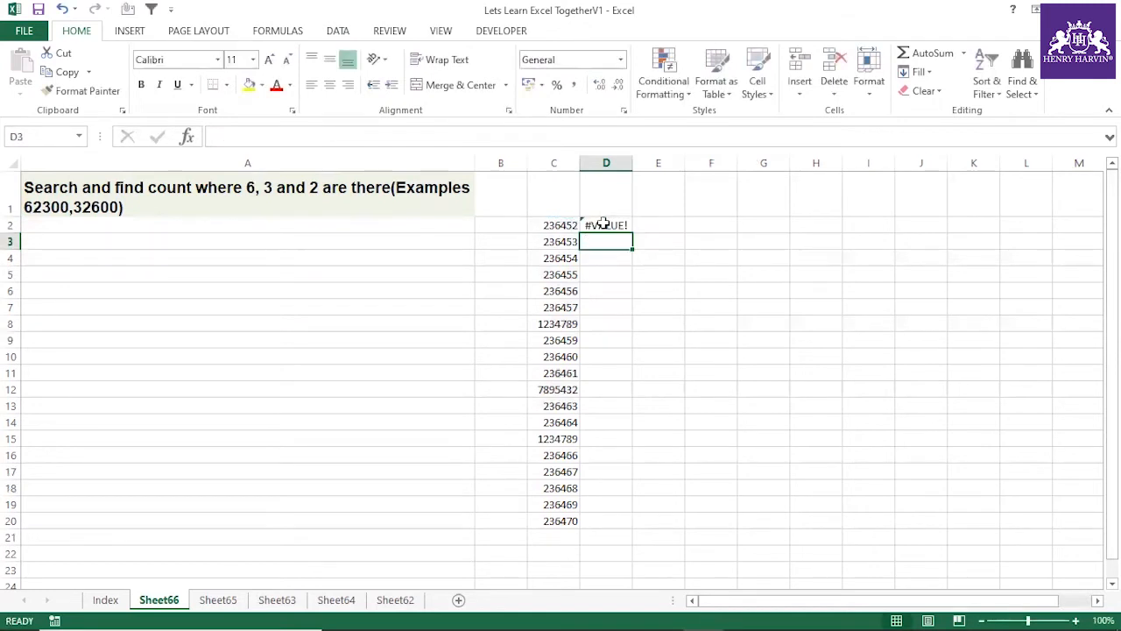
Step: Fill the D2 formula down to D20 and autofit the width of column D
left_click(606, 226)
double_click(633, 232)
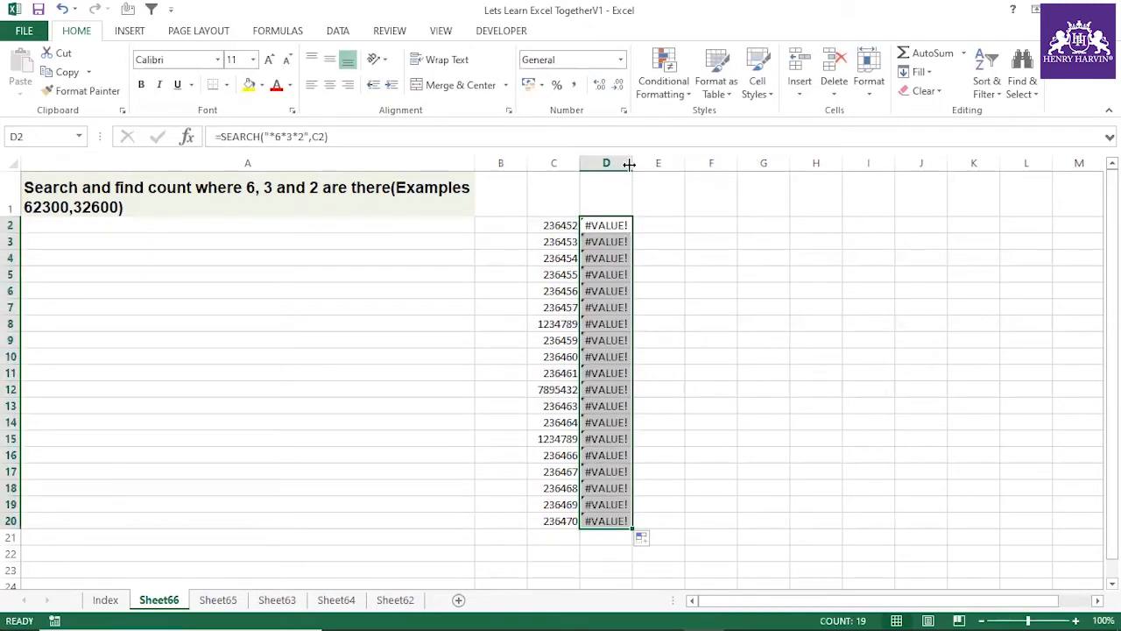
double_click(632, 163)
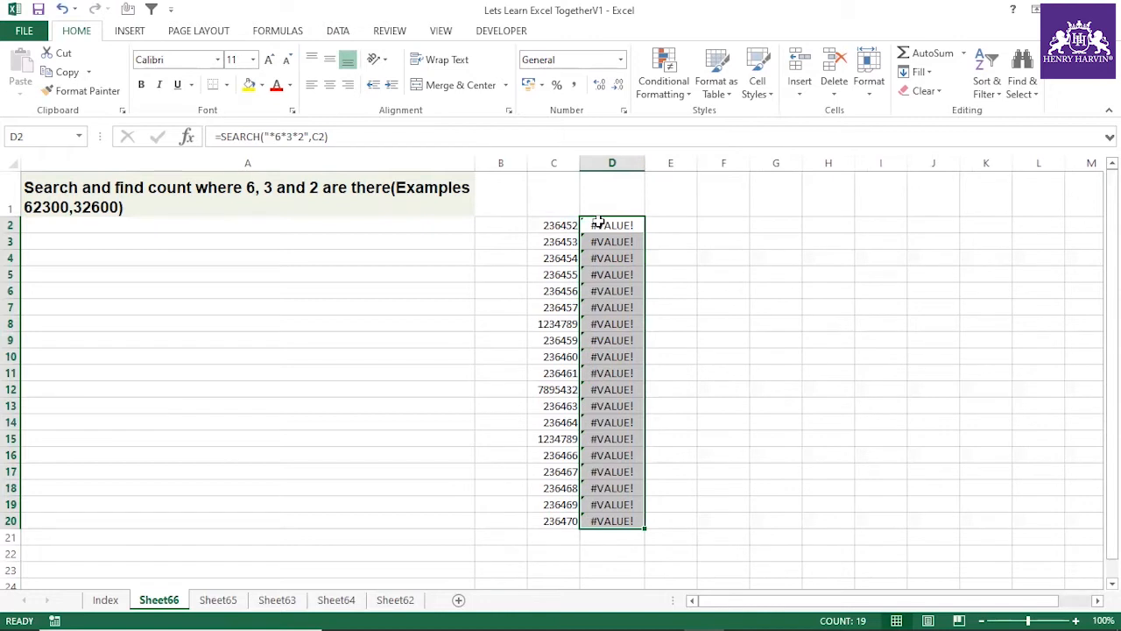
left_click(600, 224)
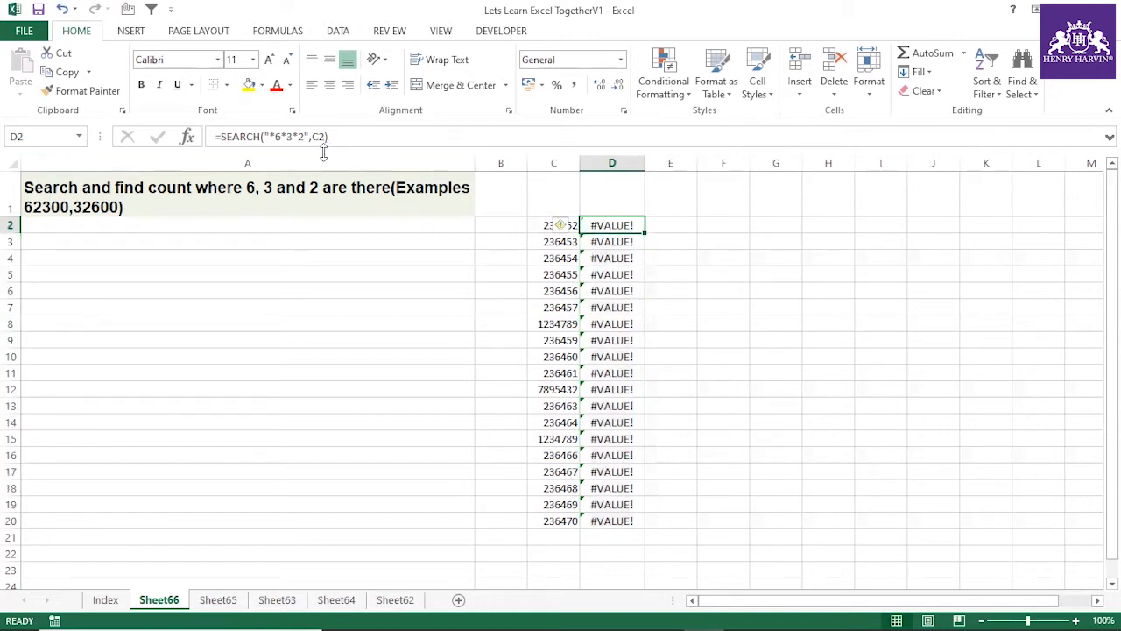
Step: Check the workbook's calculation options and recheck the SEARCH formula in D2
left_click(287, 35)
left_click(916, 95)
left_click(915, 112)
left_click(722, 257)
double_click(615, 223)
left_click(722, 289)
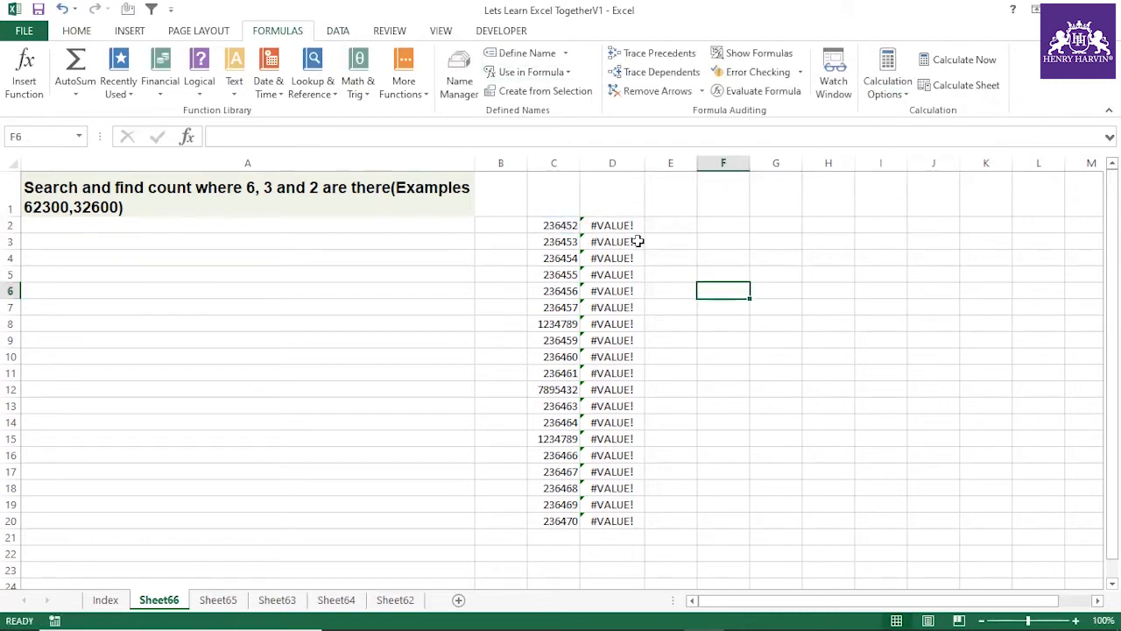
Step: Undo the fill-down and the width change in column D, keeping only the formula in D2
key("ctrl+z")
key("ctrl+z")
key("ctrl+z")
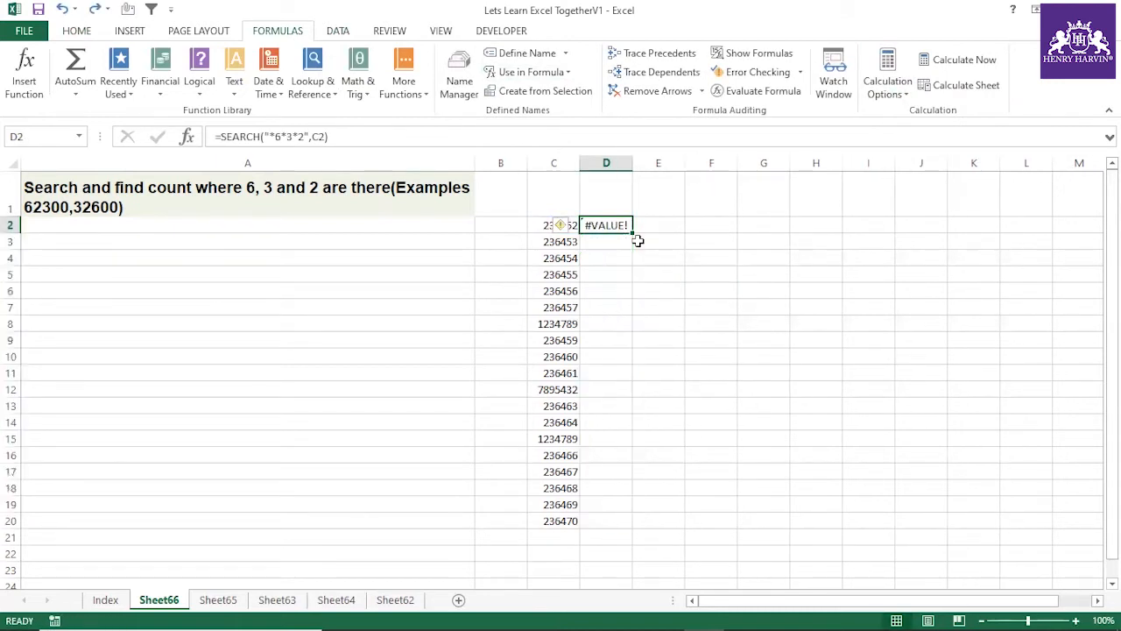
left_click(616, 267)
Step: Add a trailing wildcard to the search text in D2, making the formula =SEARCH("*6*3*2*",C2)
left_click(616, 225)
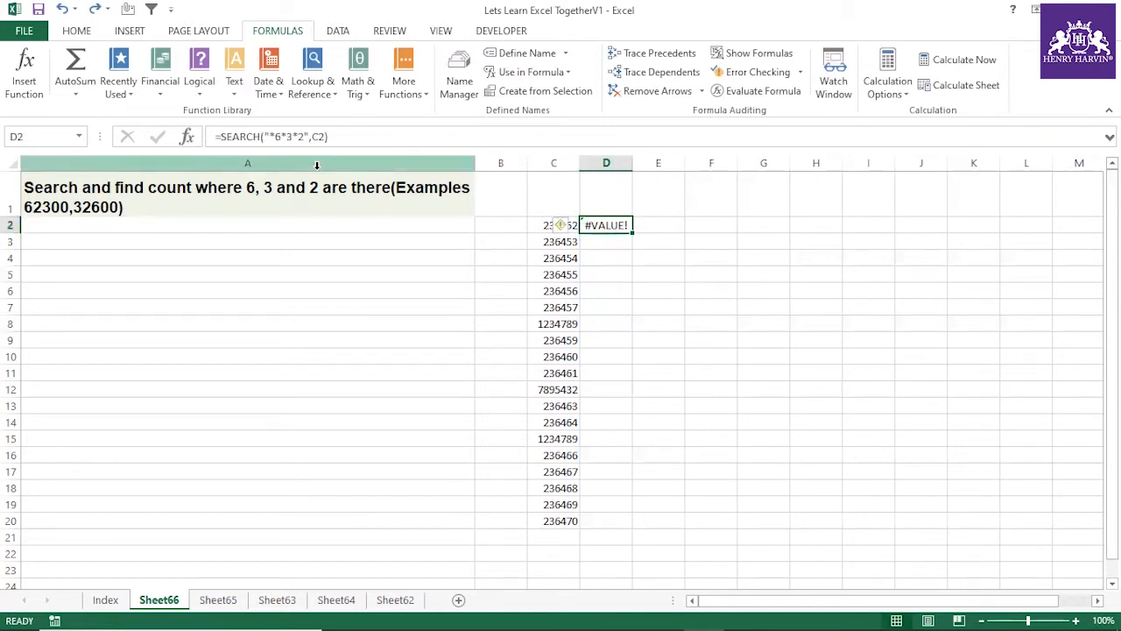
left_click(304, 137)
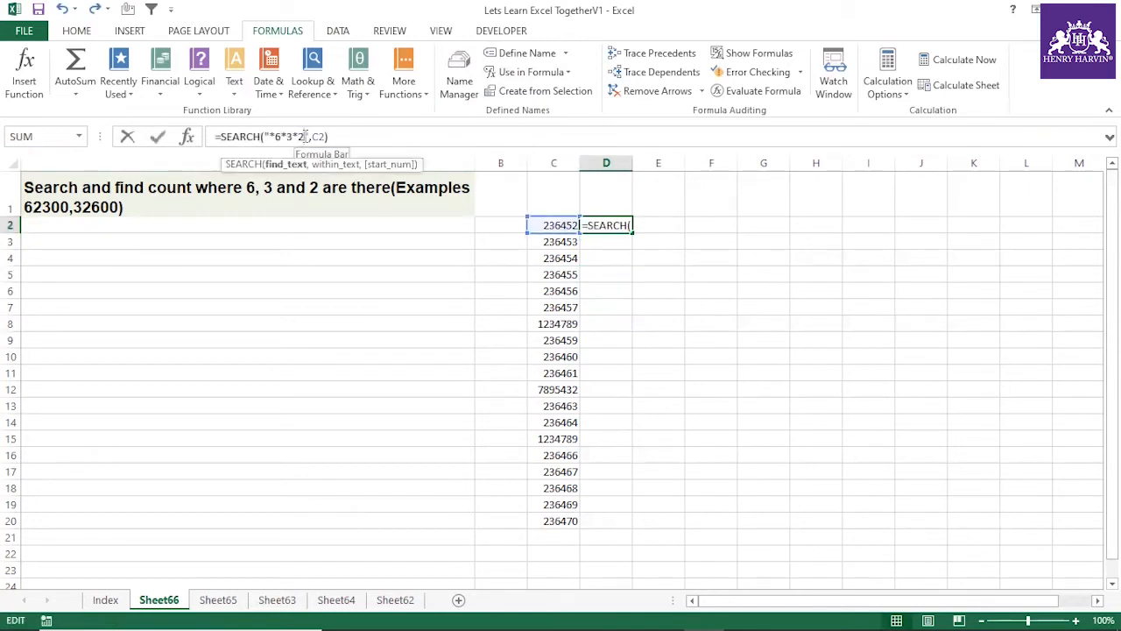
type("*")
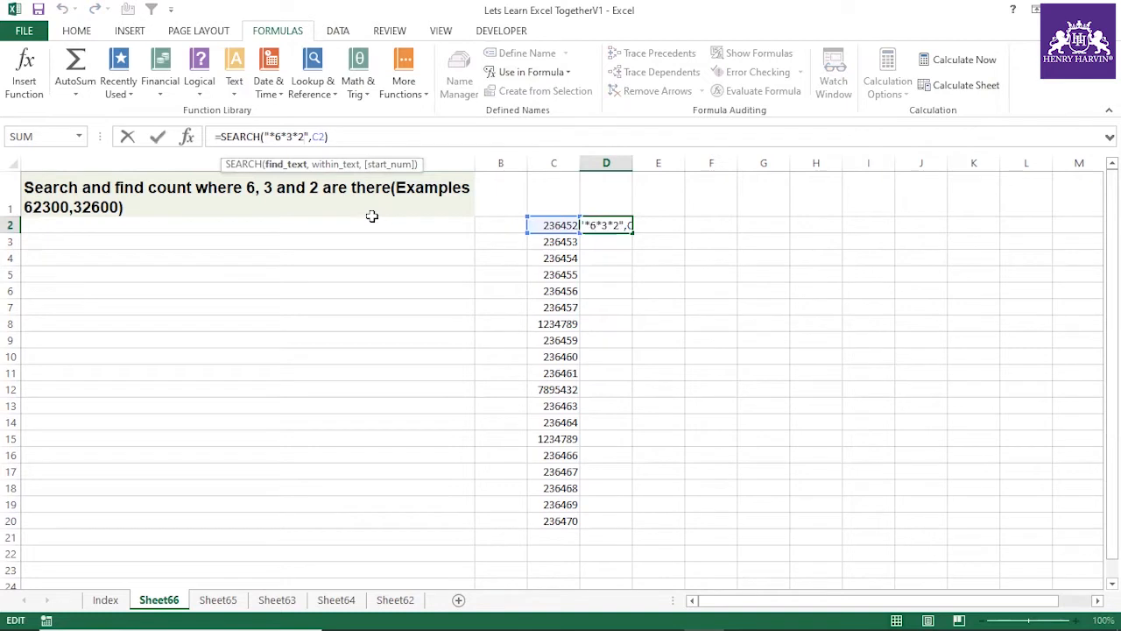
key("Return")
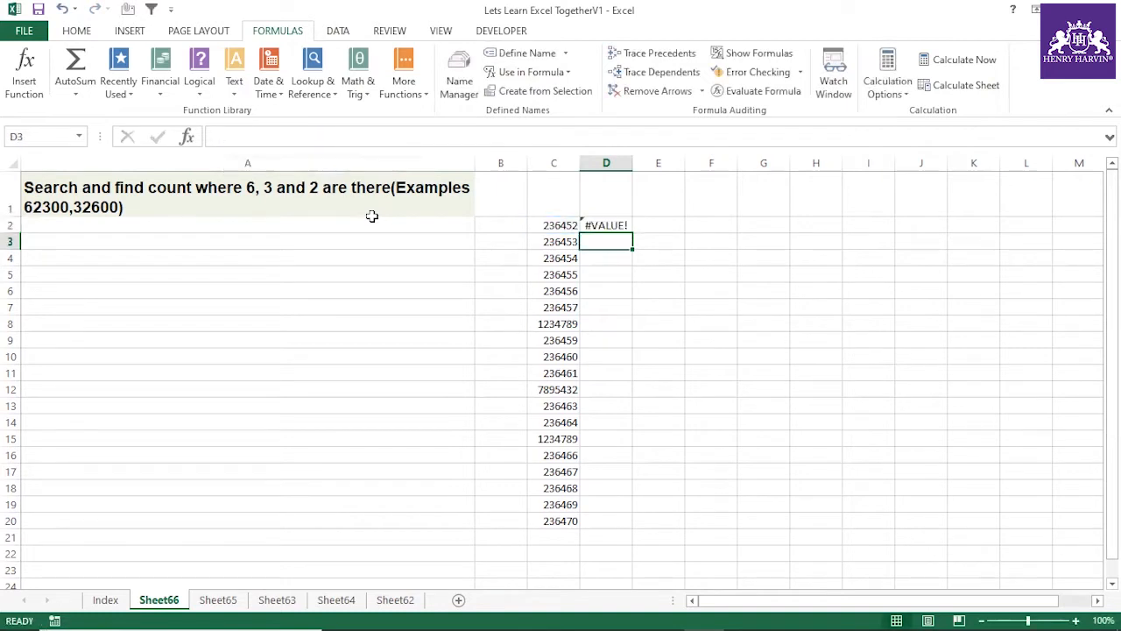
Step: Clear D2 and enter the simpler formula =SEARCH("*6*",C2)
left_click(592, 223)
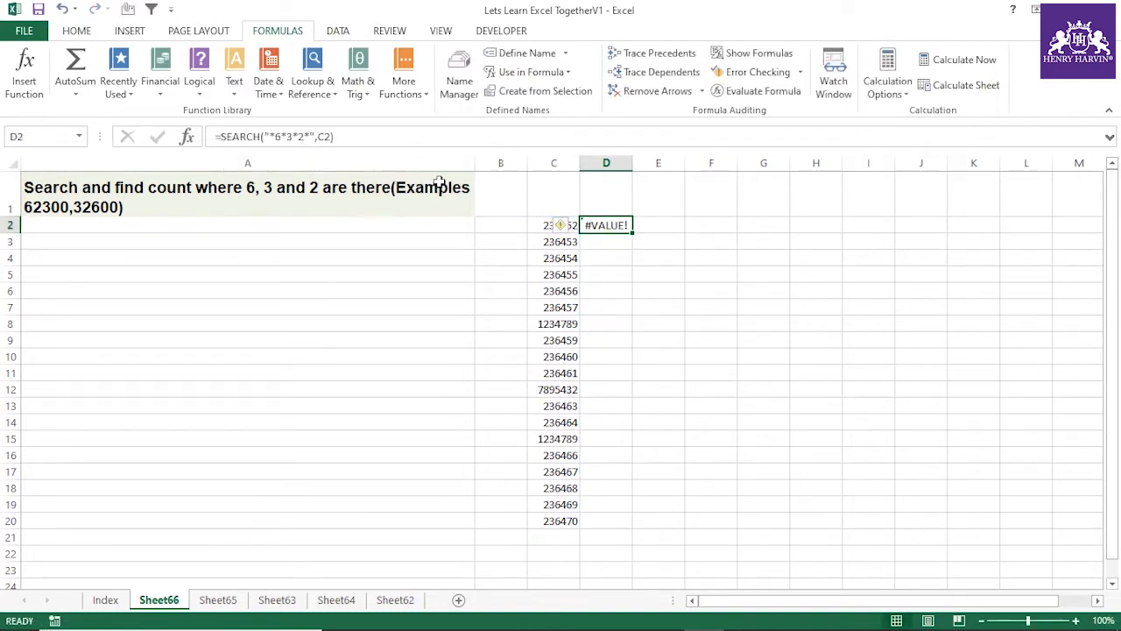
key("Delete")
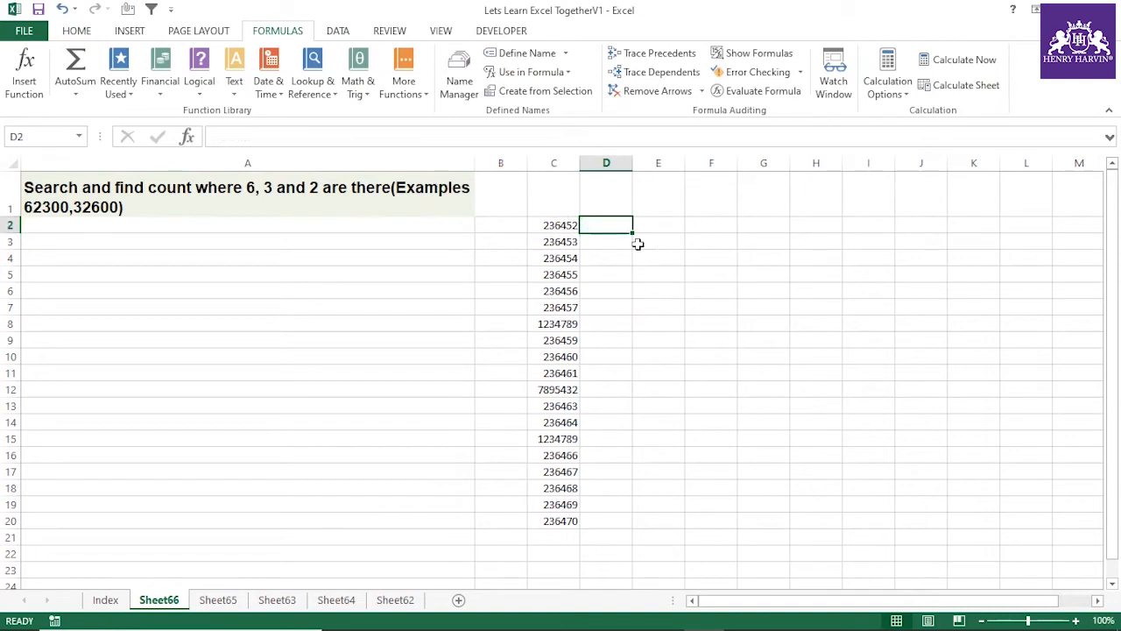
type("=search")
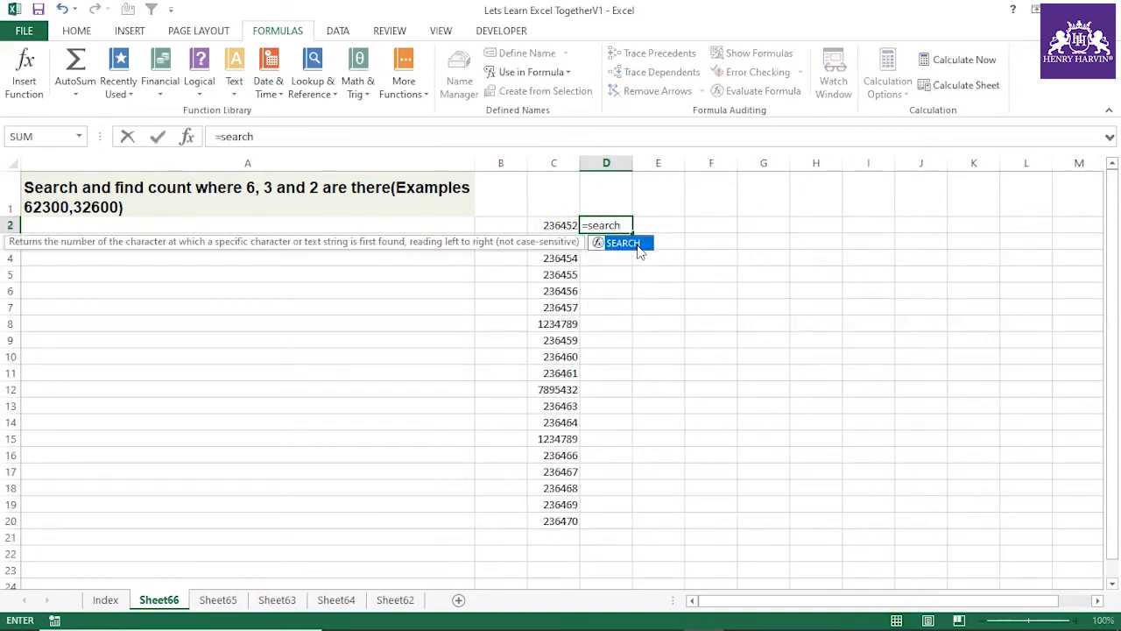
double_click(638, 245)
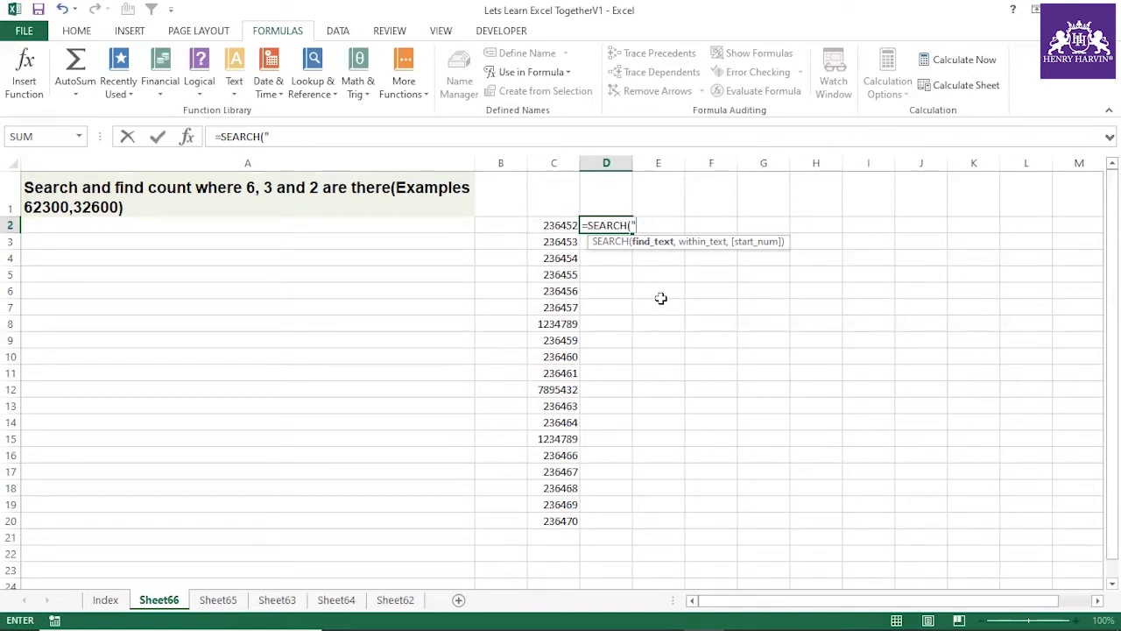
type("\"*6*\",")
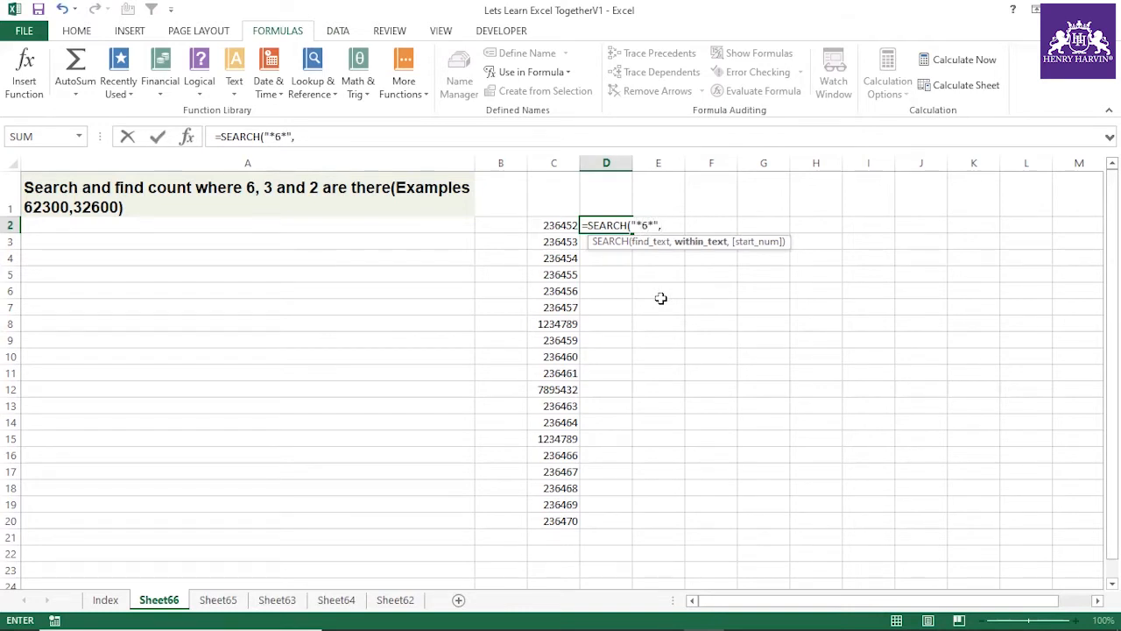
left_click(554, 225)
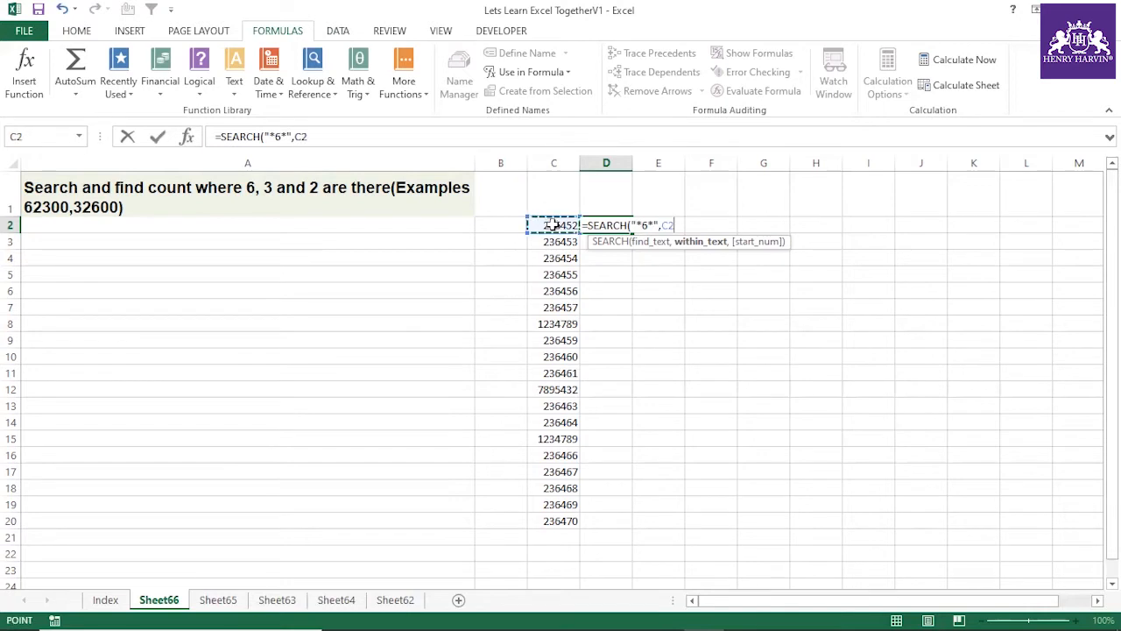
type(")")
key("Return")
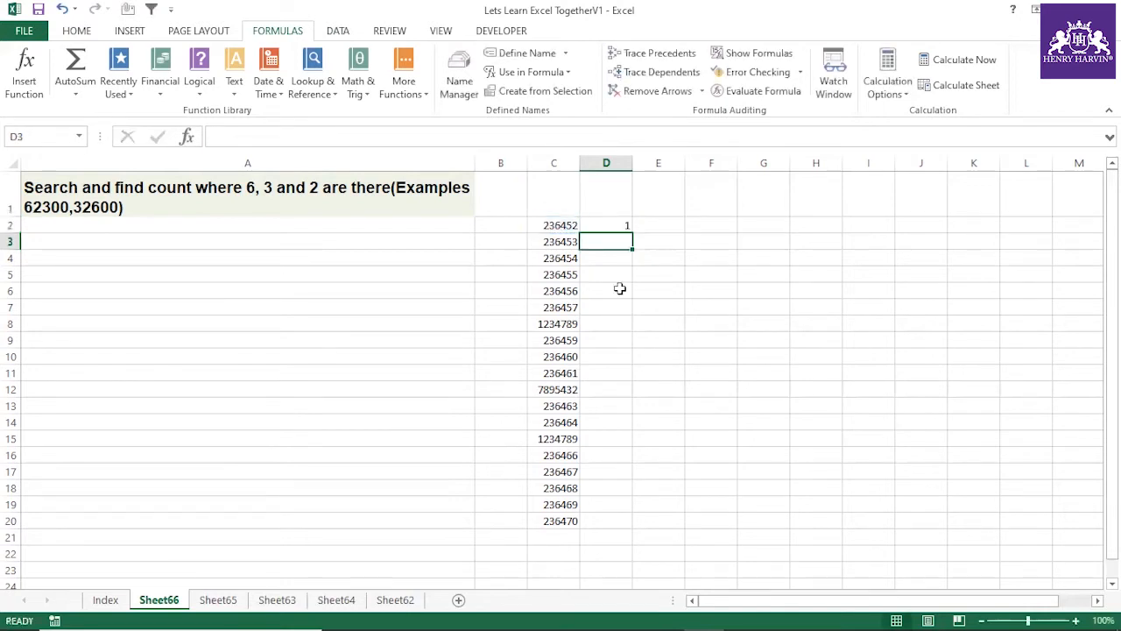
Step: Try filling the D2 formula down to D20, and undo the fill
left_click(618, 224)
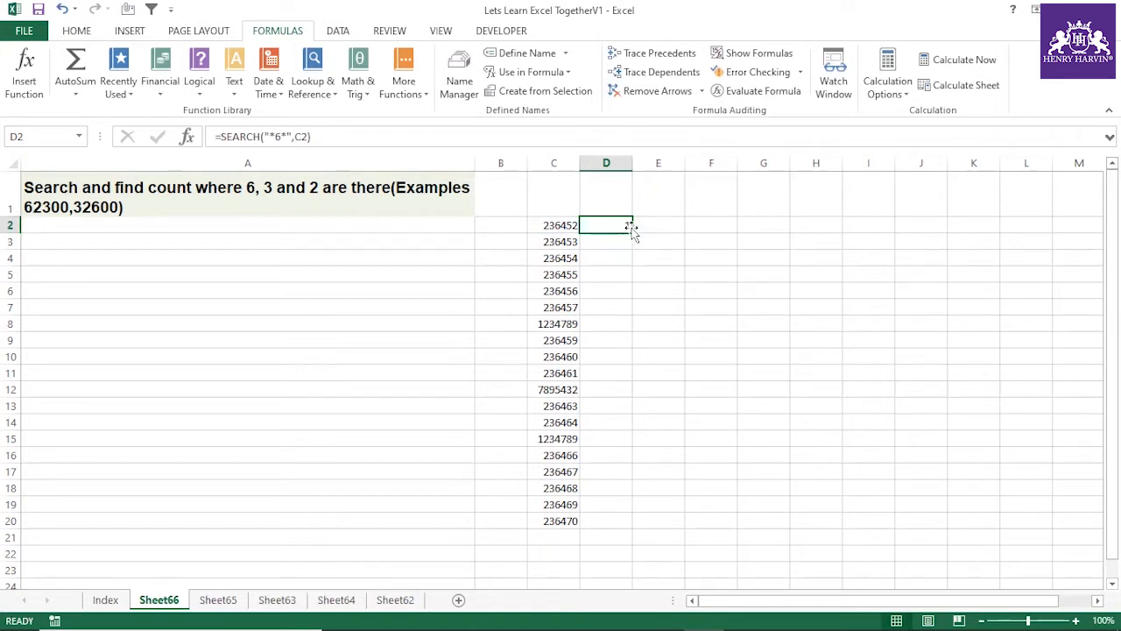
double_click(631, 232)
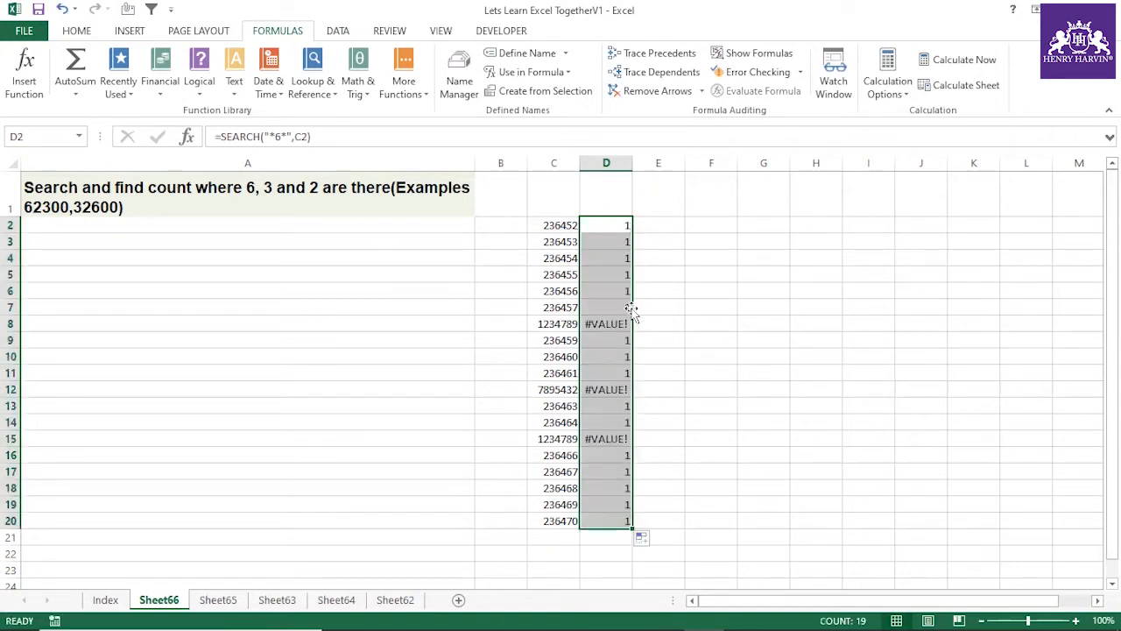
key("ctrl+z")
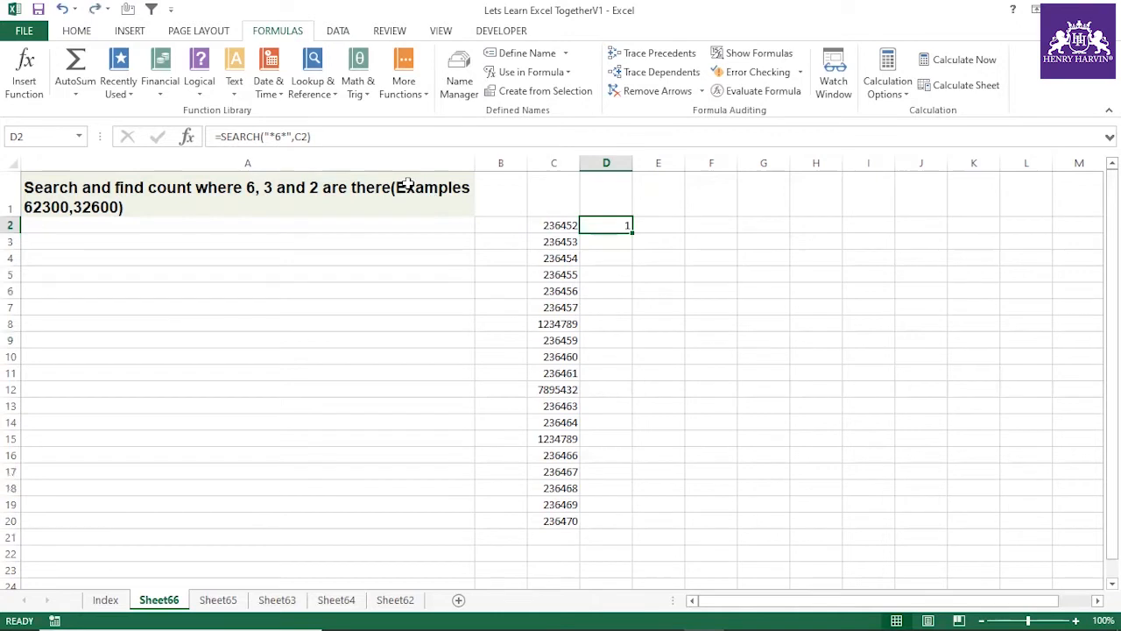
Step: Try extending the search text in D2, making the formula =SEARCH("*6*3*",C2)
left_click(282, 136)
type("*3")
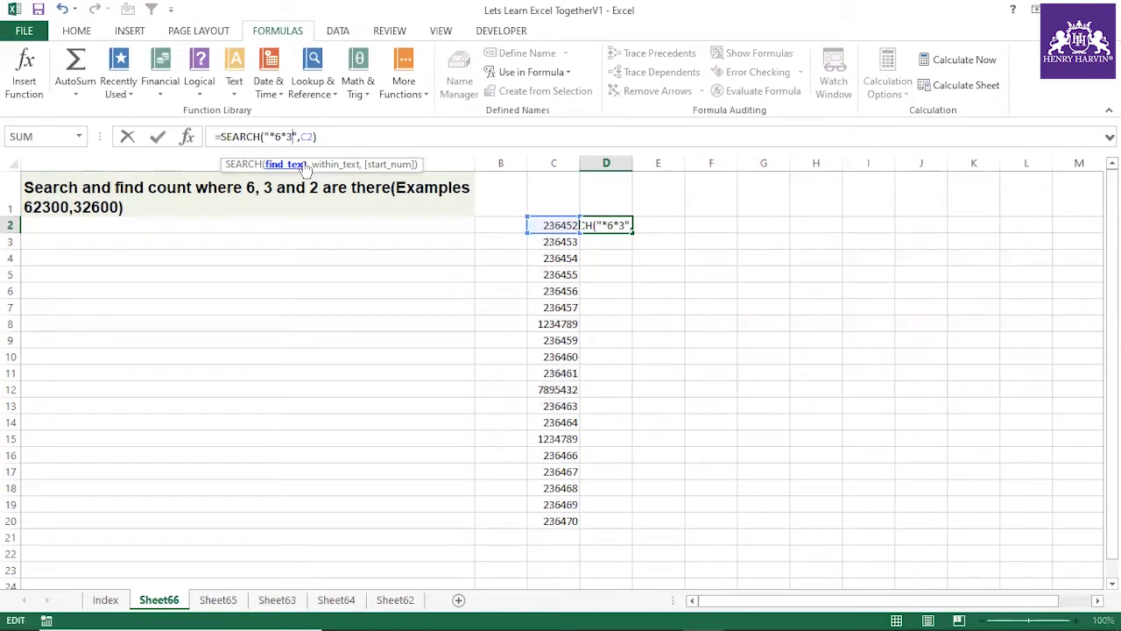
key("Return")
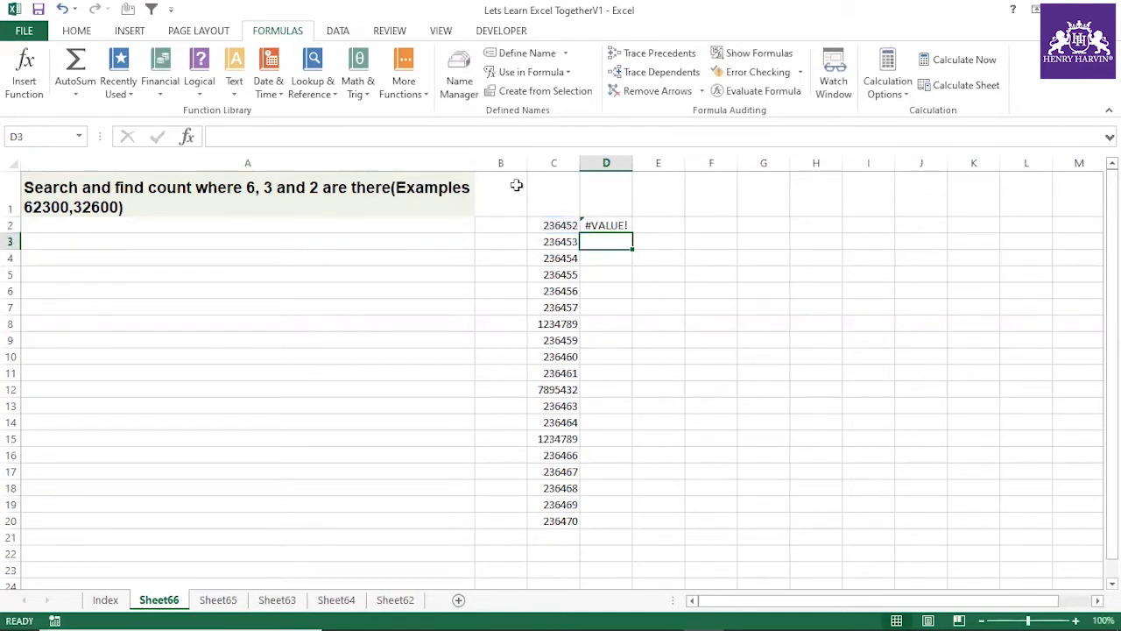
left_click(604, 225)
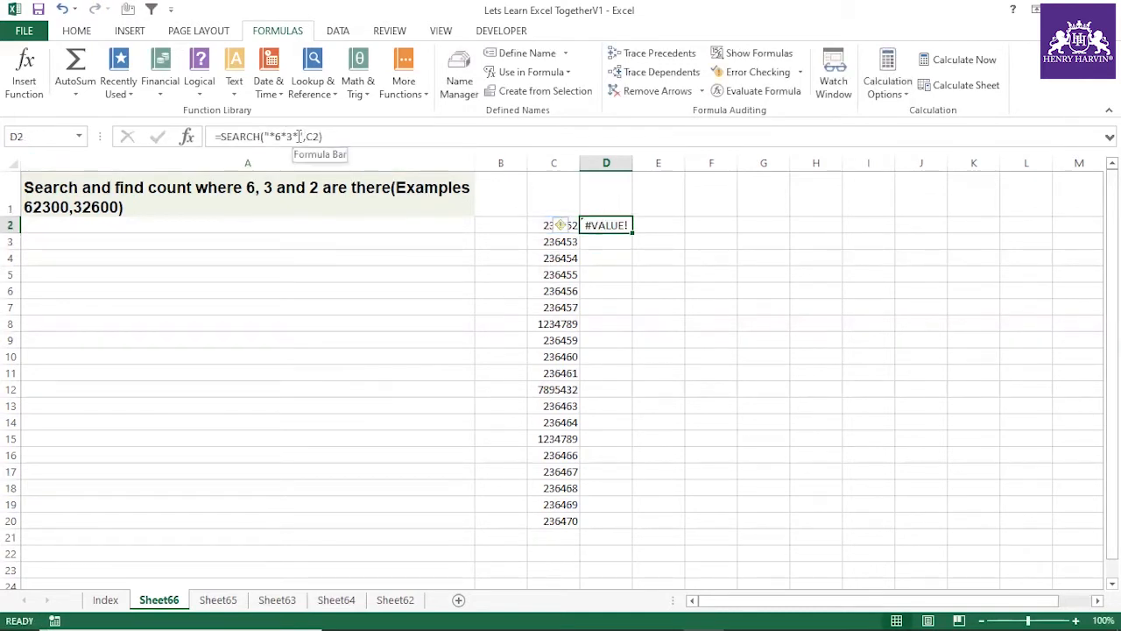
Step: Remove the added 3 from the search text in D2, restoring the formula =SEARCH("*6*",C2)
left_click(299, 136)
type("*")
key("BackSpace")
key("BackSpace")
key("BackSpace")
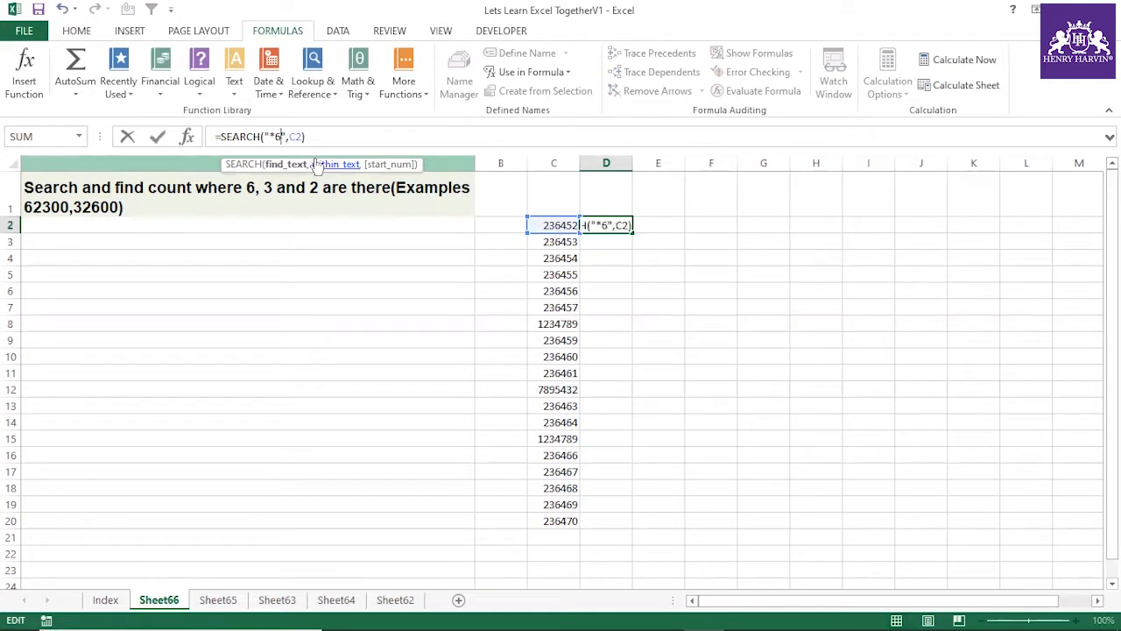
type("*")
key("Return")
left_click(607, 224)
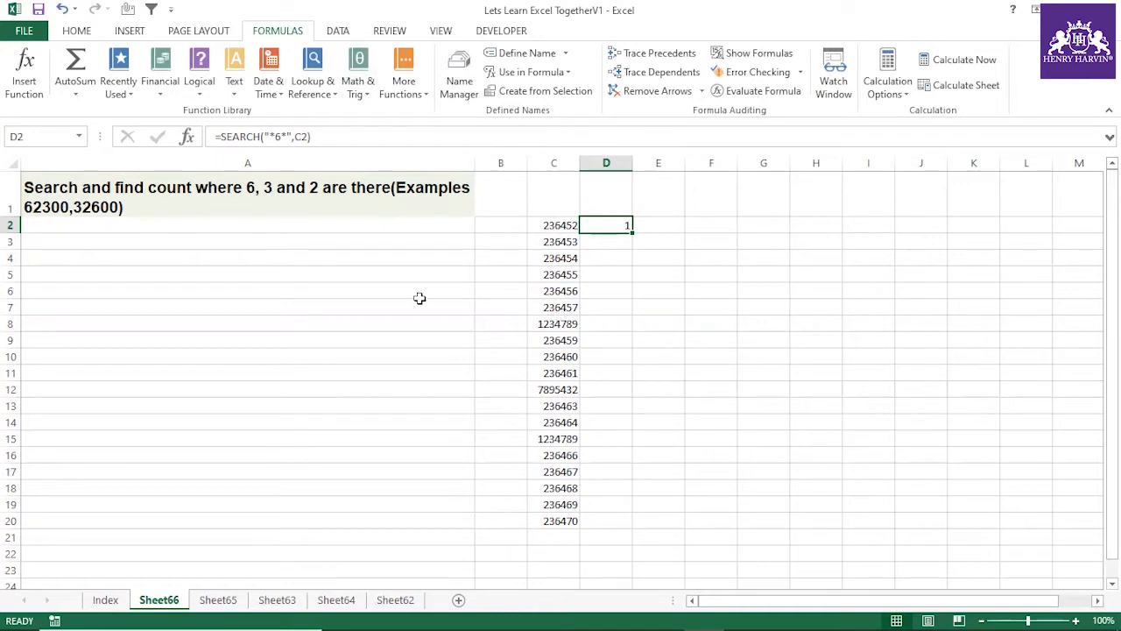
left_click(648, 257)
left_click(620, 225)
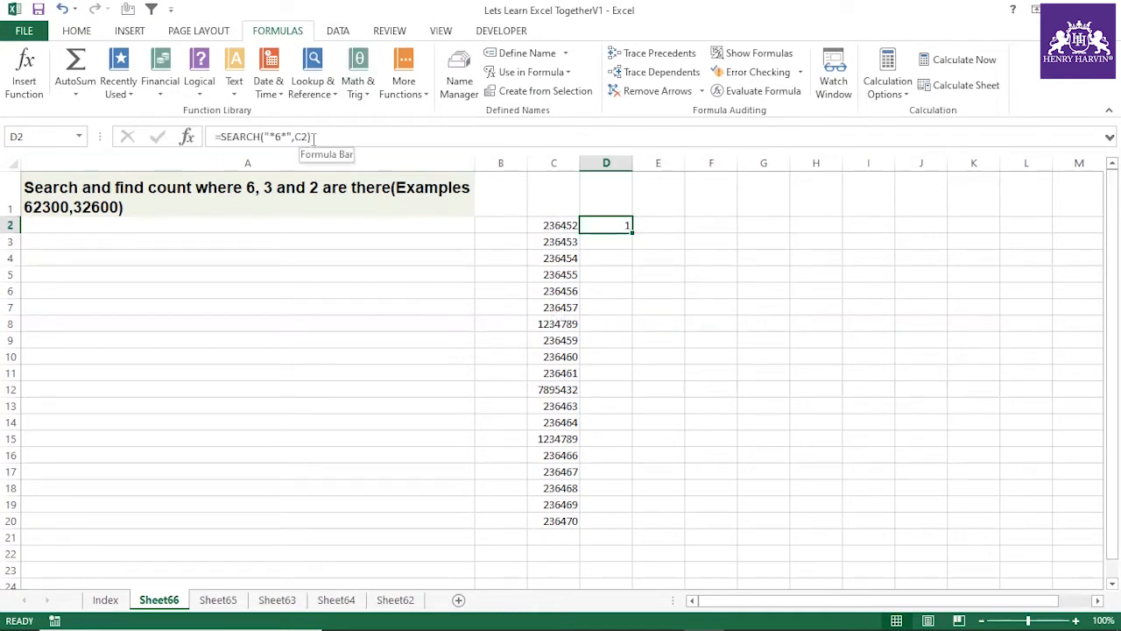
Step: Replace the D2 formula with the start of an AND formula, =AND(SEARCH("*6*",C2)>0, leaving it open for more conditions
left_click_drag(219, 137, 316, 137)
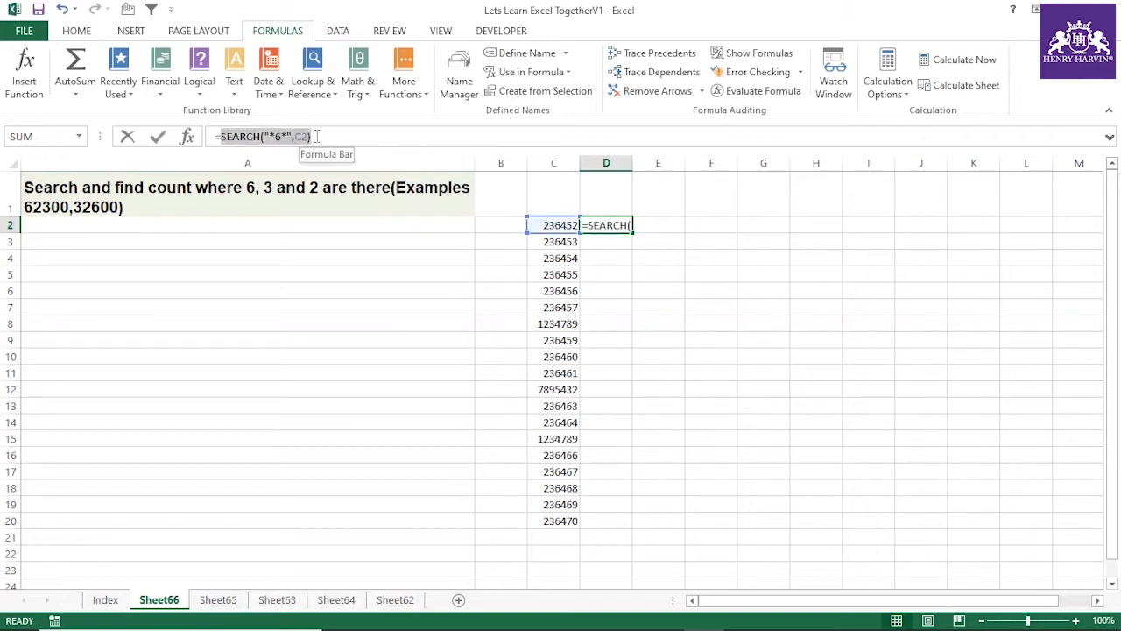
key("Escape")
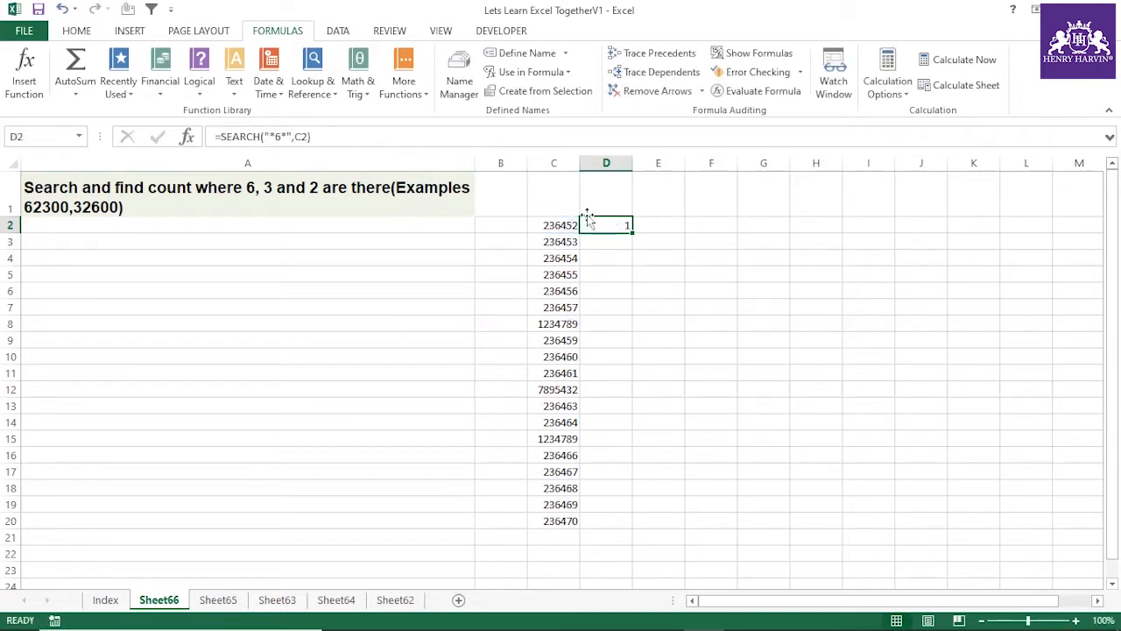
key("Delete")
type("=")
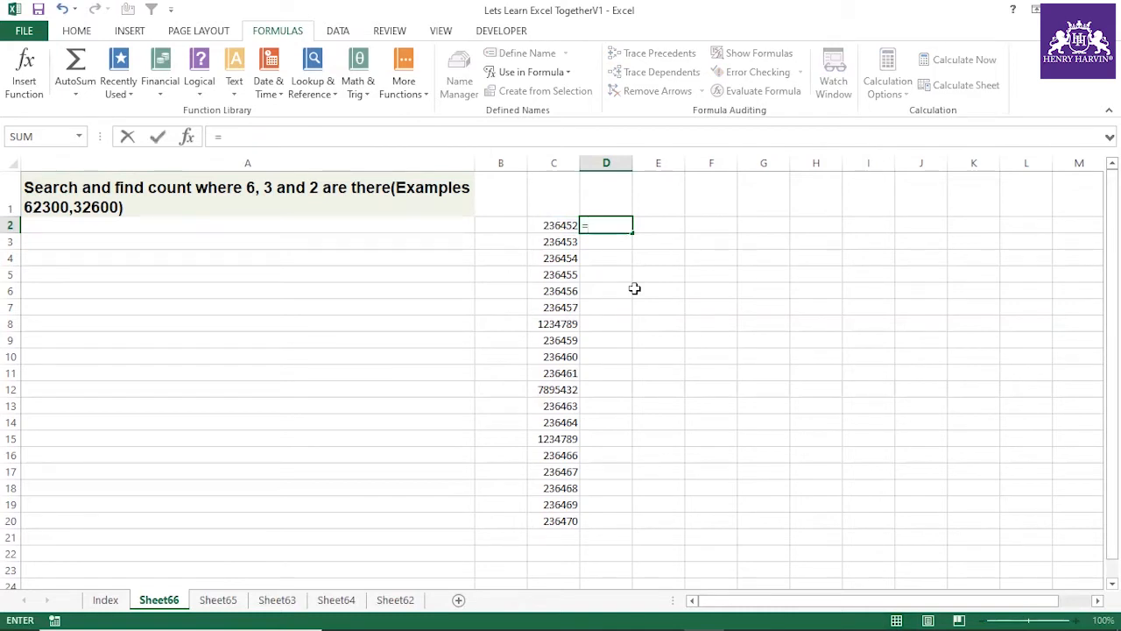
type("And(")
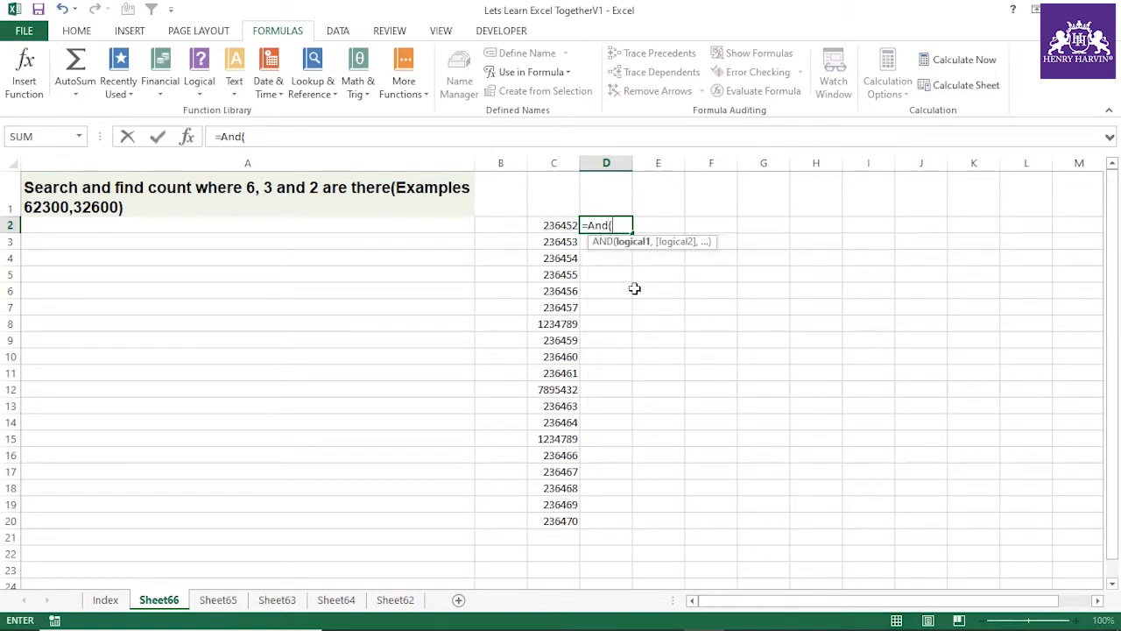
type("SEARCH(\"*6*\",C2)>0")
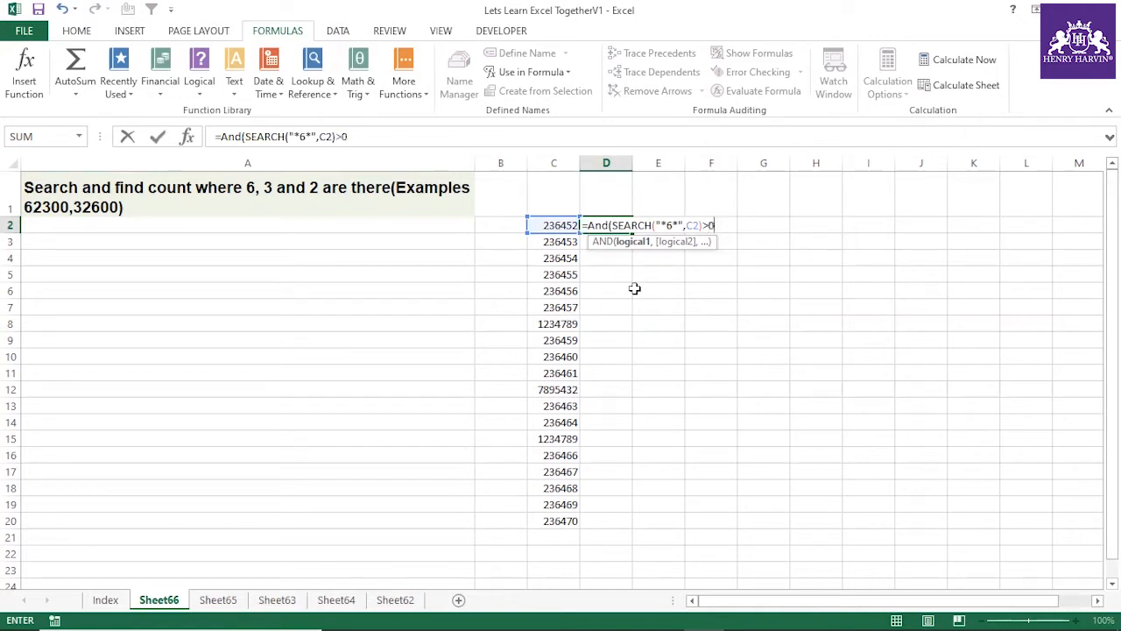
Step: Repeat the condition SEARCH("*6*",C2)>0 as the second and third arguments of the AND formula in D2
left_click(354, 138)
left_click_drag(349, 137, 245, 138)
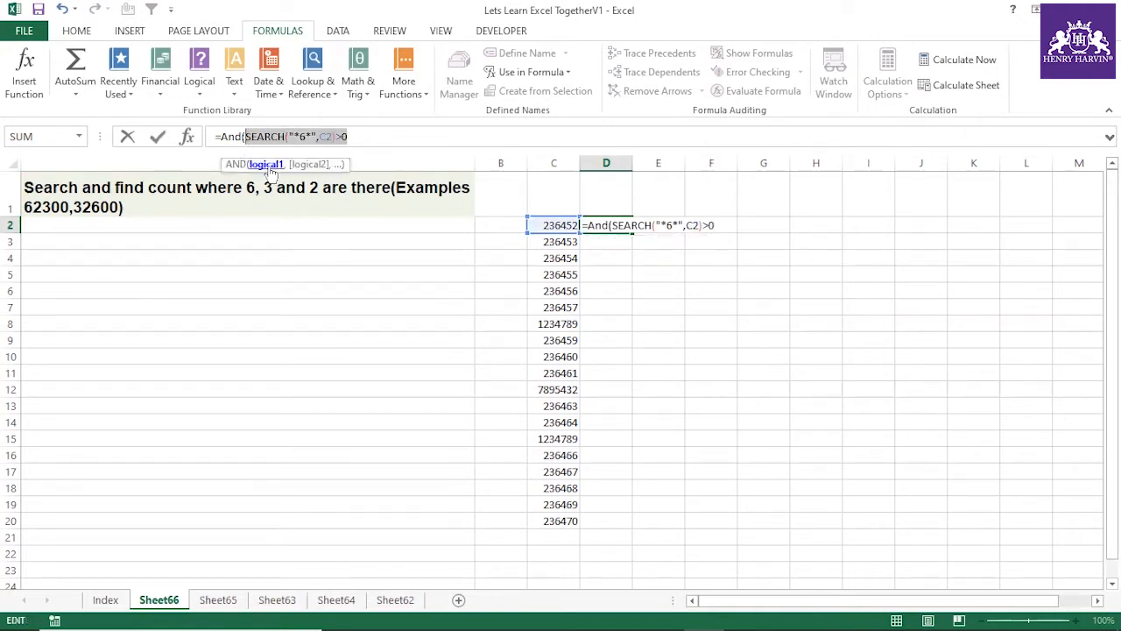
left_click(360, 137)
type(",")
type("SEARCH(\"*6*\",C2)>0")
type(",")
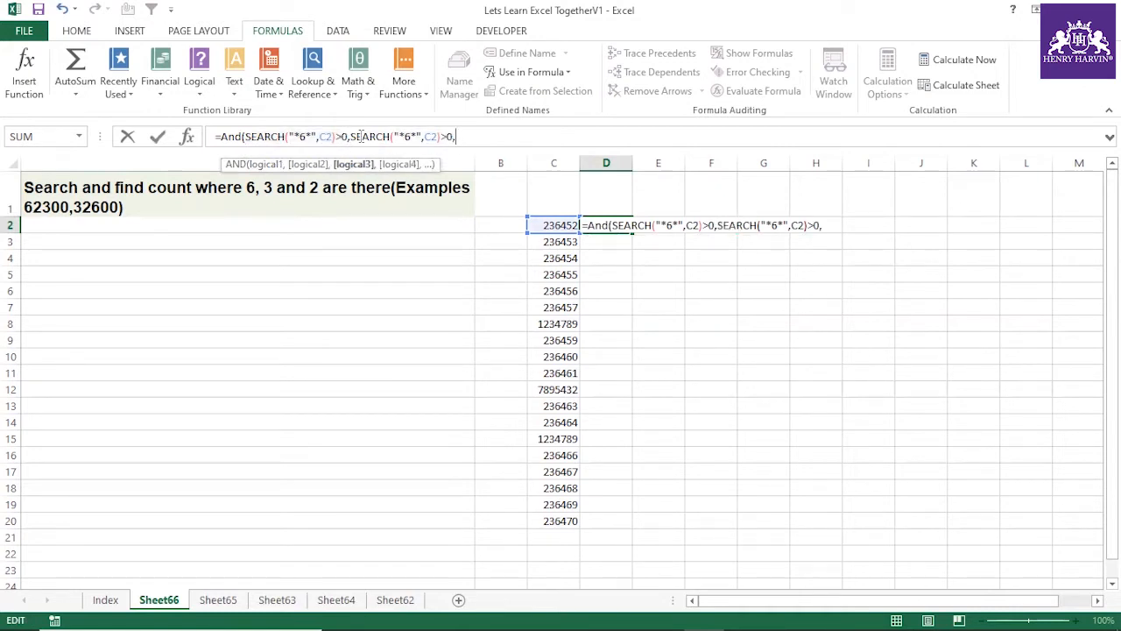
type("SEARCH(\"*6*\",C2)>0")
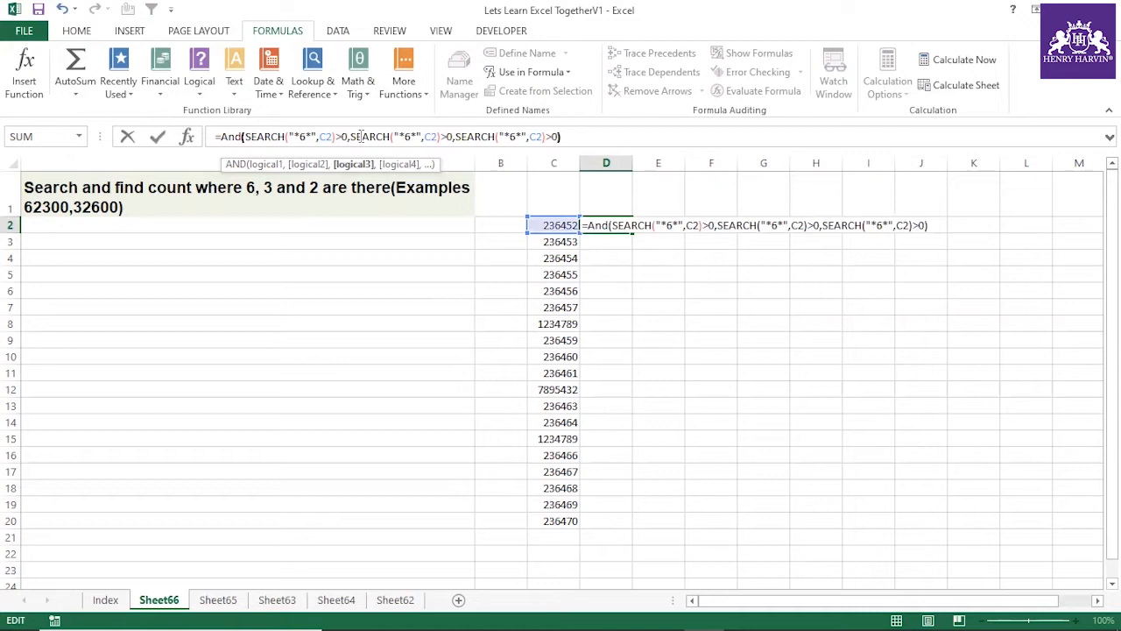
Step: Change the second and third search texts in the D2 formula to "*3*" and fill it down to D20
left_click(406, 136)
key("BackSpace")
type("3")
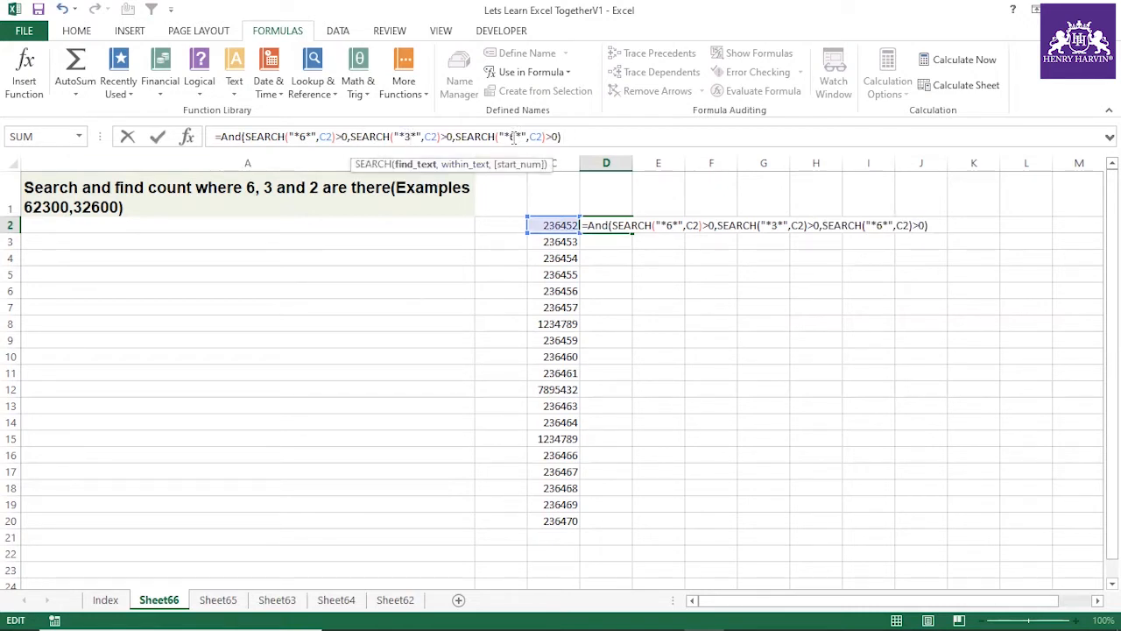
left_click(513, 136)
key("BackSpace")
type("3")
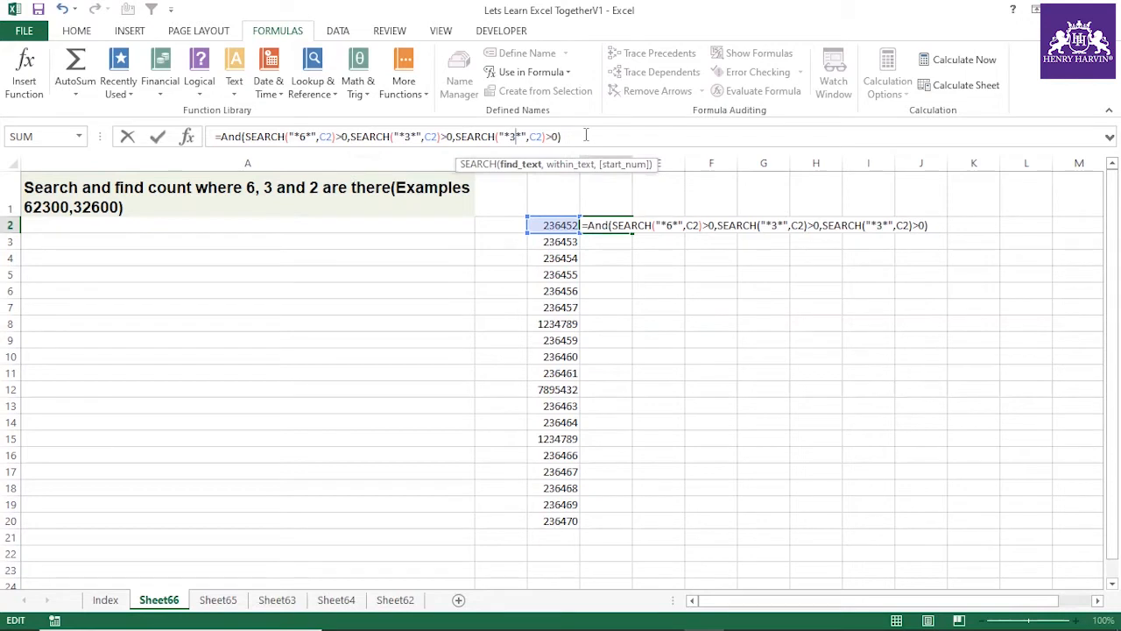
key("Return")
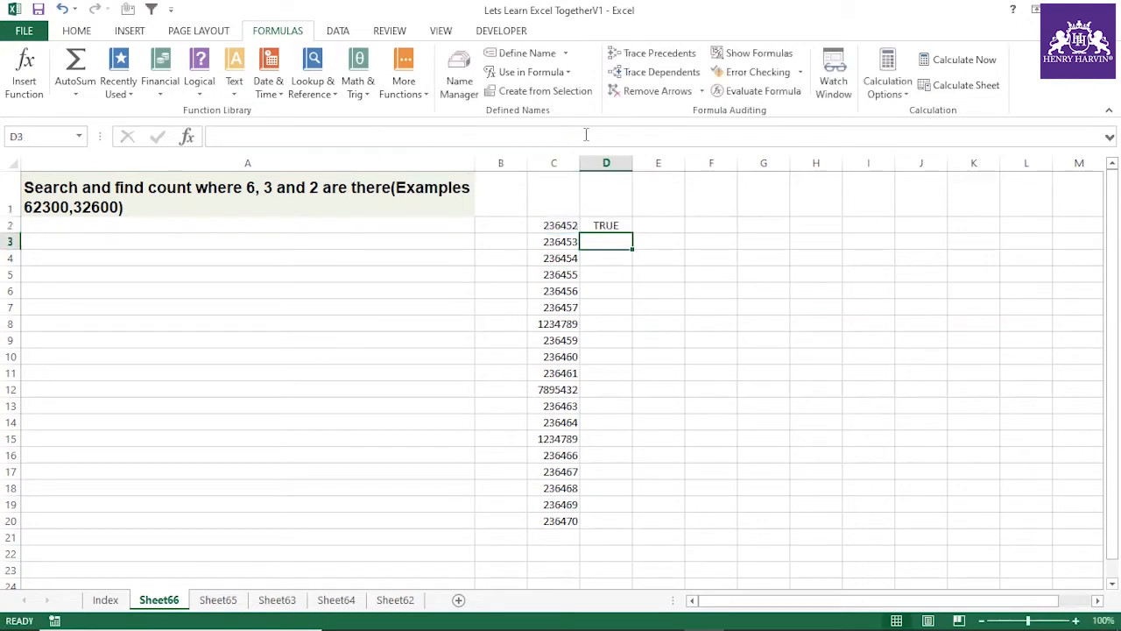
left_click(613, 225)
double_click(628, 228)
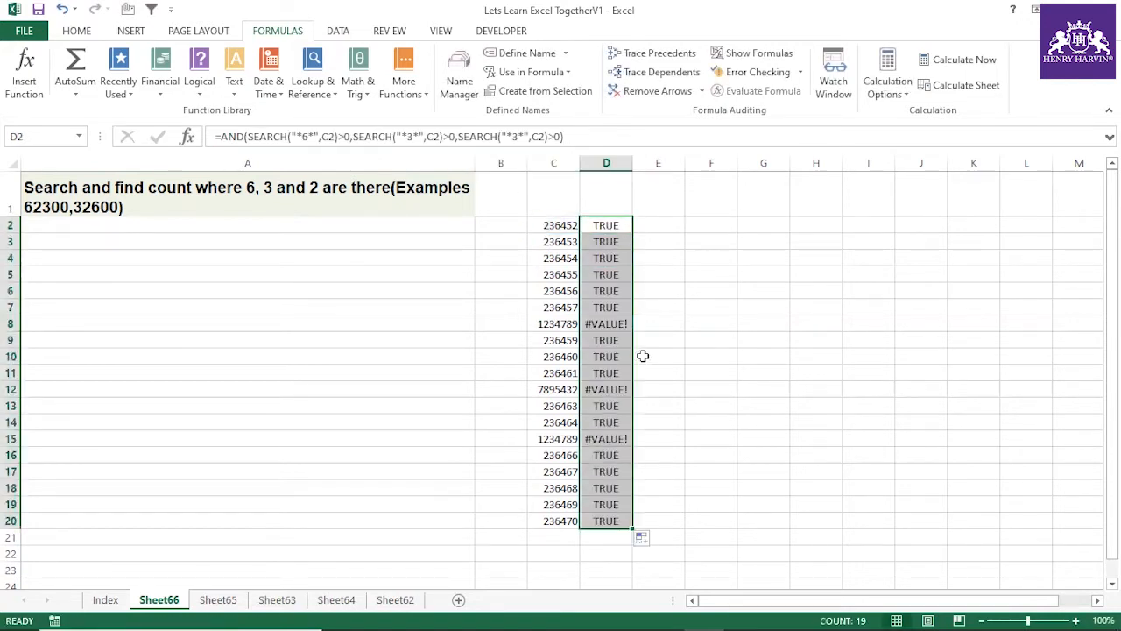
Step: Count the matching rows in E2 with the formula =COUNTIF(D2:D20,TRUE)
left_click(648, 226)
type("=c")
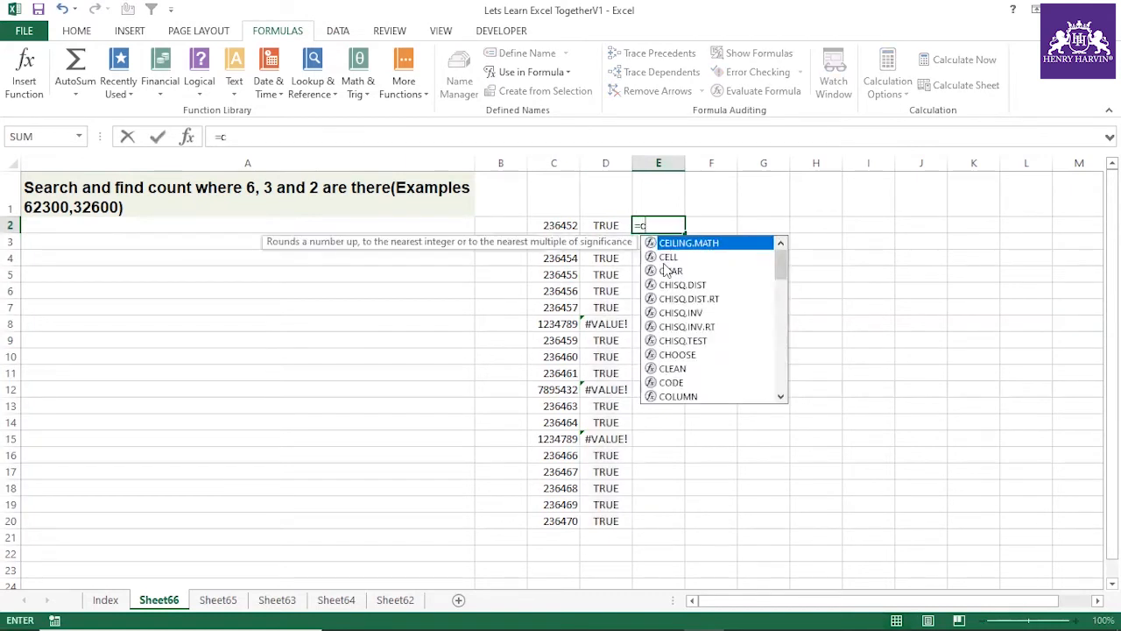
type("ountif")
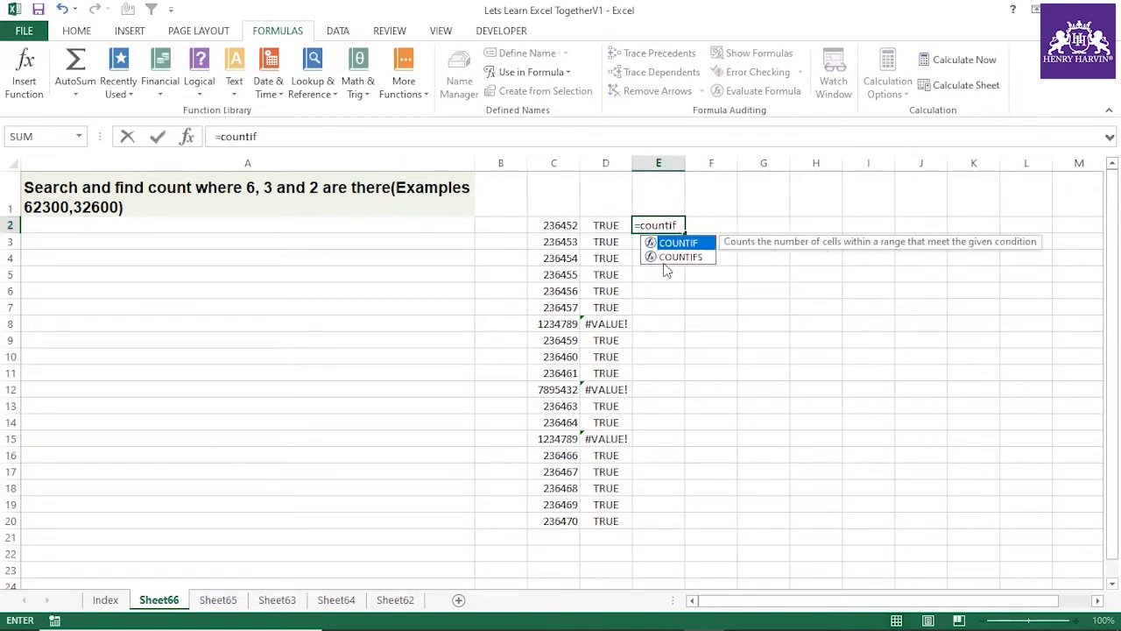
type("(")
left_click_drag(605, 225, 618, 518)
type(",")
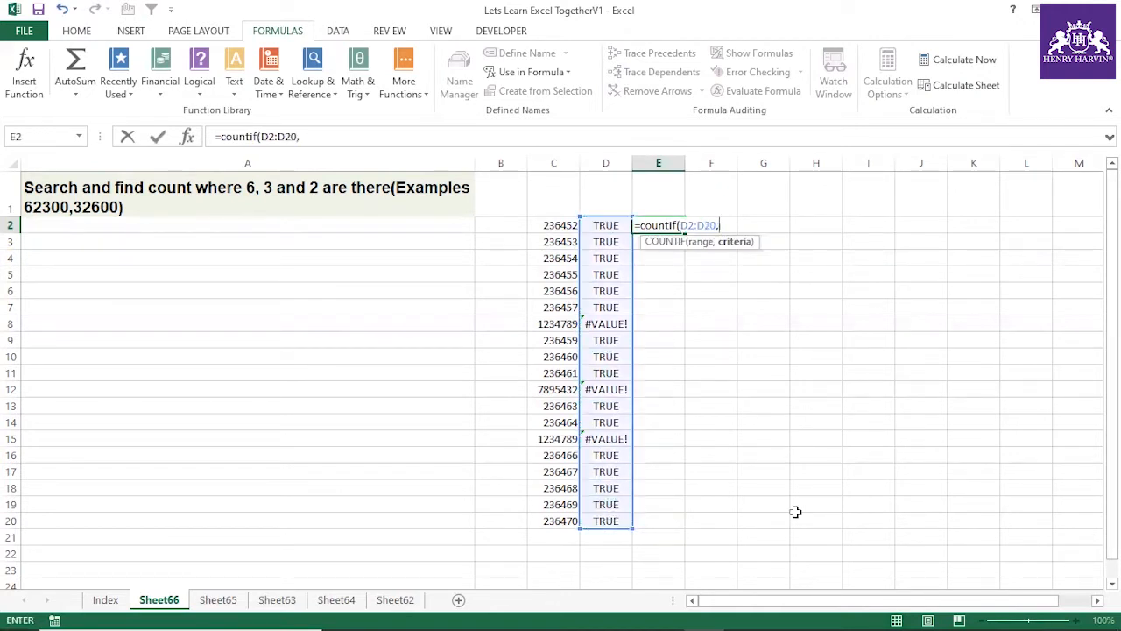
type("\"True")
key("BackSpace")
key("BackSpace")
key("BackSpace")
key("BackSpace")
key("BackSpace")
type("TRUE")
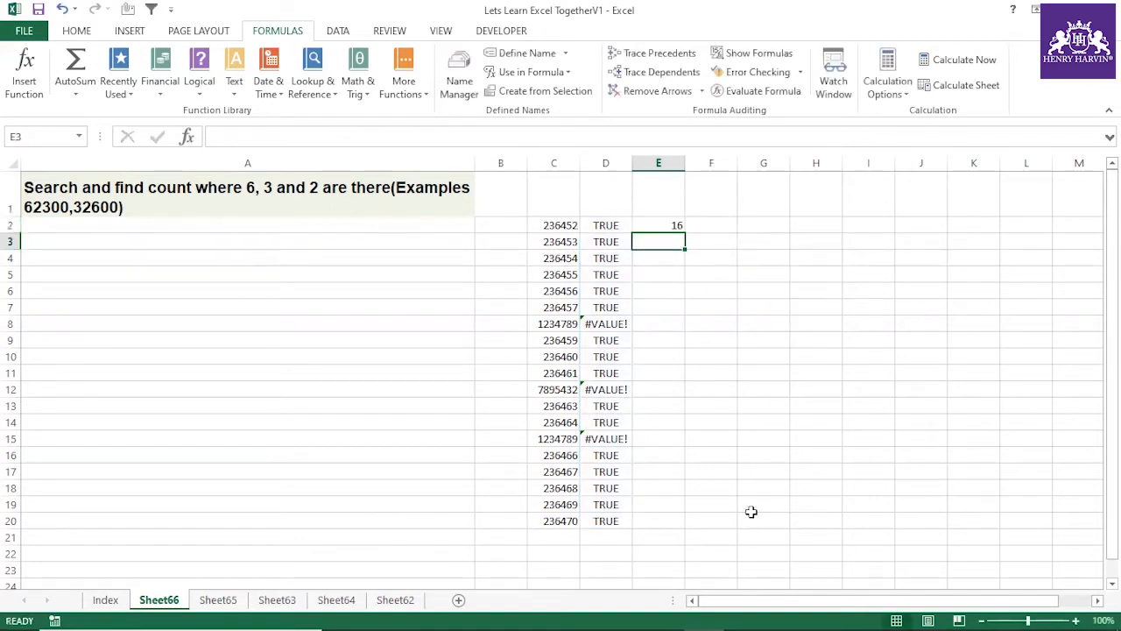
Step: Examine the count formula in E2, the numbers in column C and their AND formulas in column D against the task in A1
left_click(679, 223)
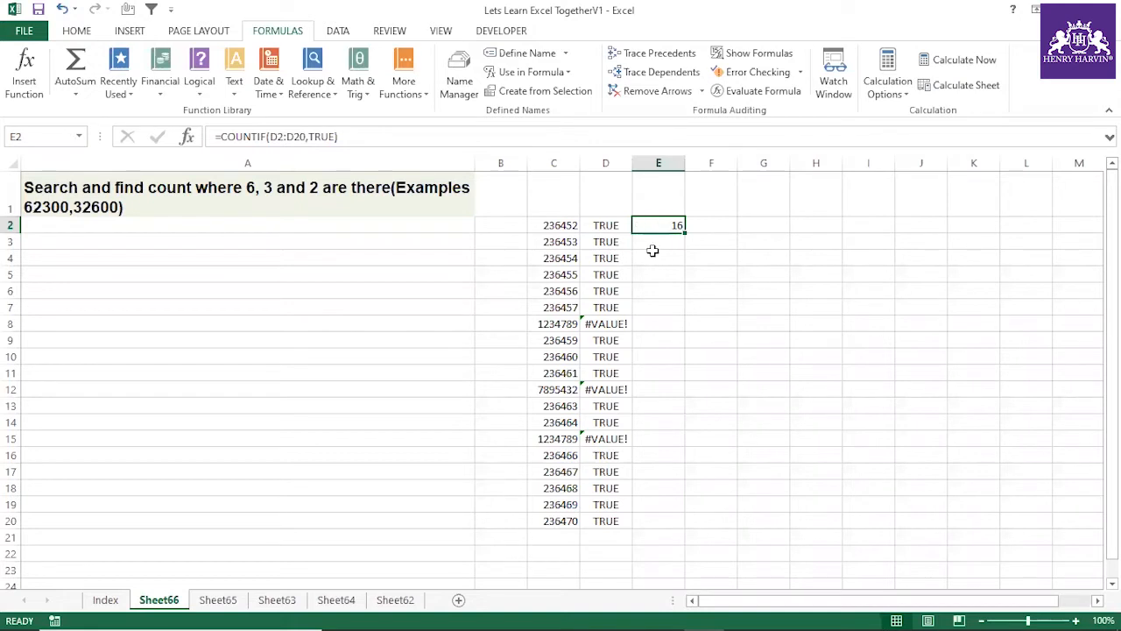
left_click(568, 225)
left_click(575, 261)
left_click(572, 292)
left_click_drag(572, 322, 574, 337)
left_click(576, 356)
left_click(600, 275)
left_click(602, 241)
left_click(604, 292)
left_click(605, 308)
left_click(607, 322)
left_click(605, 275)
left_click(605, 242)
left_click(606, 339)
left_click(611, 389)
left_click(599, 291)
left_click(602, 242)
left_click(601, 226)
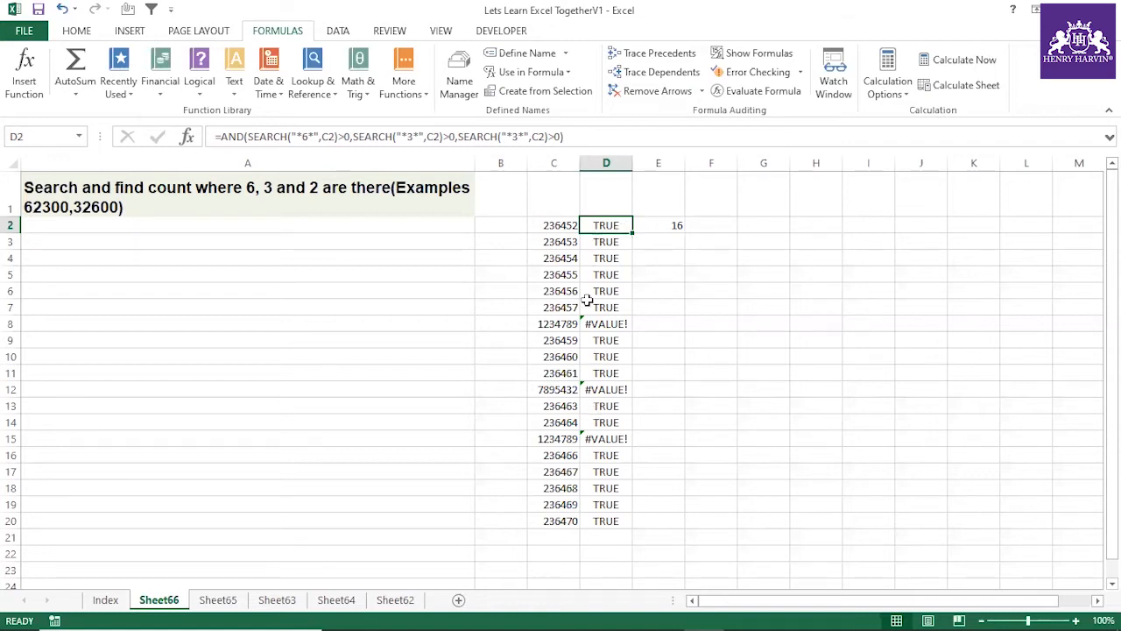
left_click(663, 225)
left_click(674, 274)
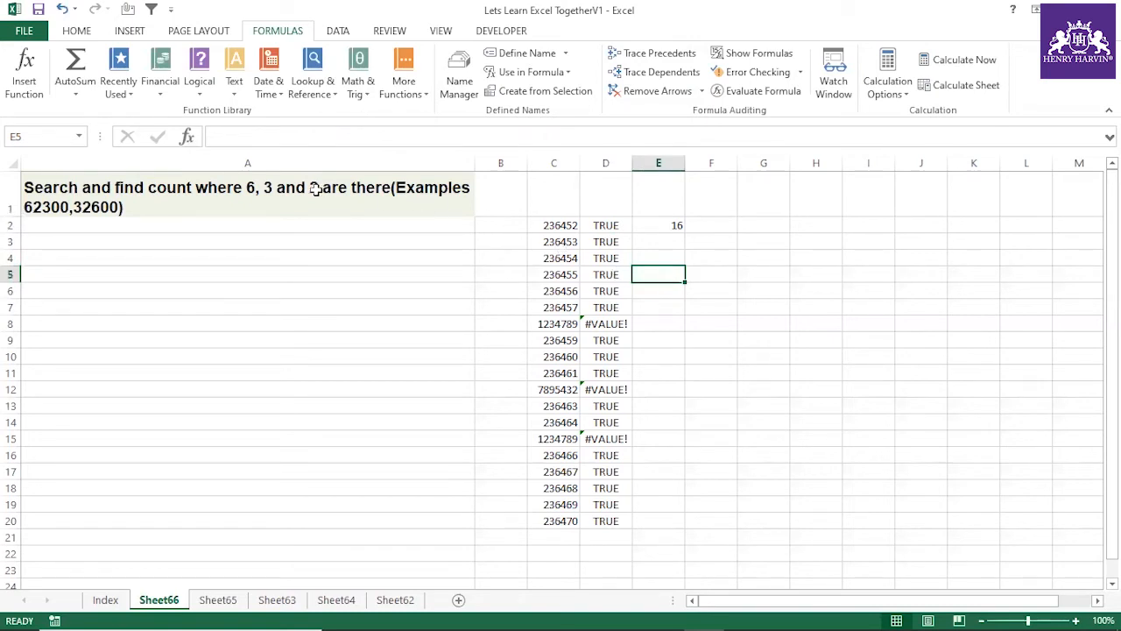
left_click(259, 188)
left_click(611, 226)
left_click(606, 259)
left_click(608, 224)
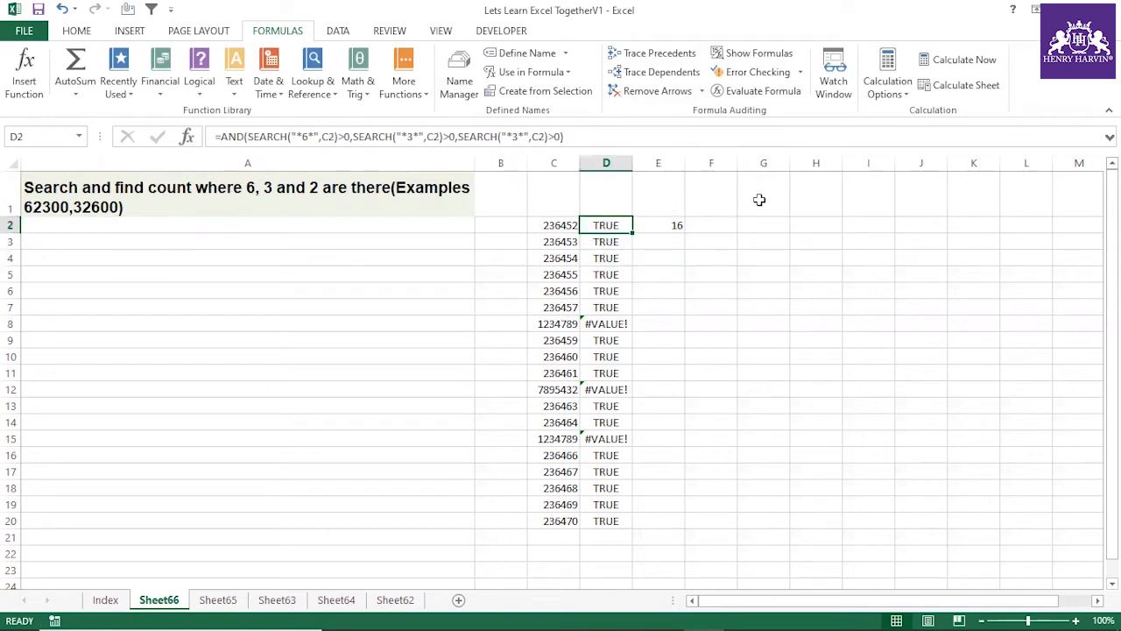
Step: Enter the note "Let's find out and search the values in Sequence as ,2,3,6" in G1
left_click(759, 199)
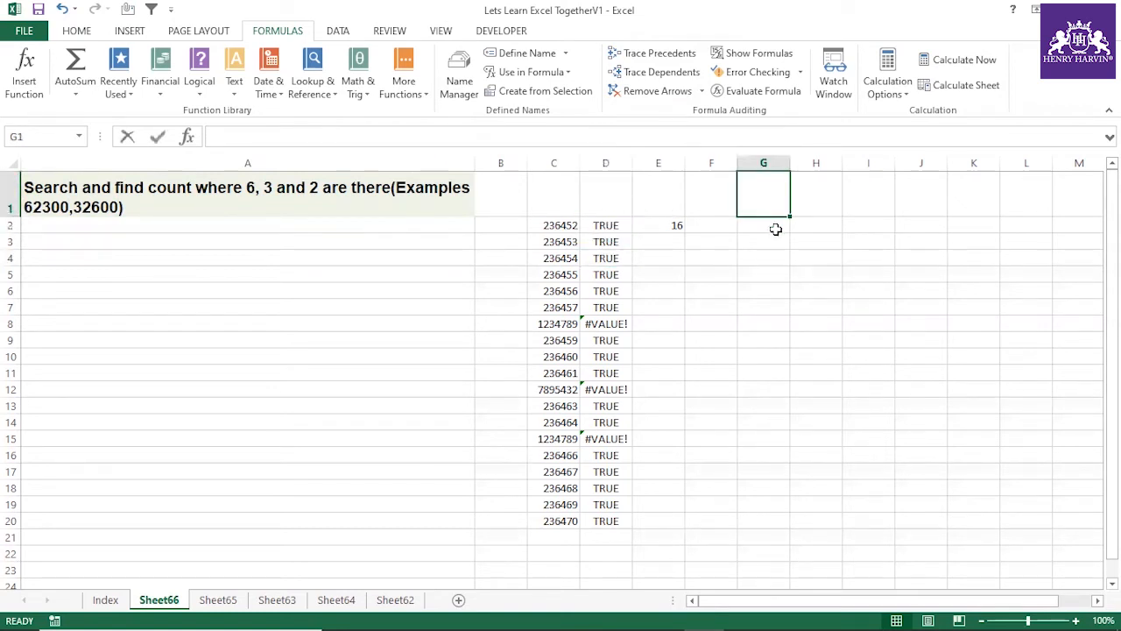
type("Lert's")
key("BackSpace")
key("BackSpace")
key("BackSpace")
key("BackSpace")
type("t's find p")
key("BackSpace")
type("out amd")
key("BackSpace")
key("BackSpace")
key("BackSpace")
type("nd search the valuies in")
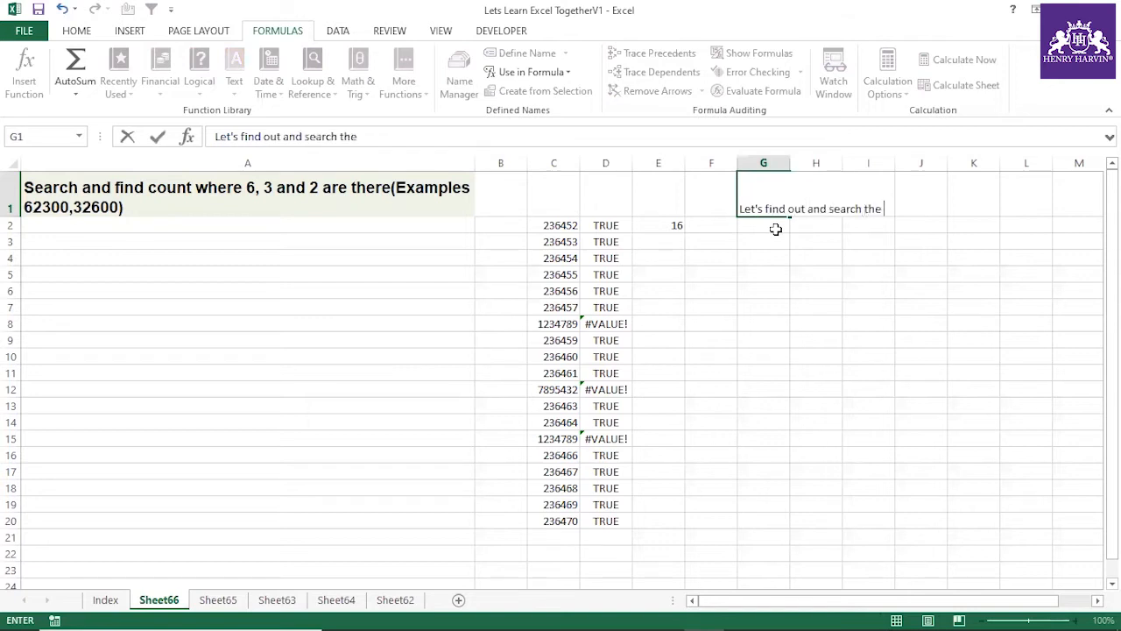
key("BackSpace")
key("BackSpace")
key("BackSpace")
key("BackSpace")
key("BackSpace")
key("BackSpace")
key("BackSpace")
type("es in Sequence as")
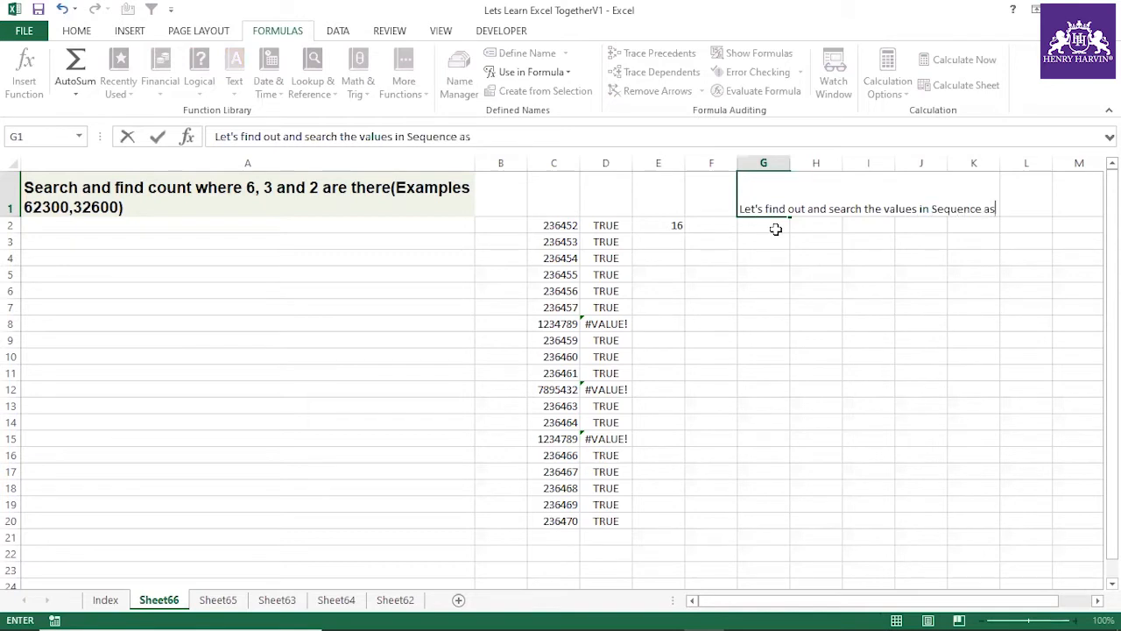
type(" ,2,3,6")
left_click(780, 305)
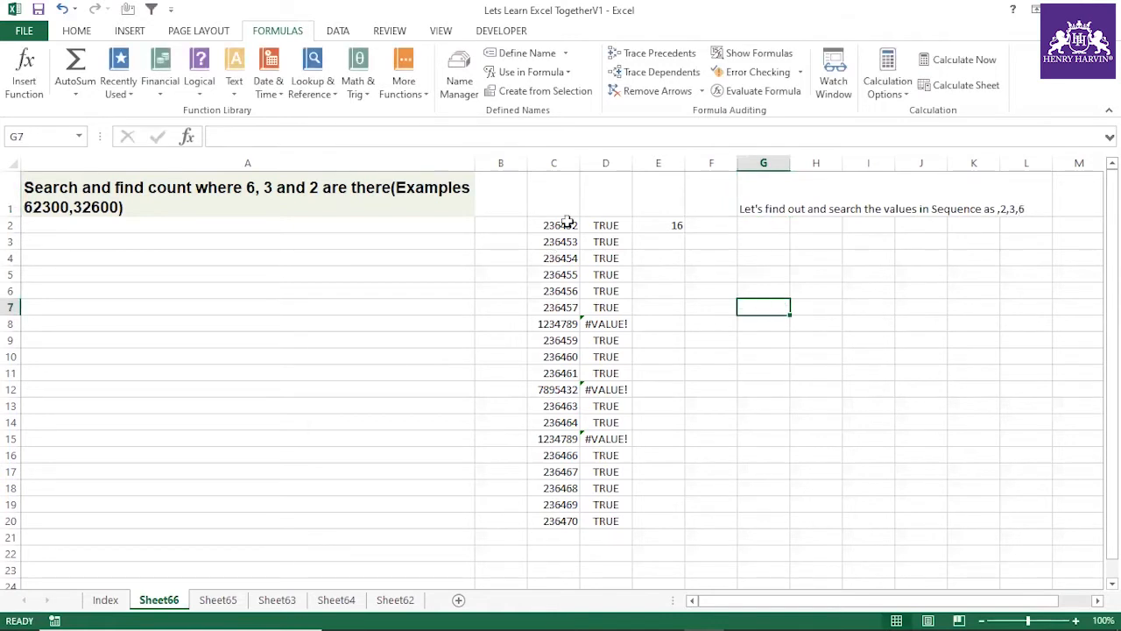
Step: Replace the number in C5 with 243876
left_click(556, 275)
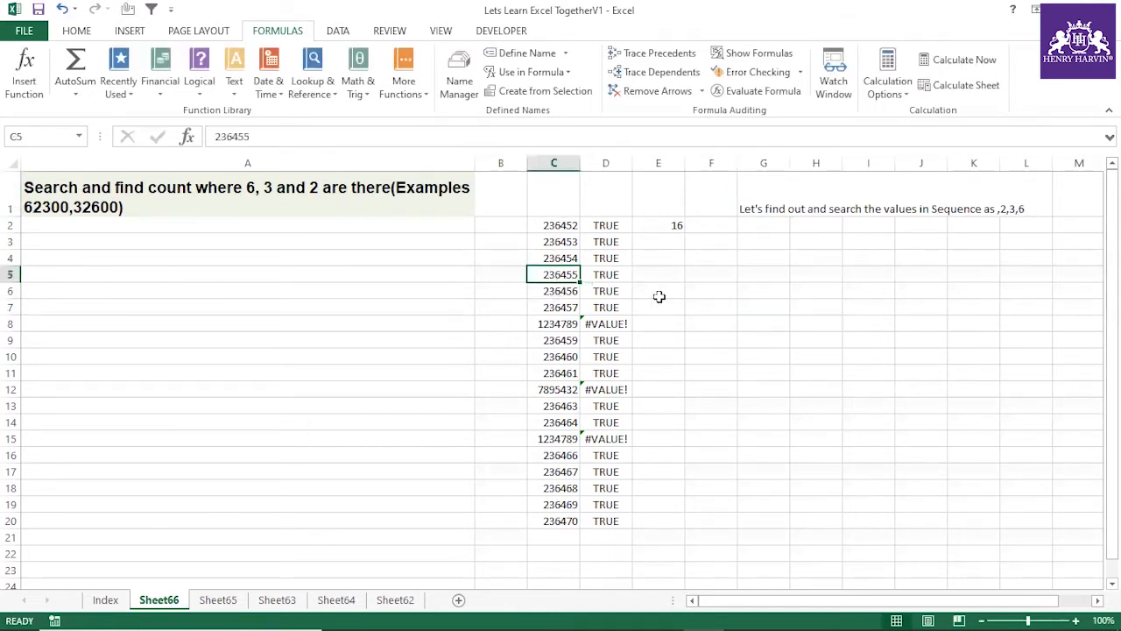
type("246")
key("BackSpace")
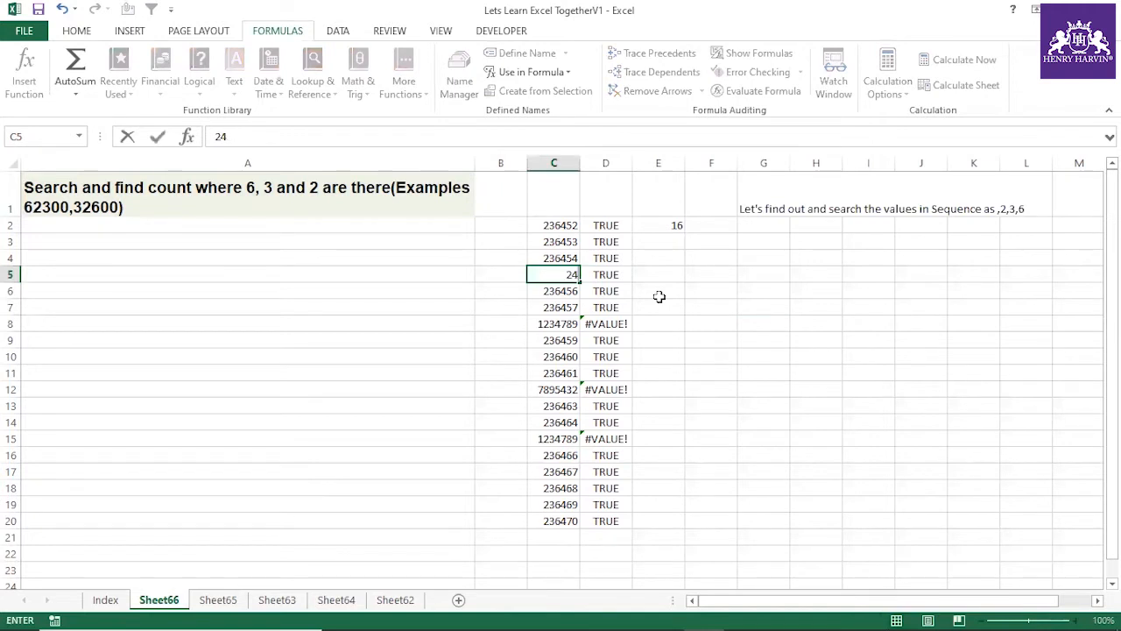
type("3876")
left_click(827, 317)
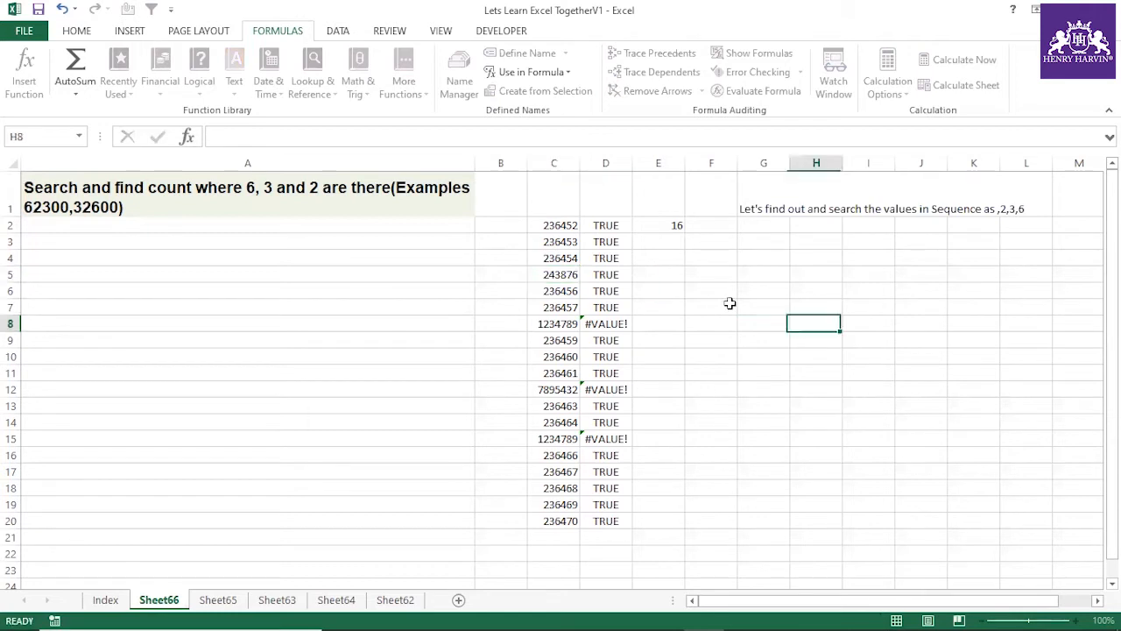
left_click(570, 275)
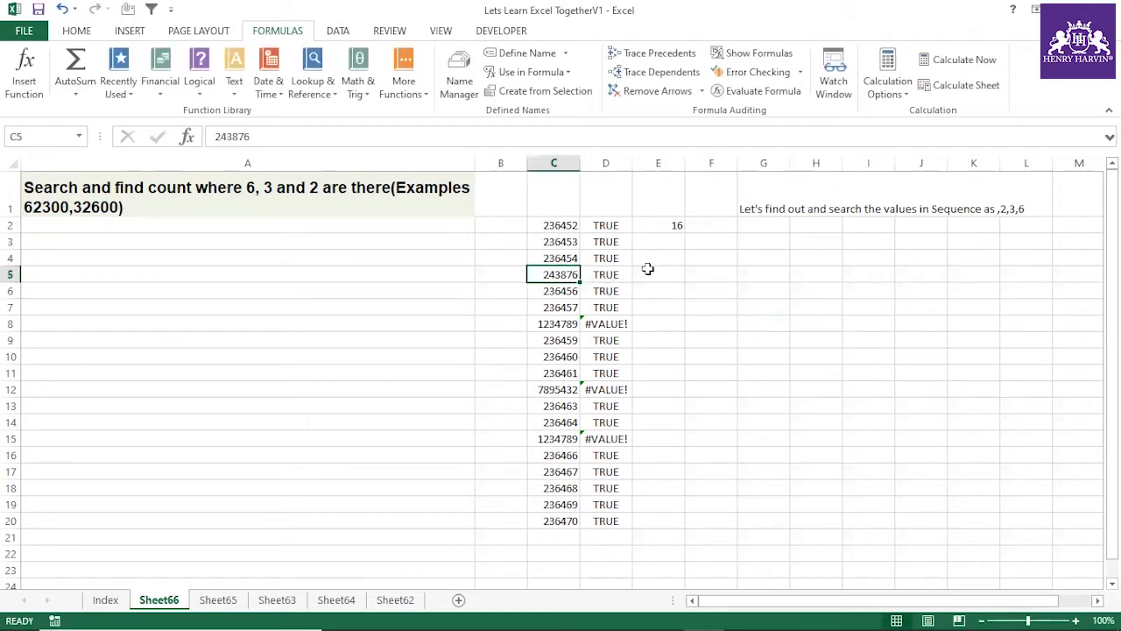
left_click(545, 225)
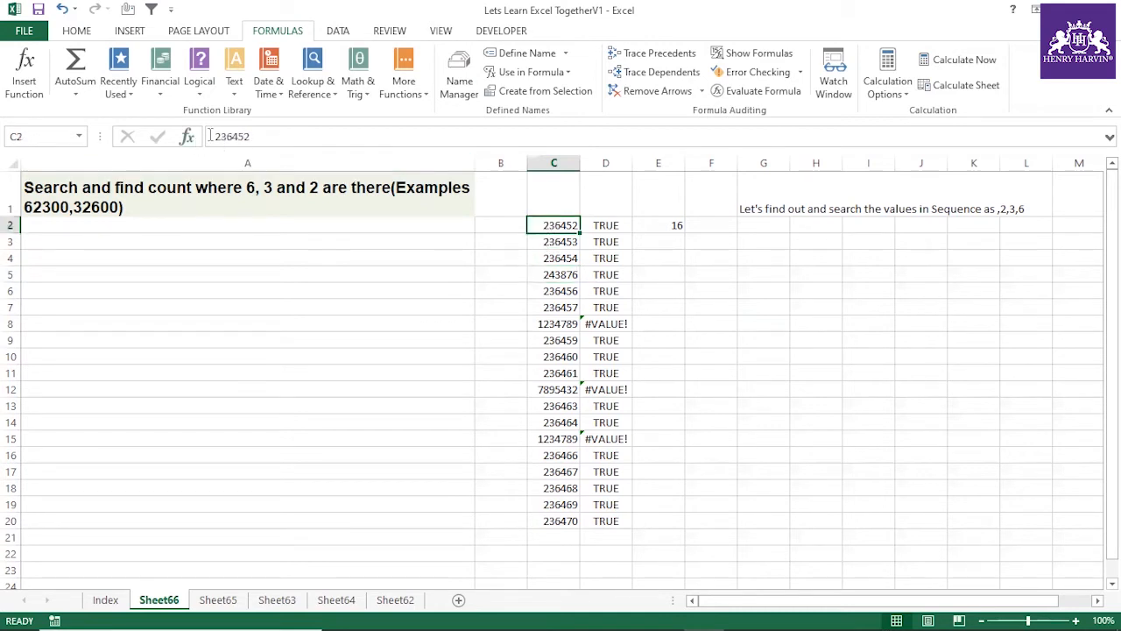
left_click_drag(216, 136, 230, 136)
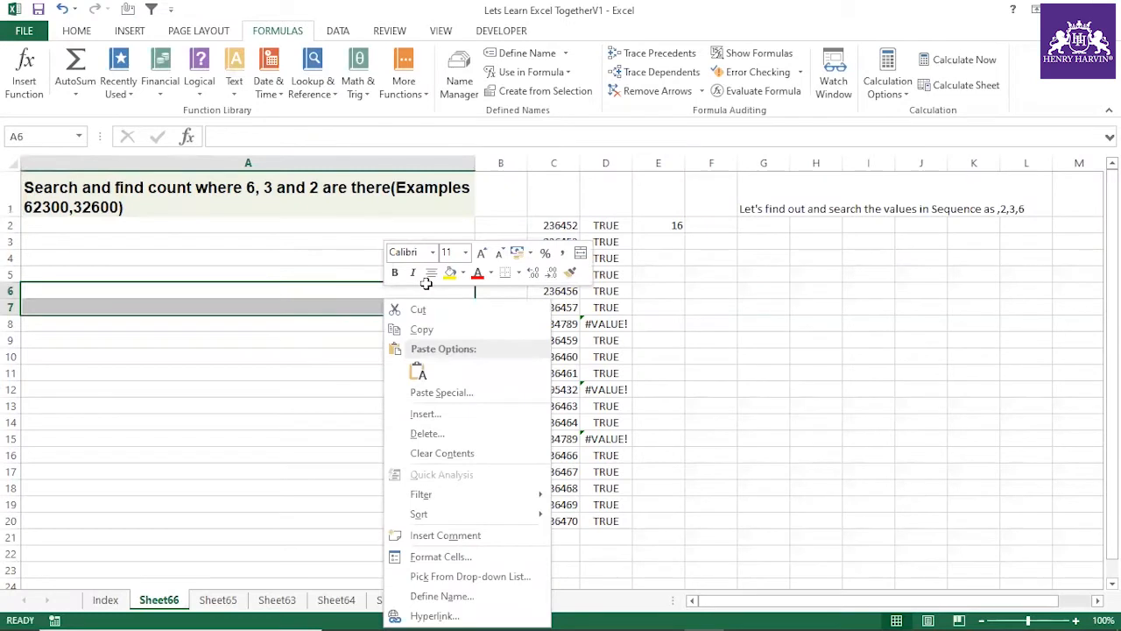
left_click(556, 243)
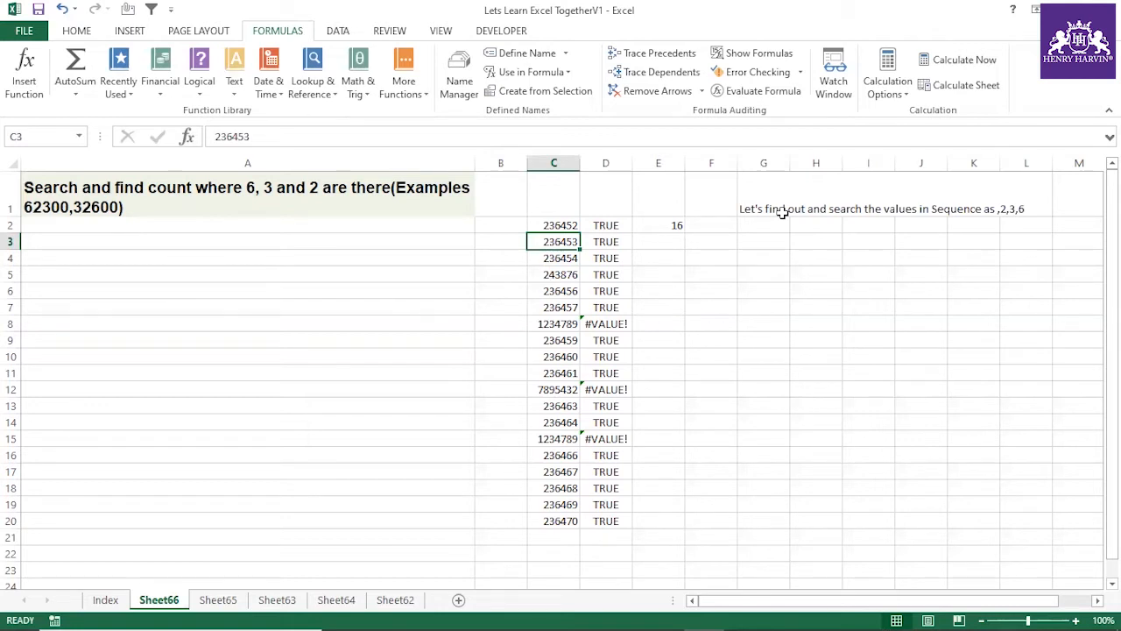
left_click(706, 244)
Step: Insert a blank column before column E, which holds the COUNTIF result
left_click(657, 226)
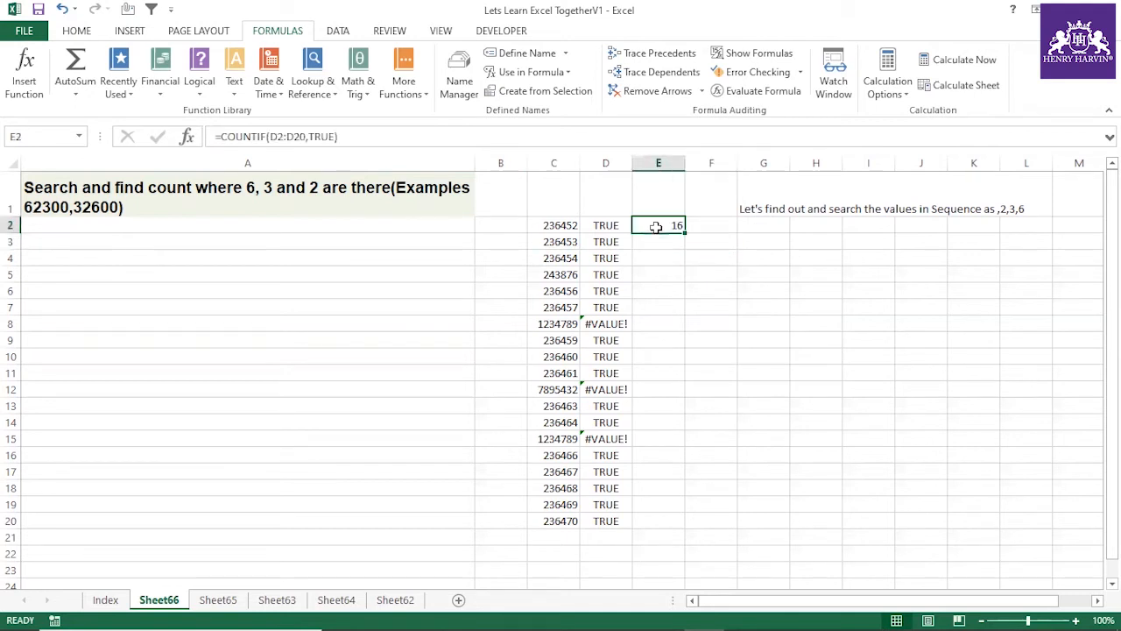
right_click(668, 164)
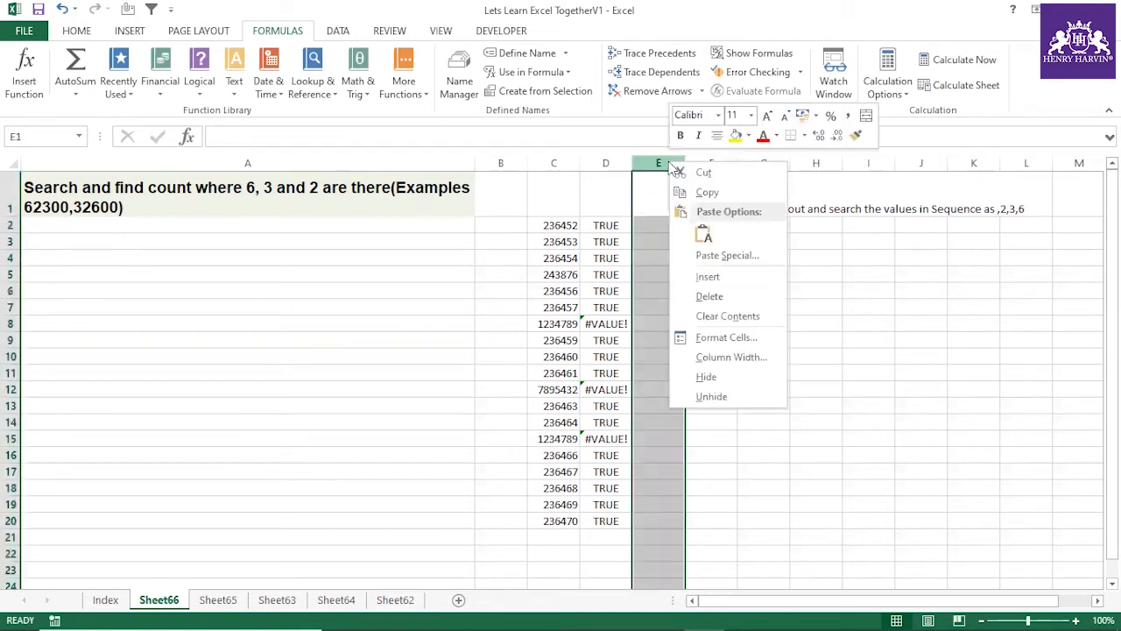
left_click(706, 276)
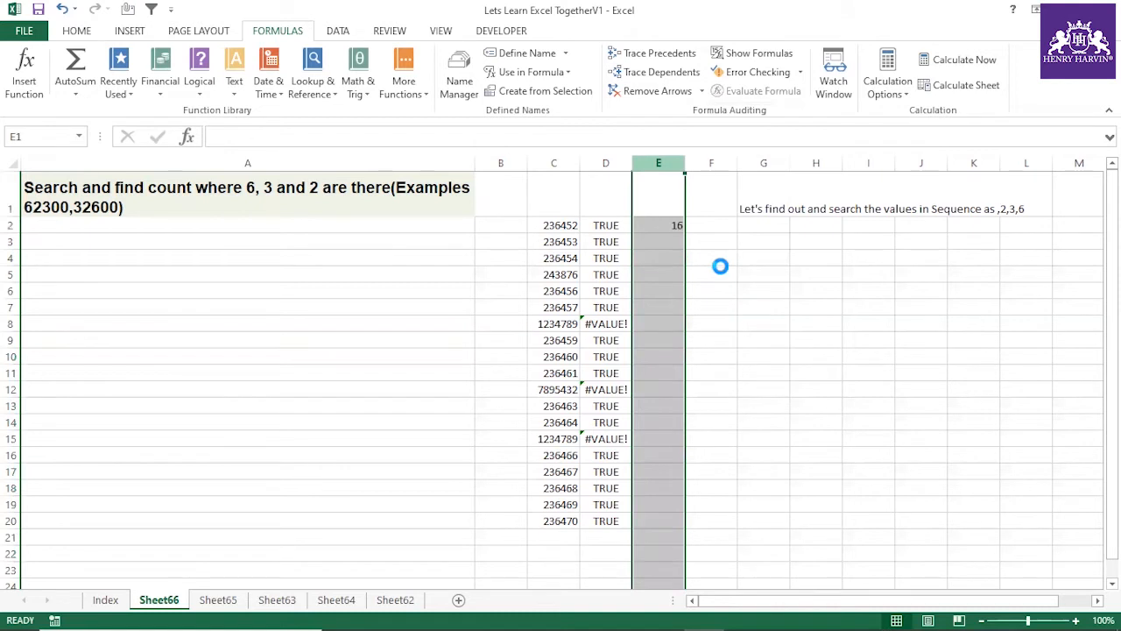
Step: Enter the formula =SEARCH("*2*3*6",C2) in E2 and fill it down to E20
key("Down")
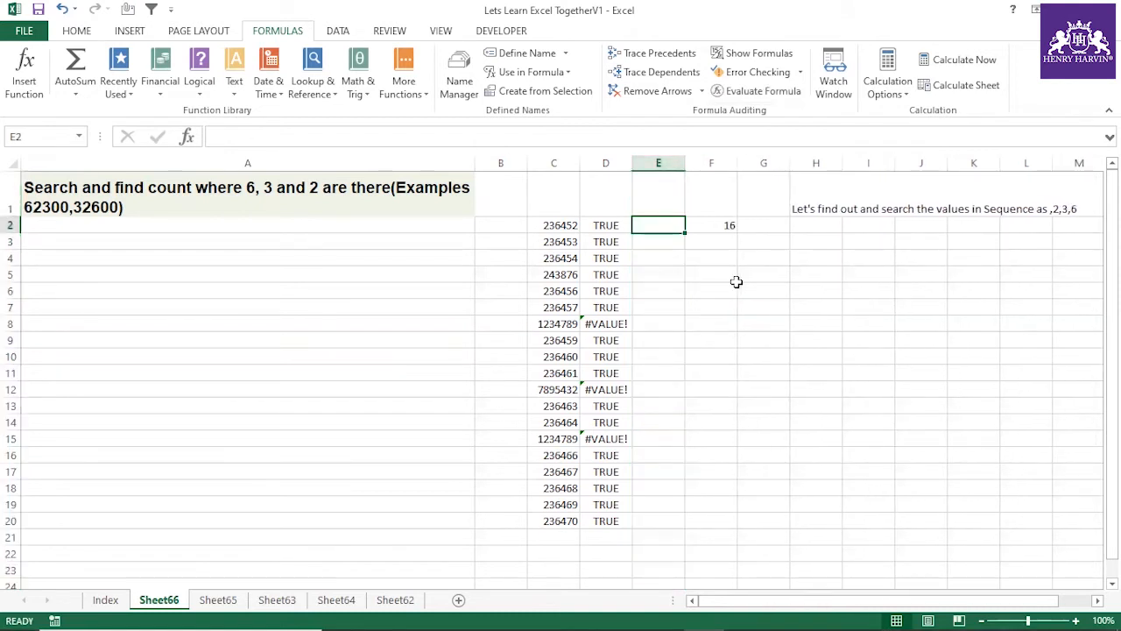
type("=")
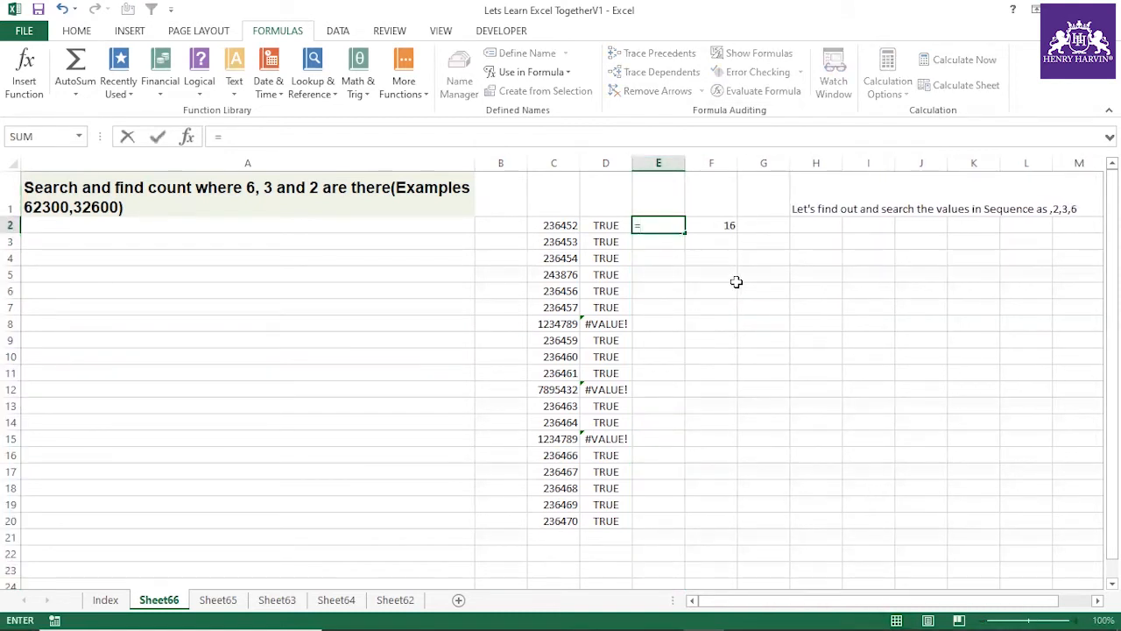
type("search")
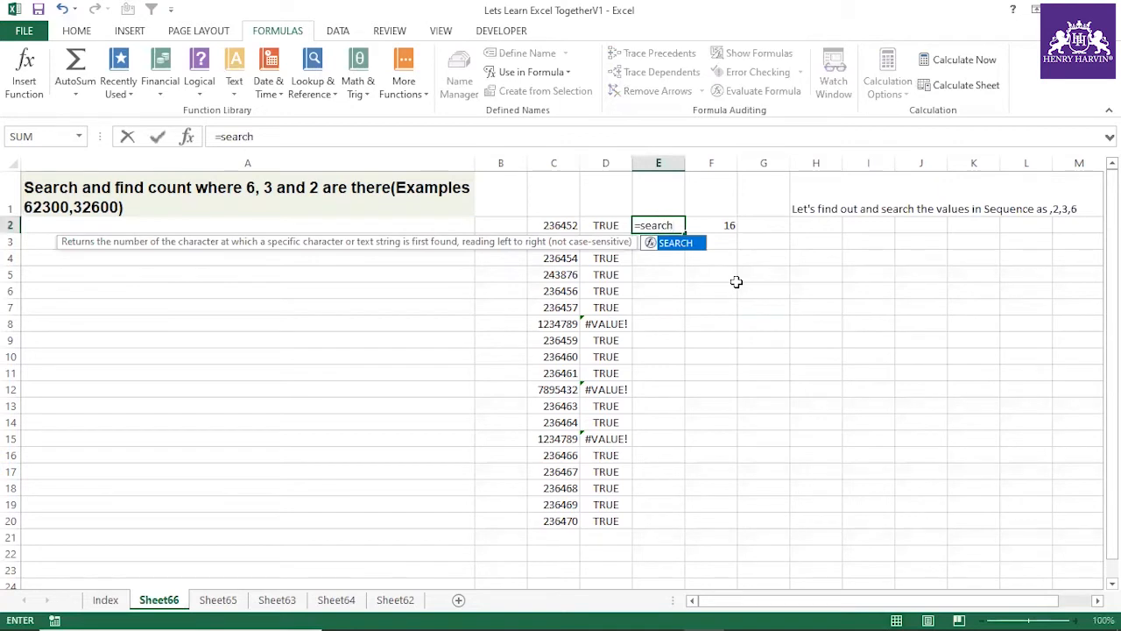
type("(\"*")
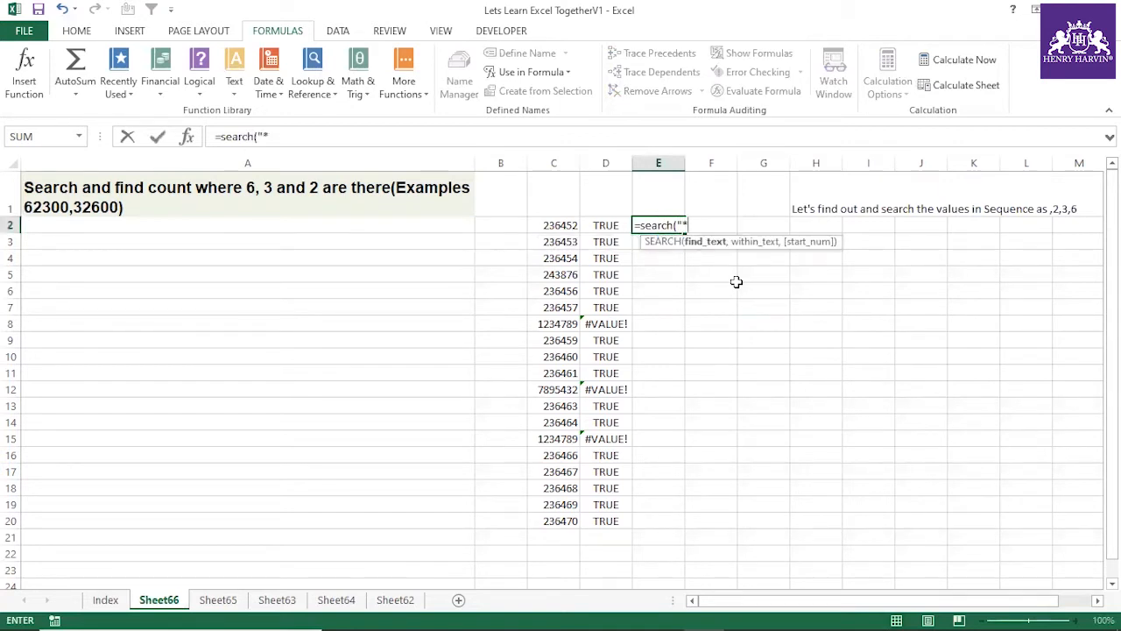
type("2*3*6\",")
left_click(565, 224)
key("Return")
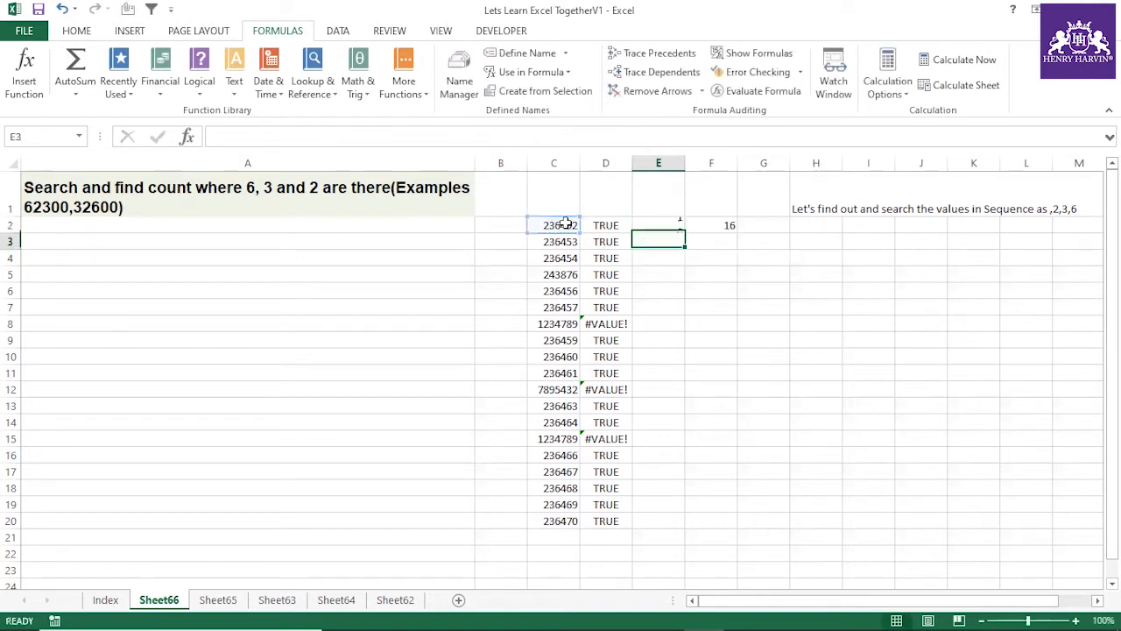
left_click(670, 226)
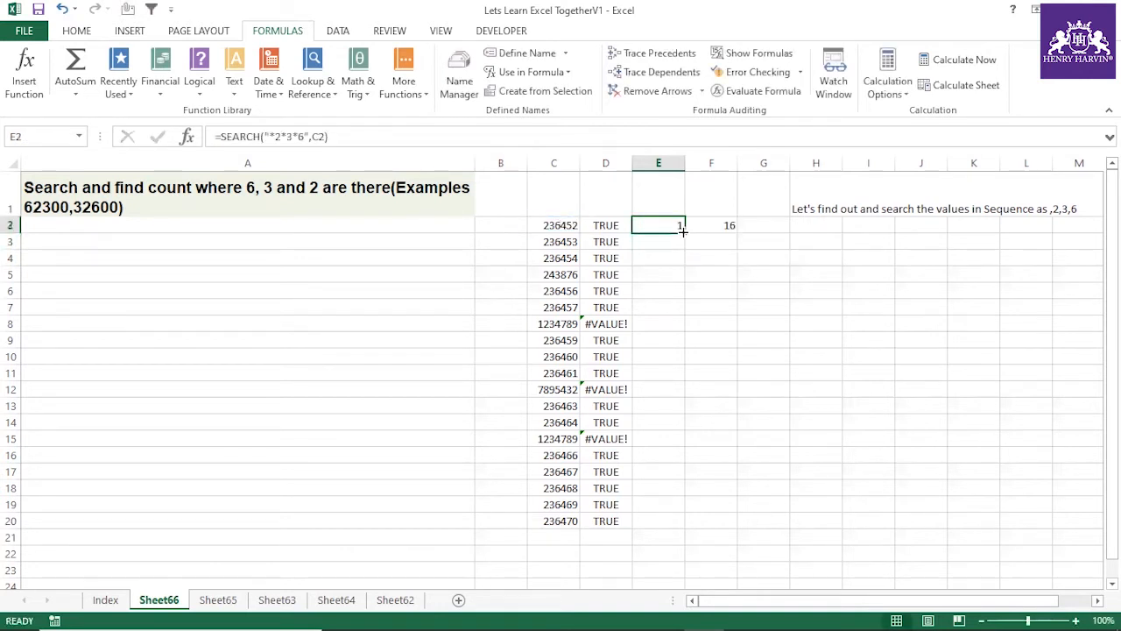
double_click(682, 230)
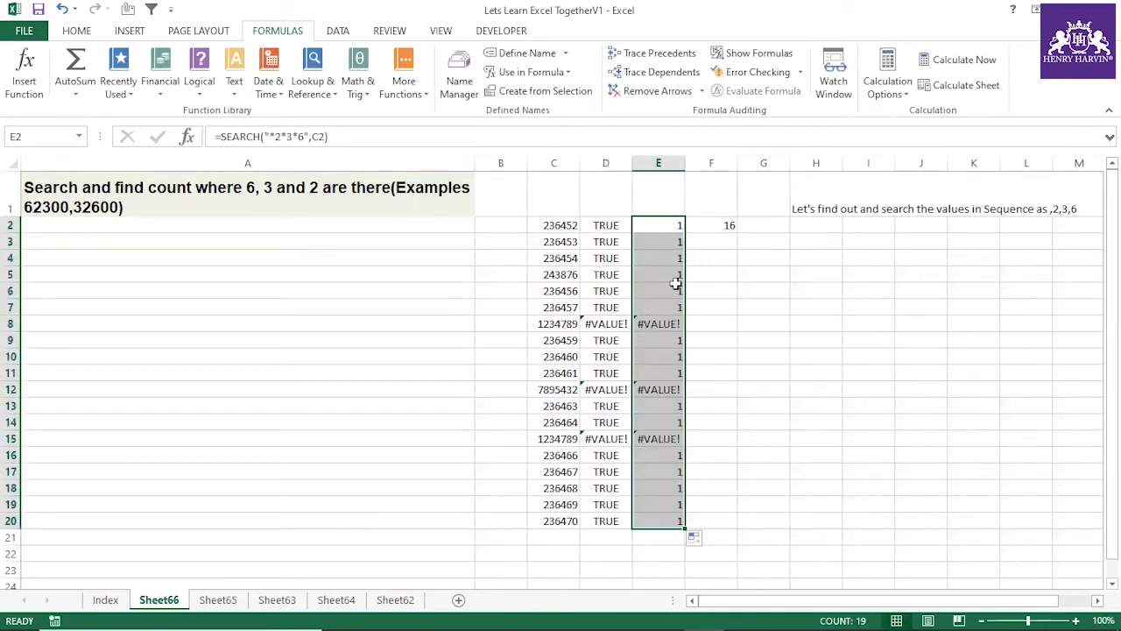
Step: Replace the number in C17 with 2113567
left_click(546, 355)
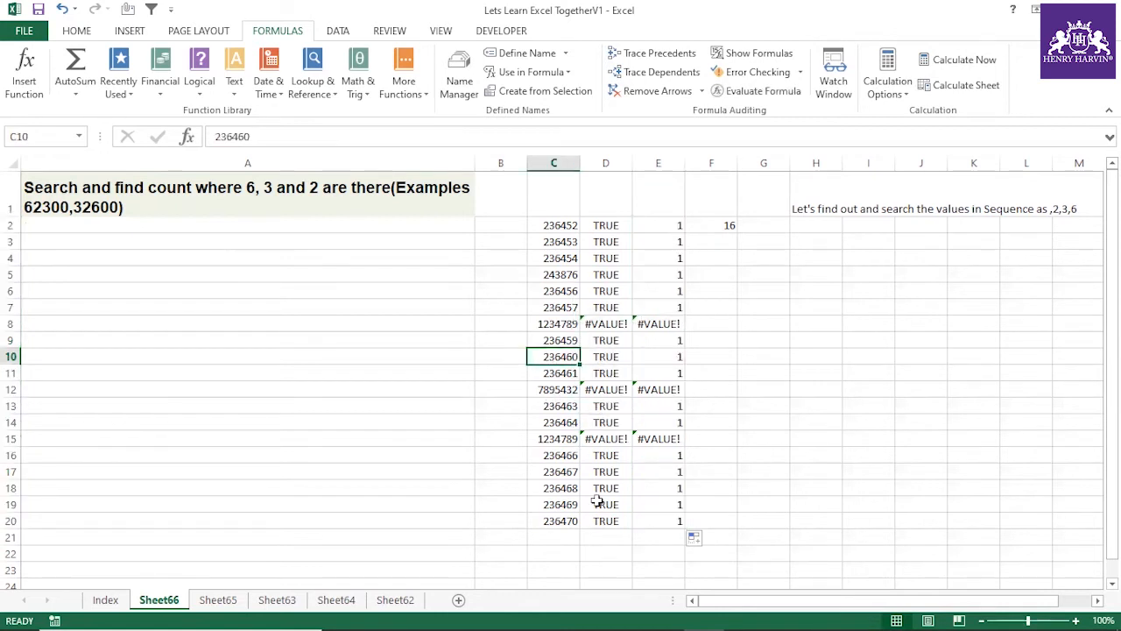
left_click(559, 473)
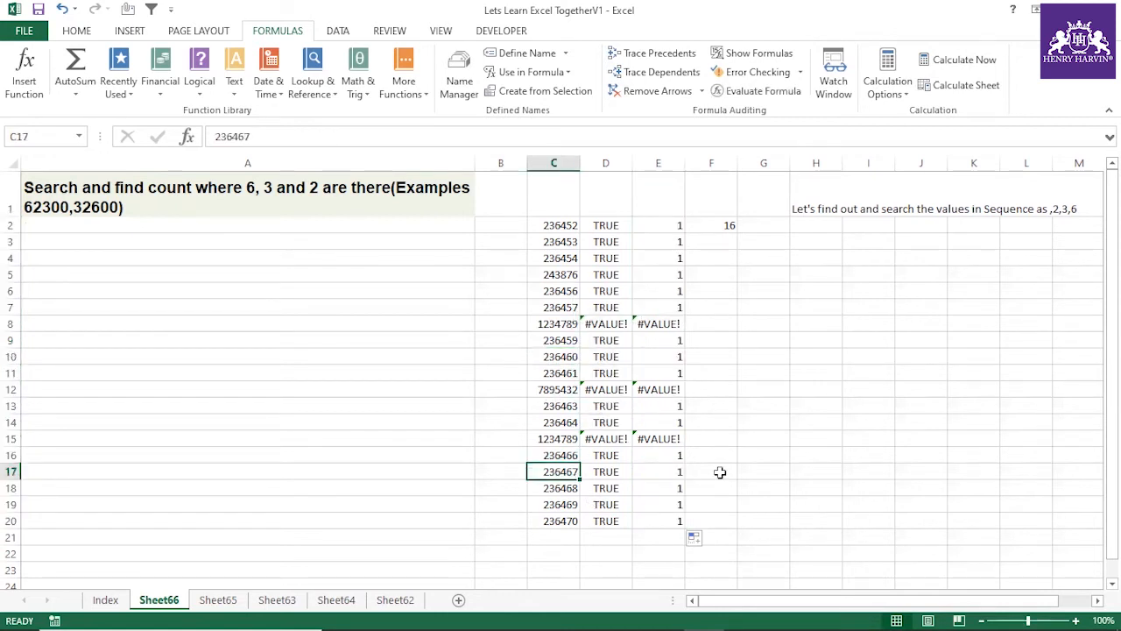
type("21135")
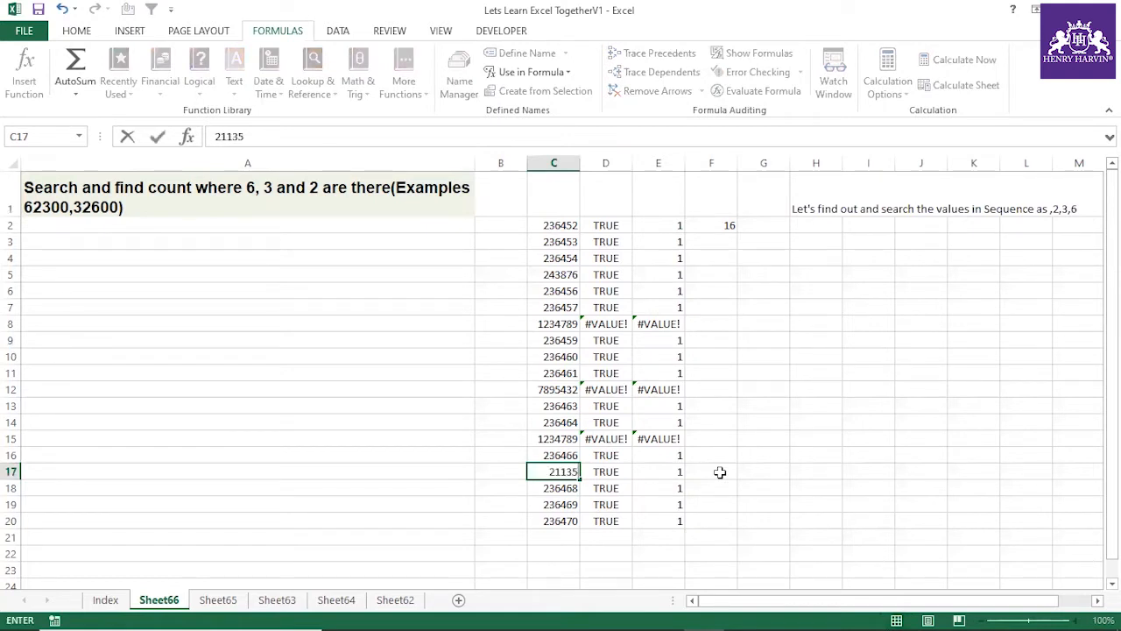
type("67")
left_click(793, 440)
left_click(570, 472)
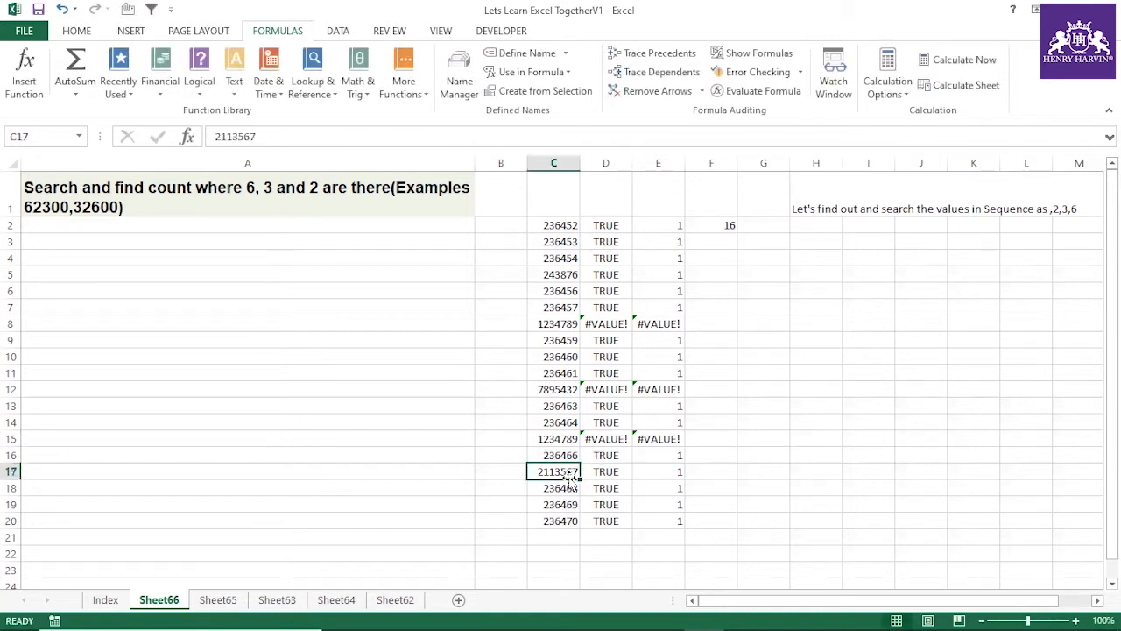
left_click_drag(222, 136, 247, 135)
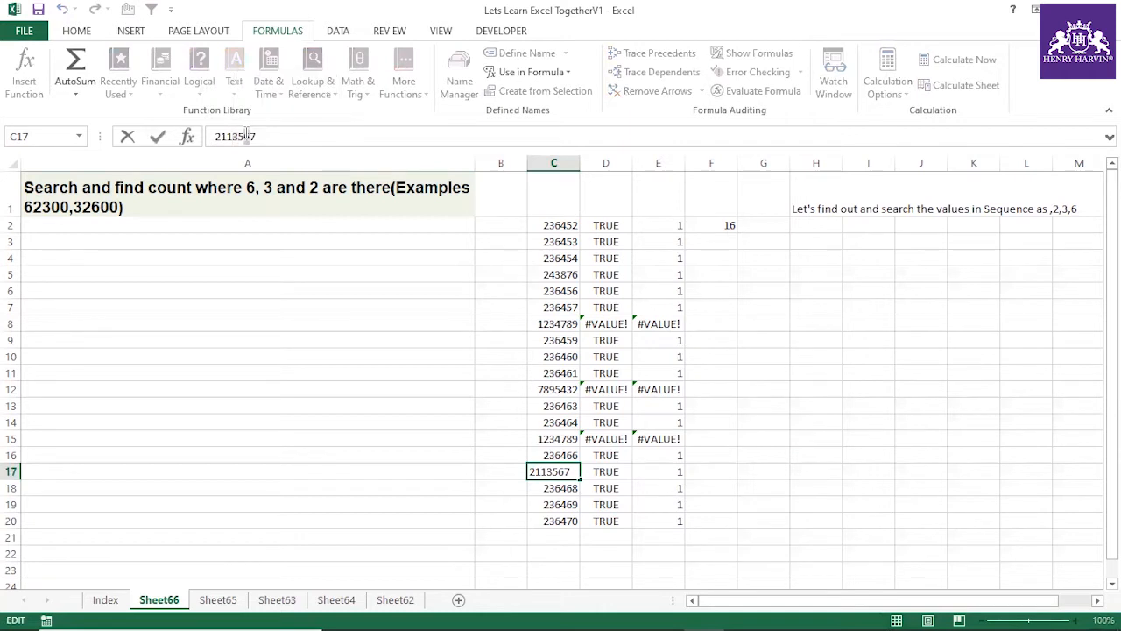
key("Escape")
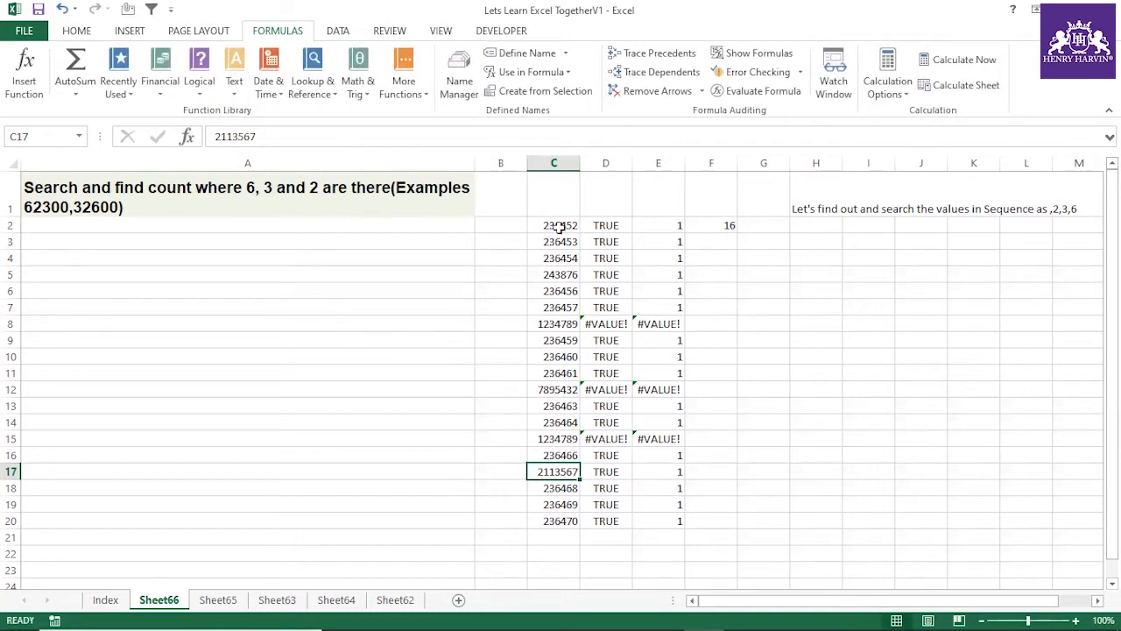
Step: Put a 1 in front of the number in C2 so that it reads 1236452
left_click(559, 226)
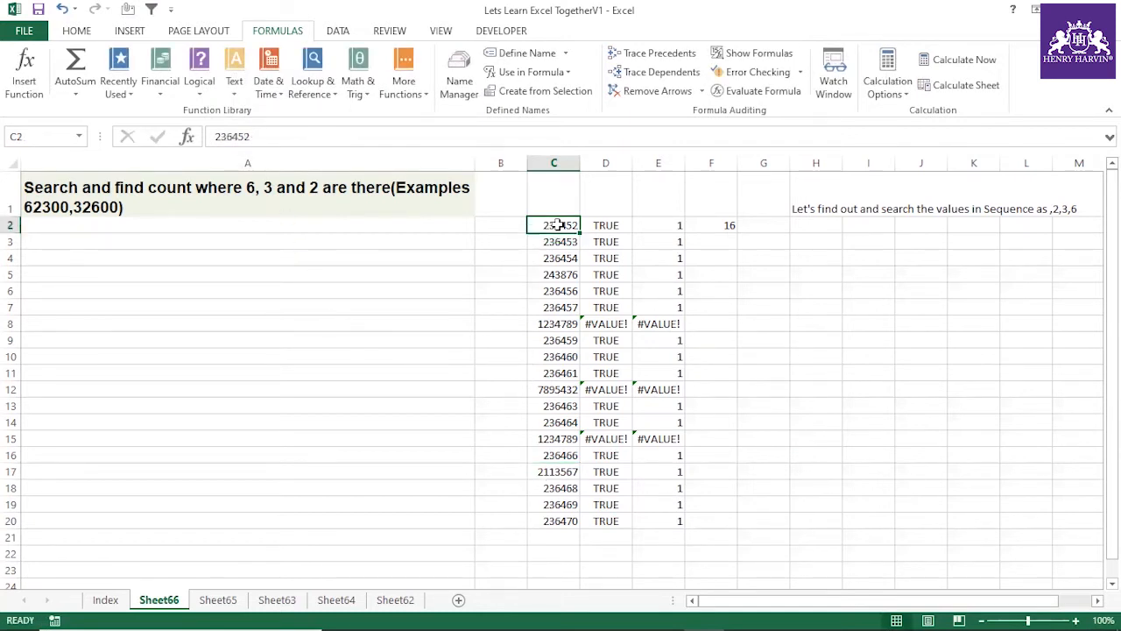
double_click(537, 225)
type("1")
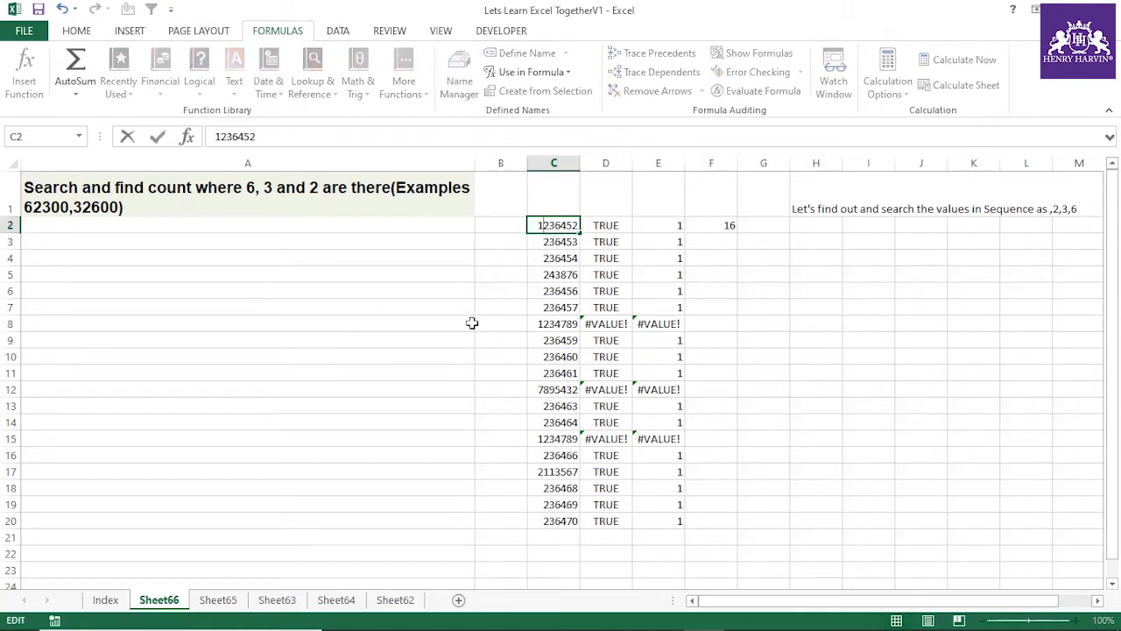
left_click(471, 323)
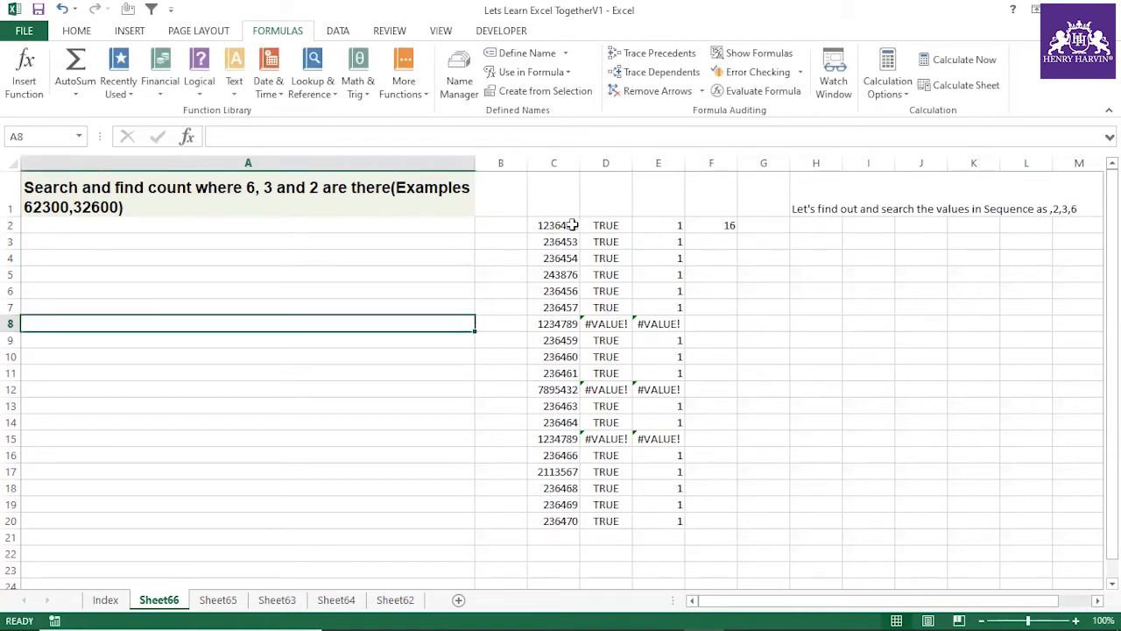
Step: Start a SUMPRODUCT formula in G7 containing the expression SEARCH("*2*3*6",C2) copied from E2
left_click_drag(664, 248, 659, 520)
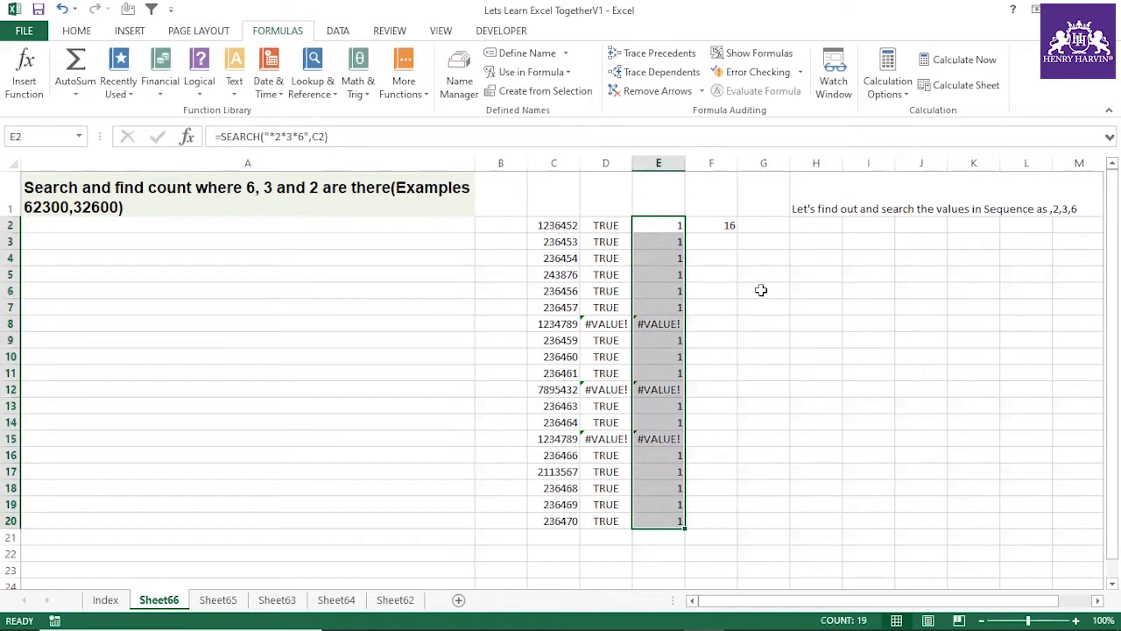
left_click_drag(328, 137, 226, 137)
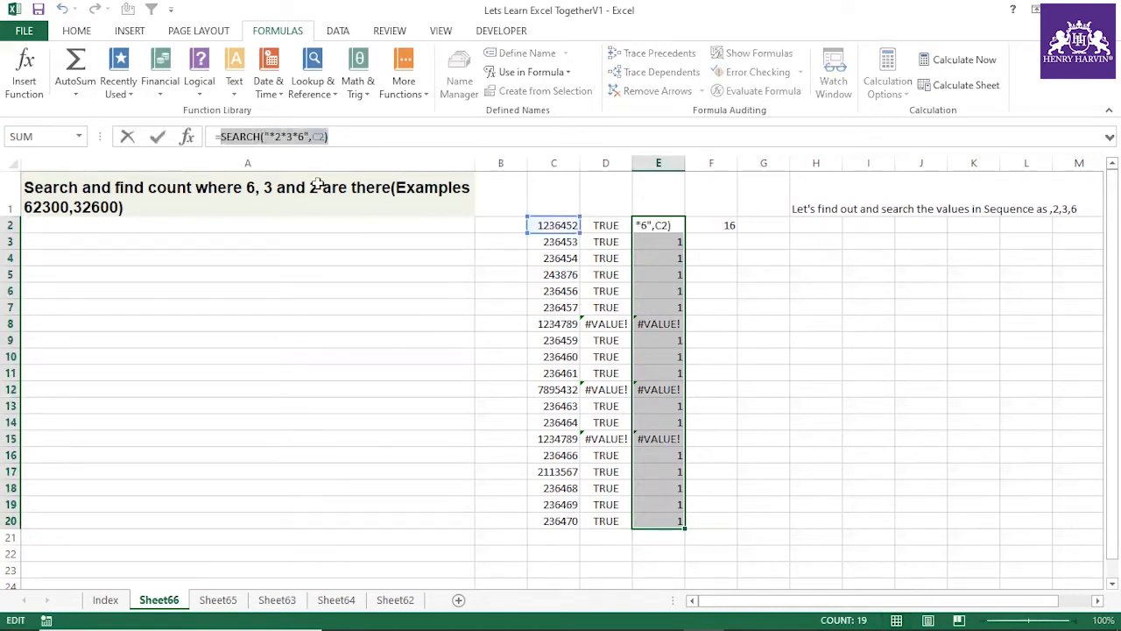
key("ctrl+Return")
left_click(773, 305)
type("=sum")
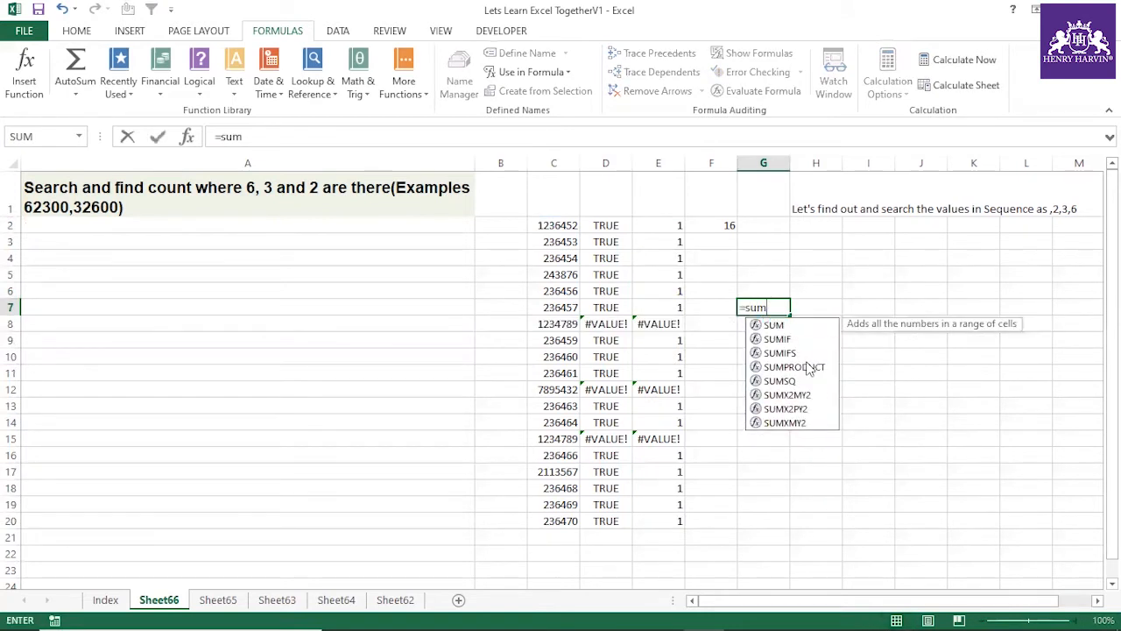
double_click(807, 368)
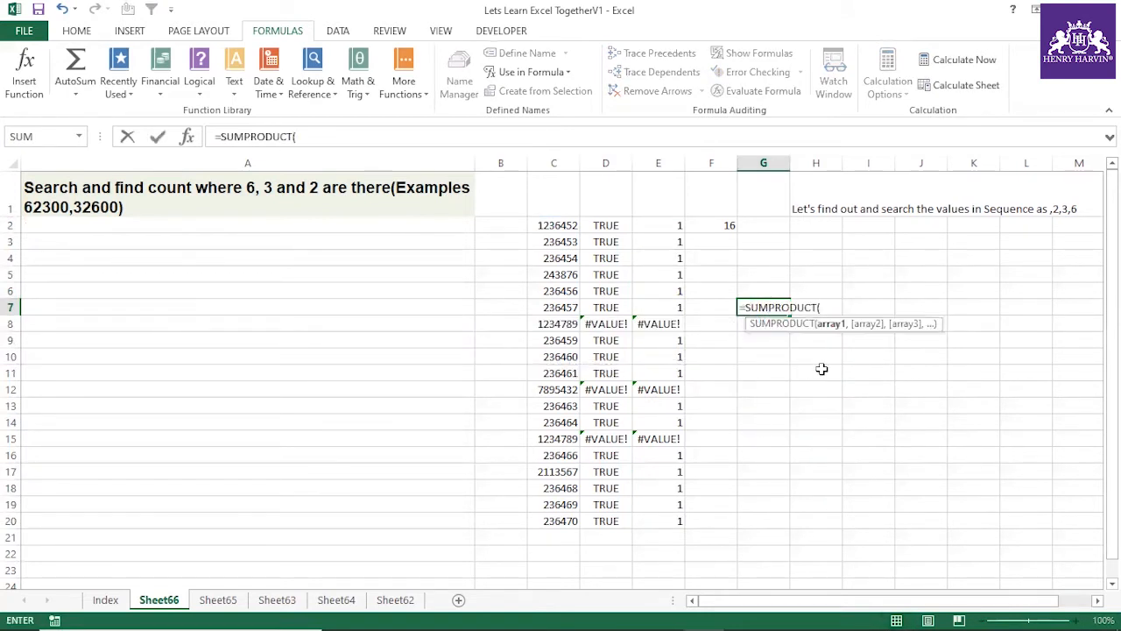
type("SEARCH(\"*2*3*6\",C2)")
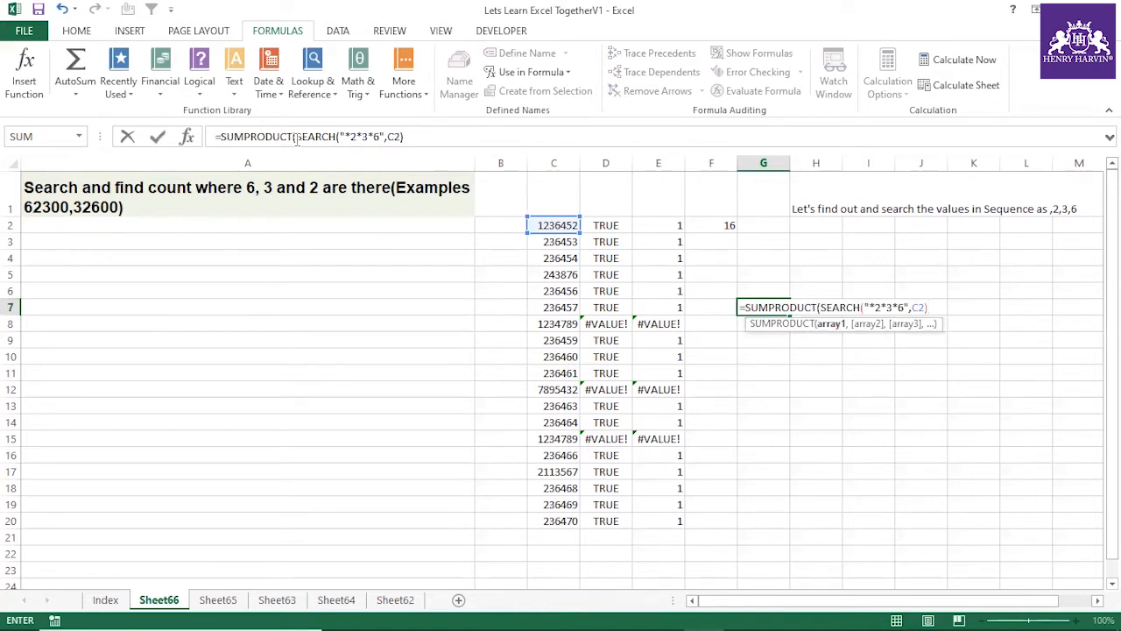
Step: Change the search range in G7's formula to the absolute range $C$2:$C$20 and complete it as =SUMPRODUCT(SEARCH("*2*3*6",$C$2:$C$20))
left_click(396, 137)
key("BackSpace")
key("BackSpace")
left_click_drag(546, 225, 551, 520)
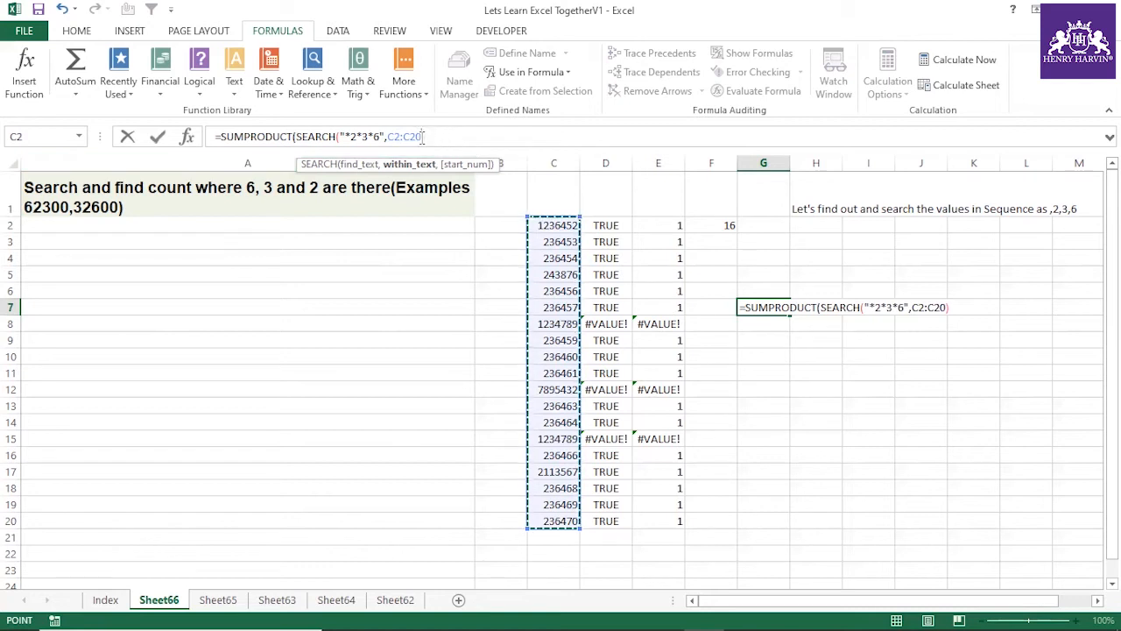
left_click_drag(423, 137, 386, 137)
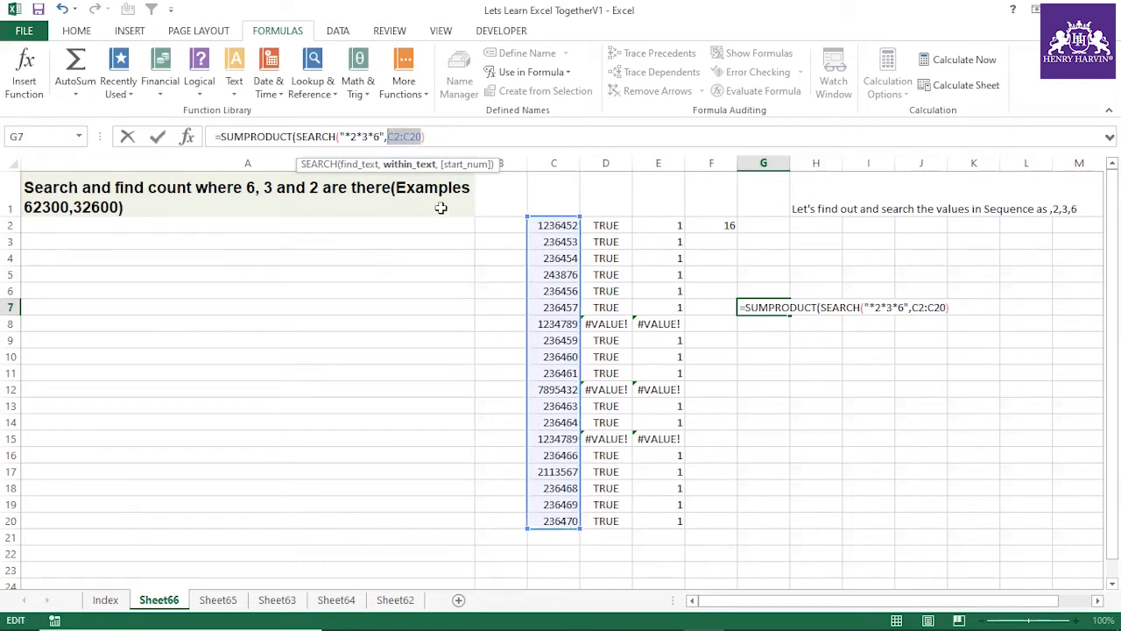
key("F4")
key("Return")
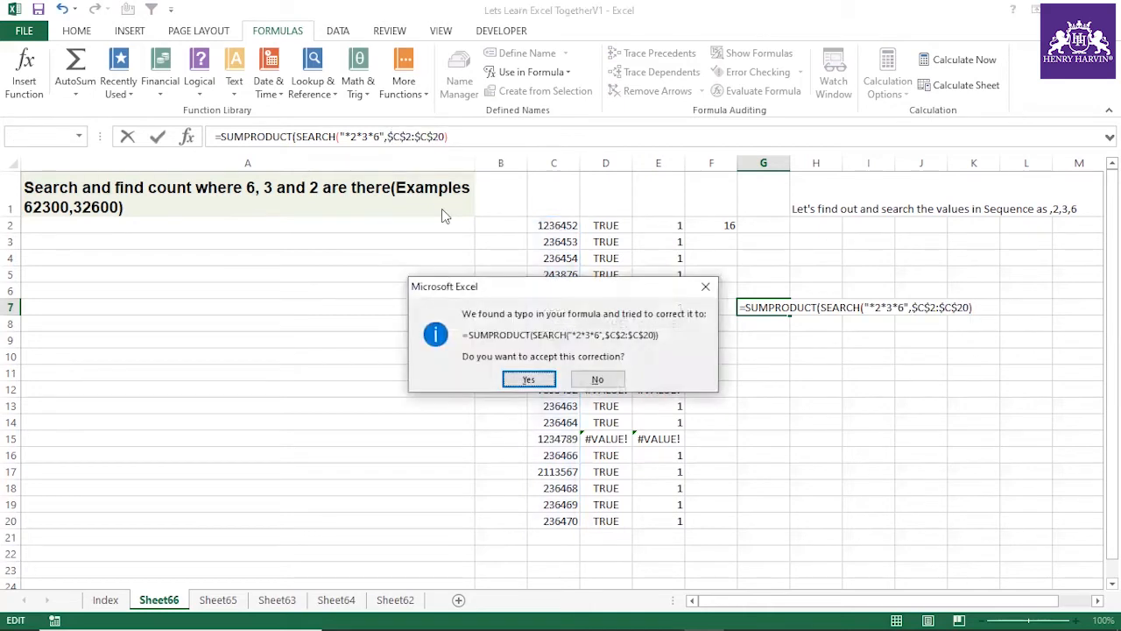
left_click(534, 385)
Step: Wrap the SEARCH part of G7's formula in ISNUMBER so it reads =SUMPRODUCT(ISNUMBER(SEARCH("*2*3*6",$C$2:$C$20)))
left_click(743, 305)
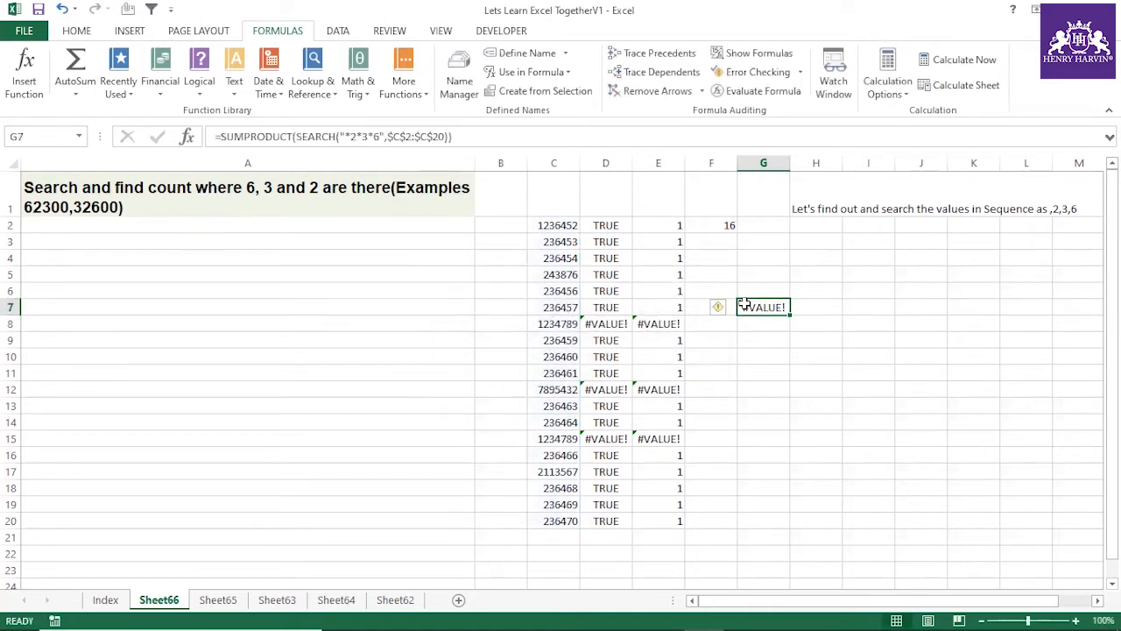
left_click(297, 137)
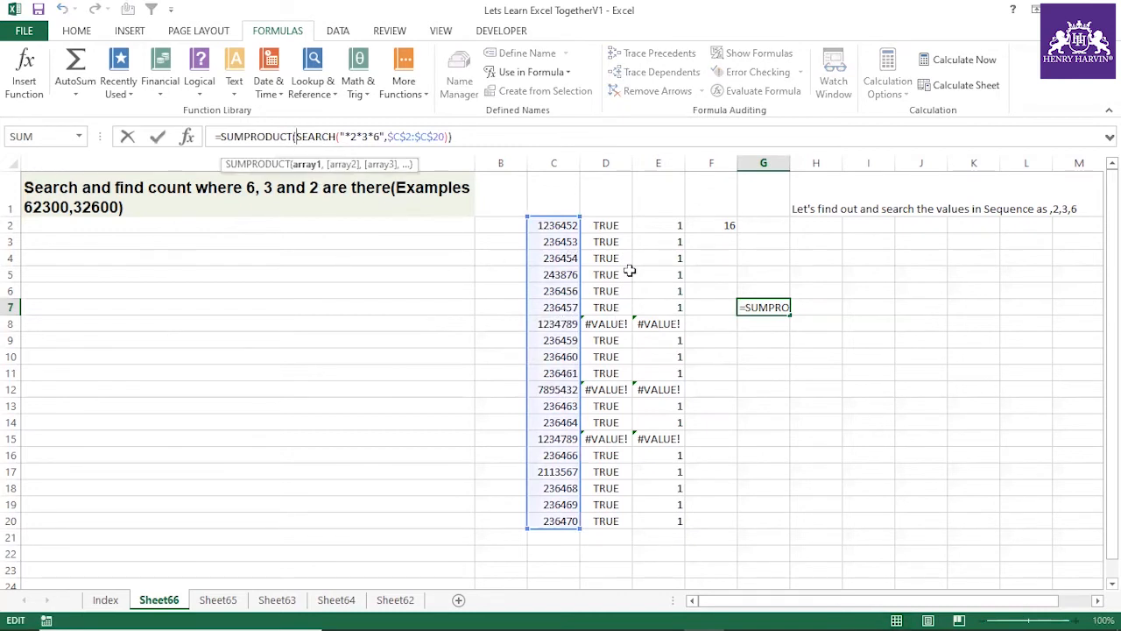
key("Escape")
left_click_drag(658, 224, 670, 520)
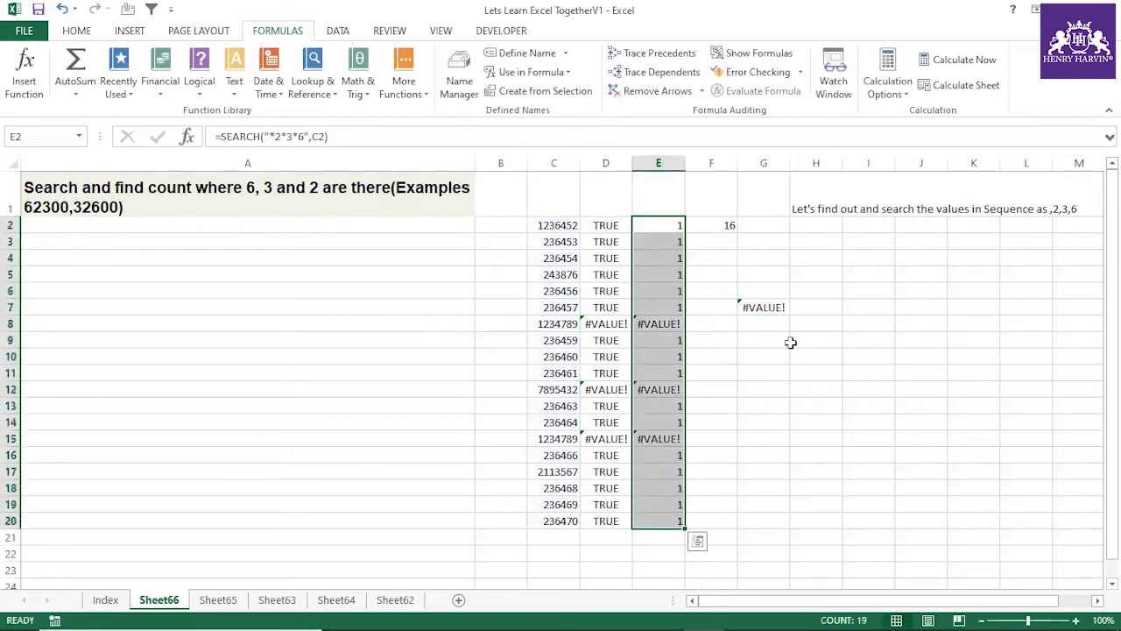
left_click(755, 306)
left_click(297, 138)
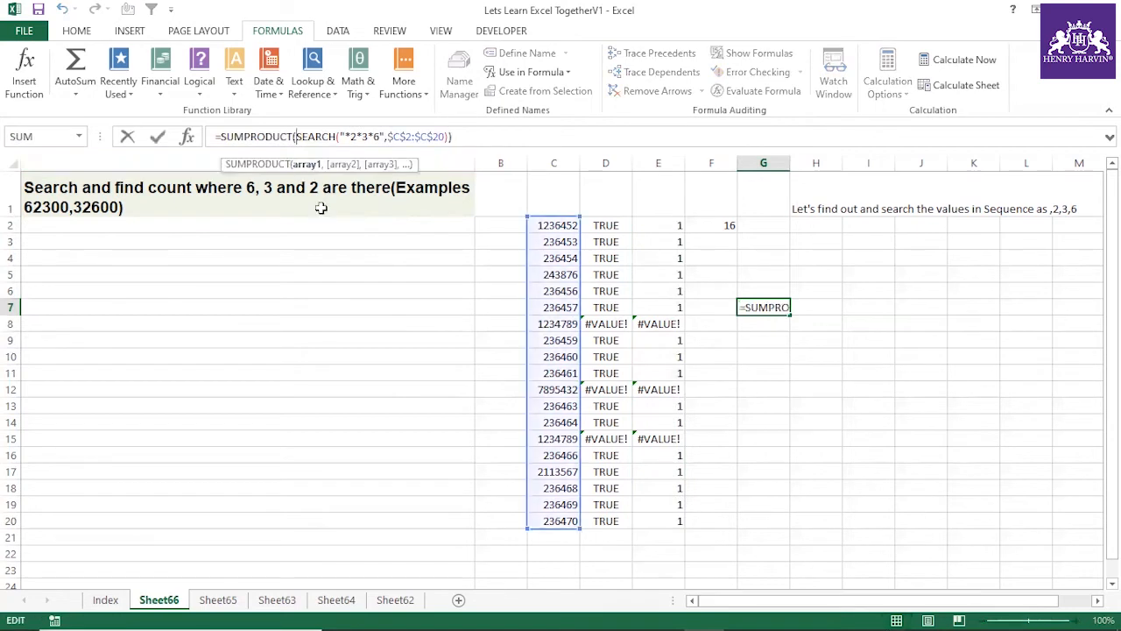
type("isnumber")
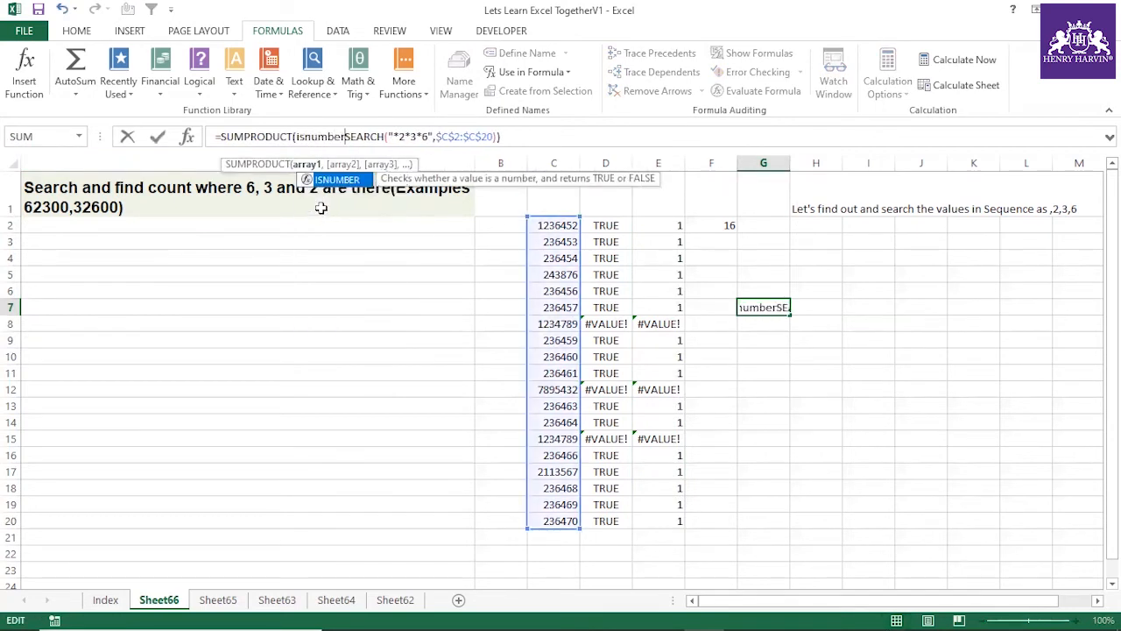
type("(")
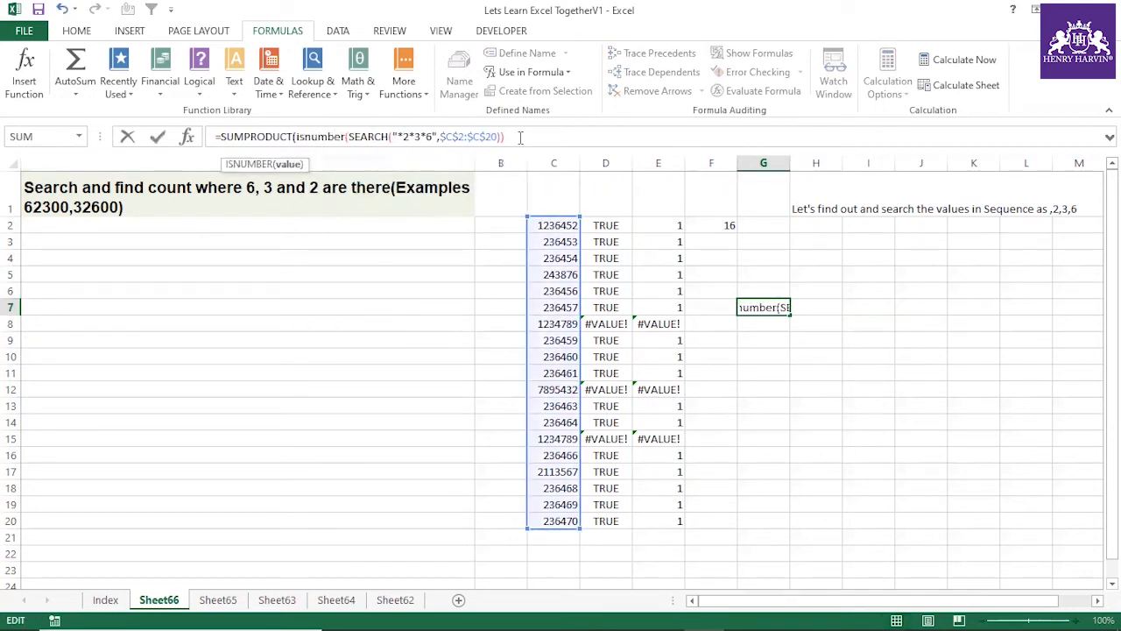
type(")")
key("Return")
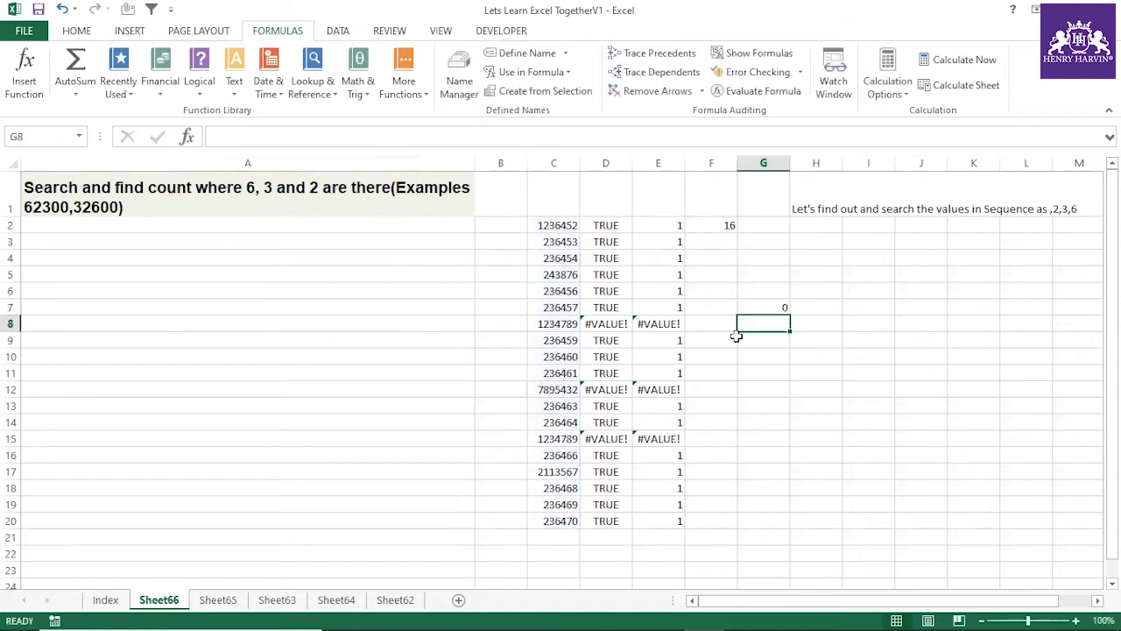
Step: Evaluate only the ISNUMBER(SEARCH(...)) part of G7's formula to inspect its array, then leave the formula as it was
left_click(780, 306)
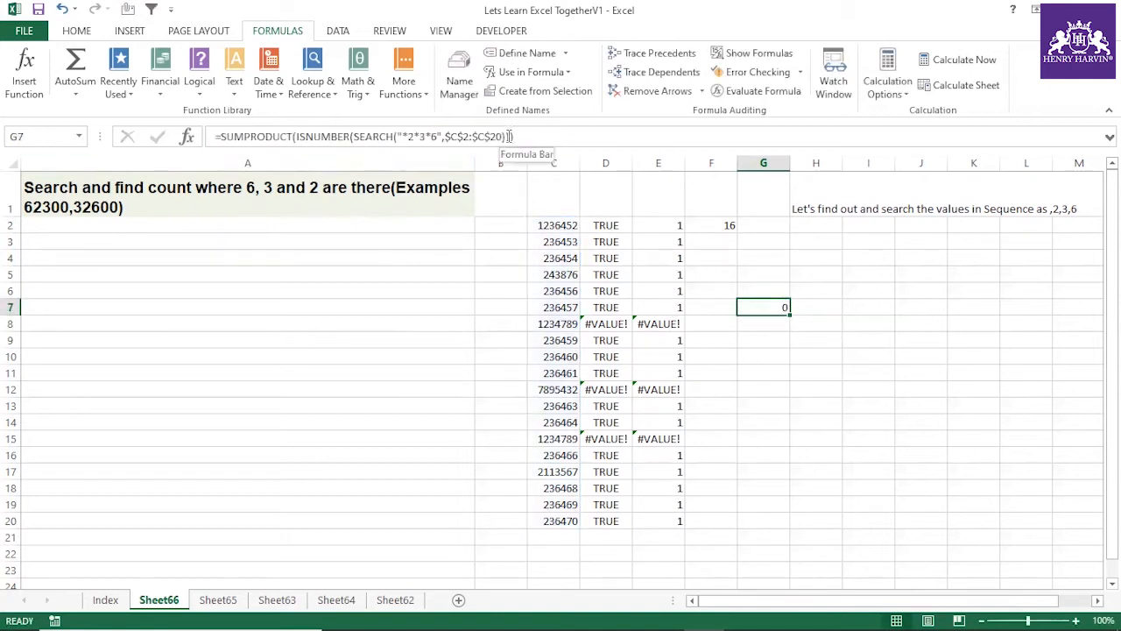
left_click_drag(511, 137, 295, 138)
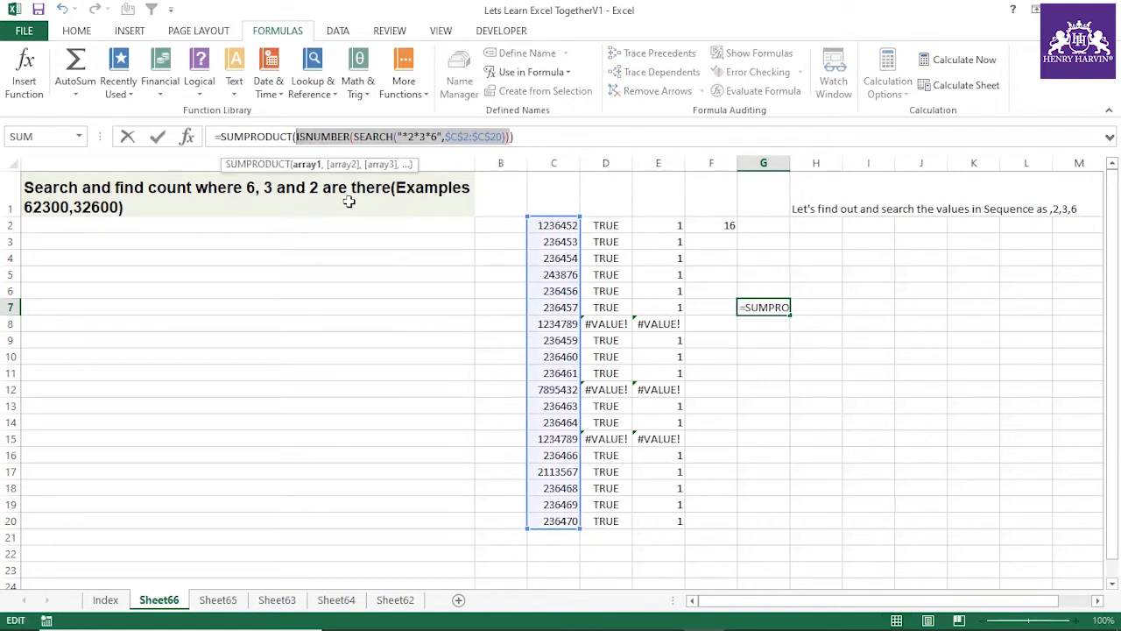
key("F9")
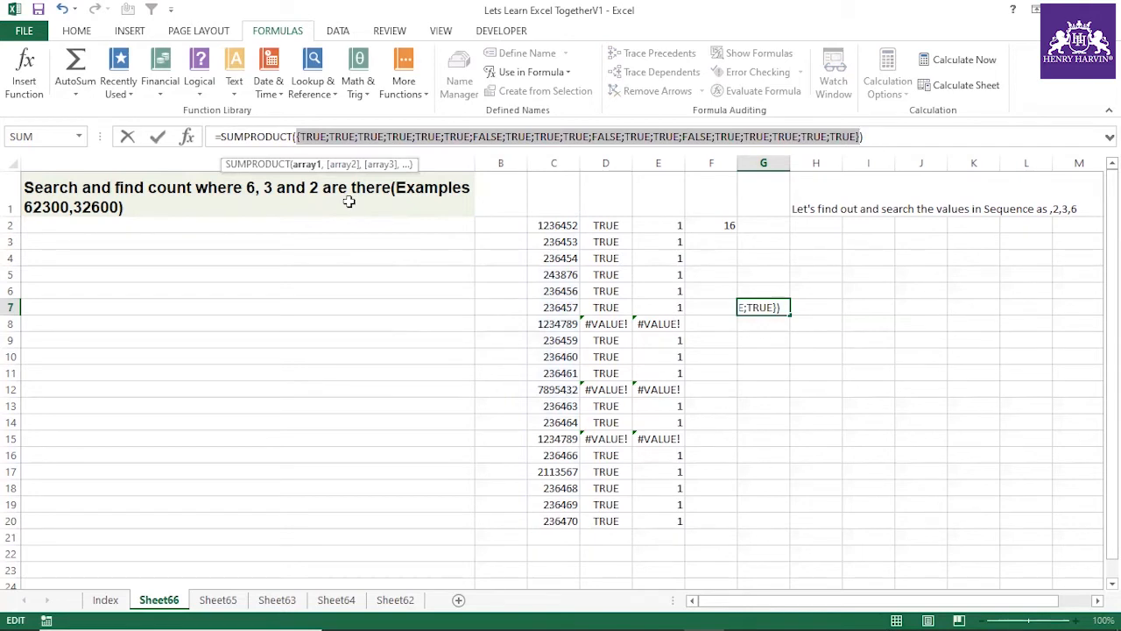
key("Escape")
Step: Add a double negative before ISNUMBER in G7, giving =SUMPRODUCT((--ISNUMBER(SEARCH("*2*3*6",$C$2:$C$20)))), and compare its result with the COUNTIF in F2
left_click(296, 136)
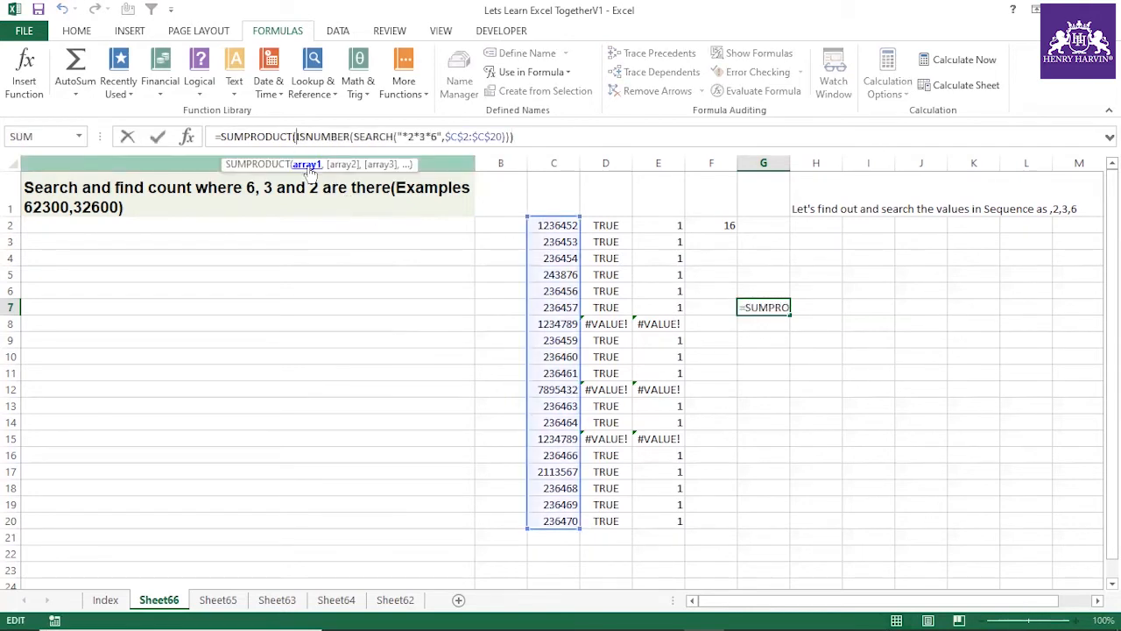
type("(--")
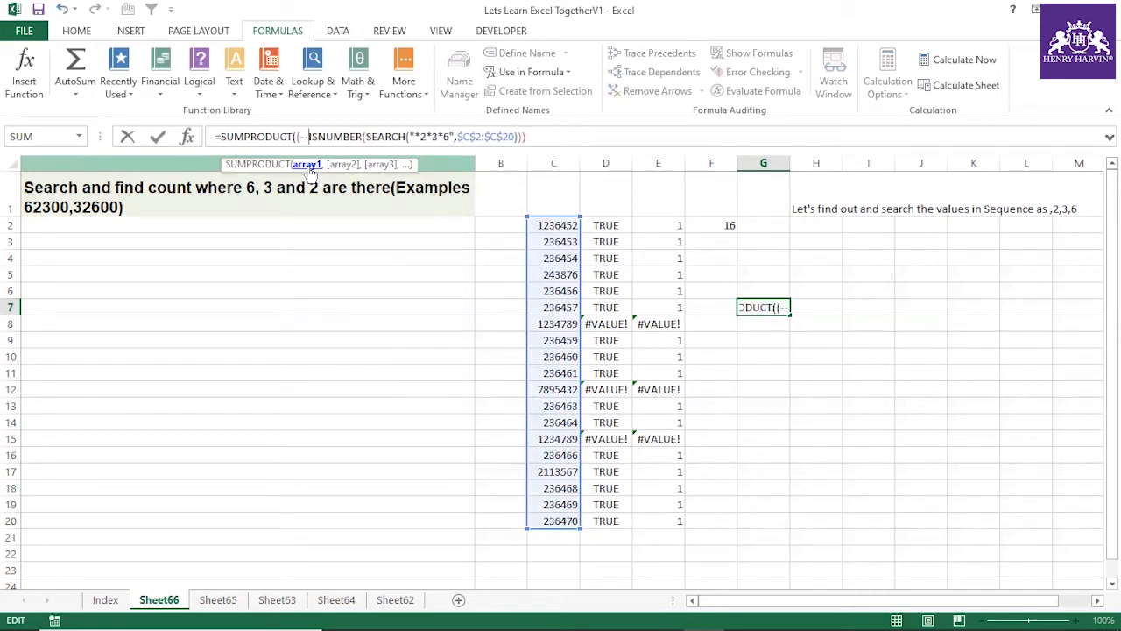
key("Return")
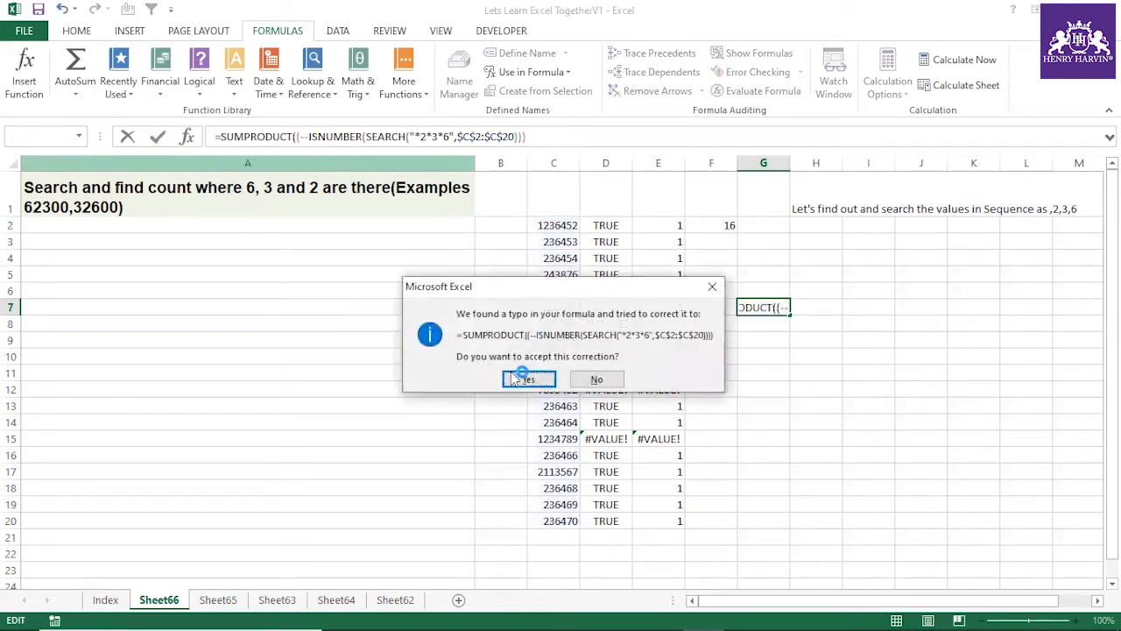
left_click(515, 379)
left_click(777, 306)
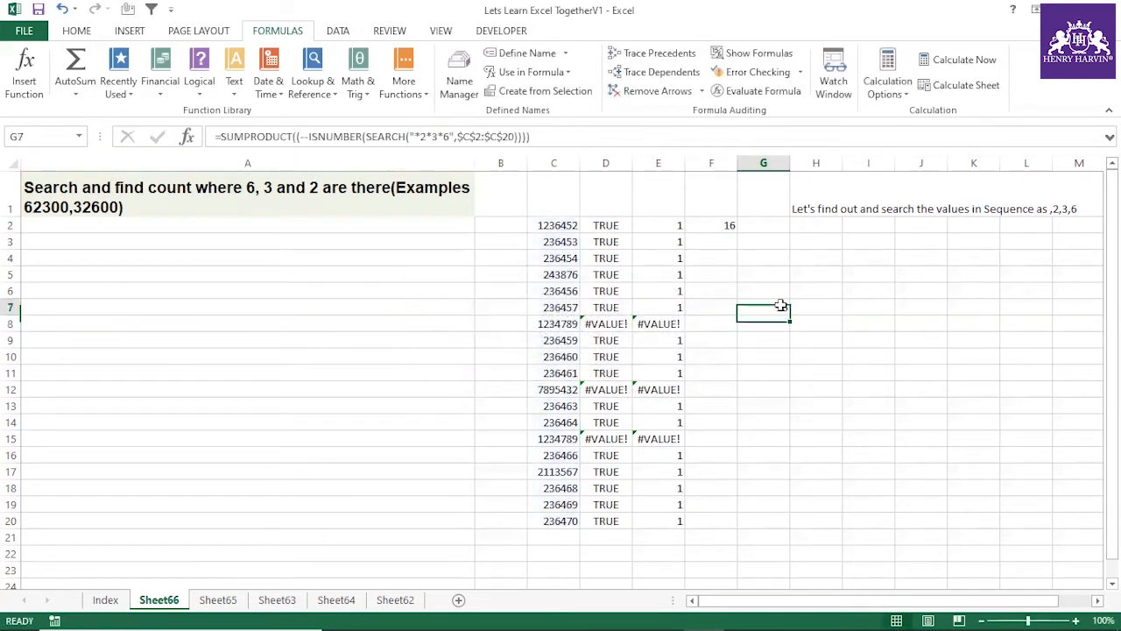
left_click(694, 224)
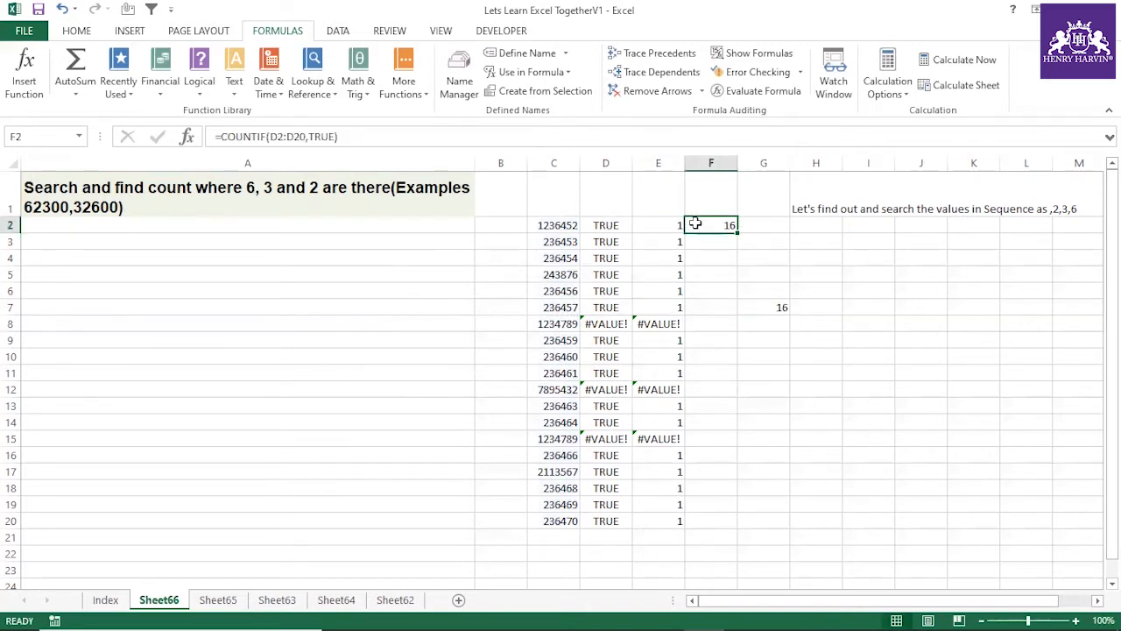
left_click(777, 304)
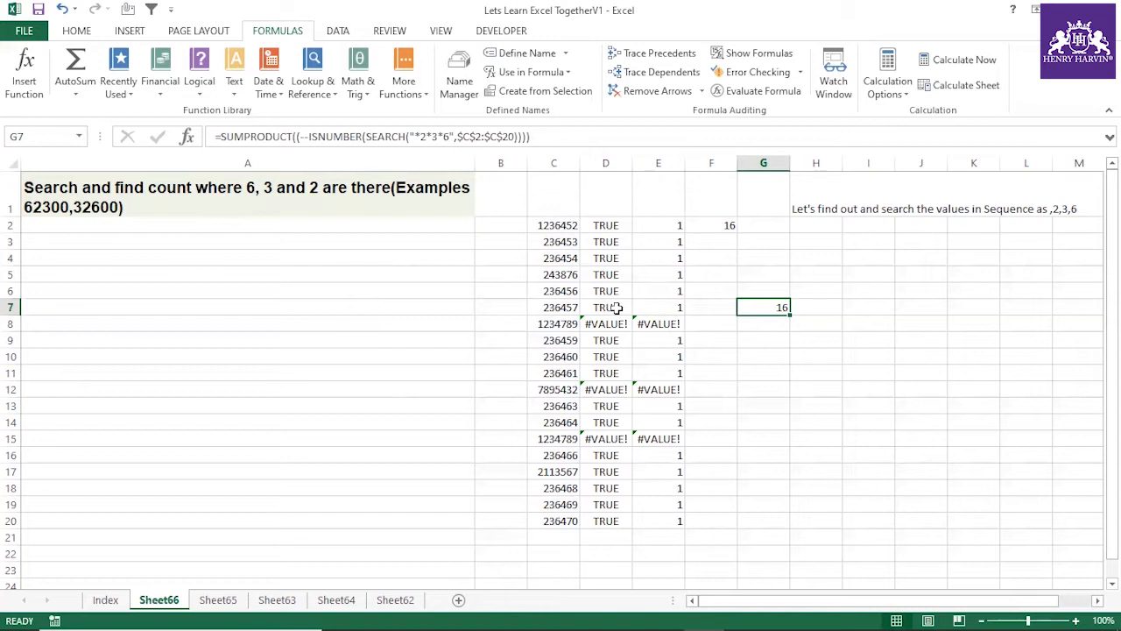
Step: Append a 6 to the number in C8 so that it reads 12347896, and check the count in G7
left_click(543, 323)
left_click(226, 136)
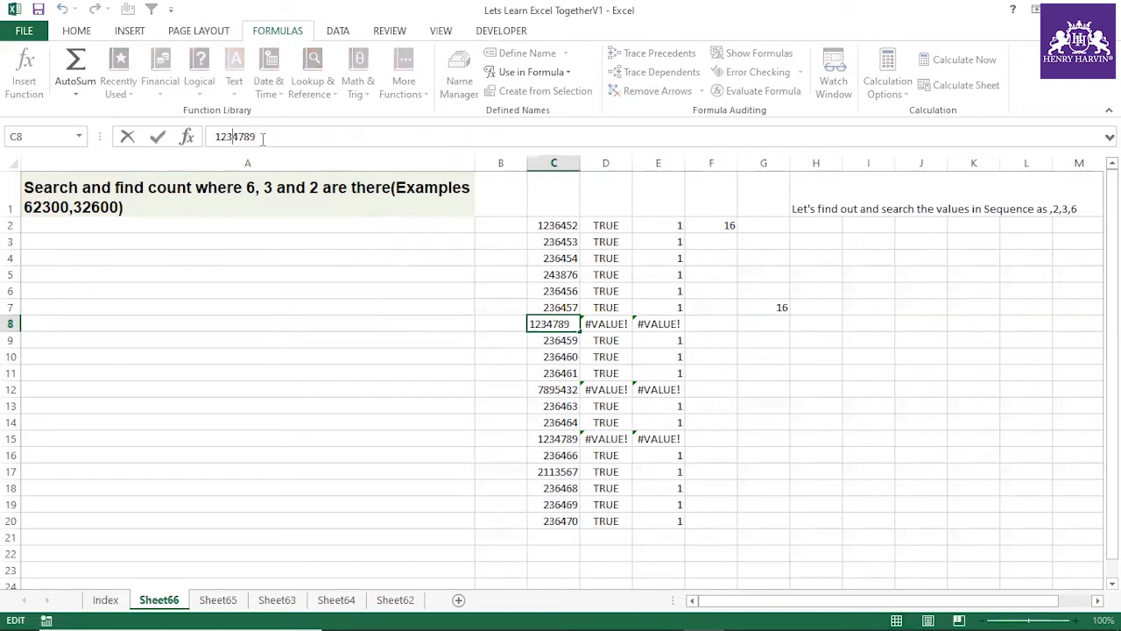
type("6")
key("Return")
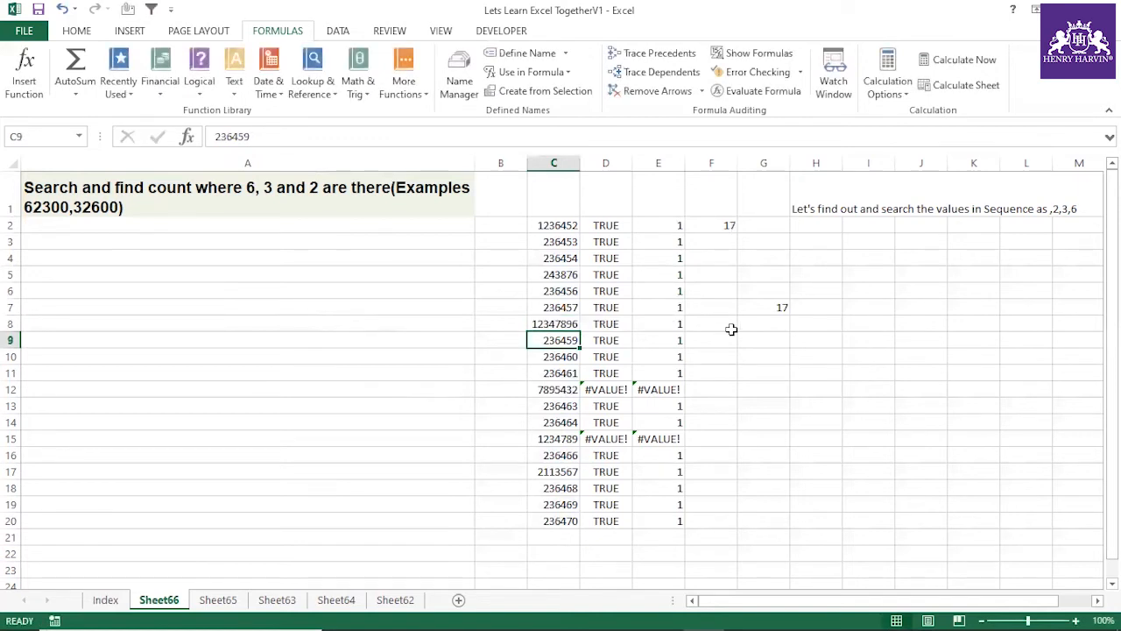
left_click(758, 308)
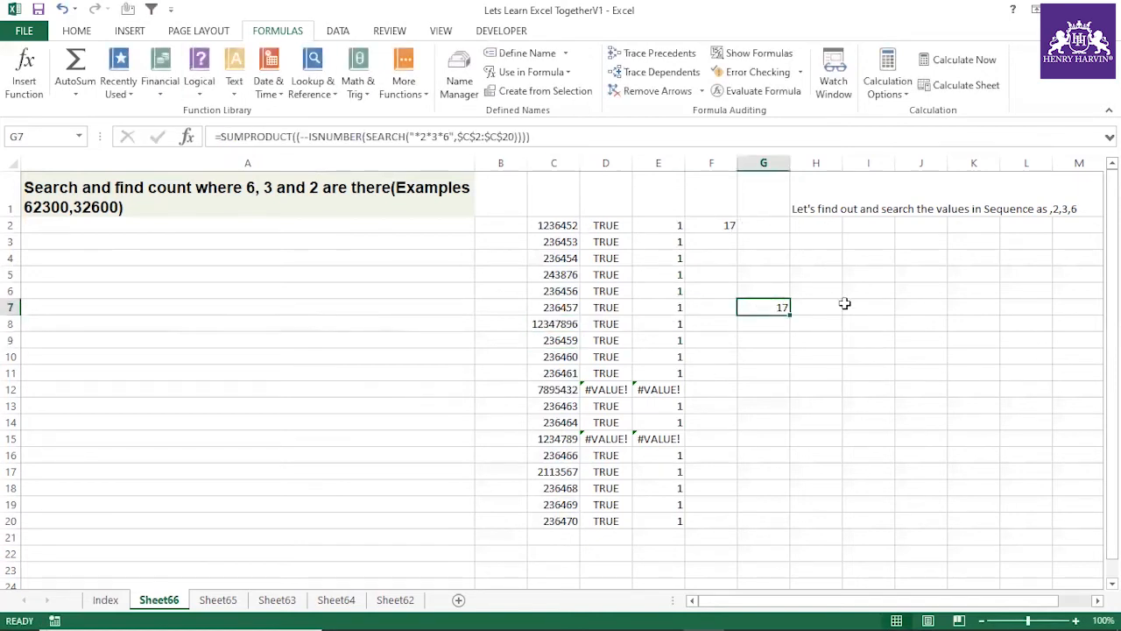
Step: Review the formulas in D2 and E12, and replace the number in C12 with 643782
left_click(610, 225)
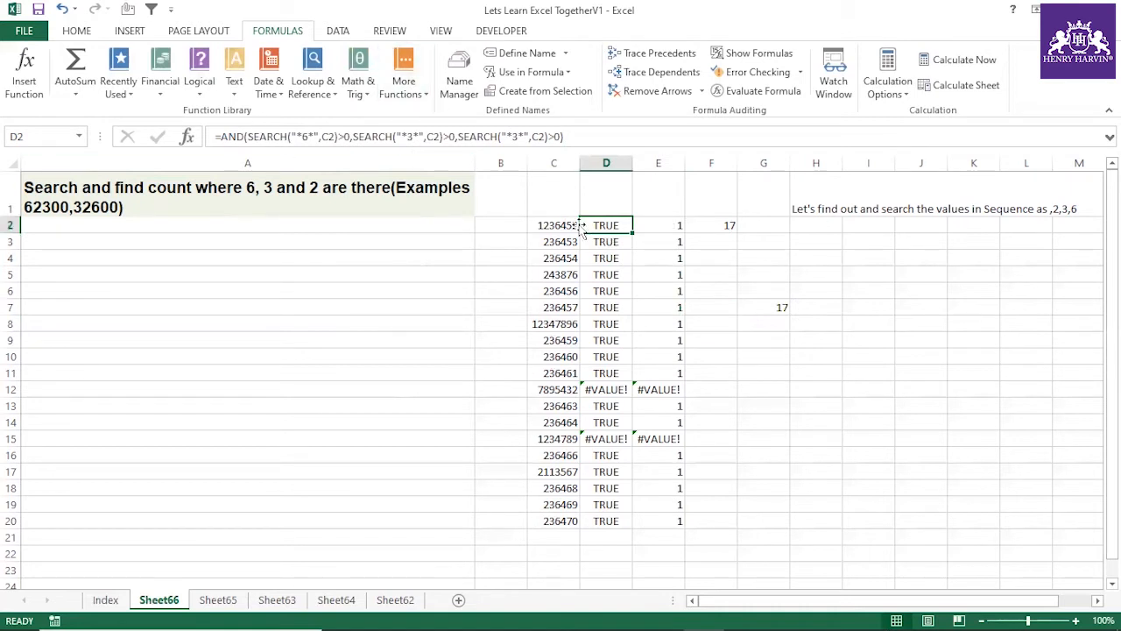
left_click(661, 389)
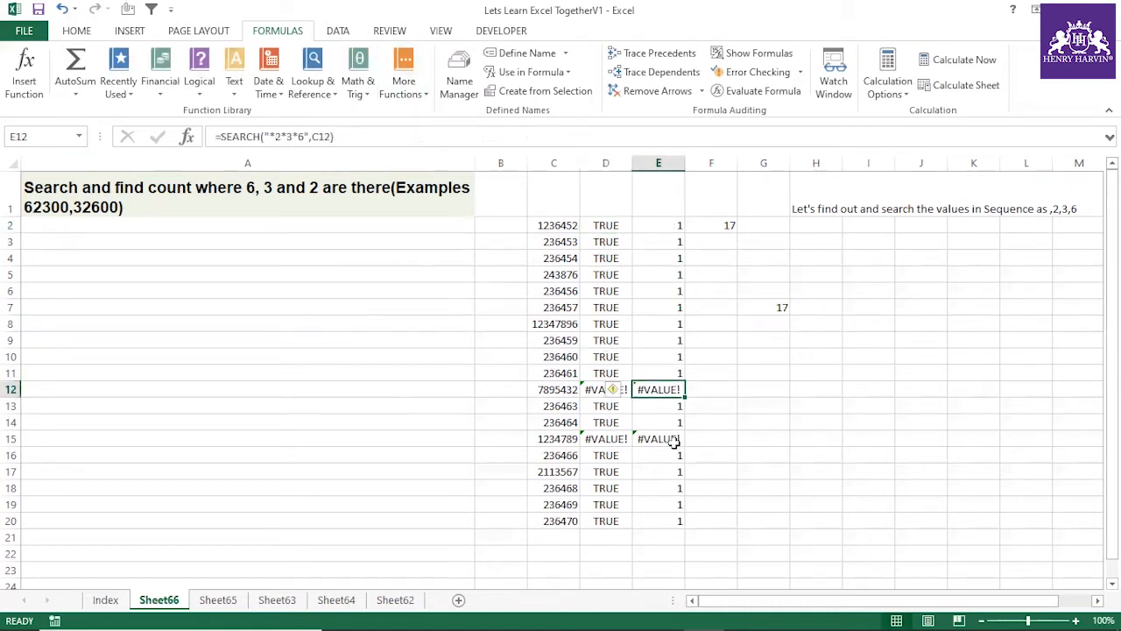
left_click(557, 389)
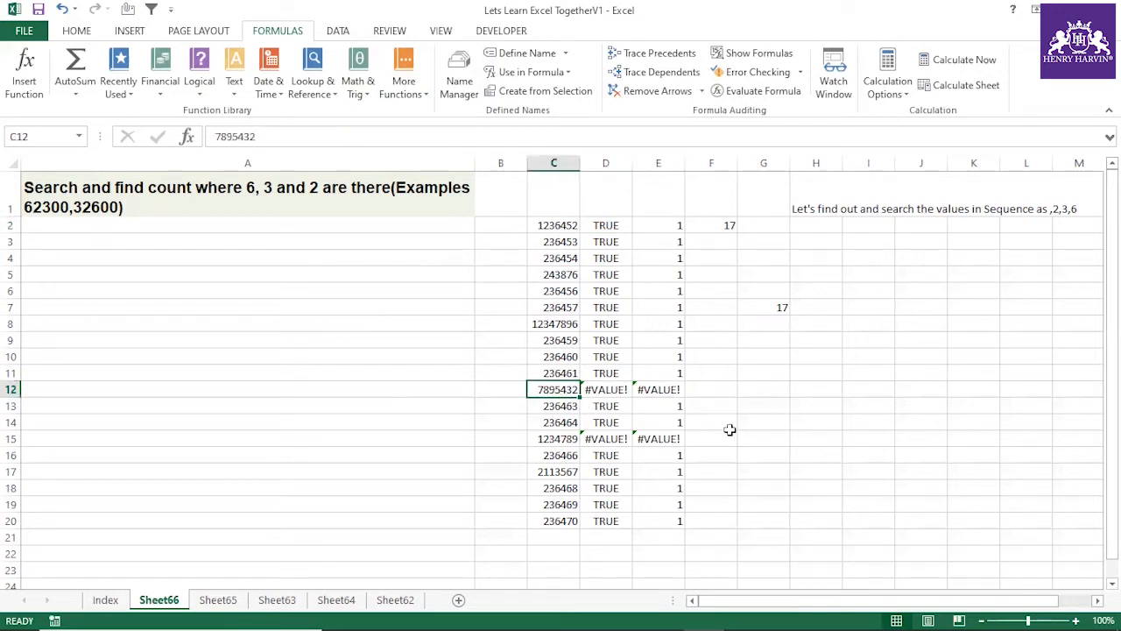
type("643")
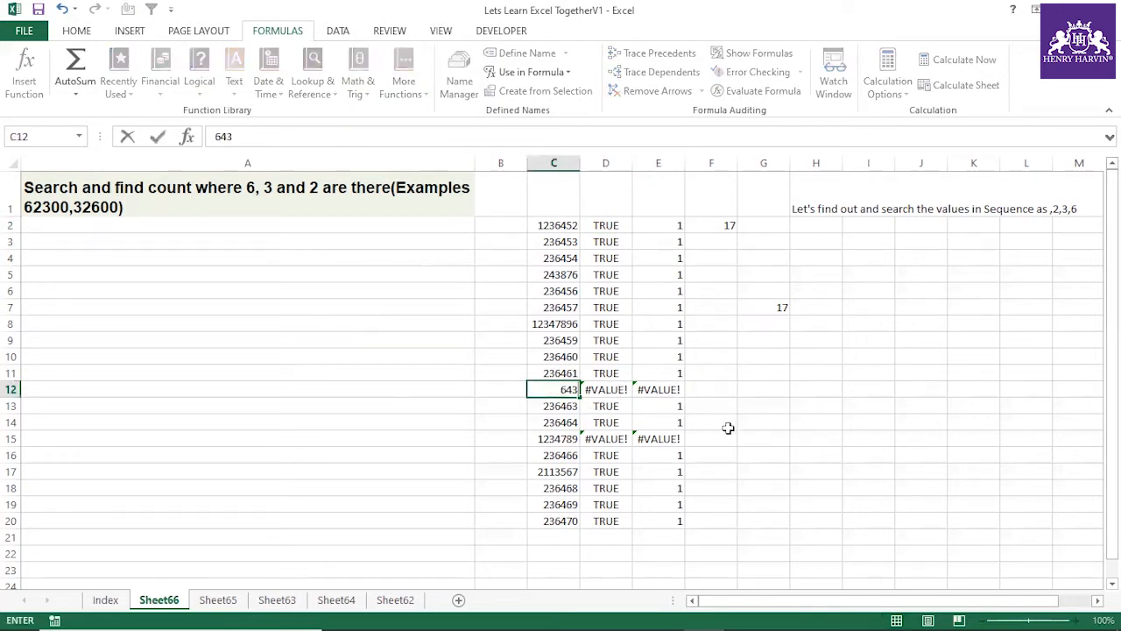
type("782")
left_click(776, 338)
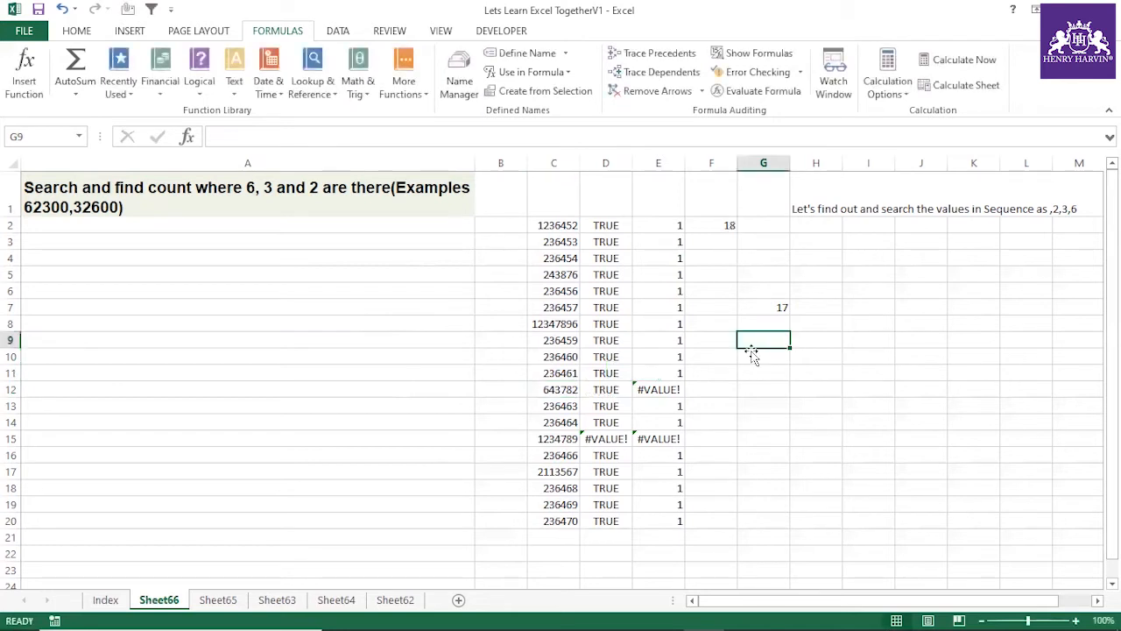
Step: Compare how the any-order check in column D and the sequence check in column E treat the number in C12
left_click(560, 387)
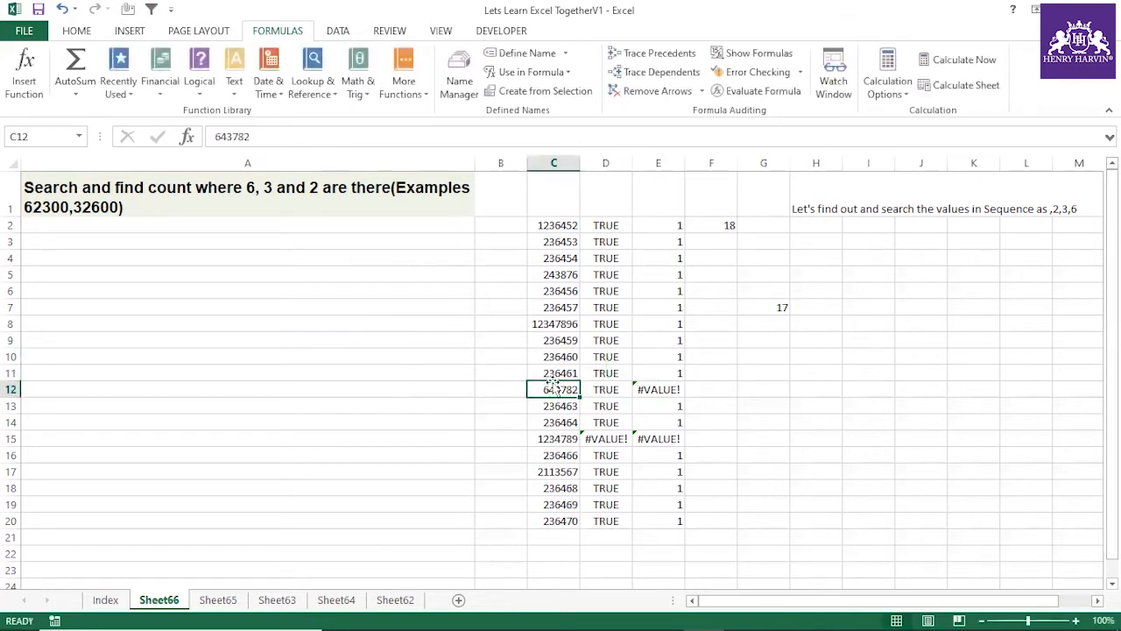
left_click(608, 162)
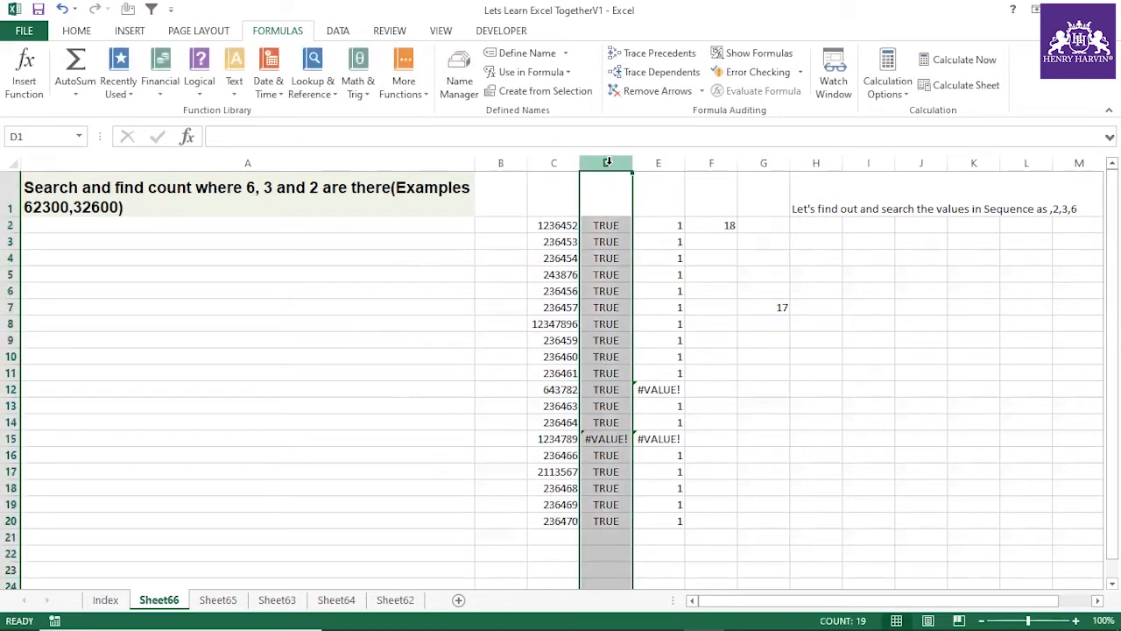
left_click(606, 225)
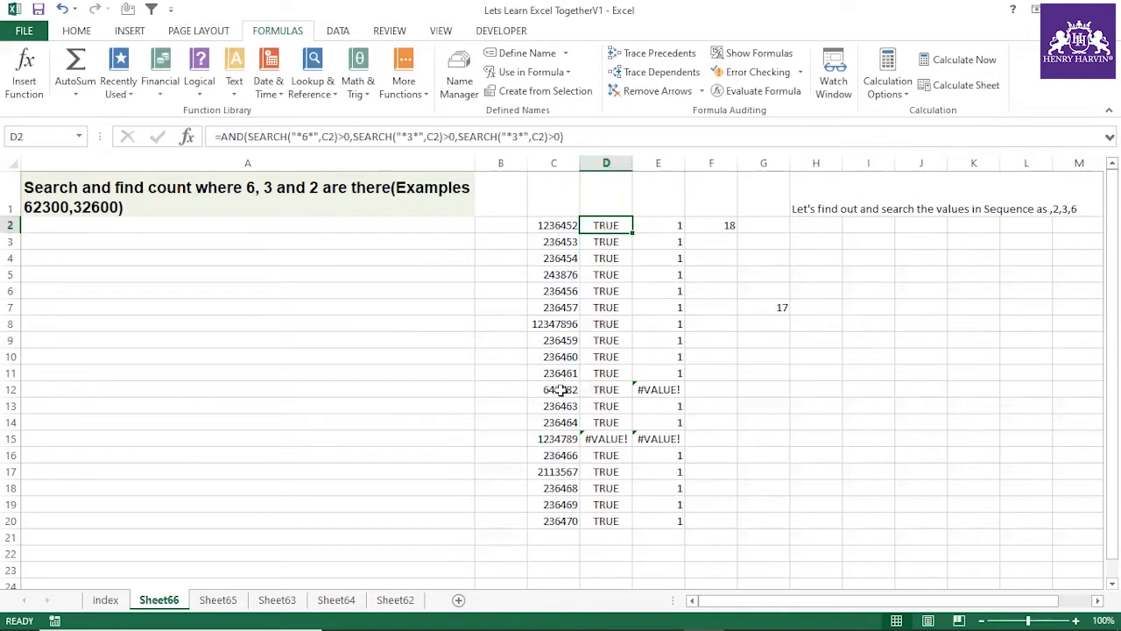
left_click(658, 163)
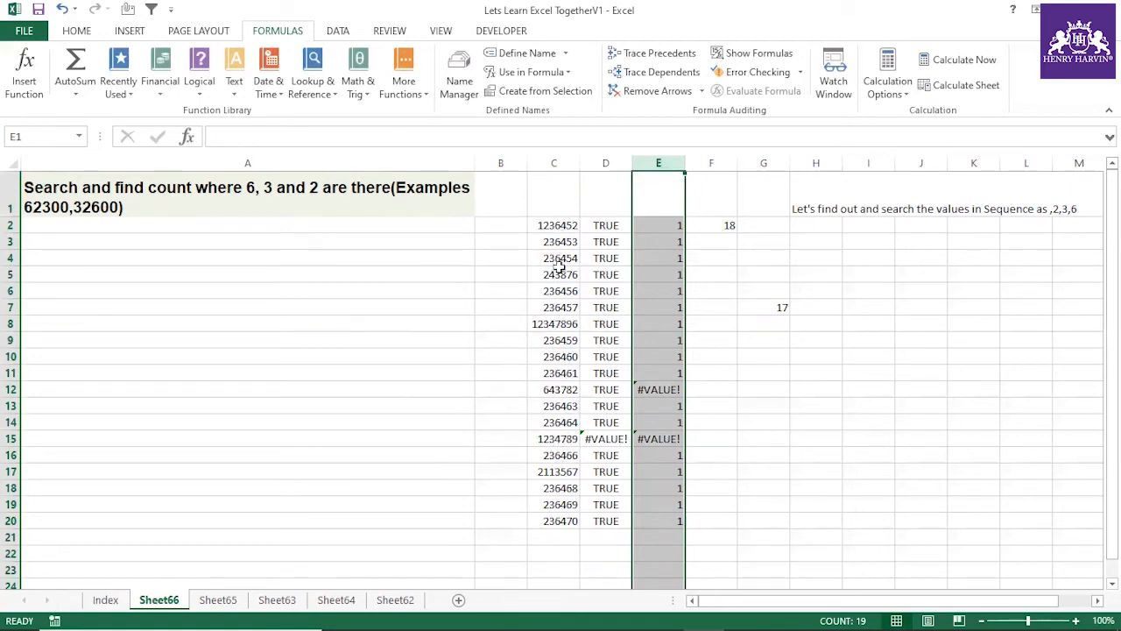
left_click(654, 379)
Step: On the Index sheet, put a tick mark (ü) in L90 beside the "Search and find count where 6, 3 and 2 are there" exercise
left_click(105, 599)
left_click(679, 275)
type("a")
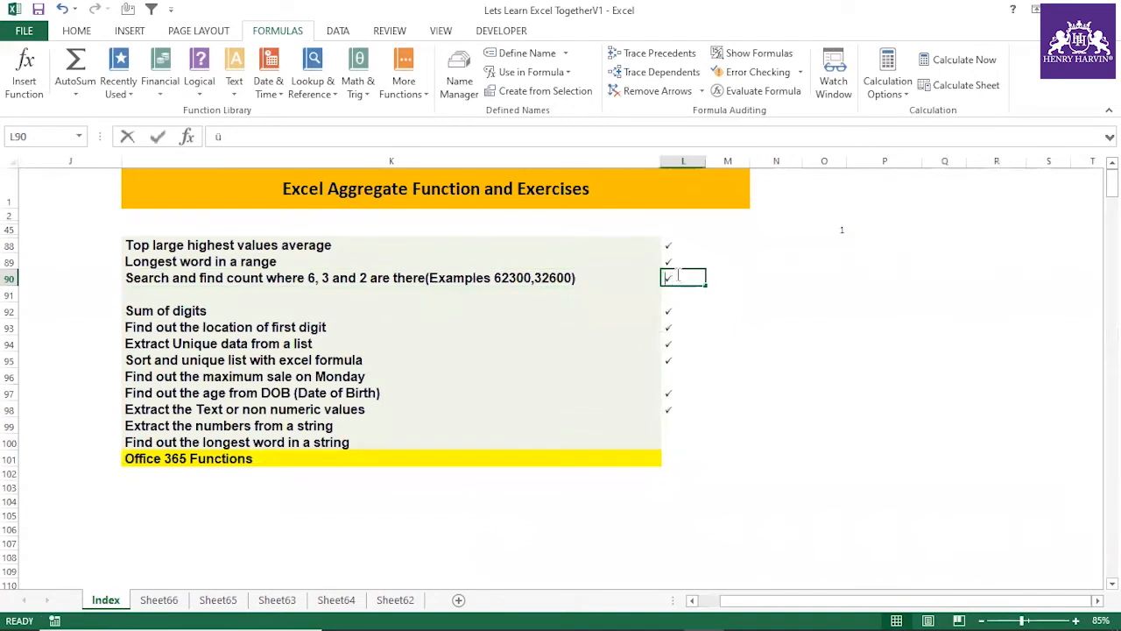
left_click(791, 341)
Step: Review the ticked exercises on the Index sheet and the unticked entries for maximum sale on Monday and extracting numbers from a string
left_click_drag(670, 246, 675, 416)
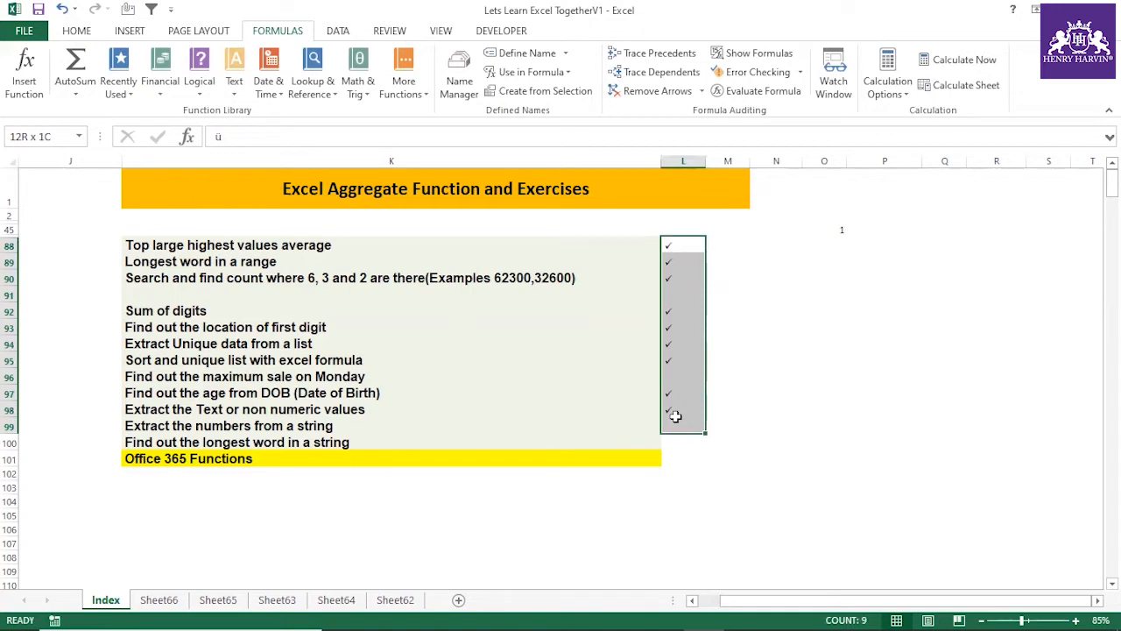
left_click_drag(675, 416, 676, 417)
left_click(756, 325)
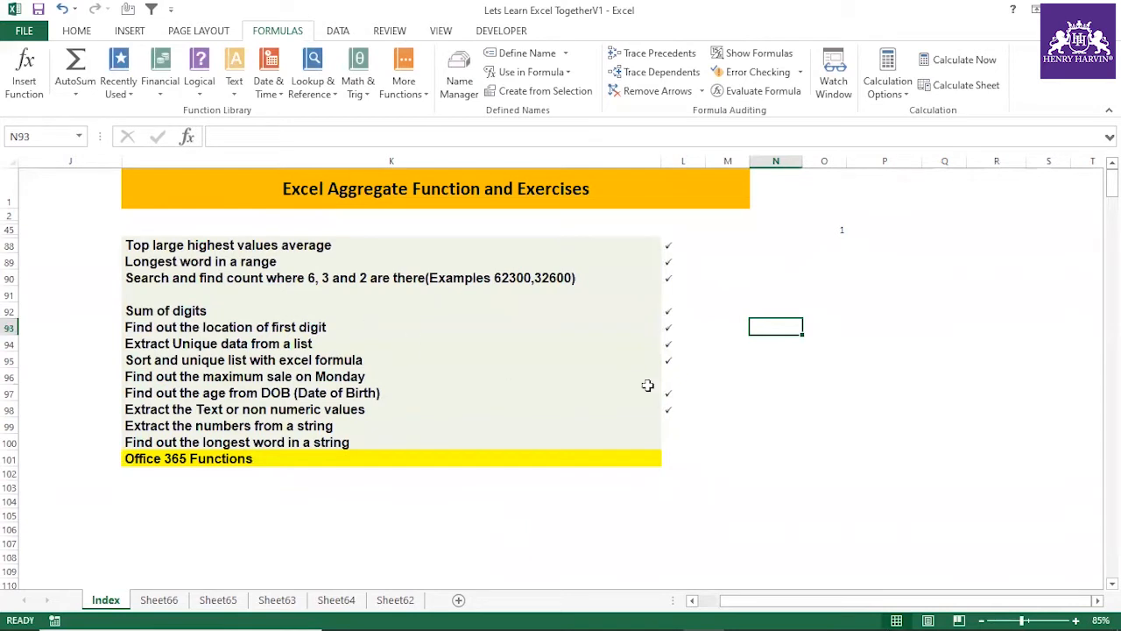
left_click(672, 374)
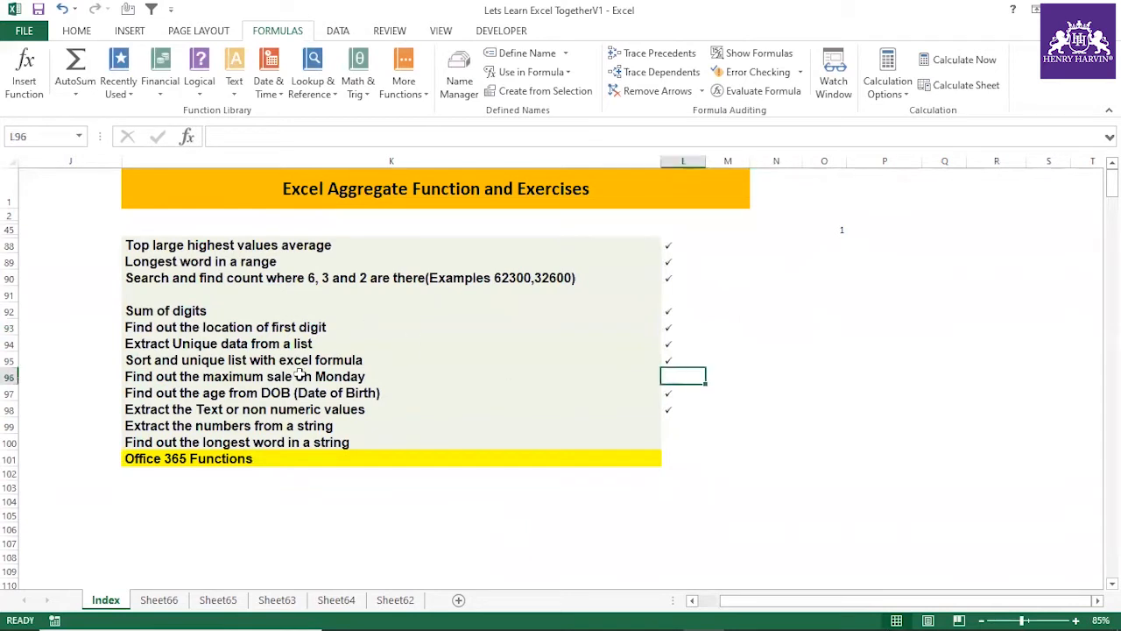
left_click(11, 377)
left_click(331, 428)
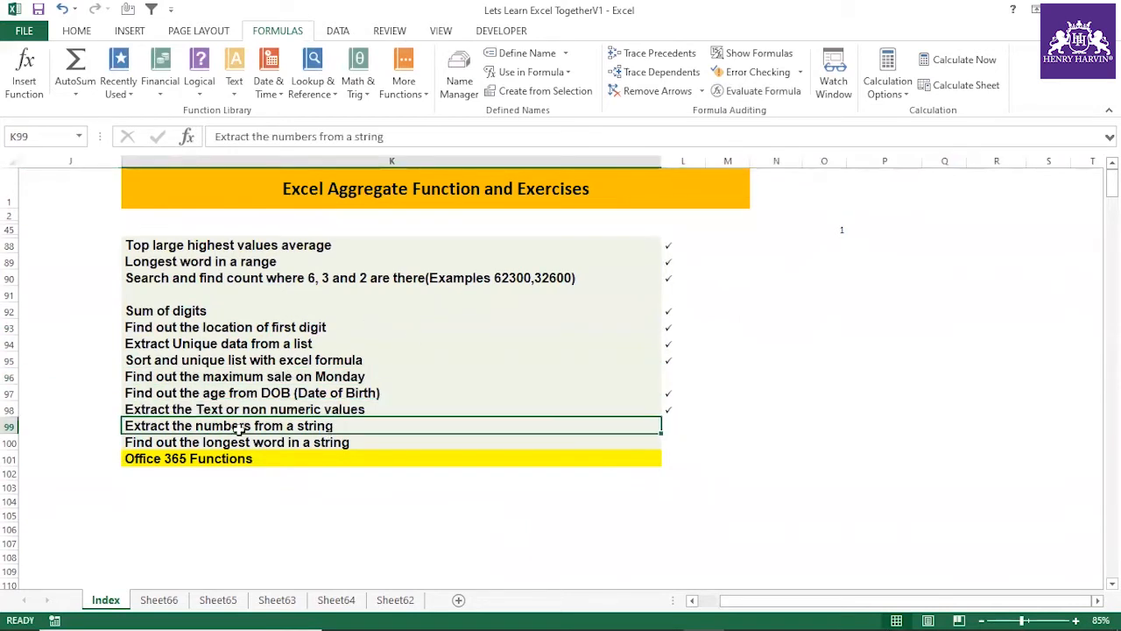
left_click(10, 426)
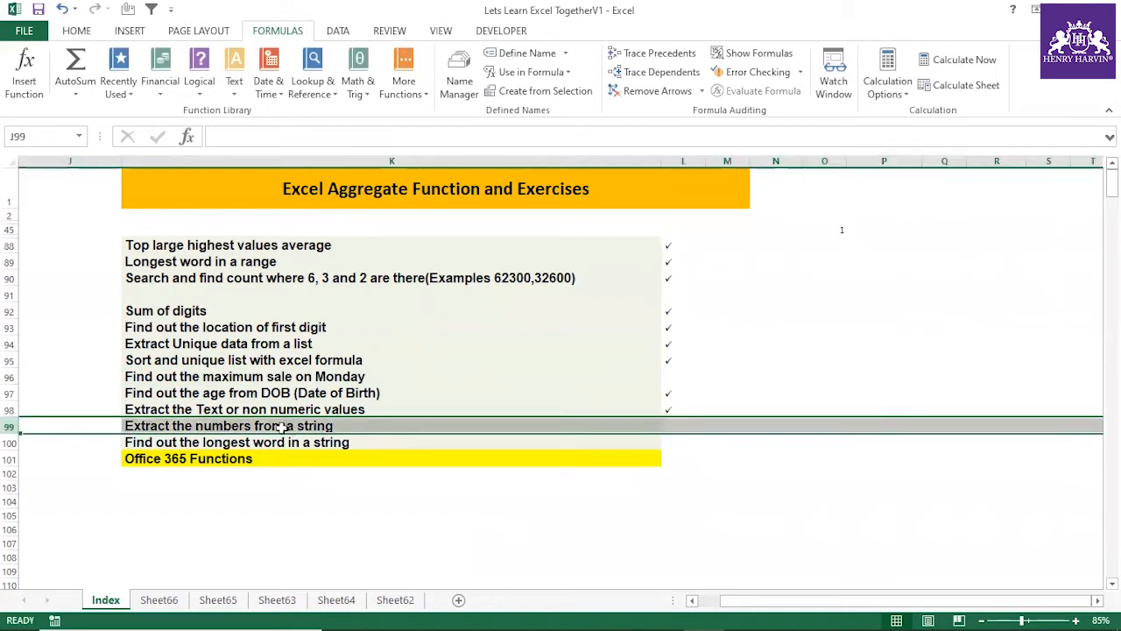
left_click(282, 428)
left_click(675, 425)
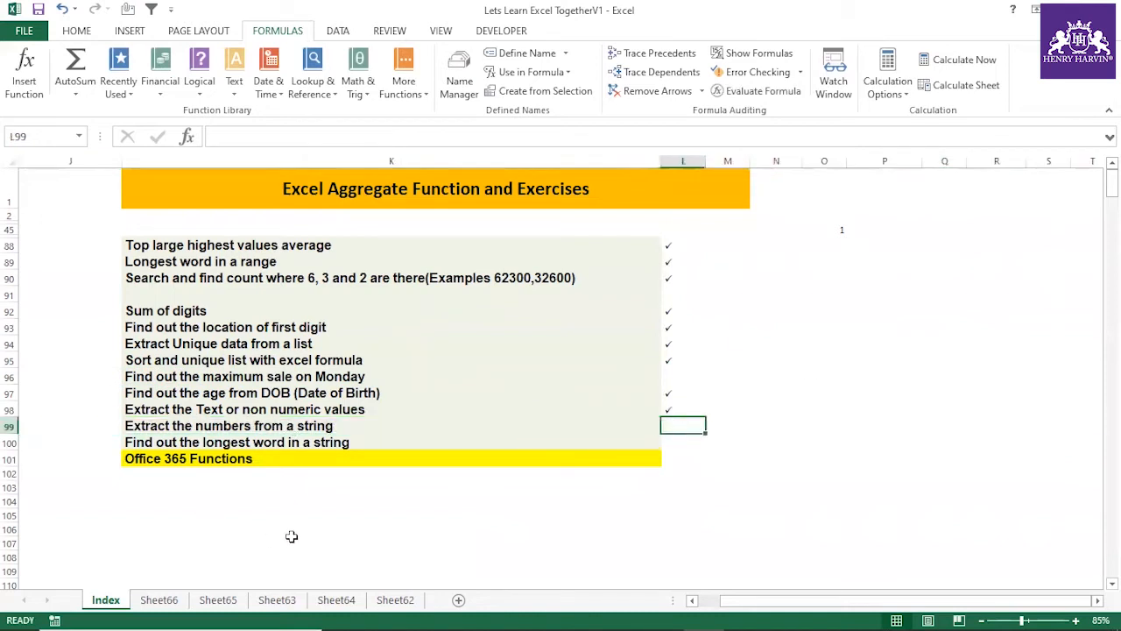
Step: Copy the "Extract the numbers from a string" title from K99 into E3 of a new sheet, and resize column E and row 3 to fit
left_click(281, 443)
left_click(329, 426)
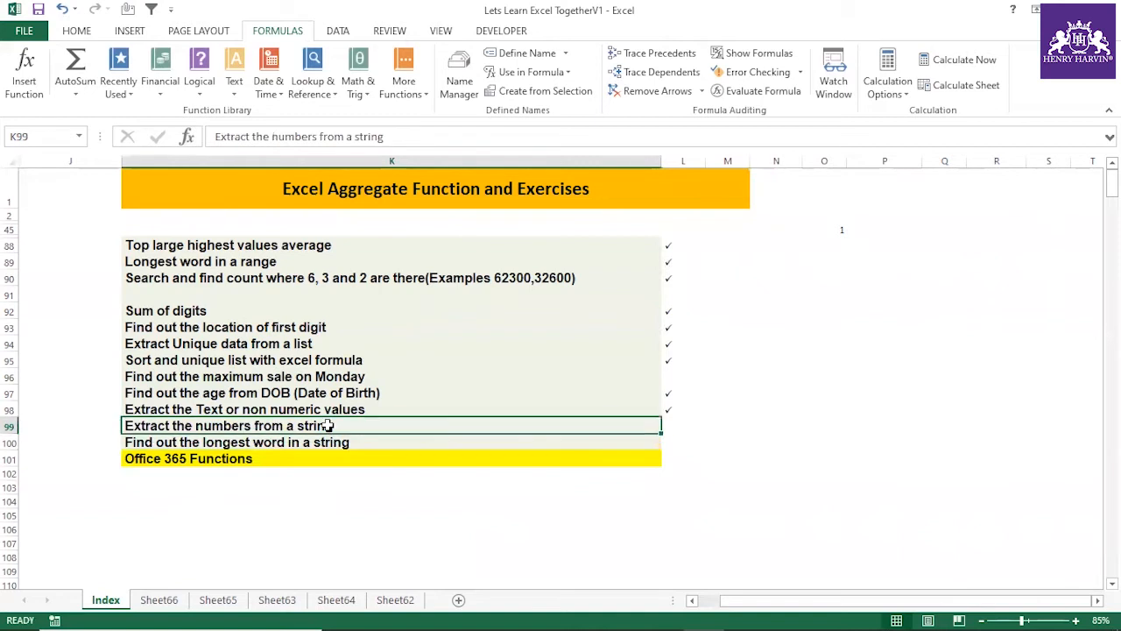
key("ctrl+c")
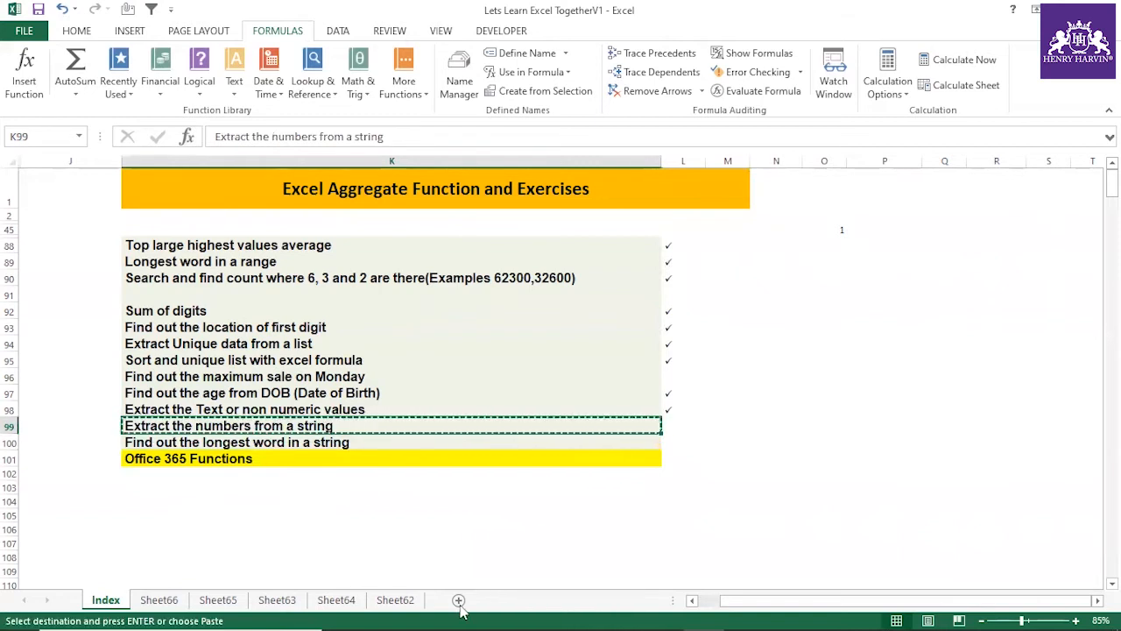
left_click(458, 601)
left_click(257, 213)
key("ctrl+v")
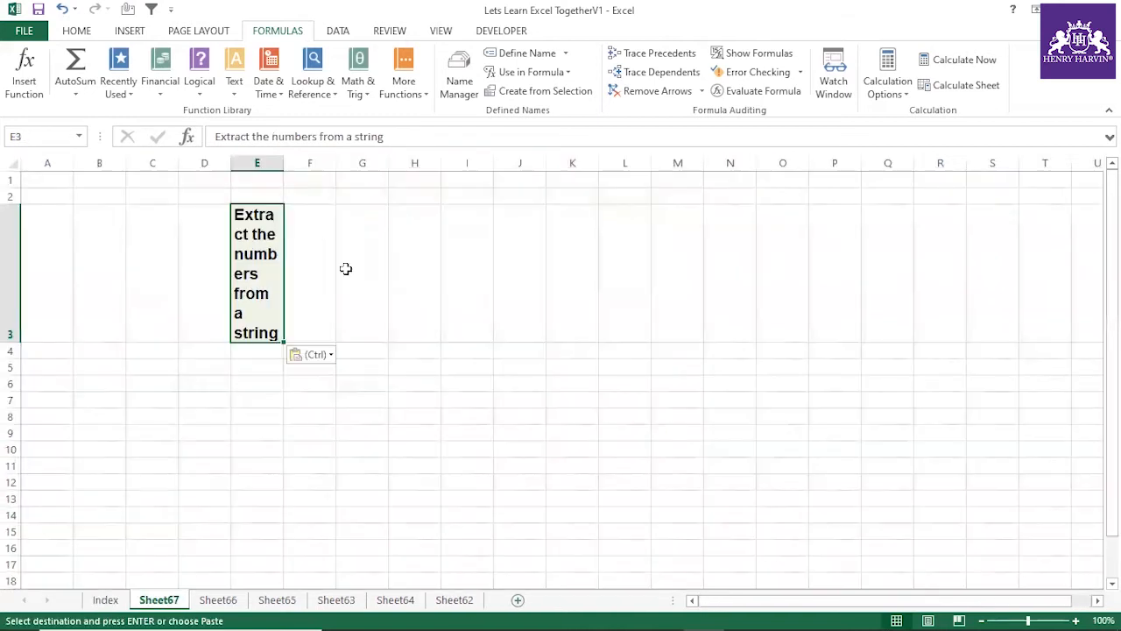
left_click_drag(283, 163, 584, 163)
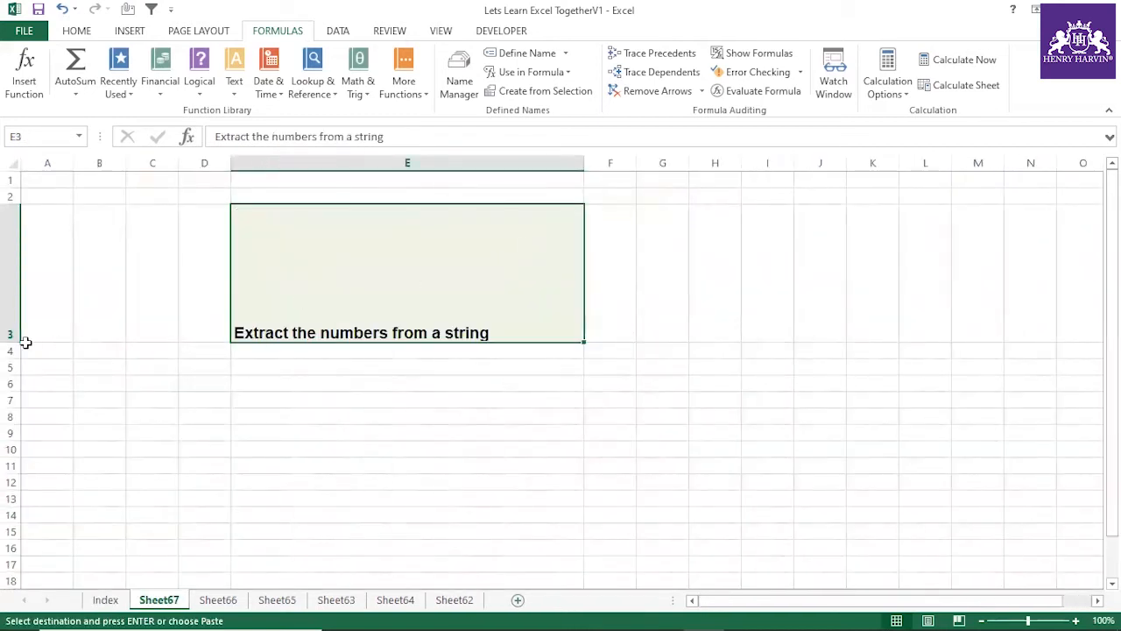
left_click_drag(19, 340, 17, 239)
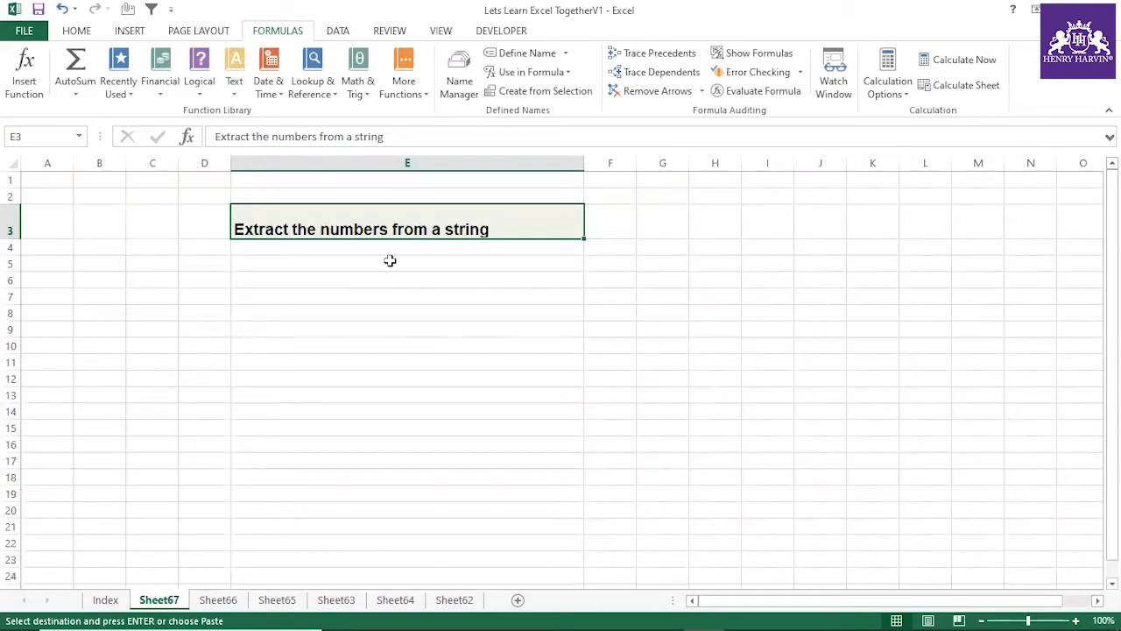
Step: Enter the sample string ABDKJKJ452KKL in E7, narrow column E slightly and widen column F for the formula
left_click(353, 298)
type("AB")
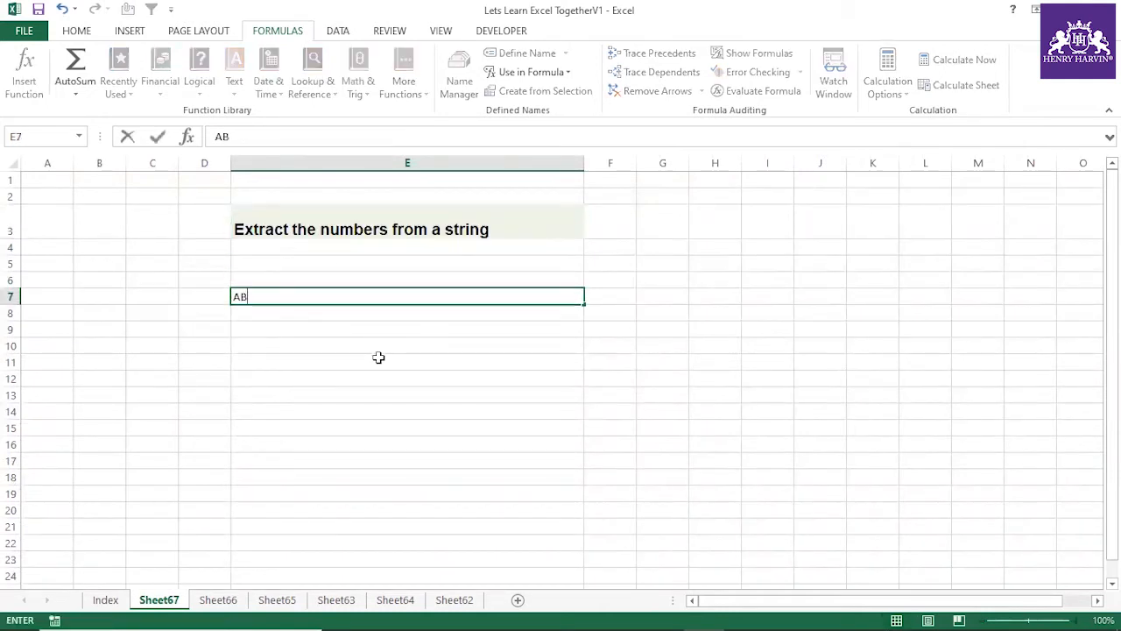
type("DKJKJ452KKL")
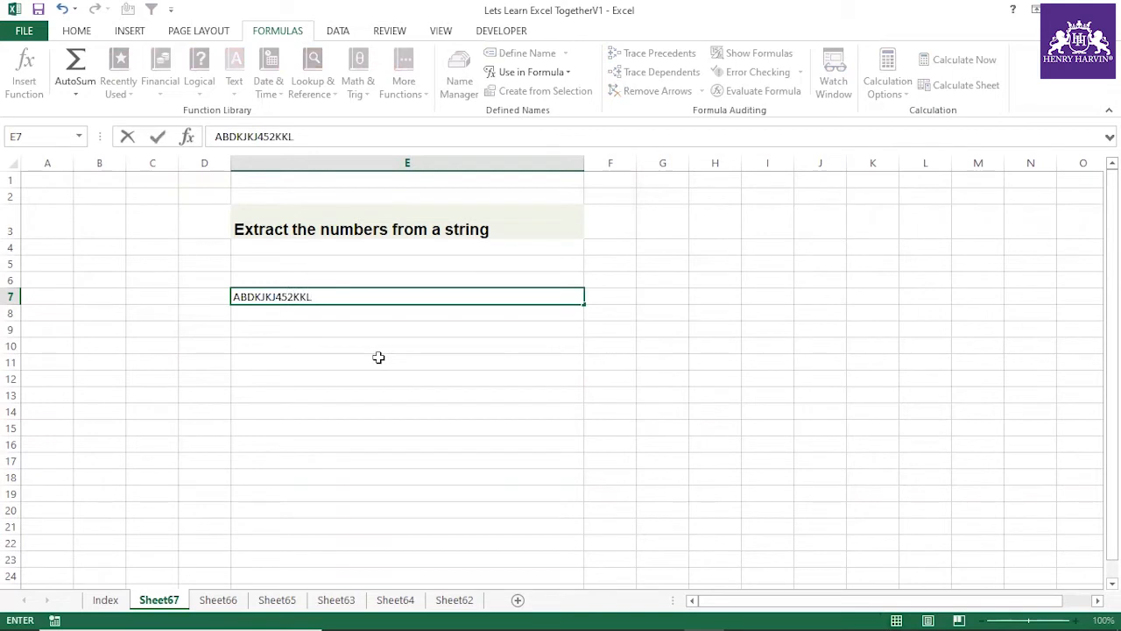
left_click(379, 357)
left_click(324, 310)
left_click(321, 298)
left_click_drag(584, 162, 499, 201)
left_click_drag(809, 176, 847, 176)
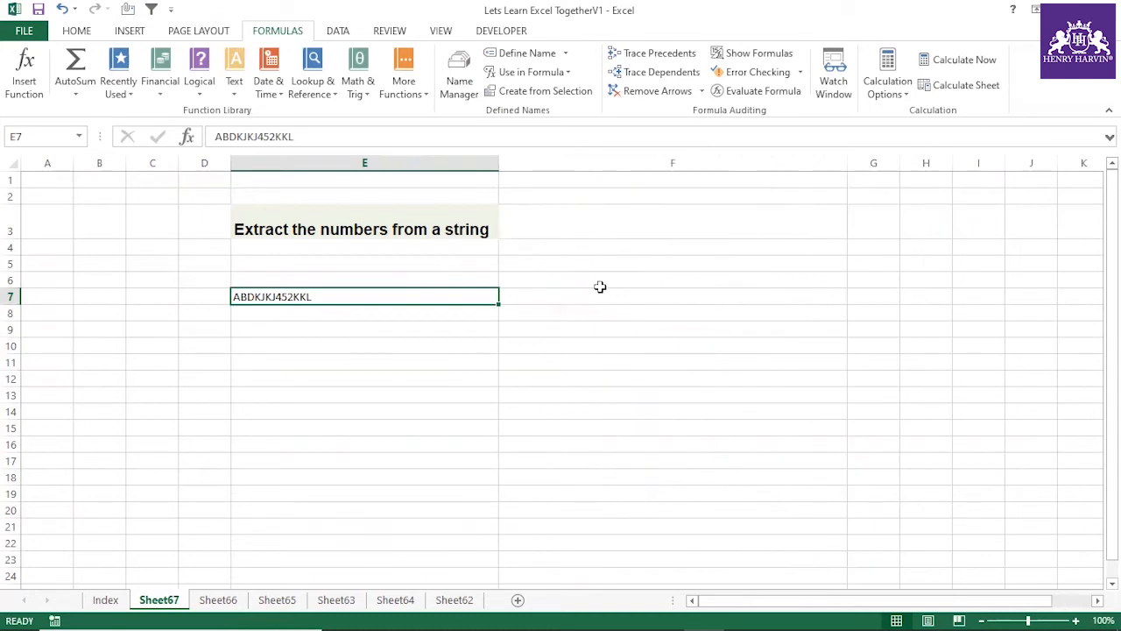
left_click(563, 296)
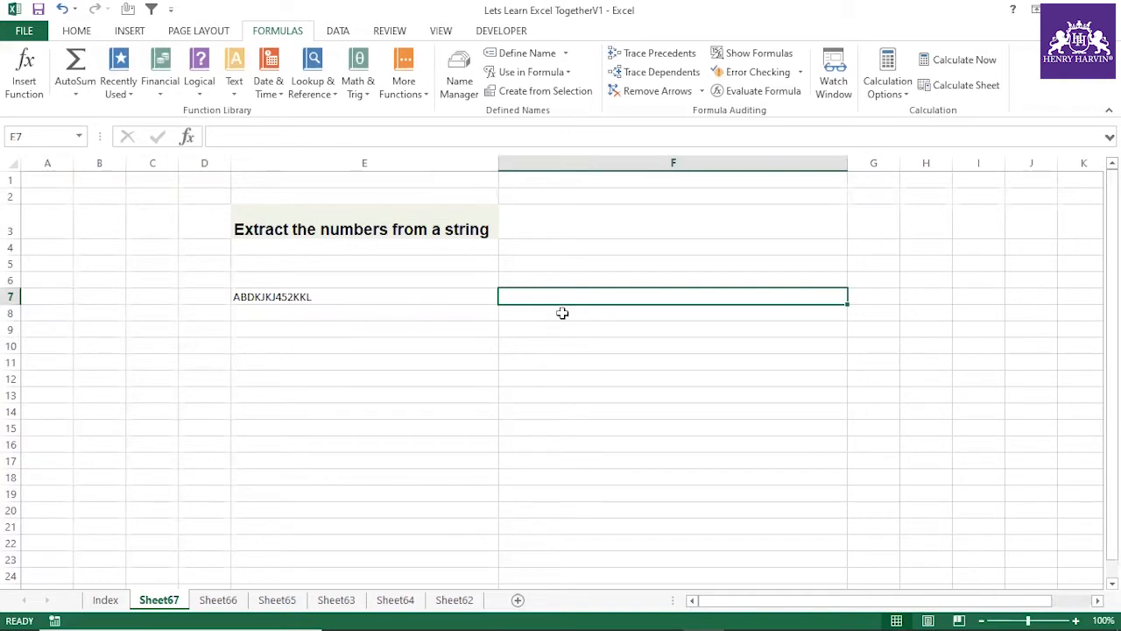
type("=")
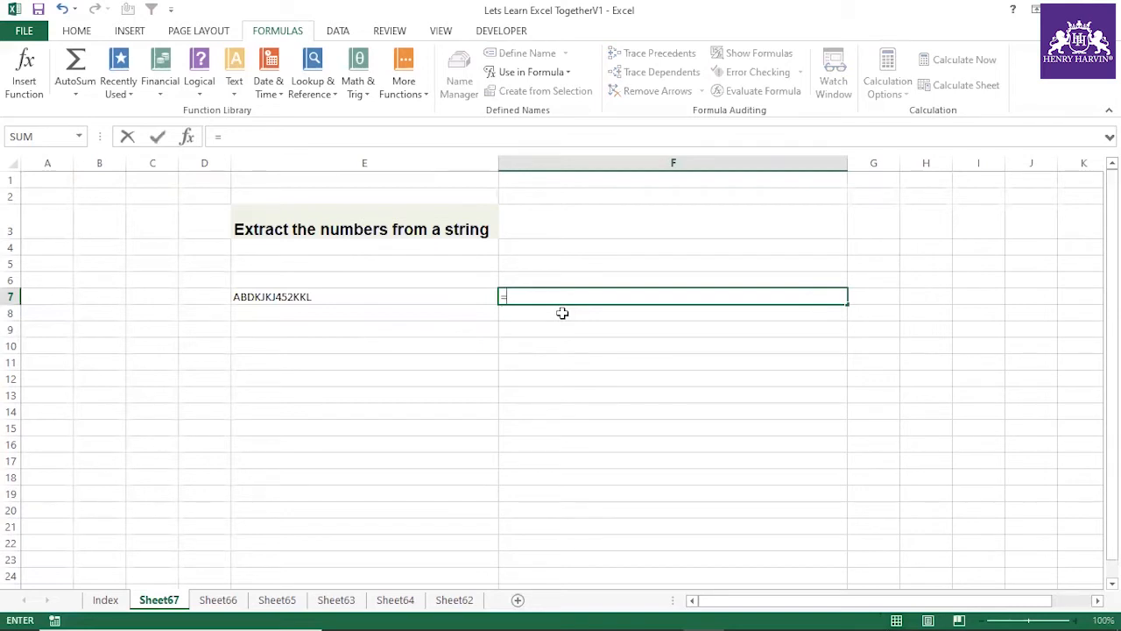
key("Escape")
left_click(403, 300)
Step: In F7, enter =MID(E7,ROW(INDIRECT("1:"&LEN(E7))),1) to split the string in E7 into single characters
left_click(547, 296)
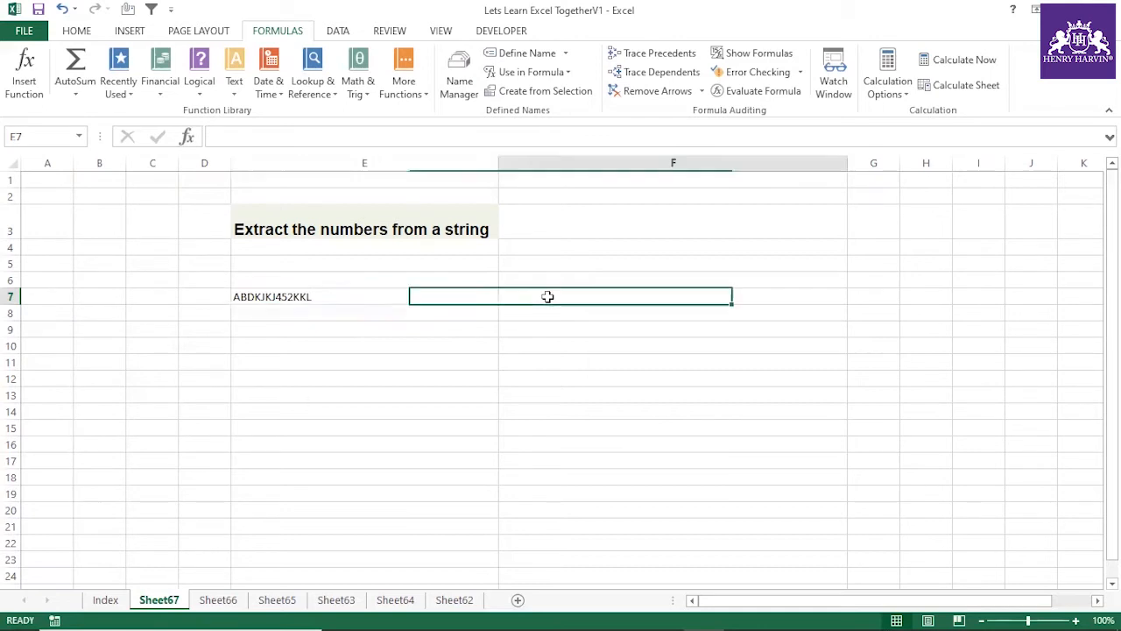
type("=MID")
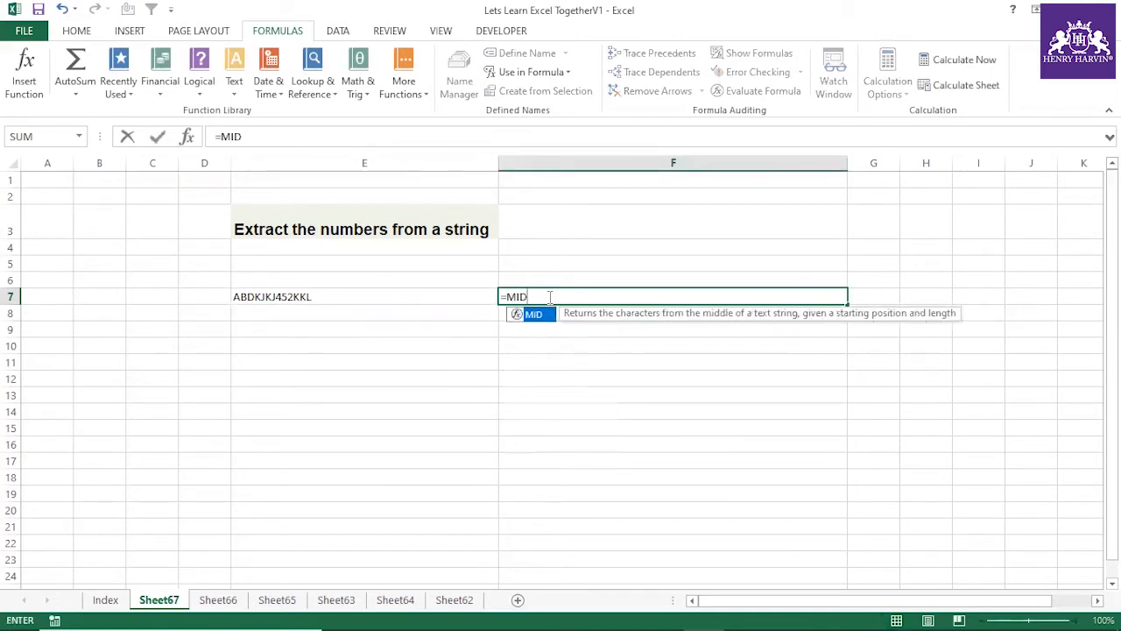
type("(")
left_click(390, 298)
type(",ROW")
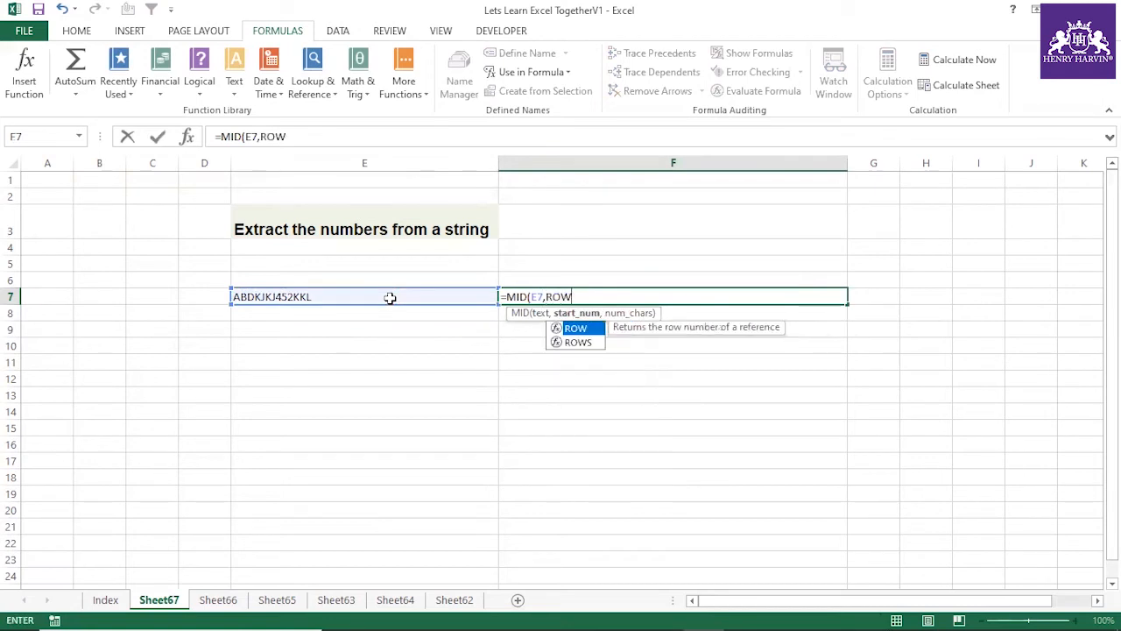
type("(INDIR")
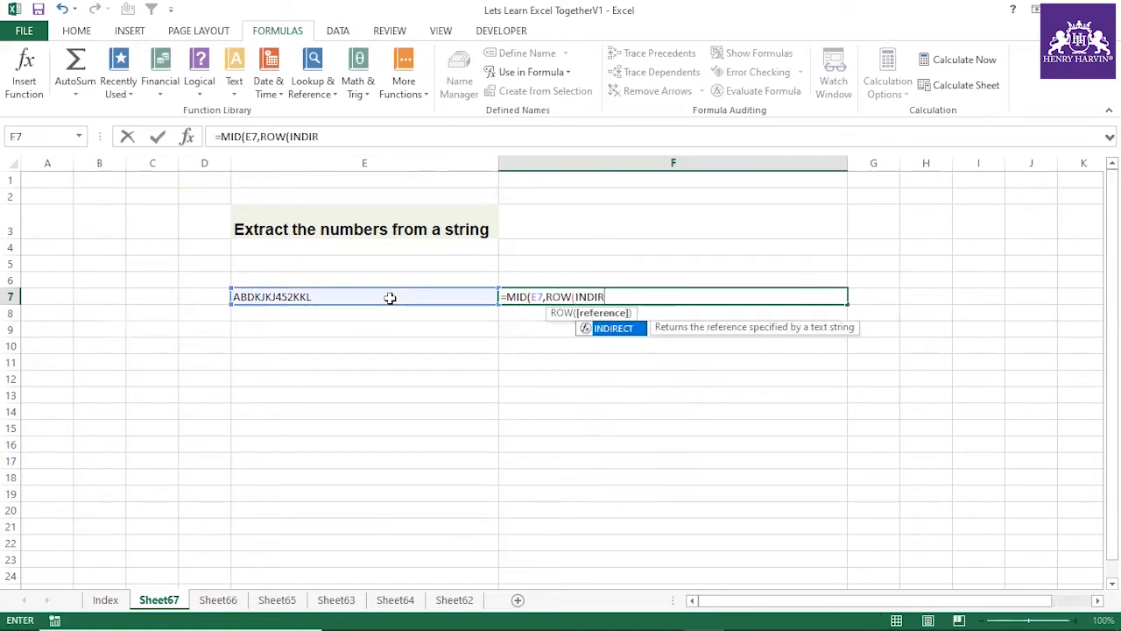
type("ECT(\"1:\"&LEN")
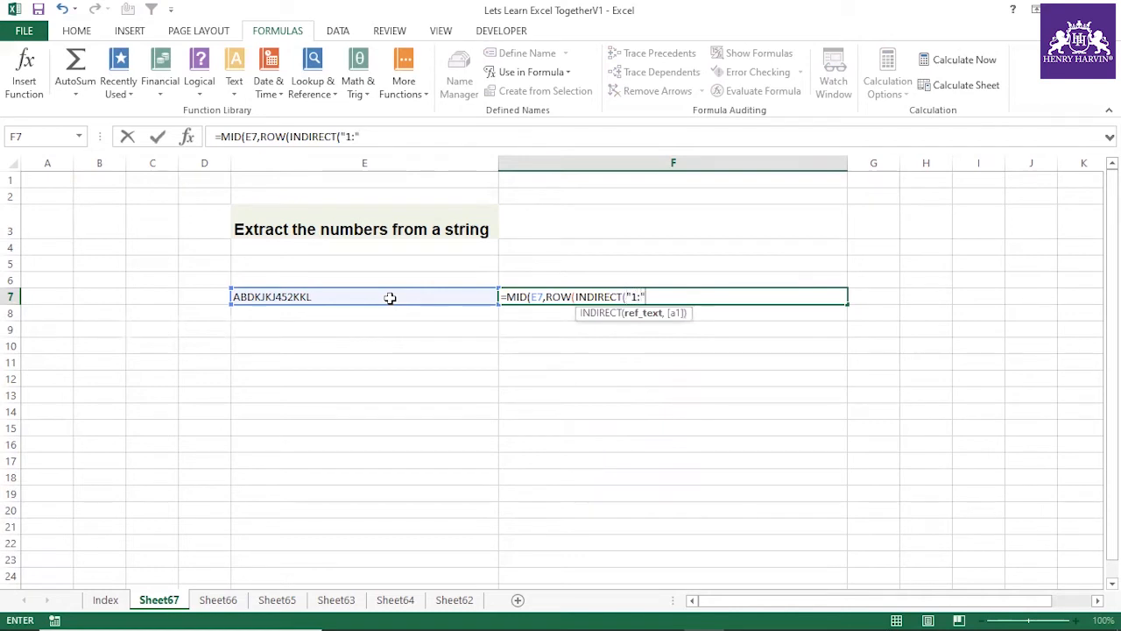
type("(")
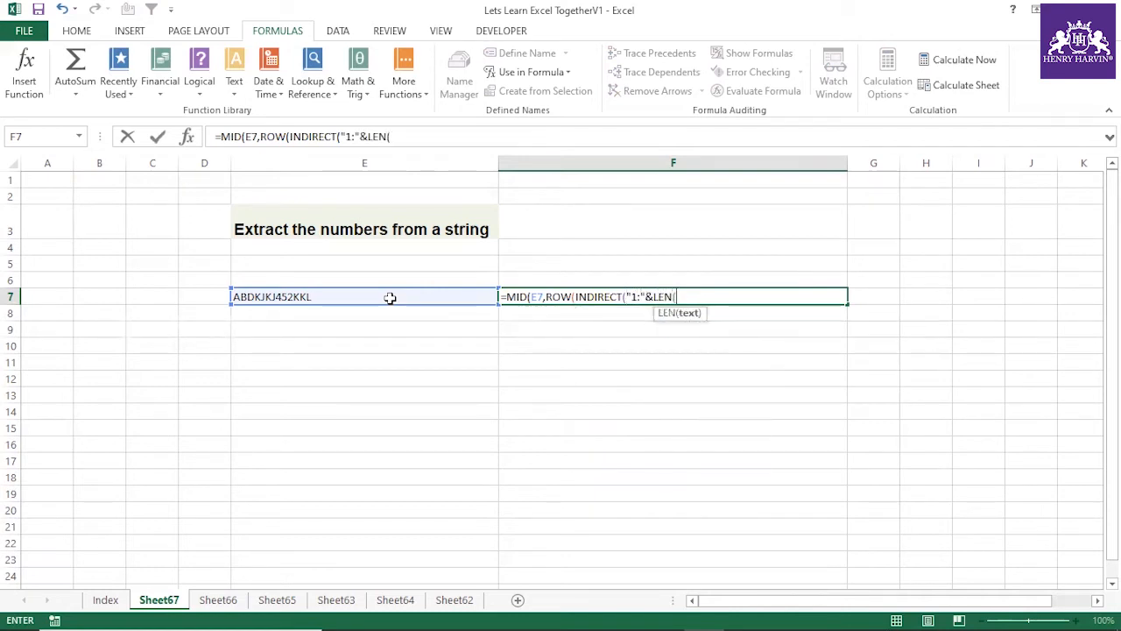
left_click(390, 299)
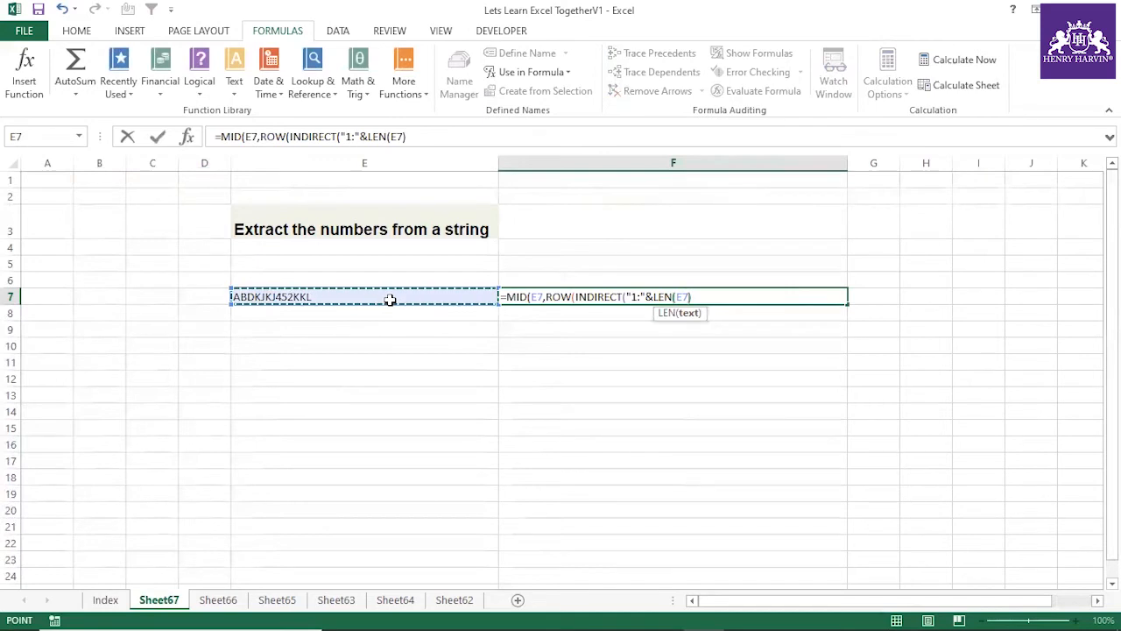
type("))),1)")
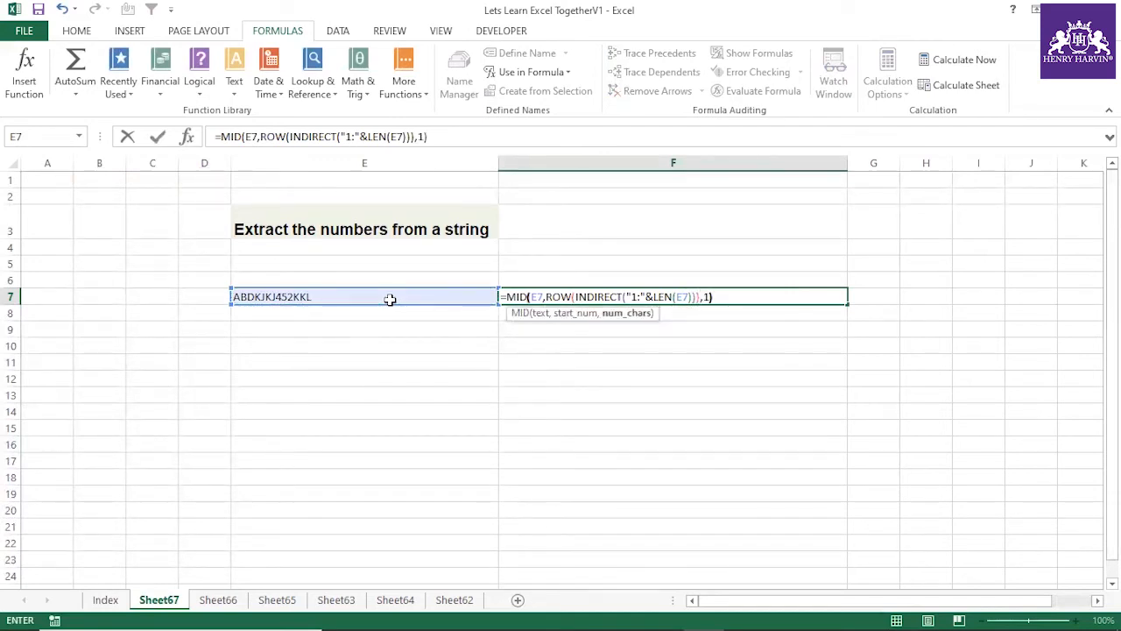
key("Return")
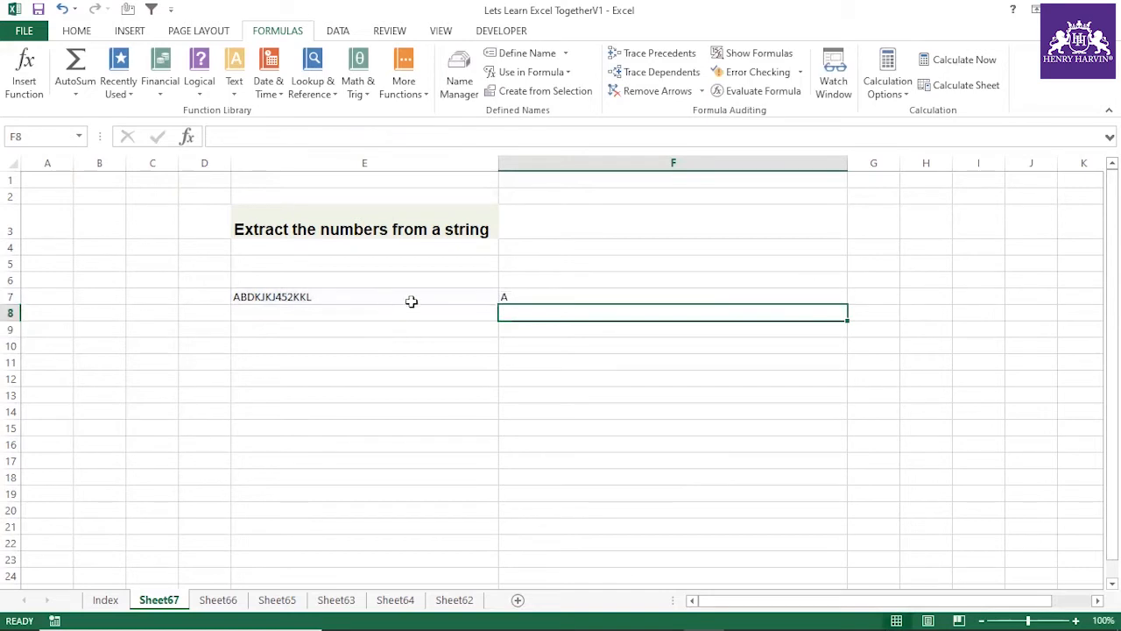
Step: Examine the ROW(INDIRECT("1:"&LEN(E7))) argument inside the formula in F7 without changing it
left_click(526, 296)
left_click(428, 137)
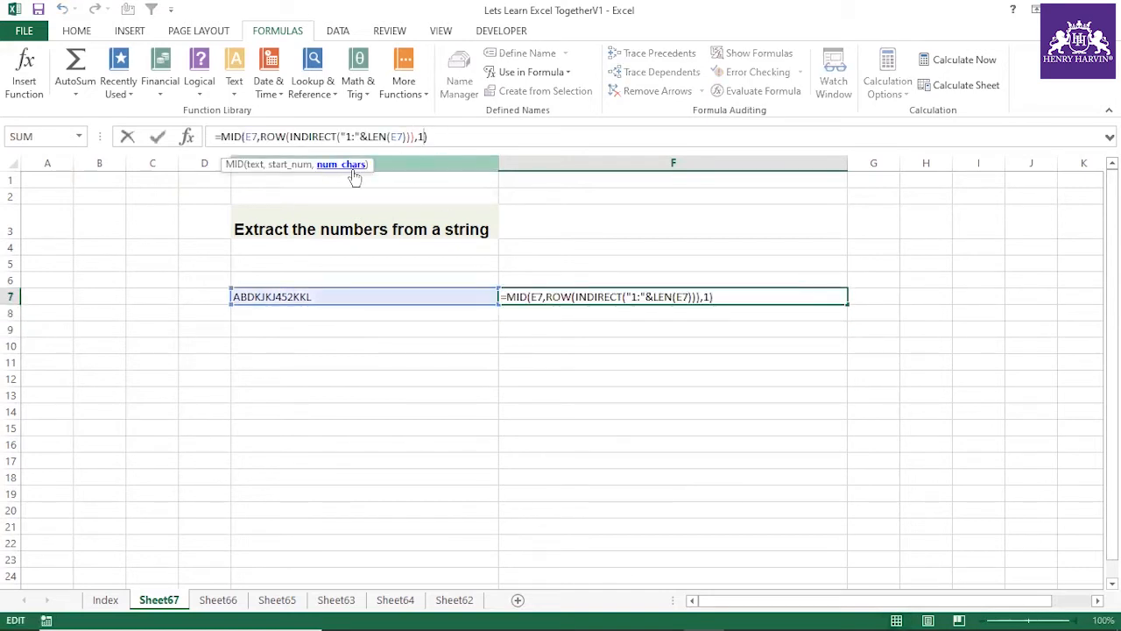
left_click_drag(415, 137, 259, 136)
key("Escape")
left_click(525, 322)
Step: Evaluate the whole MID expression in F7 in place to examine its array of characters, and discard the evaluation
left_click(513, 290)
left_click(221, 137)
left_click_drag(221, 137, 481, 138)
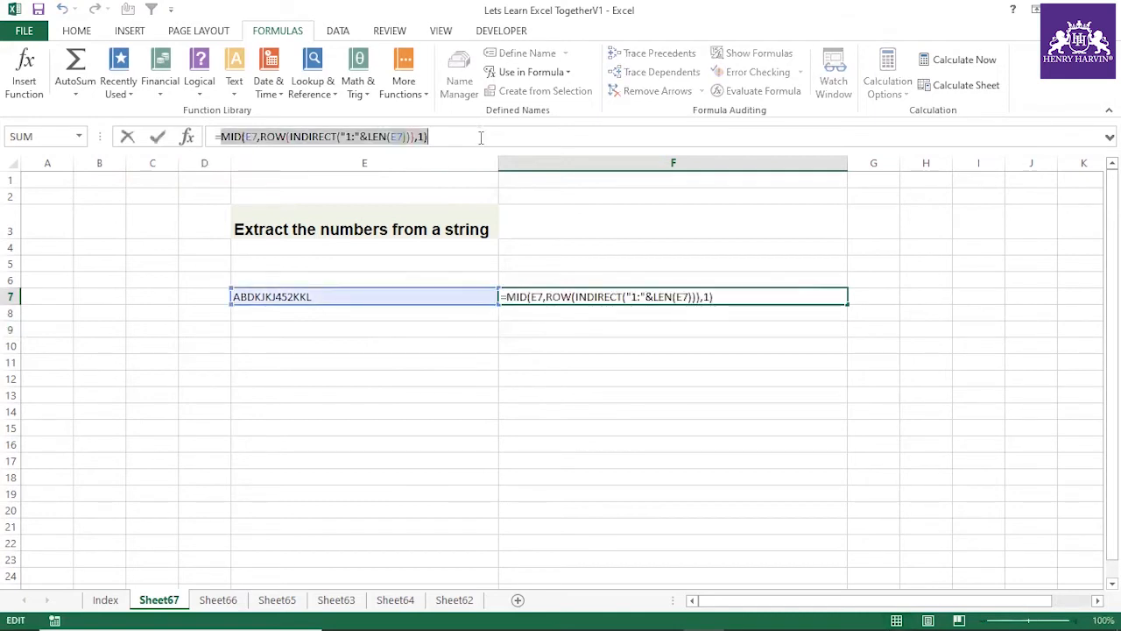
key("F9")
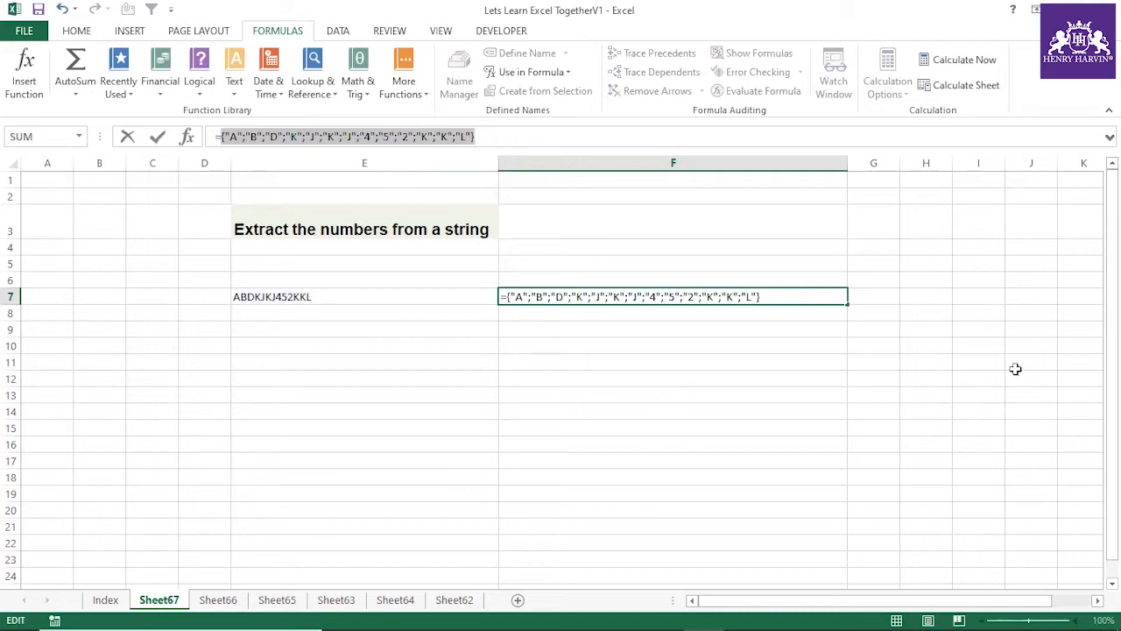
key("Escape")
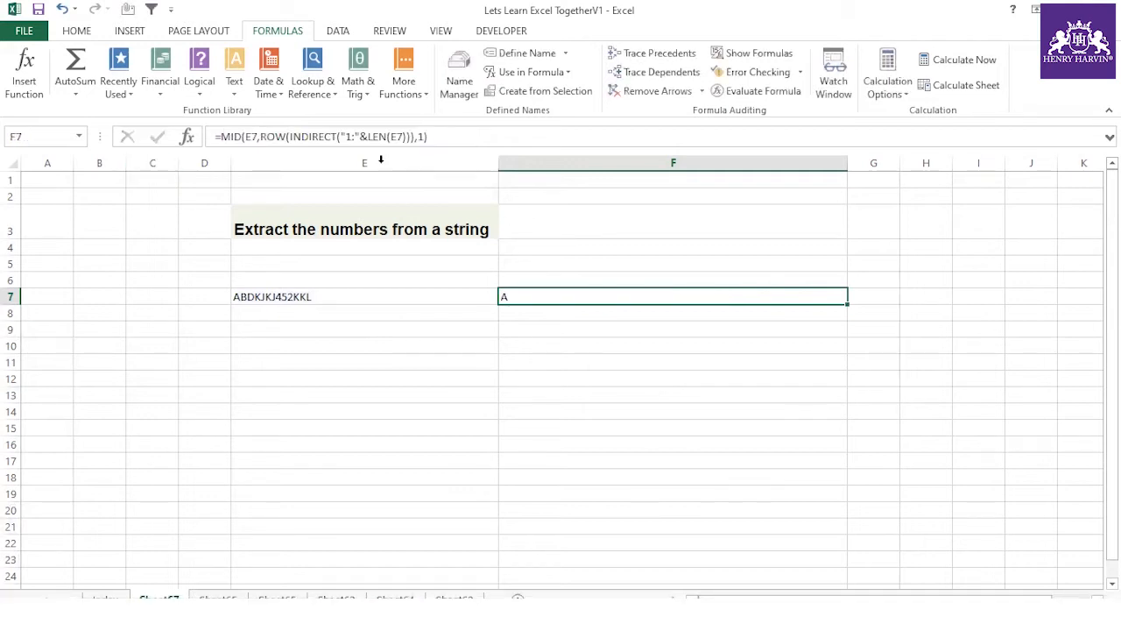
Step: Try converting the characters in F7 to numbers with =(--MID(E7,ROW(INDIRECT("1:"&LEN(E7))),1)), accepting the suggested closing bracket
left_click(221, 137)
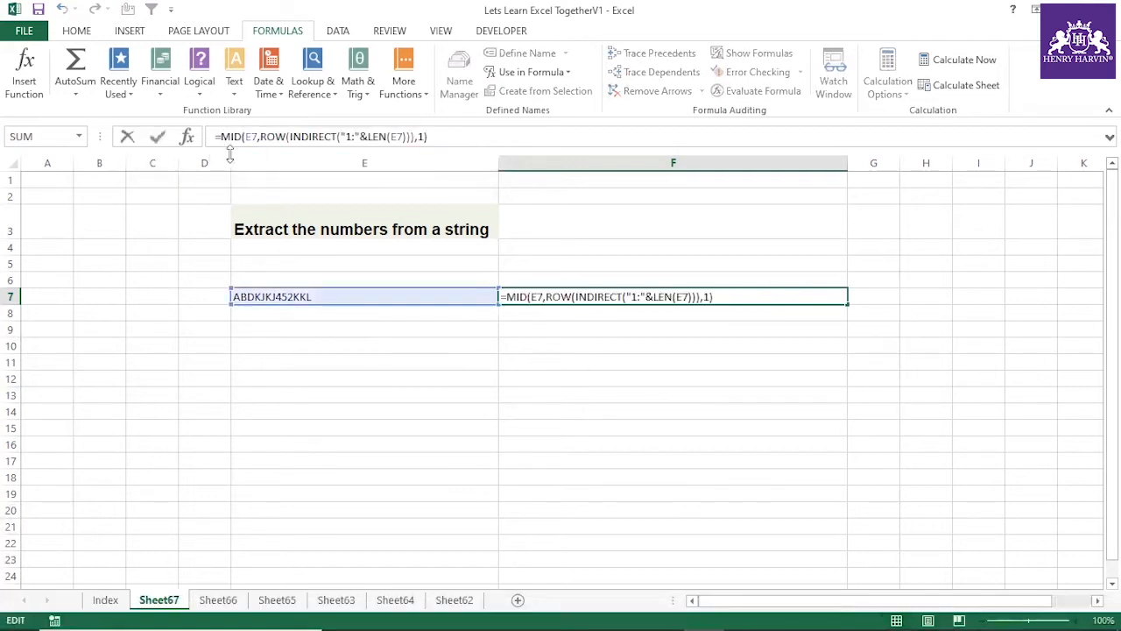
type("(--")
key("Return")
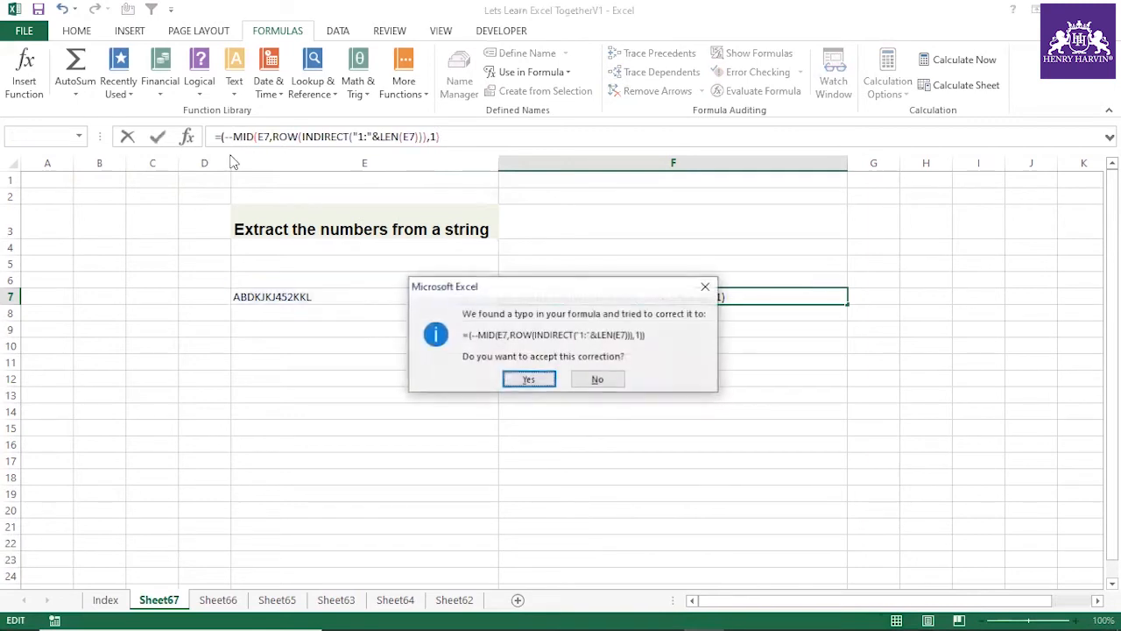
left_click(529, 379)
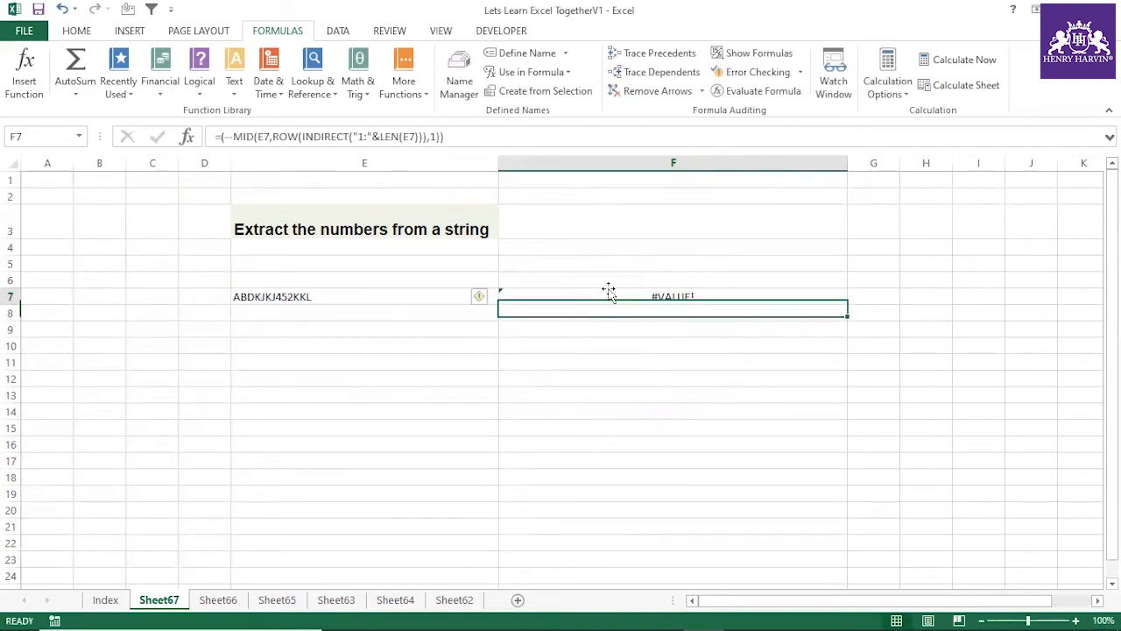
Step: Evaluate the double-negative MID expression in F7 in place to examine which characters convert to numbers, keeping the formula
left_click_drag(220, 138, 449, 140)
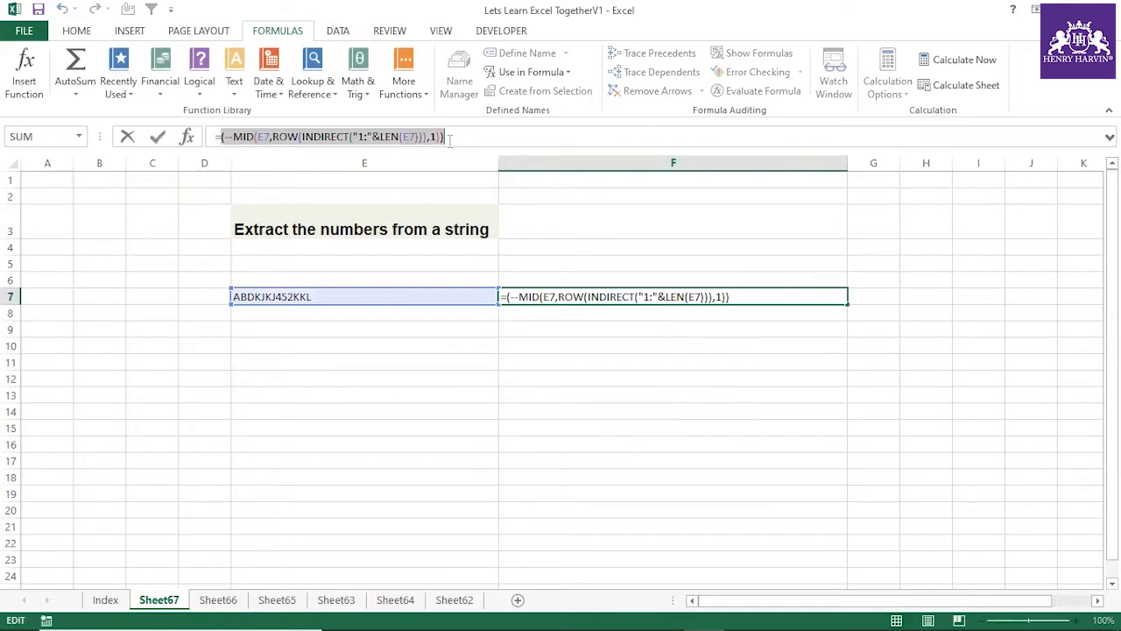
key("F9")
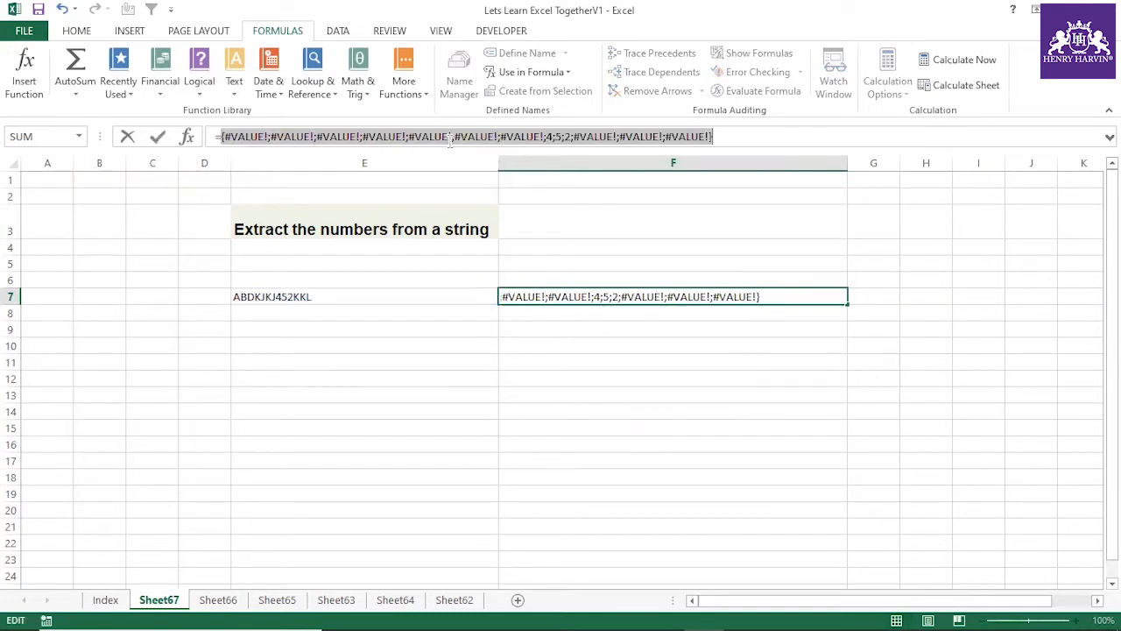
key("Return")
left_click(613, 361)
left_click(609, 296)
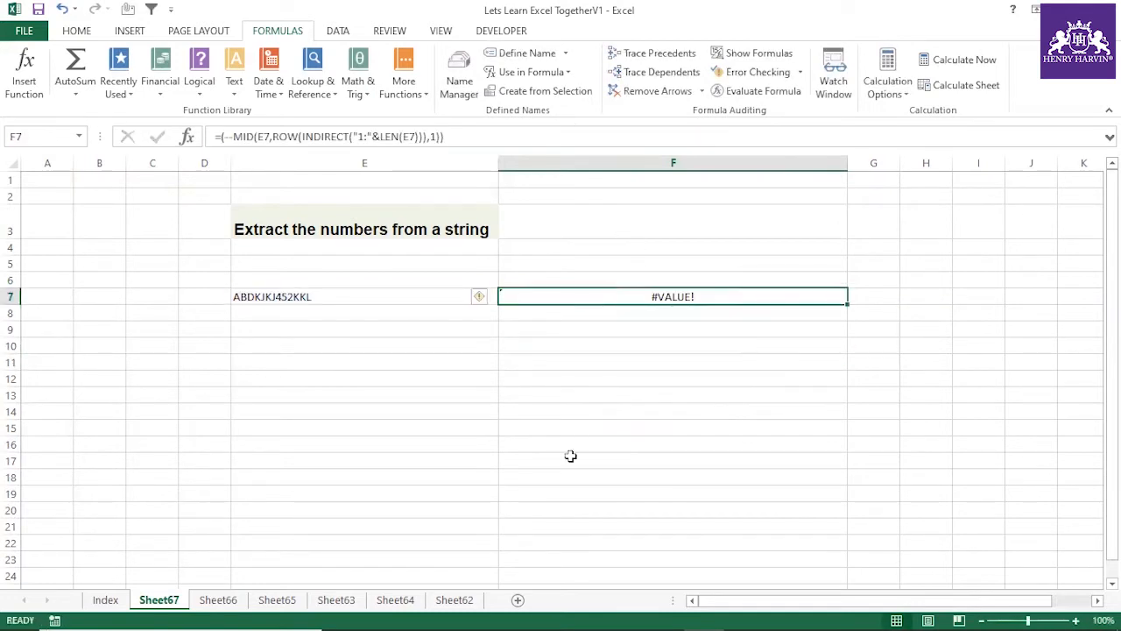
Step: Abandon the edit at the start of F7's formula and undo the double-negative conversion
left_click(221, 137)
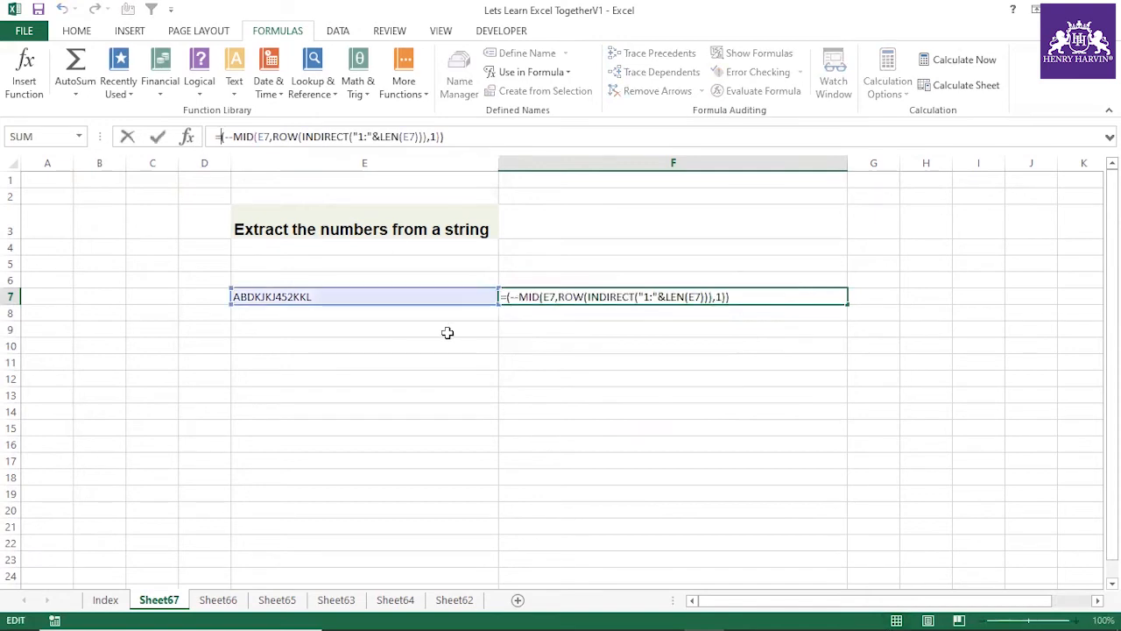
type("Z(")
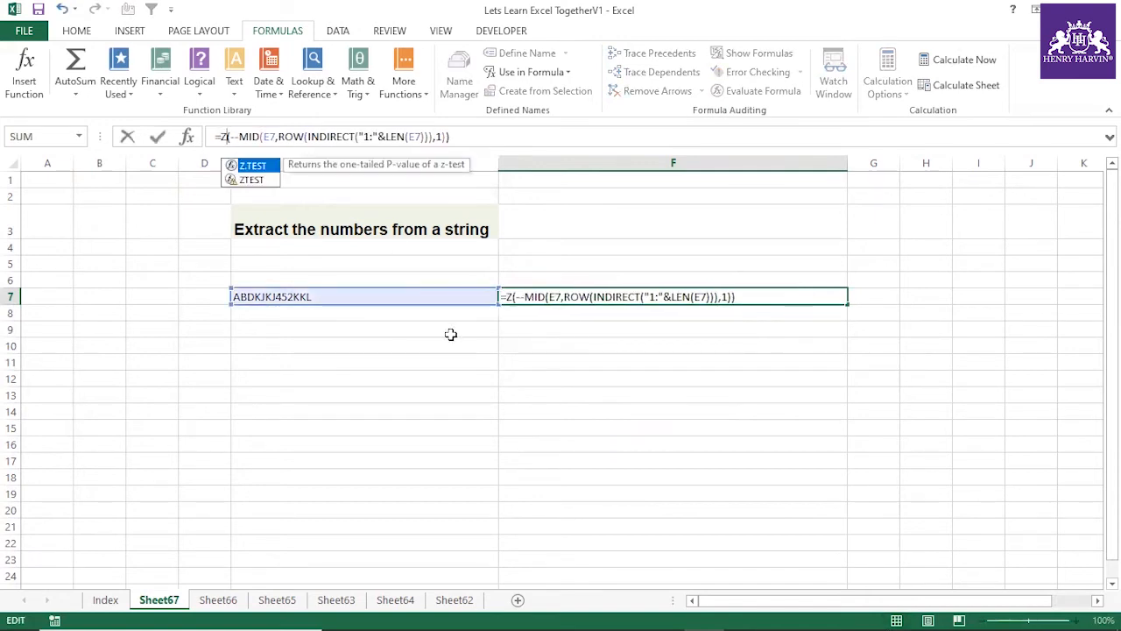
key("BackSpace")
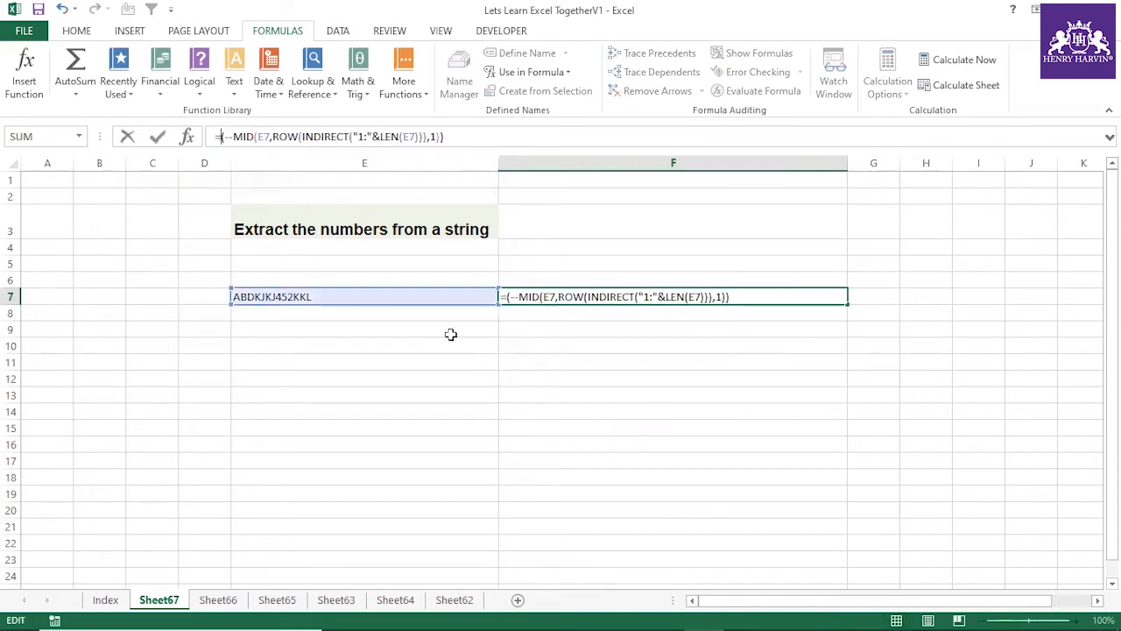
left_click(618, 389)
key("ctrl+z")
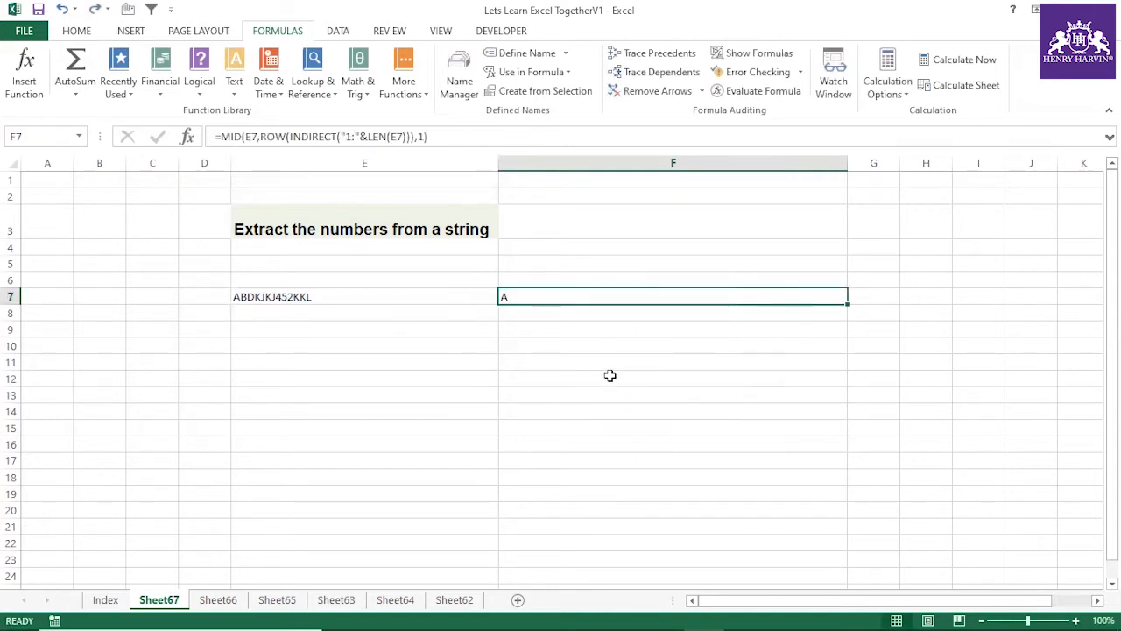
Step: Convert the characters in F7 to numbers with =(--MID(E7,ROW(INDIRECT("1:"&LEN(E7))),1)), accepting the proposed closing bracket
left_click(219, 136)
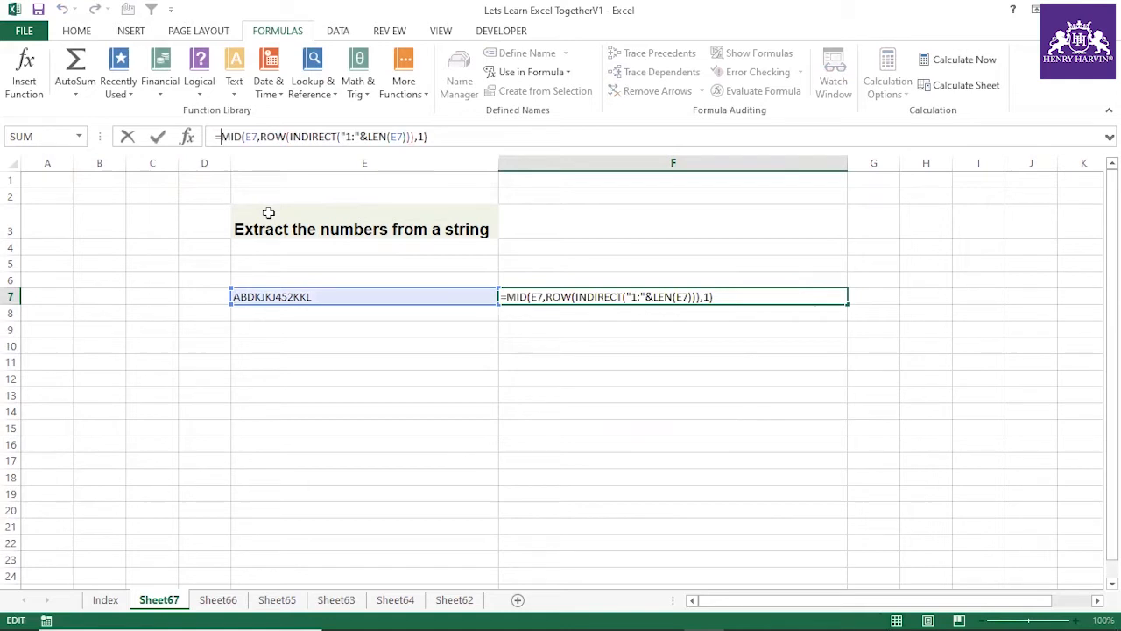
type("(--")
key("Return")
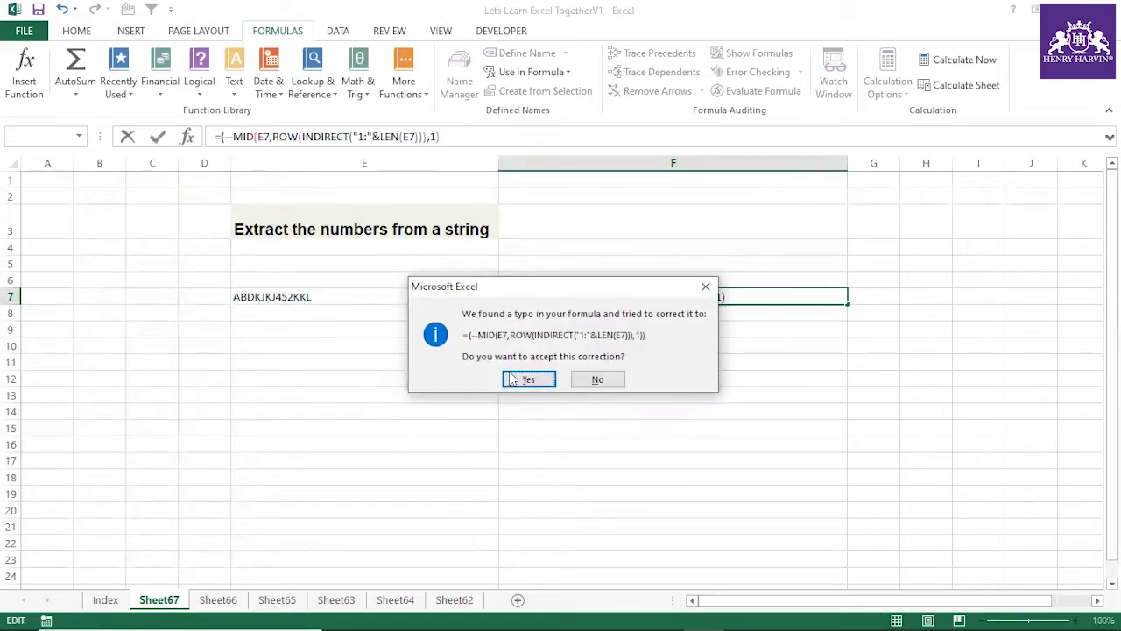
left_click(517, 379)
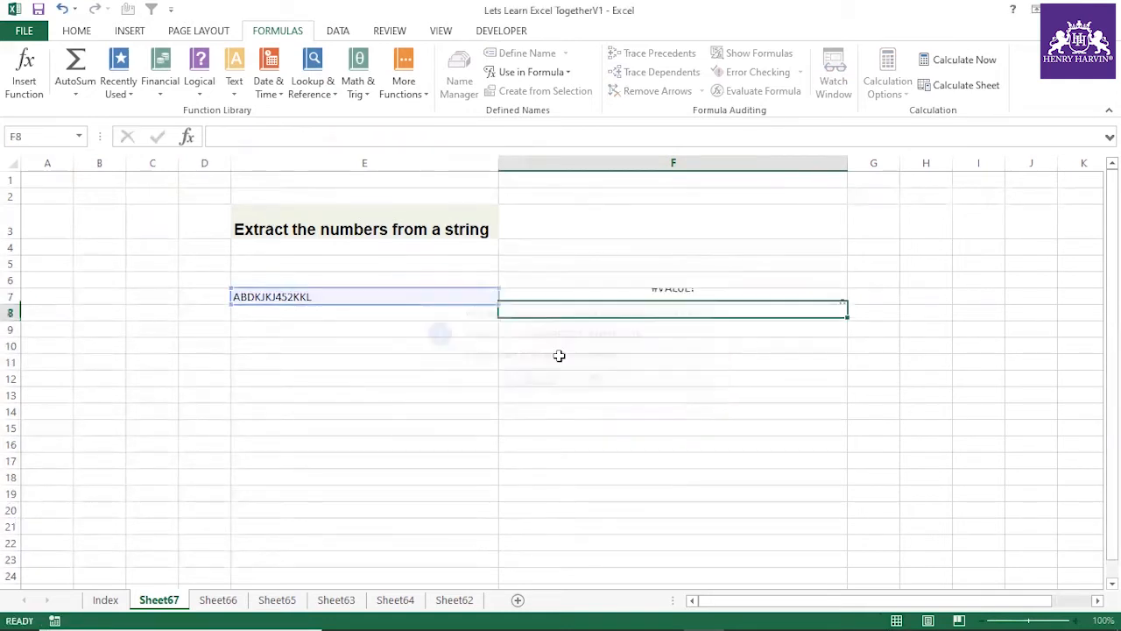
Step: Wrap the double-negative MID expression in F7 in ISNUMBER to test each character for being a number
left_click(220, 137)
type("IS")
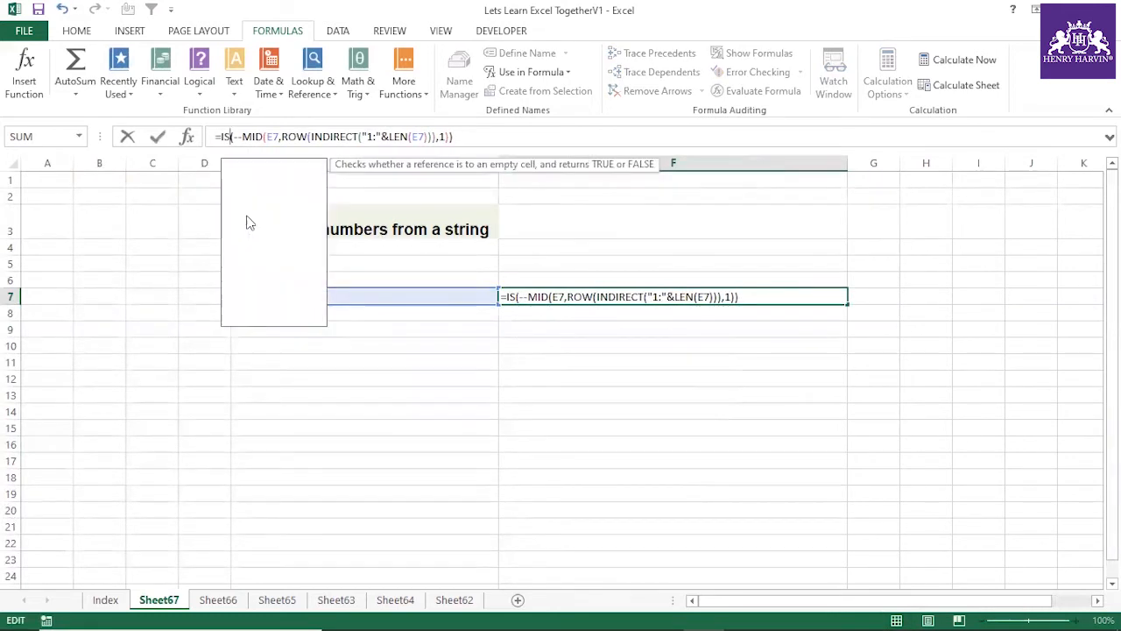
type("NUMBER")
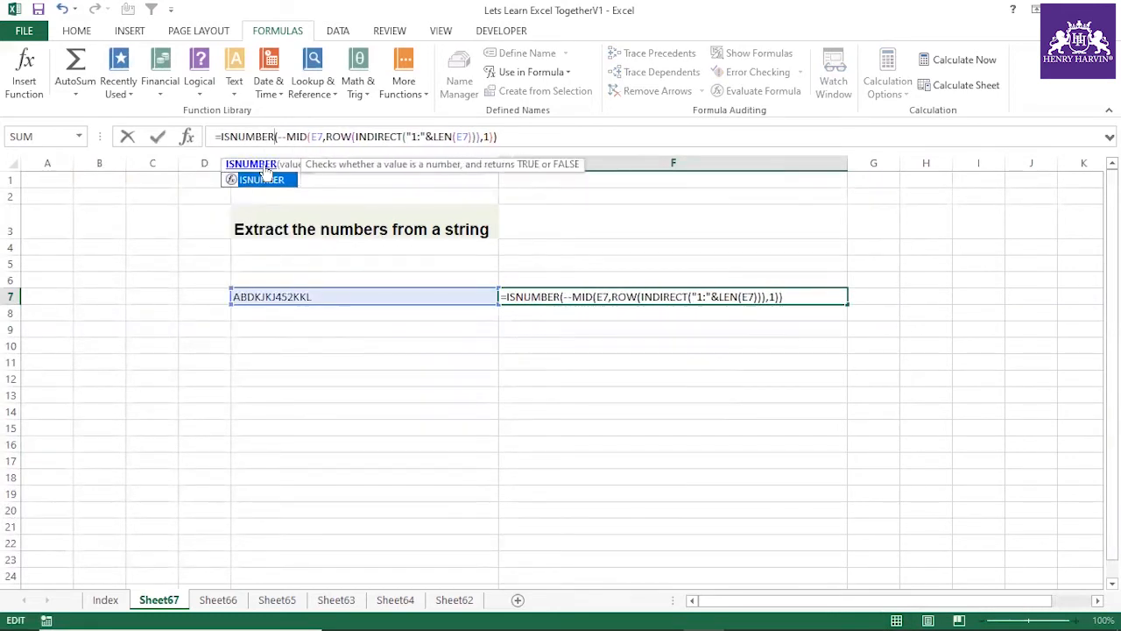
left_click(266, 181)
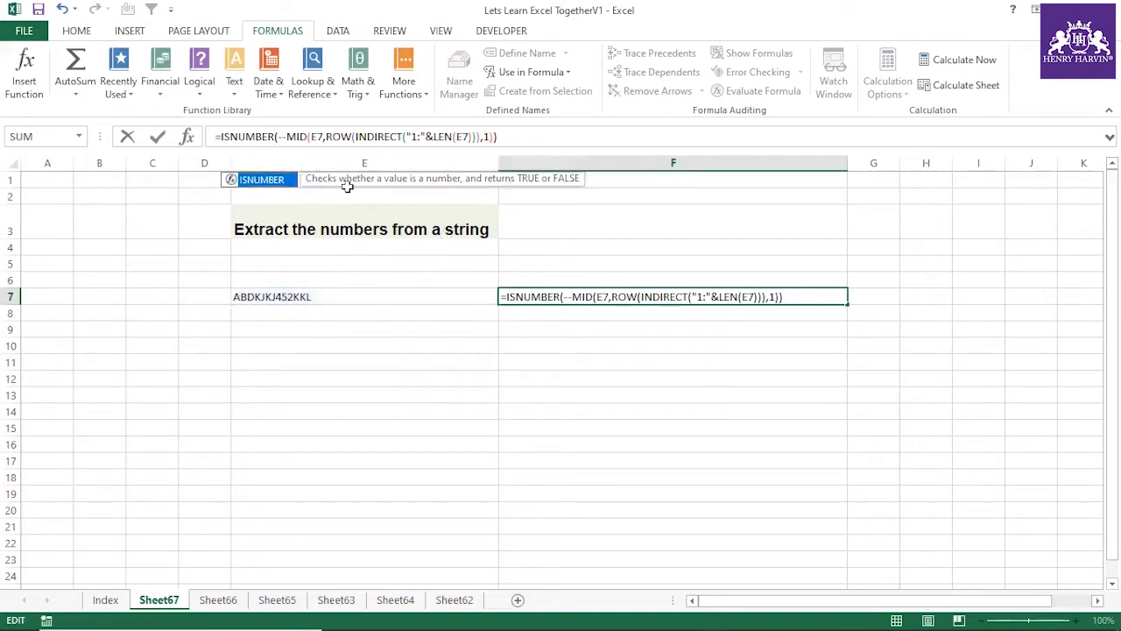
key("Return")
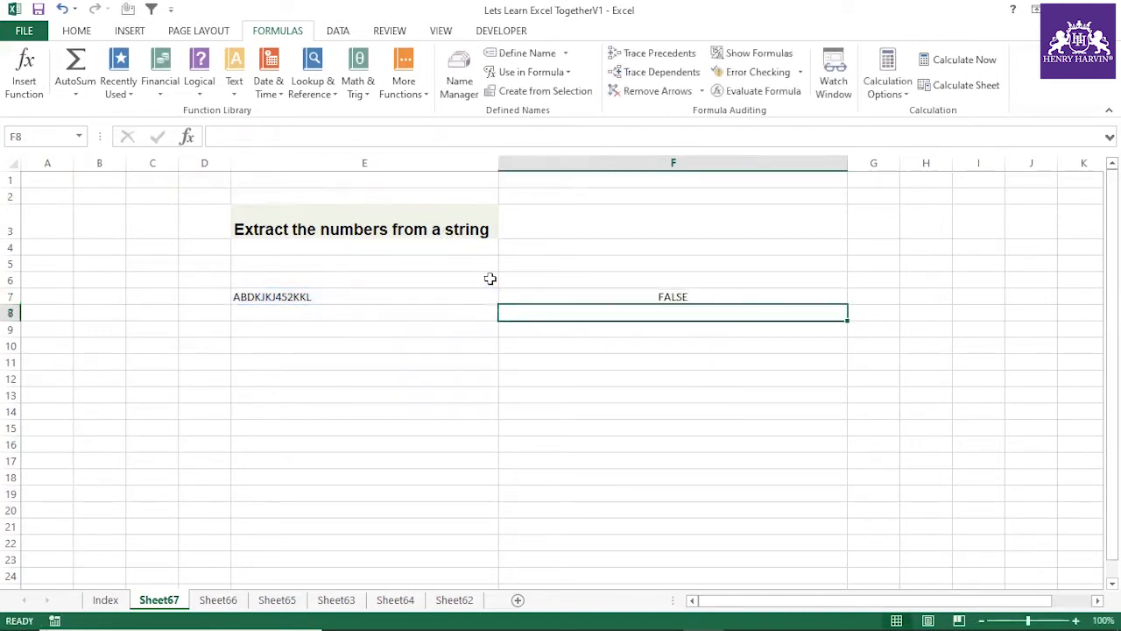
Step: Evaluate the ISNUMBER expression in F7 in place to examine its TRUE/FALSE array, and discard the evaluation
left_click(620, 298)
left_click_drag(219, 137, 531, 139)
key("F9")
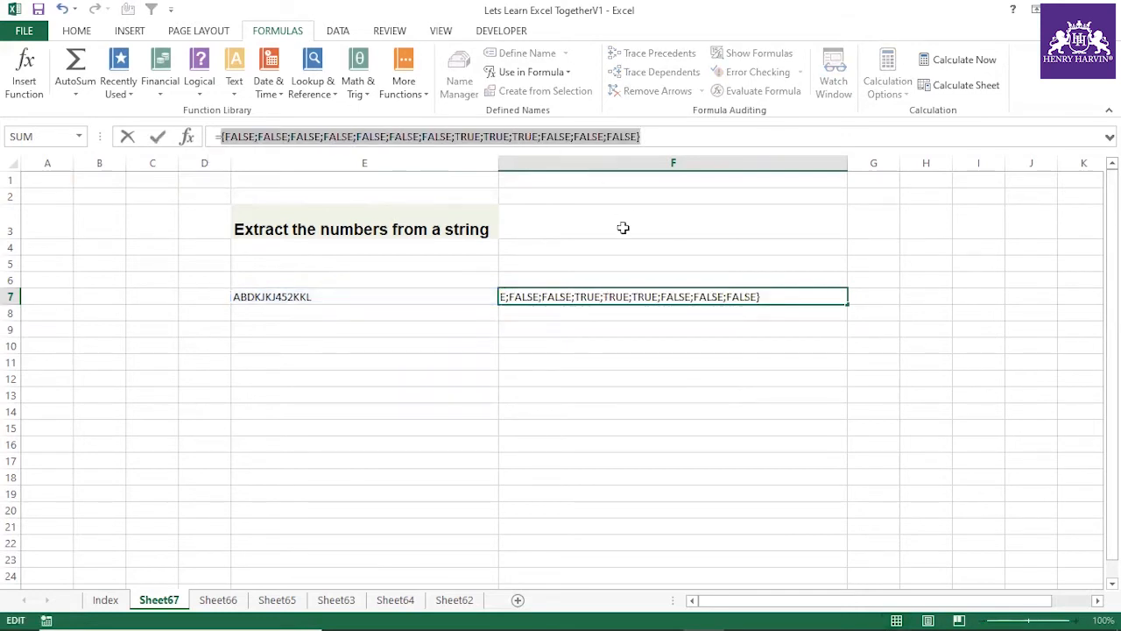
key("Escape")
left_click(604, 343)
left_click(613, 298)
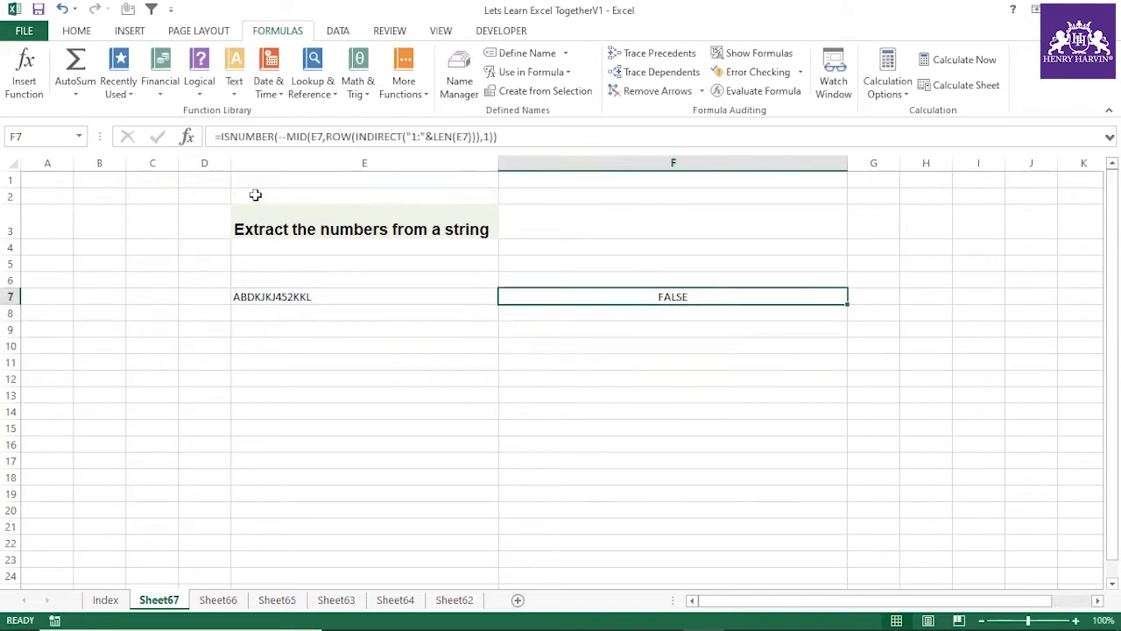
left_click_drag(219, 137, 520, 138)
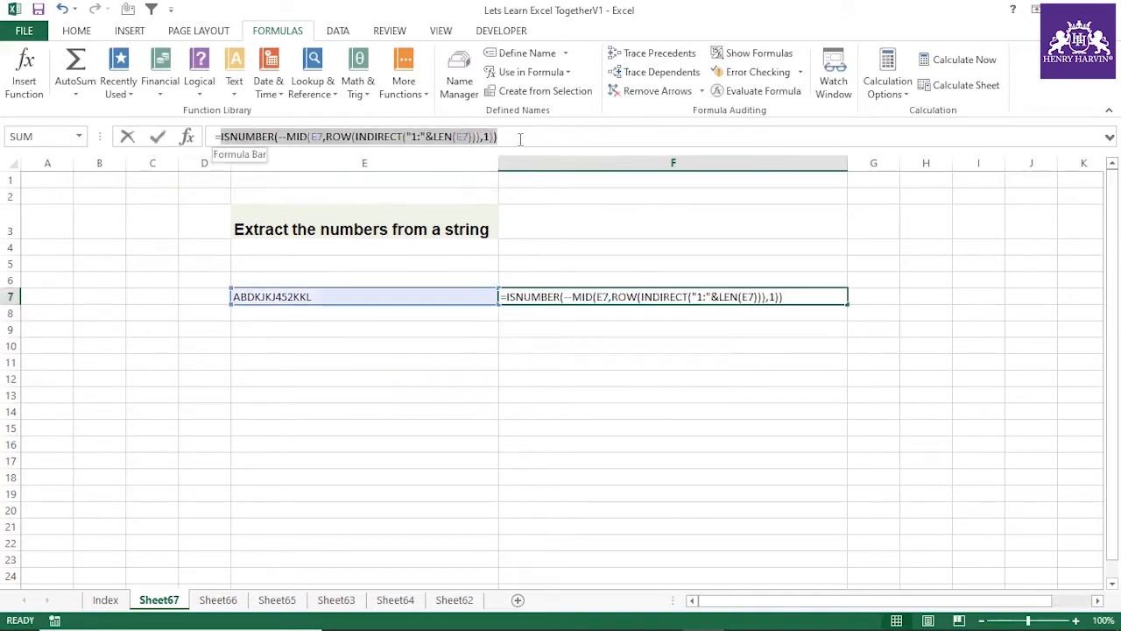
left_click(520, 138)
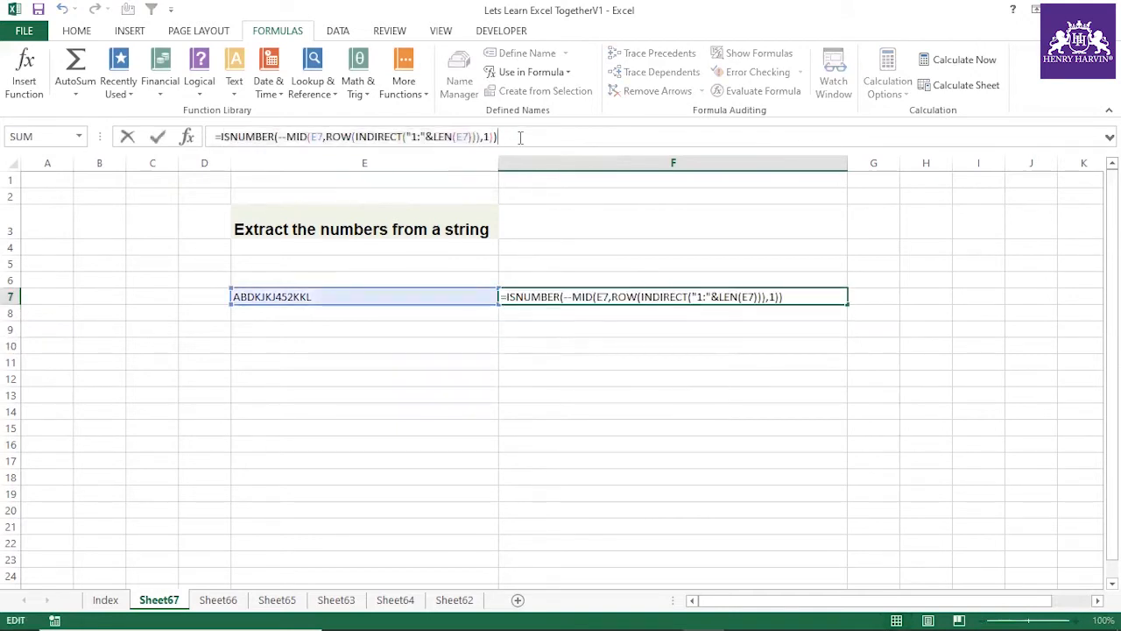
key("Escape")
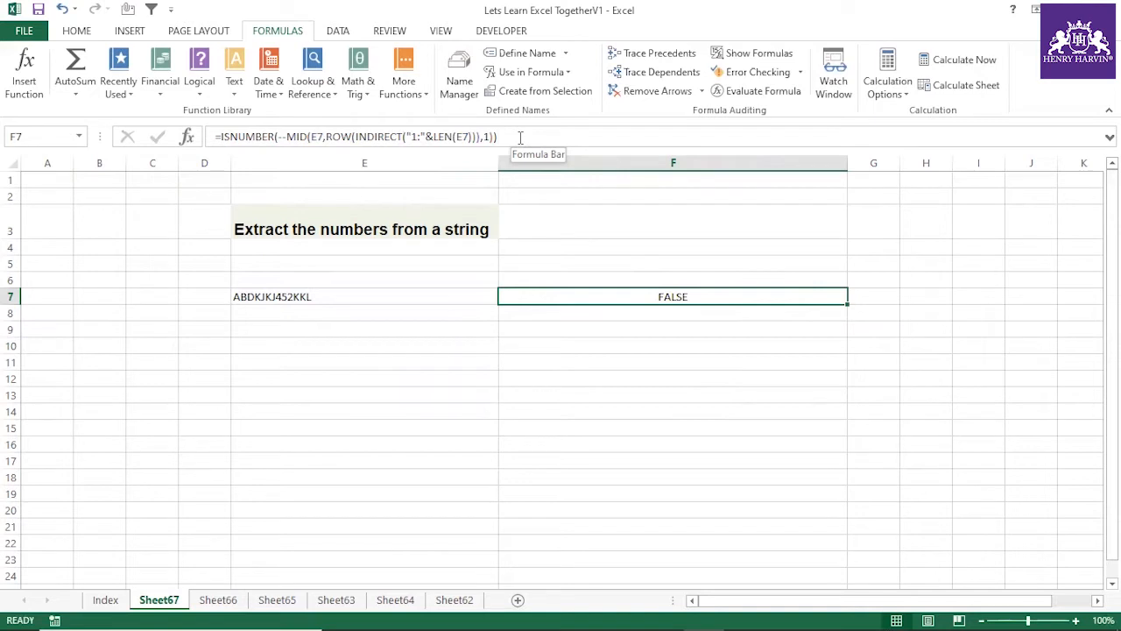
Step: Multiply the ISNUMBER result in F7 by the character positions by appending *ROW(INDIRECT("1:"&LEN(E7)))
key("F2")
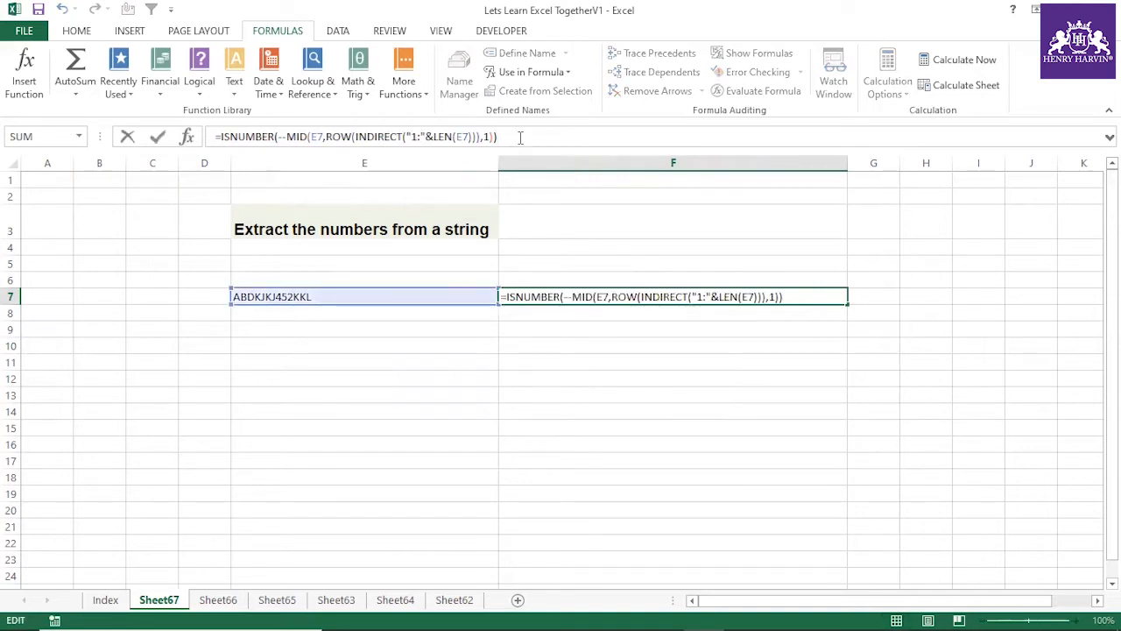
type("*")
type("ROW(IN")
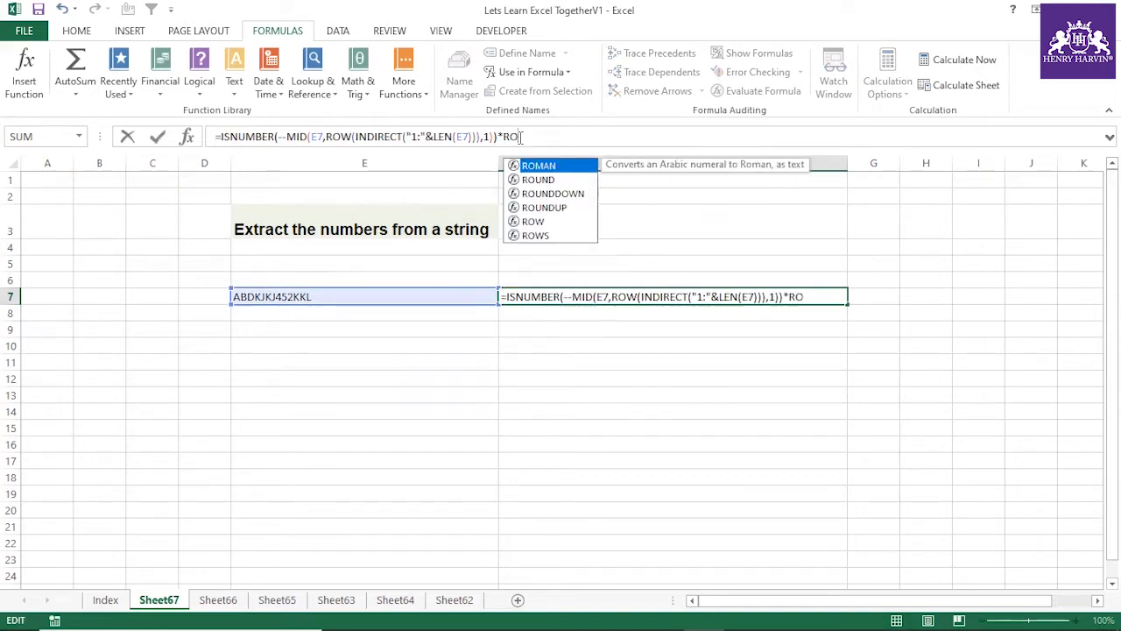
type("DIRECT")
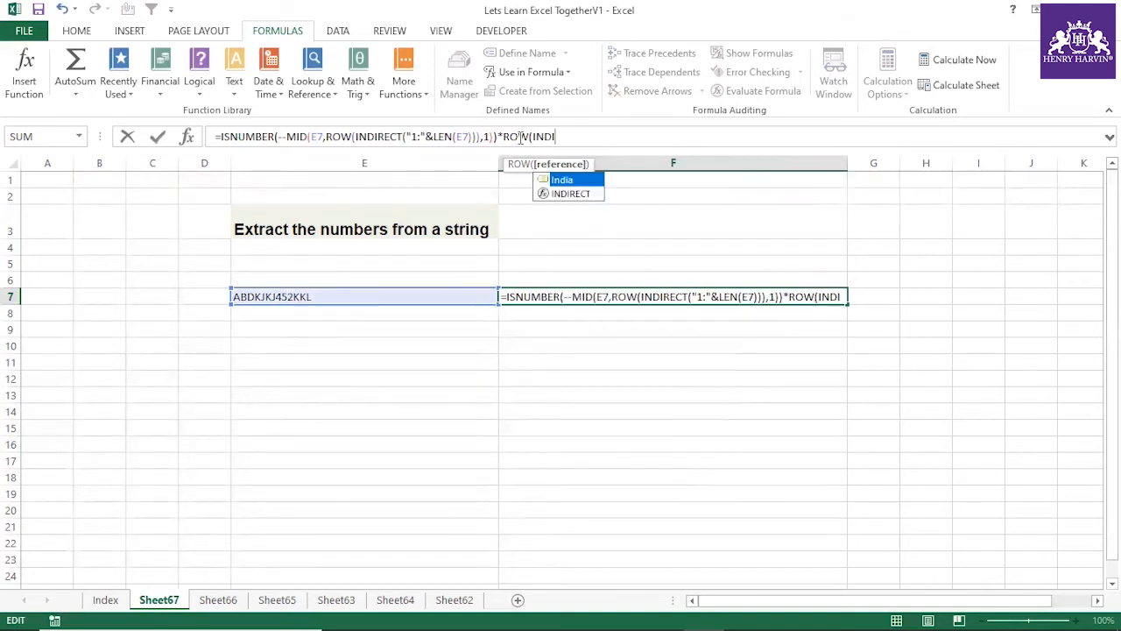
type("(1")
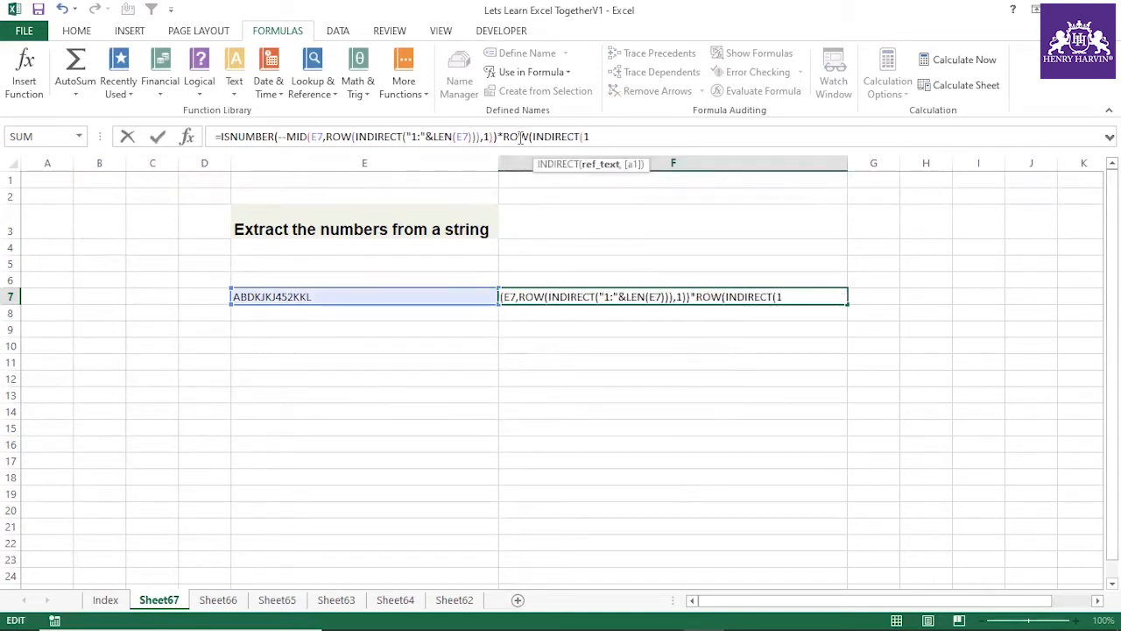
key("BackSpace")
type("\"1:\"&LEN(")
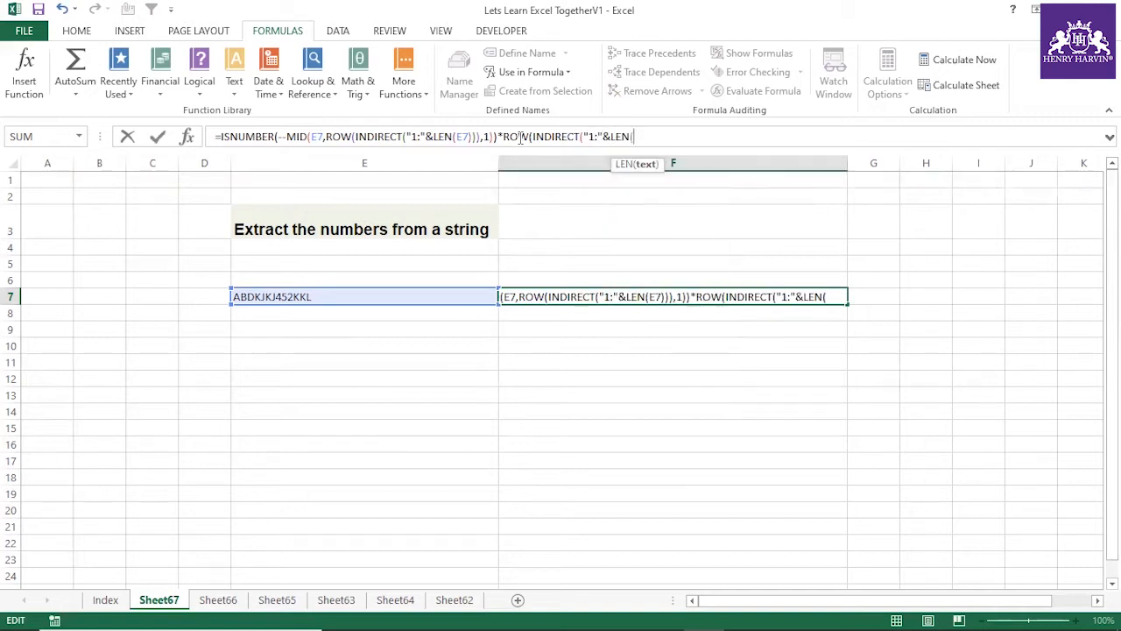
left_click(414, 296)
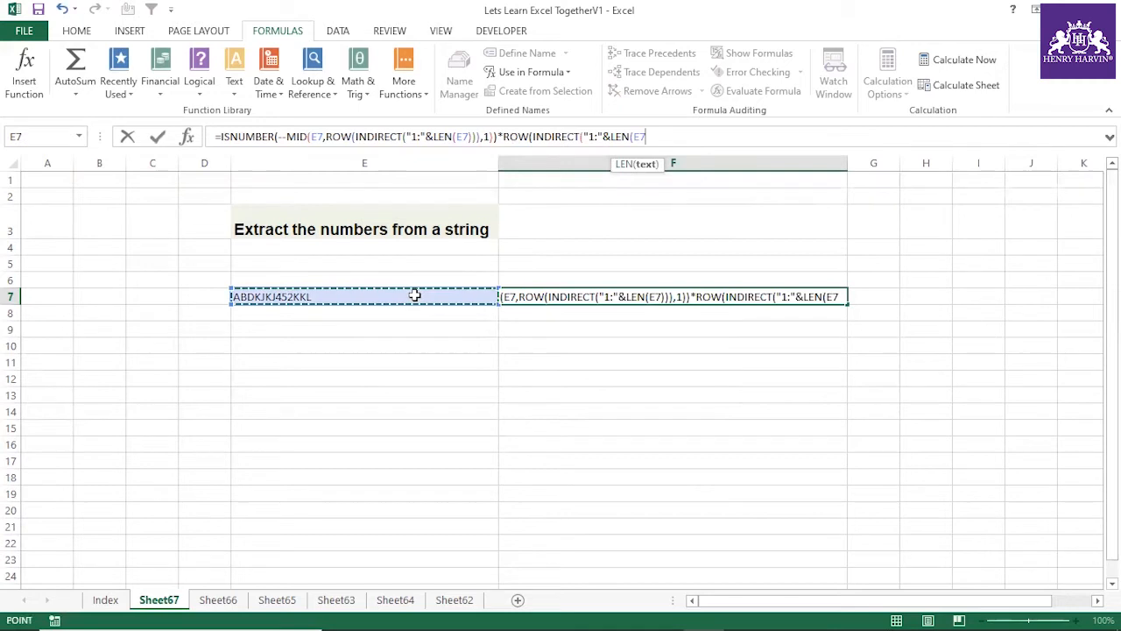
type(")")
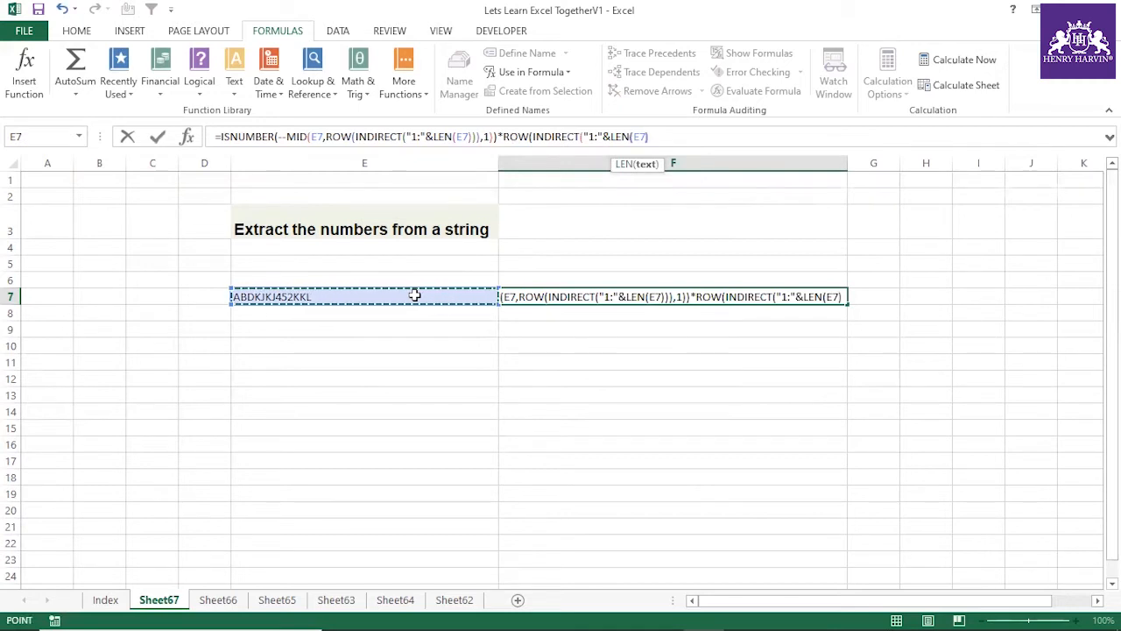
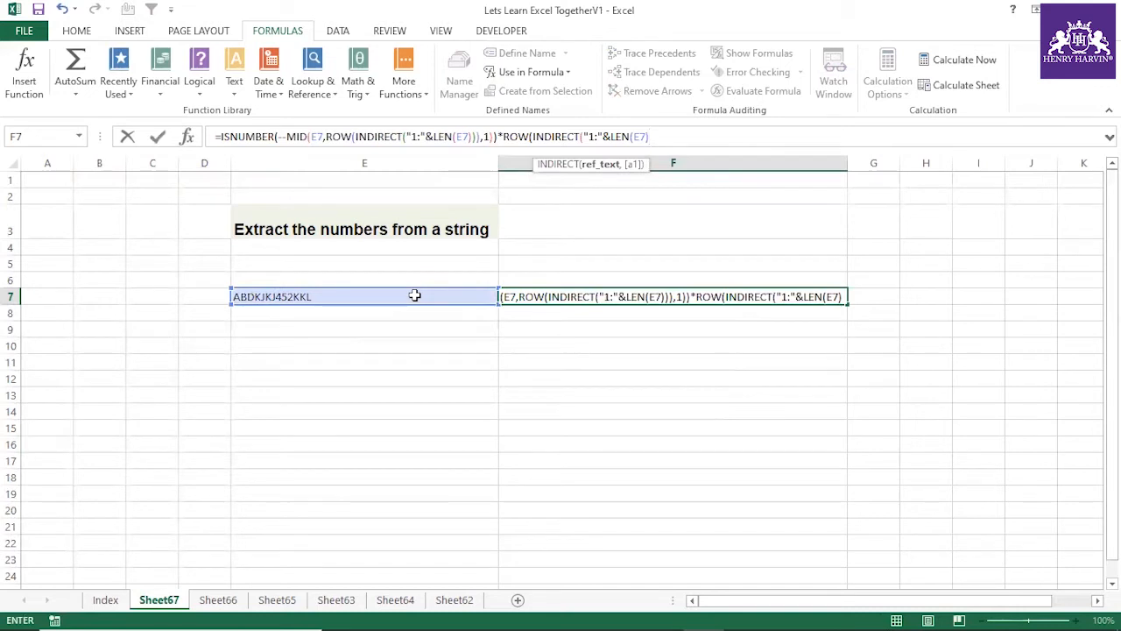
type("))")
key("Return")
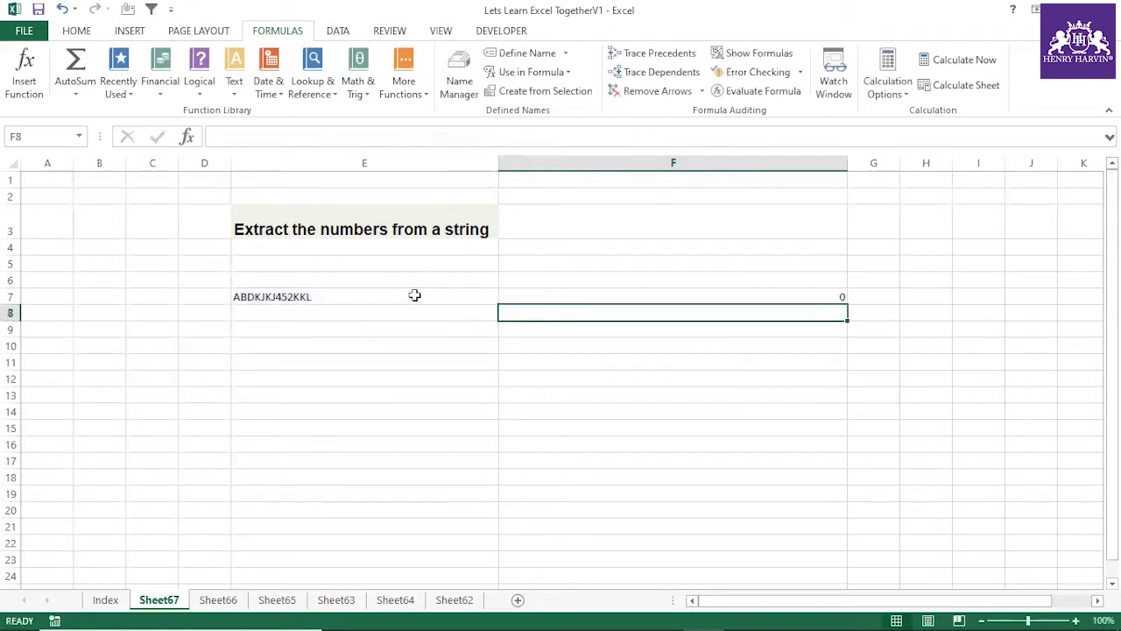
Step: Evaluate the whole ISNUMBER-times-ROW product in F7 in place to examine the digit positions, keeping the formula
left_click(646, 291)
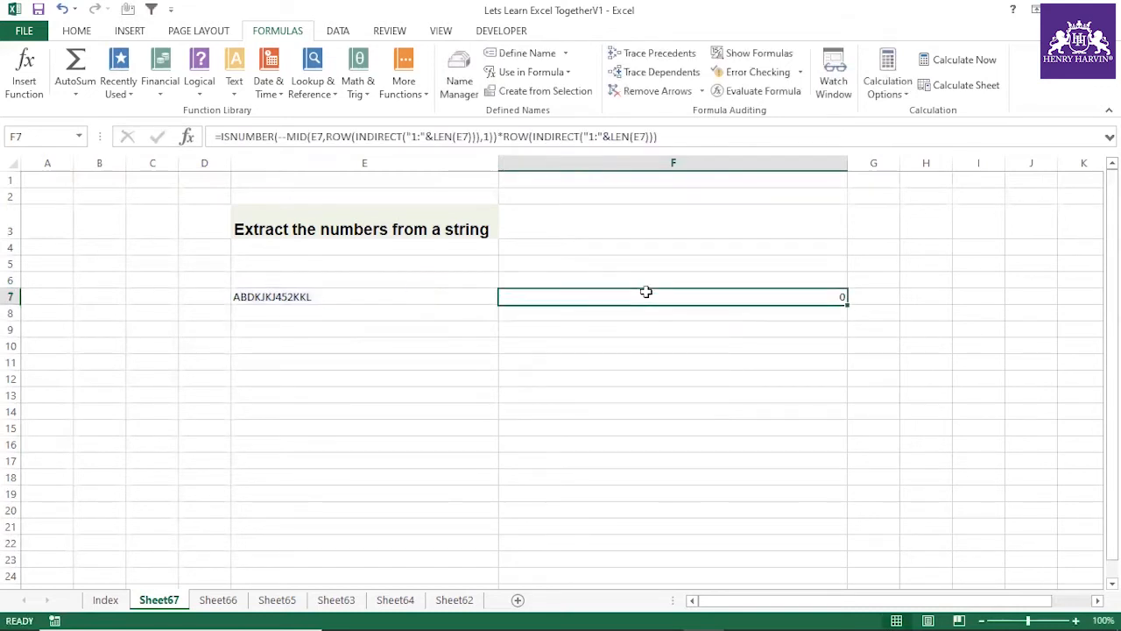
double_click(230, 136)
left_click(658, 137, "shift")
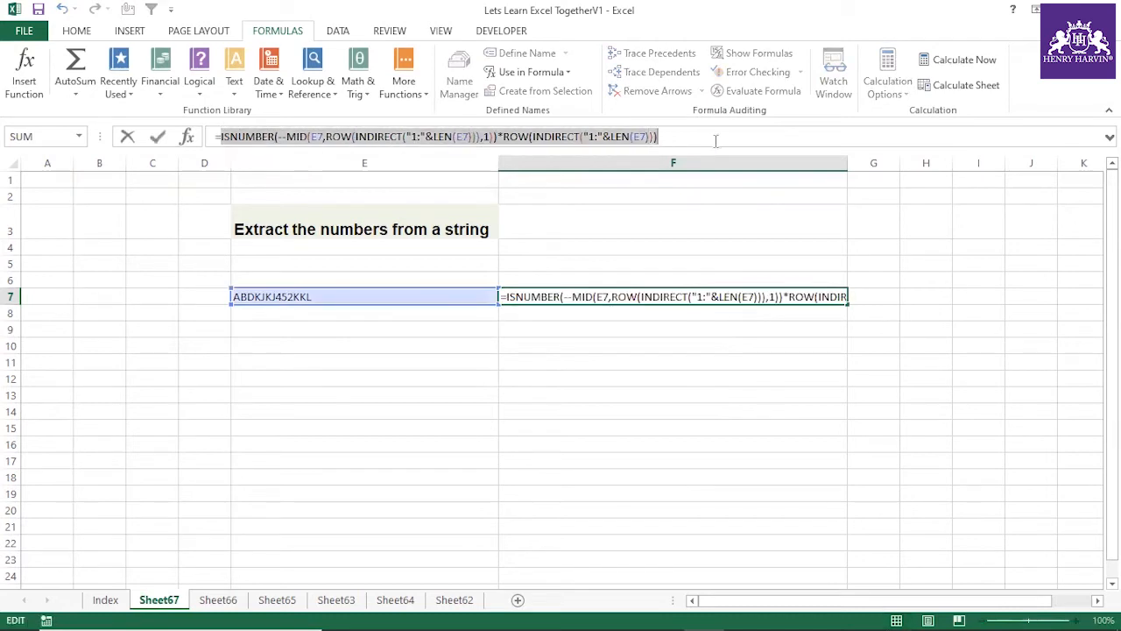
key("F9")
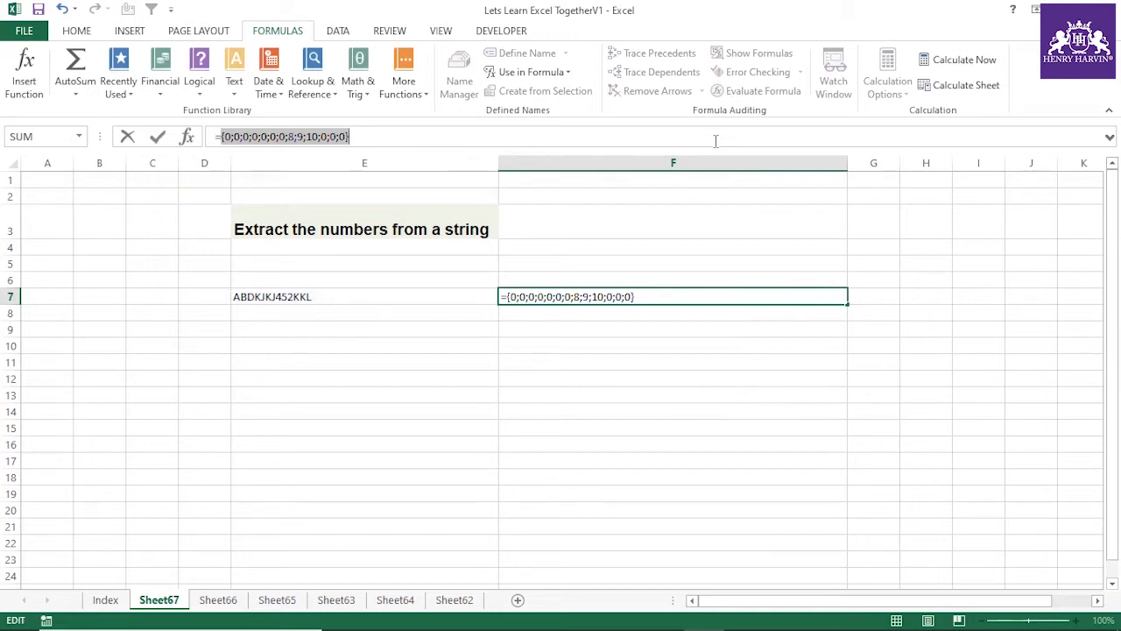
key("Escape")
Step: Wrap the whole ISNUMBER-times-ROW expression in F7 in INDEX with a row number of 0
left_click(670, 132)
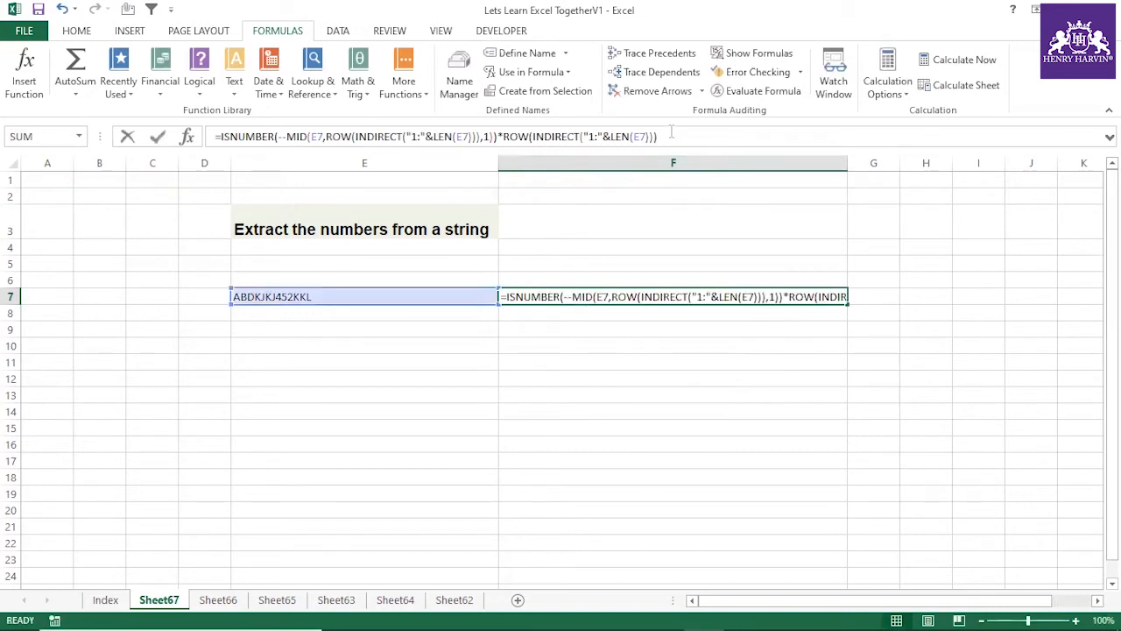
left_click(221, 137, "shift")
left_click_drag(223, 137, 219, 142)
key("ctrl+c")
type("=X")
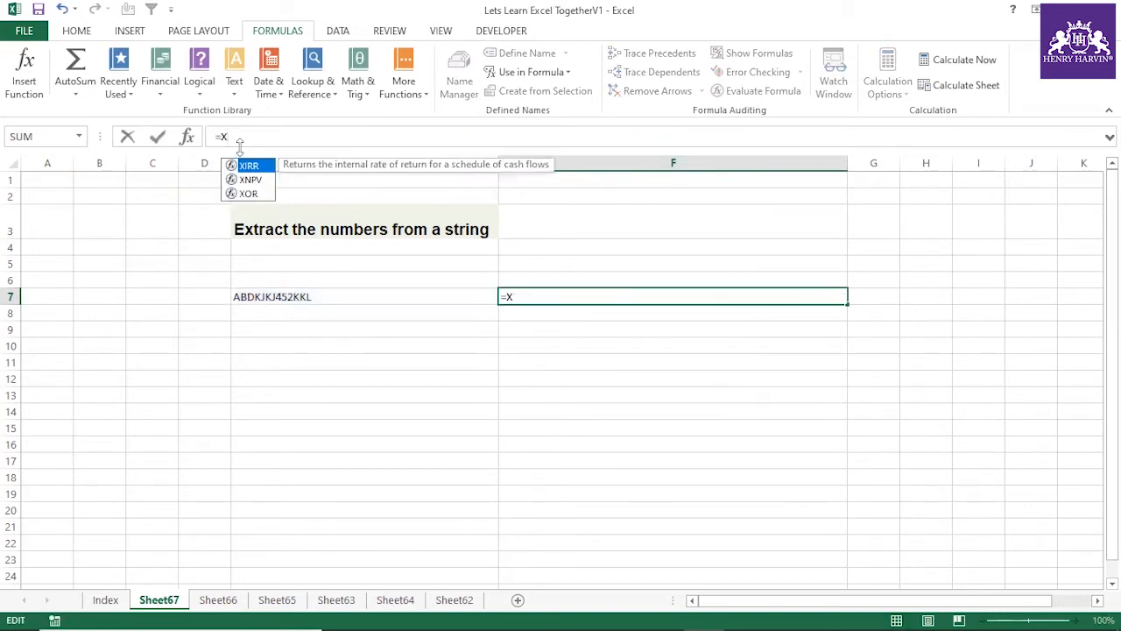
key("BackSpace")
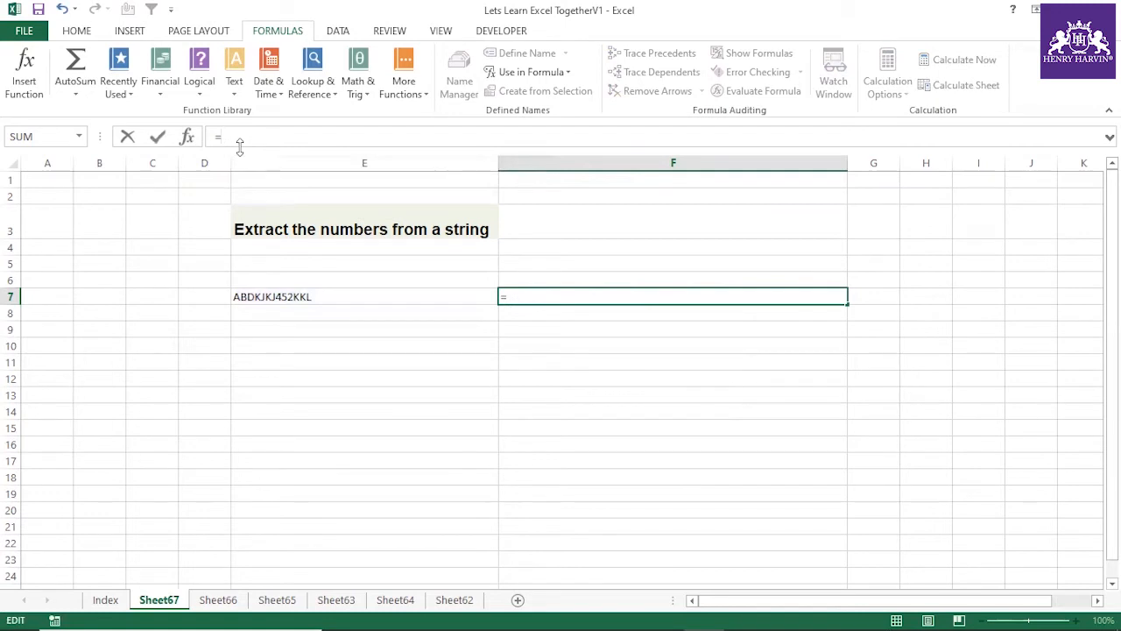
key("ctrl+z")
type("=INDEX(")
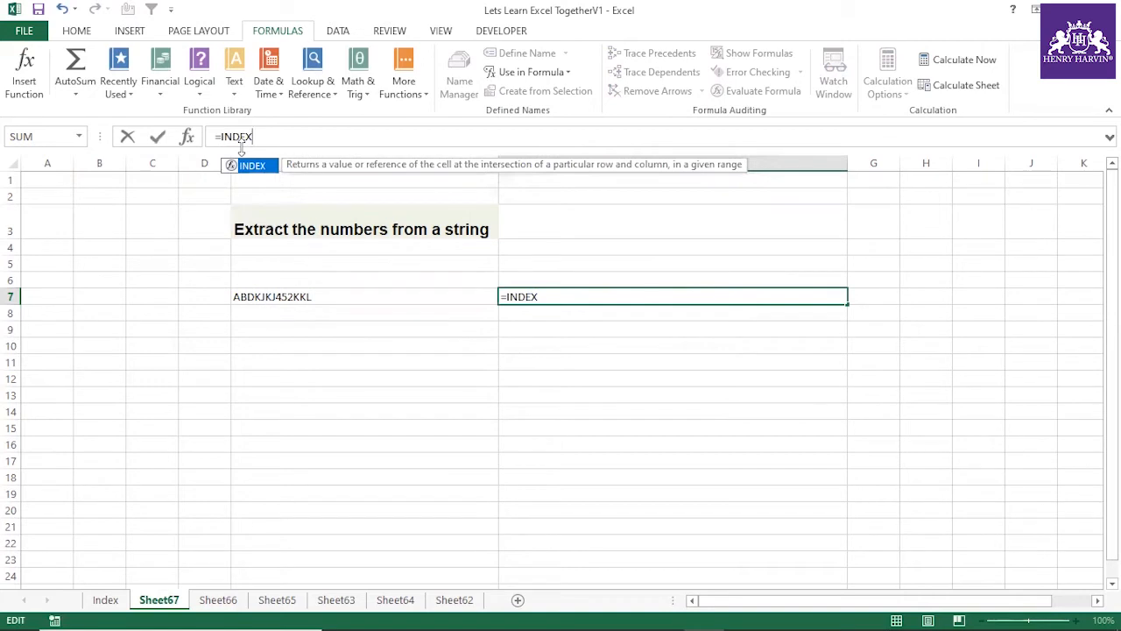
key("ctrl+v")
type(",")
type("0)")
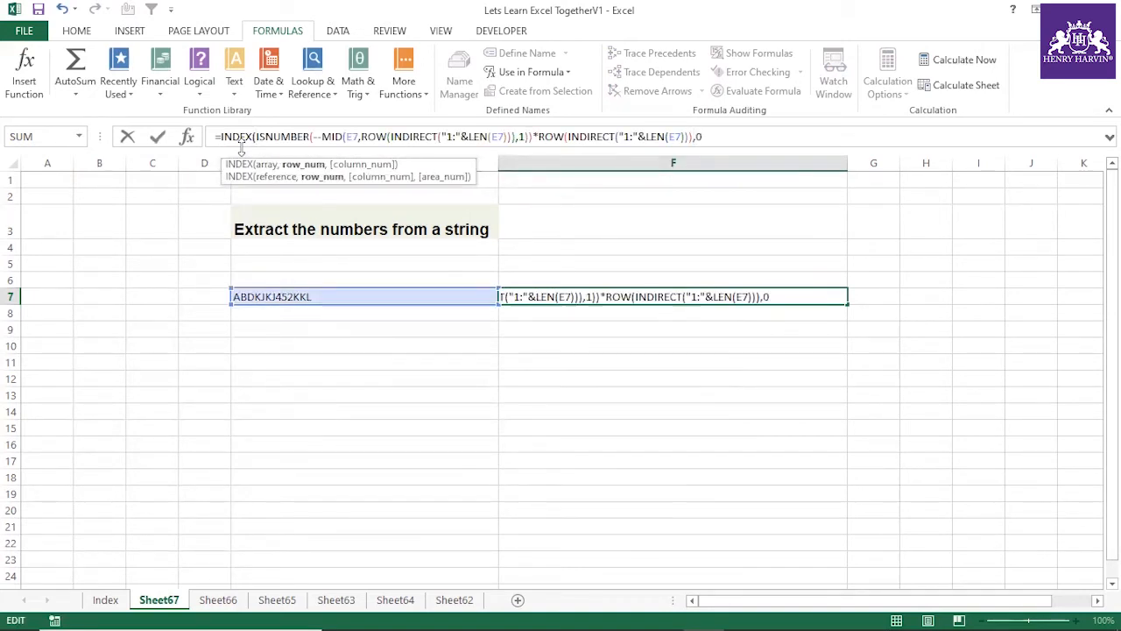
key("Return")
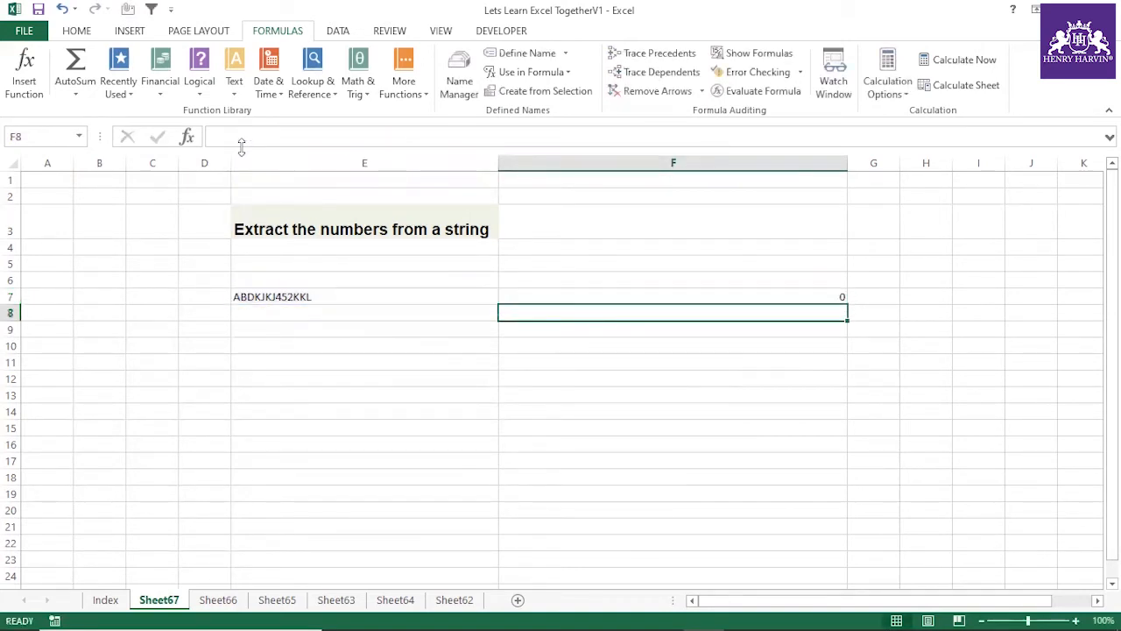
Step: Evaluate the complete INDEX formula in F7 in place to examine the array it returns, and discard the evaluation
left_click(672, 297)
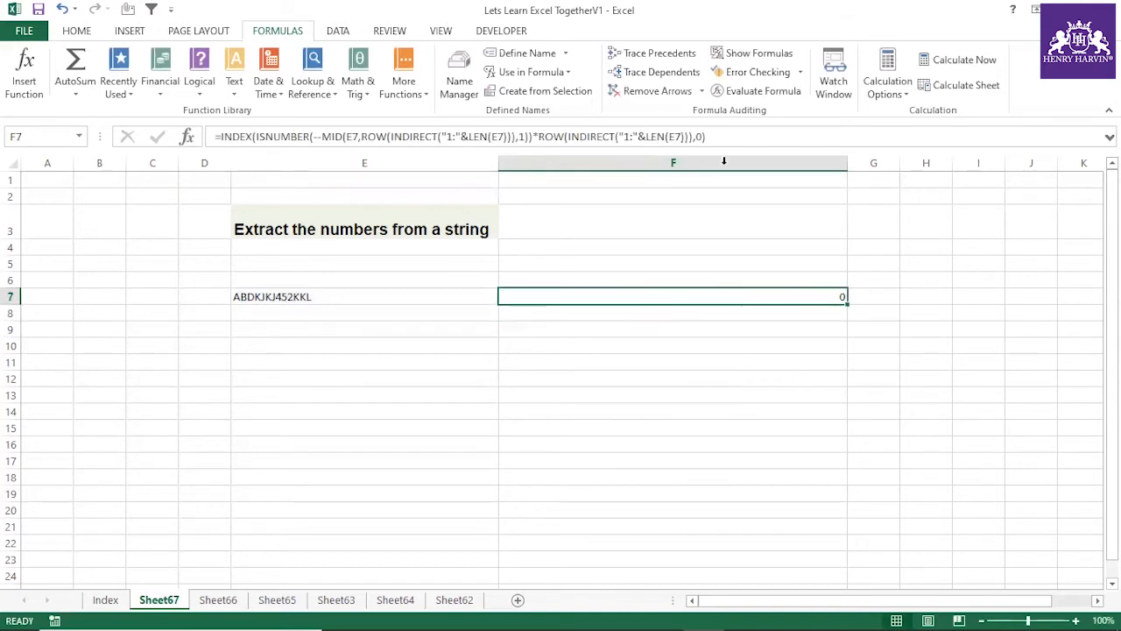
left_click(255, 136)
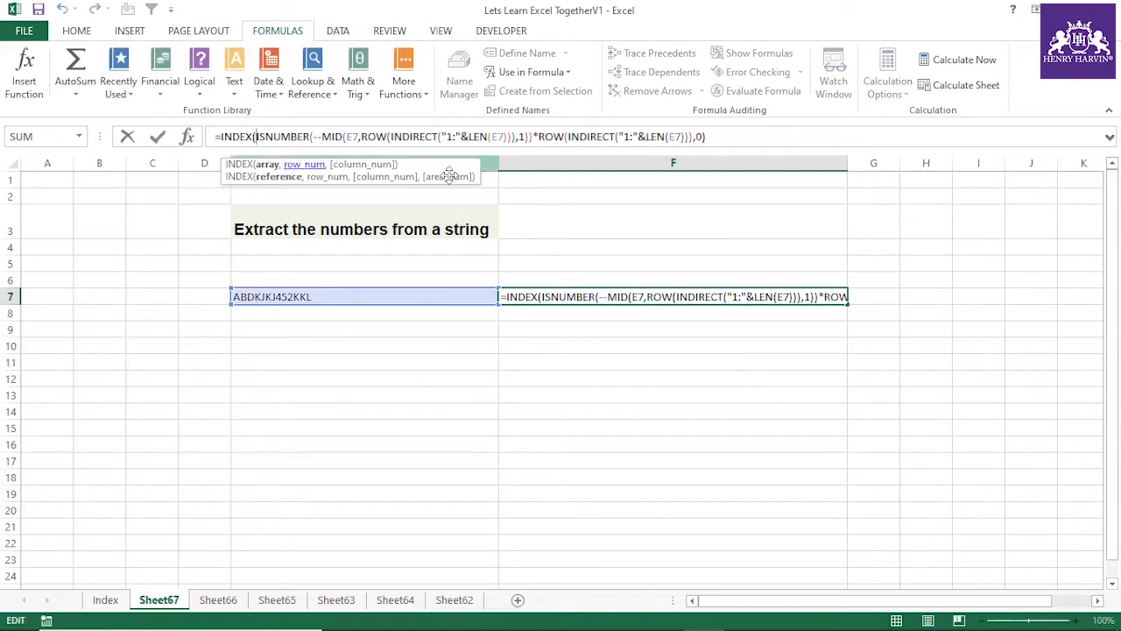
left_click_drag(702, 138, 219, 136)
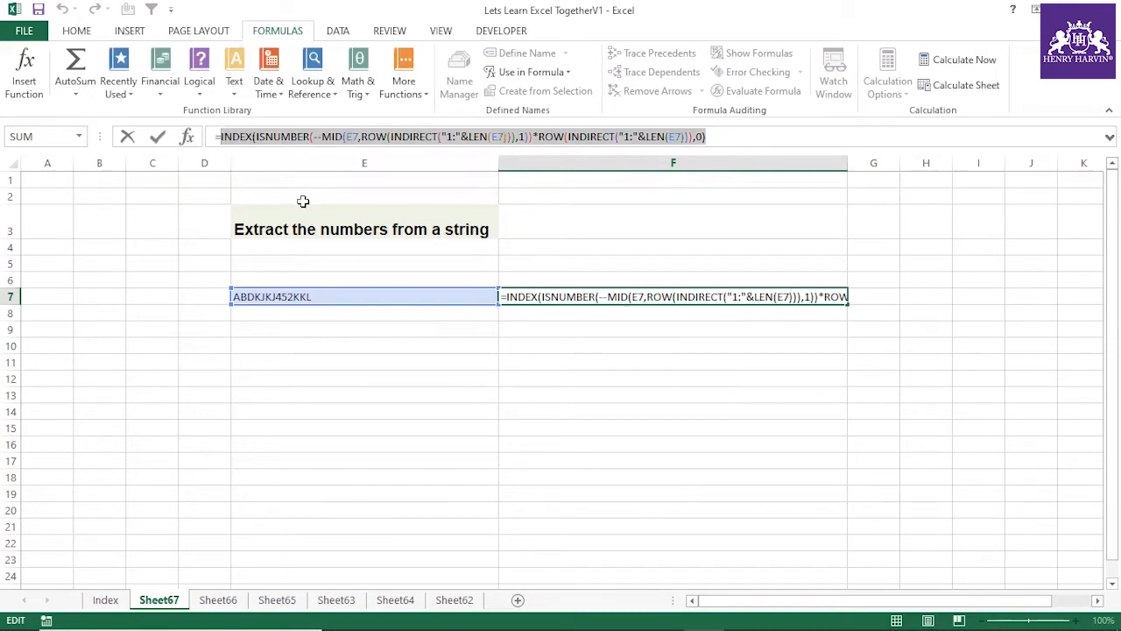
key("F9")
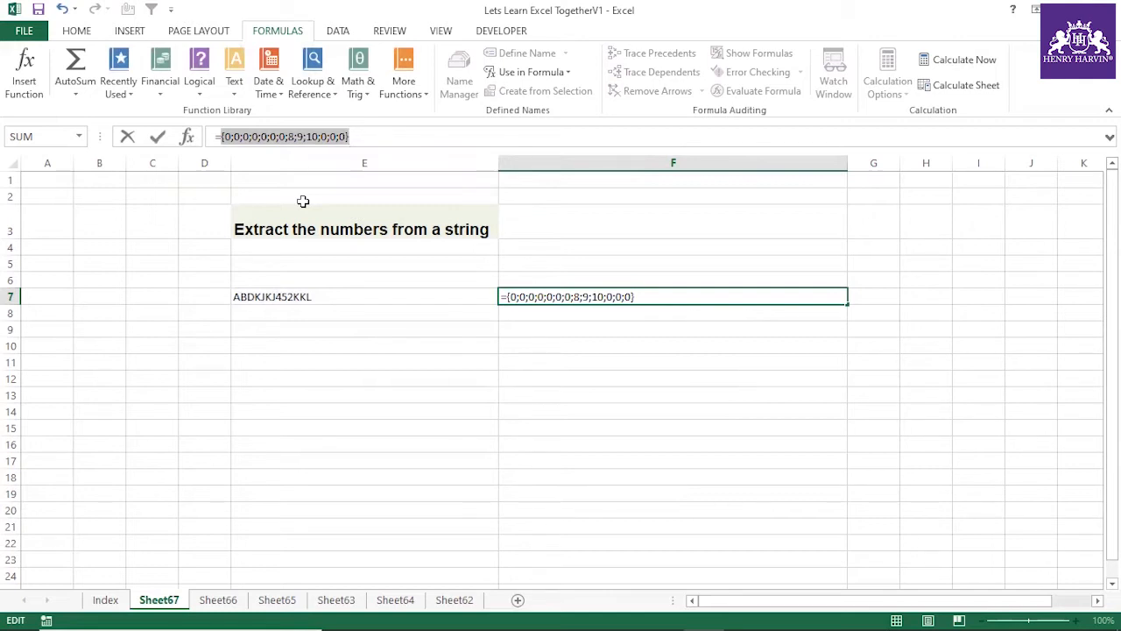
key("Escape")
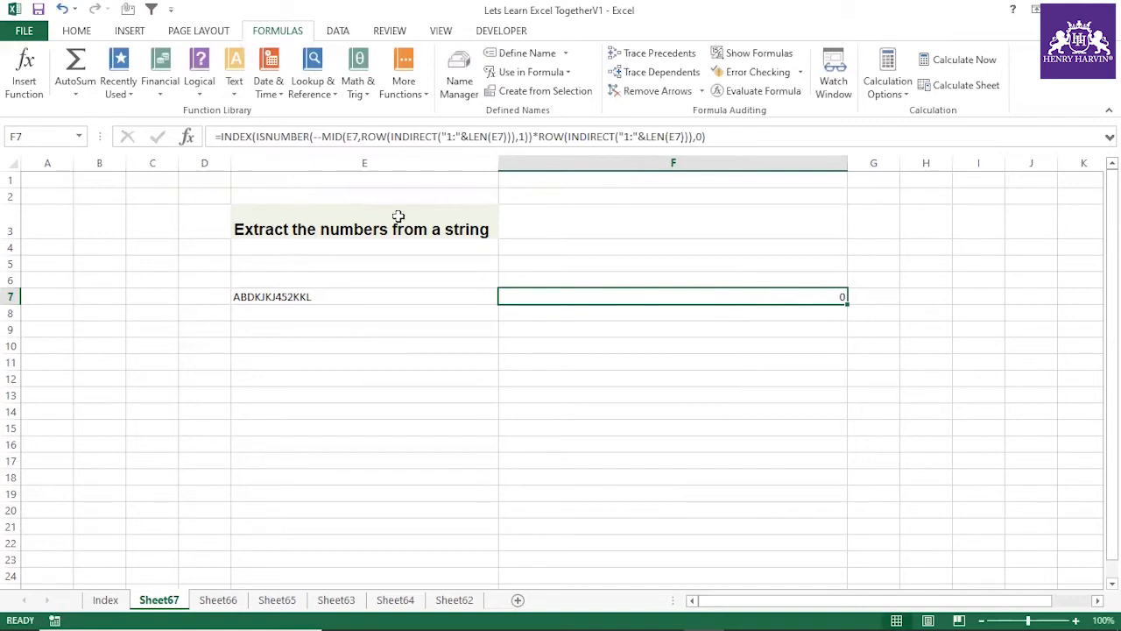
Step: Wrap the INDEX formula in F7 in LARGE, with ROW(INDIRECT("1:"&LEN(E7))) as the k argument
left_click(221, 136)
type("l")
key("BackSpace")
type("Large(")
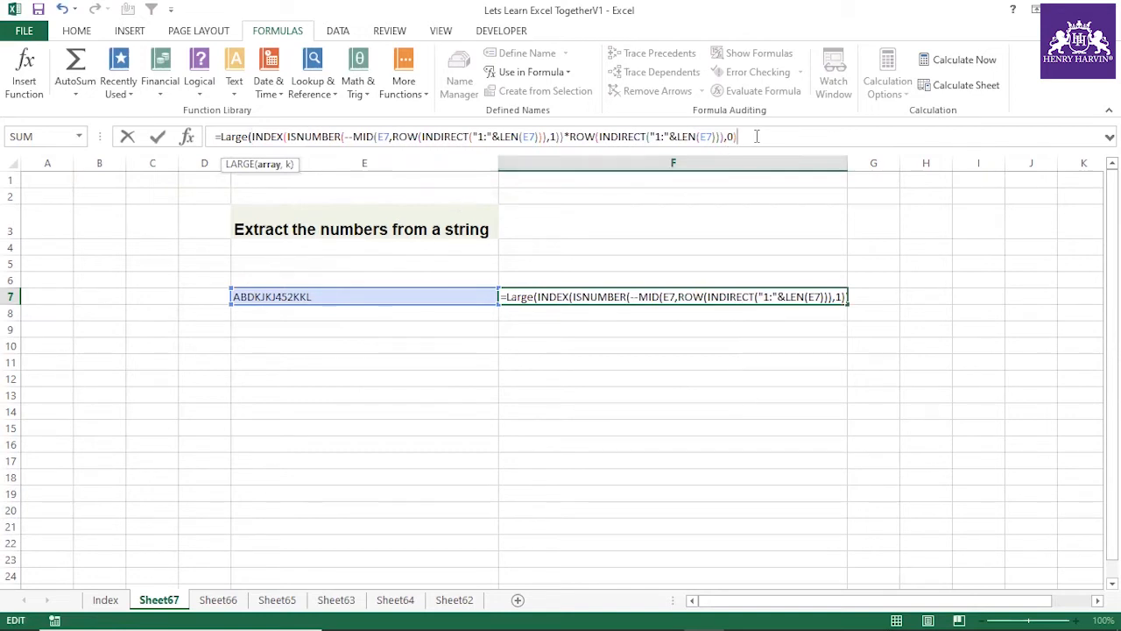
type(",row")
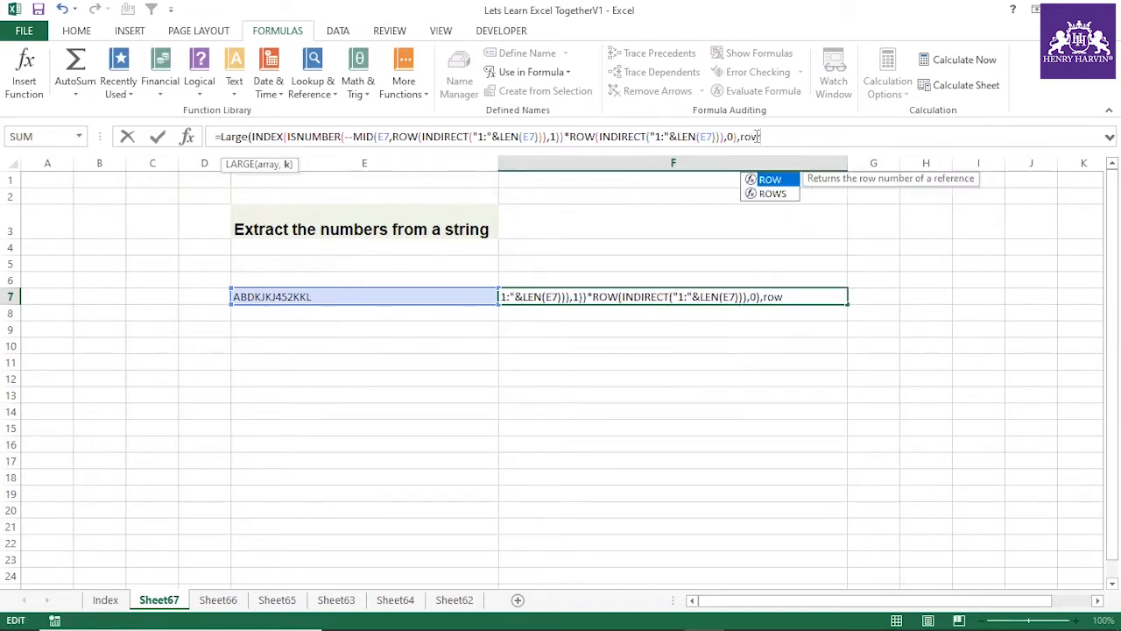
type("(in")
type("direct")
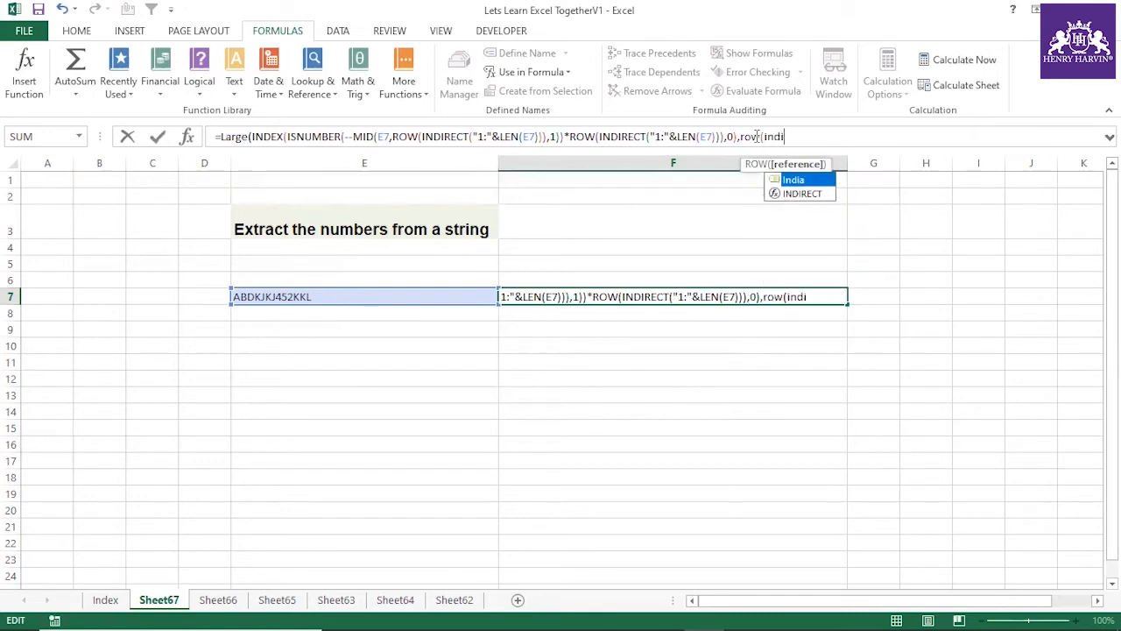
type("(\"1:\"&len")
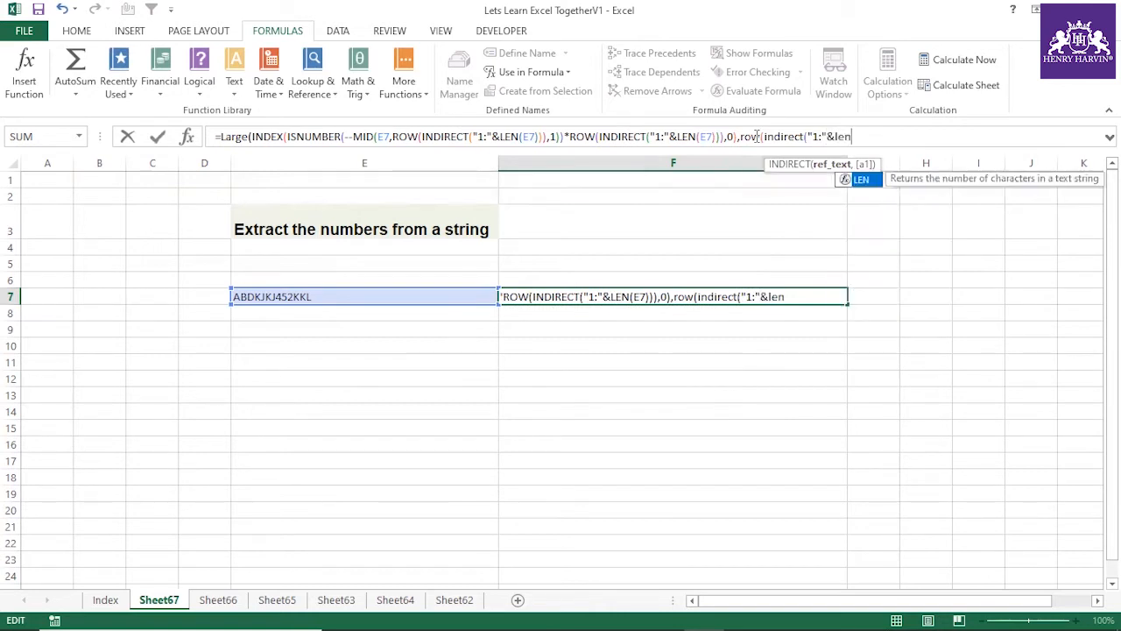
type("(")
left_click(406, 297)
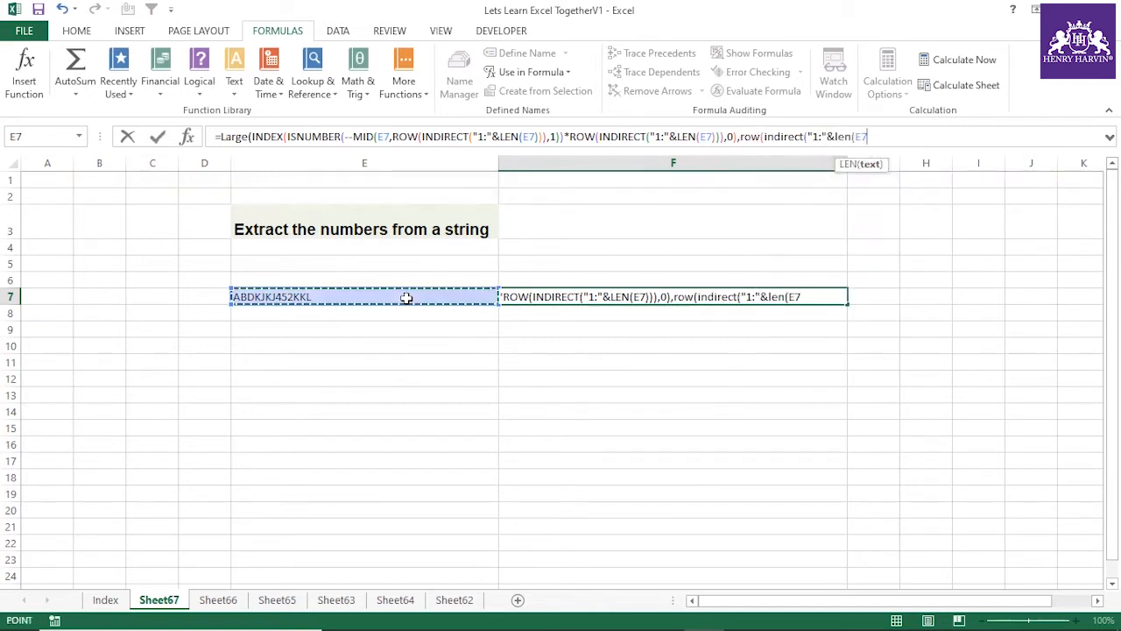
type(")))")
key("Return")
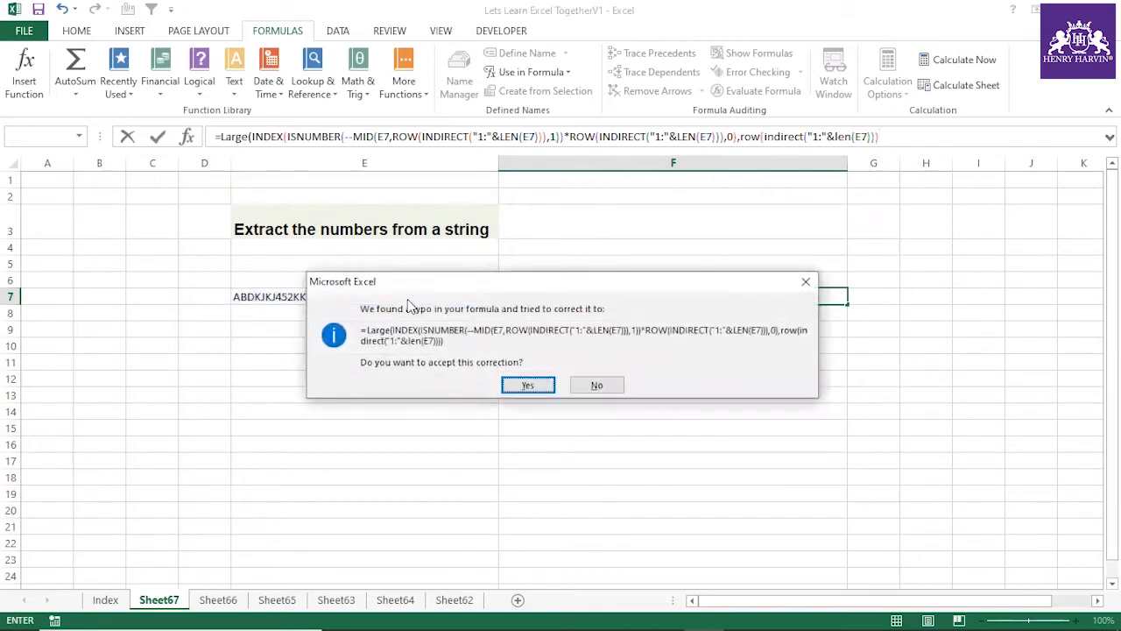
left_click(531, 386)
Step: Evaluate the complete LARGE formula in F7 in place to examine the sorted positions, and discard the evaluation
left_click(598, 298)
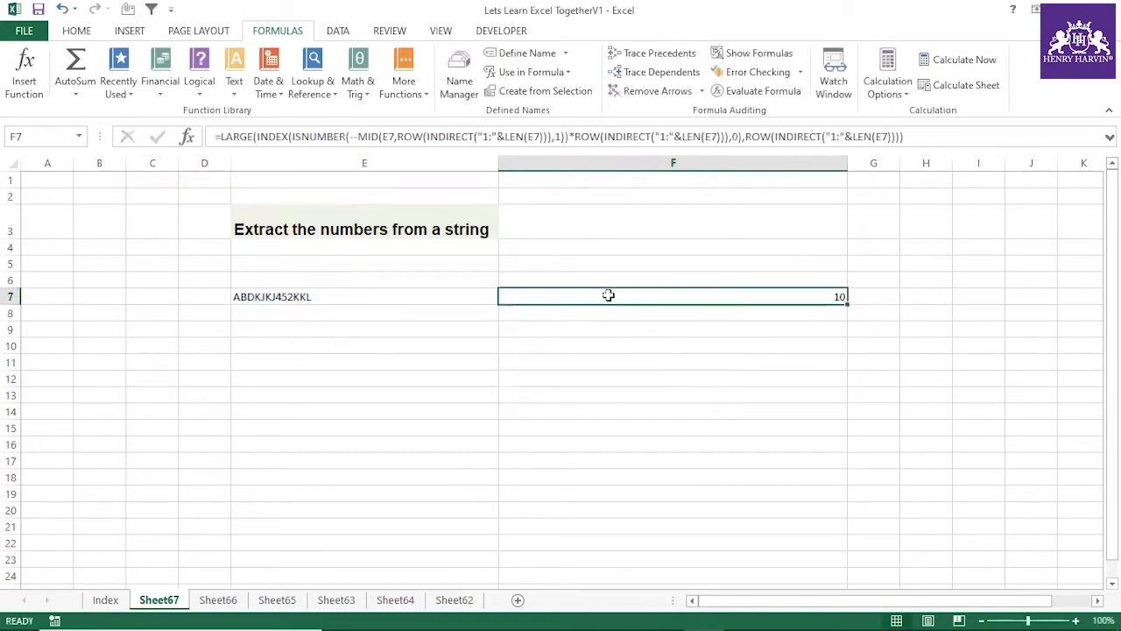
left_click(222, 137)
left_click_drag(222, 138, 923, 137)
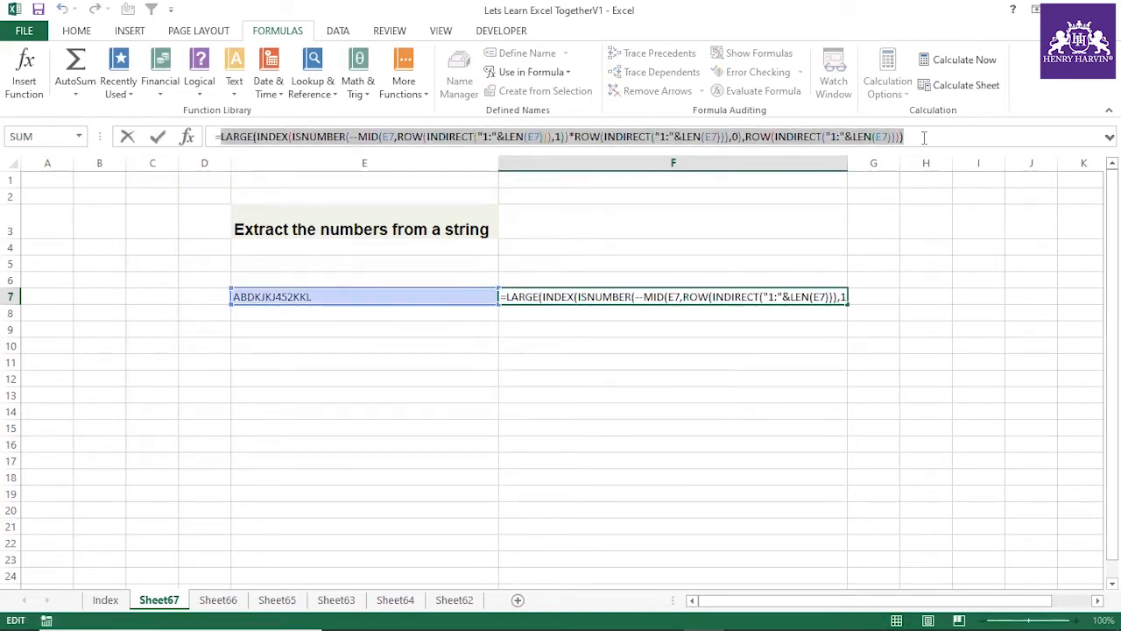
key("F9")
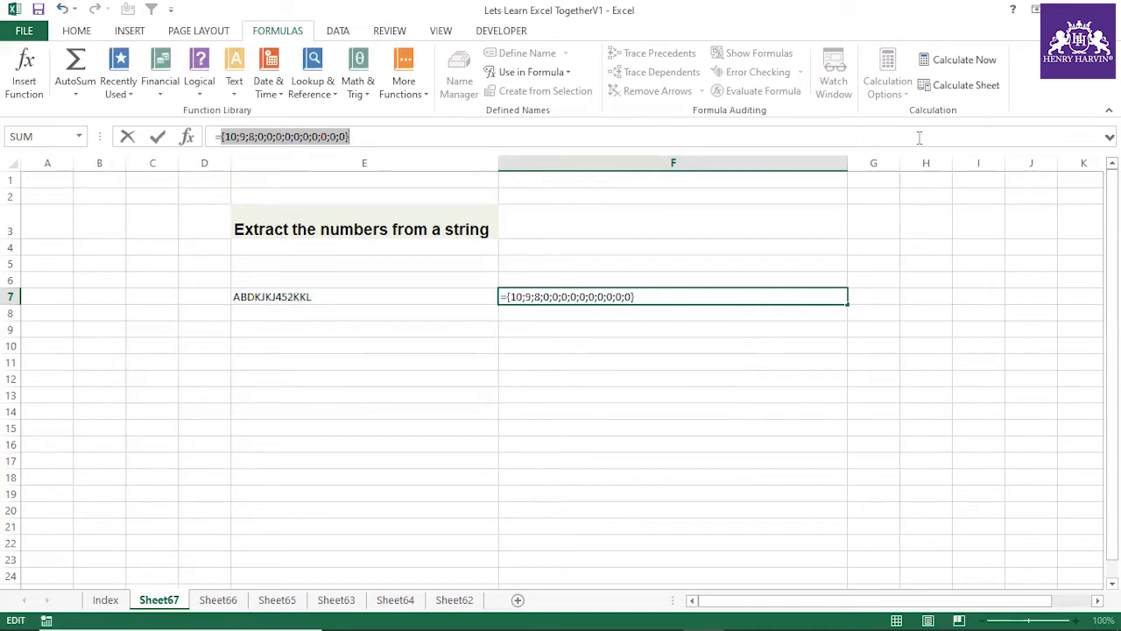
key("Escape")
Step: Examine the text string in E7 to compare where its digits stand, leaving the cell unedited
left_click(275, 297)
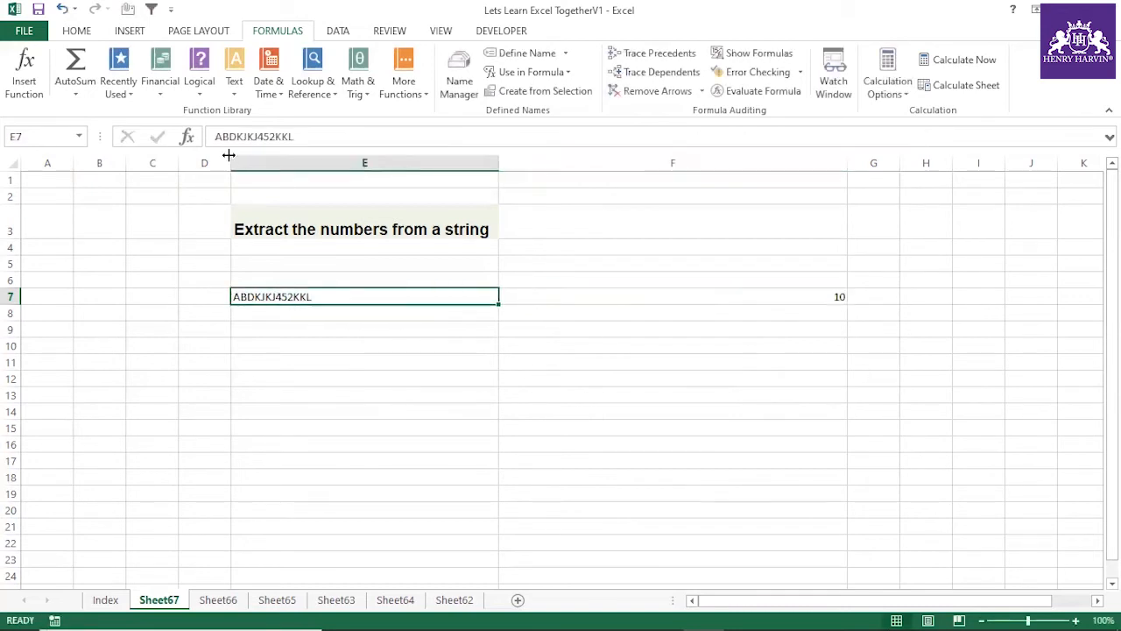
left_click_drag(216, 137, 265, 137)
left_click(266, 137)
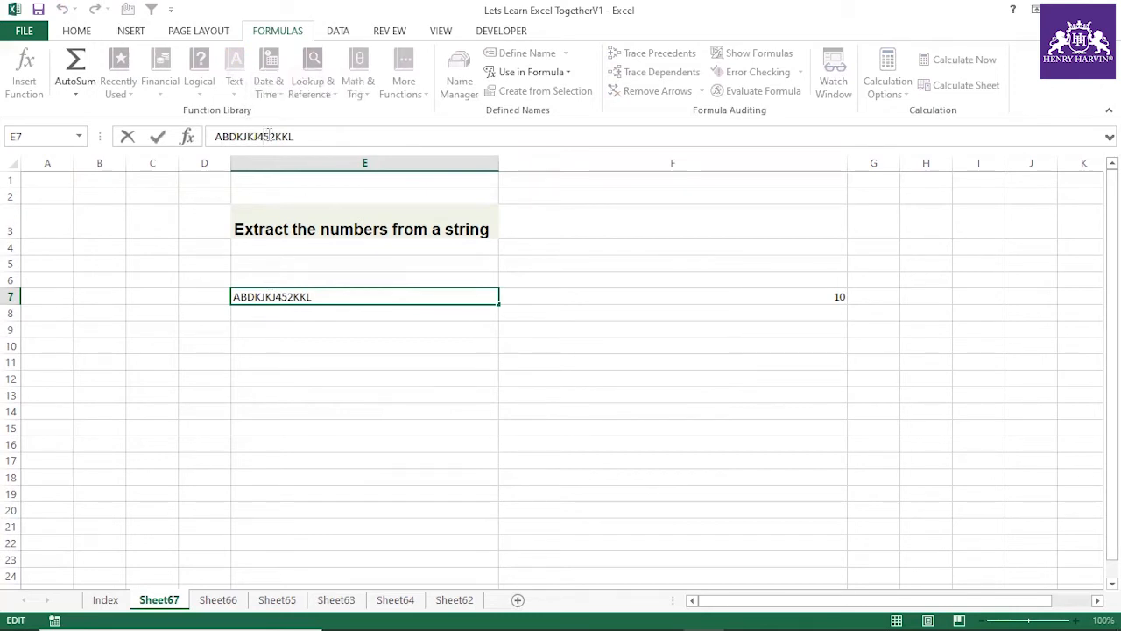
key("Escape")
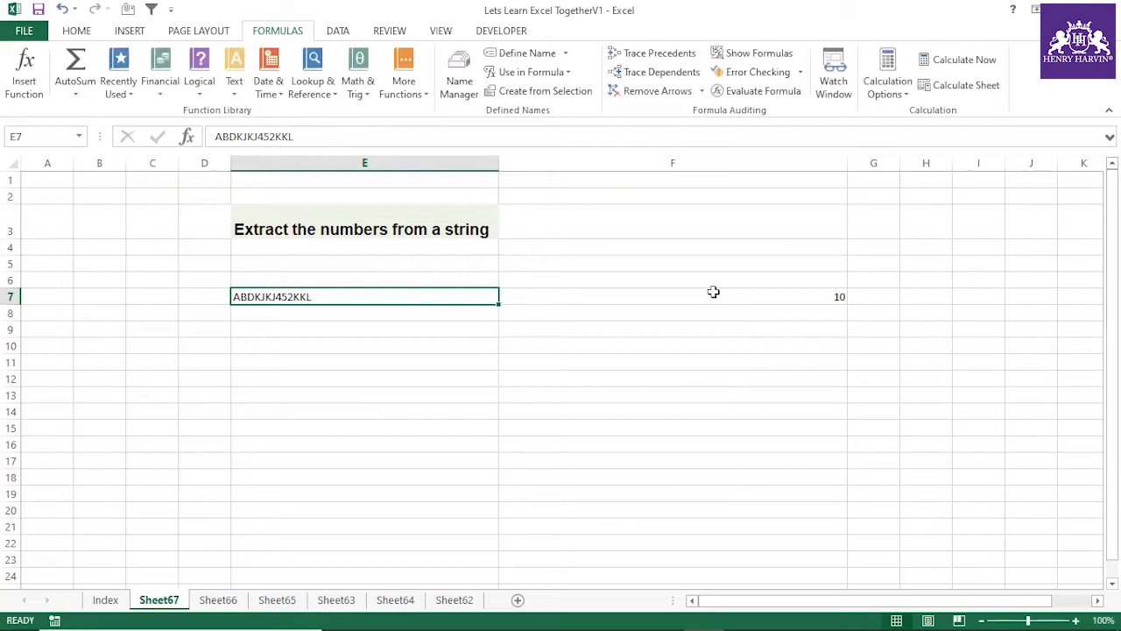
Step: Recheck the array returned by the LARGE formula in F7 by evaluating it in place, keeping the formula
left_click(738, 295)
left_click(218, 139)
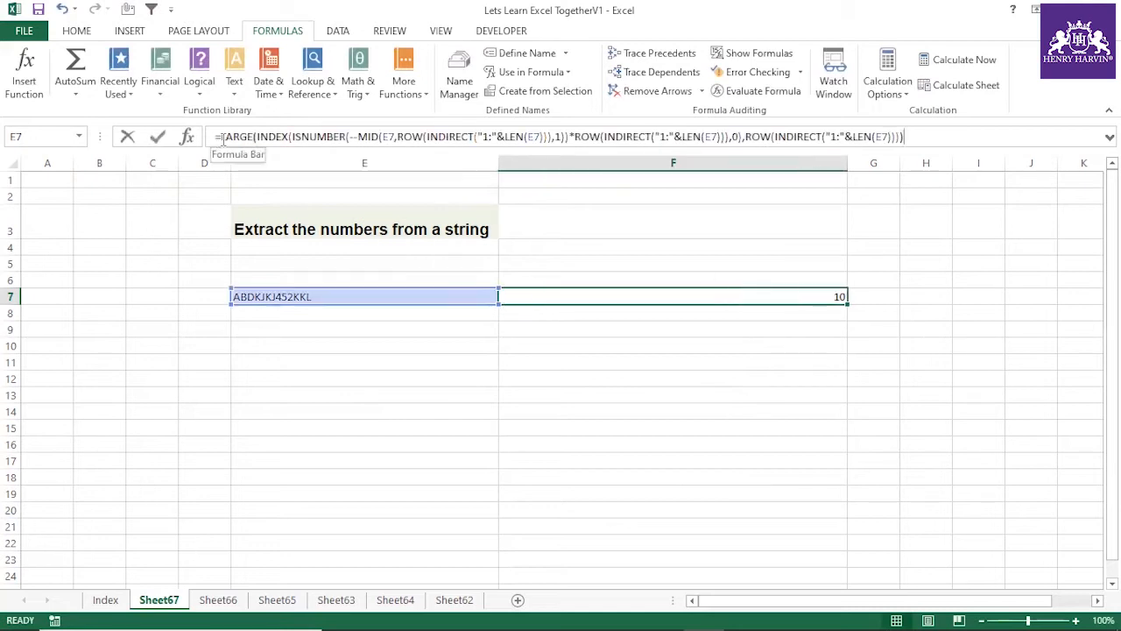
left_click_drag(216, 136, 949, 138)
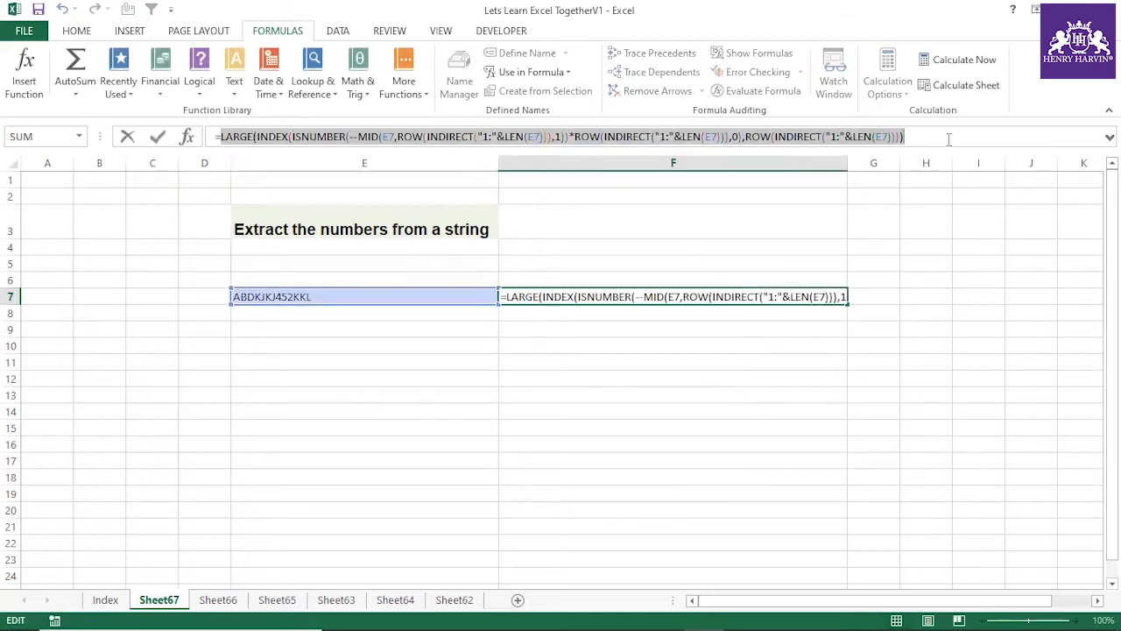
key("F9")
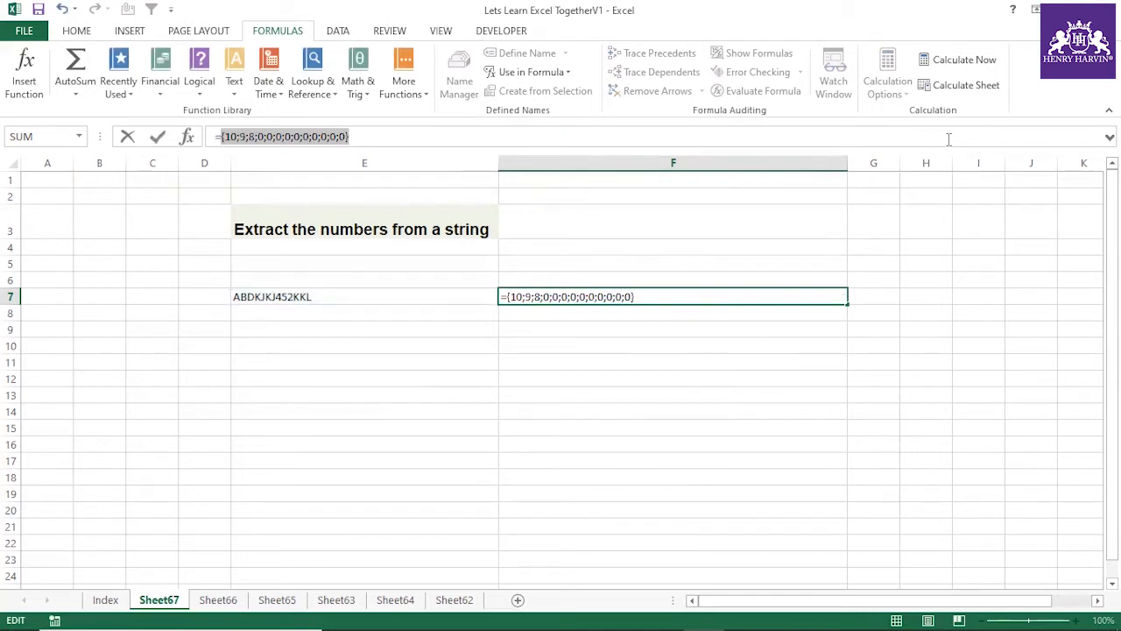
key("Escape")
left_click(623, 348)
left_click(634, 298)
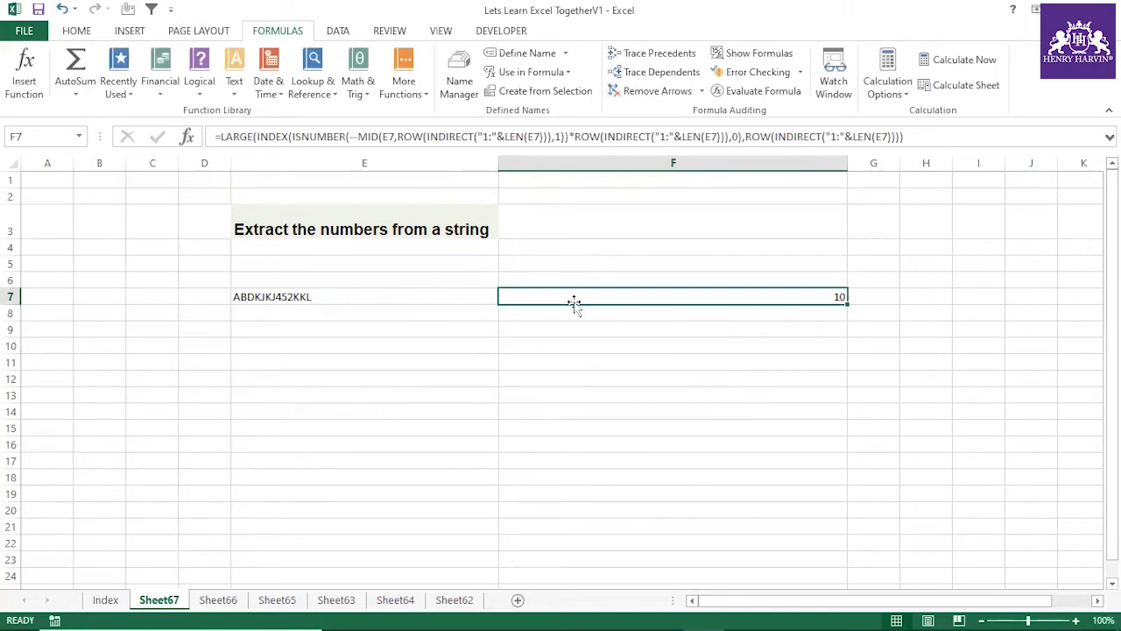
left_click_drag(940, 144, 222, 138)
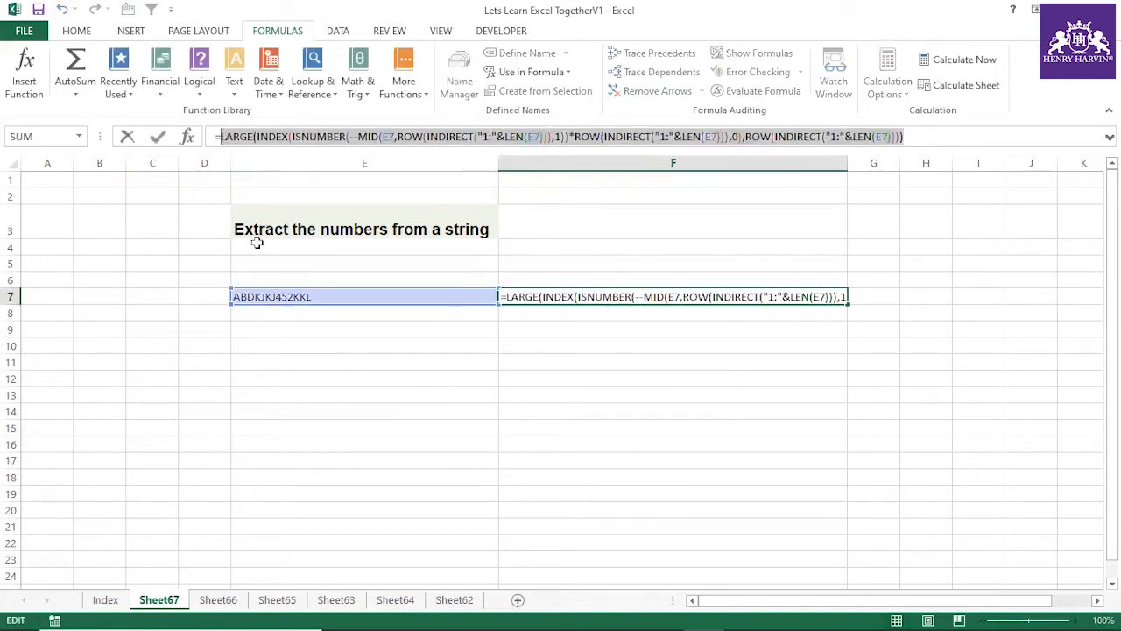
key("F9")
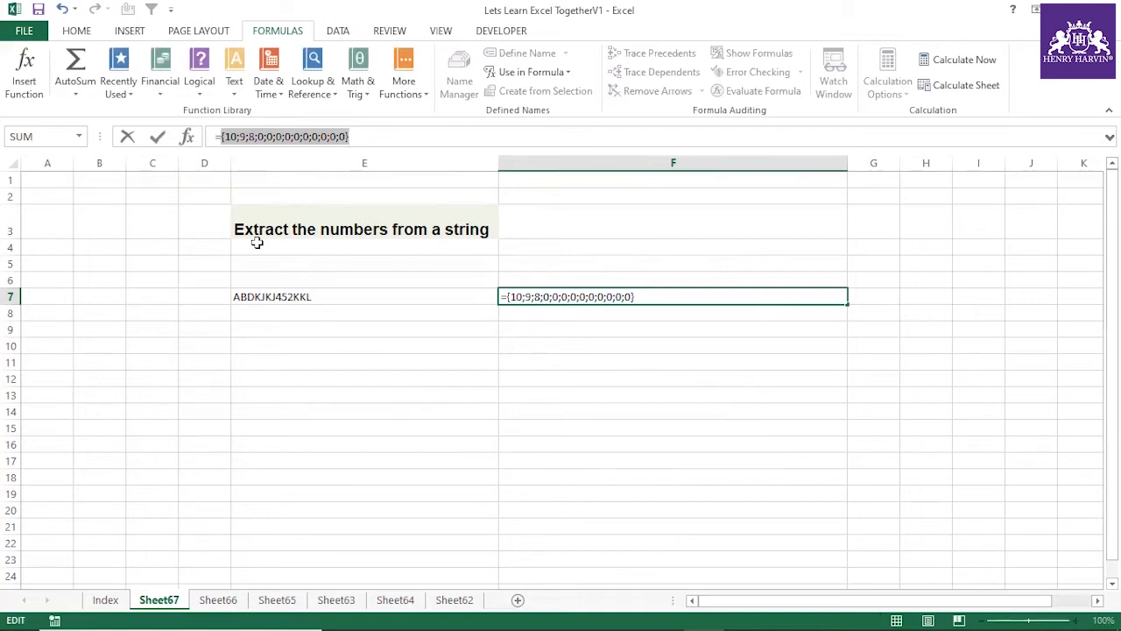
key("Escape")
Step: Append +1 to the LARGE formula in F7 and select the cell again
left_click(925, 136)
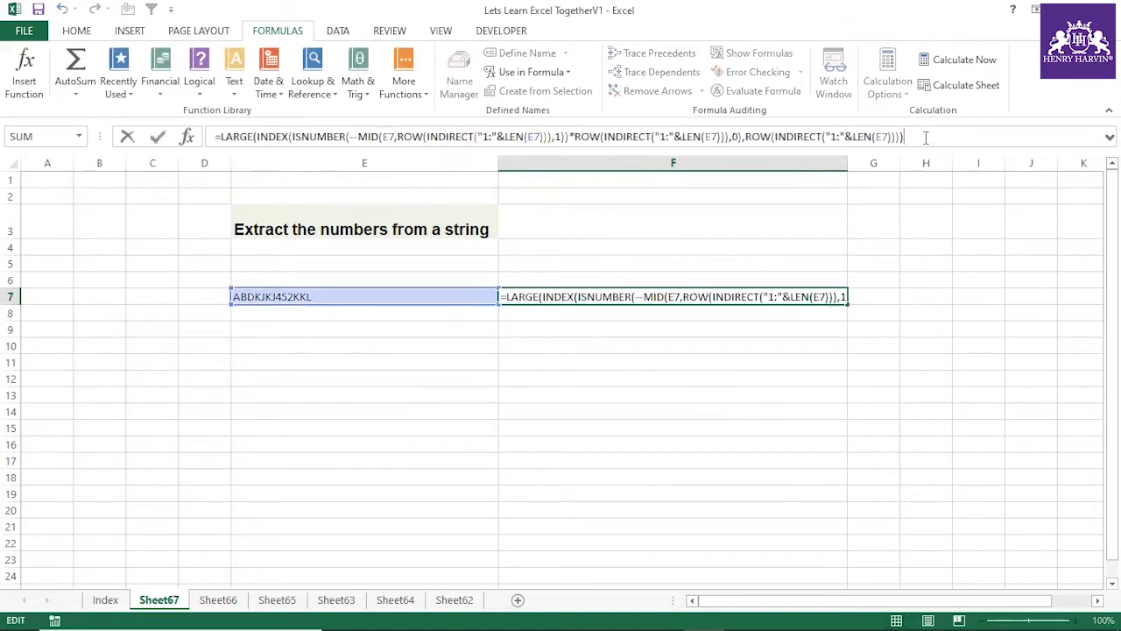
key("Return")
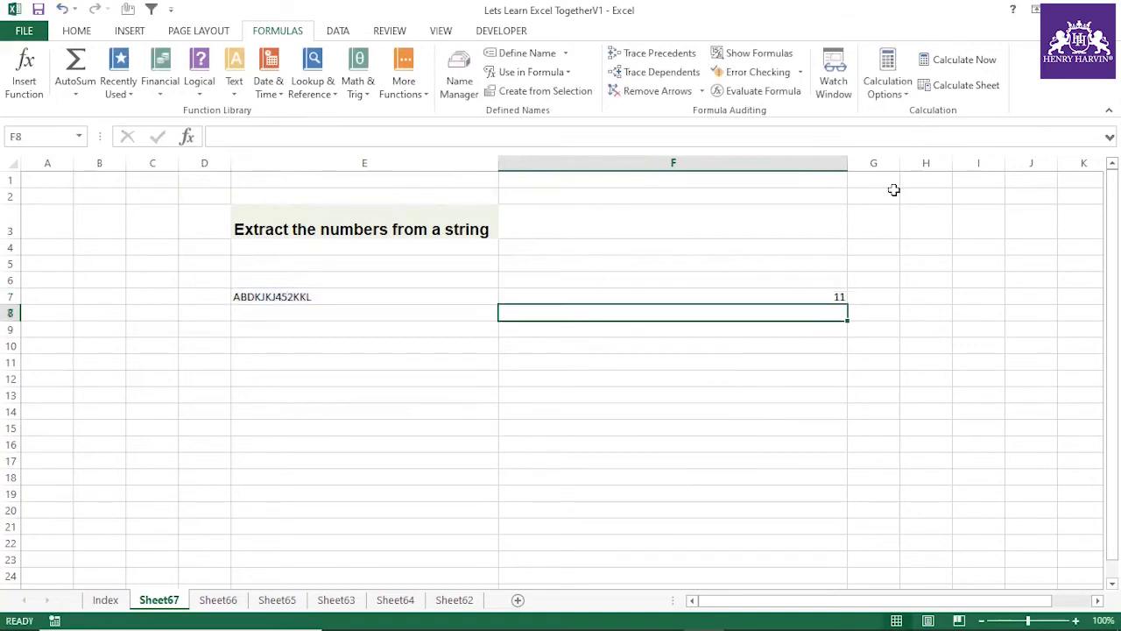
left_click(812, 297)
left_click_drag(941, 137, 206, 92)
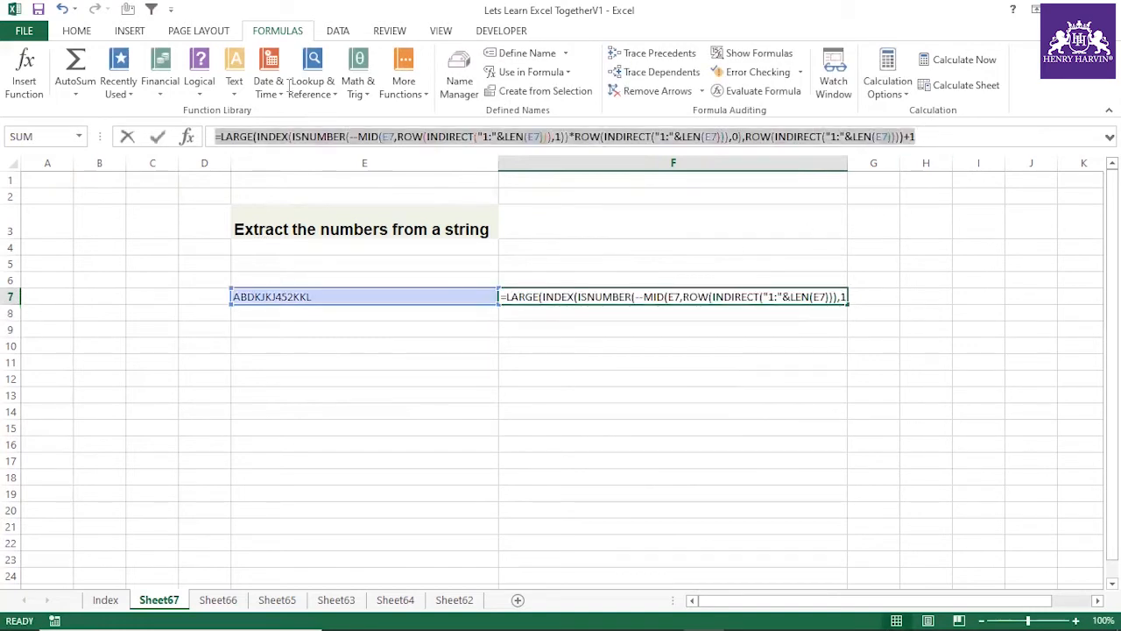
type("=")
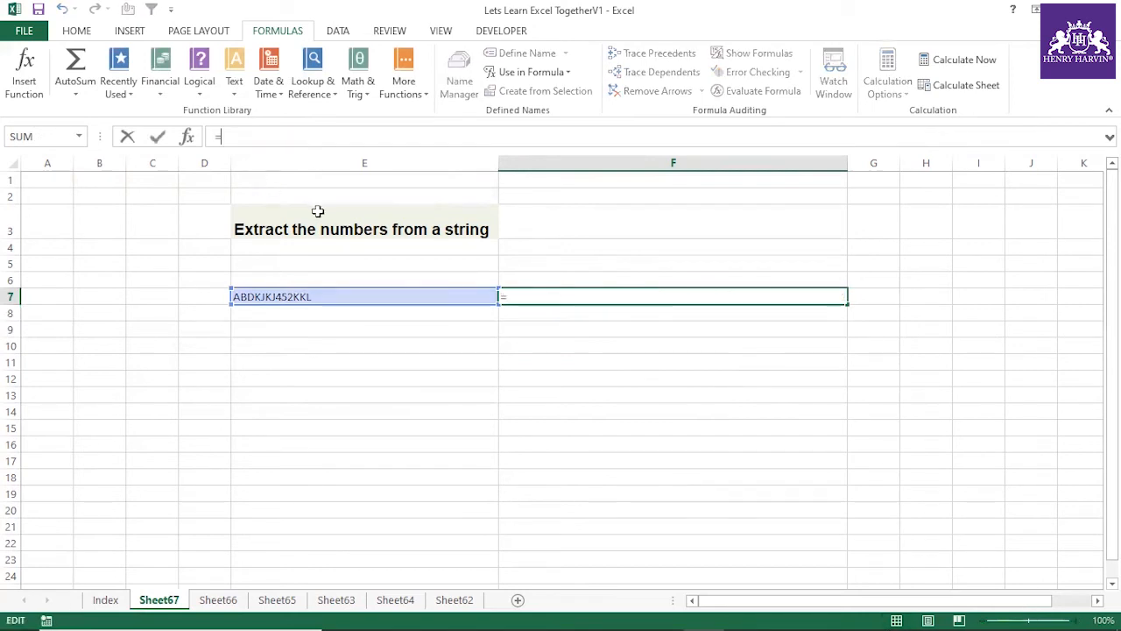
type("mid(")
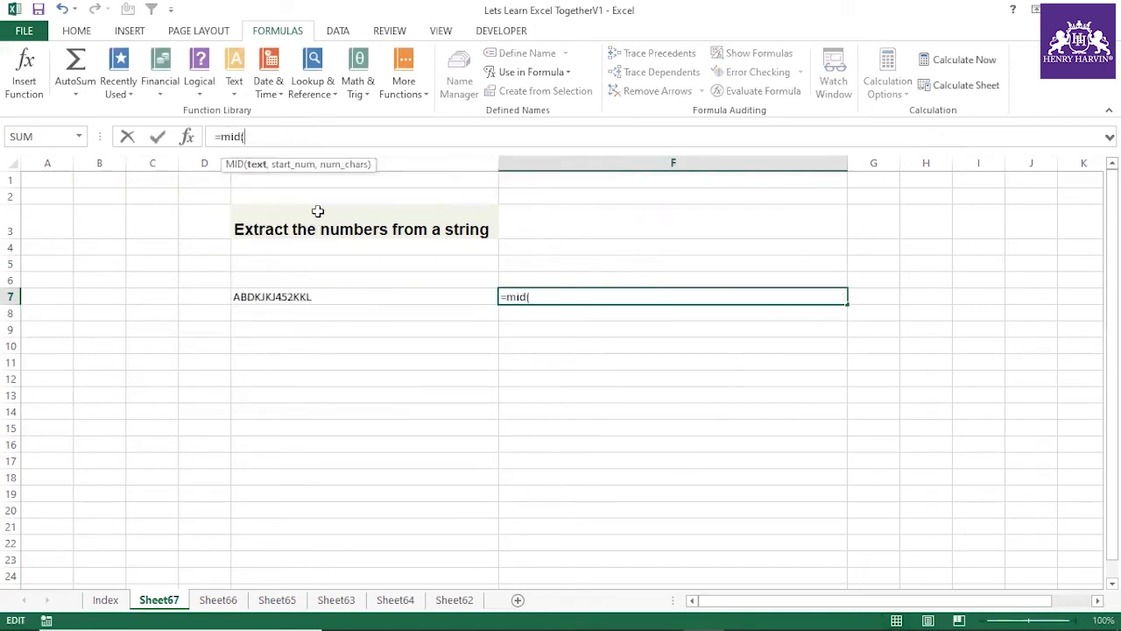
left_click(287, 297)
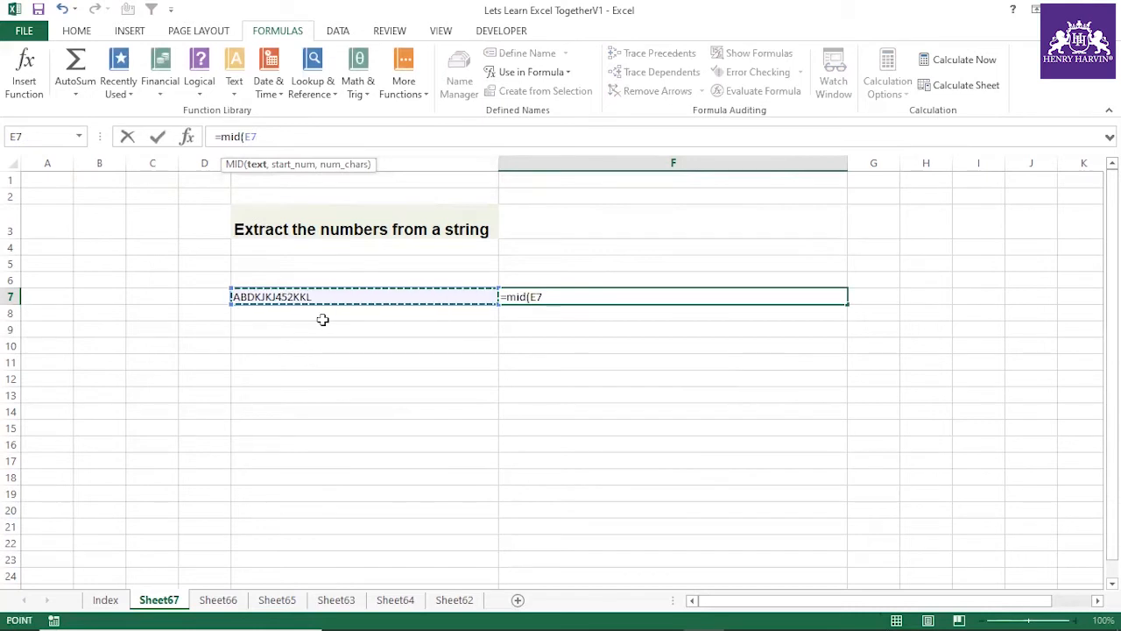
type("&")
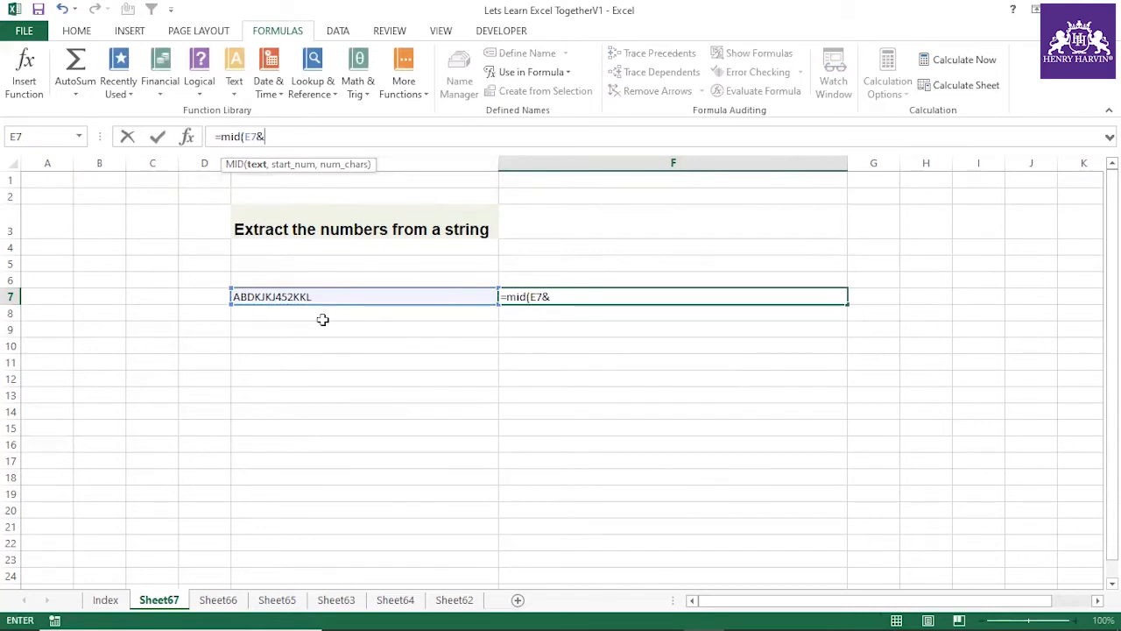
type("0,")
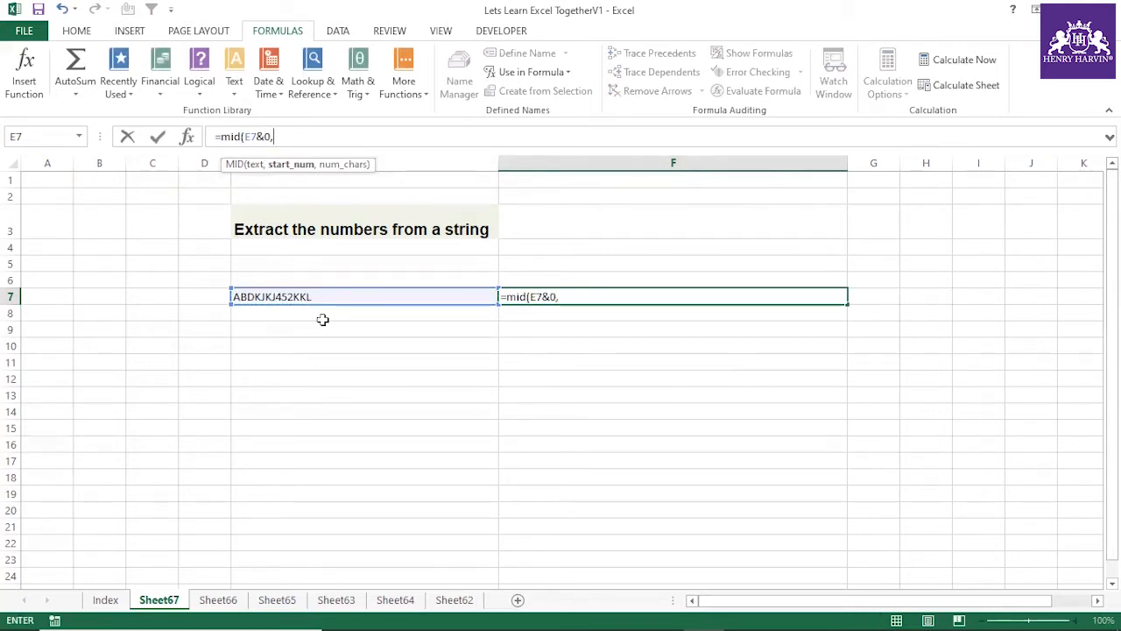
key("ctrl+v")
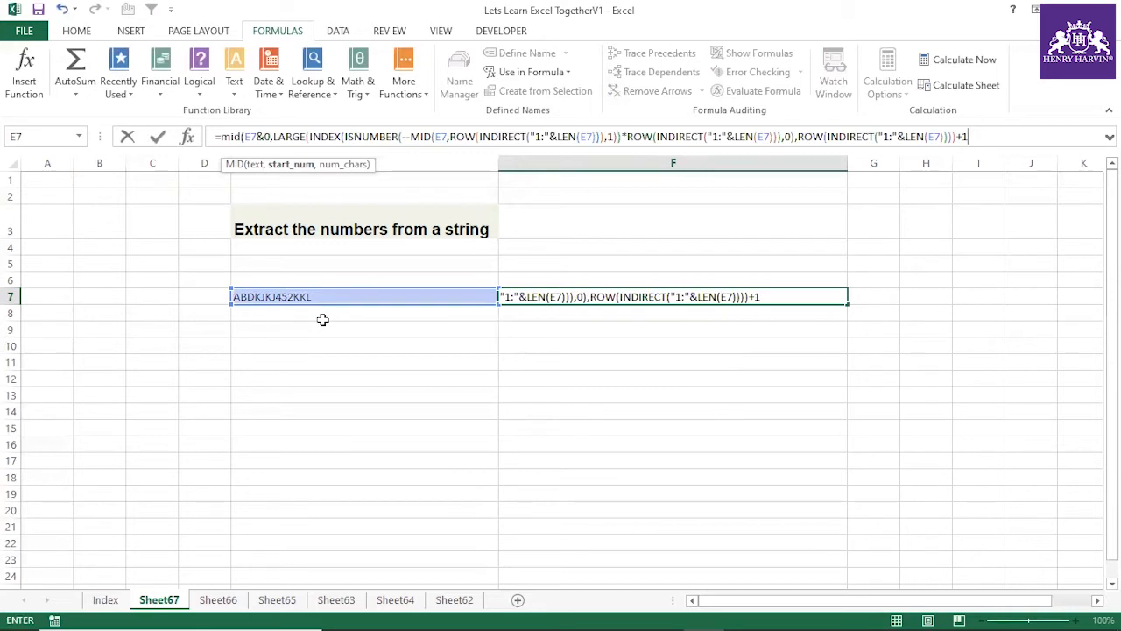
type(",")
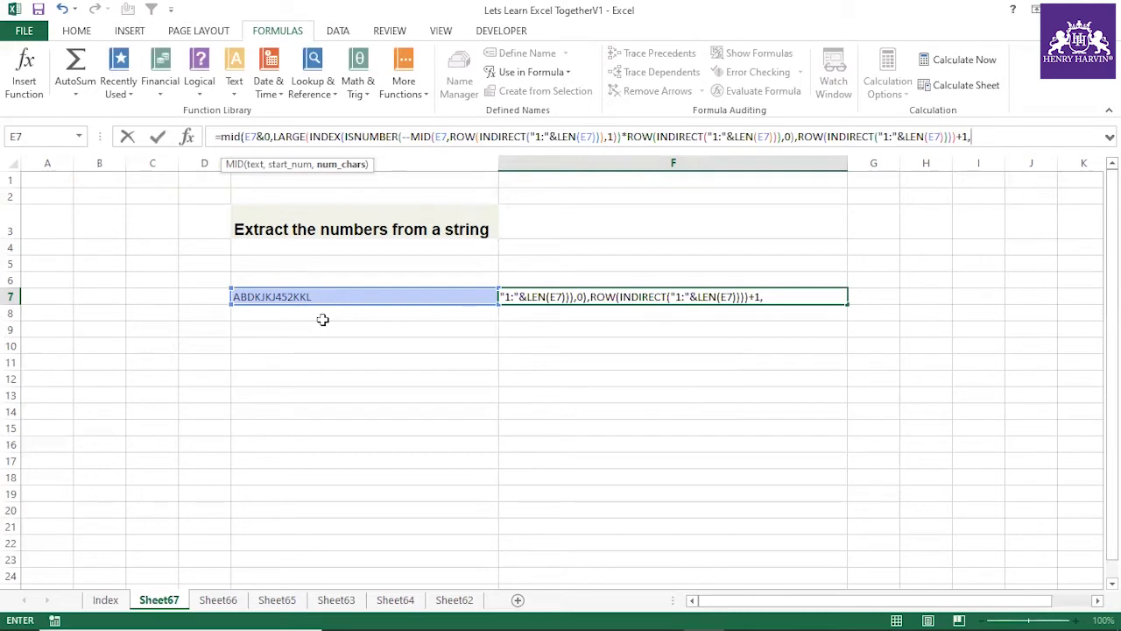
key("Escape")
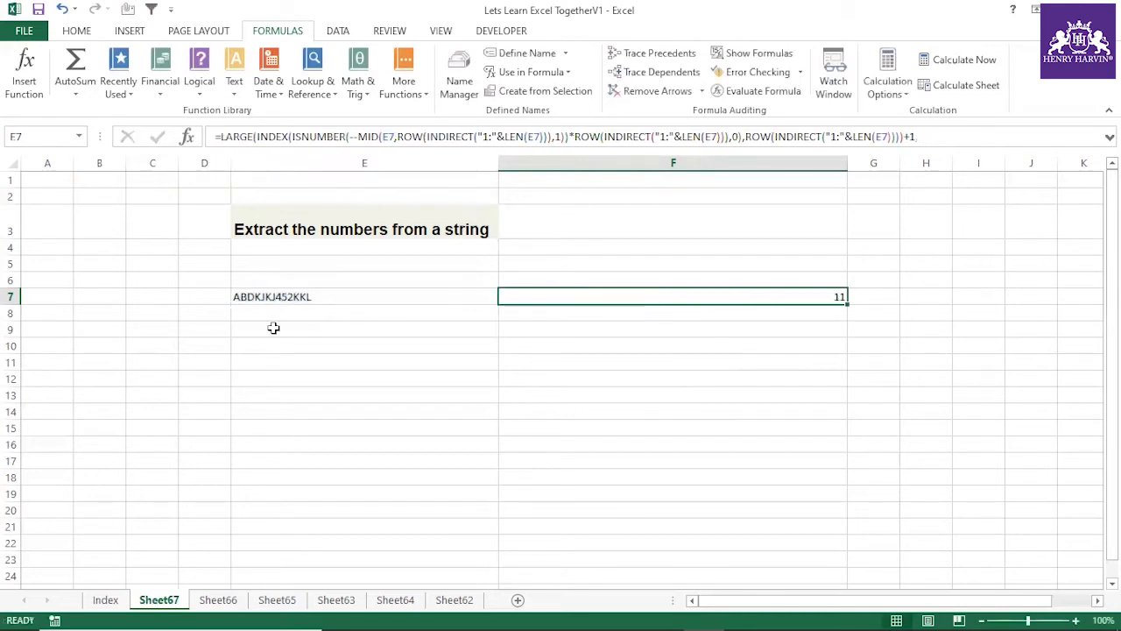
Step: Evaluate the LARGE formula with its +1 in F7 in place to examine the shifted positions, and discard the evaluation
left_click(221, 138)
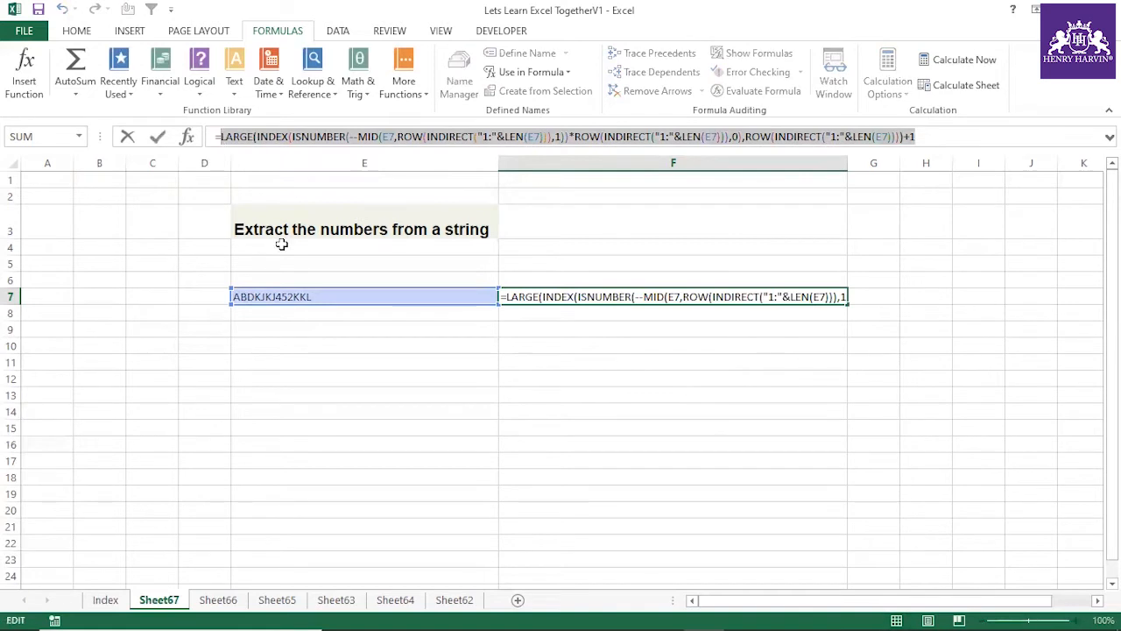
key("F9")
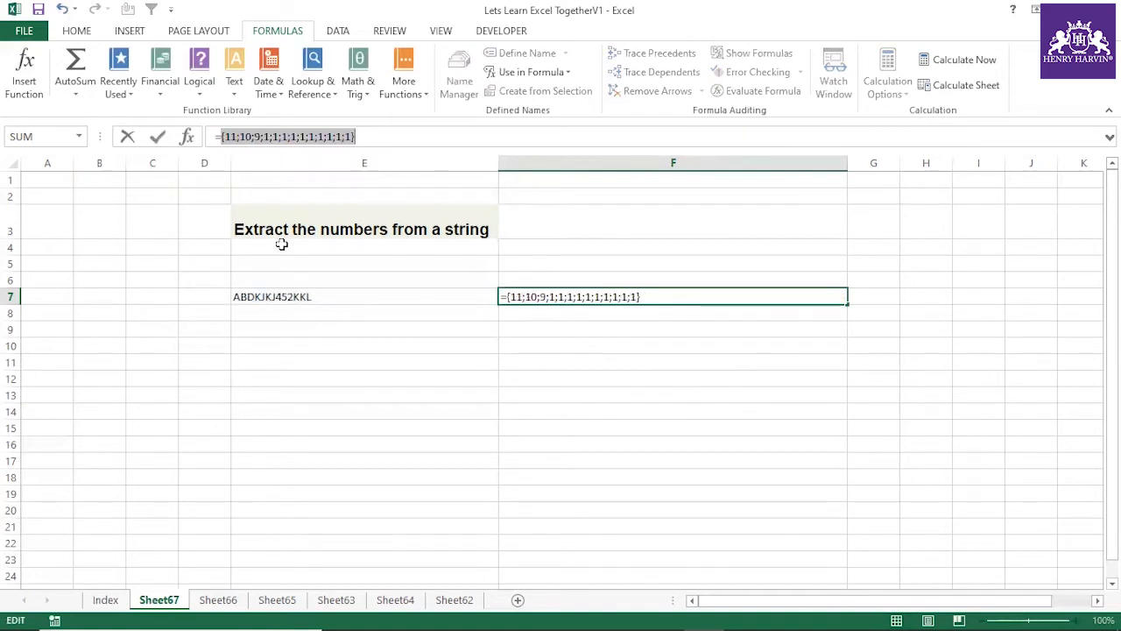
key("Escape")
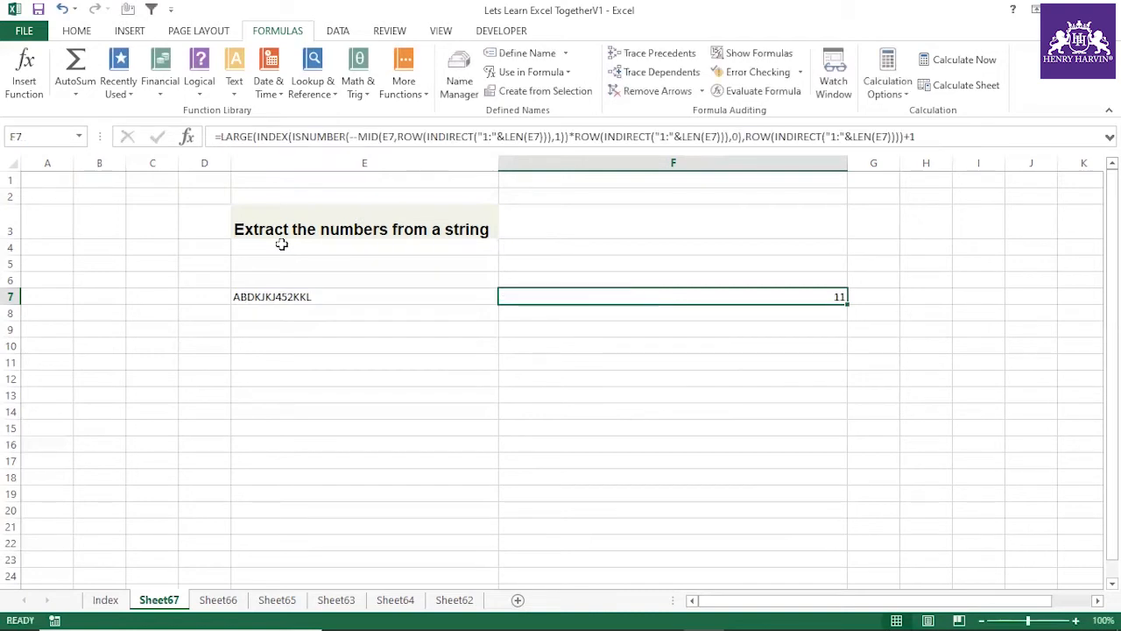
Step: Try to wrap the LARGE formula in F7 in MID with E7&0 as the text and 1 as the number of characters
left_click(234, 140)
type("mid(")
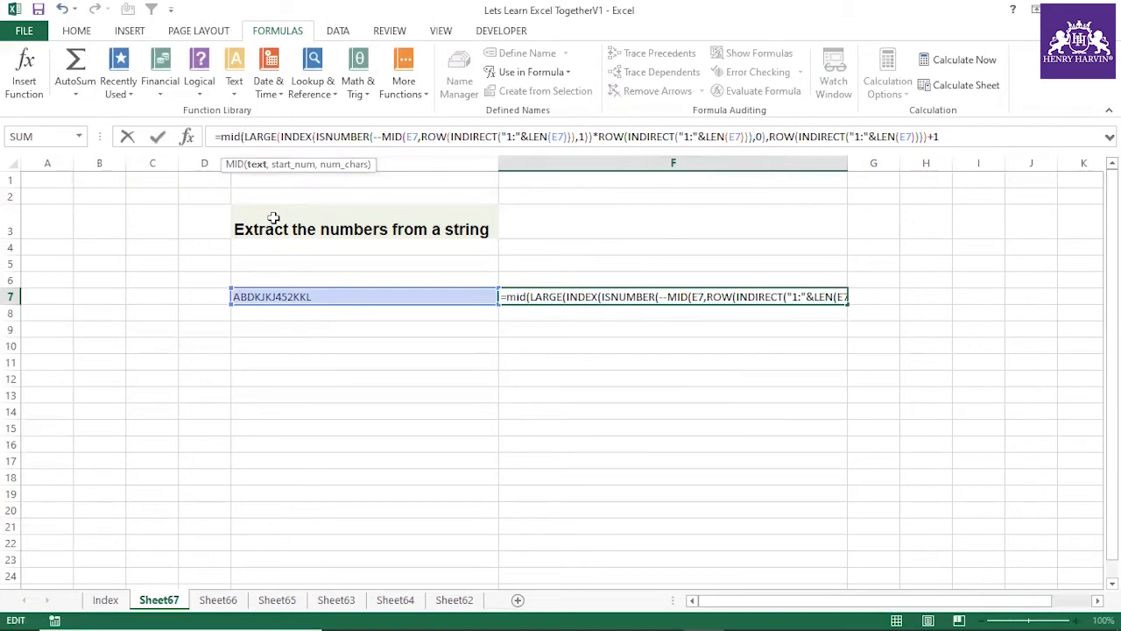
left_click(245, 297)
type("&0,")
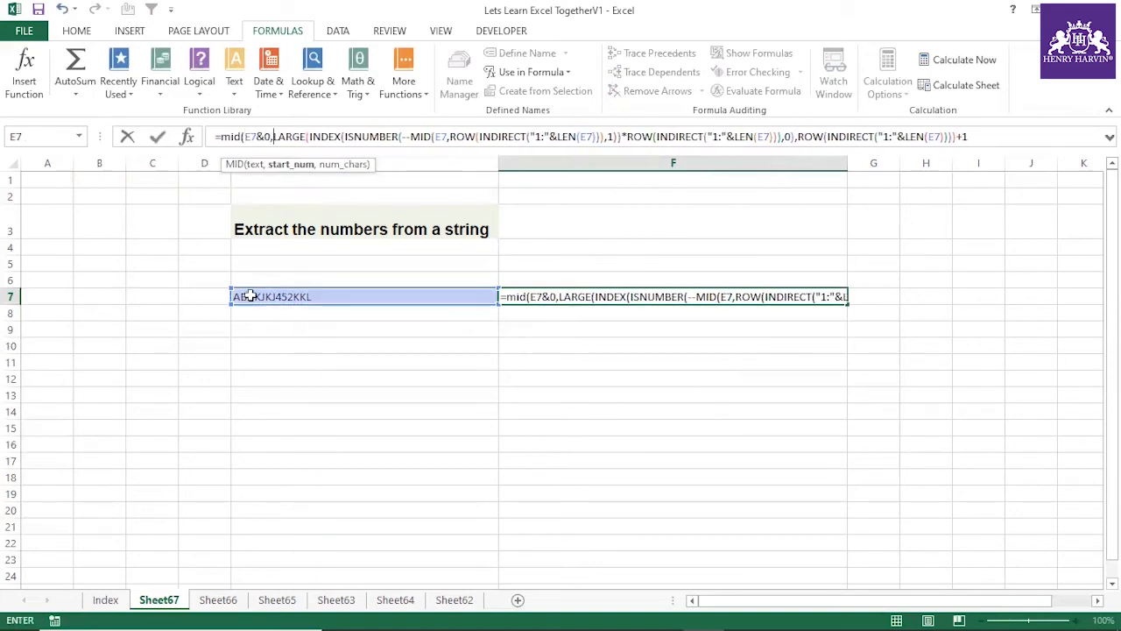
left_click(1013, 136)
type(",1)")
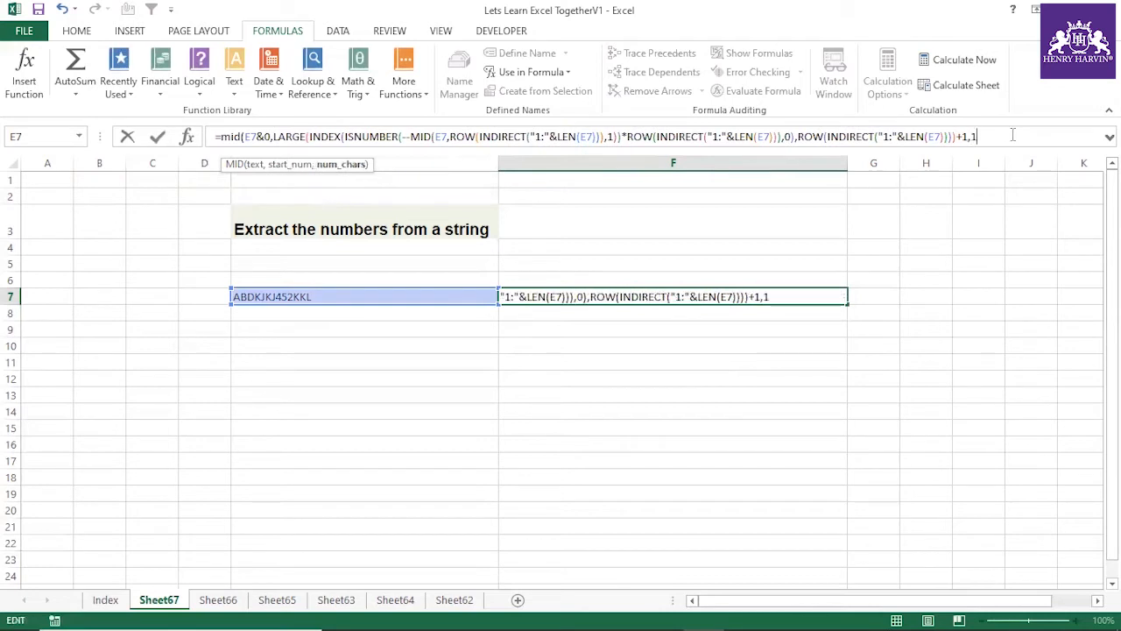
key("Return")
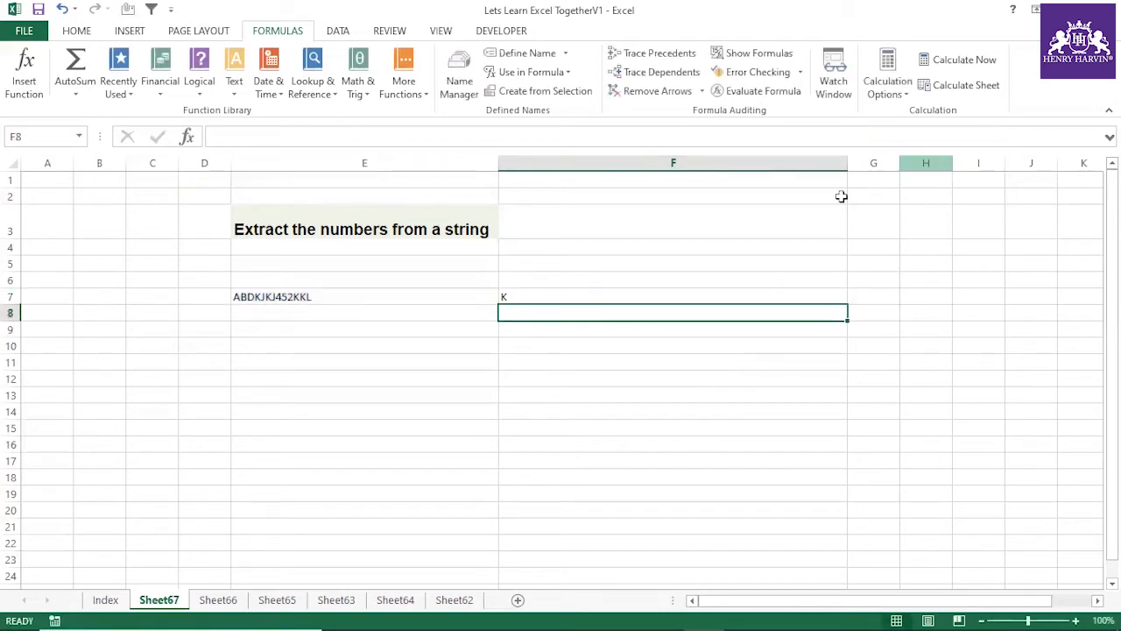
Step: Evaluate the MID formula based on E7&0 in place to examine its extracted characters, and discard the evaluation
left_click(526, 296)
left_click_drag(222, 137, 1010, 140)
key("F9")
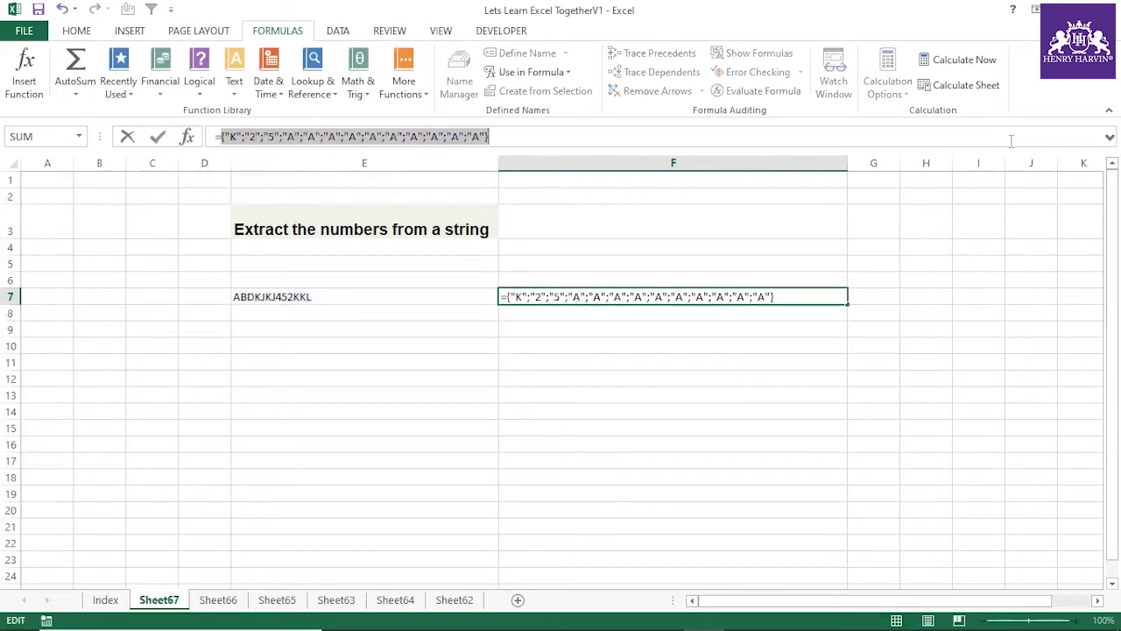
key("Escape")
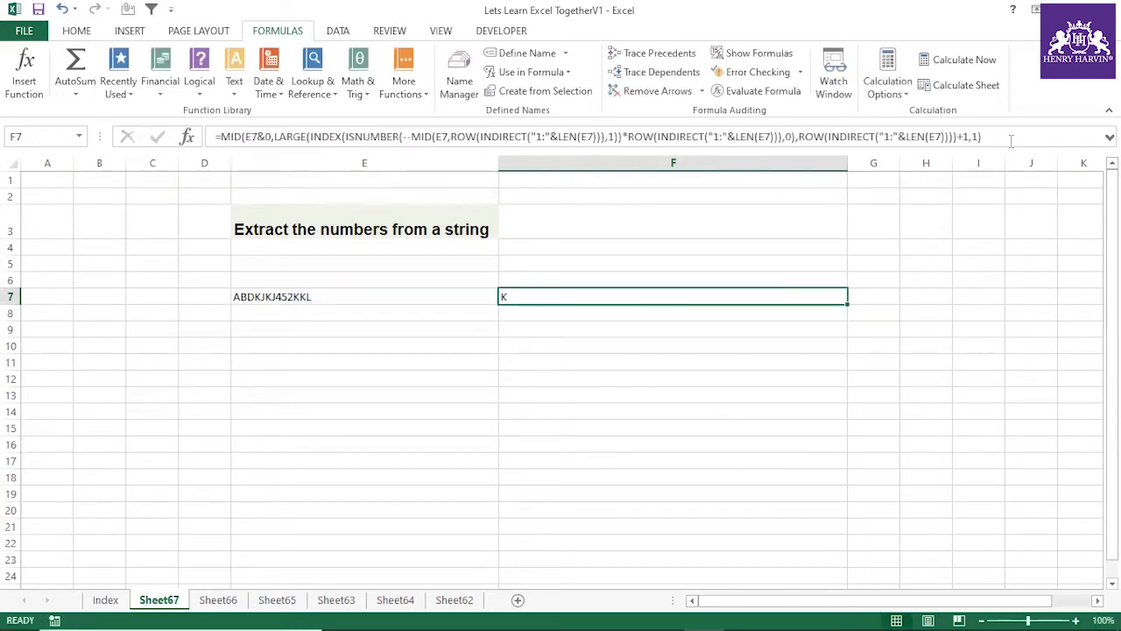
Step: Undo the stray entry in F7 and the MID wrapper around its LARGE formula
type("z")
left_click(490, 331)
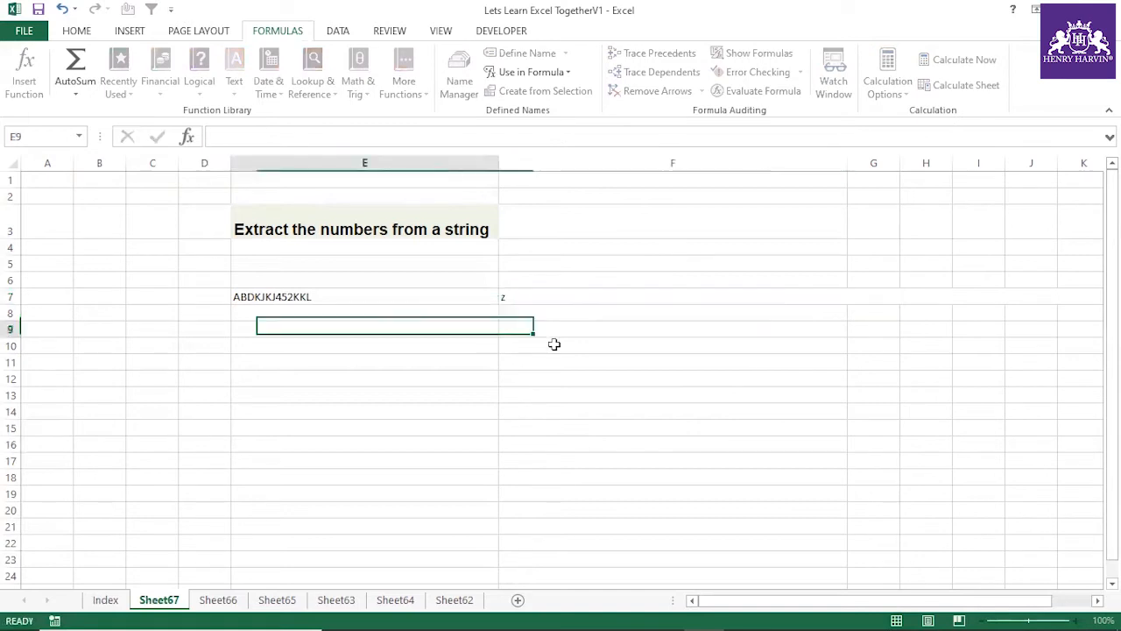
key("ctrl+z")
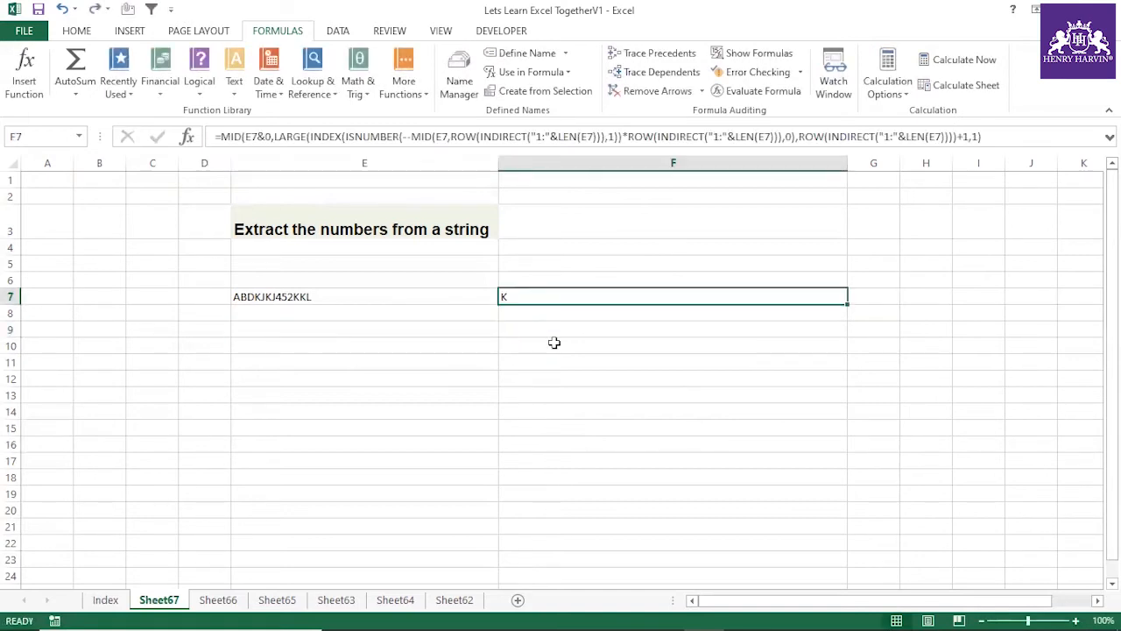
key("ctrl+z")
Step: Evaluate the LARGE formula with +1 in F7 again to review its positions, and discard the evaluation
left_click(553, 343)
left_click(660, 296)
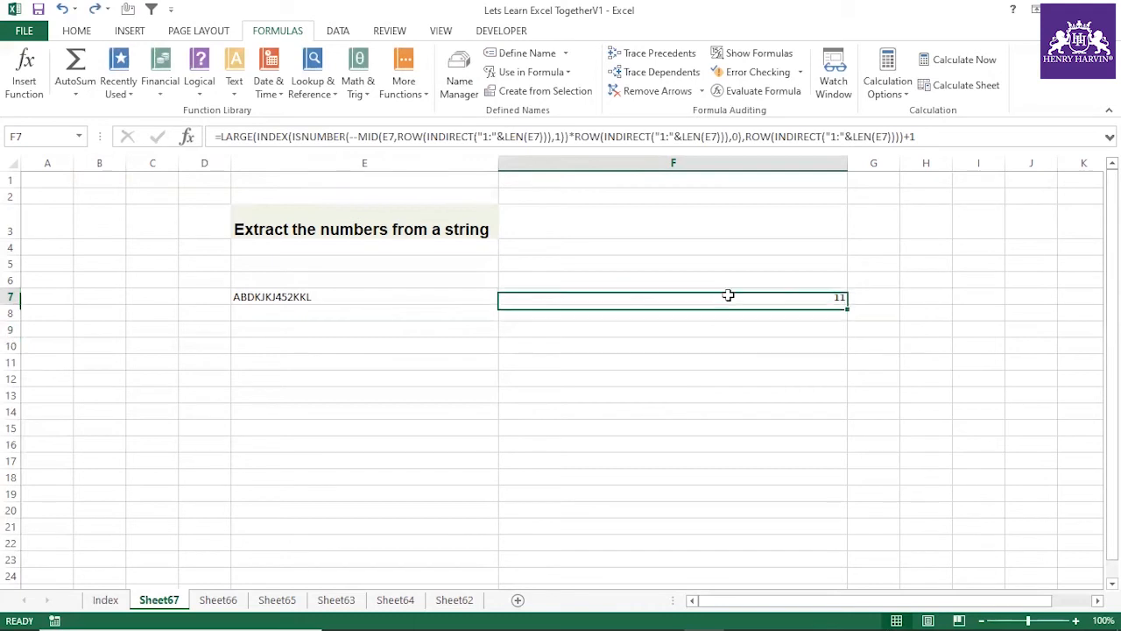
left_click_drag(924, 137, 221, 139)
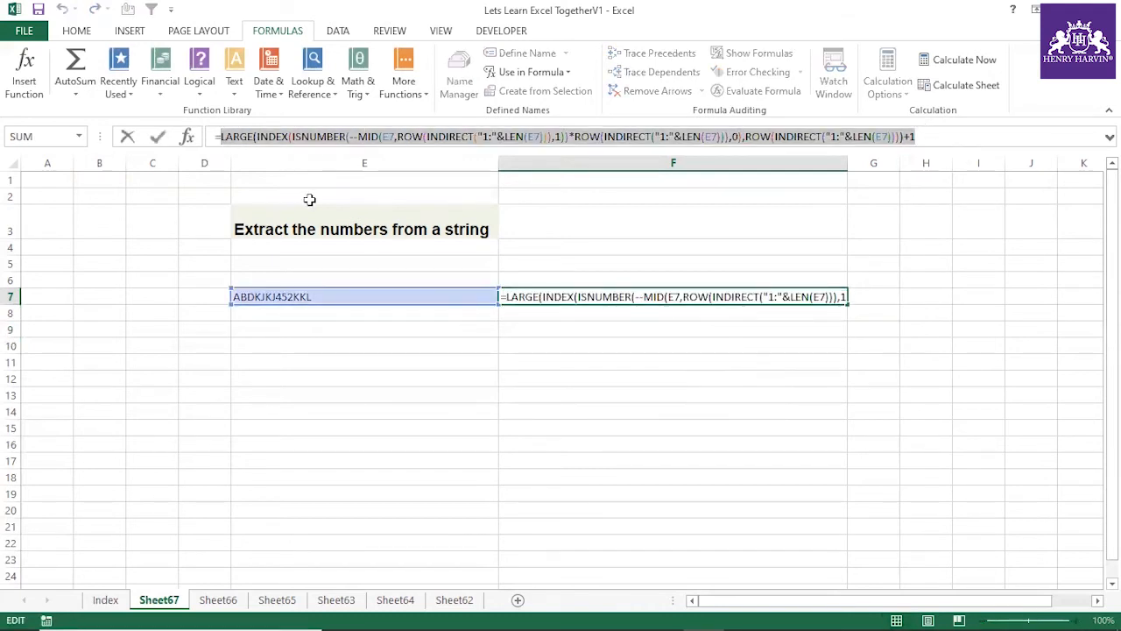
key("F9")
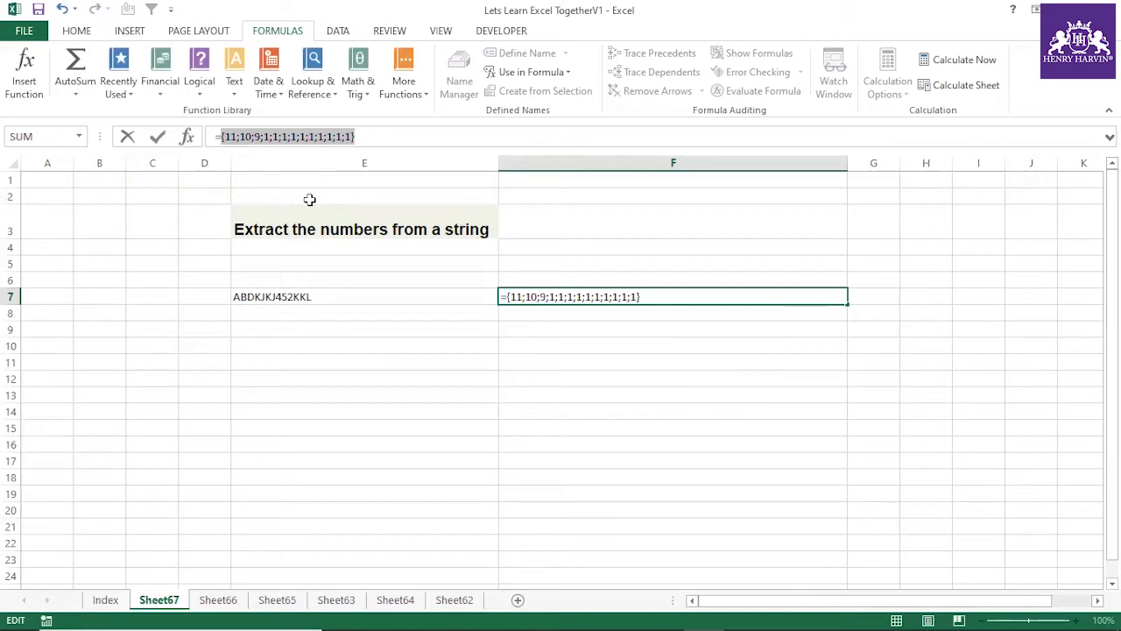
key("Escape")
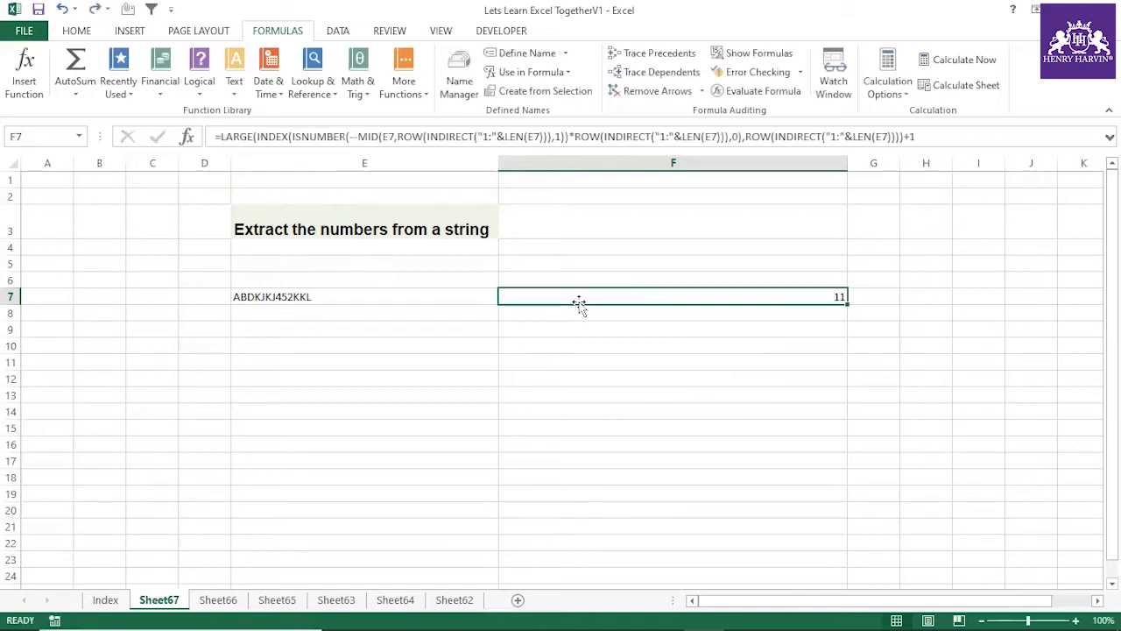
Step: Rebuild the formula in F7 as MID with 0&E7 as the text, the LARGE expression plus 1 as the start, and 1 character
left_click_drag(220, 137, 923, 136)
key("BackSpace")
type("mid(")
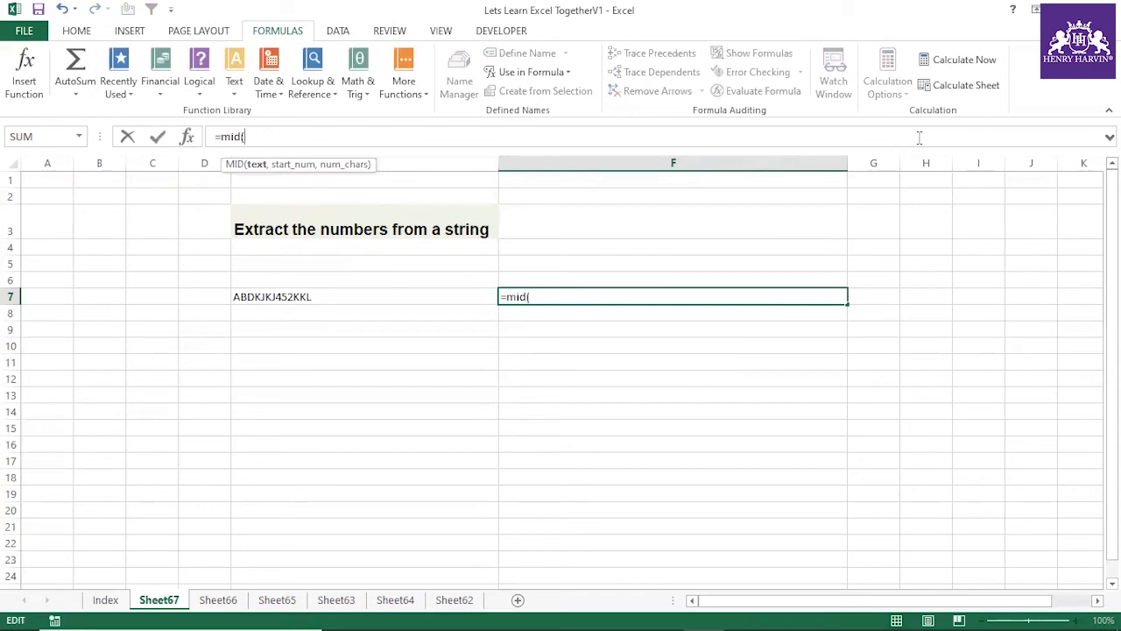
type("0&")
left_click(360, 294)
type(",")
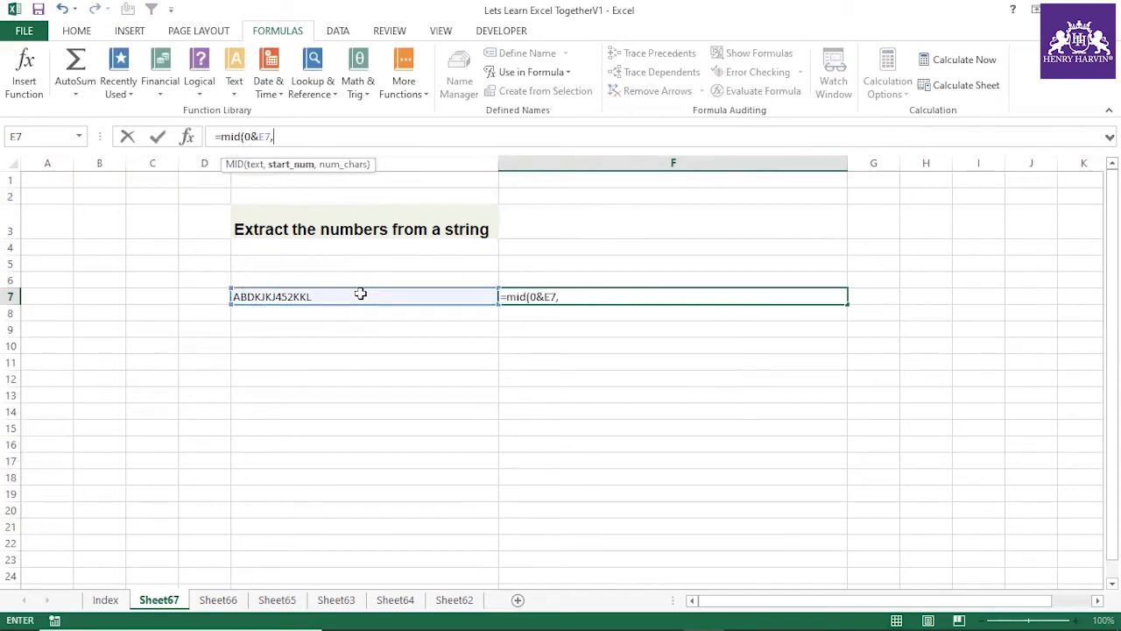
key("ctrl+v")
type(",1)")
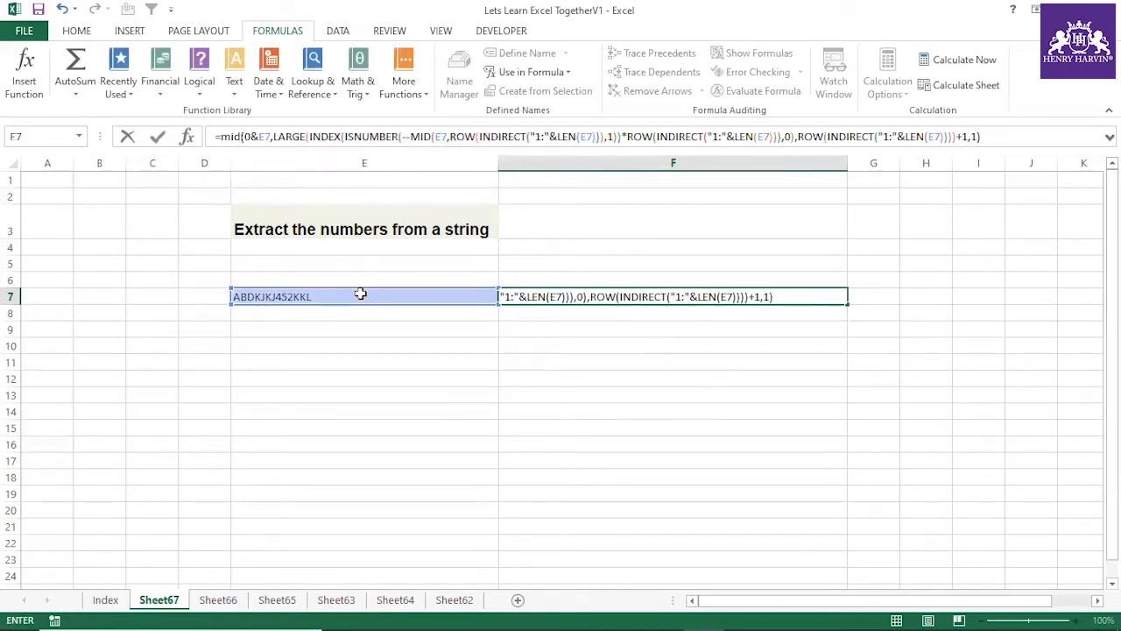
key("Return")
Step: Evaluate the MID formula based on 0&E7 in F7 in place to examine the characters returned, and discard the evaluation
left_click(543, 295)
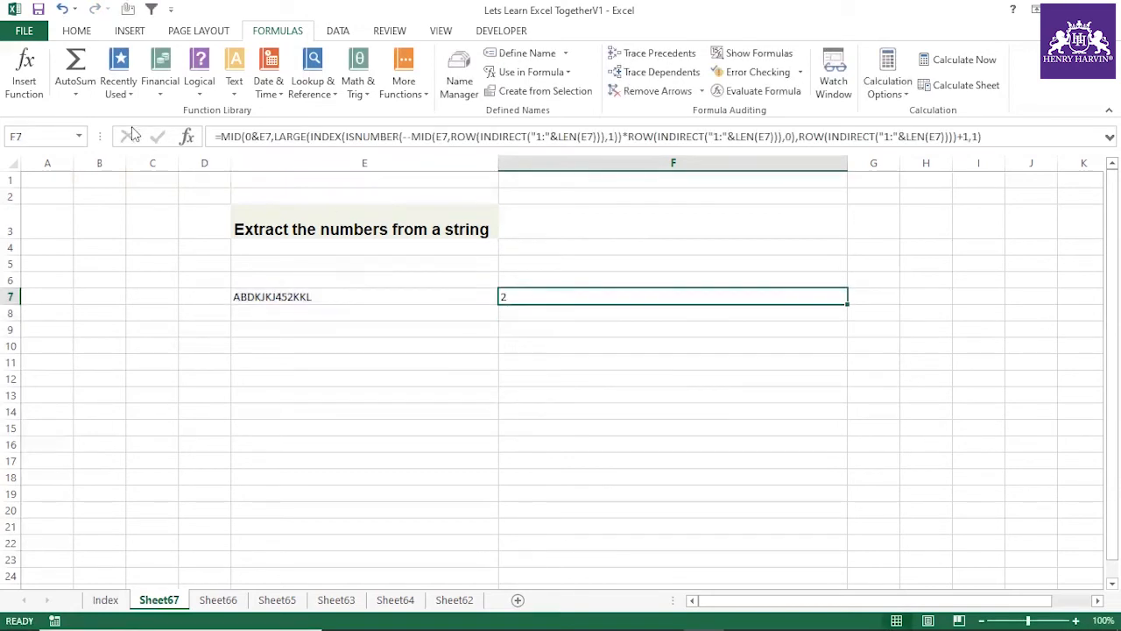
left_click_drag(217, 136, 995, 151)
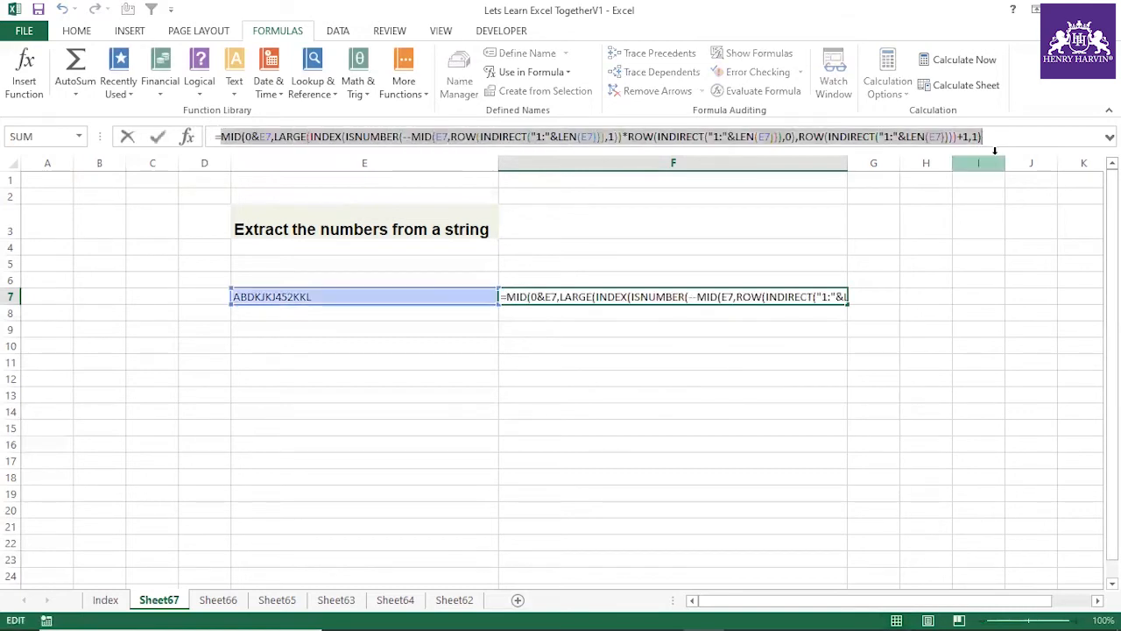
key("F9")
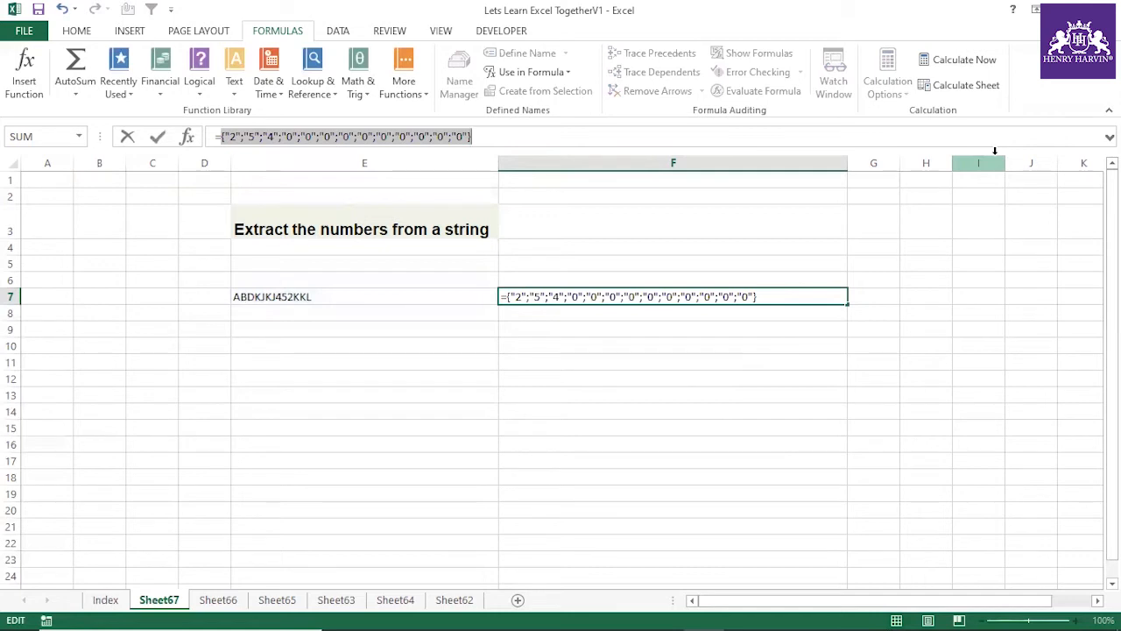
key("Escape")
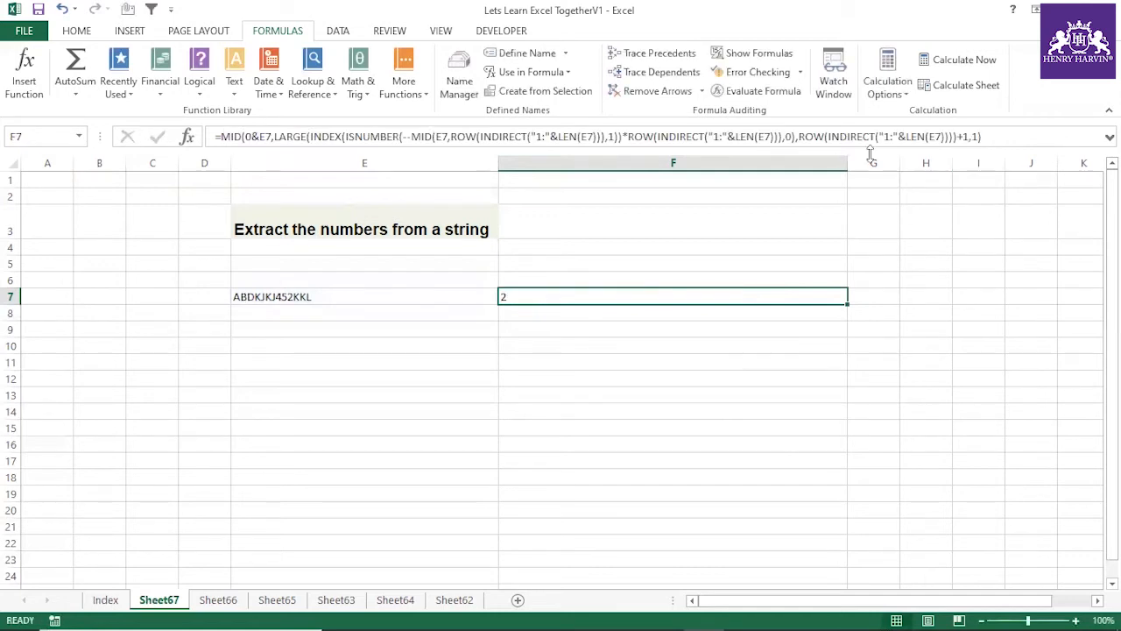
Step: Enclose the whole MID formula in F7 in parentheses with a leading double minus, accepting the proposed closing parenthesis
left_click(219, 136)
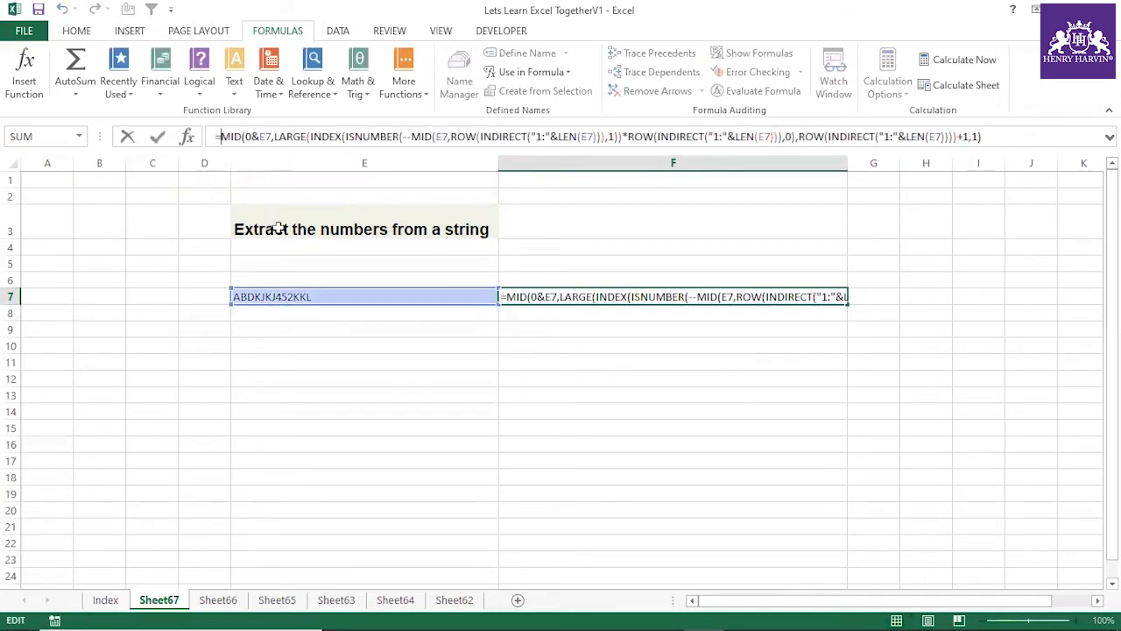
type("(--")
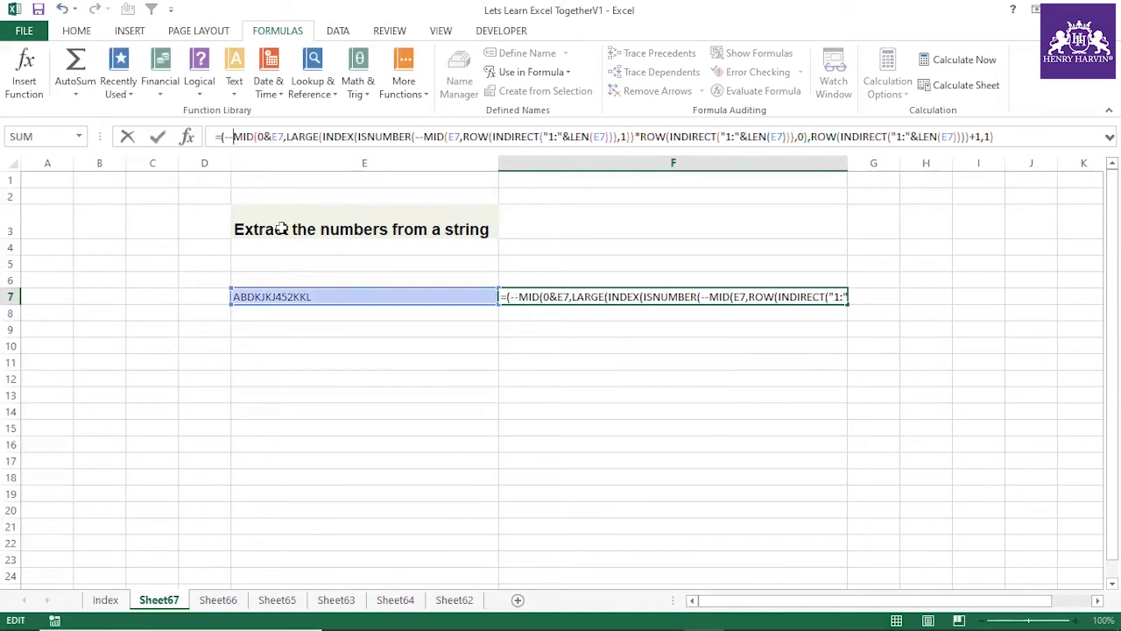
key("Return")
left_click(528, 384)
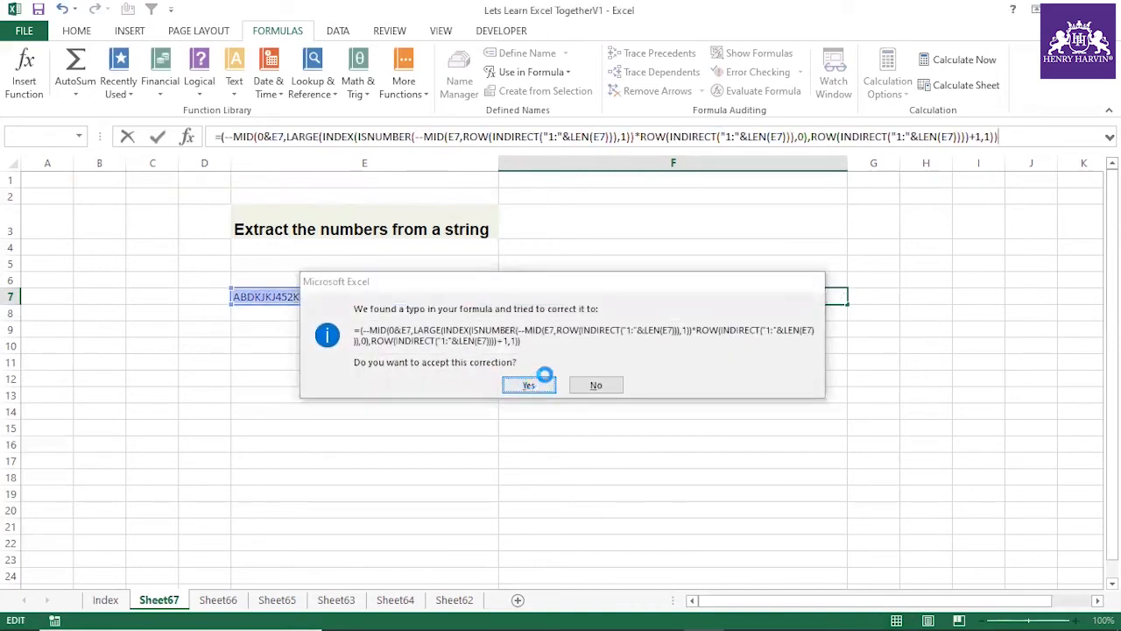
Step: Evaluate the double-minus MID formula in F7 in place to examine its numeric array, and discard the evaluation
left_click(221, 139)
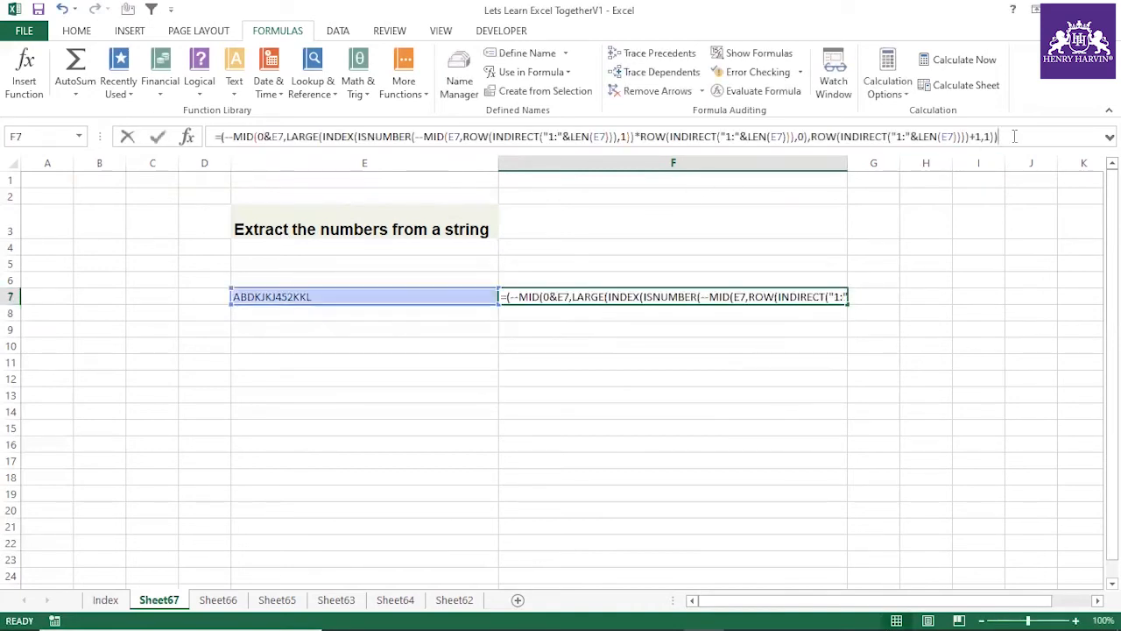
left_click_drag(222, 144, 280, 173)
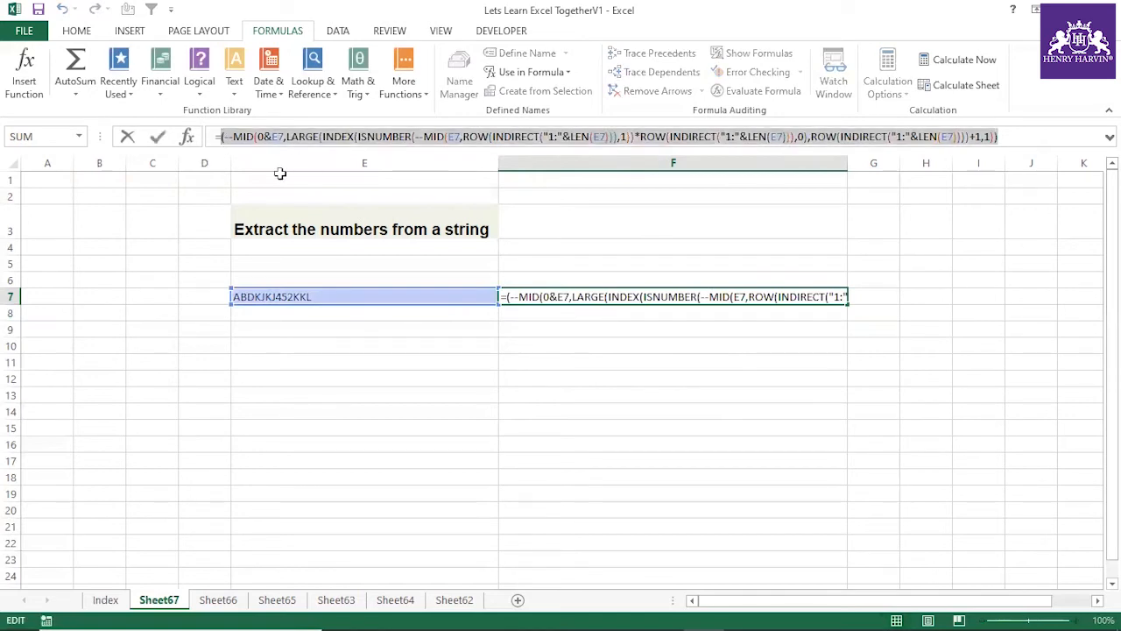
key("F9")
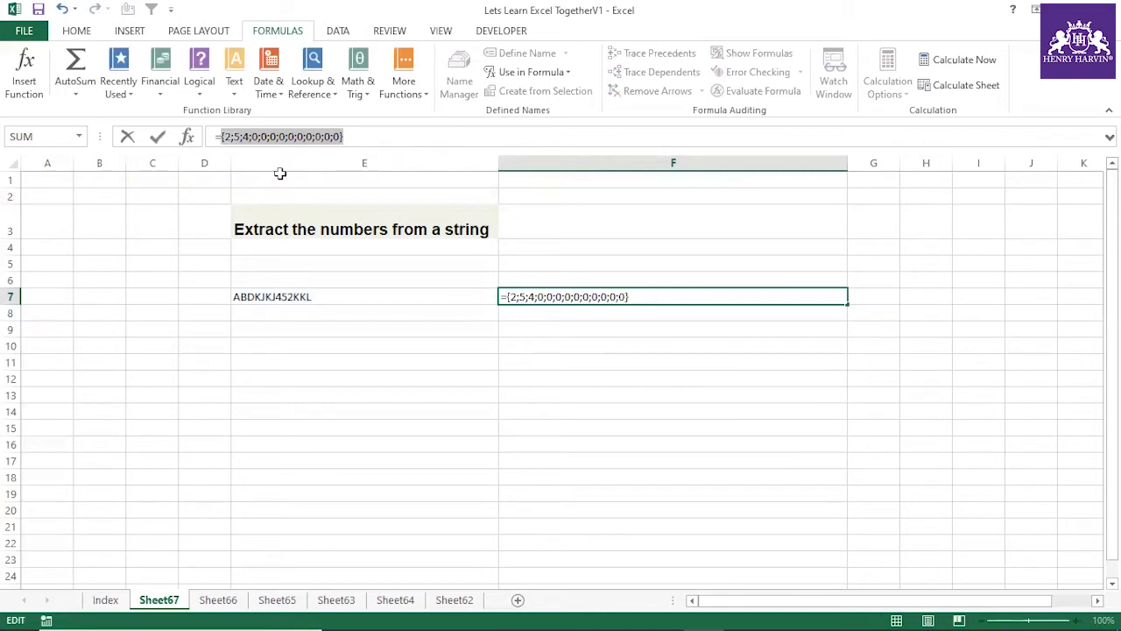
key("Escape")
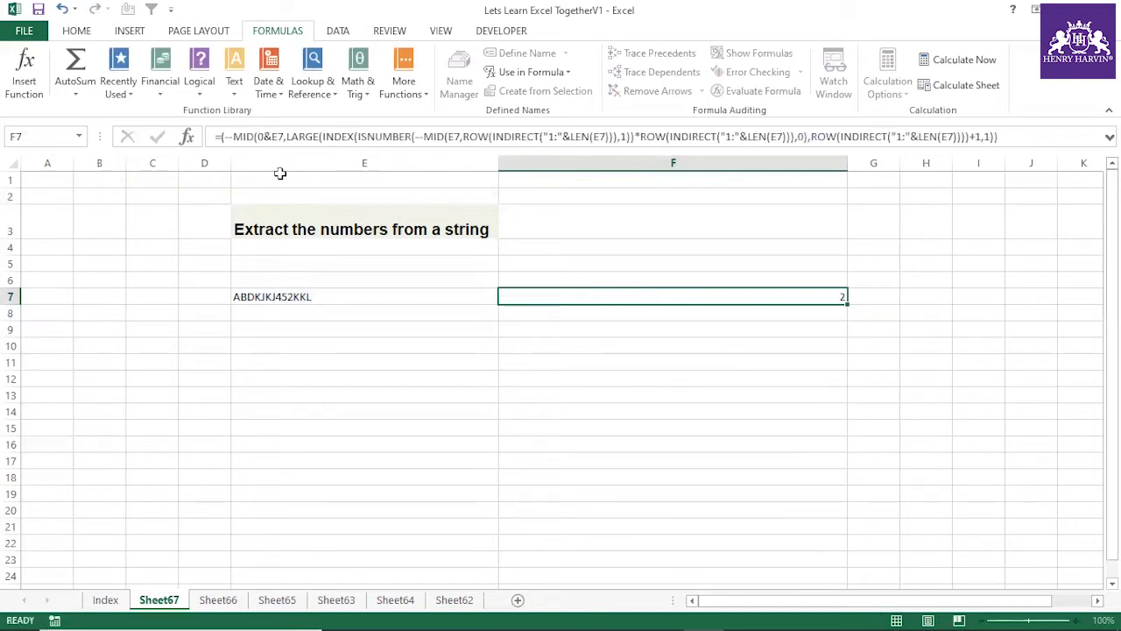
Step: Append *10^ROW(INDIRECT("1:"&LEN(E7))) to the formula in F7
left_click(1015, 137)
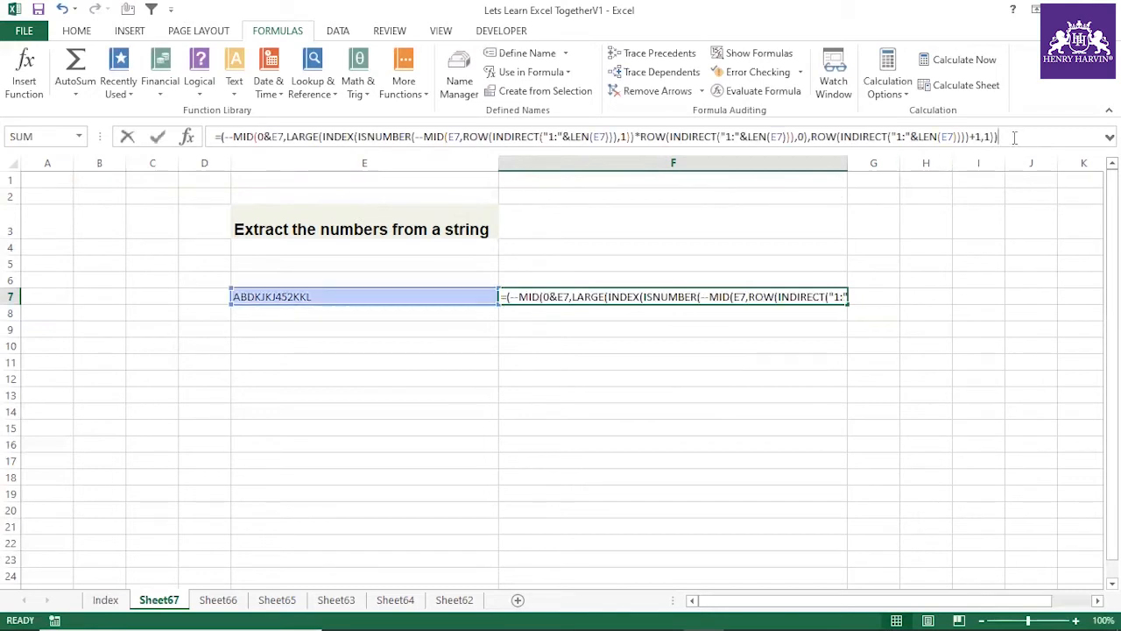
type("*10")
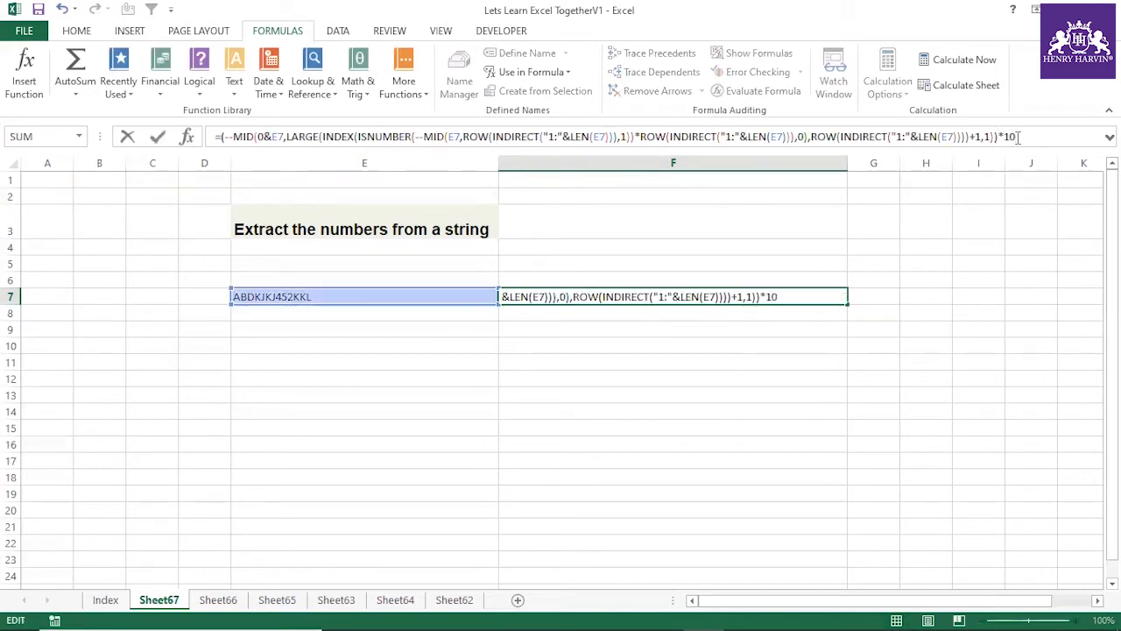
type("^row(")
type("indirect")
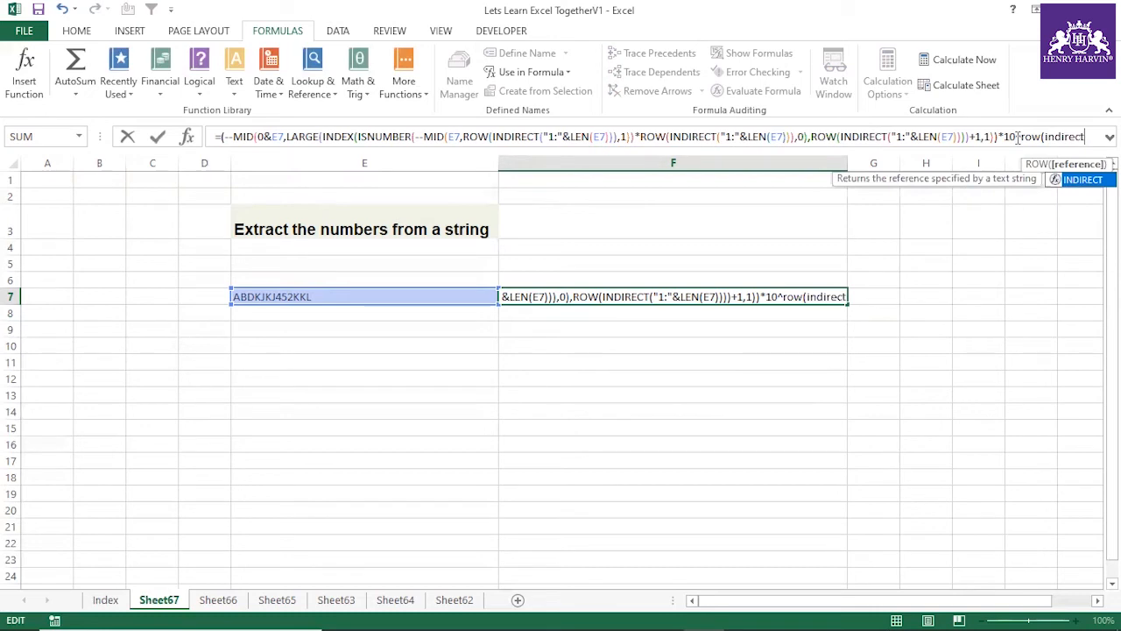
type("(\"1")
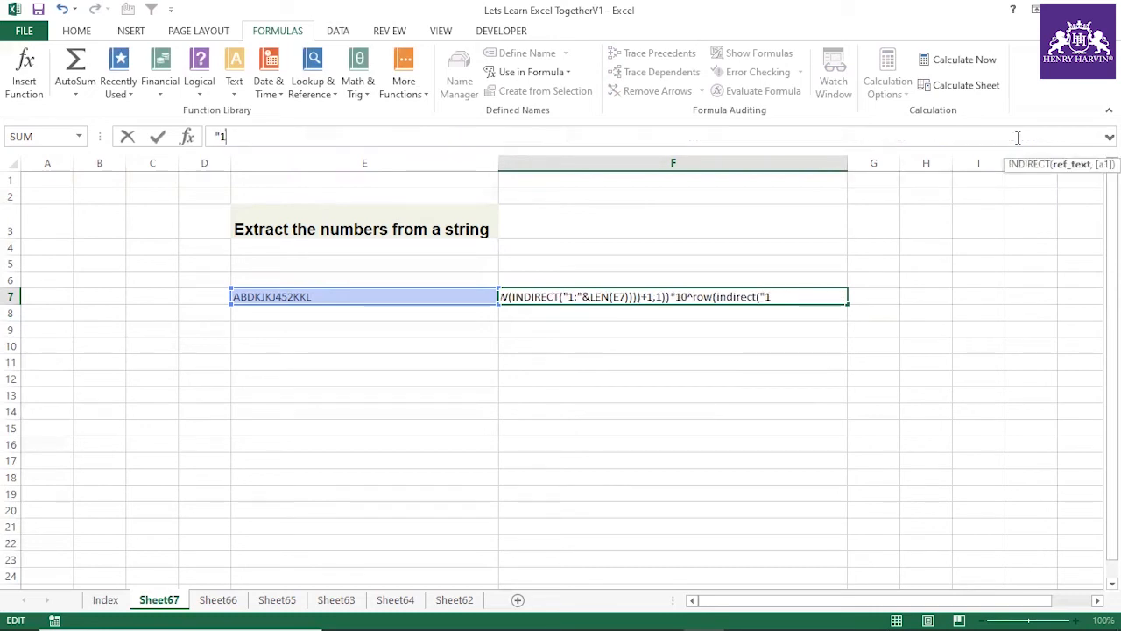
type(":\"&len(")
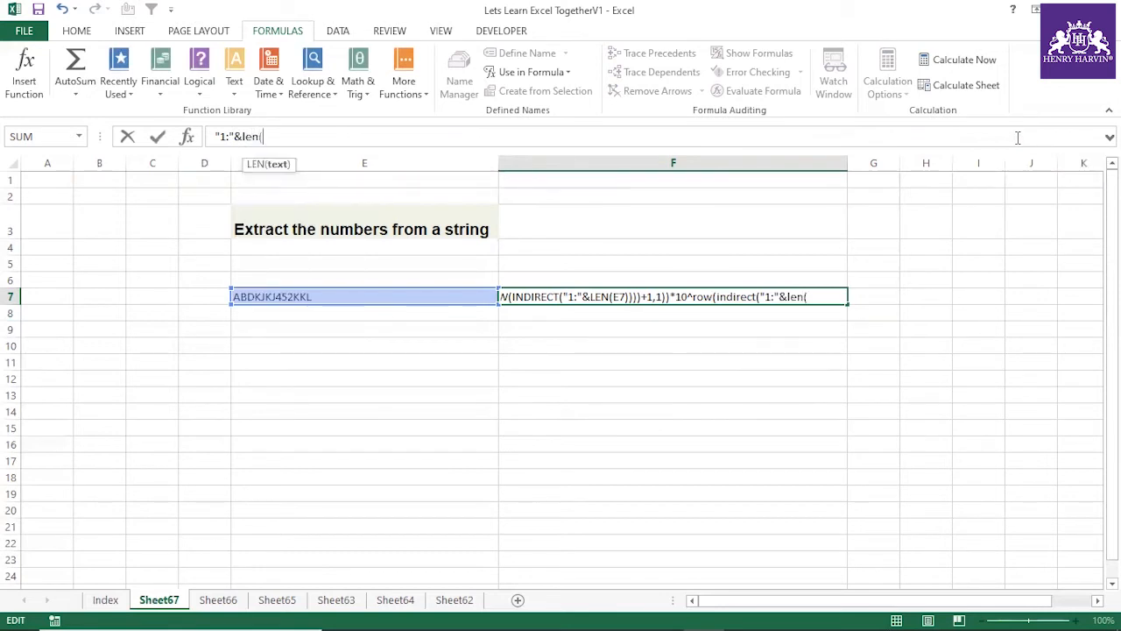
left_click(321, 297)
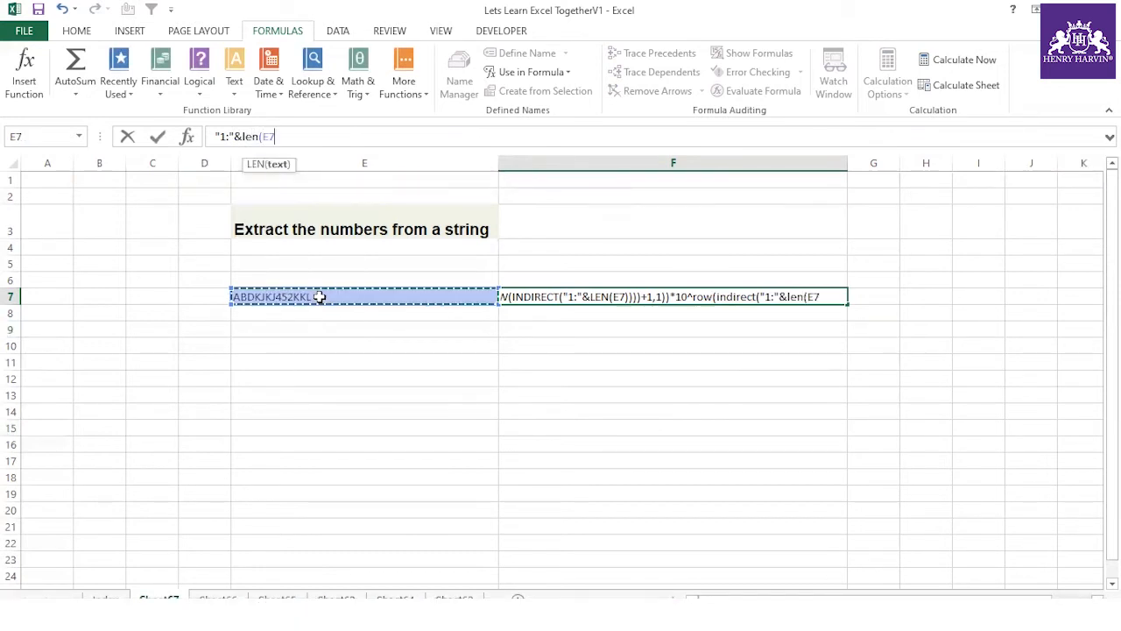
type(")))")
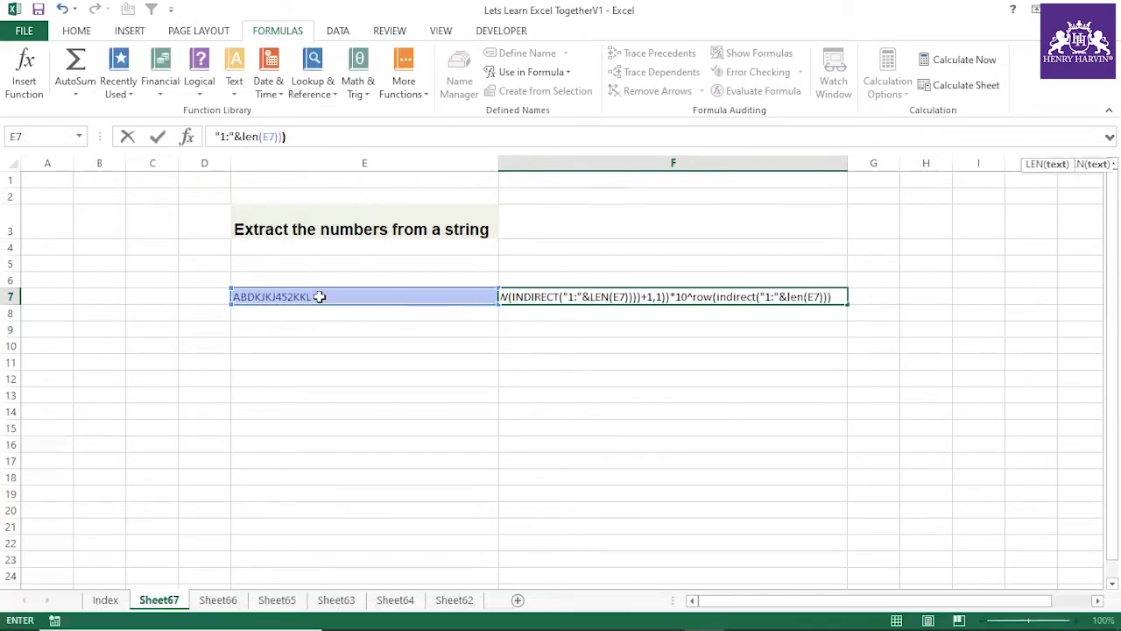
key("Return")
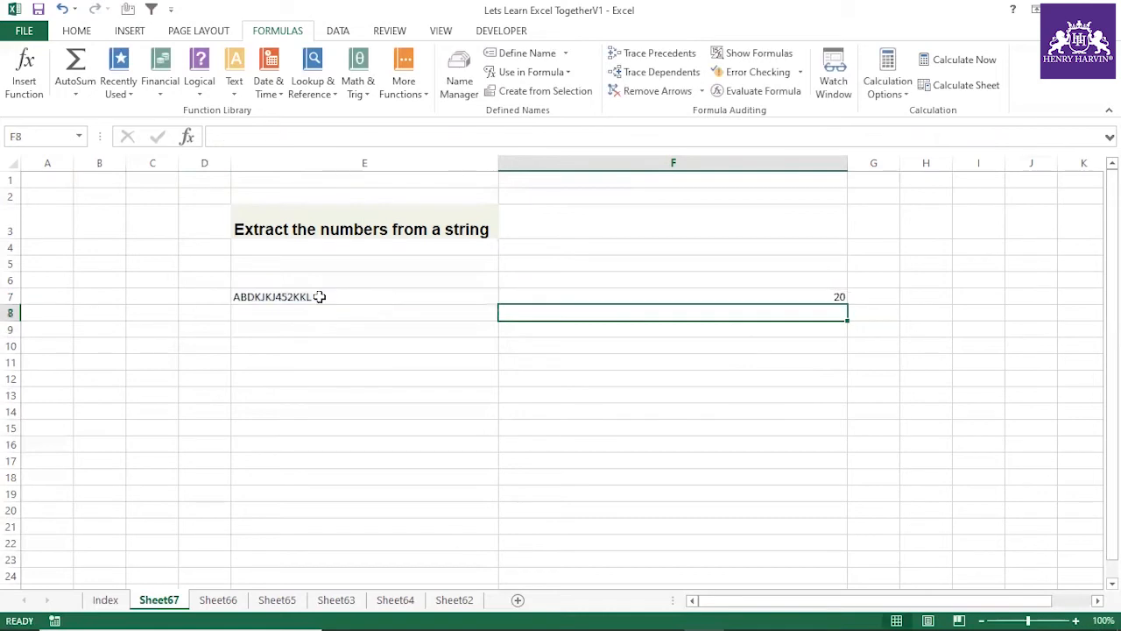
Step: Evaluate the whole formula multiplied by powers of 10 in F7 in place to examine its array, and discard the evaluation
left_click(644, 296)
left_click_drag(221, 136, 1026, 150)
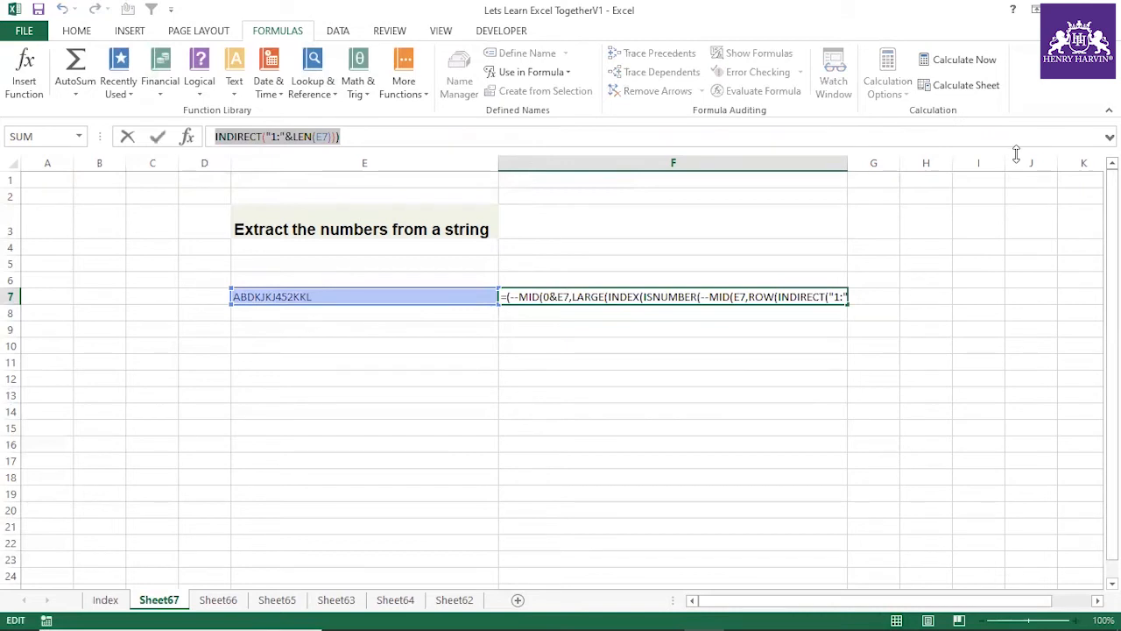
key("Escape")
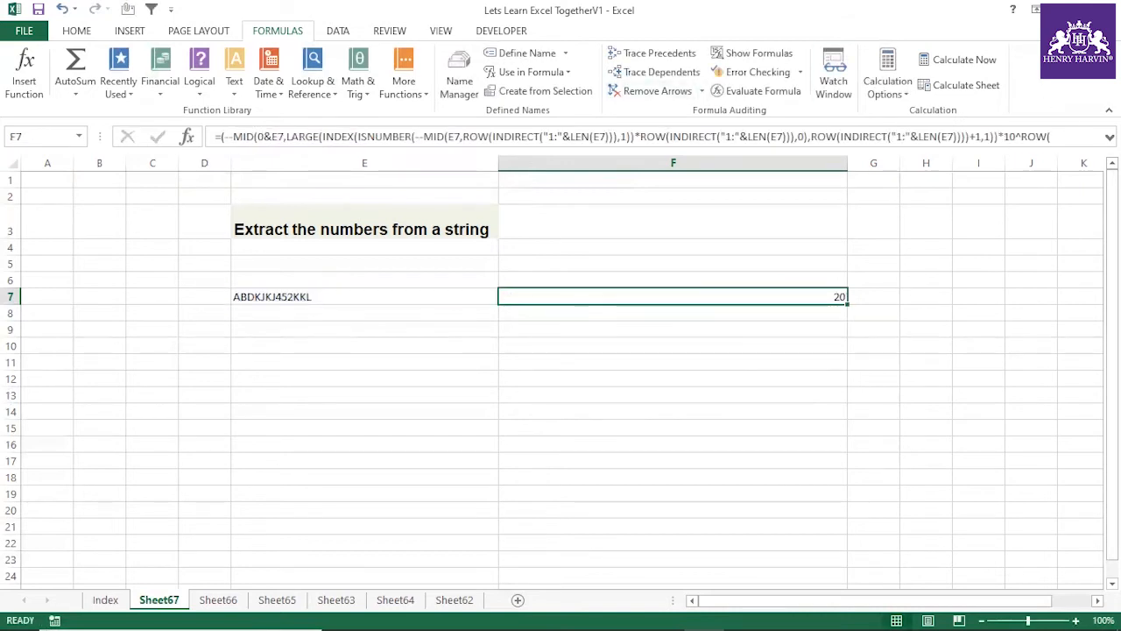
left_click(1109, 137)
left_click_drag(346, 157, 222, 138)
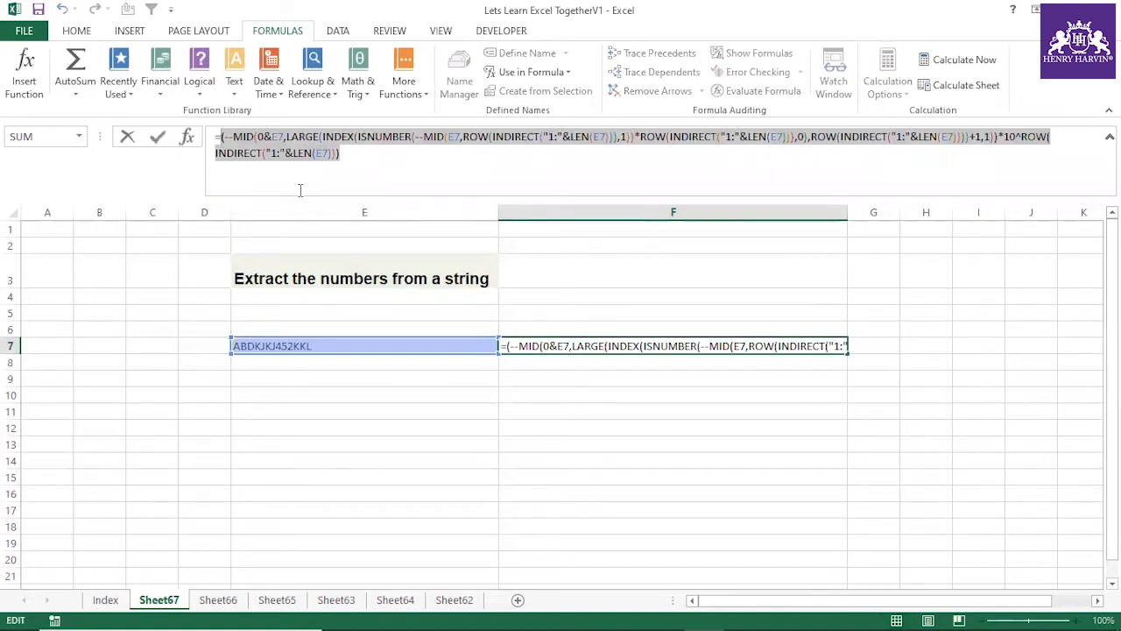
key("F9")
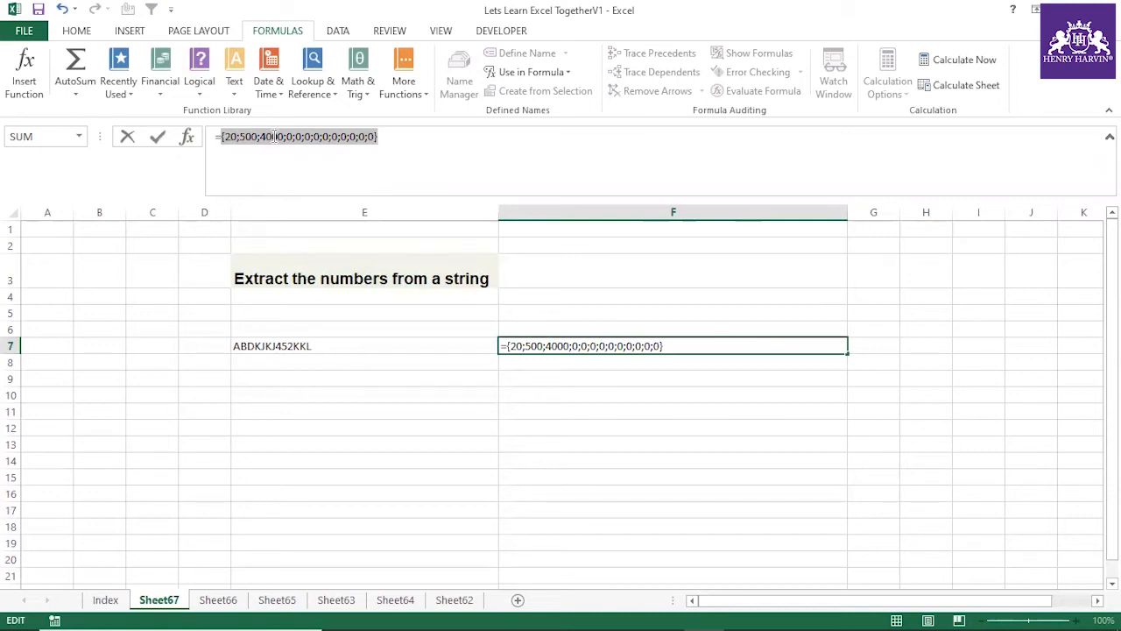
key("Escape")
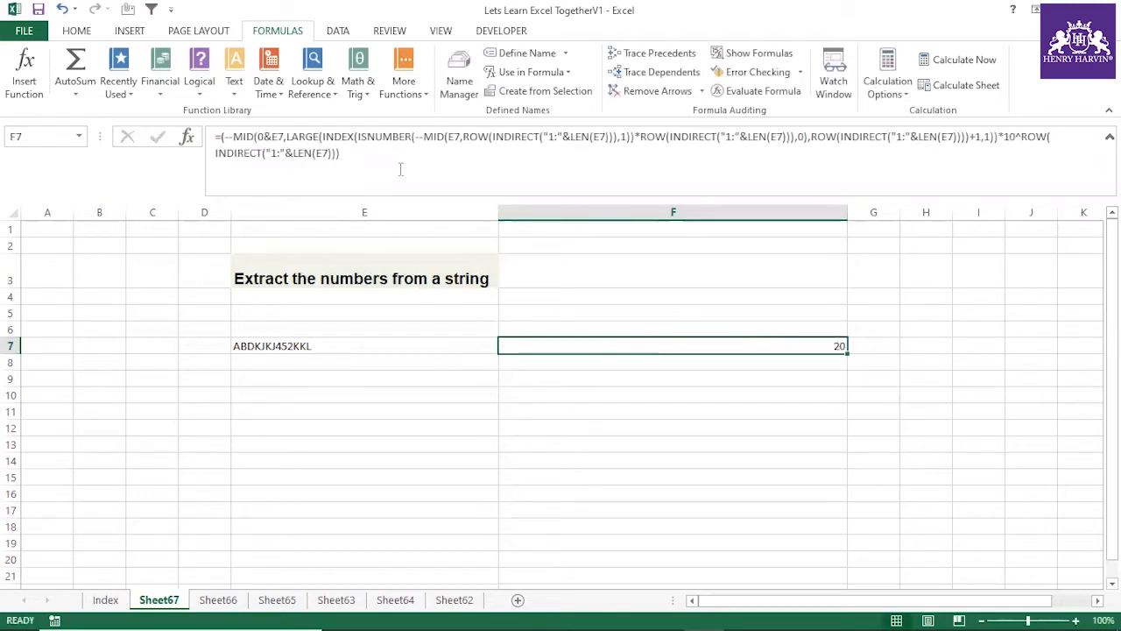
Step: Append /10 to the end of the formula in F7
left_click(385, 156)
type("/1")
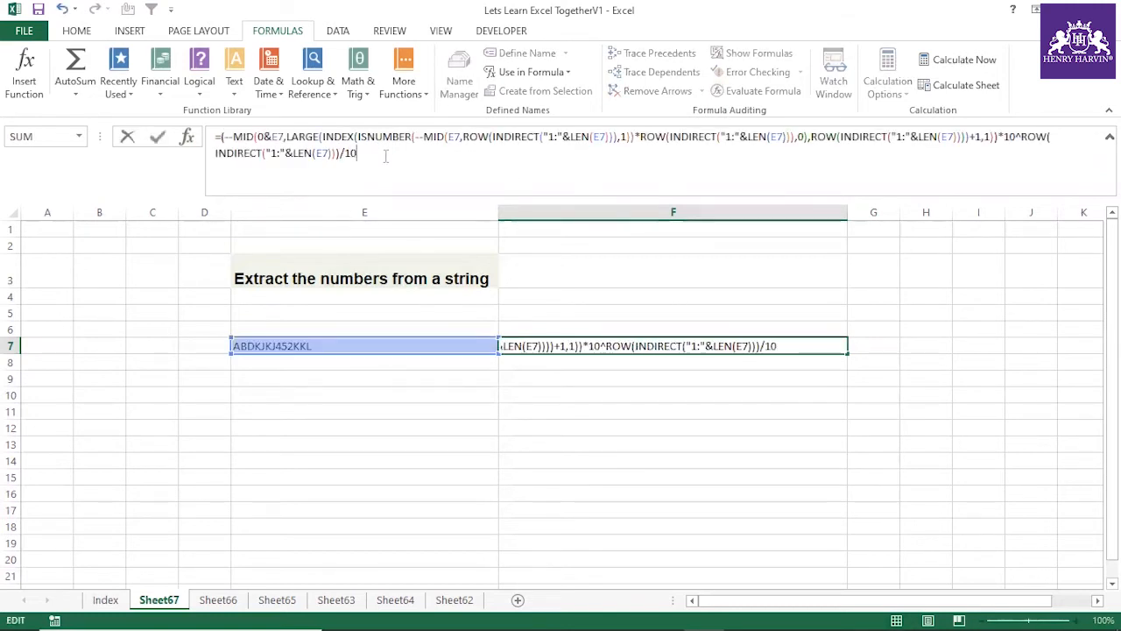
type("0")
key("Return")
Step: Evaluate the formula divided by 10 in F7 in place to examine its array, and discard the evaluation
left_click(827, 343)
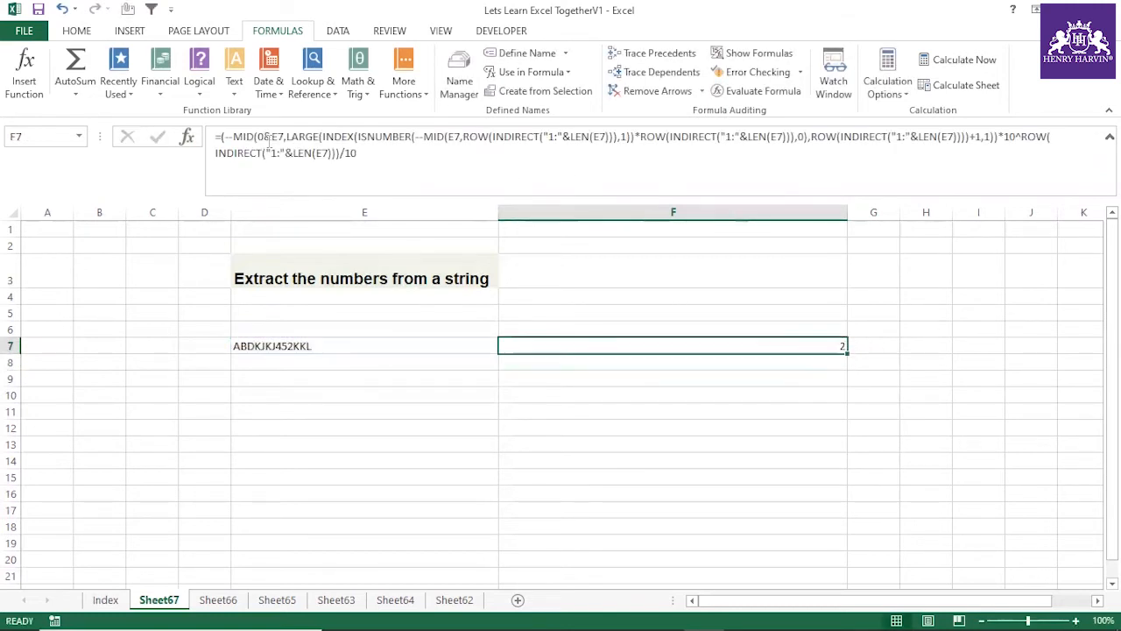
left_click_drag(223, 137, 388, 155)
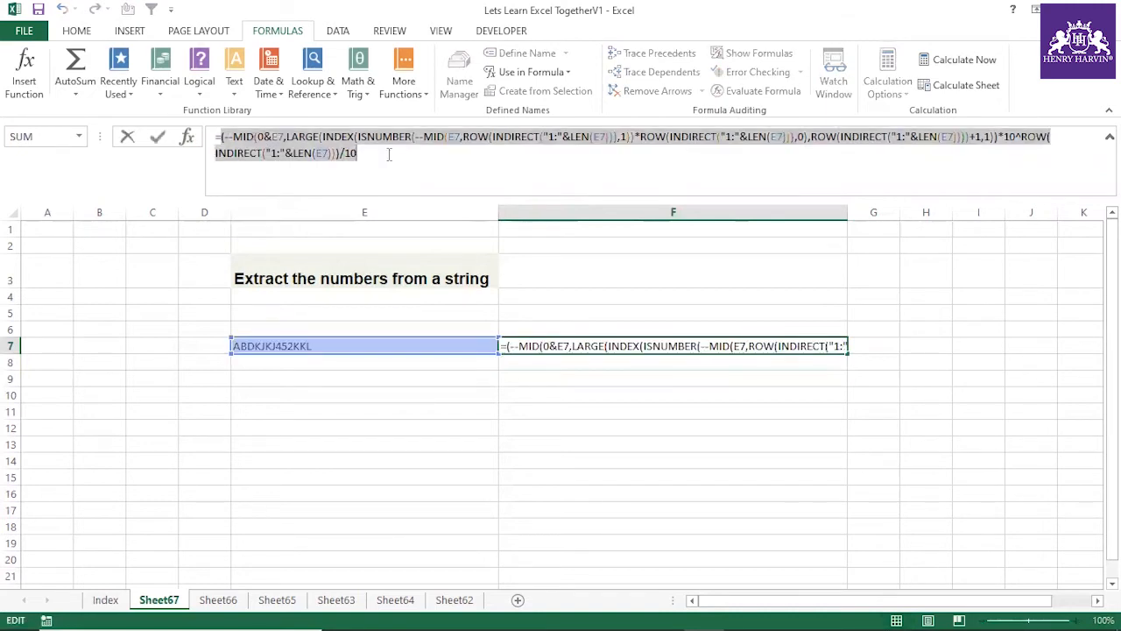
key("F9")
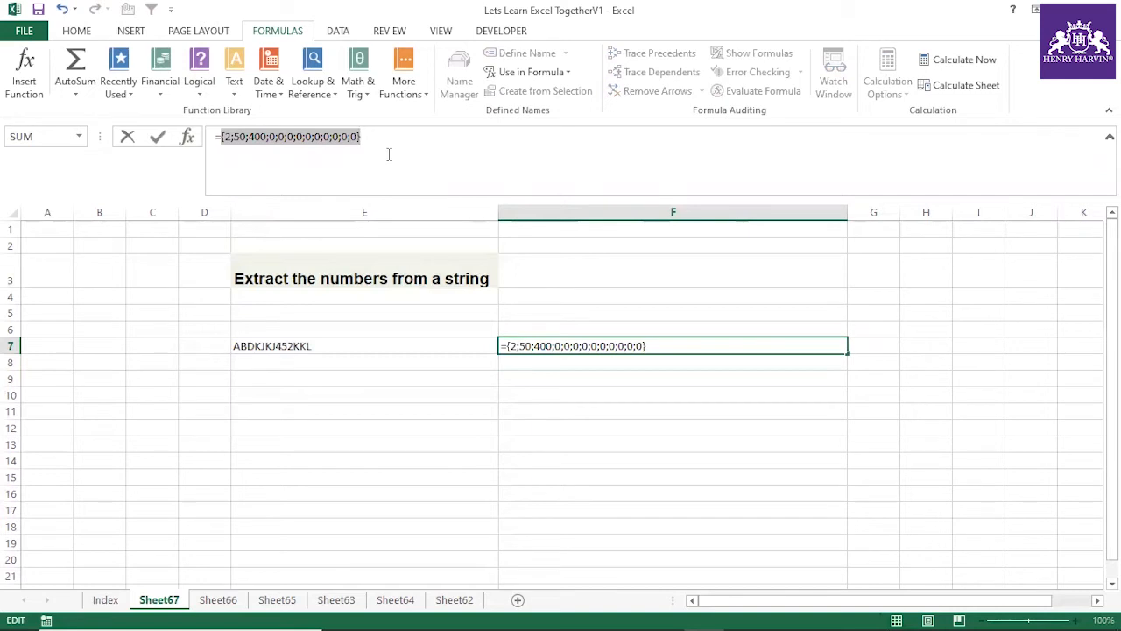
key("Escape")
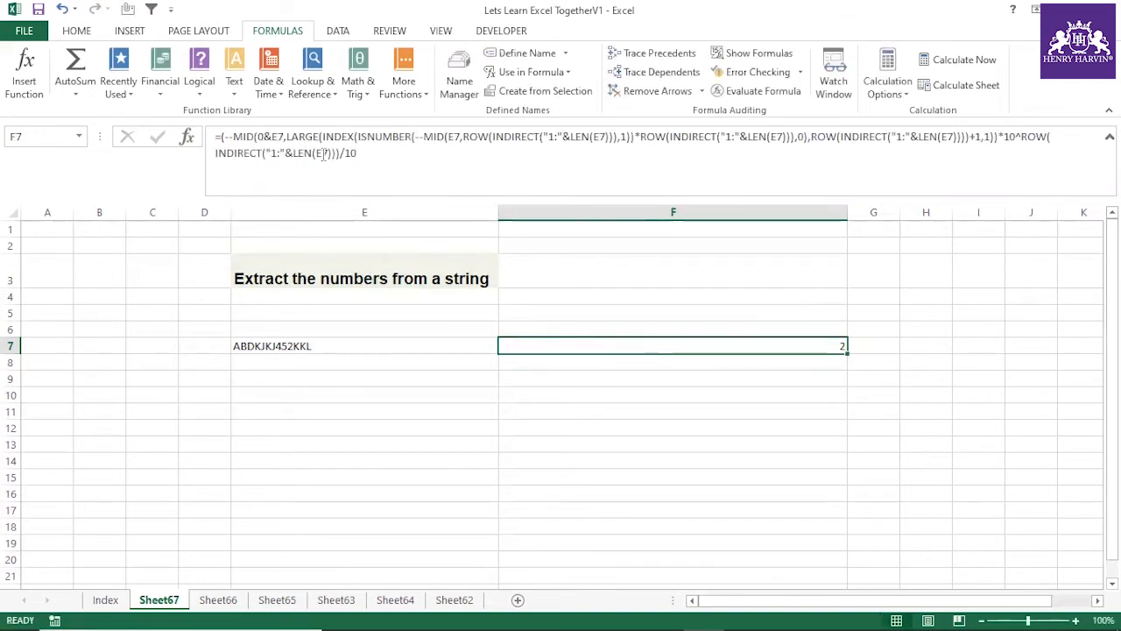
Step: Insert SUMPRODUCT before the opening parenthesis of the formula in F7 and check the result
left_click(219, 137)
type("su")
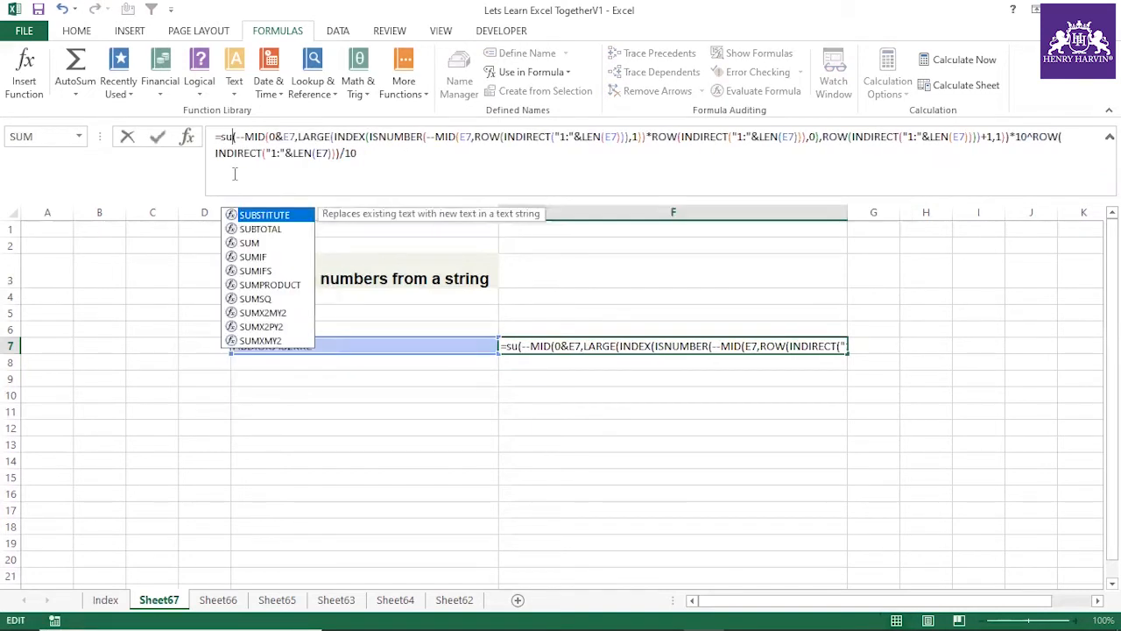
type("m")
double_click(270, 271)
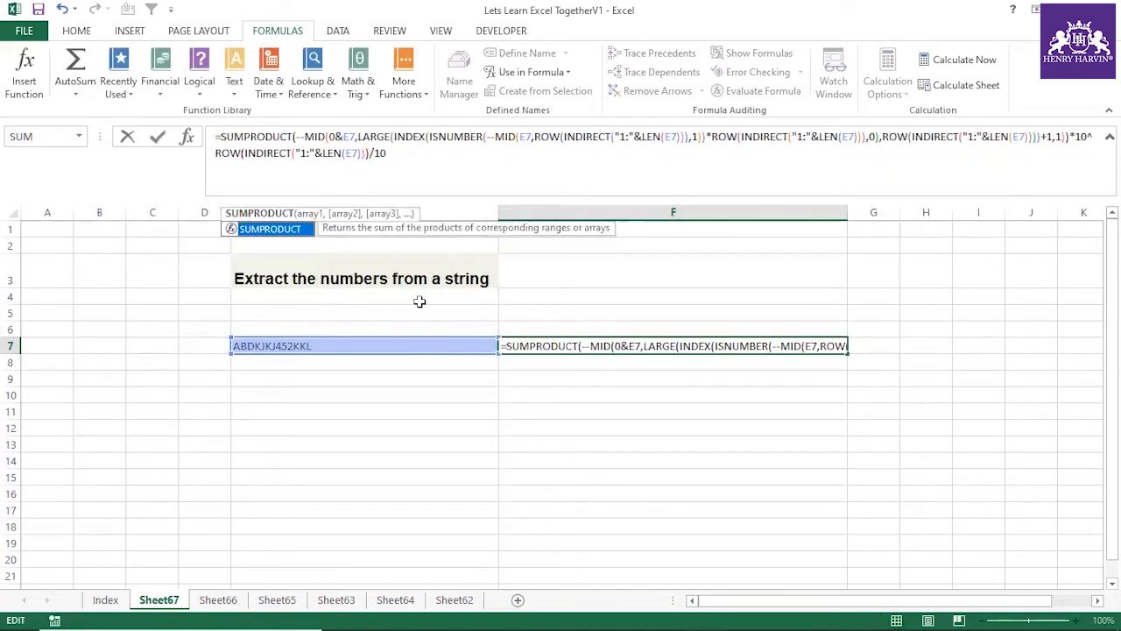
key("Return")
left_click(843, 346)
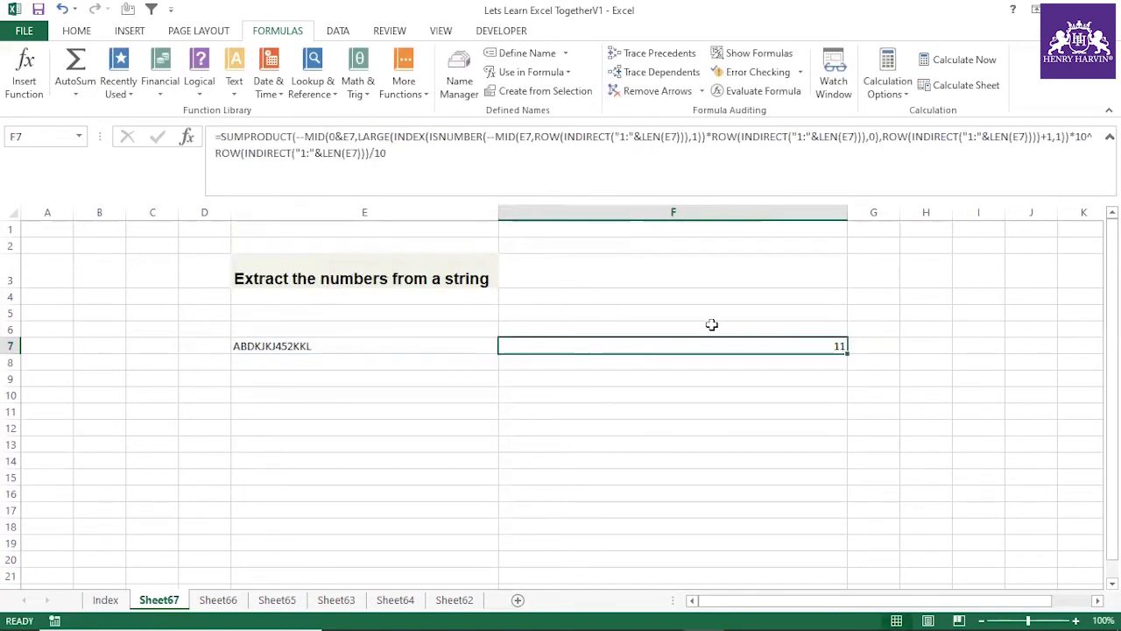
key("XF86MonBrightnessDown")
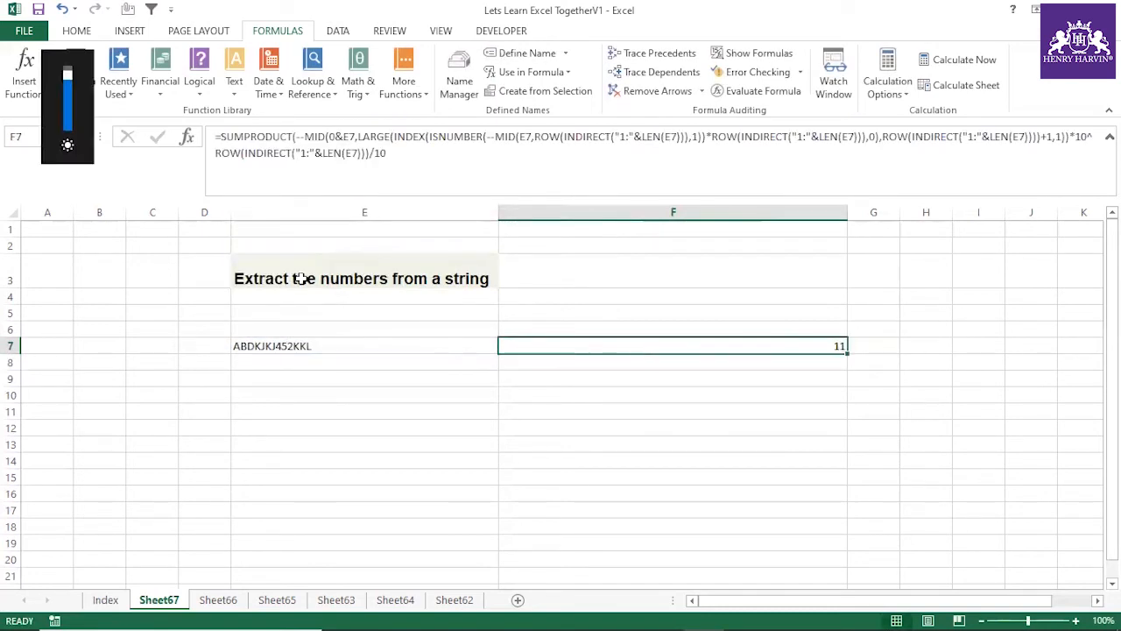
left_click_drag(70, 75, 72, 67)
key("F2")
key("shift+Return")
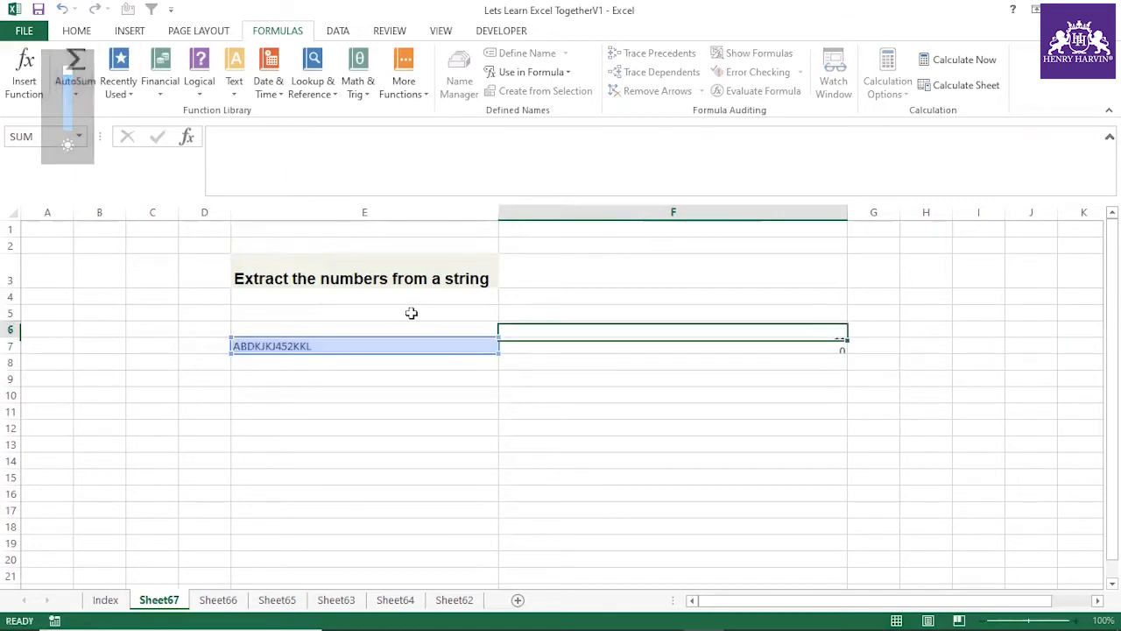
left_click(813, 345)
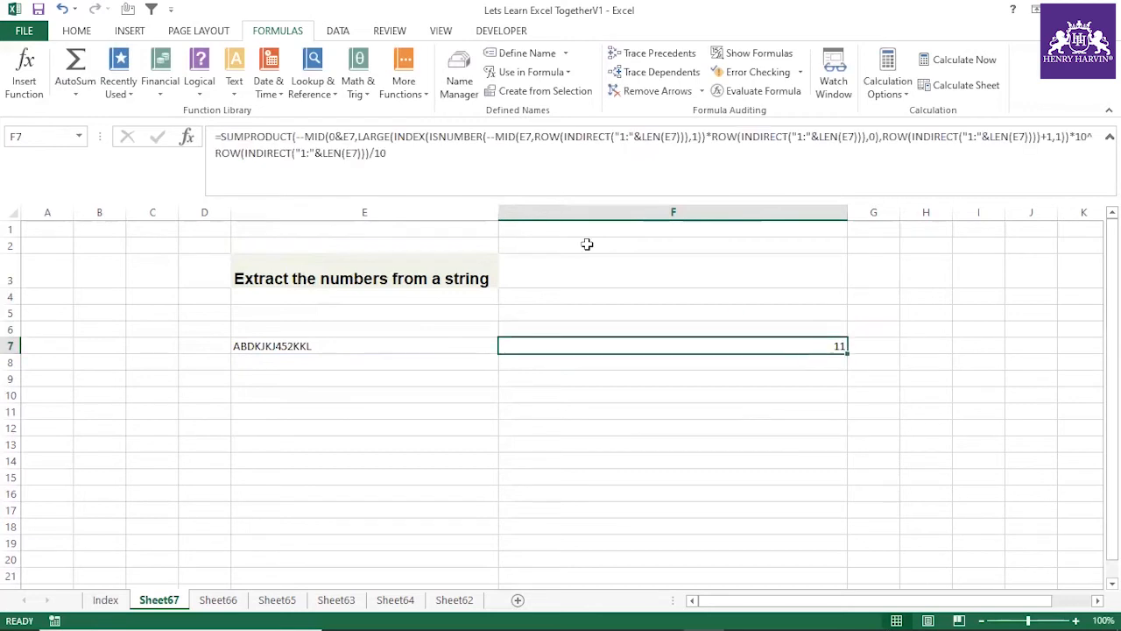
left_click(402, 147)
key("Return")
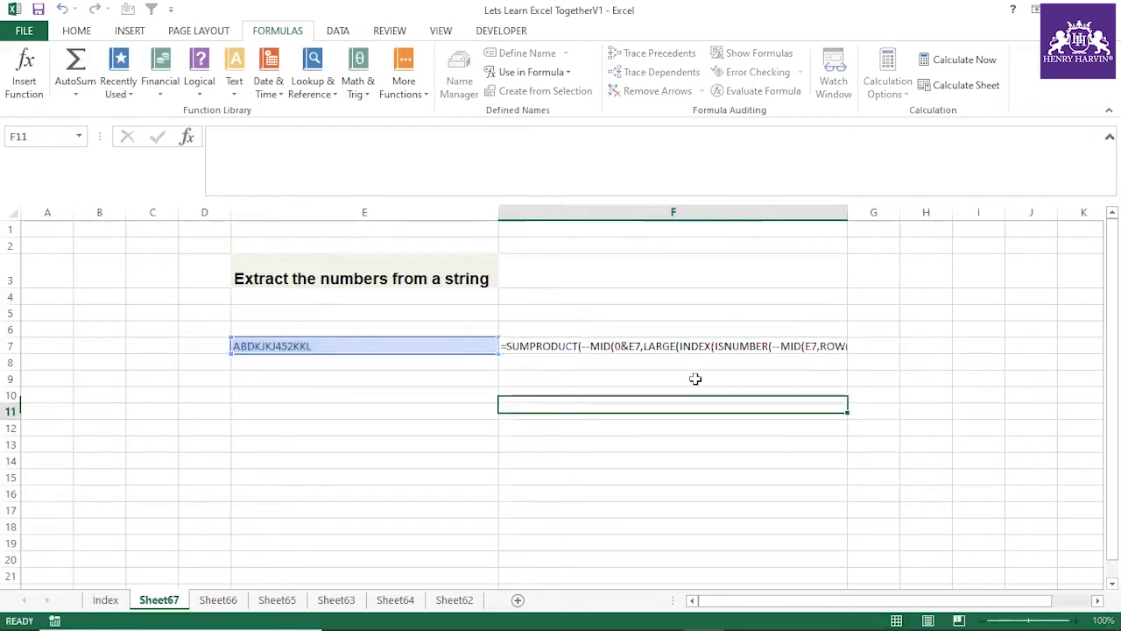
left_click(717, 349)
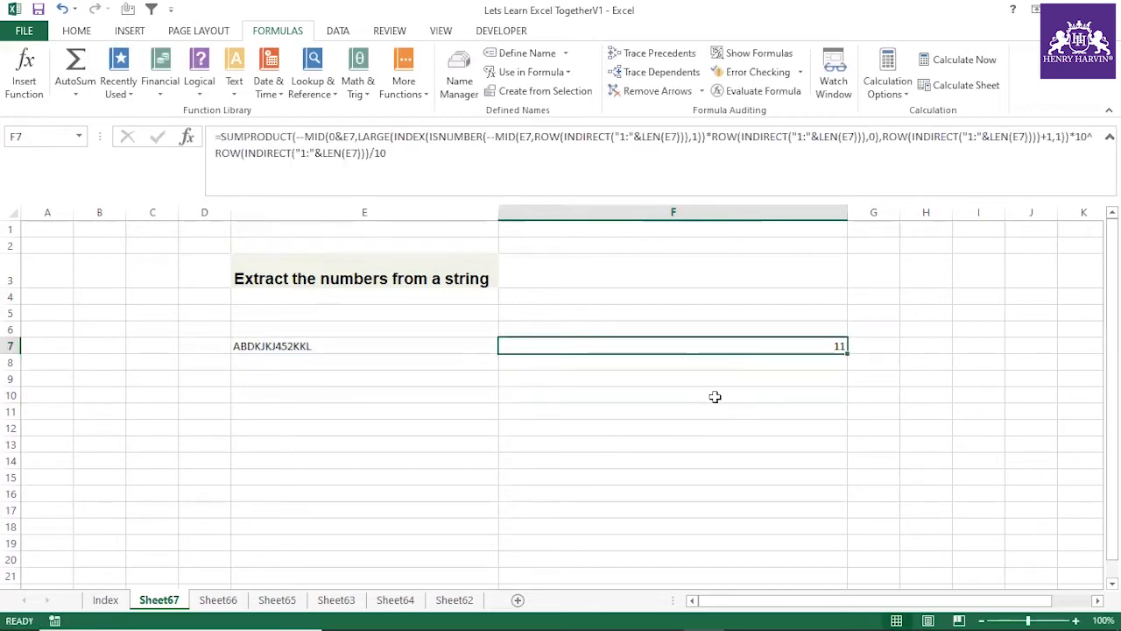
left_click(715, 397)
Step: Remove the trailing /10 division from the SUMPRODUCT formula in cell F7
left_click(748, 349)
left_click(413, 155)
key("BackSpace")
key("BackSpace")
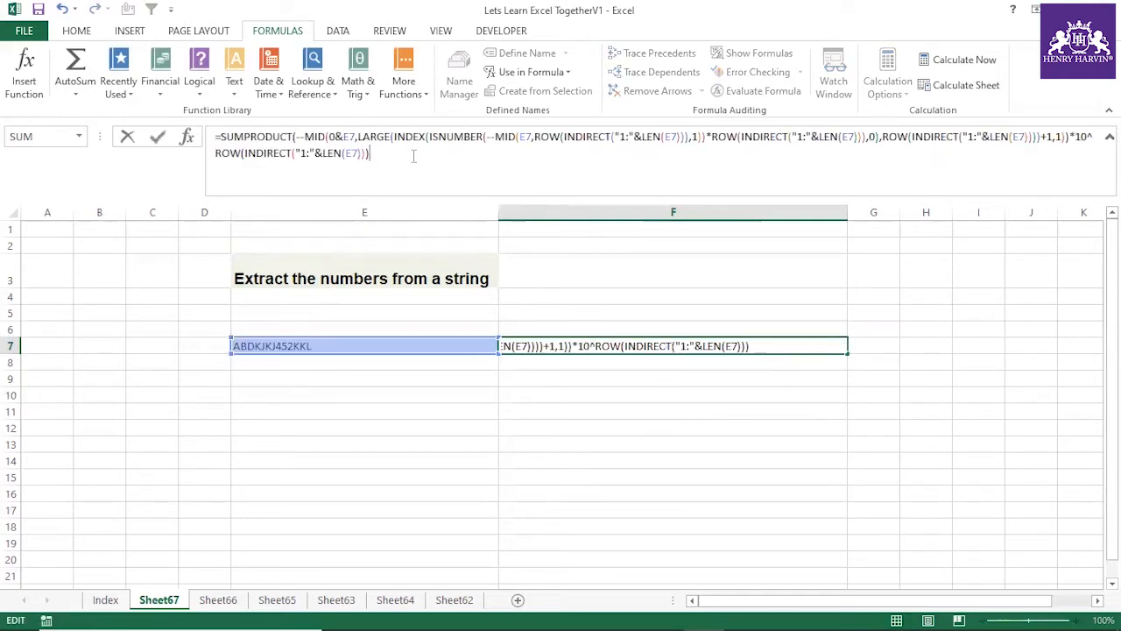
key("Return")
left_click(832, 341)
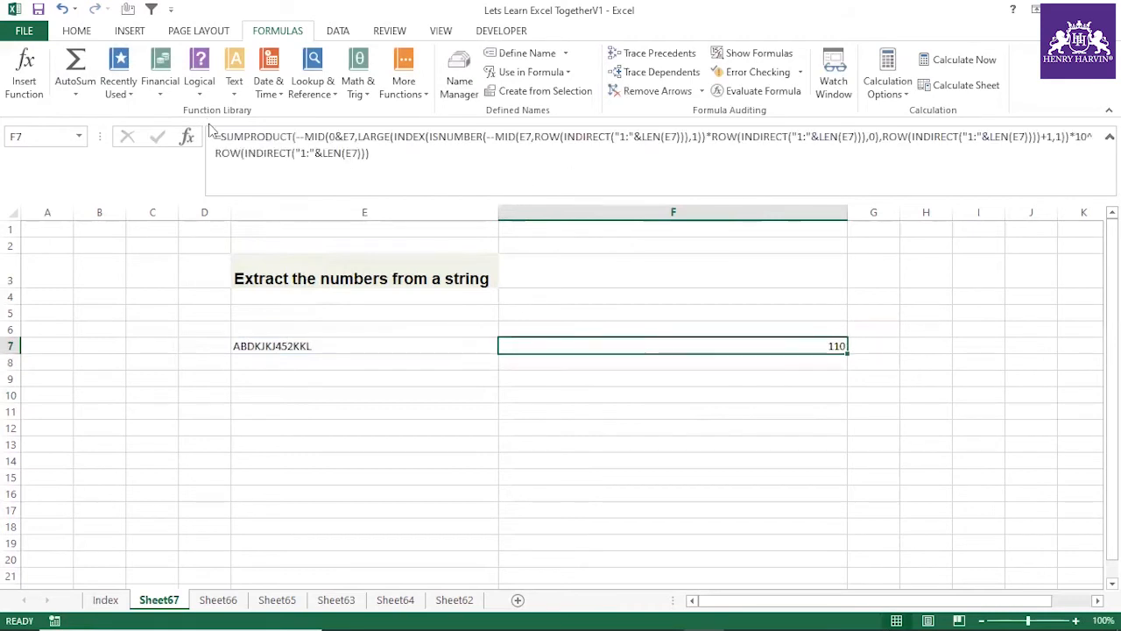
left_click_drag(220, 136, 393, 159)
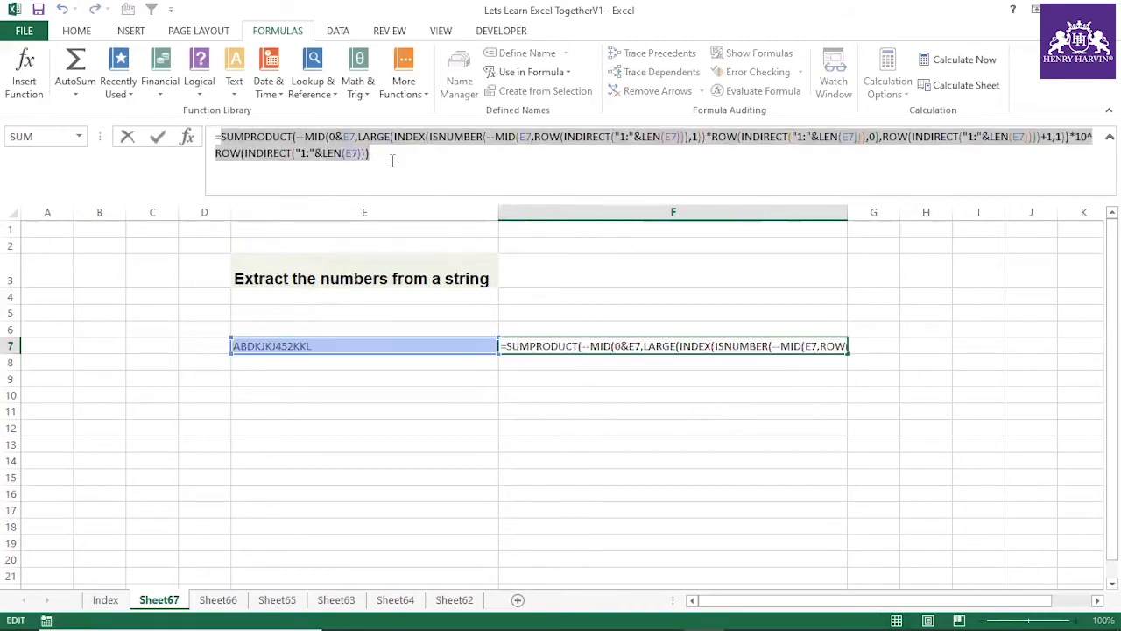
key("Escape")
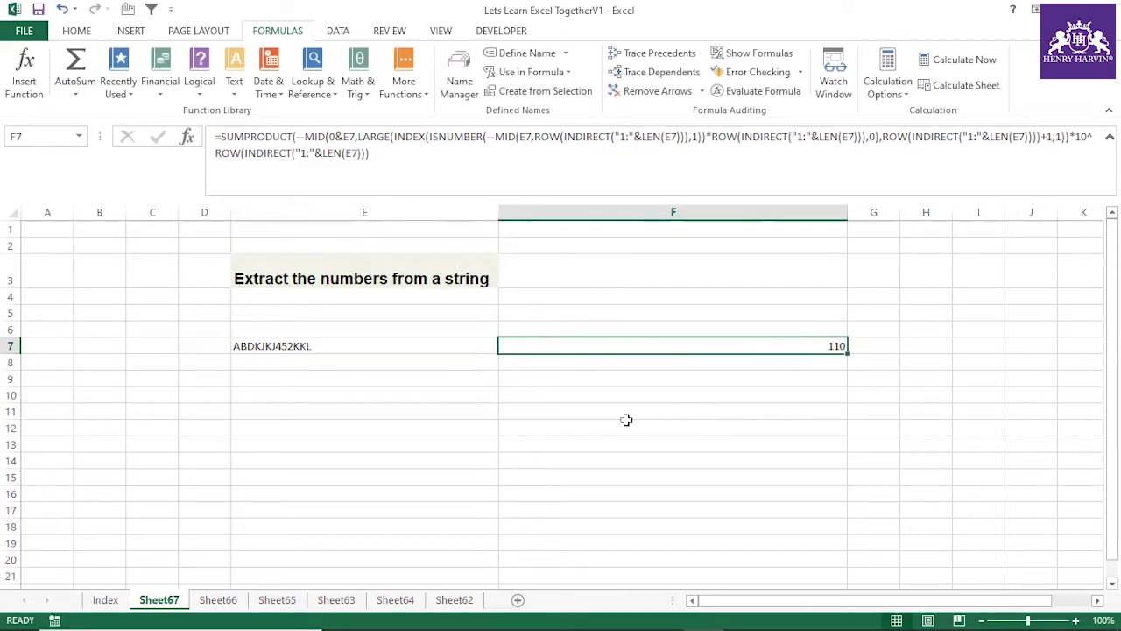
type("z")
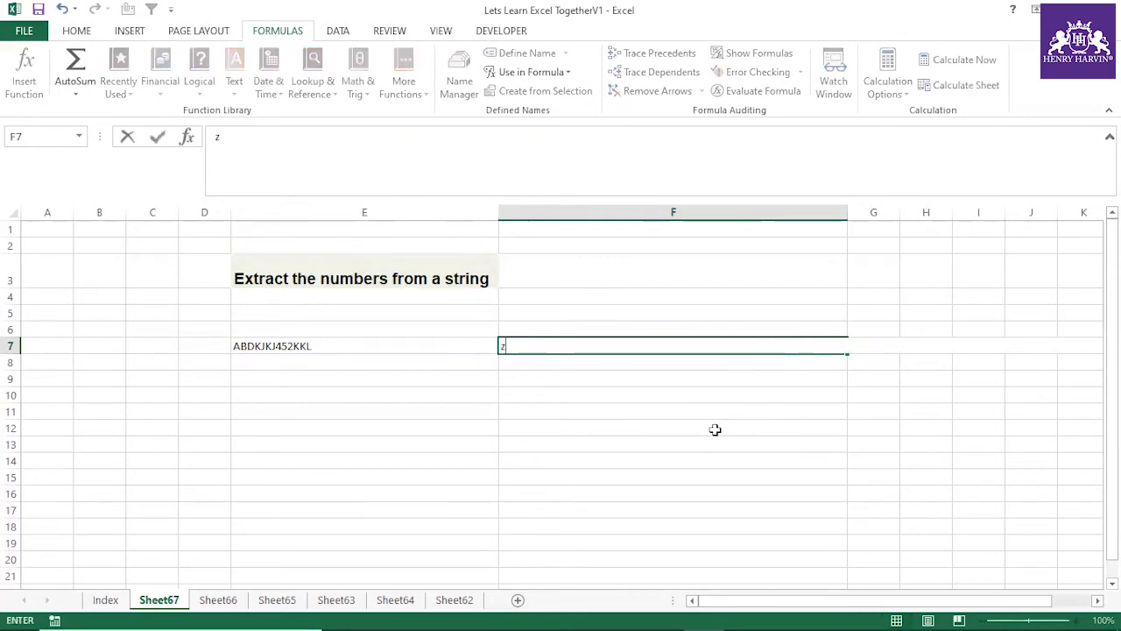
key("Escape")
Step: Undo the last two formula edits in cell F7
left_click(680, 401)
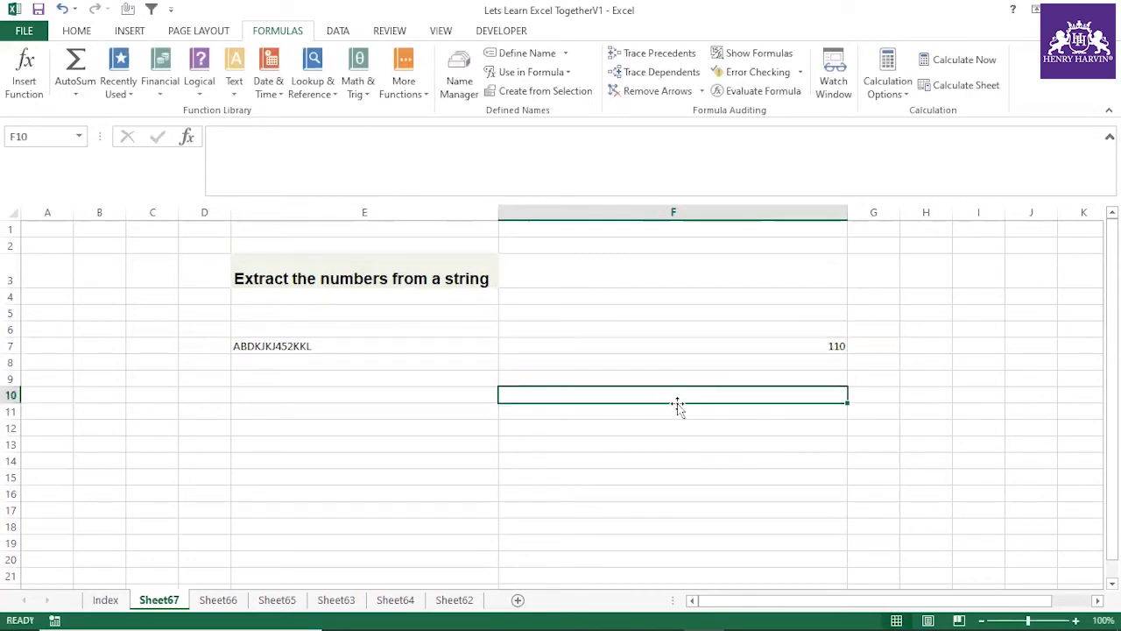
key("ctrl+z")
key("ctrl+z")
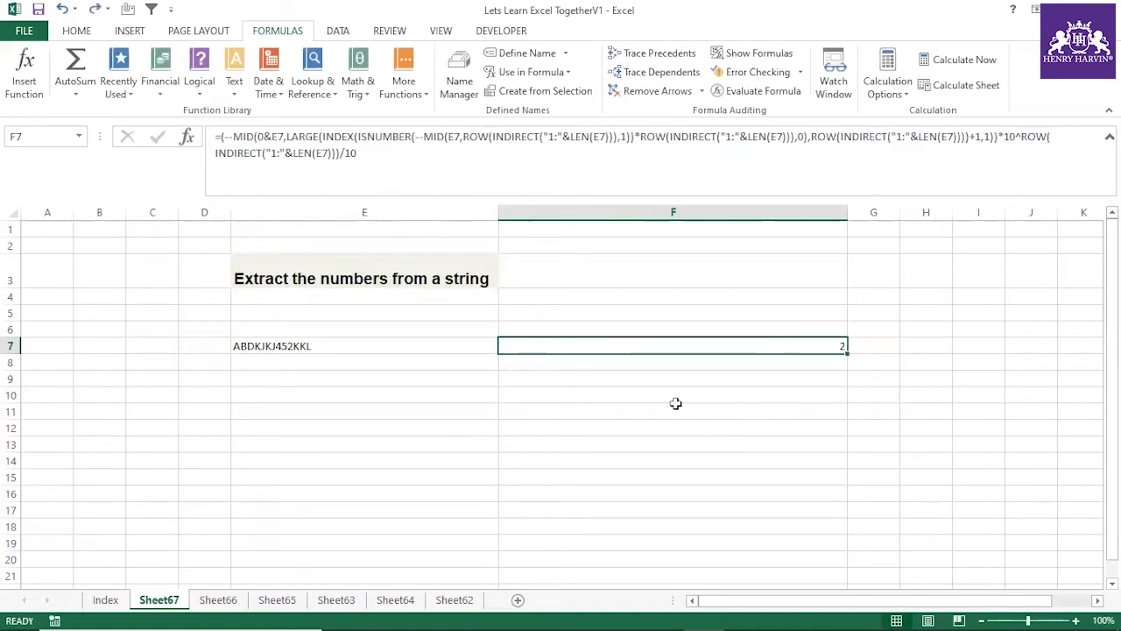
Step: Preview the array produced by the full expression in F7's formula, leaving the edit without saving it
left_click_drag(222, 137, 382, 155)
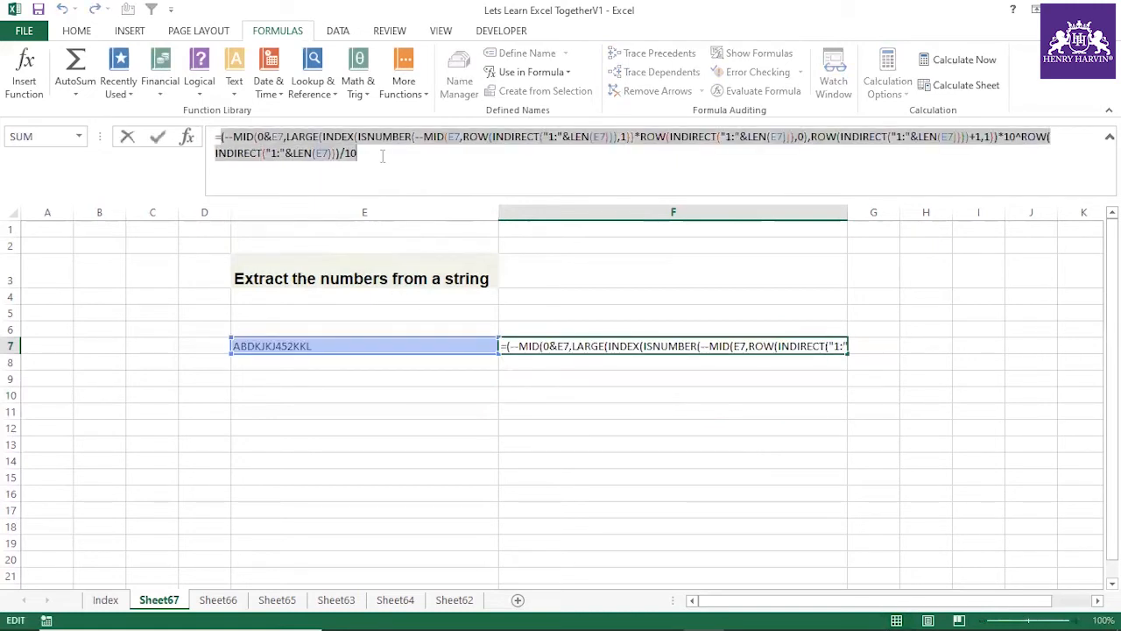
key("F9")
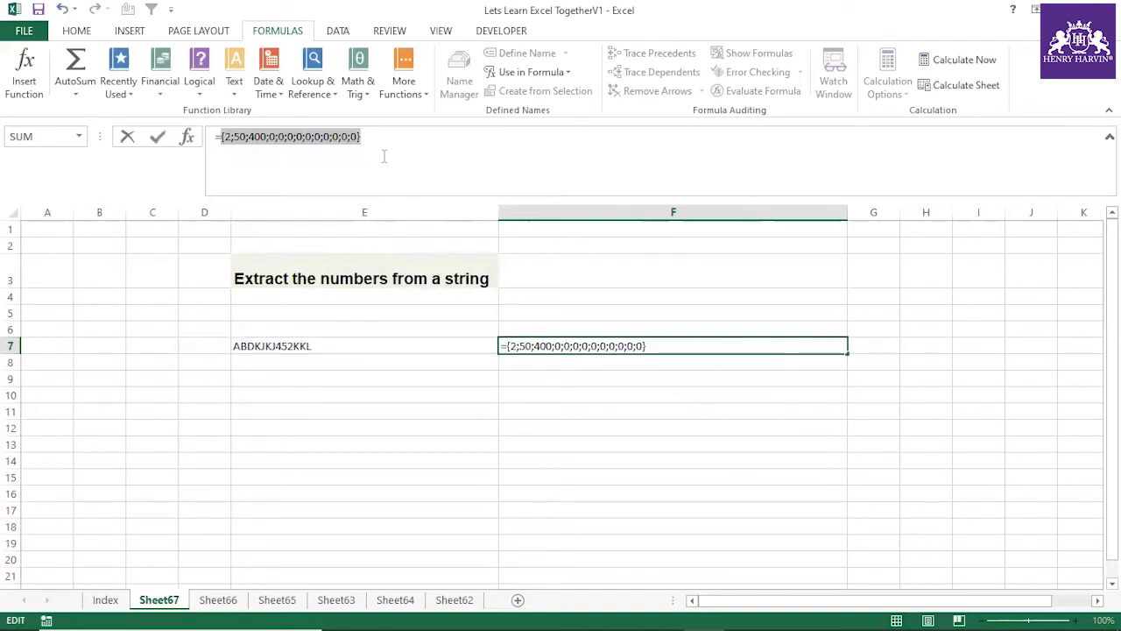
key("Escape")
Step: Insert the SUMPRODUCT function in front of the bracketed MID expression in F7's formula and enter it
left_click(235, 173)
type("Sum")
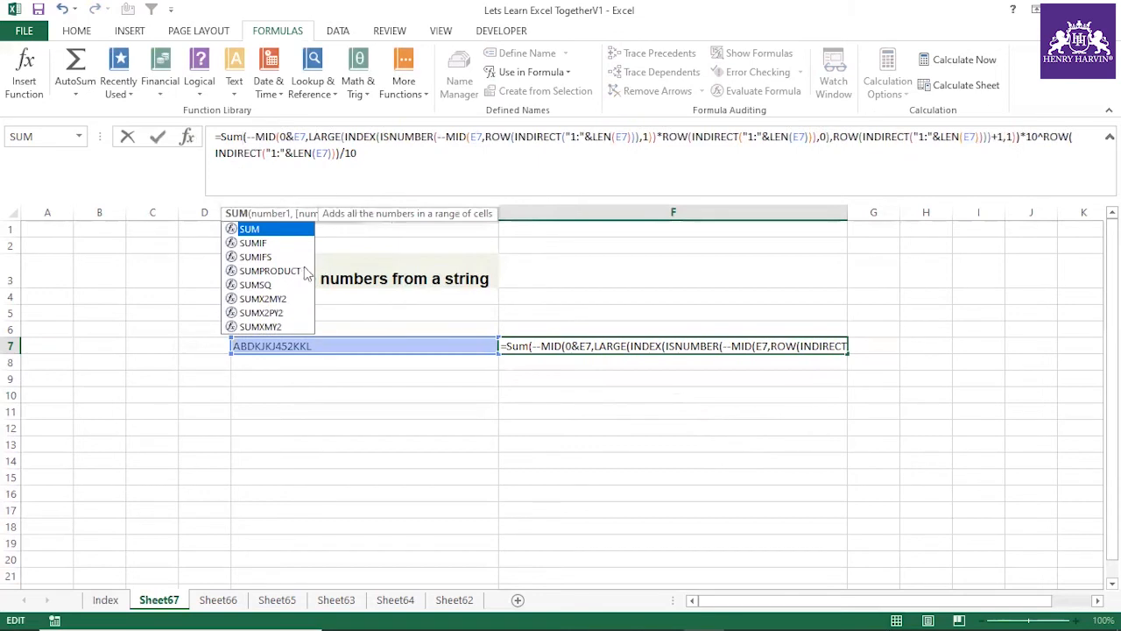
double_click(269, 271)
left_click(410, 156)
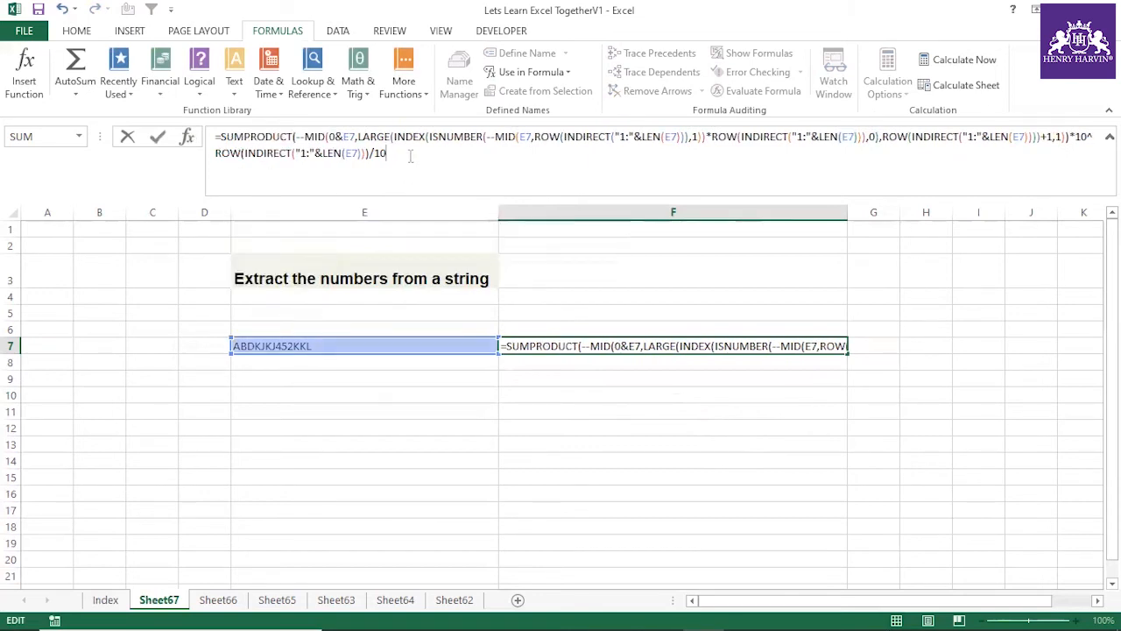
type(")")
key("Return")
left_click(528, 385)
left_click(802, 347)
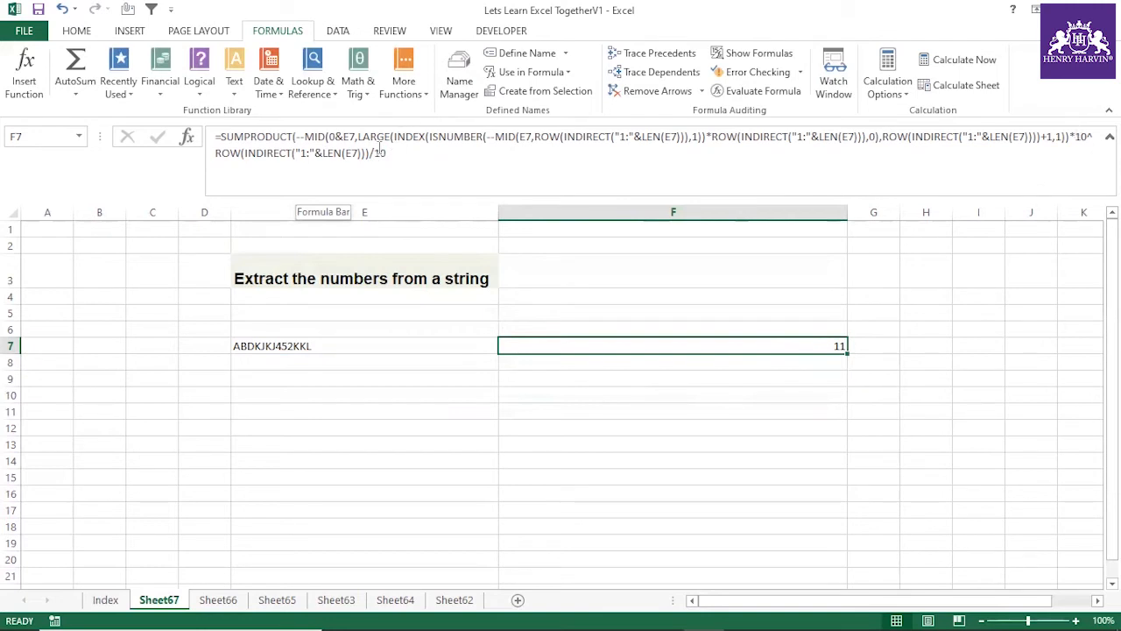
Step: Step through the calculation of F7's SUMPRODUCT formula with Evaluate Formula to examine each intermediate result
left_click(771, 382)
left_click(830, 346)
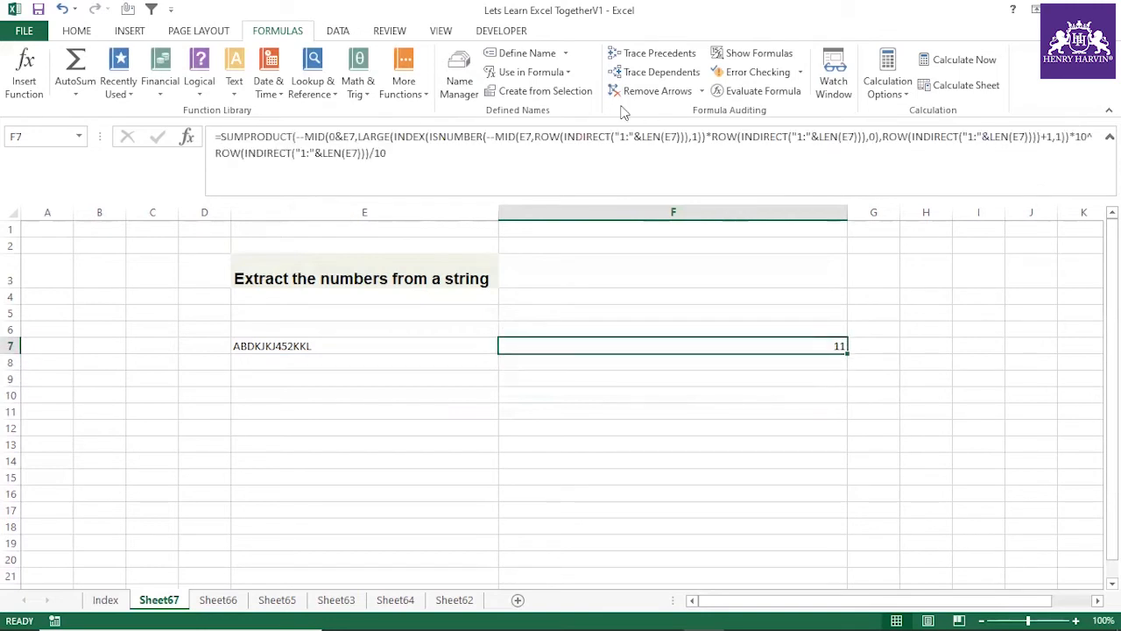
left_click(784, 93)
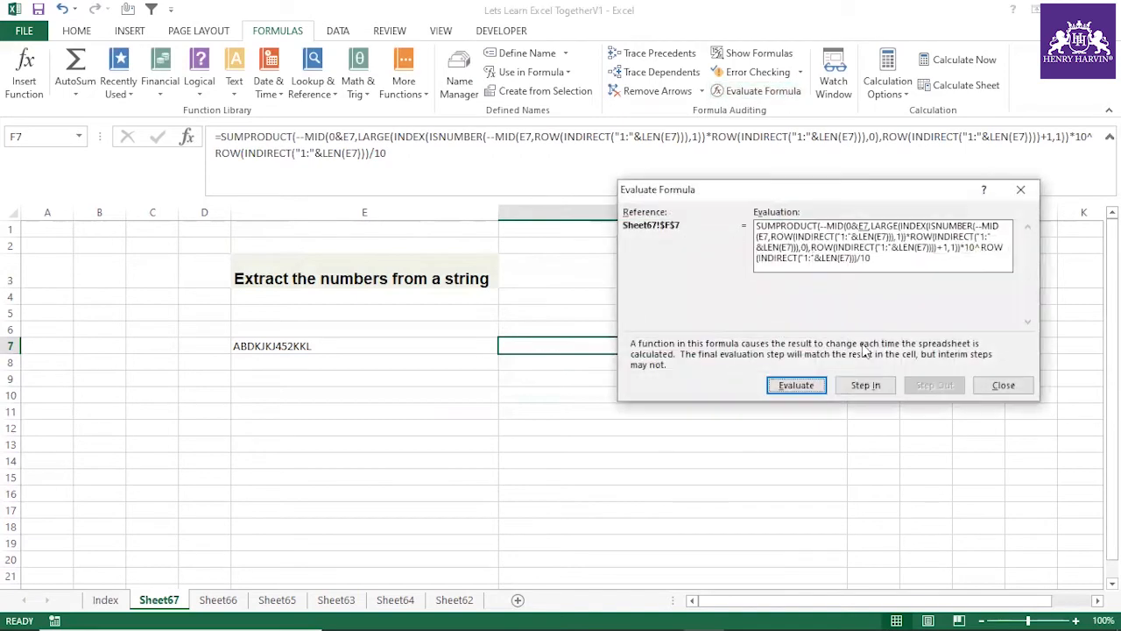
left_click(801, 386)
left_click(803, 388)
left_click(804, 389)
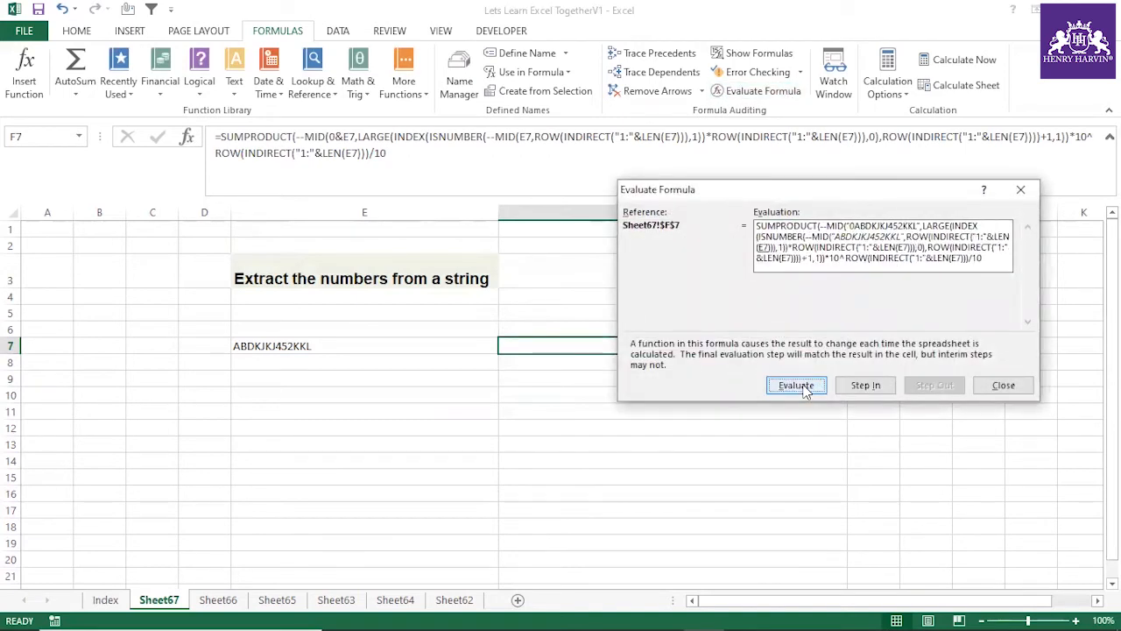
left_click(804, 389)
left_click(802, 391)
left_click(801, 393)
left_click(799, 394)
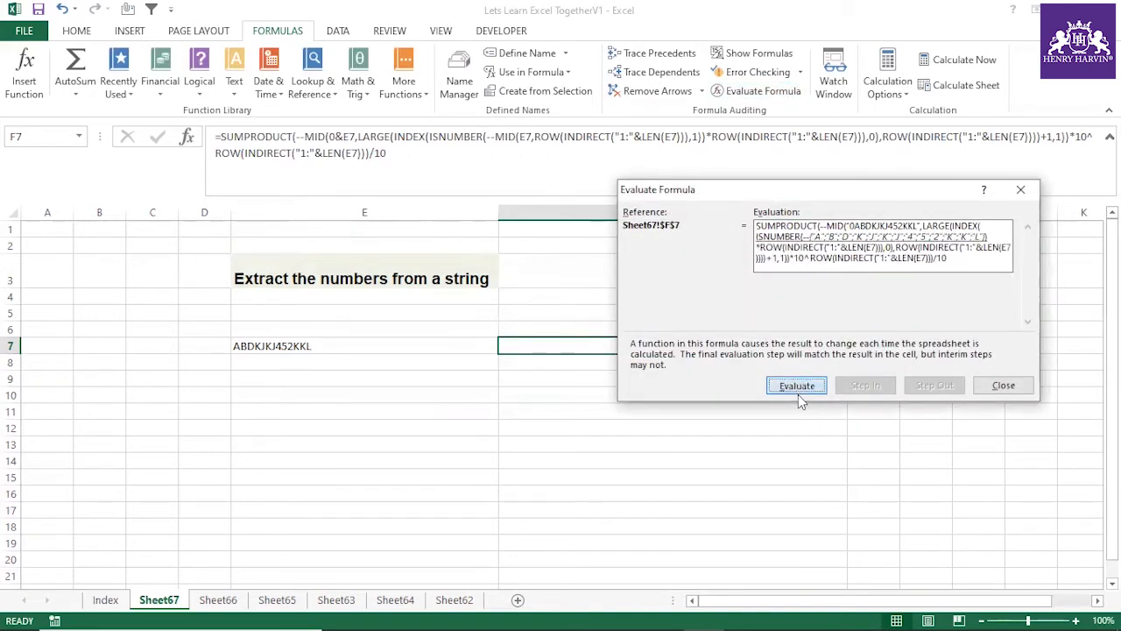
left_click(797, 394)
left_click(798, 394)
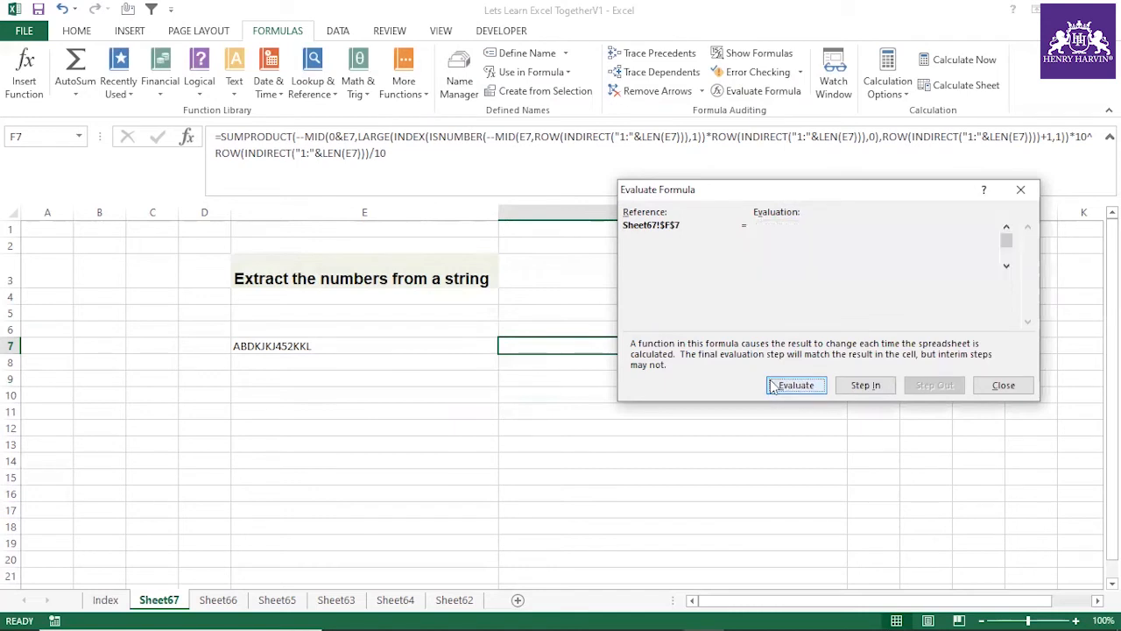
left_click(788, 391)
left_click(786, 390)
left_click(786, 390)
left_click(785, 390)
left_click(785, 390)
left_click(785, 389)
left_click(789, 390)
left_click(797, 390)
left_click(798, 390)
left_click(798, 390)
left_click(800, 391)
left_click(802, 392)
left_click(804, 390)
left_click(804, 390)
left_click(805, 390)
left_click(805, 391)
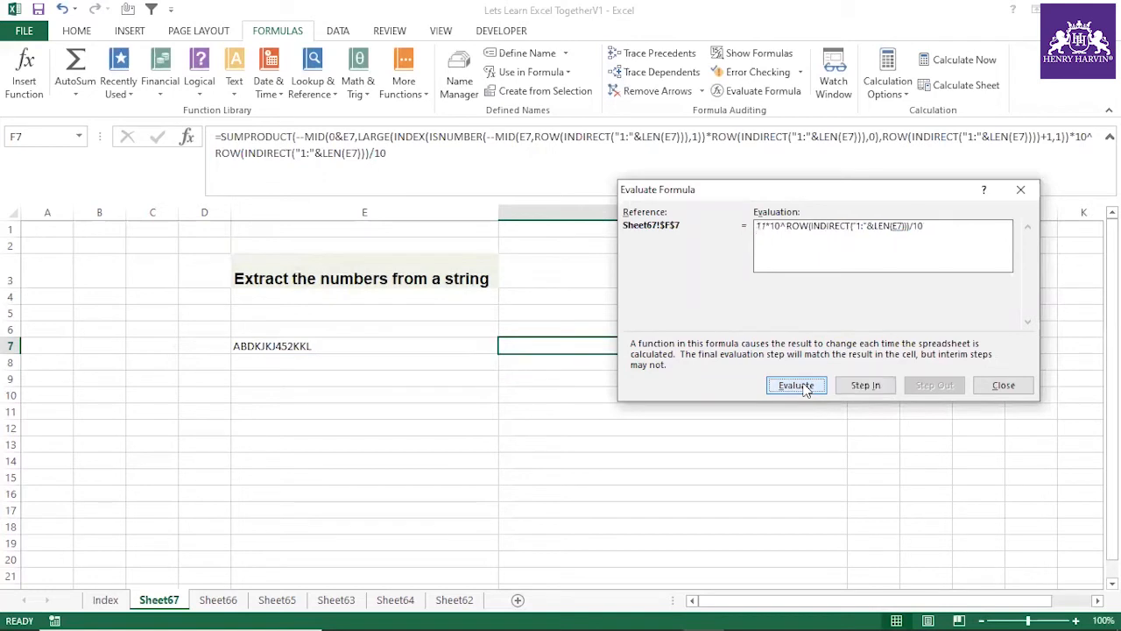
left_click(806, 390)
left_click(806, 391)
left_click(806, 391)
left_click(806, 388)
left_click(808, 389)
left_click(807, 387)
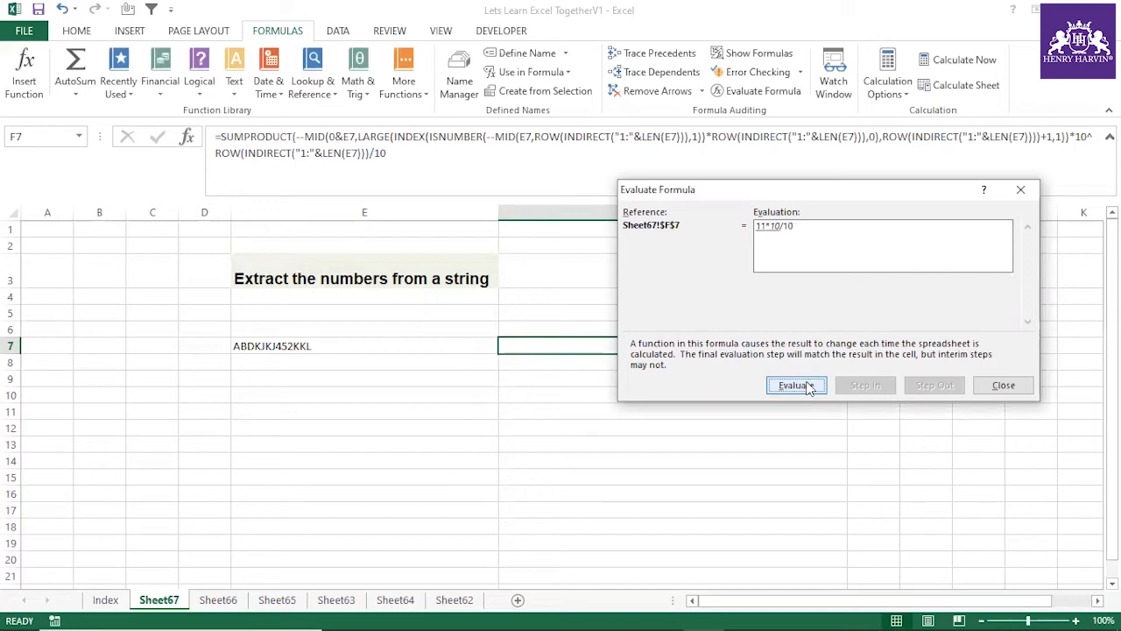
left_click(1007, 387)
Step: Delete the SUMPRODUCT function name from the formula in cell F7, keeping the rest of the expression
left_click(418, 376)
left_click(826, 347)
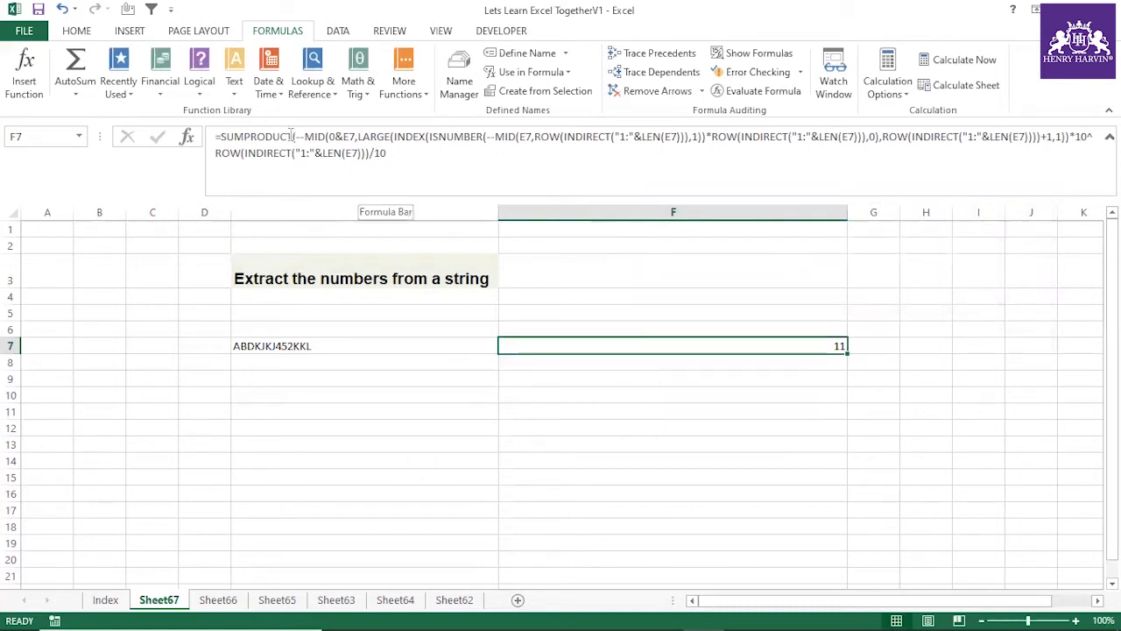
left_click_drag(295, 136, 223, 136)
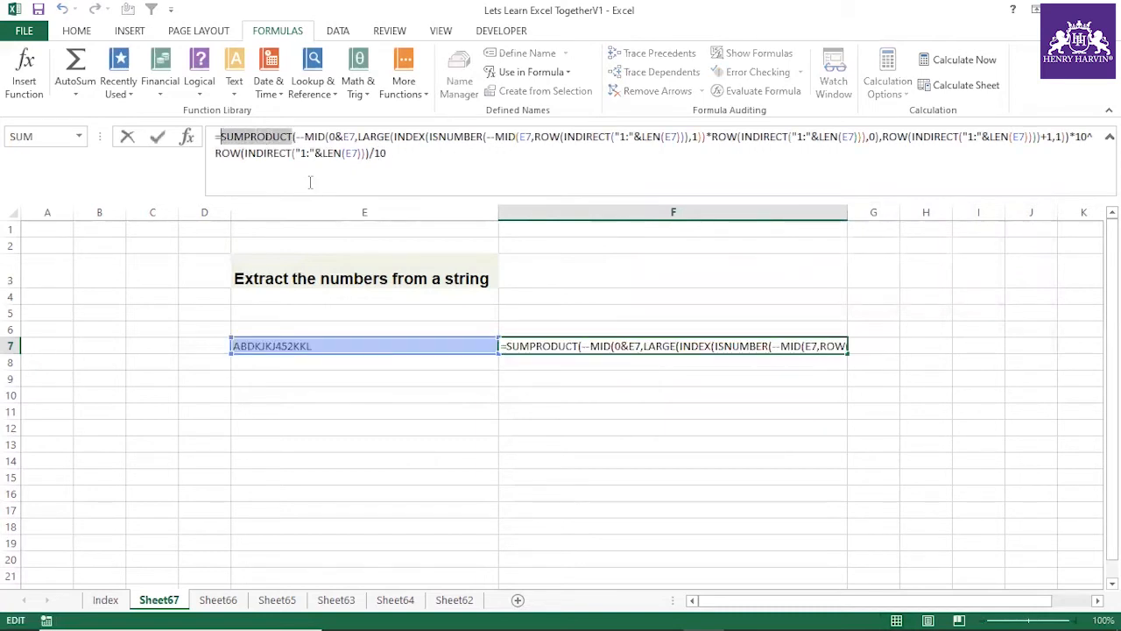
key("Delete")
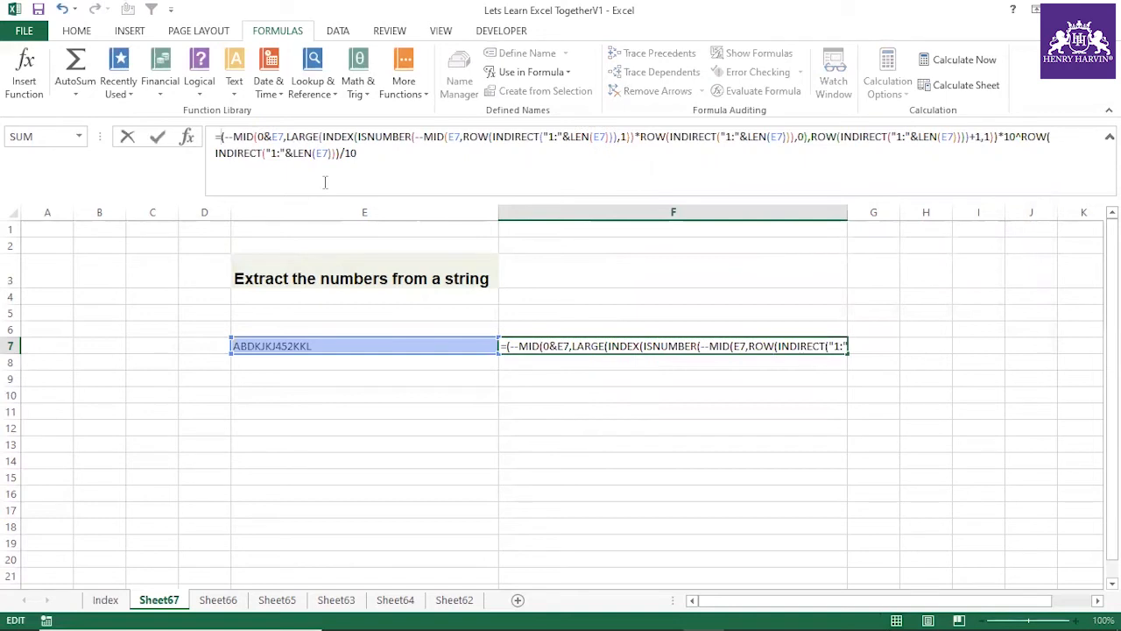
key("Return")
Step: Preview the array returned by F7's expression without SUMPRODUCT, and restore the formula
left_click(730, 349)
left_click_drag(220, 138, 408, 164)
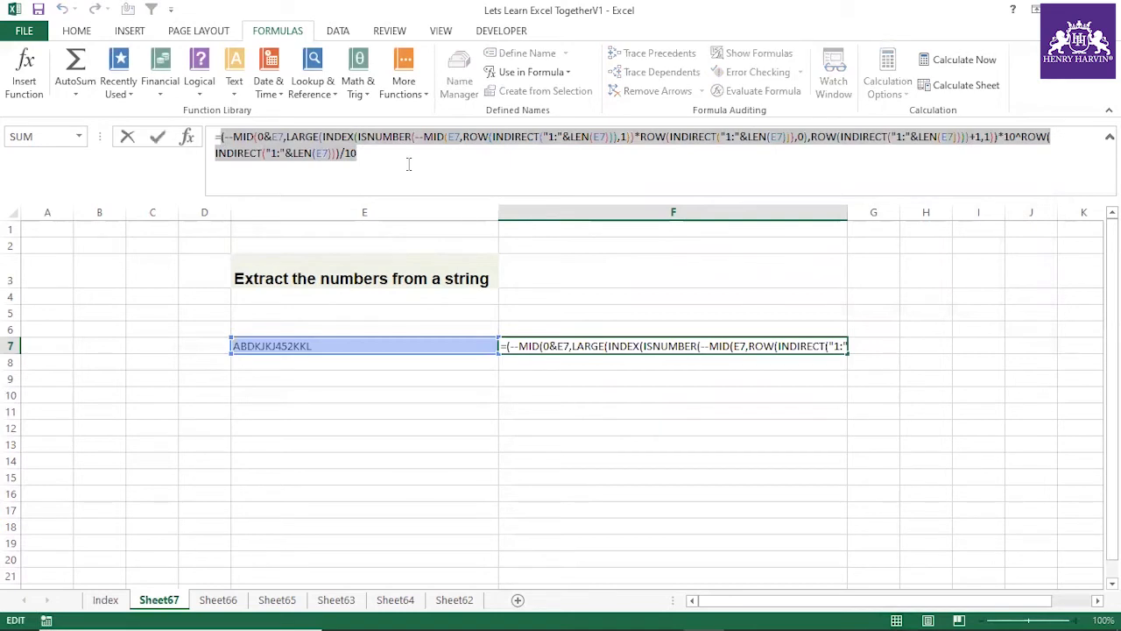
key("F9")
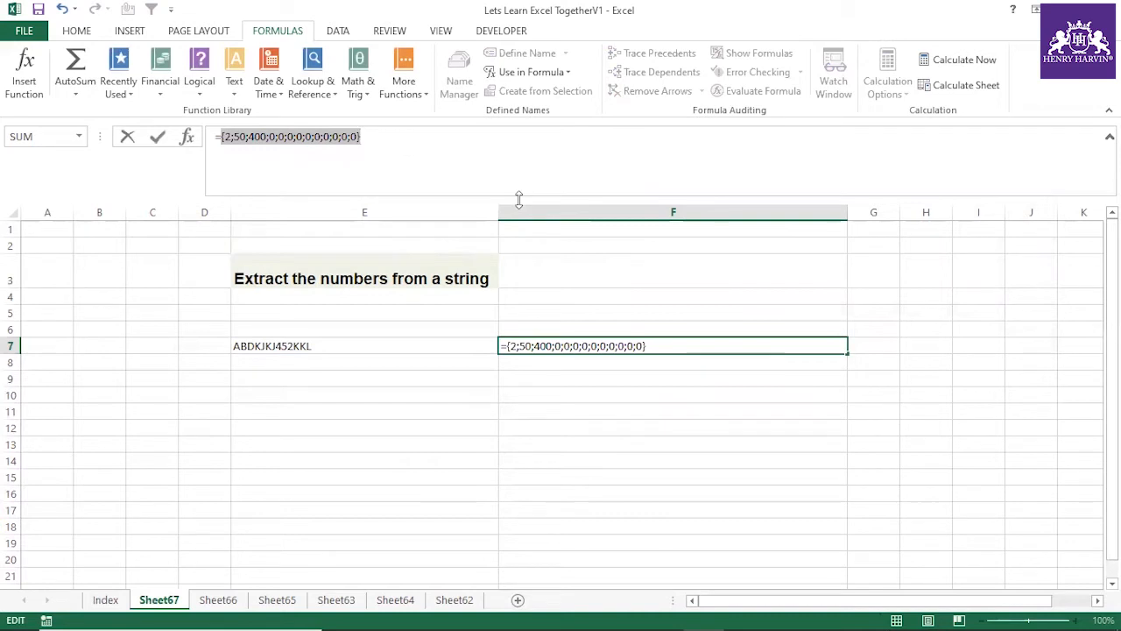
key("ctrl+z")
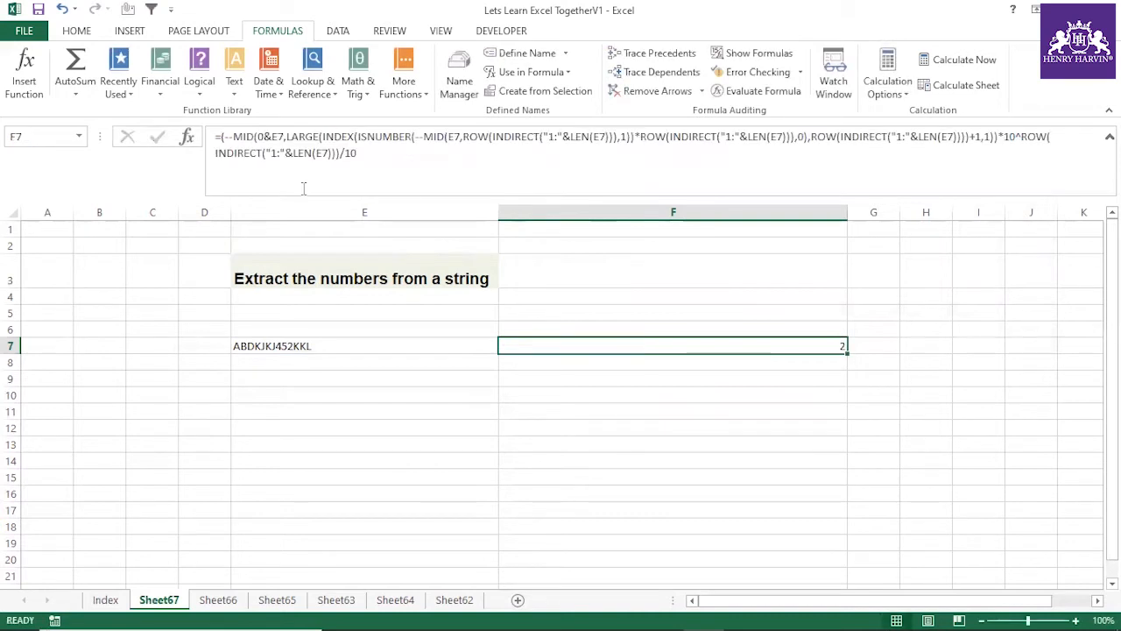
Step: Enclose F7's entire expression, including the /10 division, in an extra pair of parentheses
left_click(220, 139)
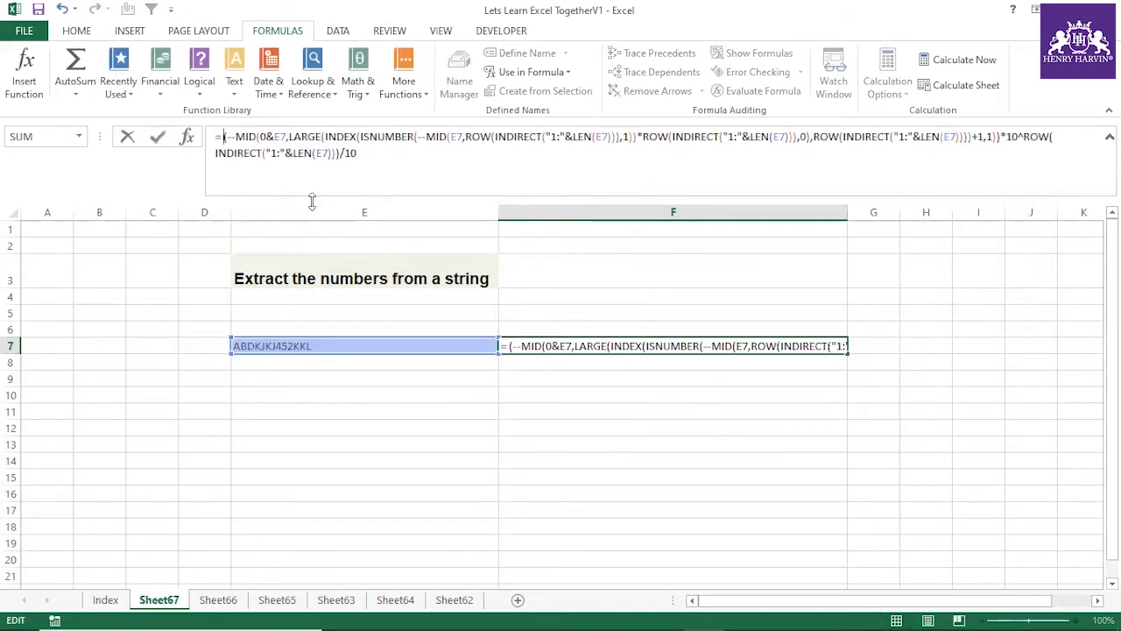
type("(")
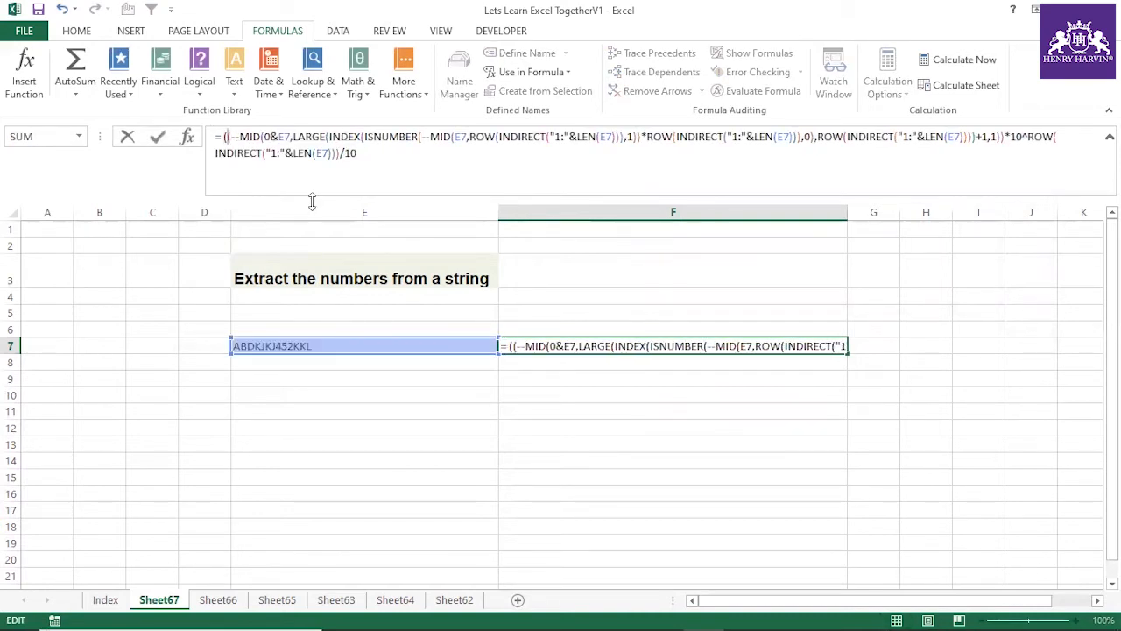
left_click(366, 154)
type(")")
key("Return")
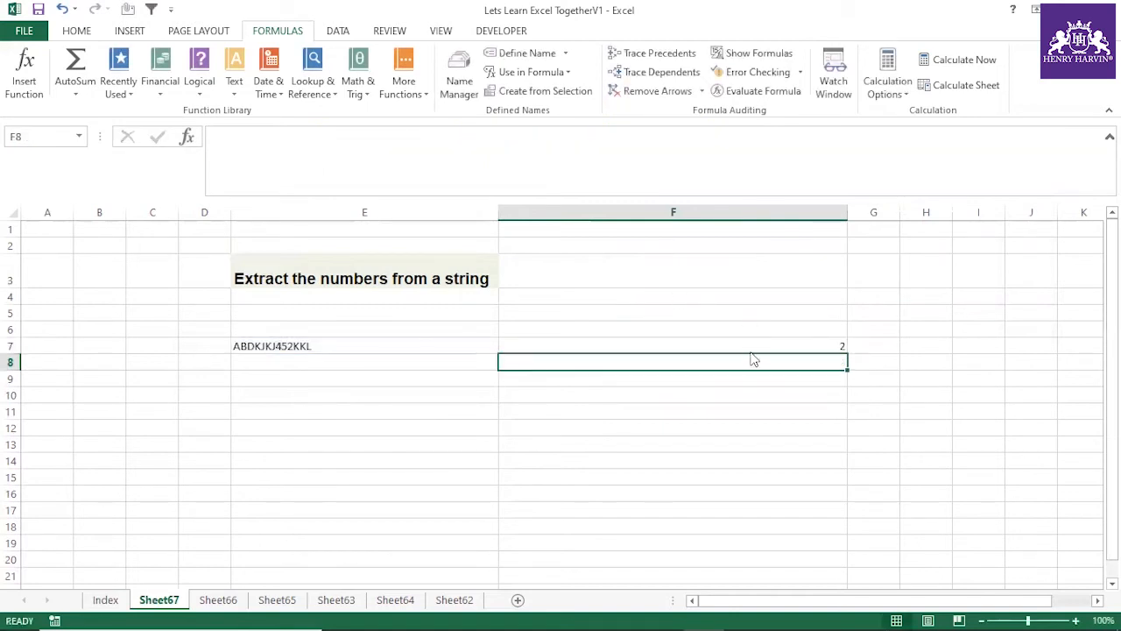
Step: Add the SUM function before the outer parentheses of F7's formula and enter it
left_click(751, 346)
left_click(223, 137)
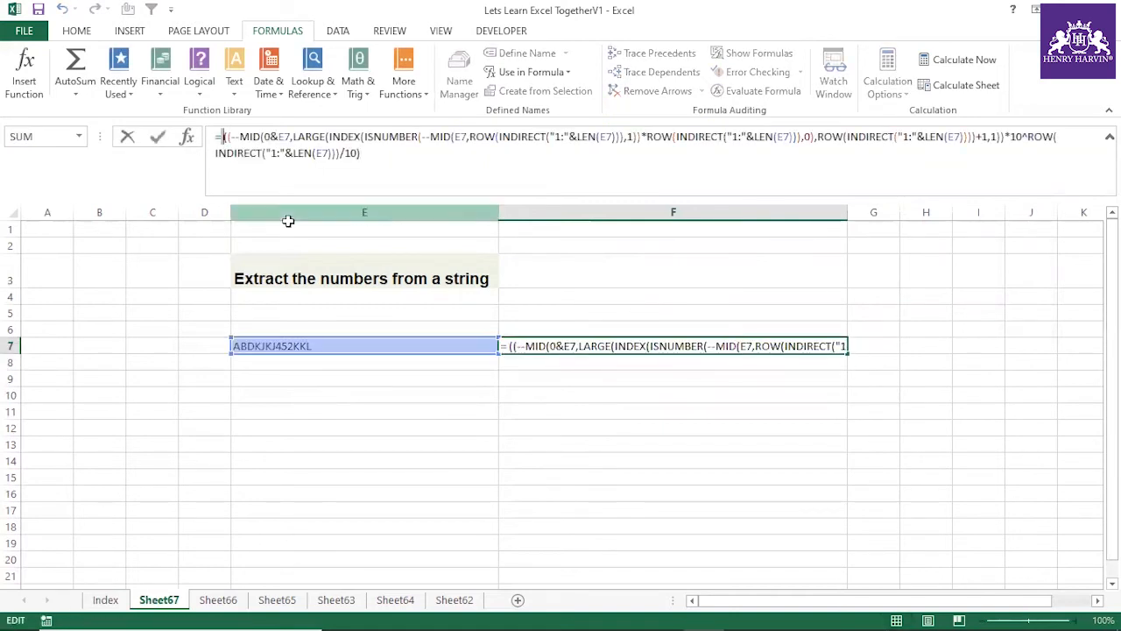
type("sum")
key("Return")
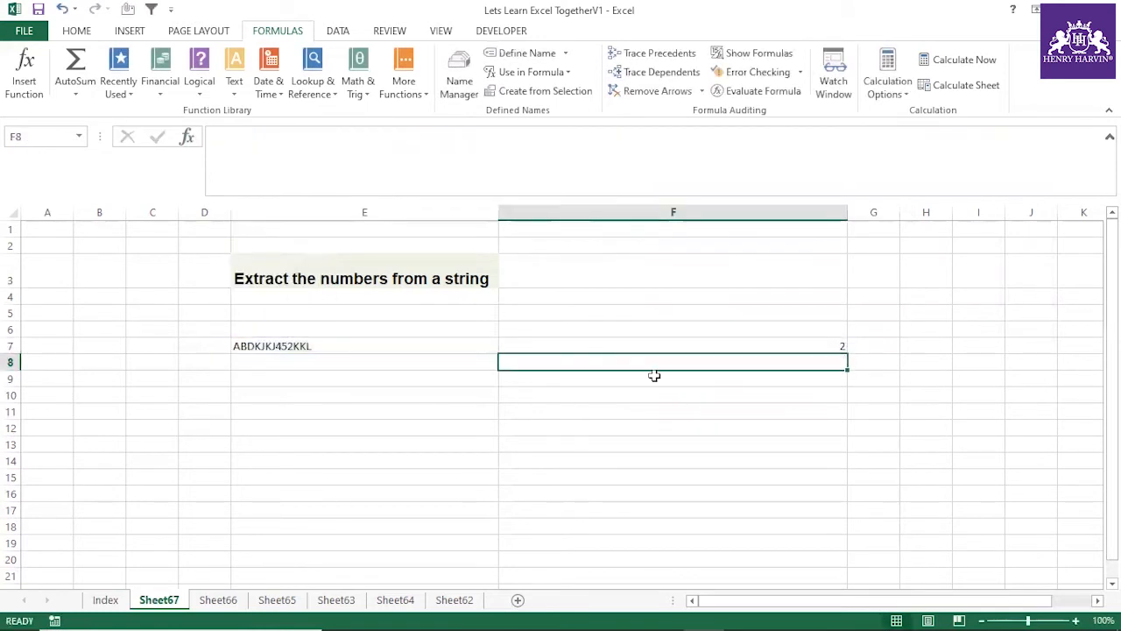
left_click(749, 349)
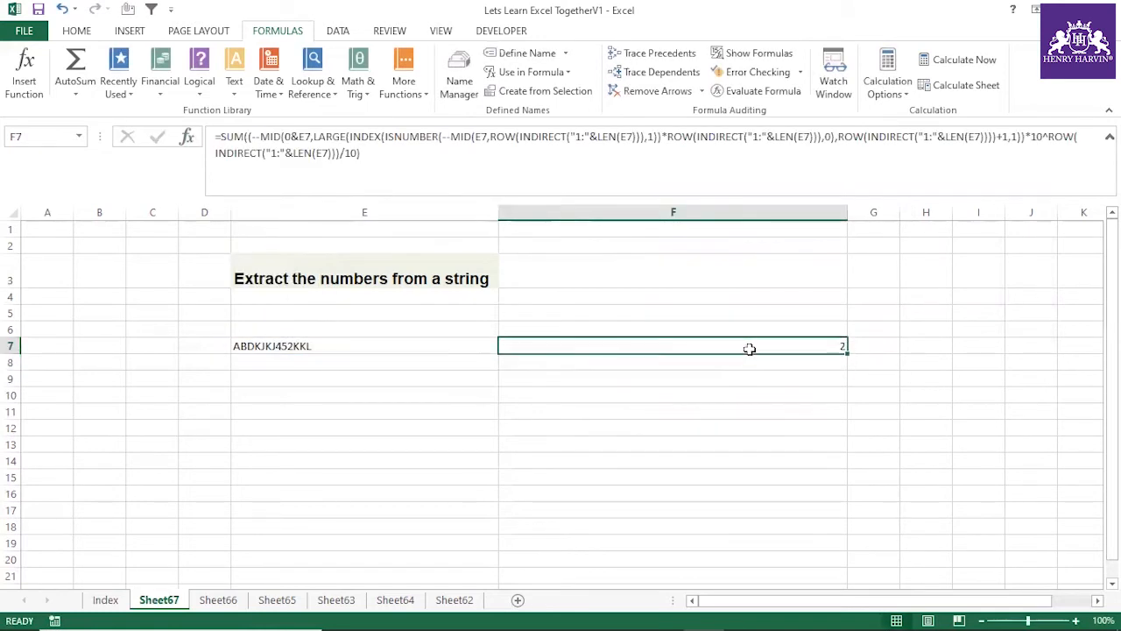
Step: Try to enter F7's SUM formula as an array formula
double_click(750, 348)
key("ctrl+shift+Return")
left_click(409, 156)
key("ctrl+shift+Return")
key("Return")
Step: Change the outer SUM in F7's formula to SUMPRODUCT and enter the formula
left_click(750, 347)
left_click(240, 143)
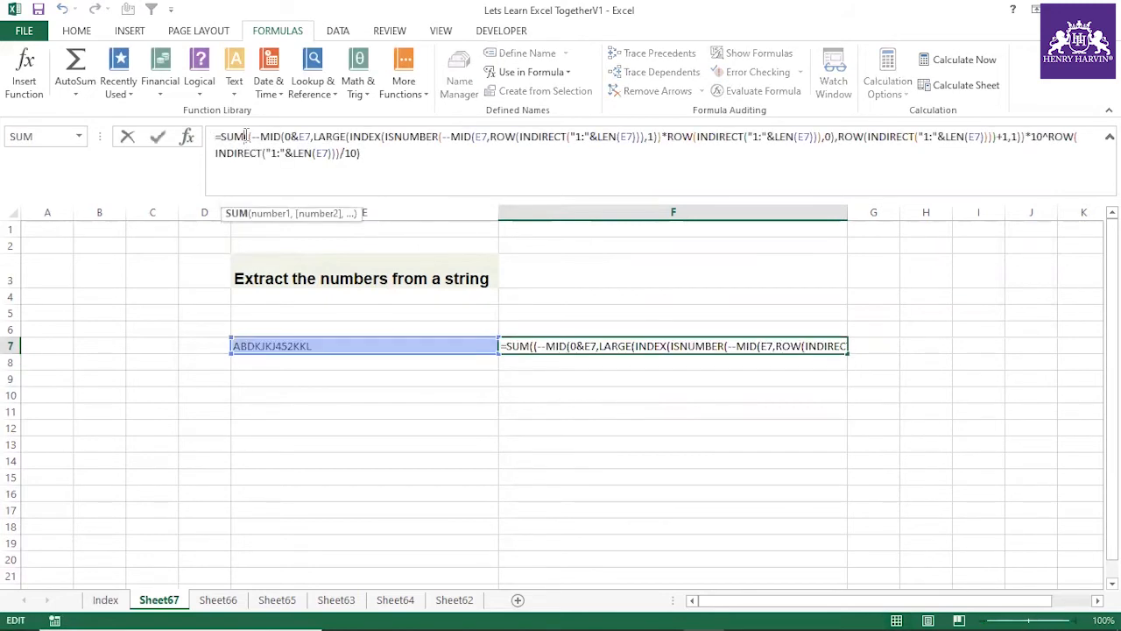
type("pro")
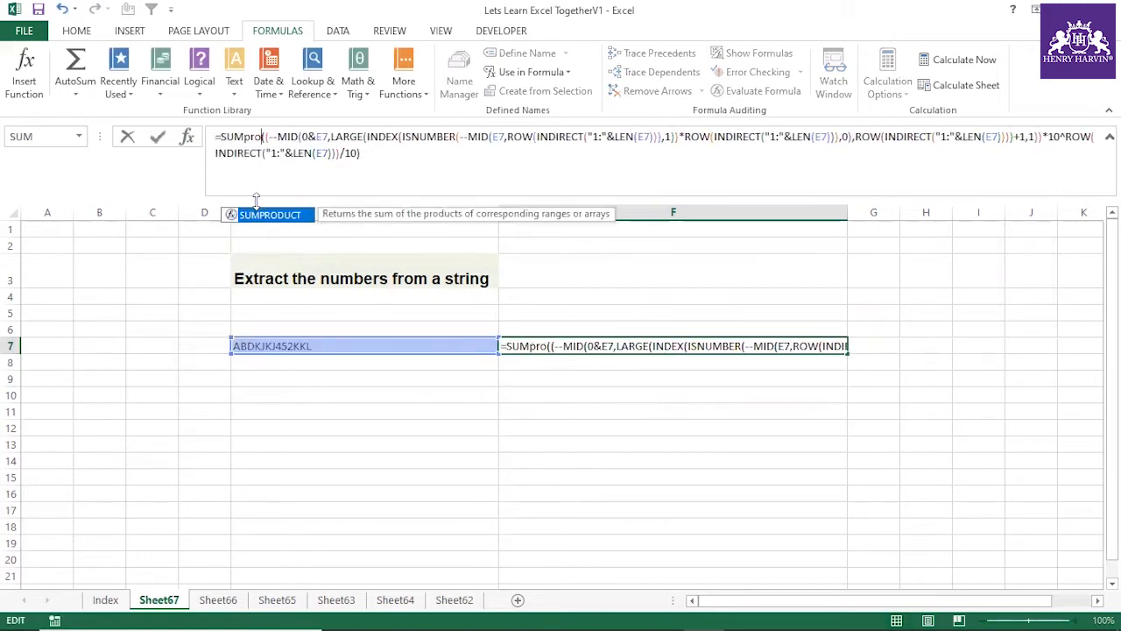
double_click(270, 215)
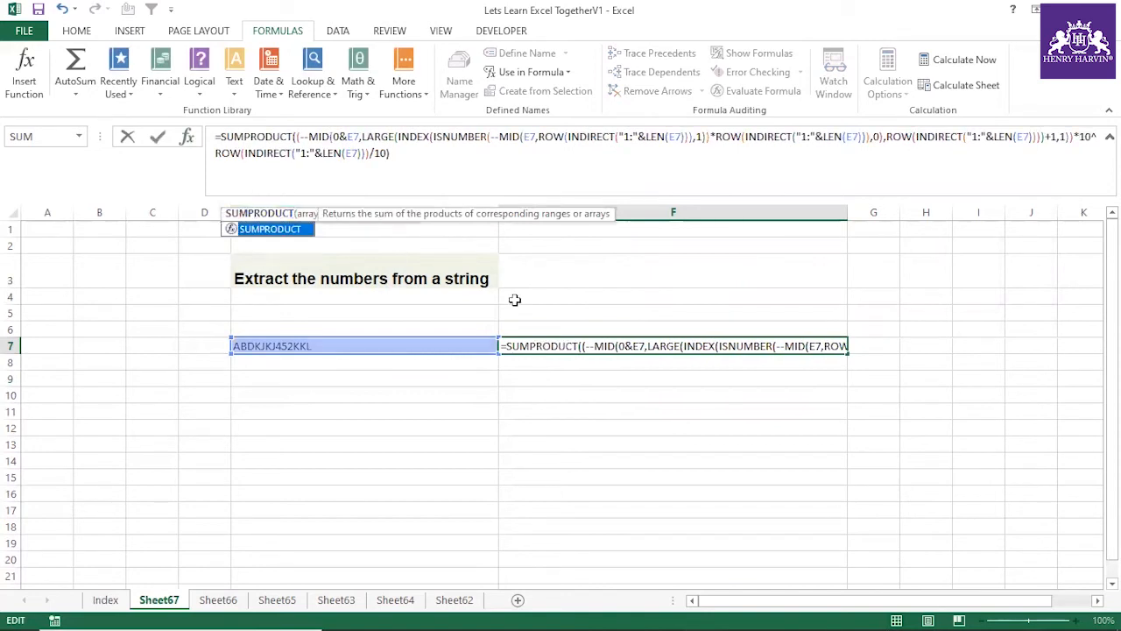
key("Return")
left_click(794, 347)
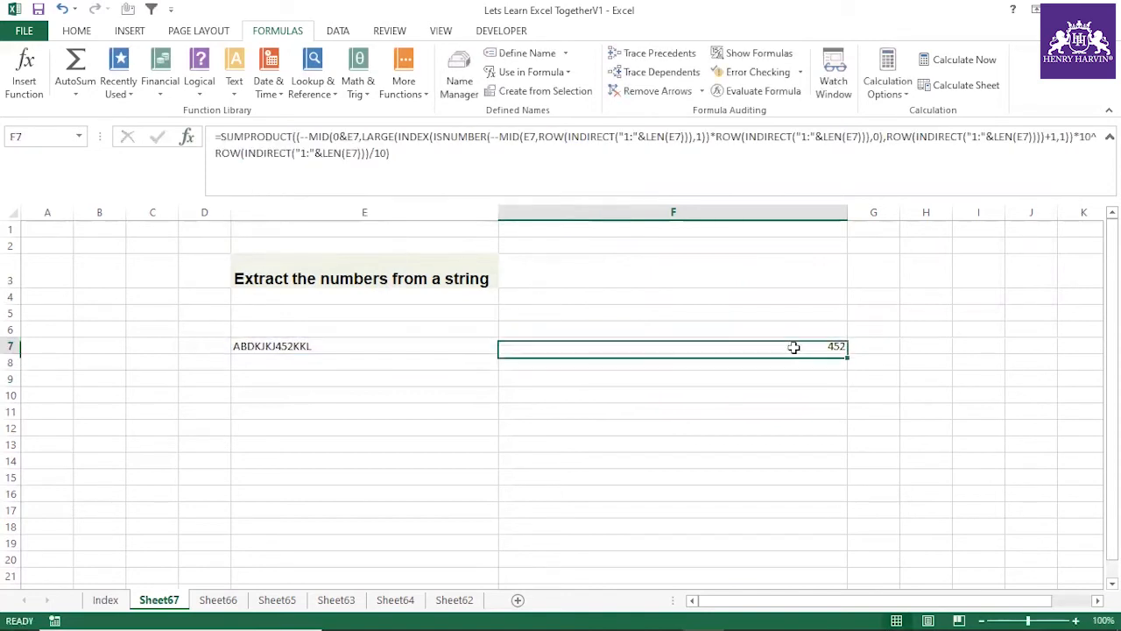
Step: Replace the text in E7 with abcdef12kjjkkjkj88bhjjhjh7 and make it bold
left_click(328, 348)
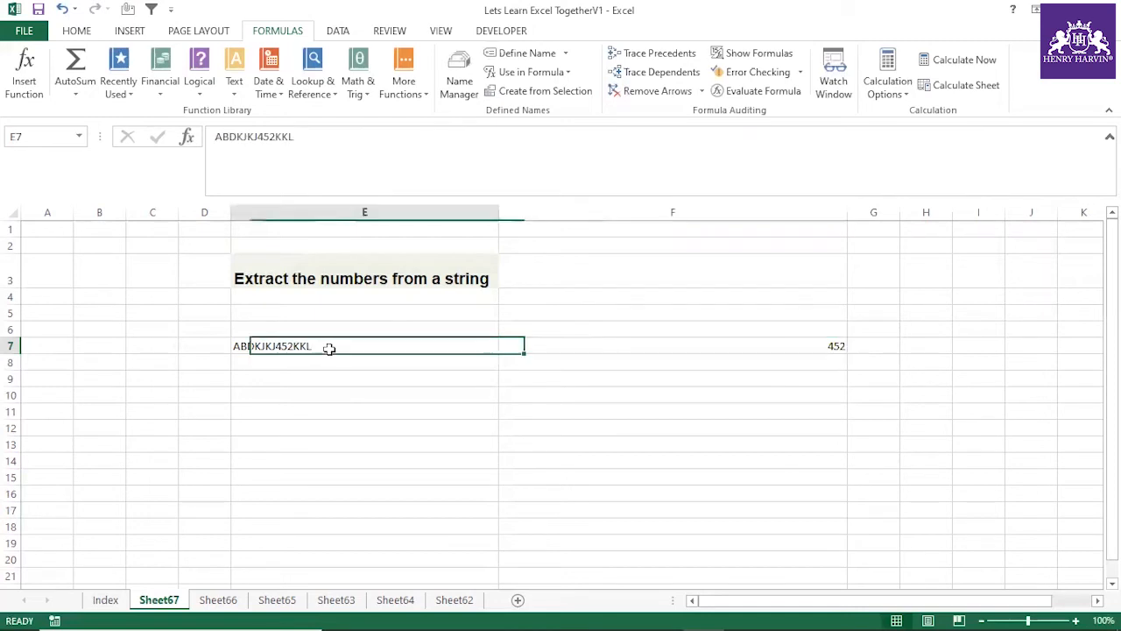
key("BackSpace")
type("abcdef12")
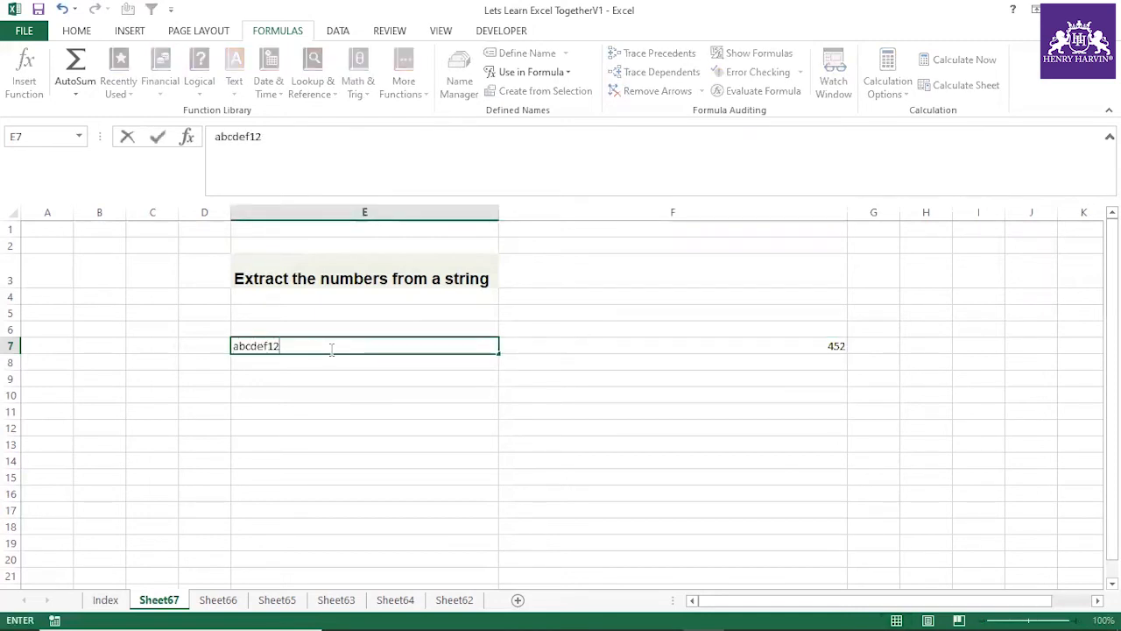
type("kjjkkjkj8")
type("8bhjjh")
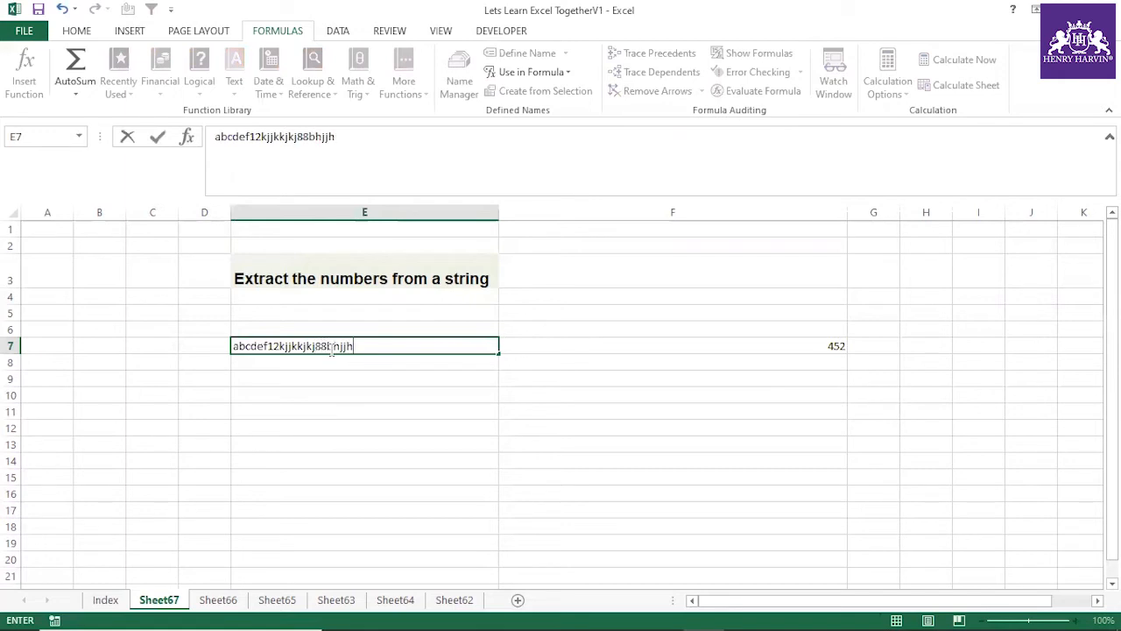
type("jh7")
left_click(375, 391)
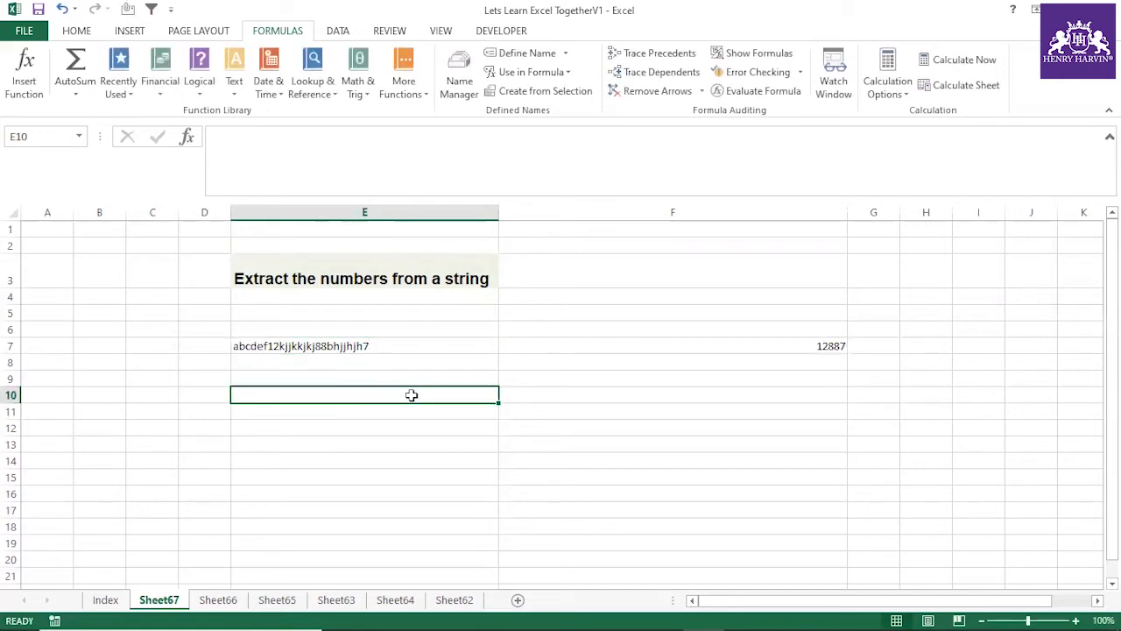
left_click(357, 346)
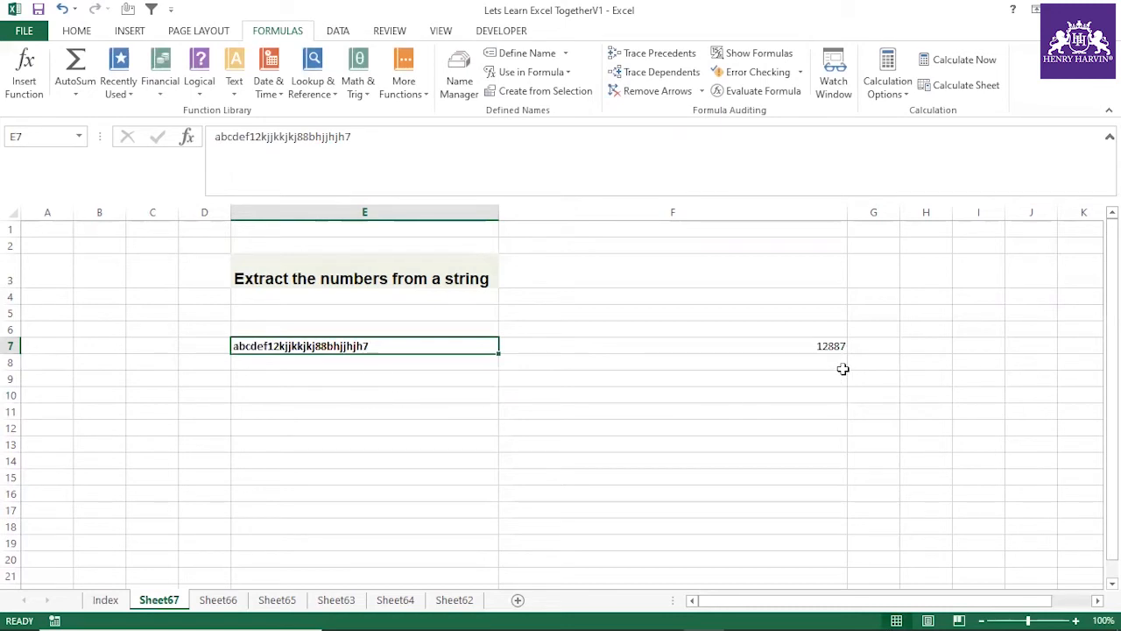
left_click(828, 345)
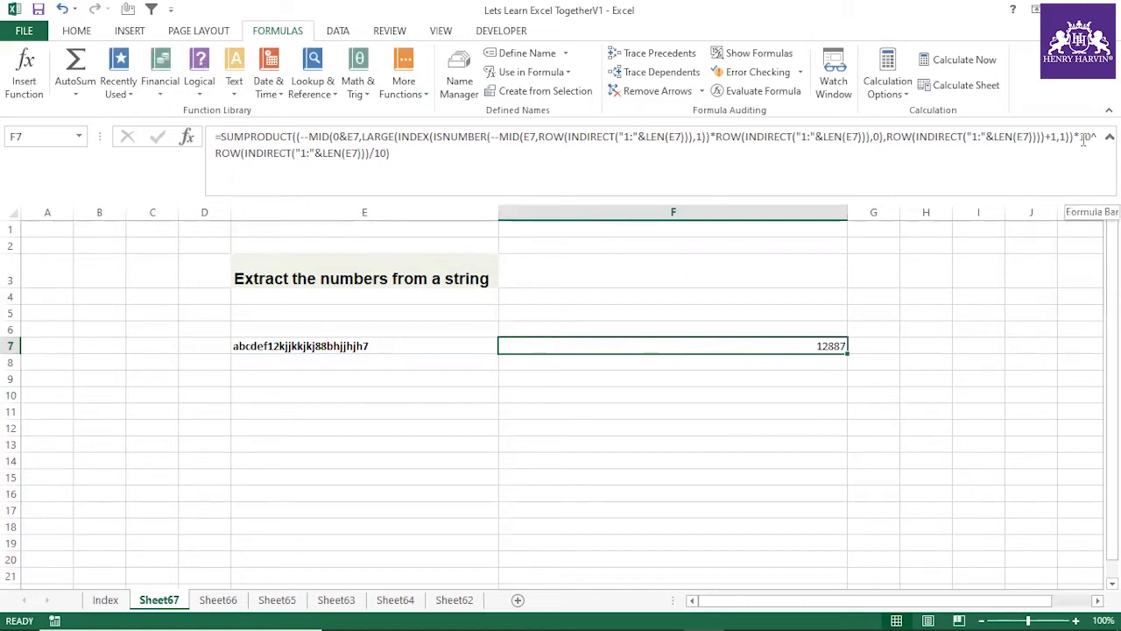
Step: Enter the example number 1234 in cell E10
left_click(321, 396)
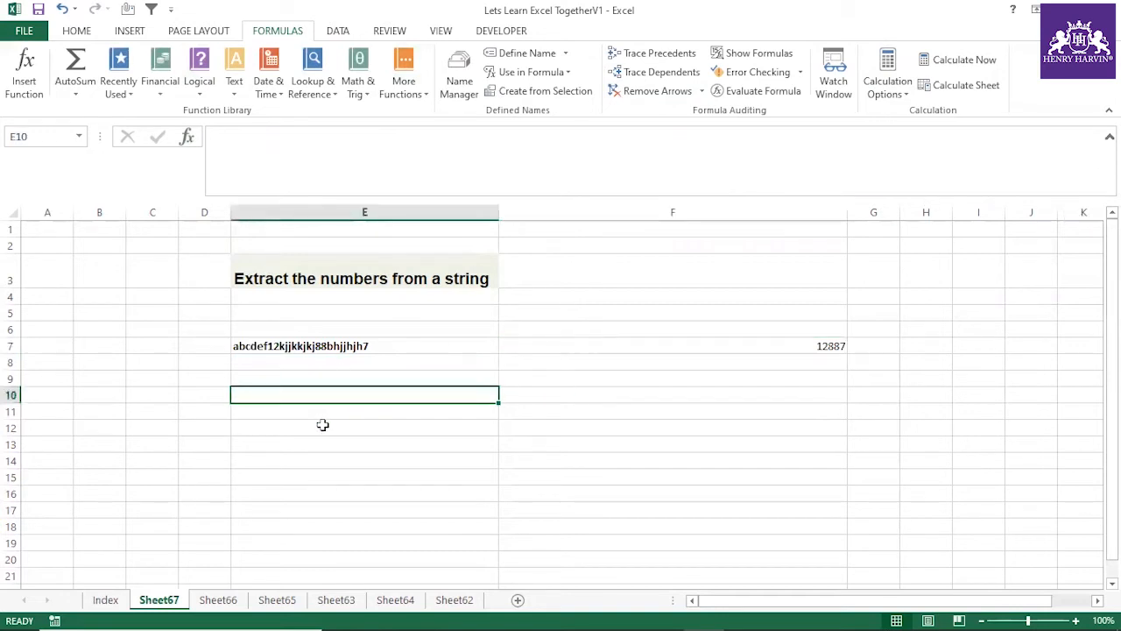
type("123")
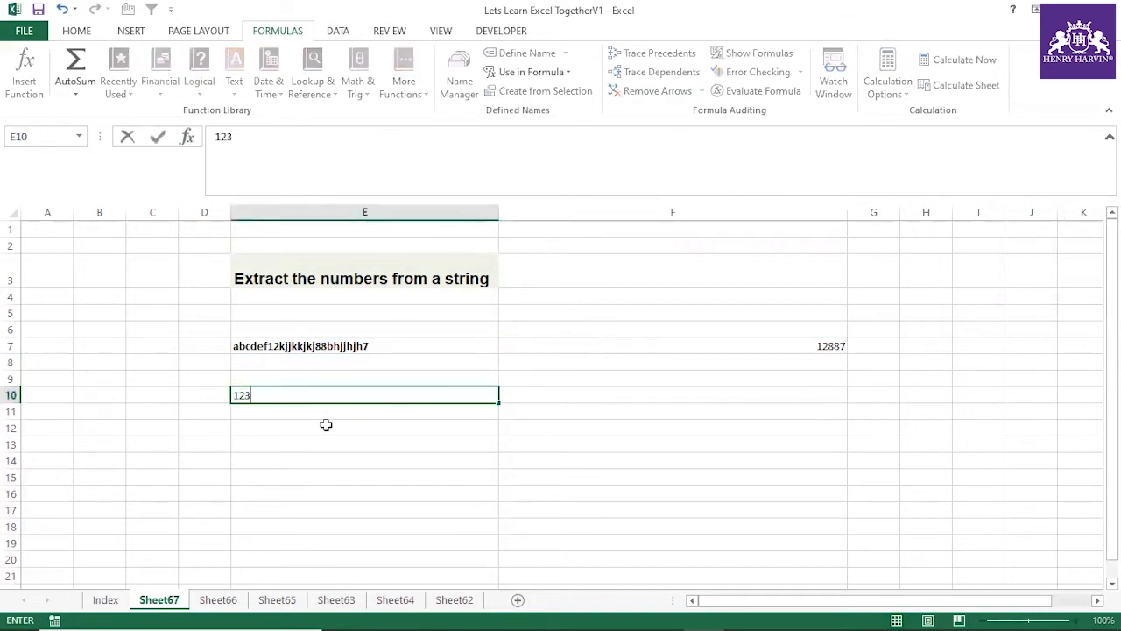
type("4")
left_click(308, 460)
Step: List the digits 4, 3, 2 and 1 one below the other in cells E12 to E15
left_click(362, 421)
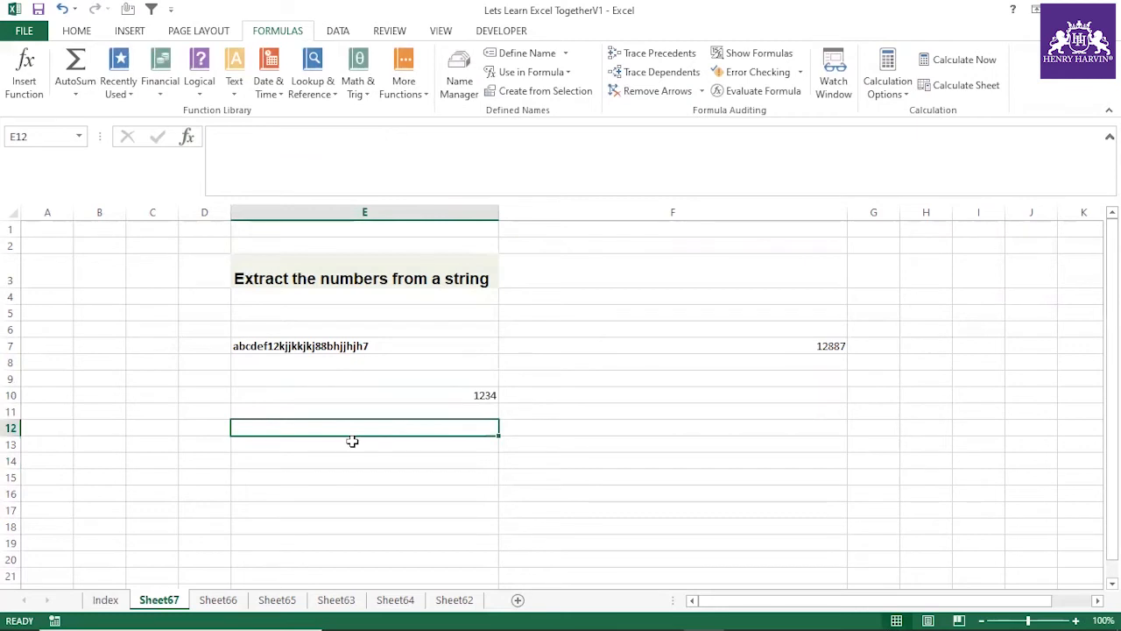
type("4")
key("Return")
type("3")
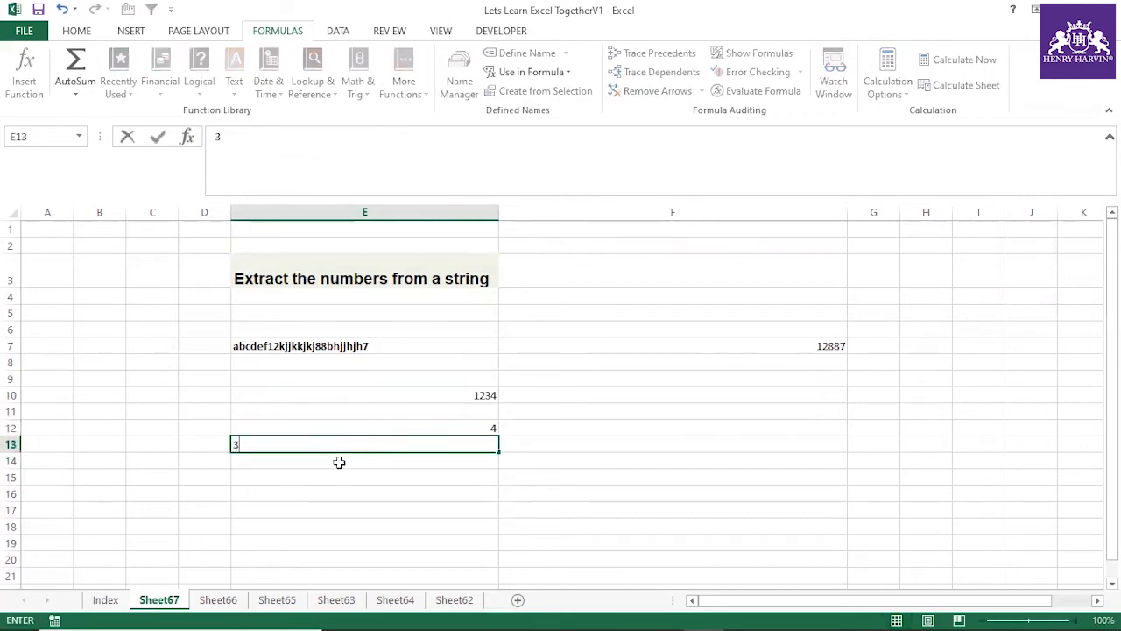
key("Return")
type("2")
key("Return")
type("1")
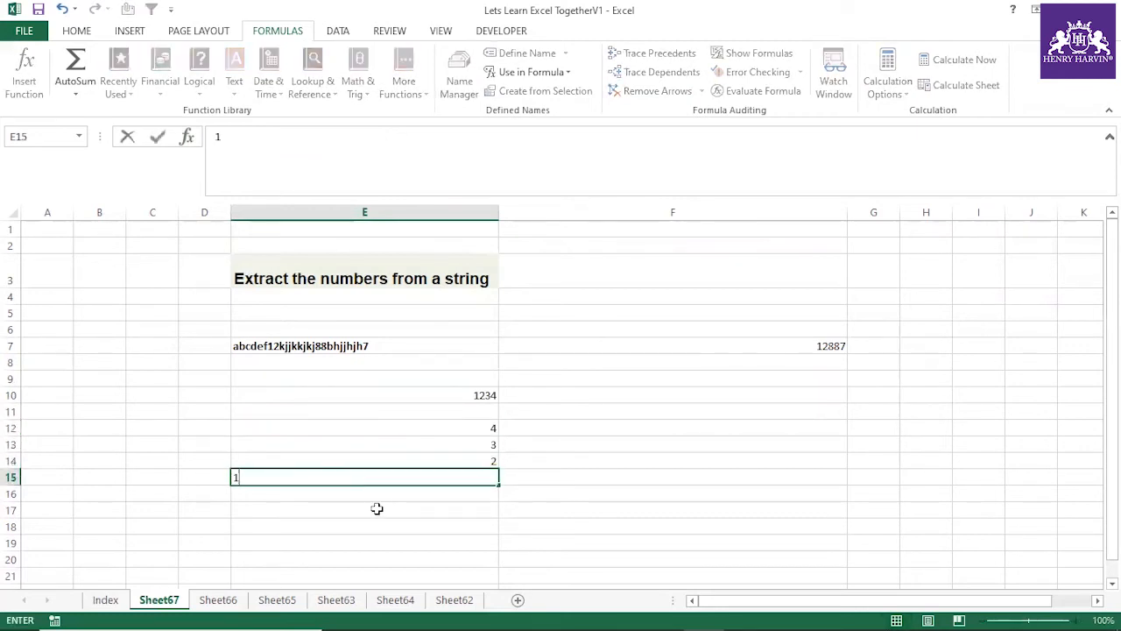
left_click(377, 508)
left_click(488, 475)
Step: Enter the place values =1000 in F15, 200 in F14, 30 in F13 and 4 in F12, and check their sum
left_click(522, 477)
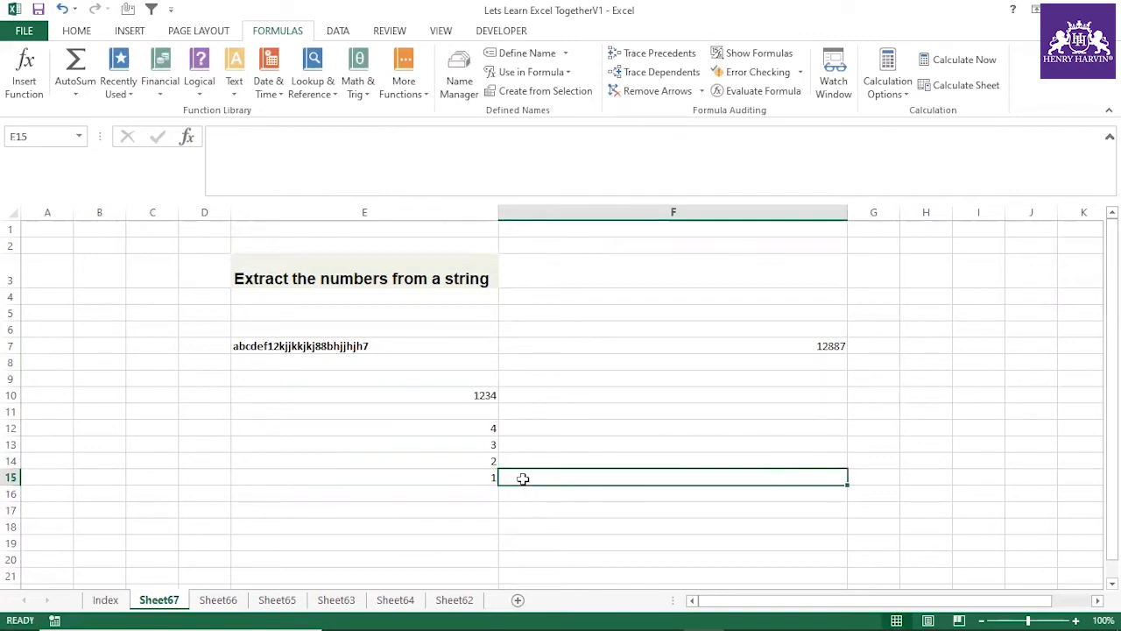
type("=1000")
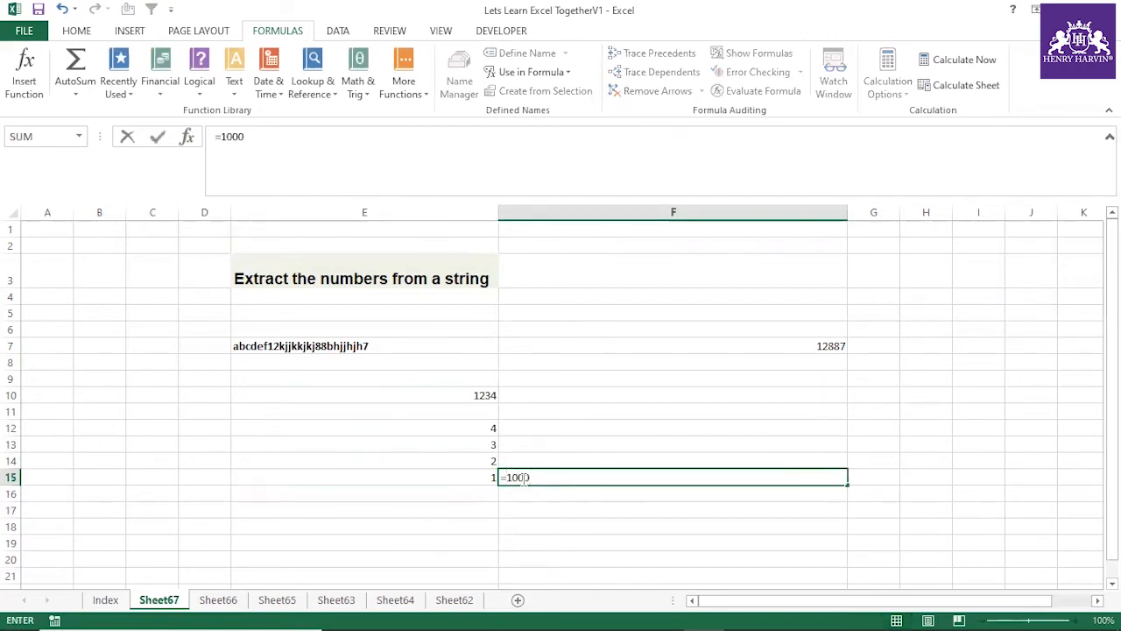
left_click(566, 462)
type("200")
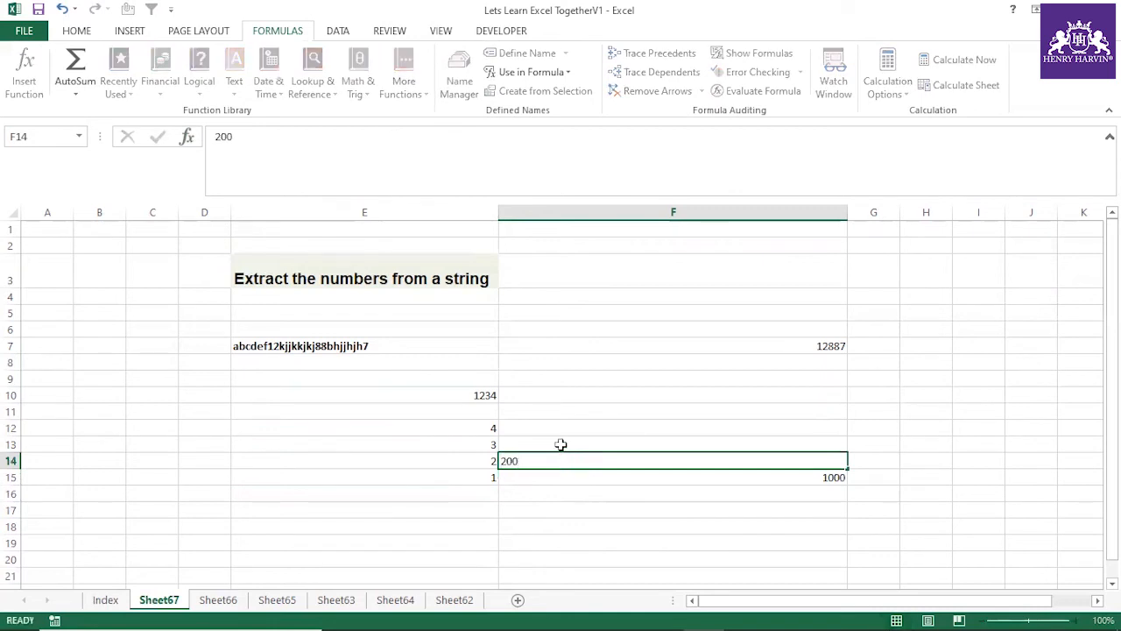
left_click(561, 444)
type("30")
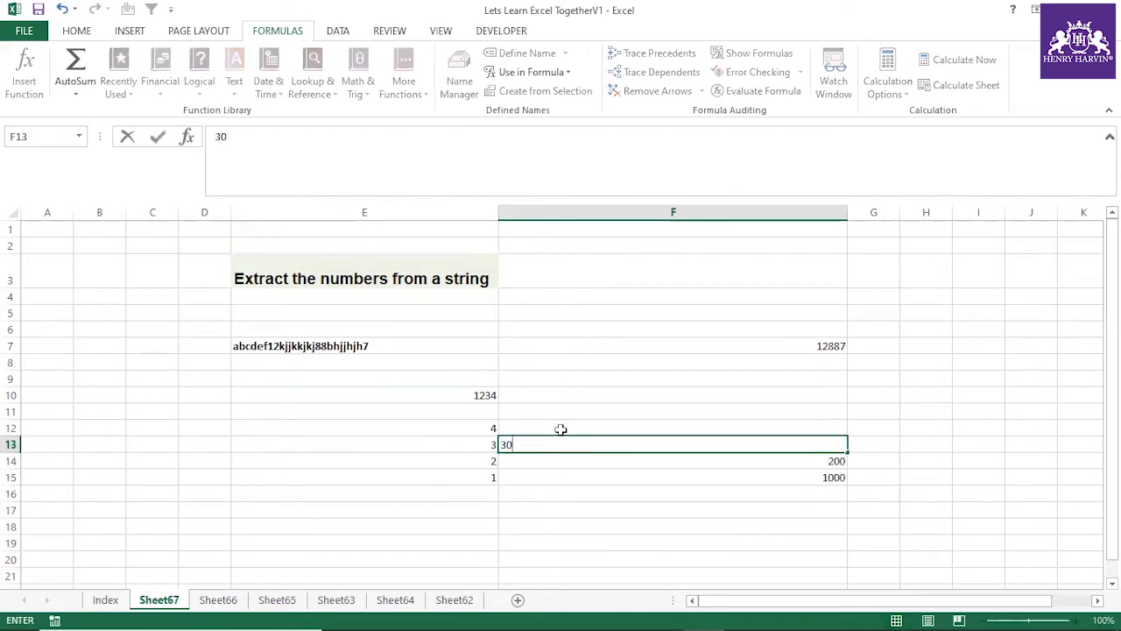
left_click(561, 428)
type("4")
left_click(627, 498)
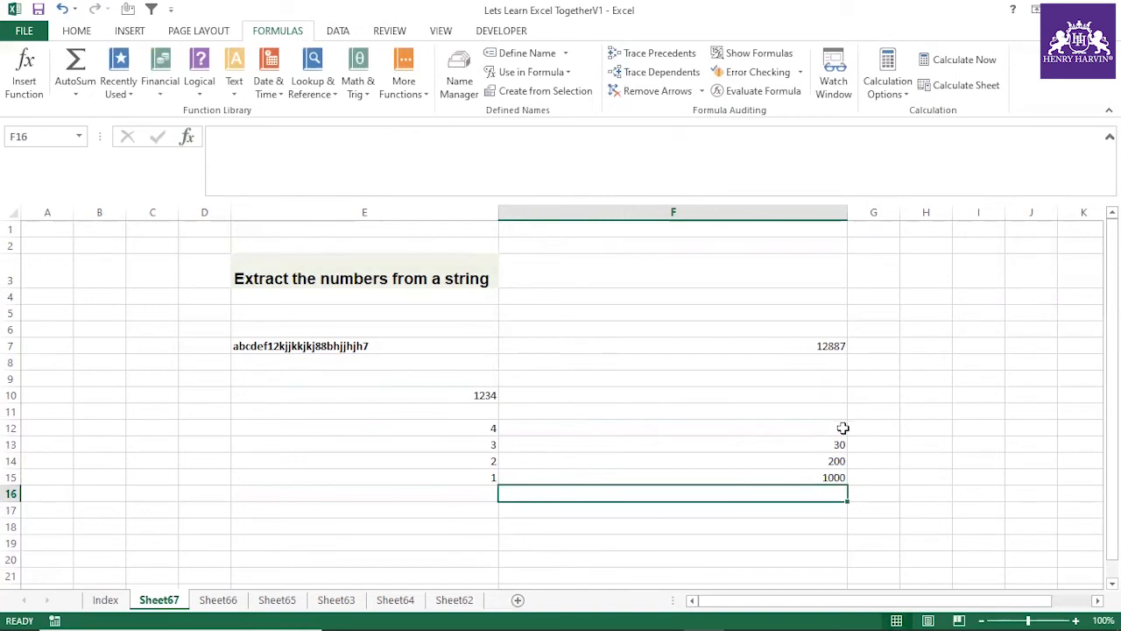
left_click_drag(844, 428, 843, 475)
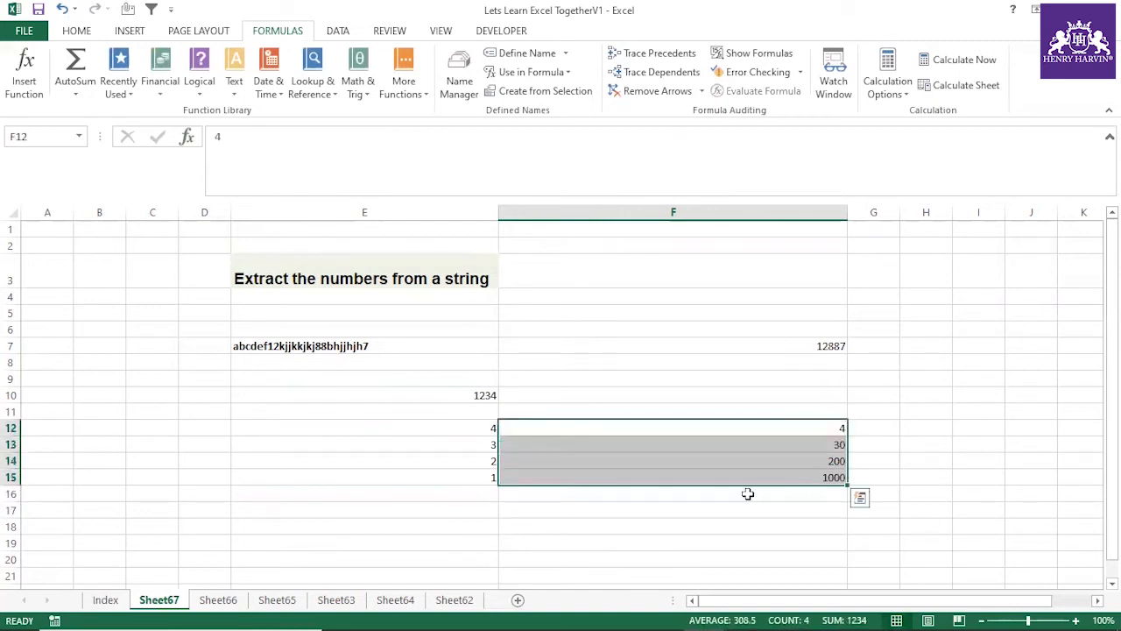
Step: Fill cell E10 and the range F12:F15 with yellow
left_click(474, 395)
left_click(77, 31)
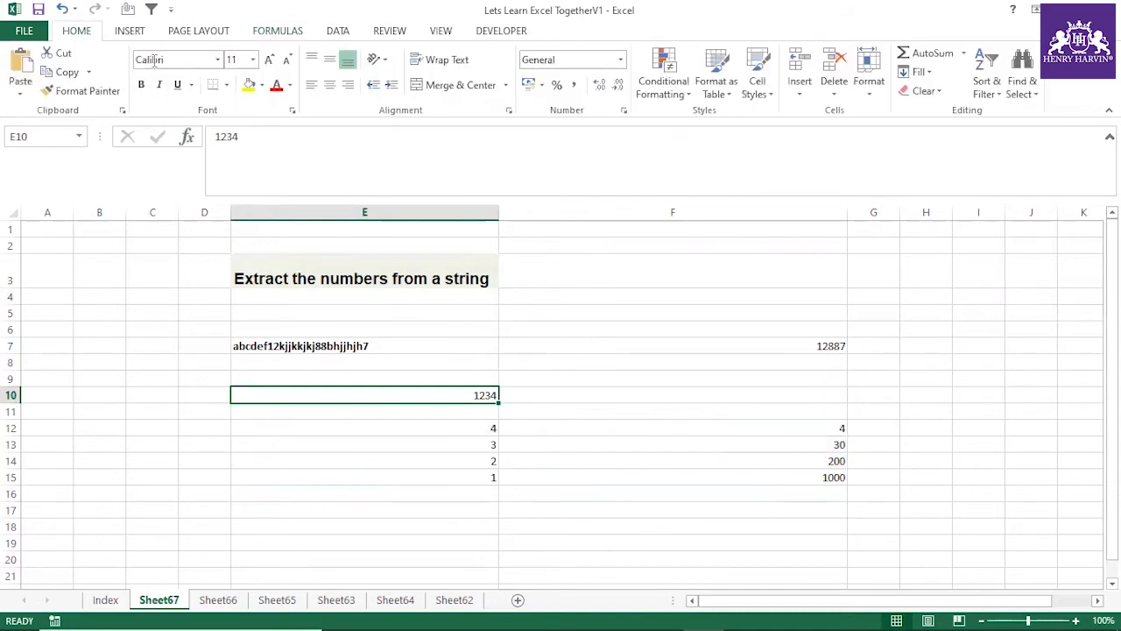
left_click(249, 87)
left_click_drag(818, 431, 824, 478)
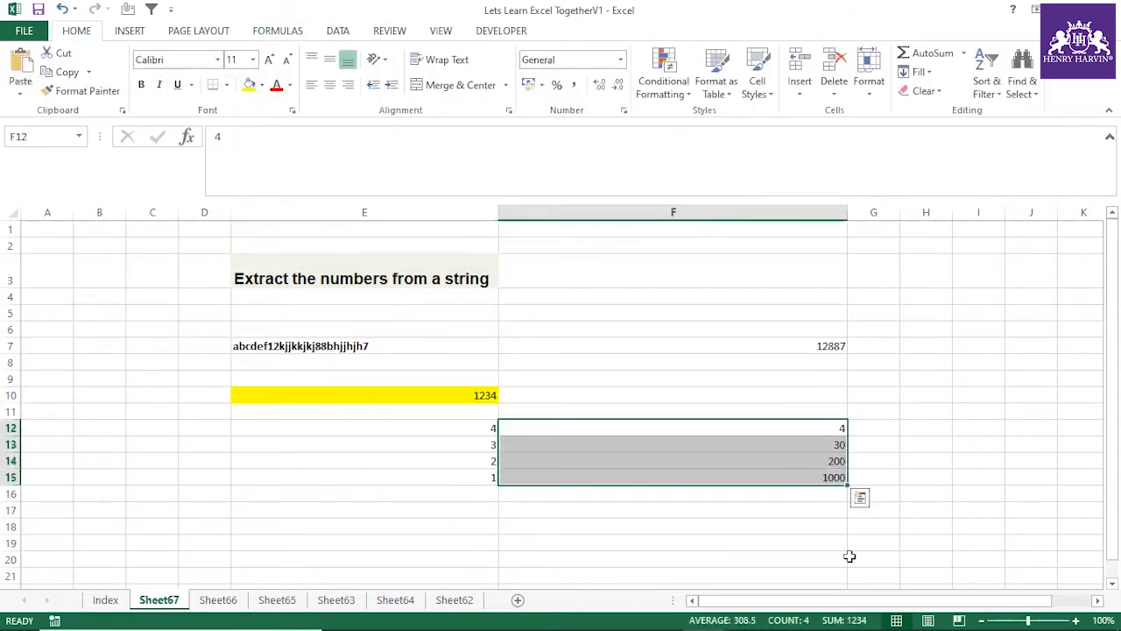
left_click(249, 85)
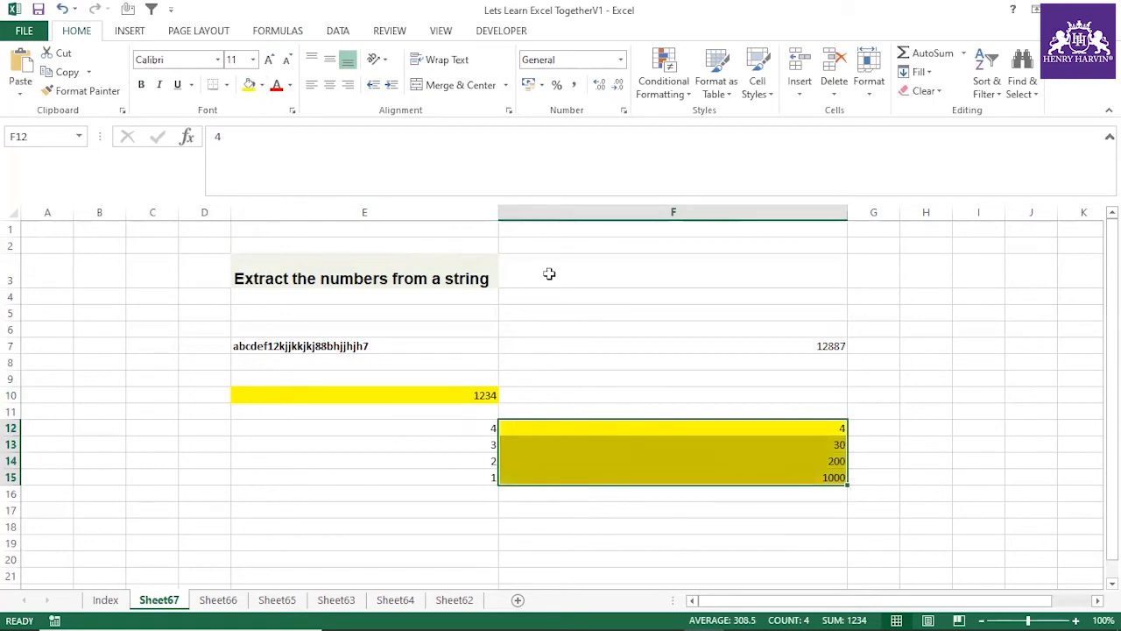
Step: On the Index sheet, add a check mark in L99 beside "Extract the numbers from a string" and select the "Office 365 Functions" topic
left_click(103, 601)
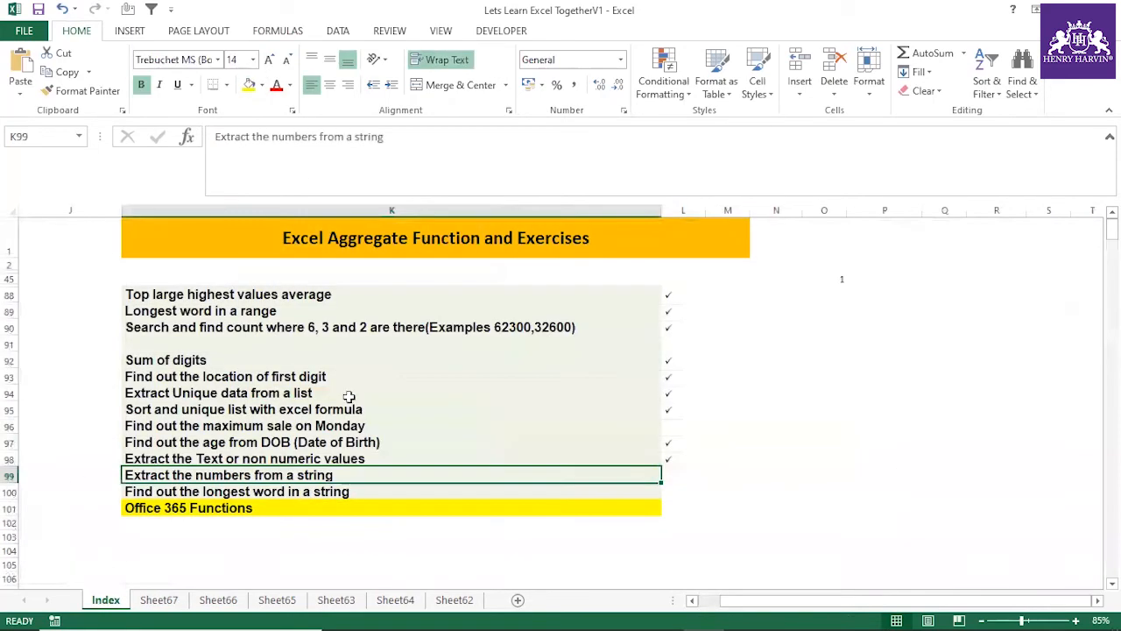
scroll(570, 440, "down", 1)
double_click(670, 418)
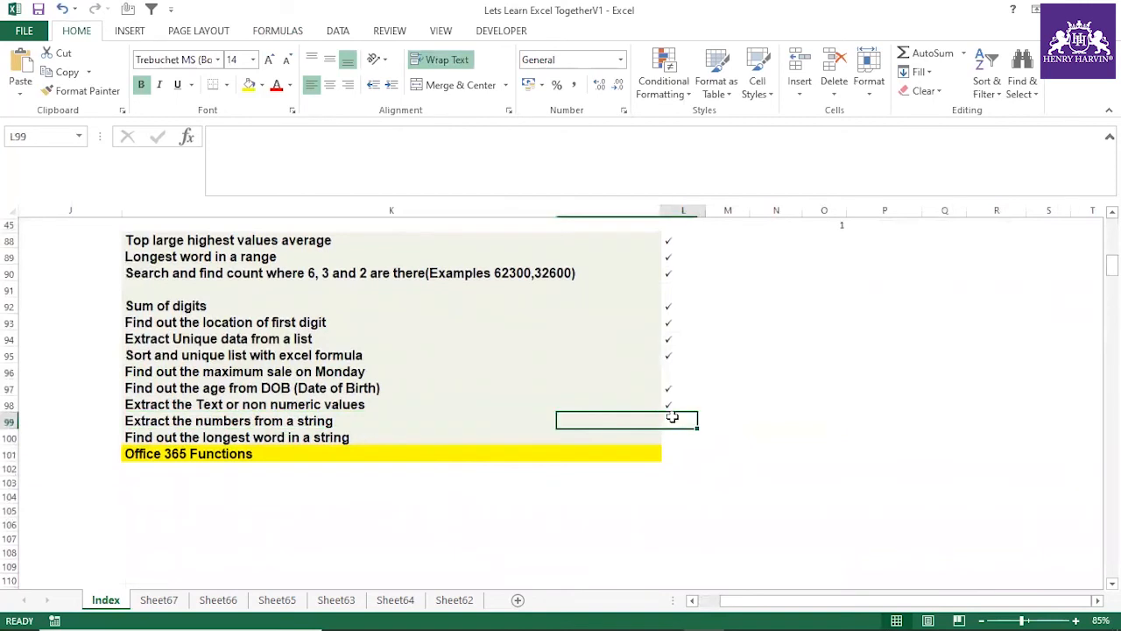
left_click(272, 451)
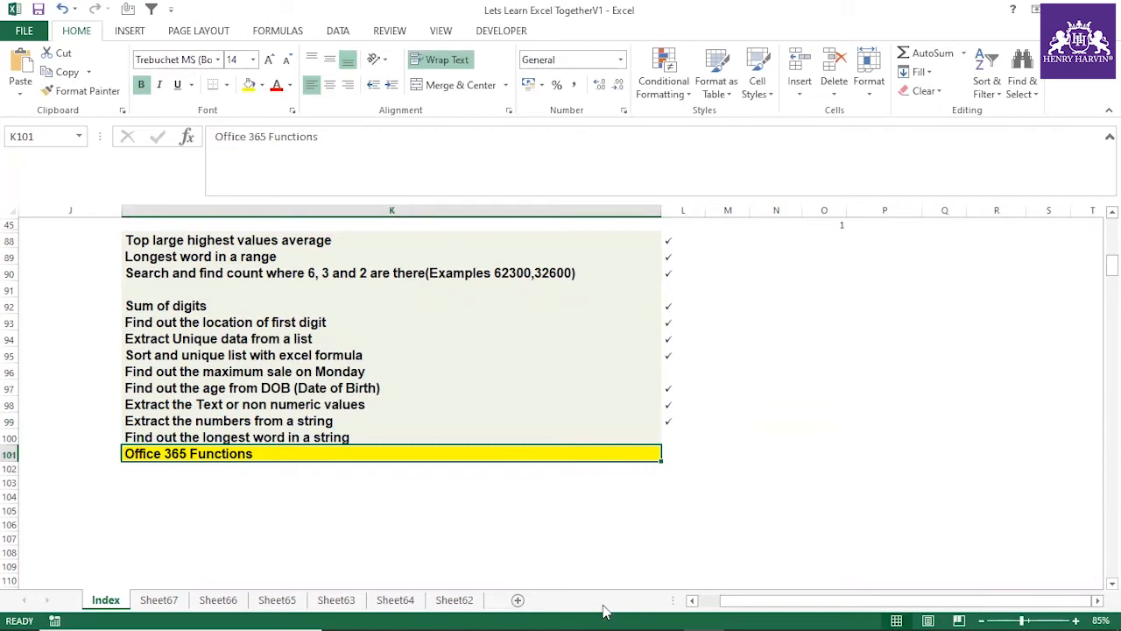
mouse_move(574, 627)
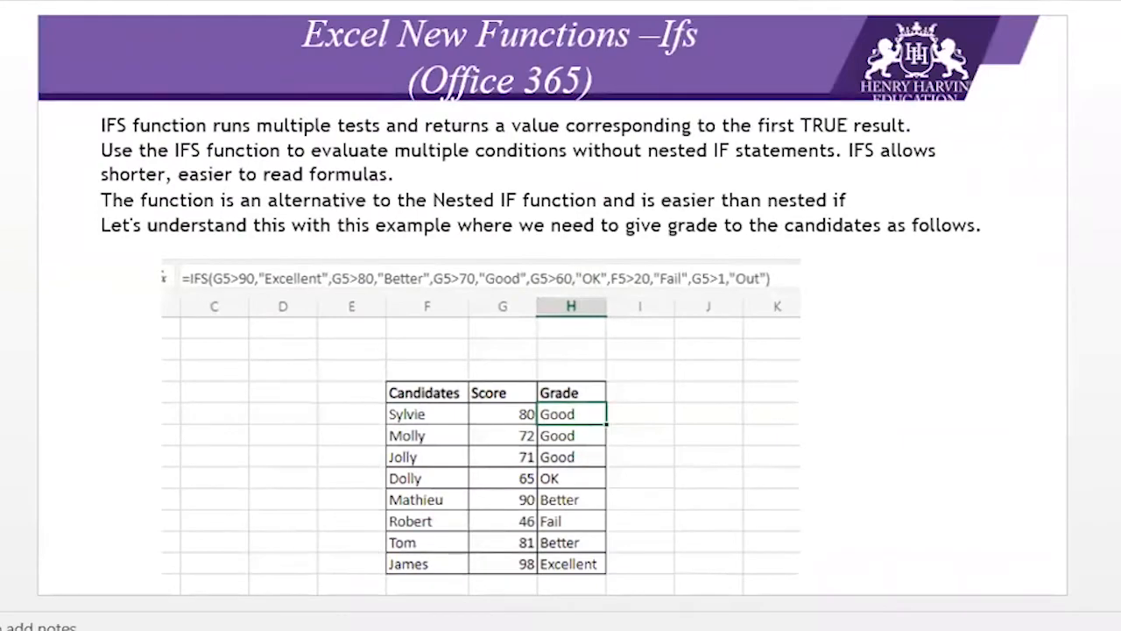
key("Page_Down")
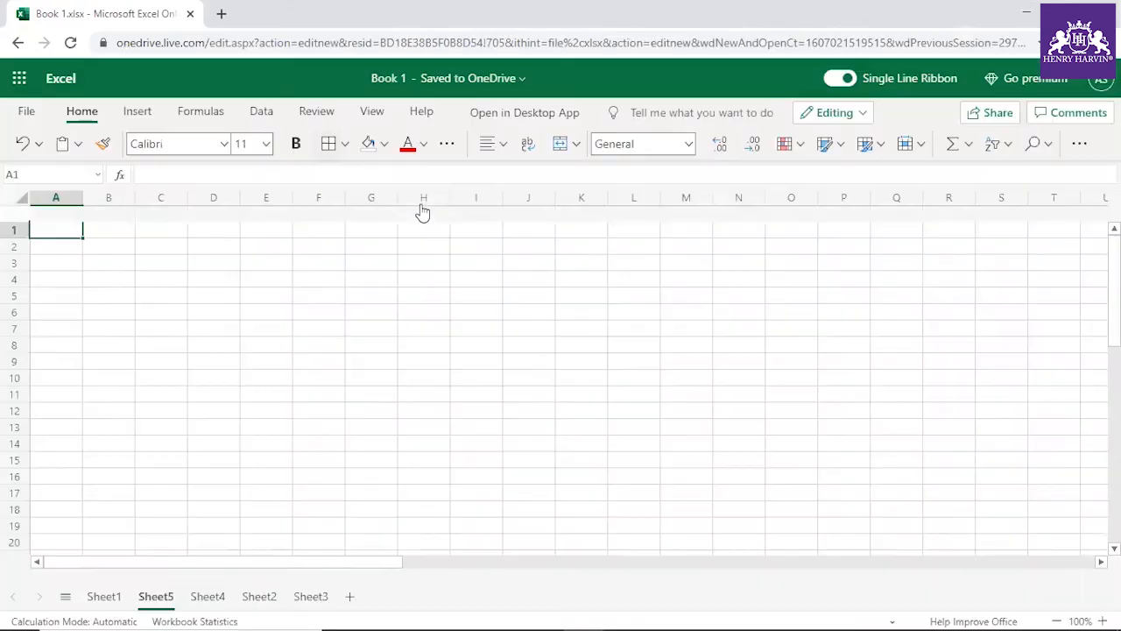
Step: Switch to Book 1 in Excel Online and insert a new worksheet after Sheet1
left_click(313, 300)
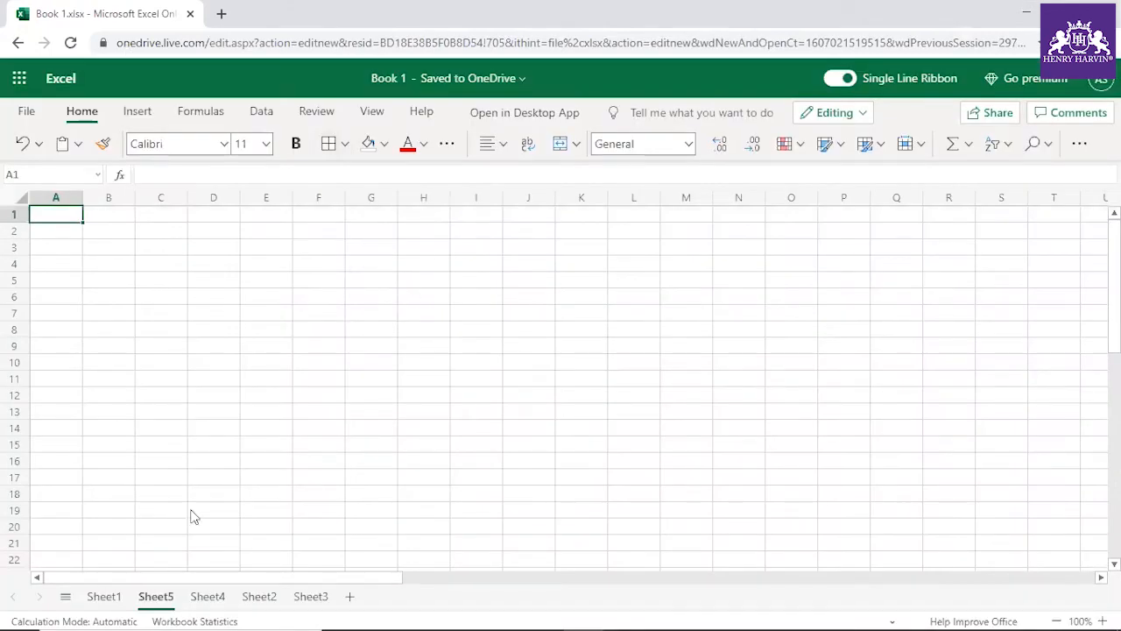
left_click(111, 605)
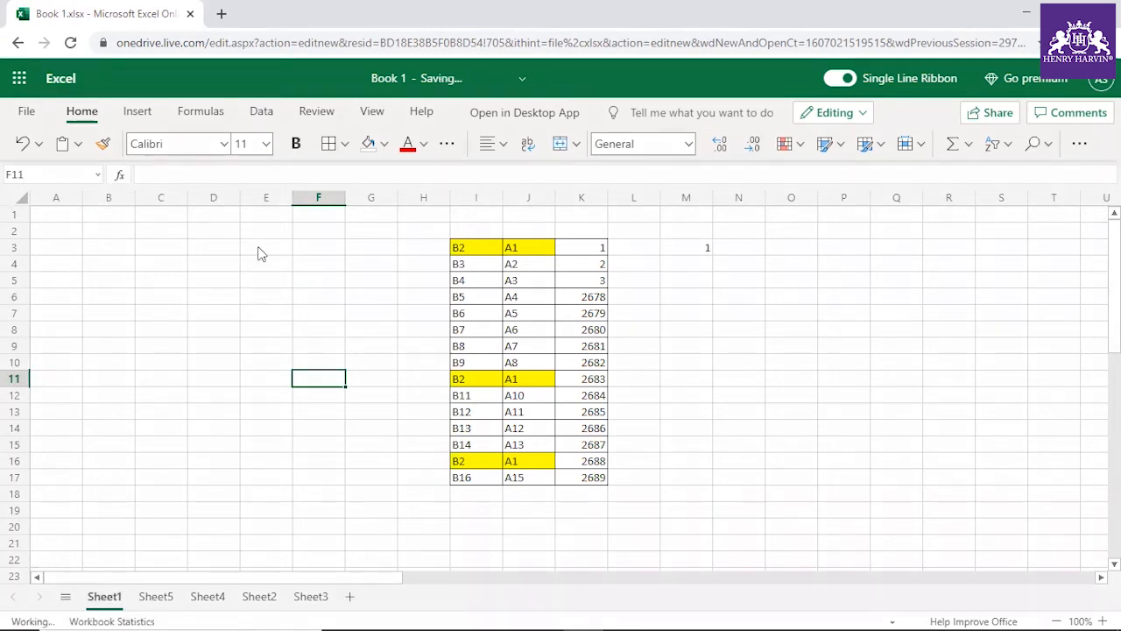
left_click(231, 299)
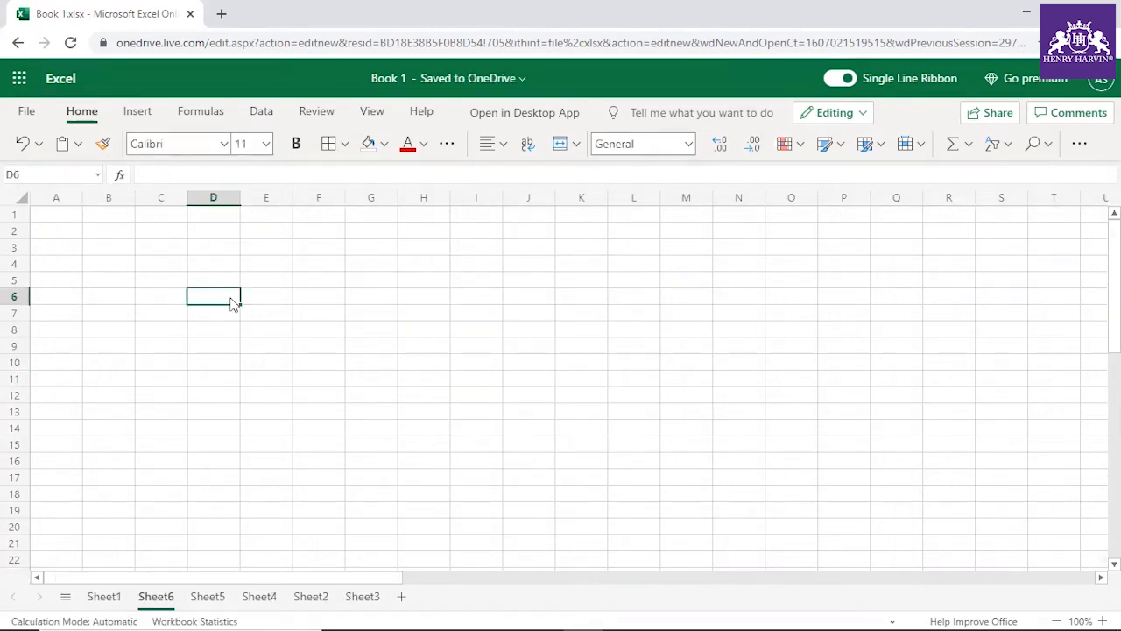
Step: Enter five sample first names, one per cell, in D3:D7
left_click(233, 249)
type("Sy")
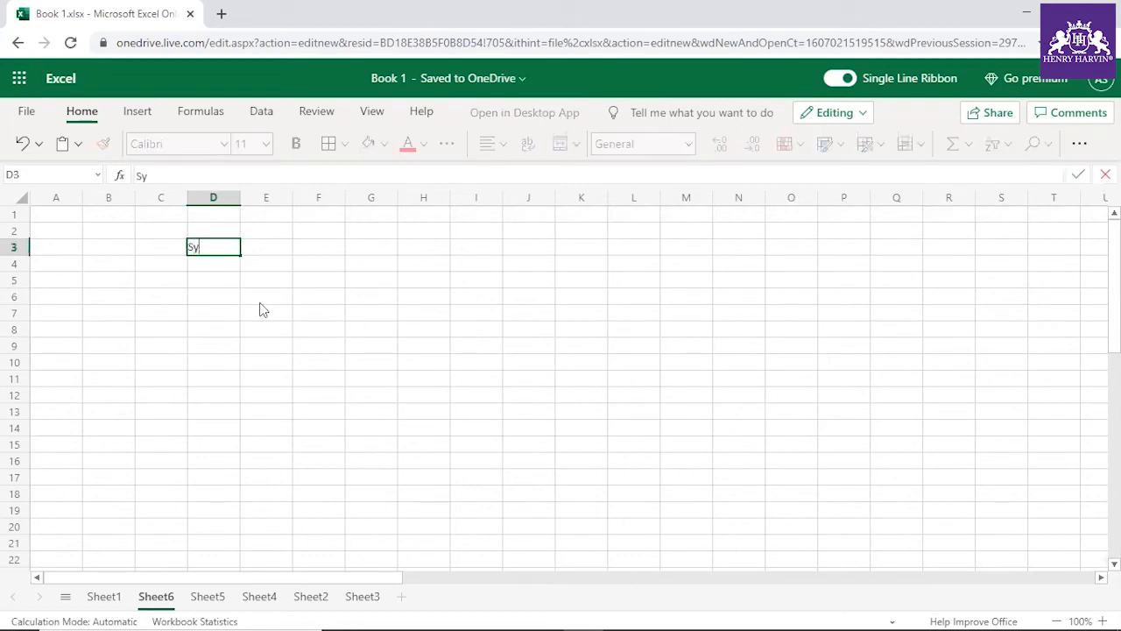
type("lvie")
key("Return")
type("John")
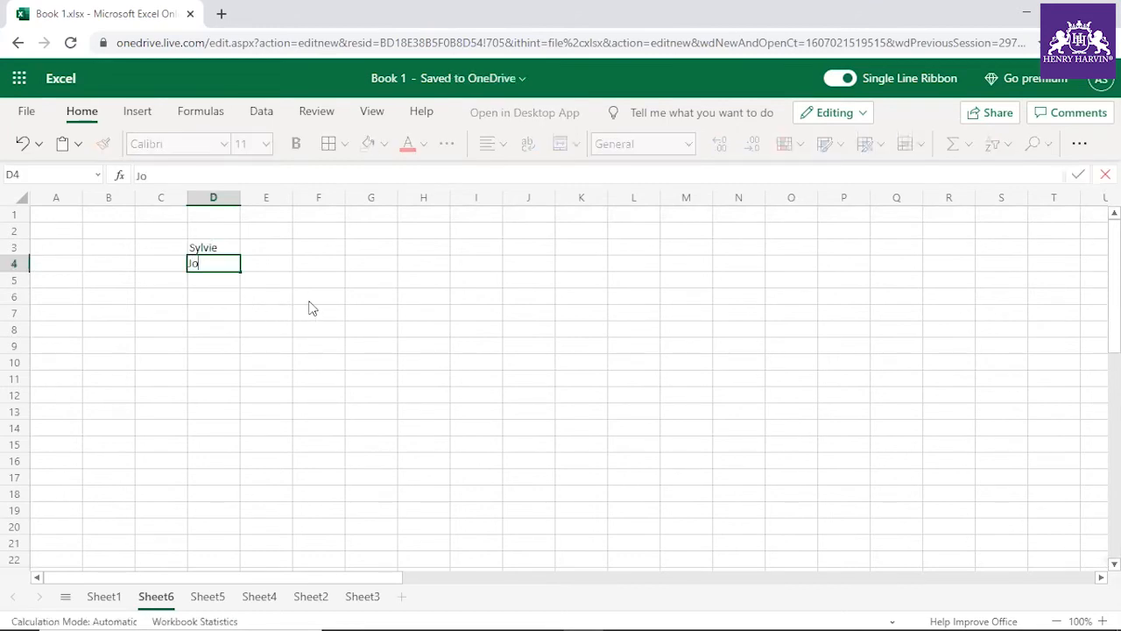
key("Return")
type("Maria")
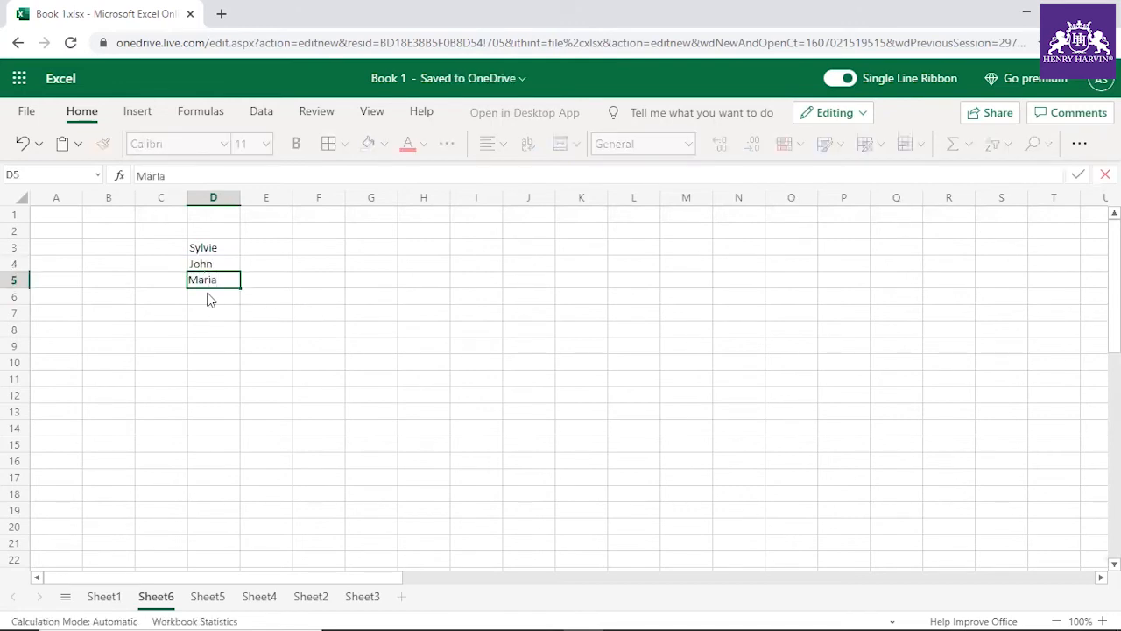
key("Return")
type("Viki")
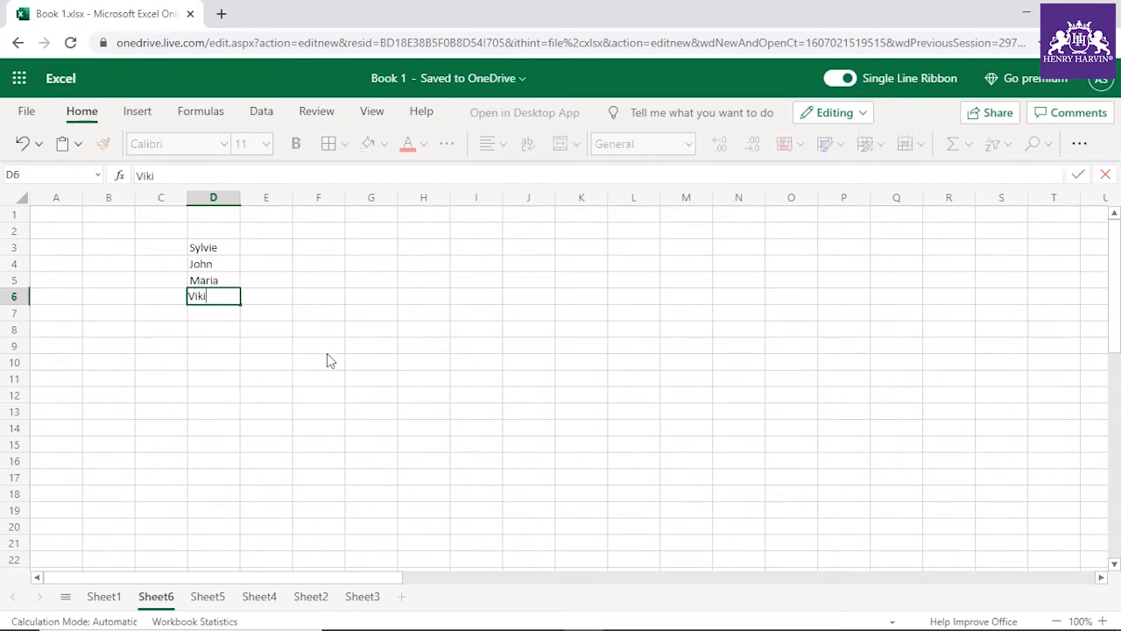
key("Return")
type("Anup")
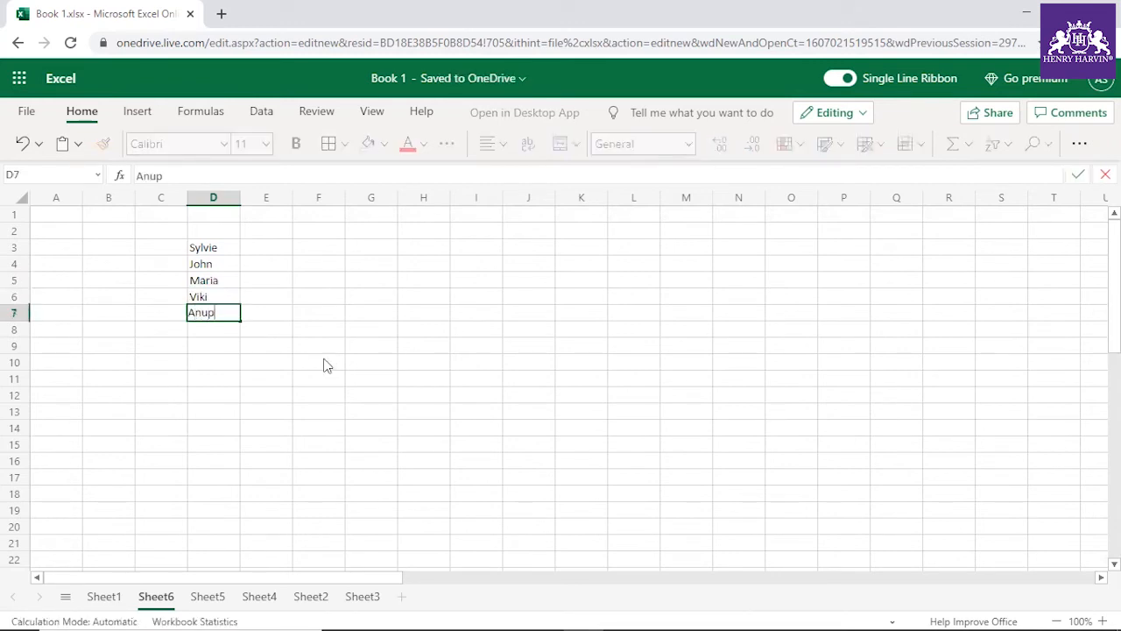
Step: Enter ZZZ in D8 and a seventh first name in D9, with only its initial letter capitalised
left_click(216, 335)
type("ZZZ")
key("Return")
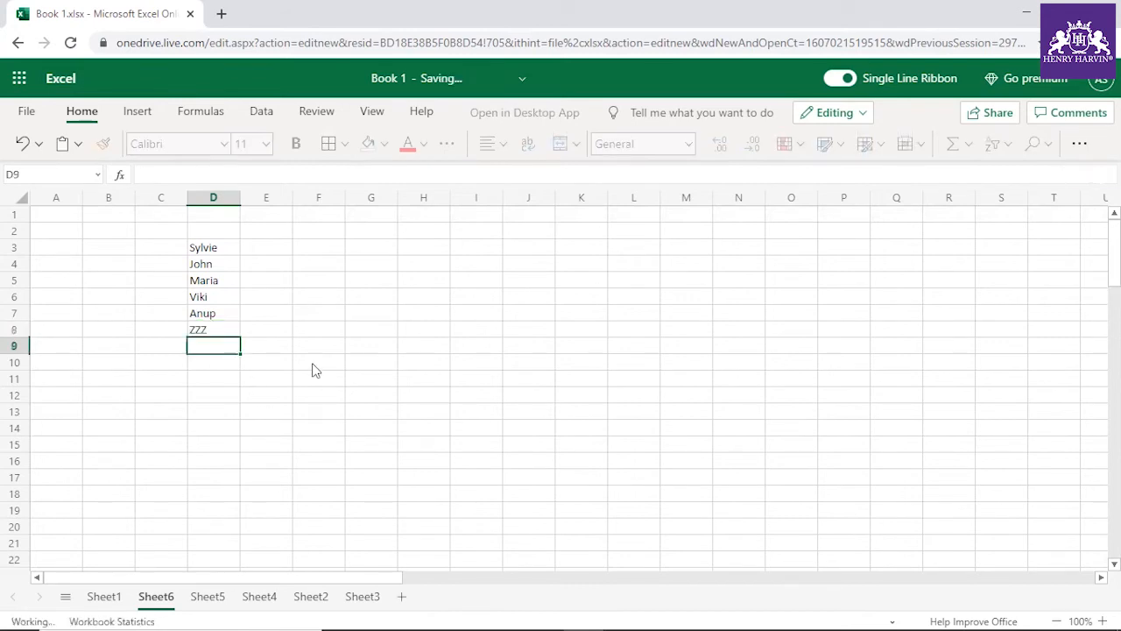
type("mATHIEU")
left_click(313, 366)
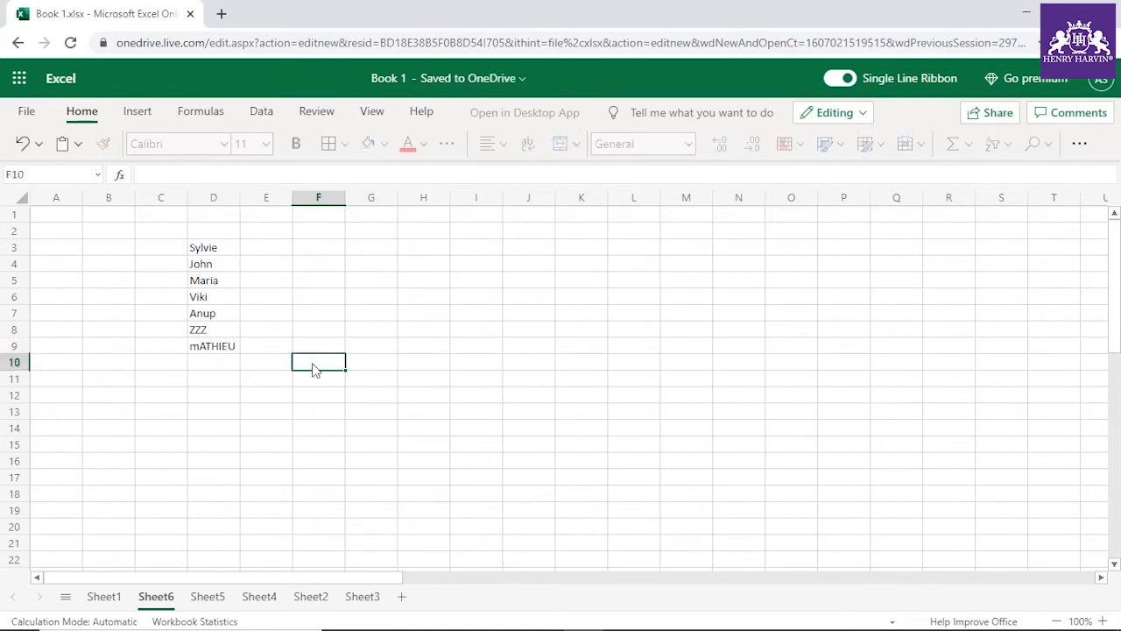
left_click(217, 348)
type("Mathieu")
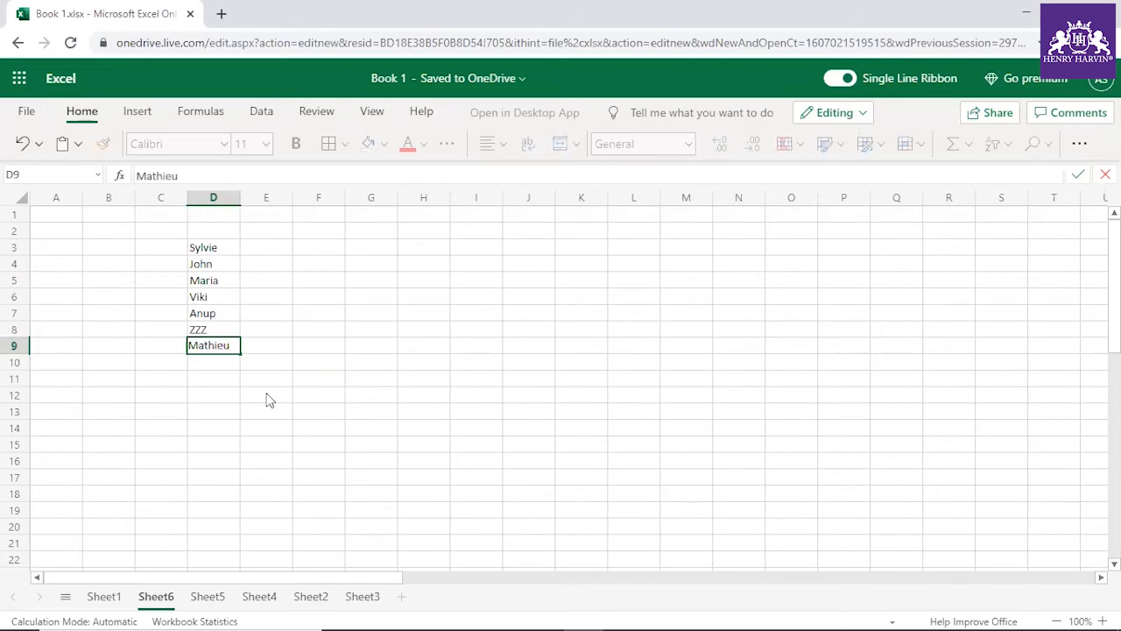
left_click(268, 398)
Step: Select the list of names in D3:D9 and widen column E slightly
left_click_drag(230, 253, 218, 508)
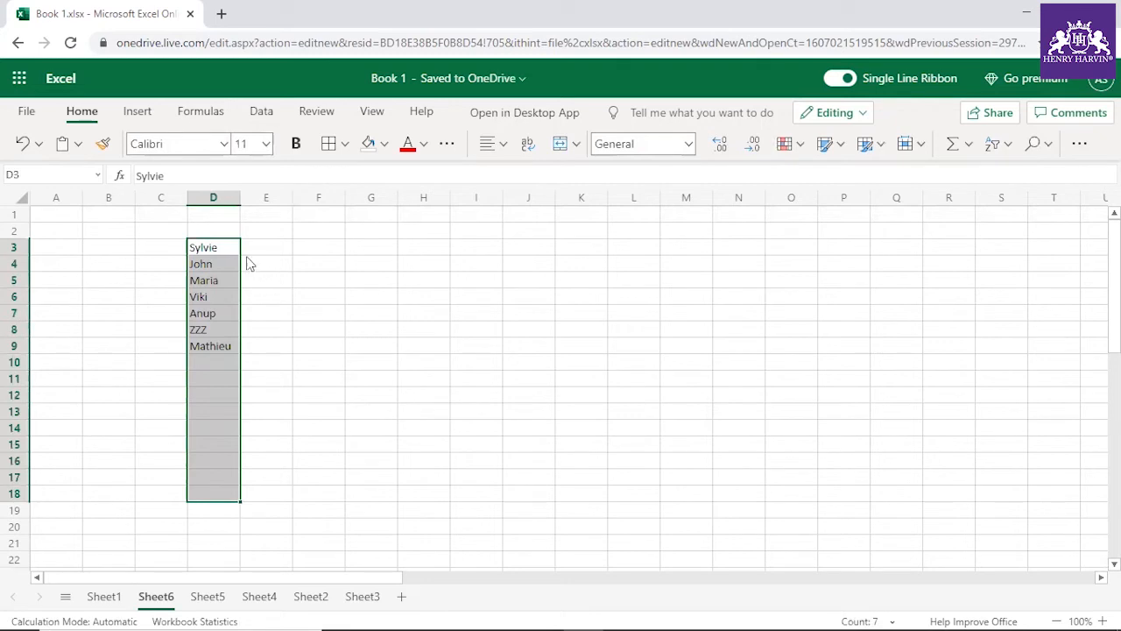
left_click_drag(232, 247, 225, 346)
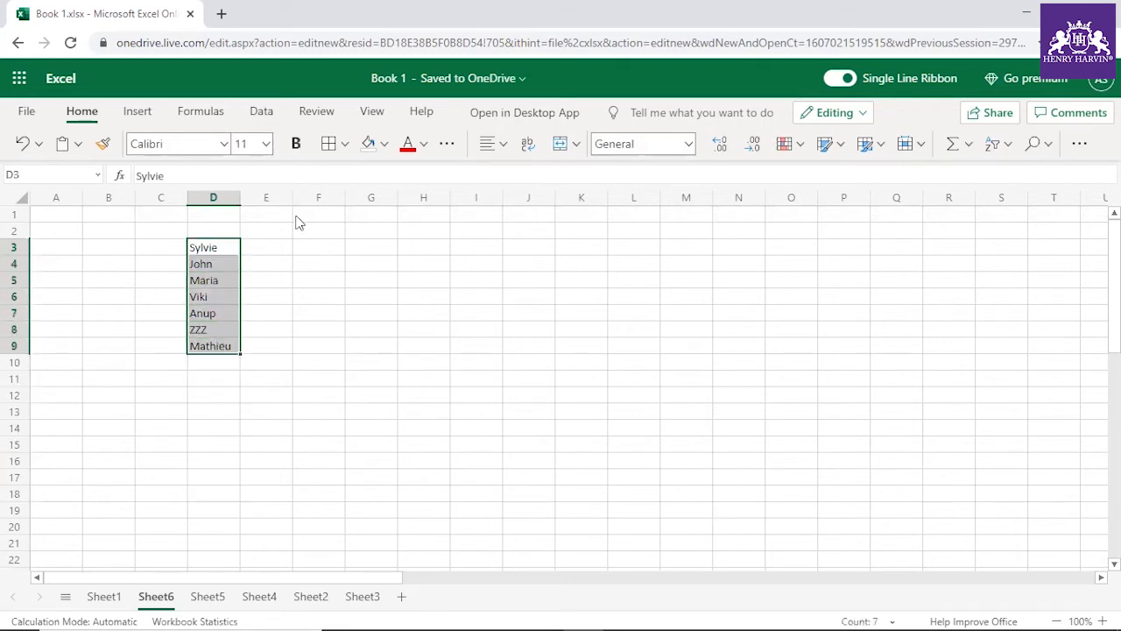
left_click_drag(293, 197, 302, 197)
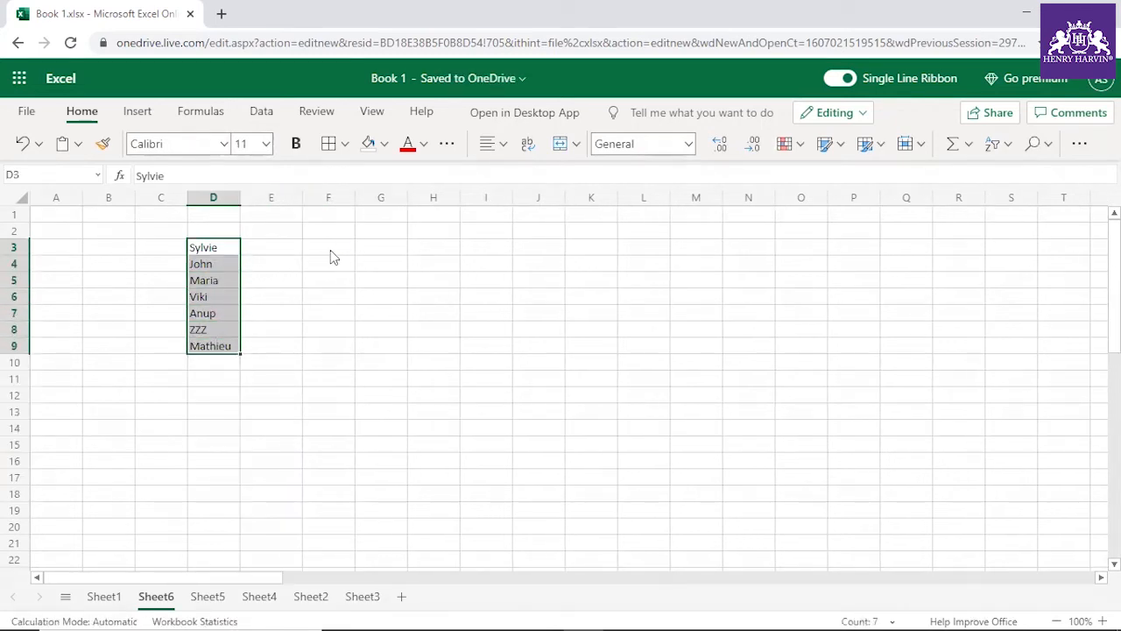
left_click(331, 249)
type("=cona")
key("BackSpace")
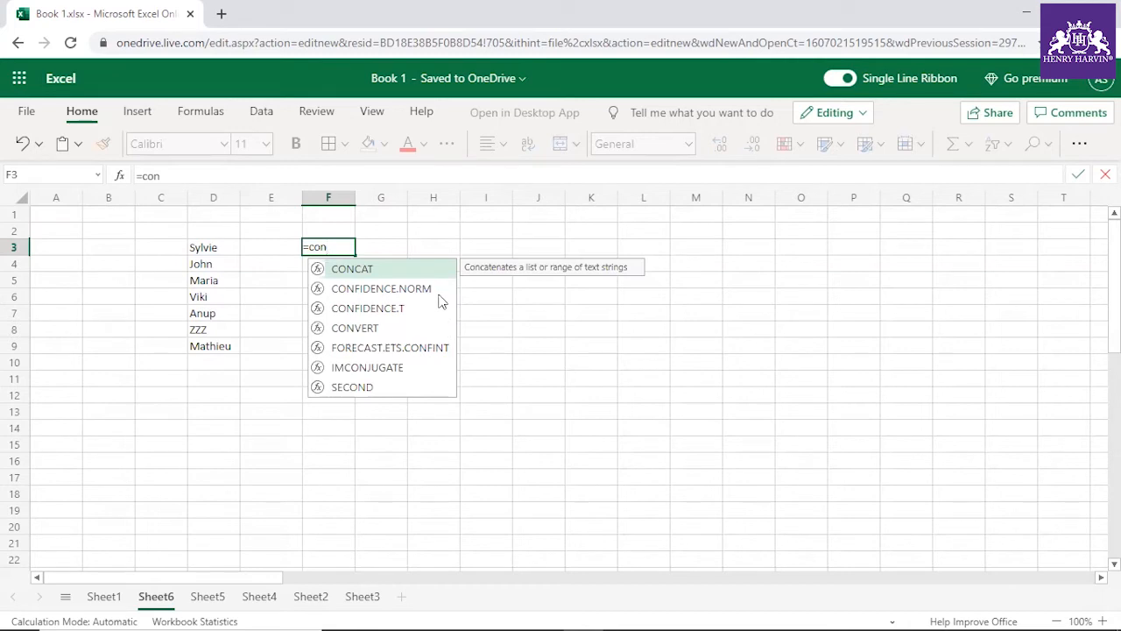
key("Escape")
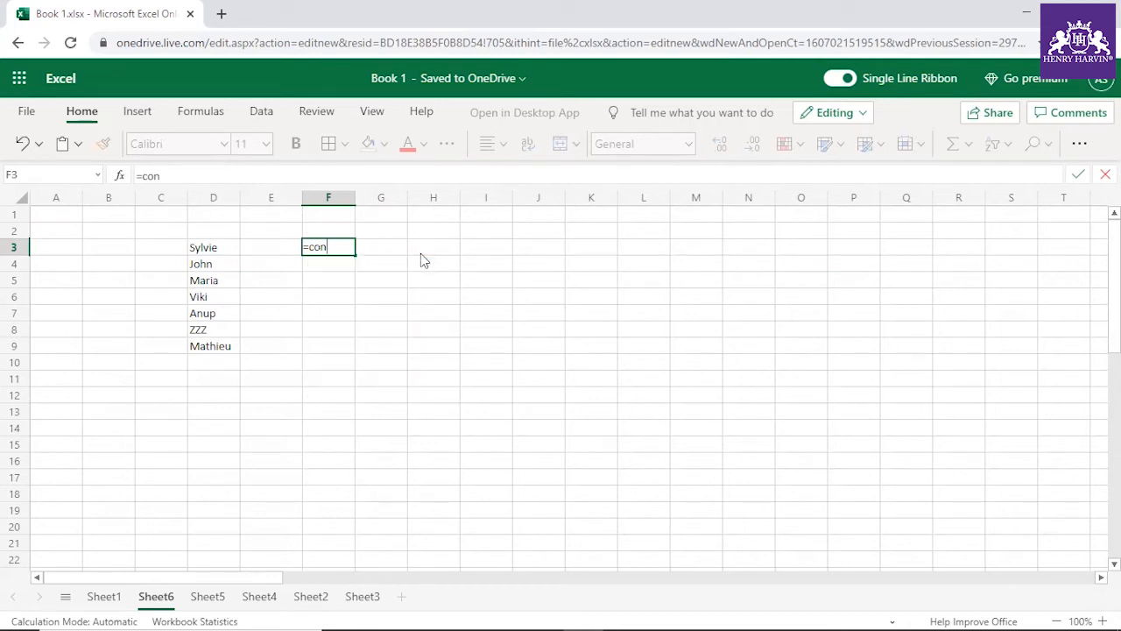
type("cate")
key("BackSpace")
key("BackSpace")
key("BackSpace")
key("BackSpace")
key("BackSpace")
key("BackSpace")
key("BackSpace")
key("BackSpace")
Step: Join the names in F3 with a hyphen delimiter, ignoring empty cells, using =TEXTJOIN("-",TRUE,D3:D9)
type("=text")
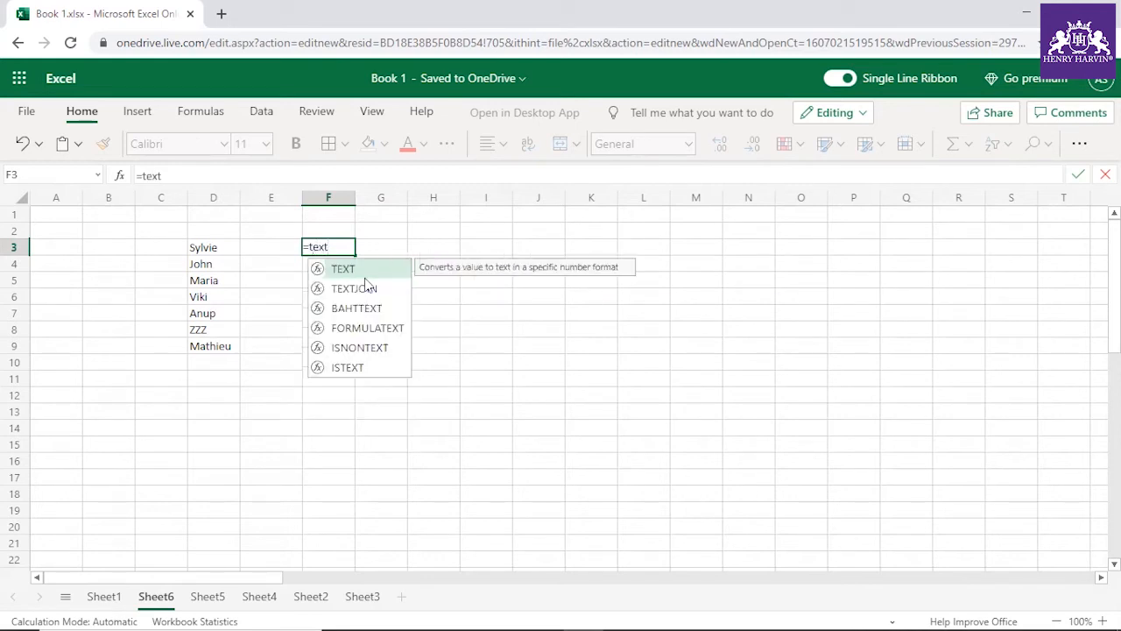
key("Down")
key("Tab")
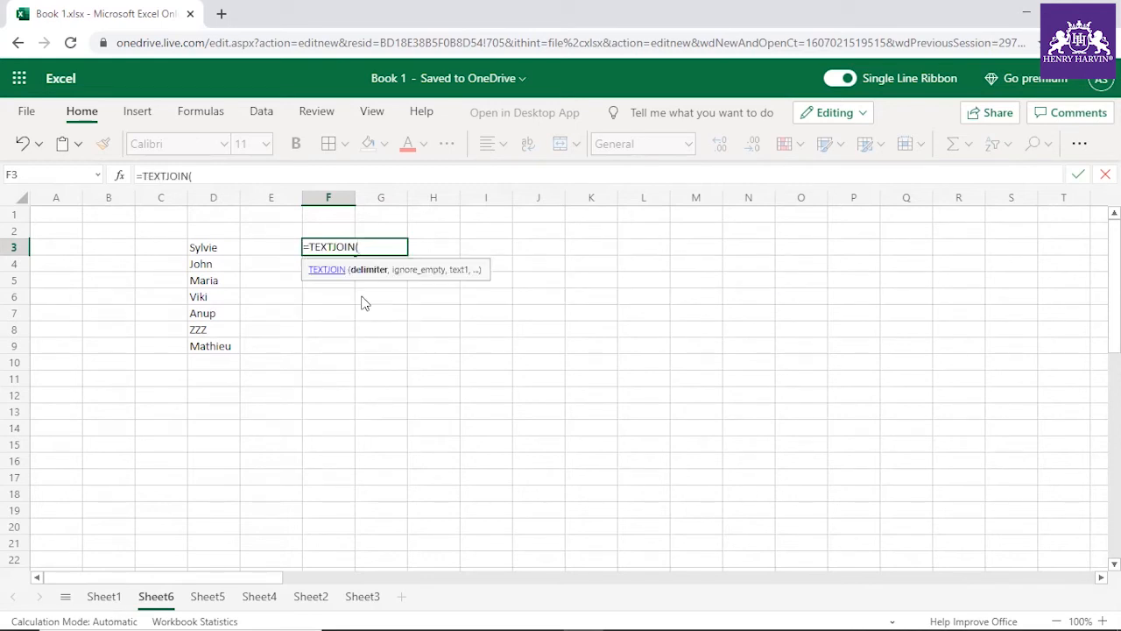
type("\"-\",Tru")
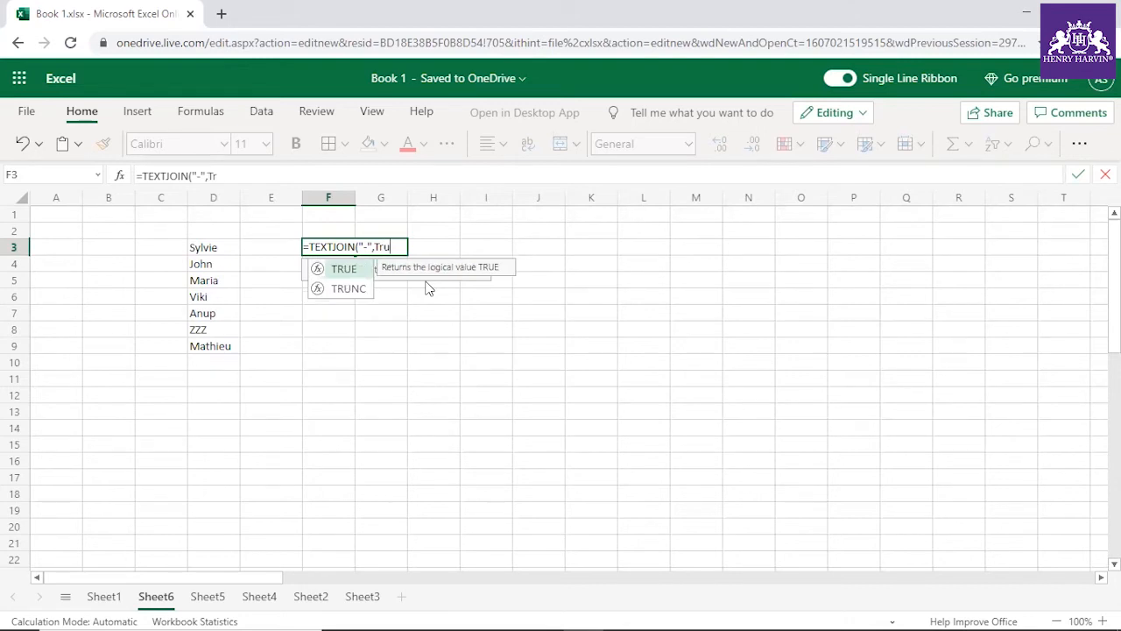
type("e,")
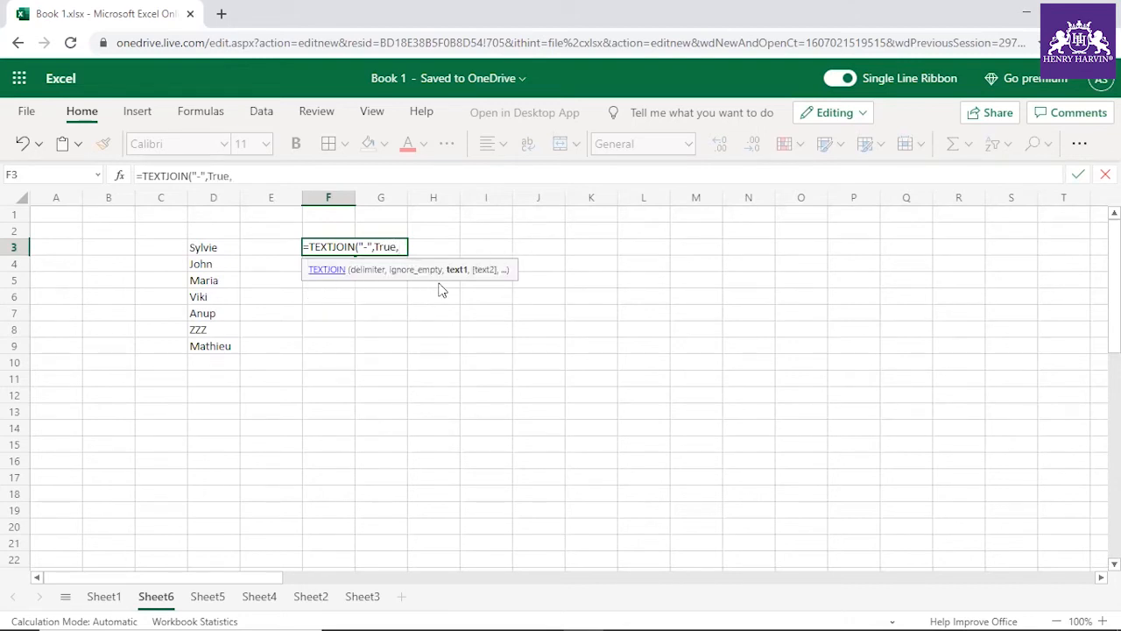
left_click_drag(208, 254, 213, 346)
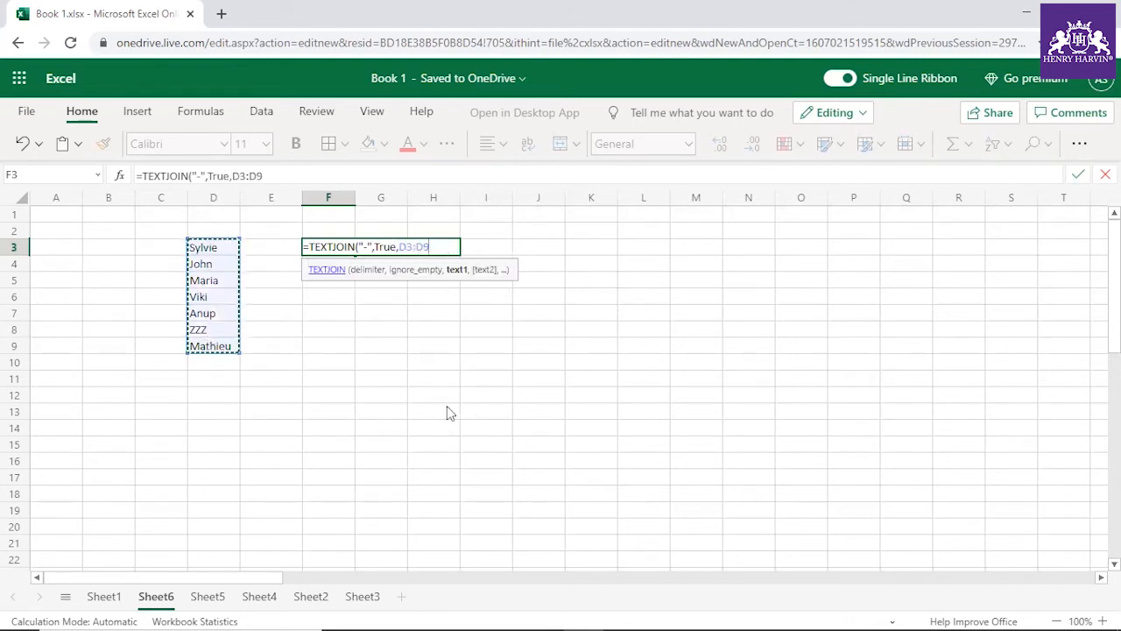
type(")")
key("Return")
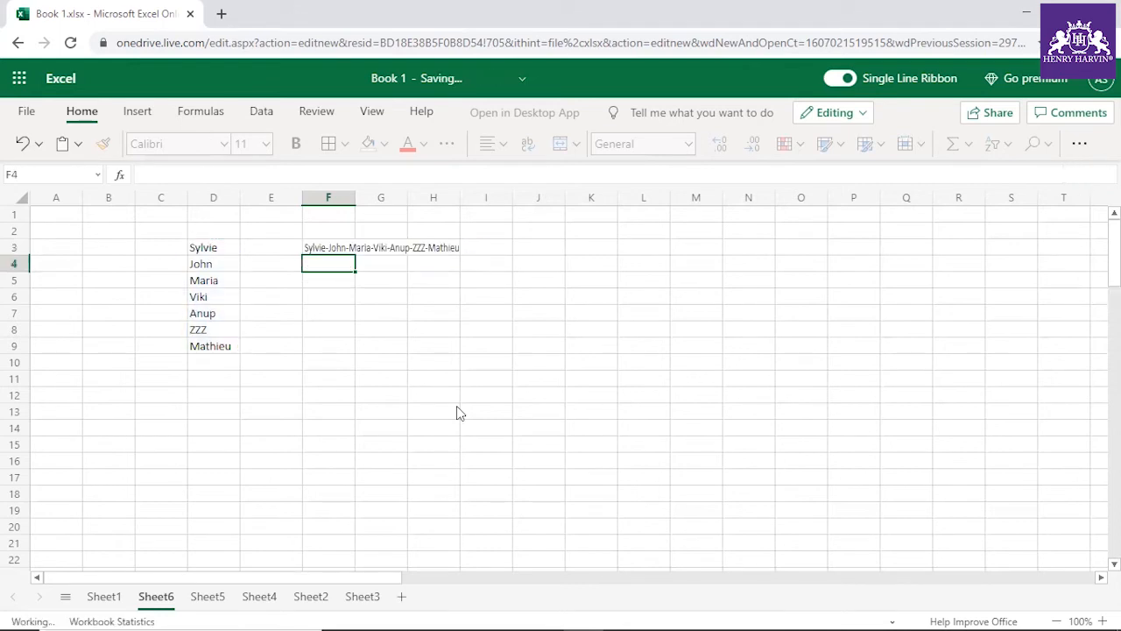
Step: Try to autofit column F to the joined text, and check F3 against the source range D3:D9
double_click(356, 198)
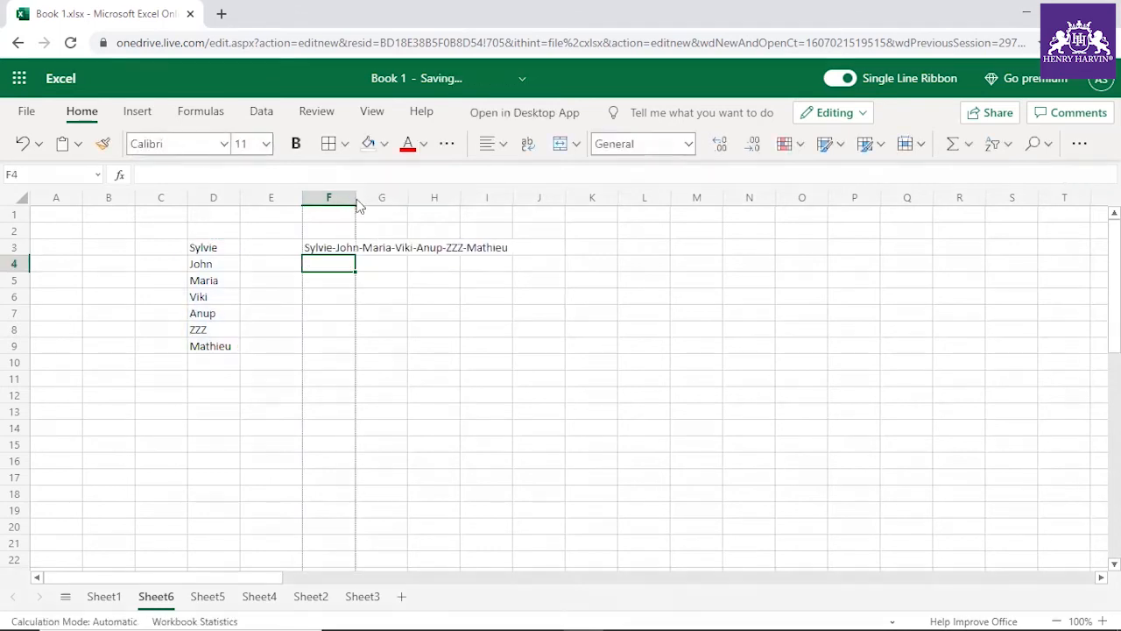
left_click(340, 249)
left_click_drag(223, 251, 231, 347)
Step: Join the same names in F7 with a vertical bar delimiter, using =TEXTJOIN("|",TRUE,D3:D9)
left_click(328, 312)
type("=")
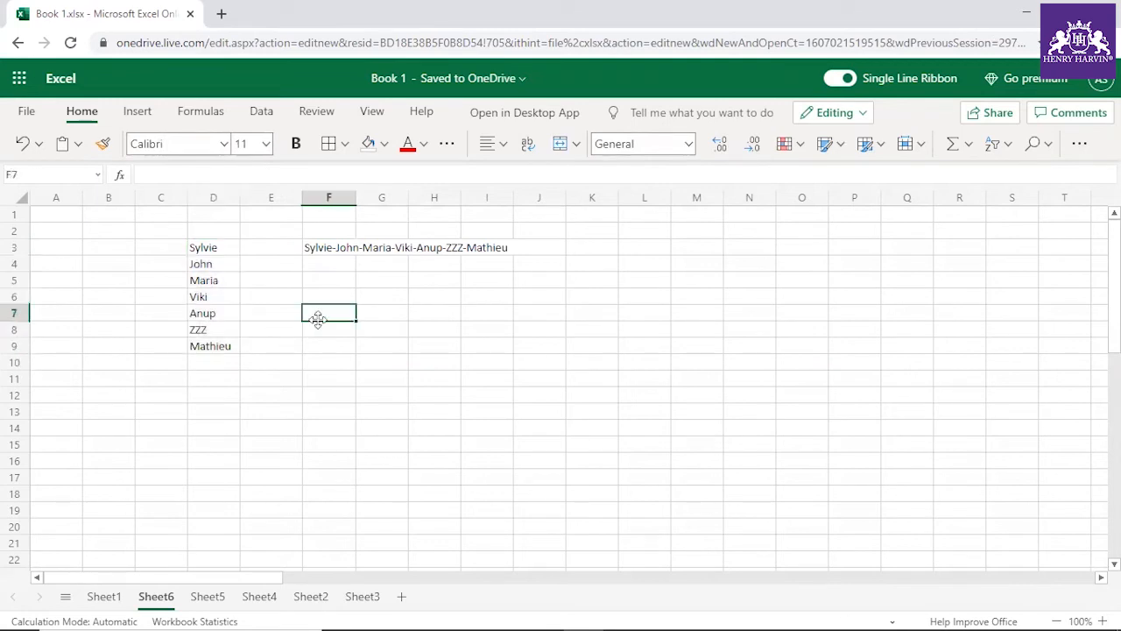
type("Texct")
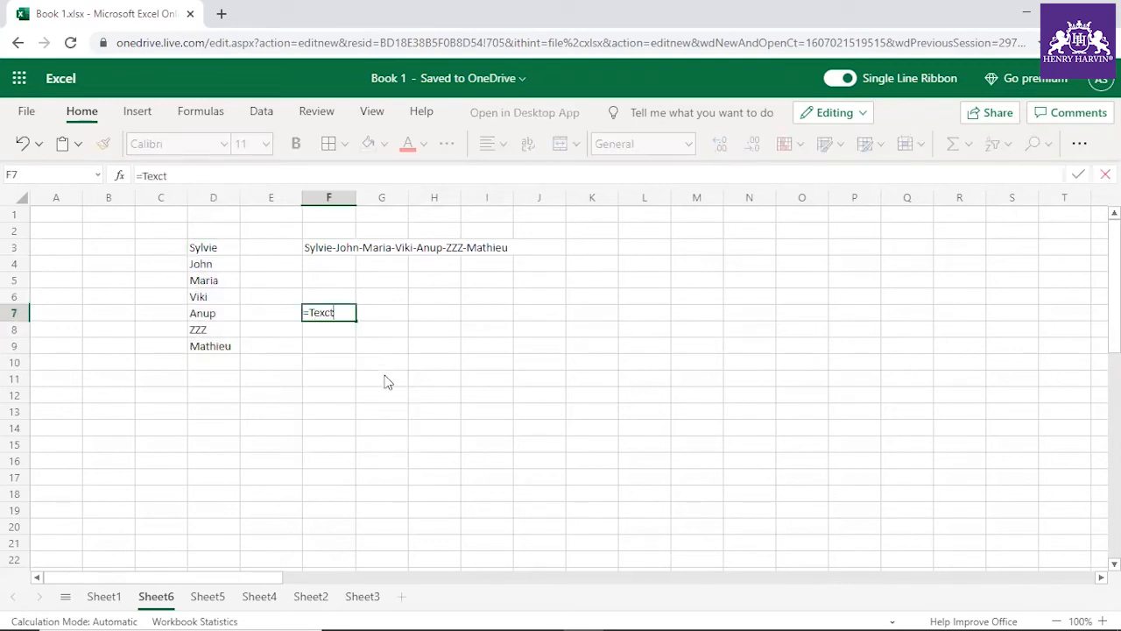
key("BackSpace")
key("BackSpace")
type("t")
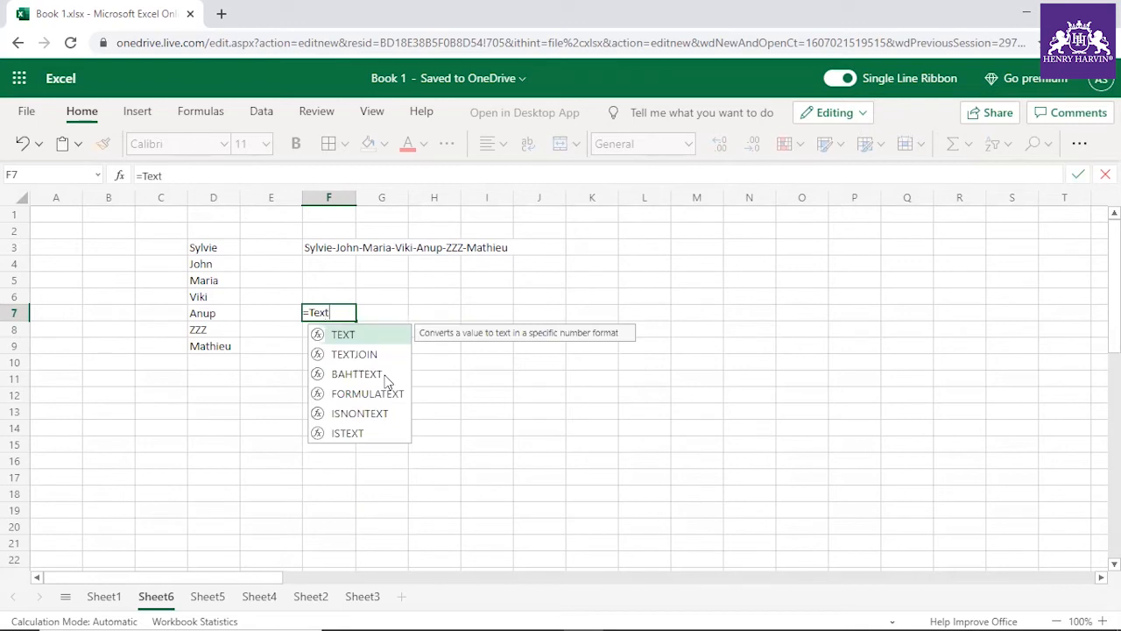
type("join(")
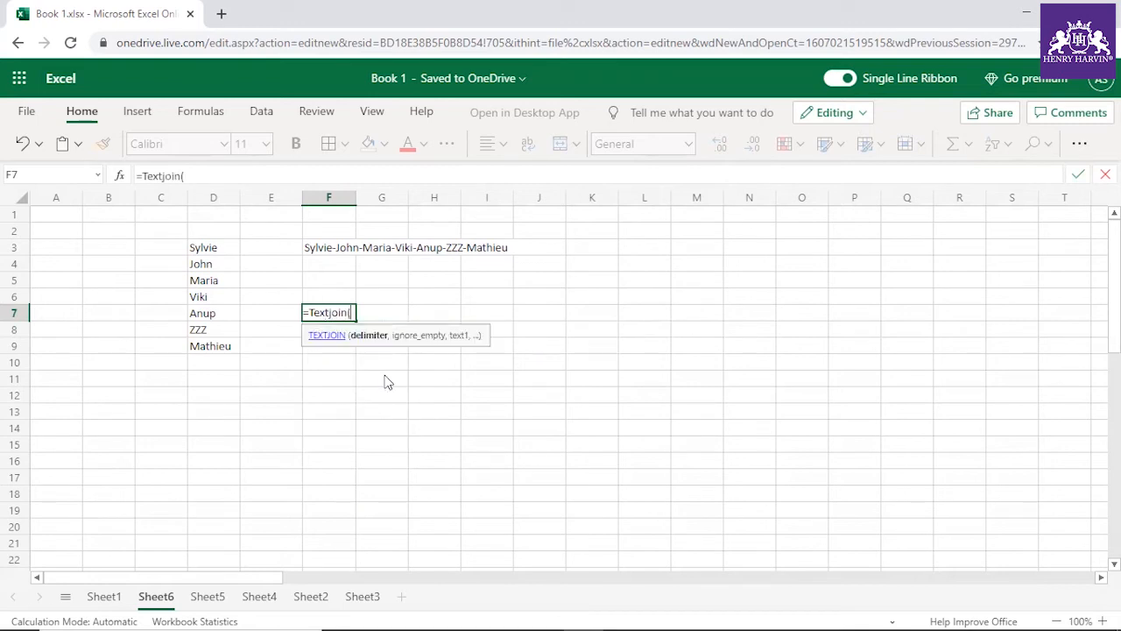
type("\"|\",")
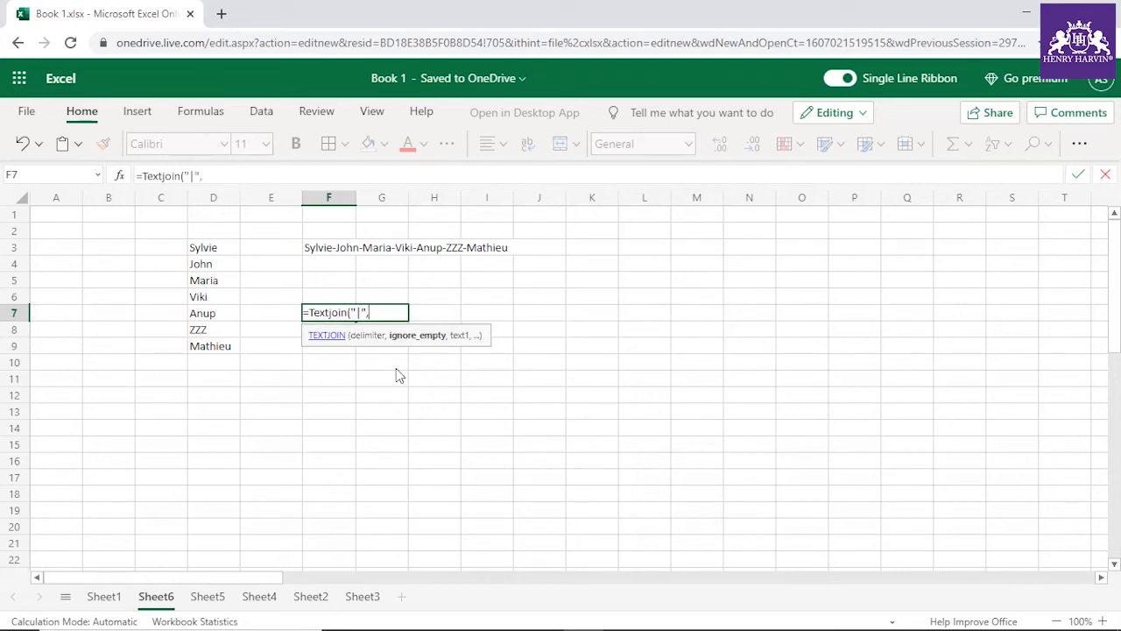
type("True,")
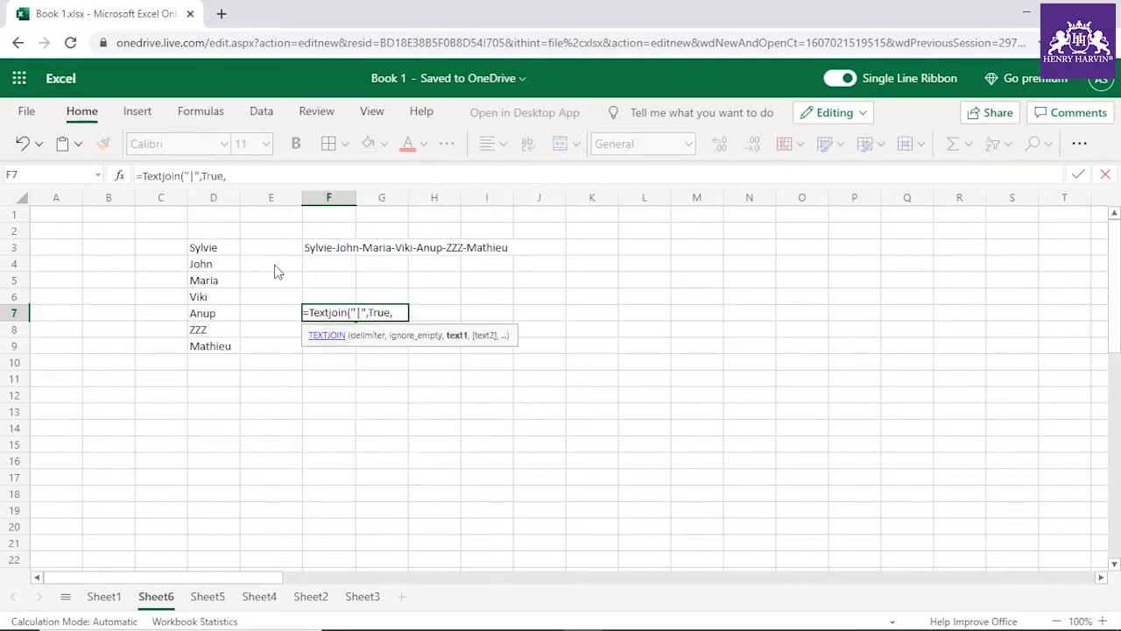
left_click_drag(222, 253, 224, 350)
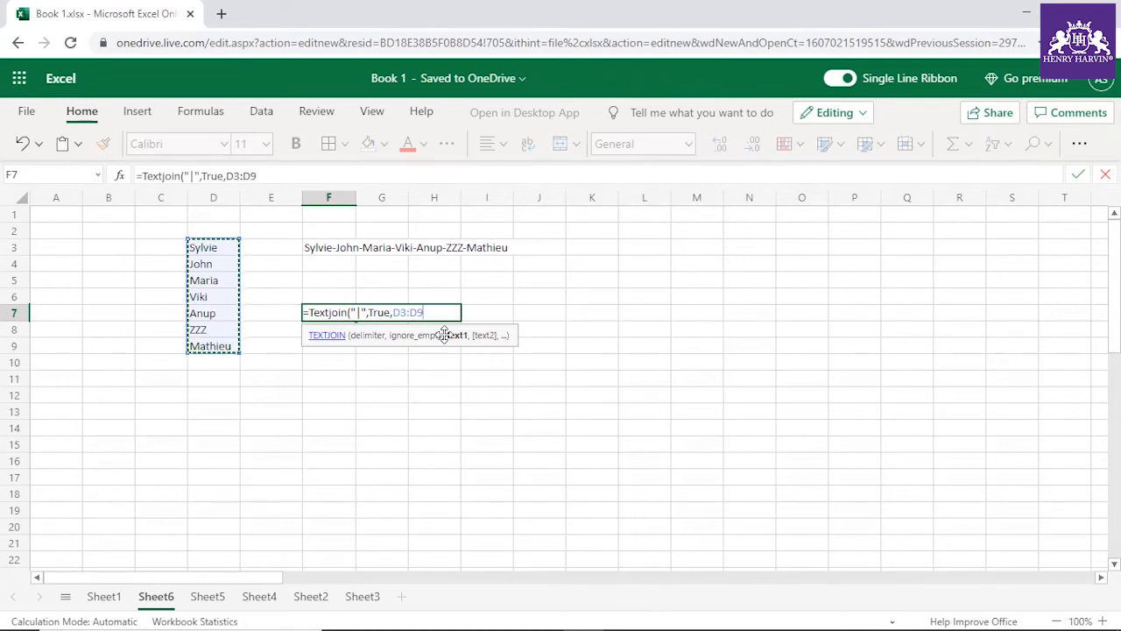
type(")")
key("Return")
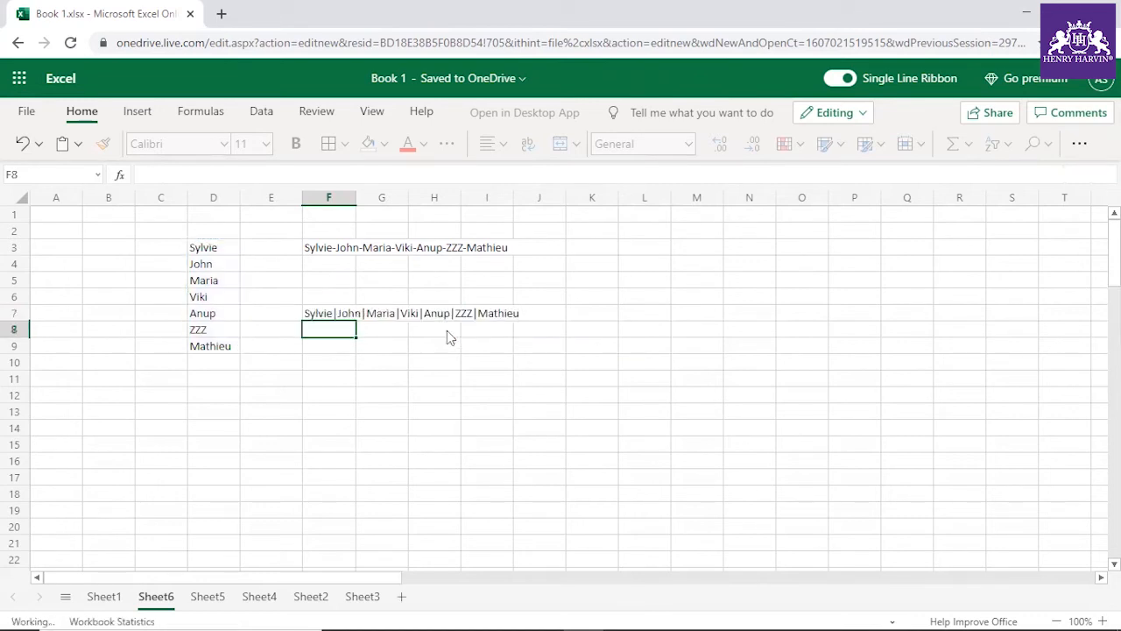
Step: Widen column F to fit both joined strings, and review the formulas in F3 and F7
left_click(348, 322)
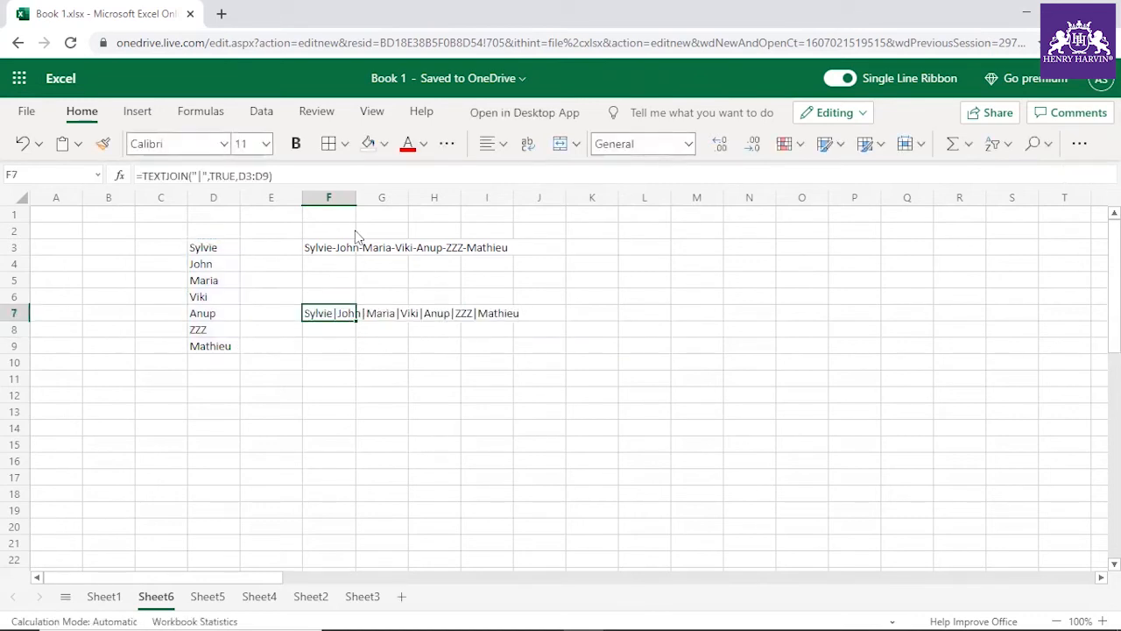
left_click_drag(355, 197, 538, 197)
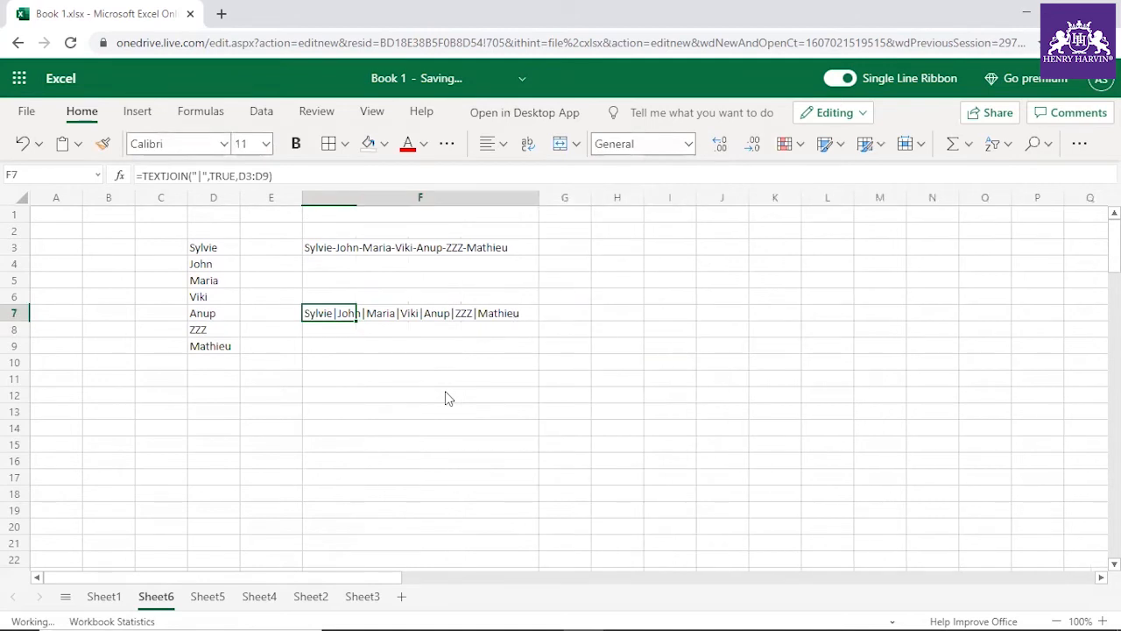
left_click(375, 249)
left_click(366, 317)
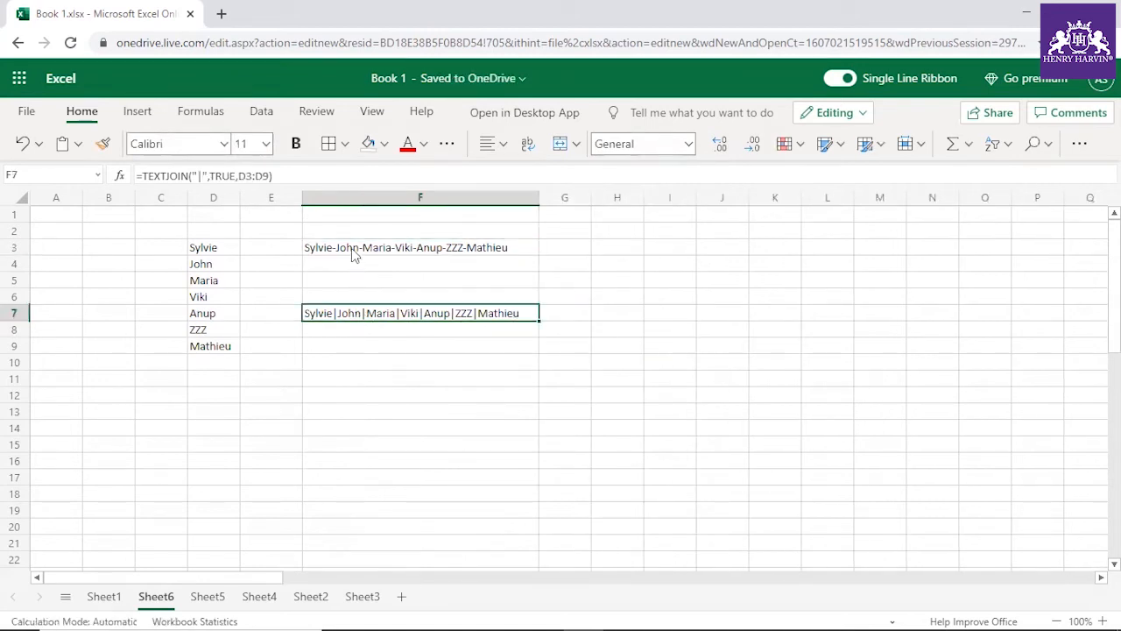
Step: Clear the name in D6 and check how the joined strings in F3 and F7 respond
left_click(208, 297)
key("Delete")
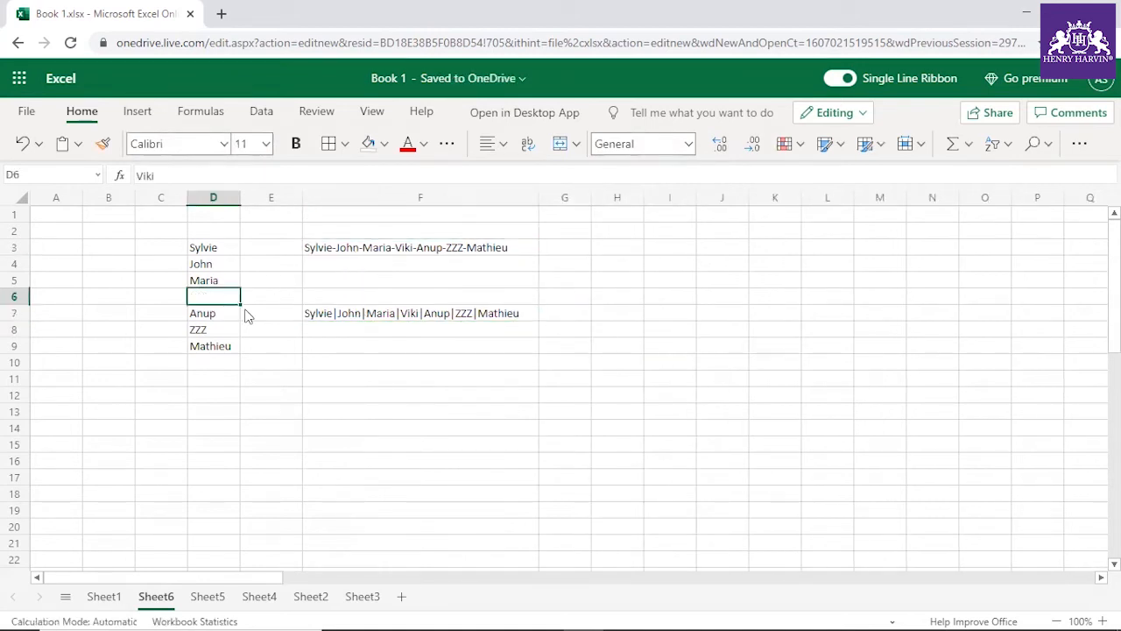
left_click(296, 410)
left_click(381, 251)
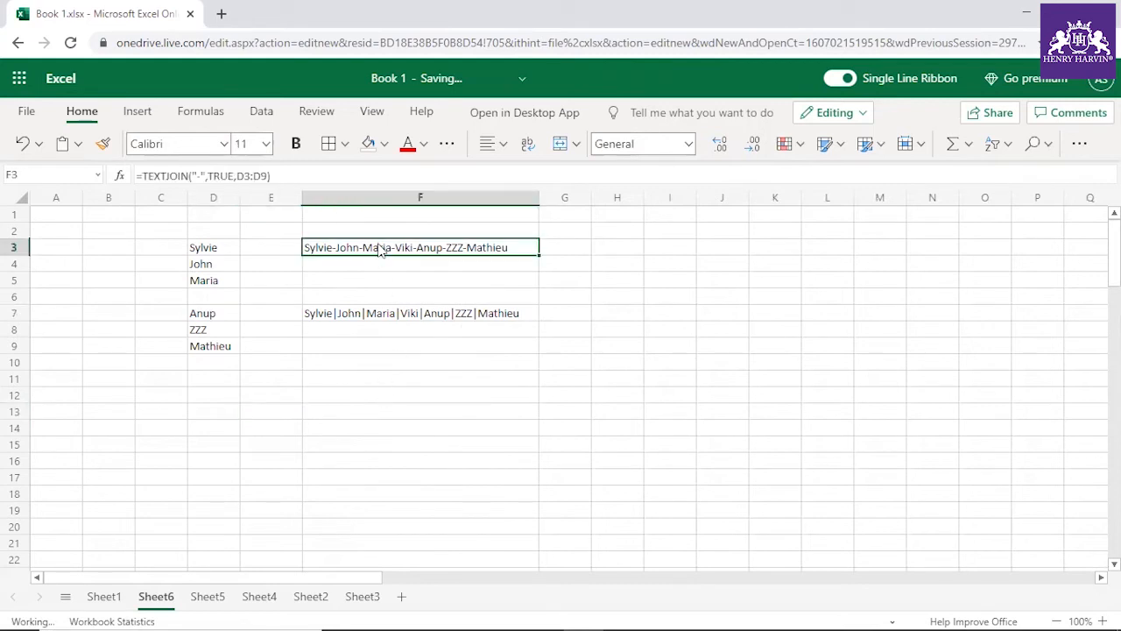
left_click(391, 320)
Step: Re-enter the deleted first name in D6
left_click(219, 297)
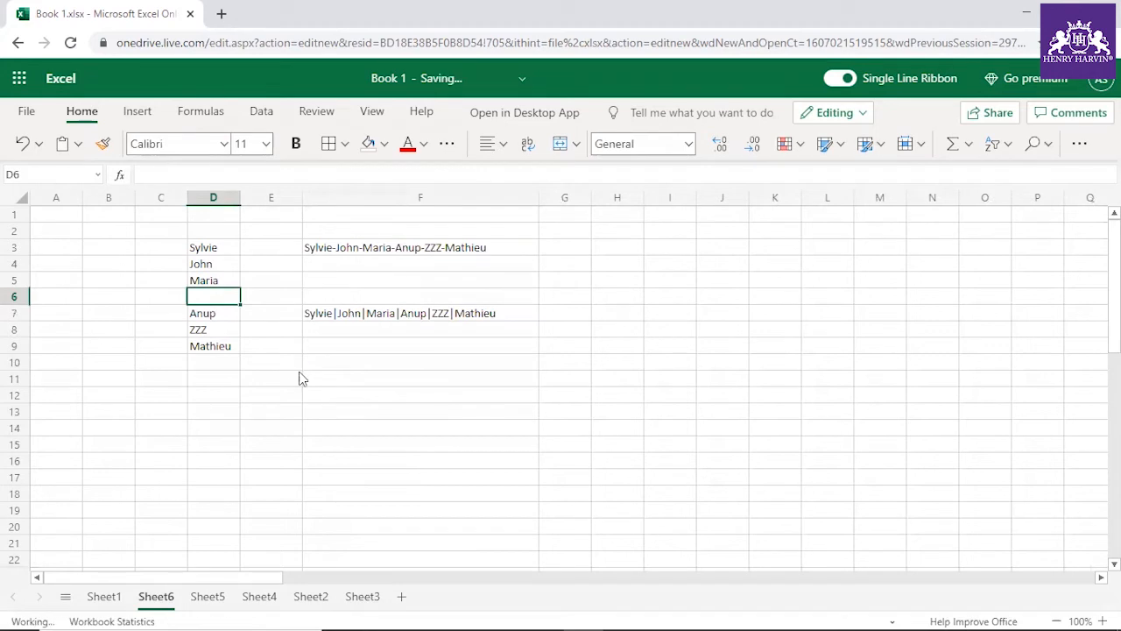
type("Viki")
left_click(274, 363)
left_click(221, 298)
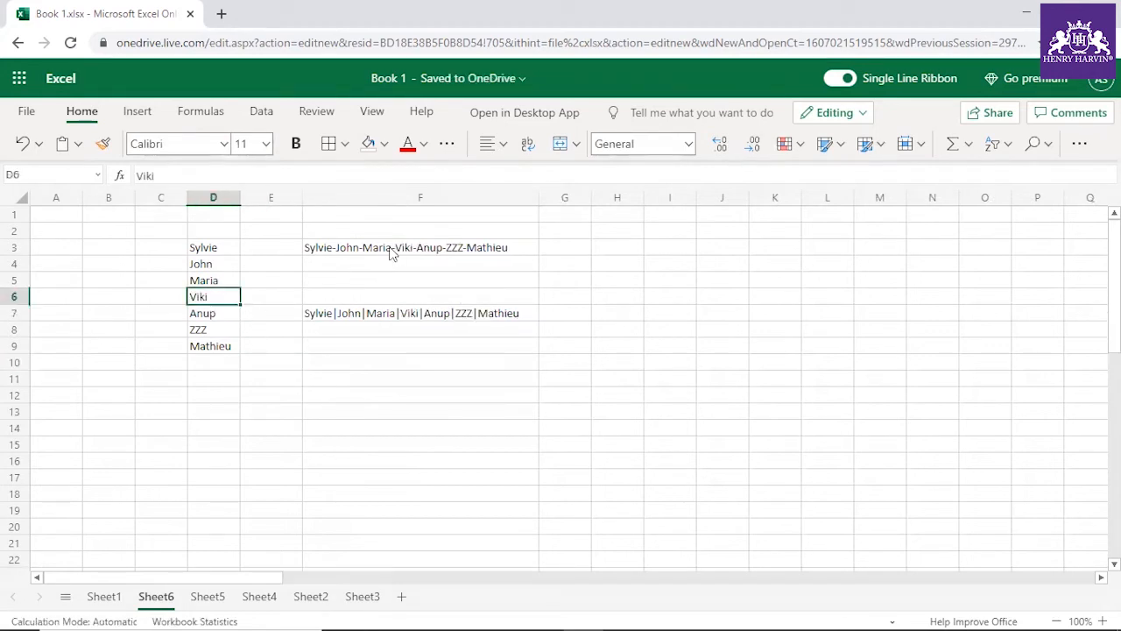
Step: Review the TEXTJOIN formulas in F3 and F7, clear the name in D6 again, and check both joined strings
left_click(393, 253)
left_click(419, 319)
left_click(414, 254)
left_click(413, 319)
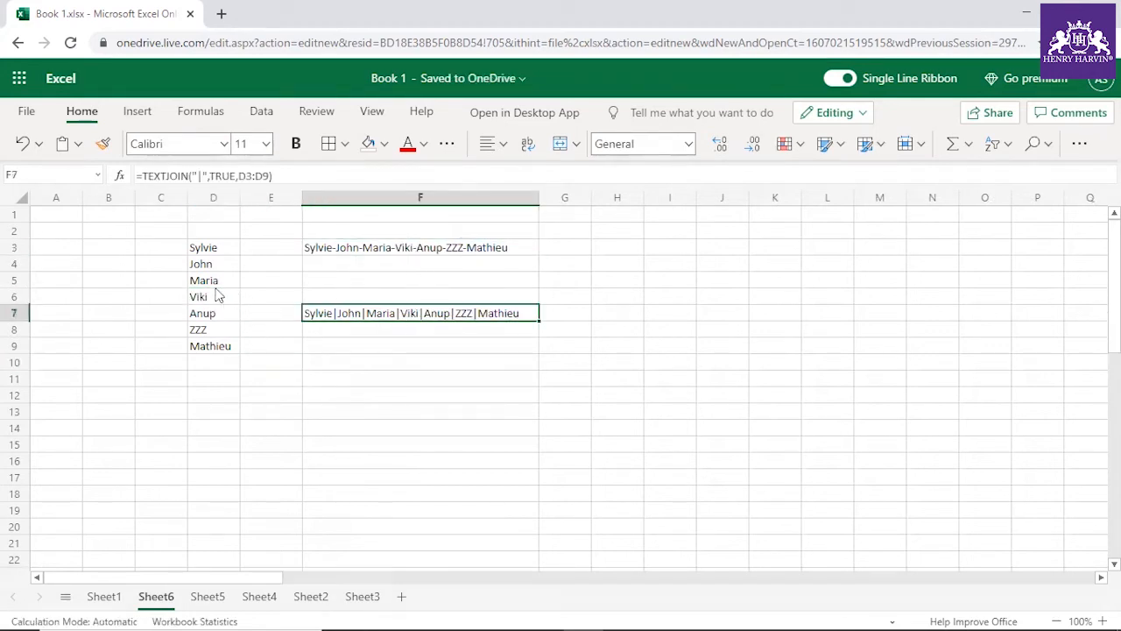
left_click(219, 298)
key("Delete")
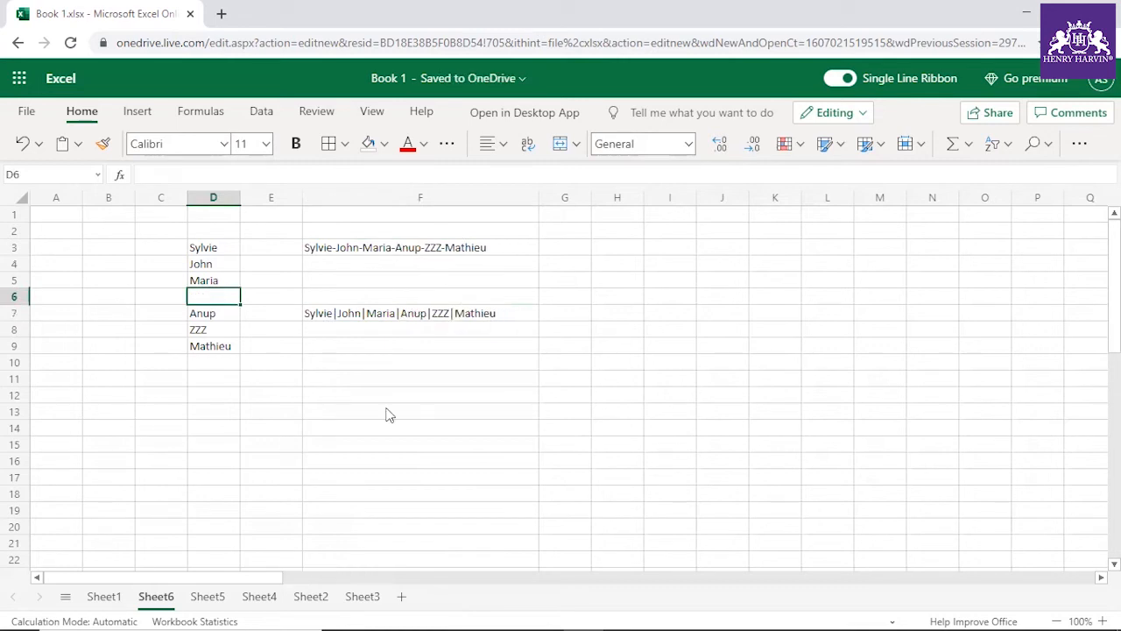
left_click(395, 379)
left_click(399, 254)
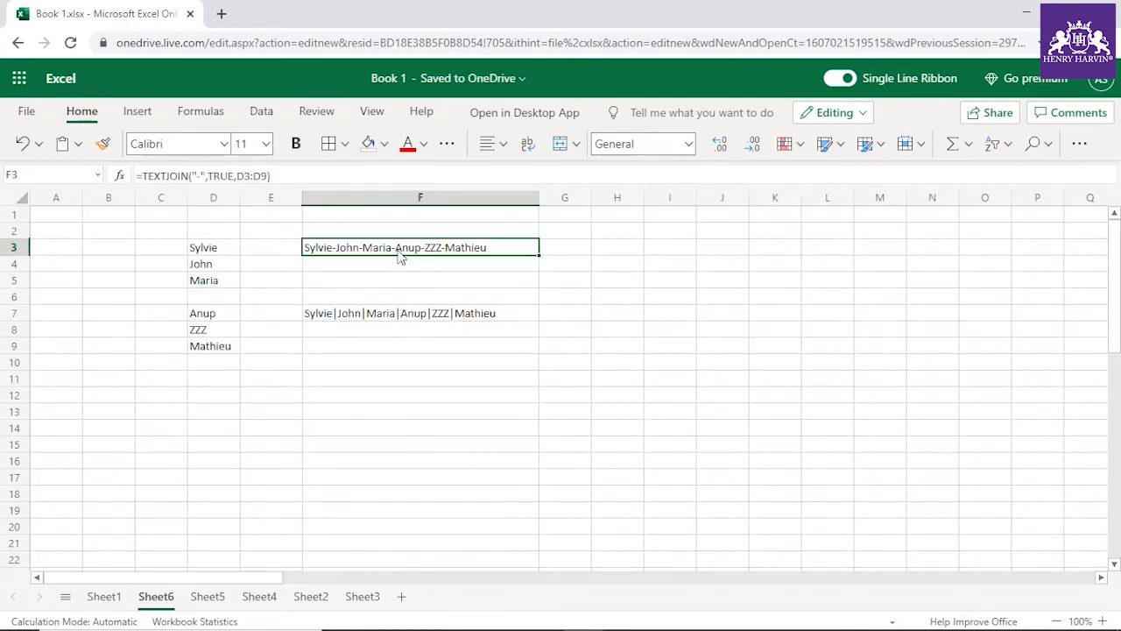
left_click(400, 322)
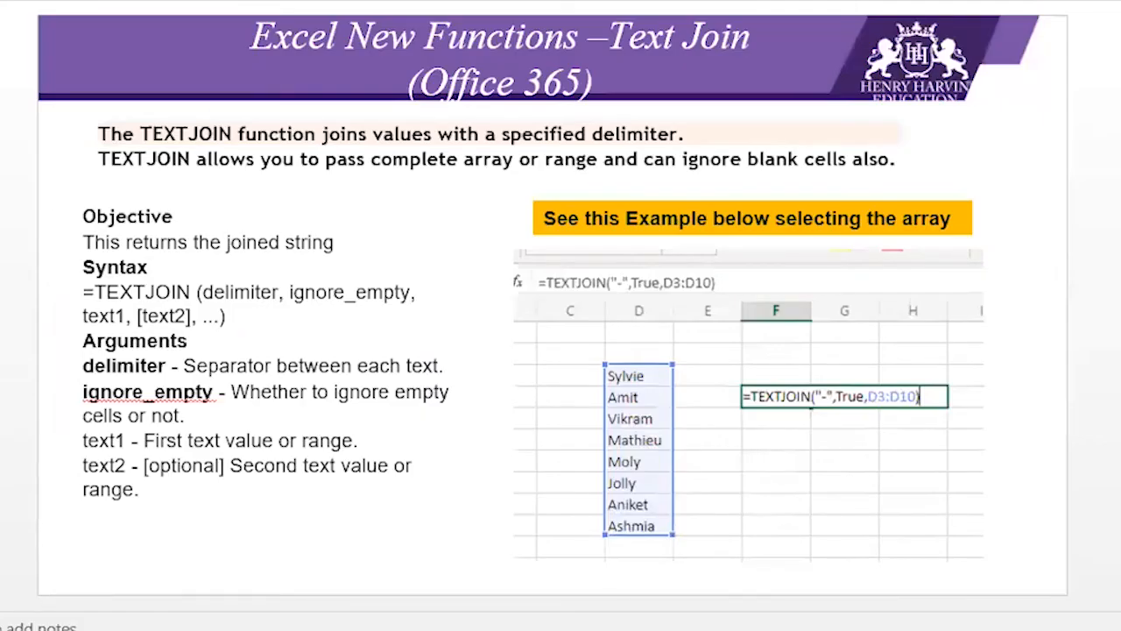
key("Down")
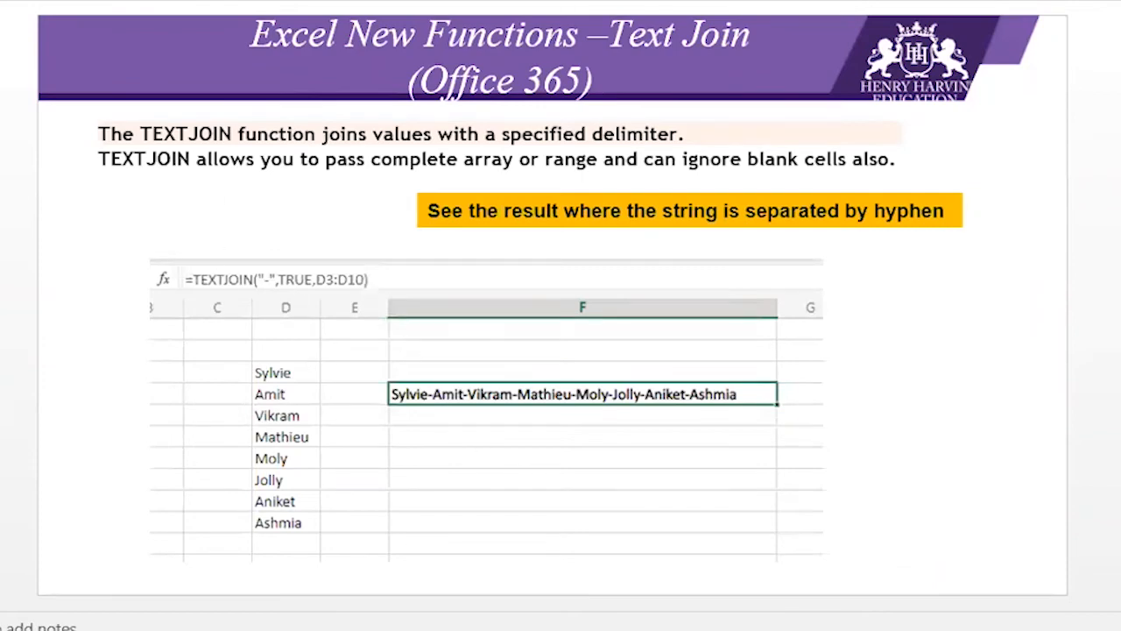
key("Down")
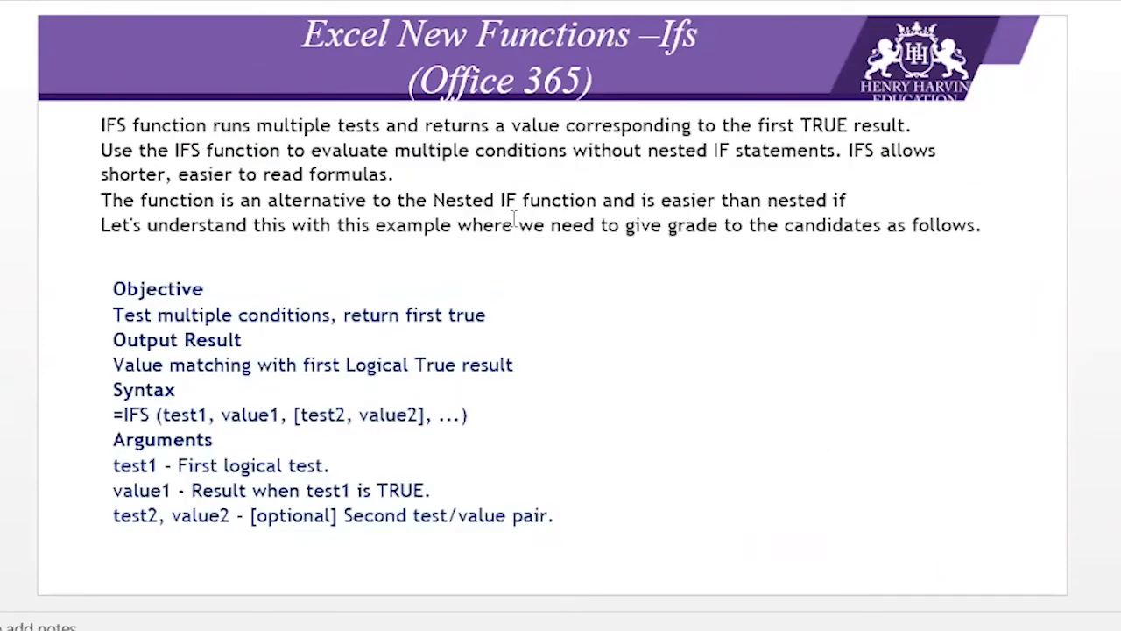
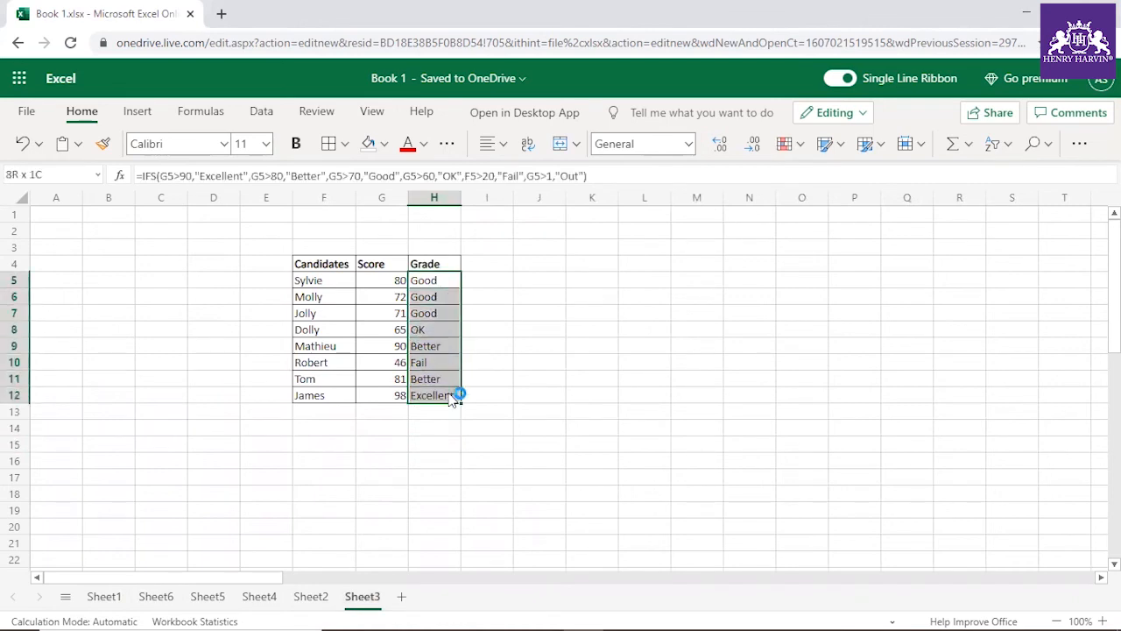
Step: Clear the existing grade formulas from H5:H12 in the candidates table on Sheet3
left_click(501, 339)
left_click_drag(449, 282, 446, 409)
key("Delete")
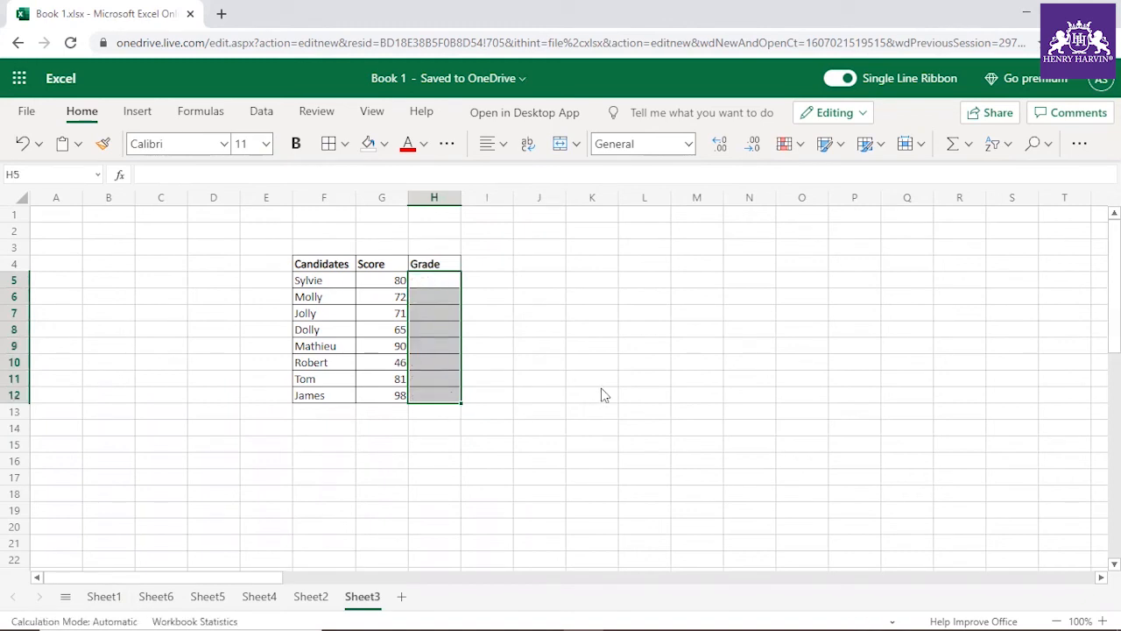
left_click(602, 395)
left_click(443, 282)
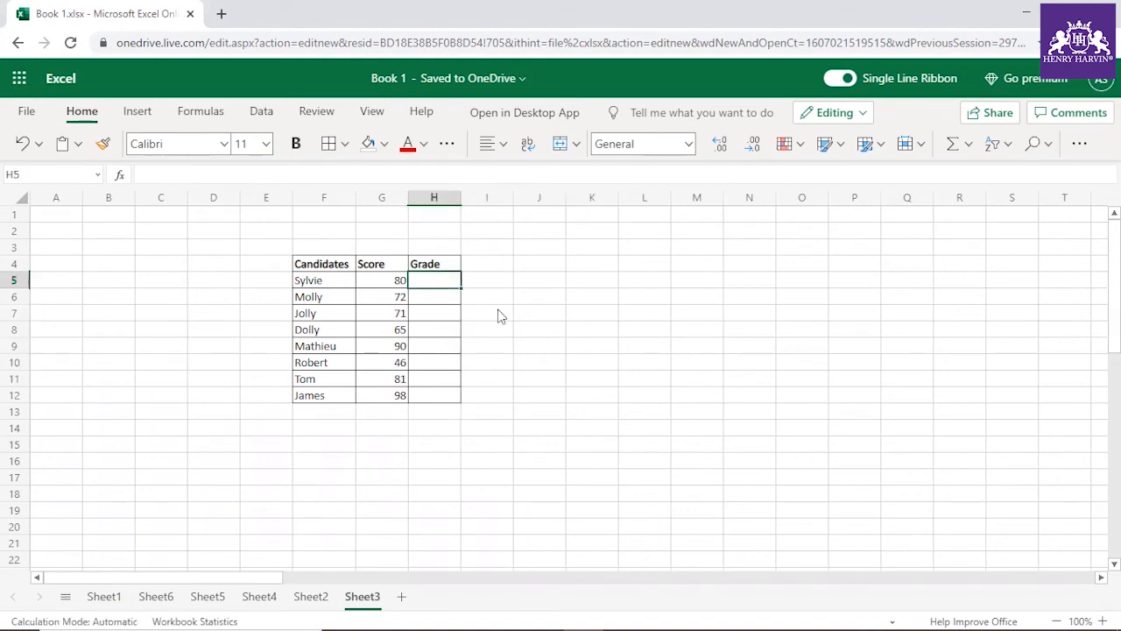
Step: Start a grading key beside the candidates table, entering >90 with Excellent in L2:M2 and 80-90 with Better in L3:M3
left_click(649, 233)
type(">90")
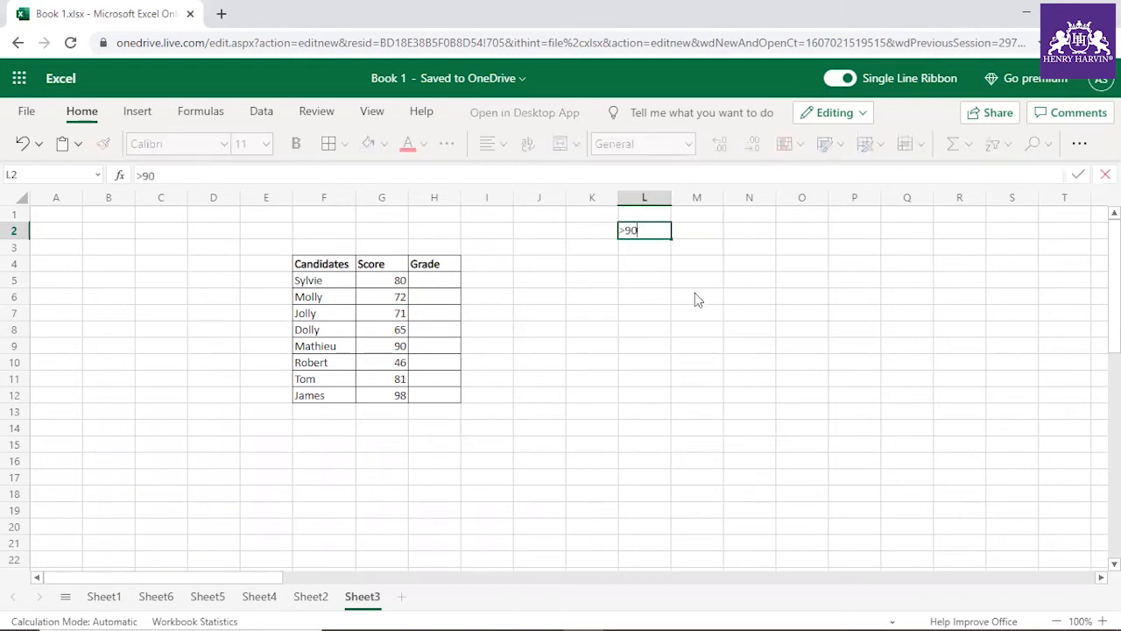
key("Tab")
type("Excellent")
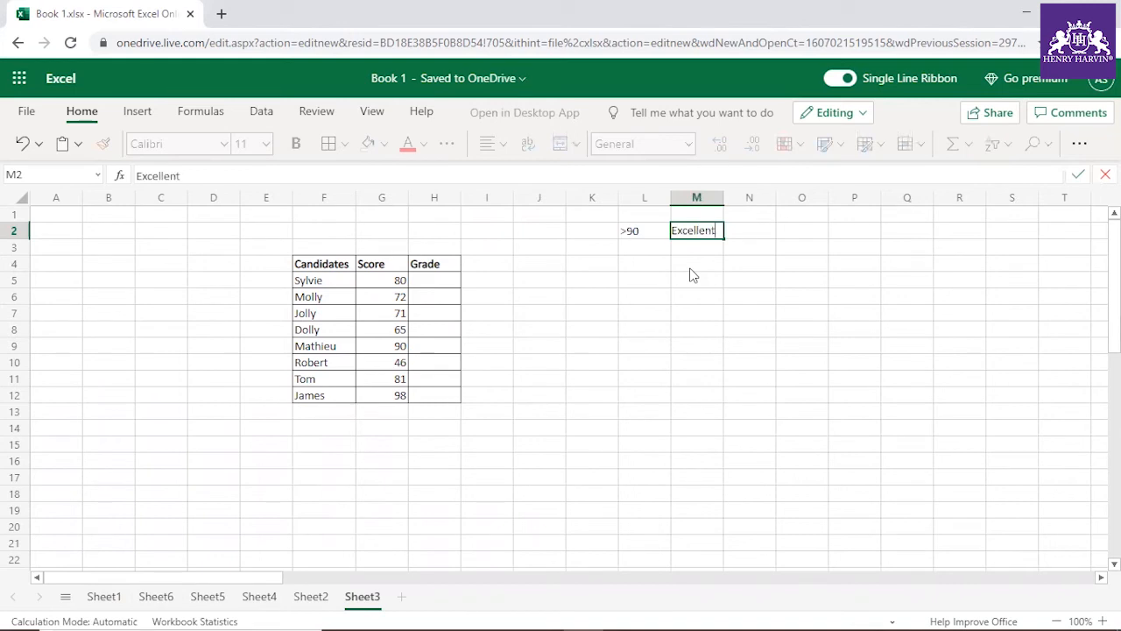
key("Return")
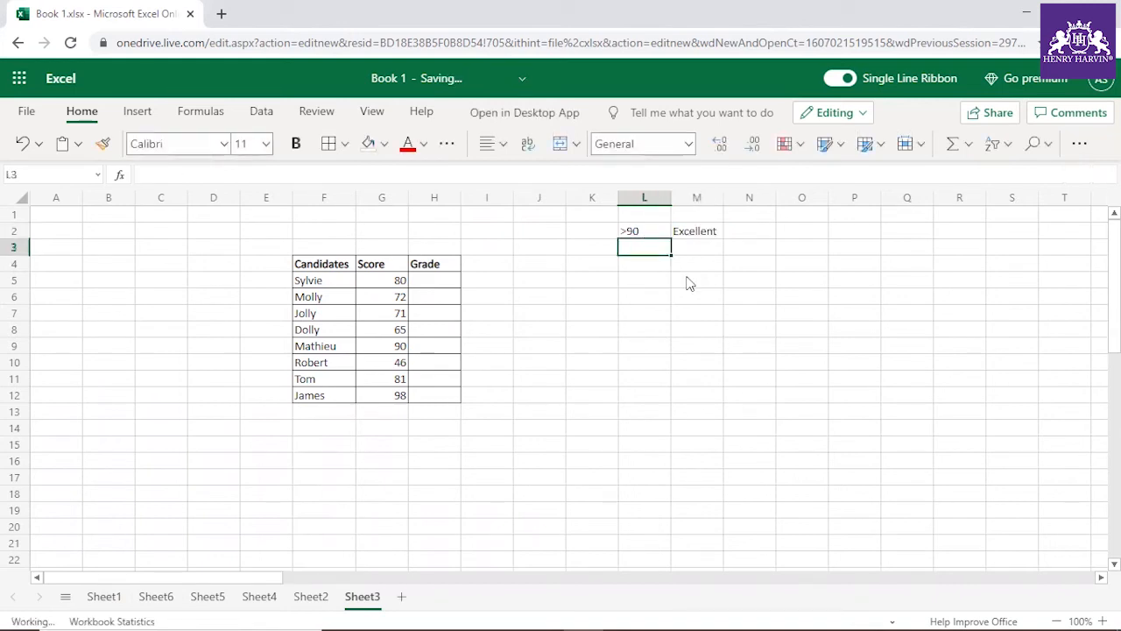
type("80-90")
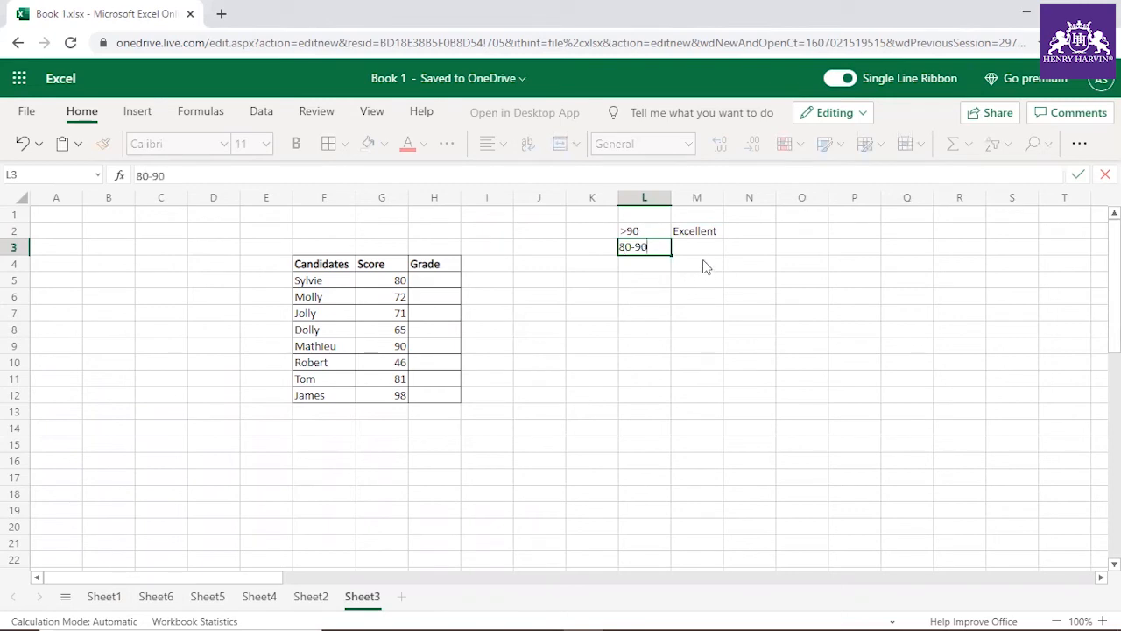
key("Tab")
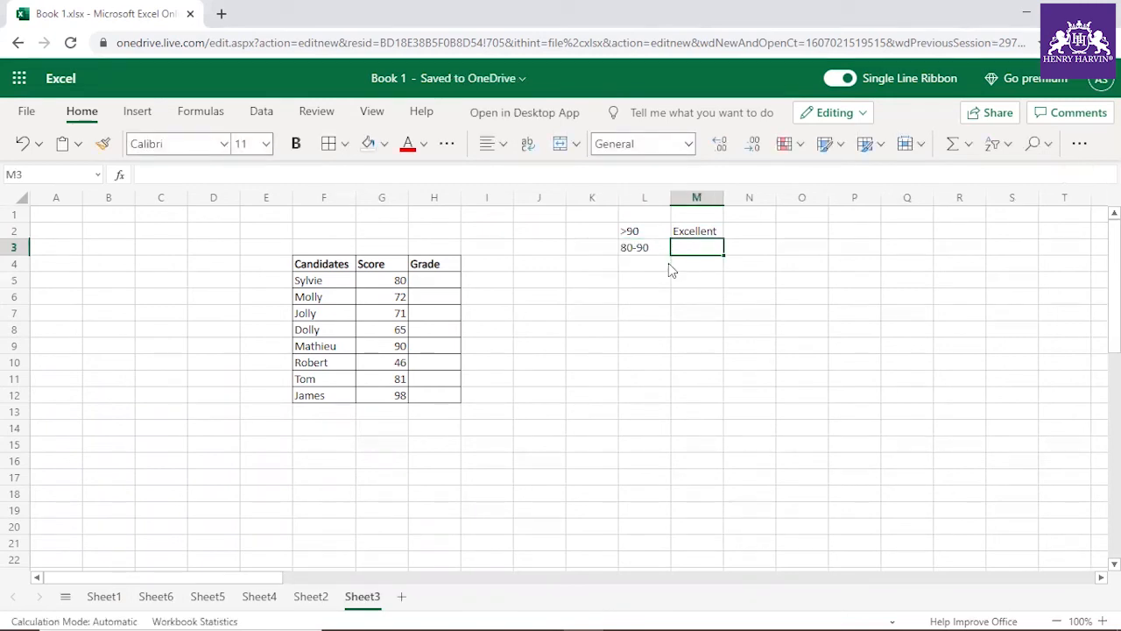
type("Better")
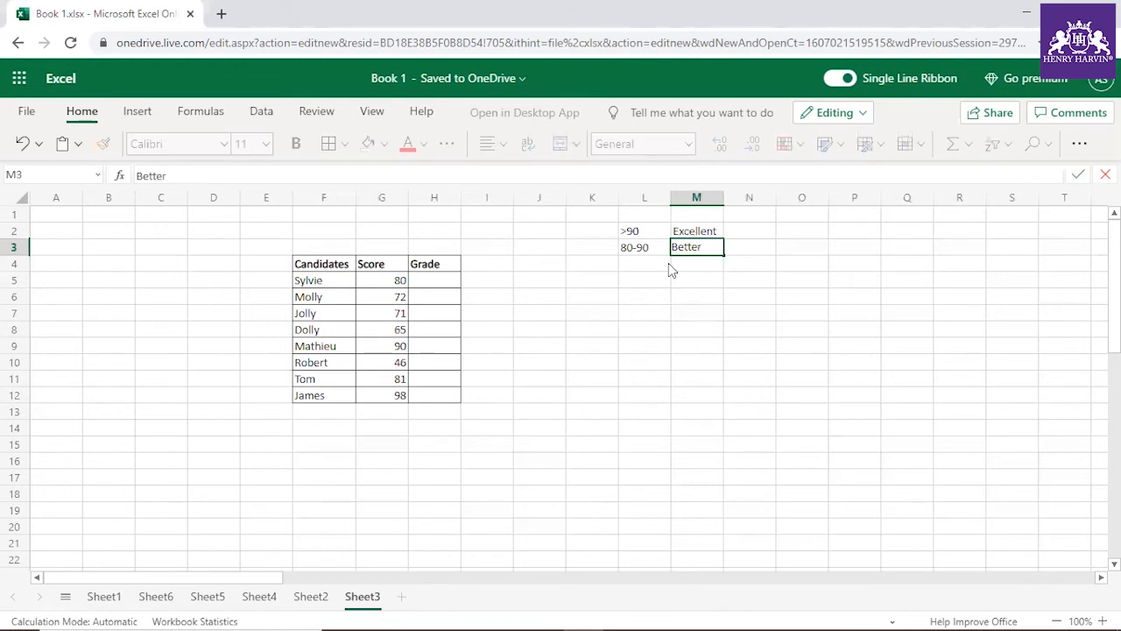
key("Return")
Step: Extend the grading key with 70-80 as Good in L4:M4 and 60-70 as OK in L5:M5
type("70-80")
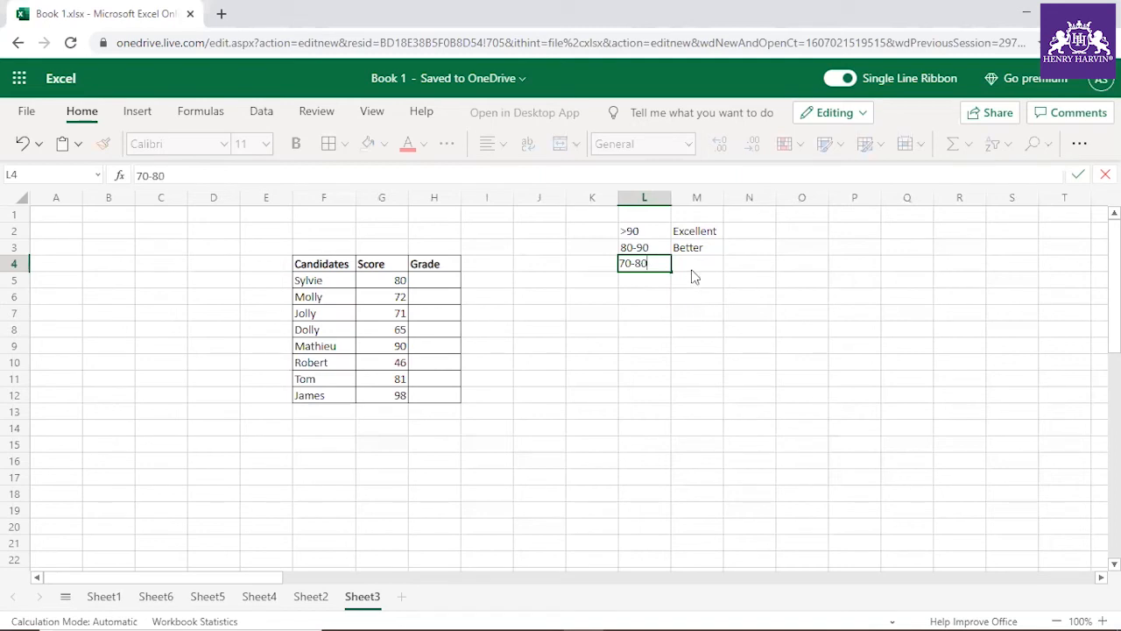
key("Tab")
type("Good")
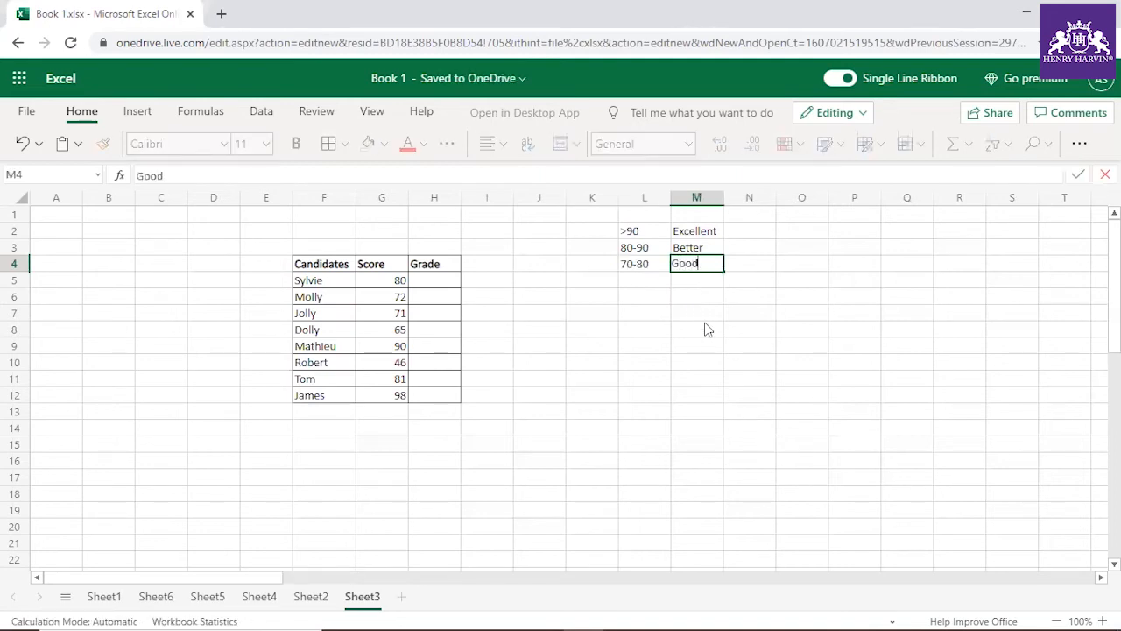
left_click(655, 280)
type("60-70")
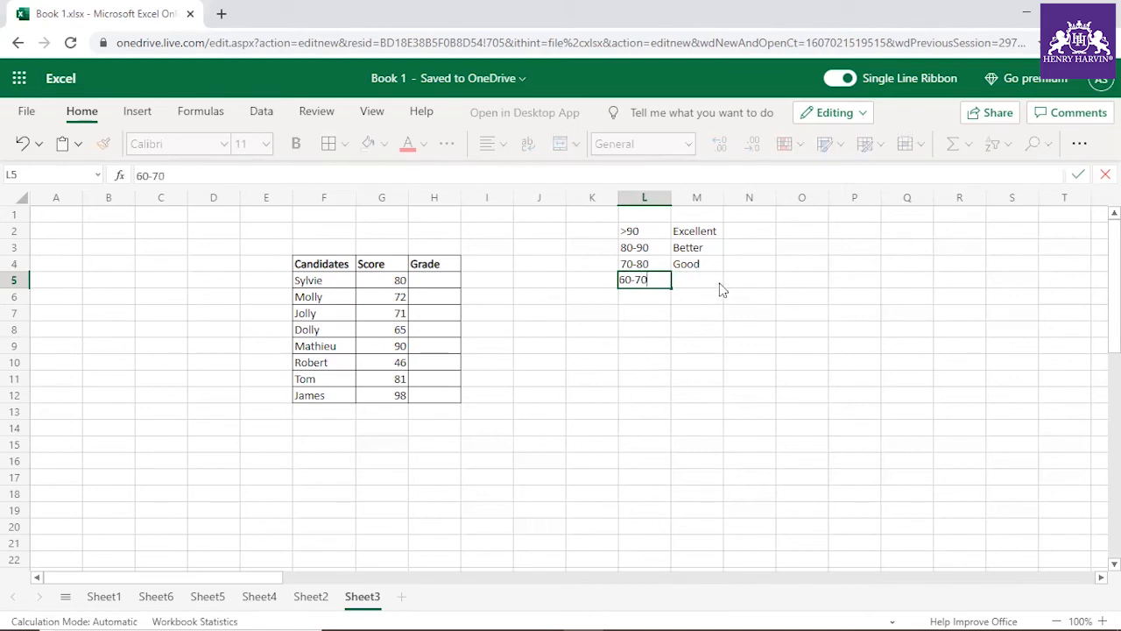
key("Tab")
type("OK")
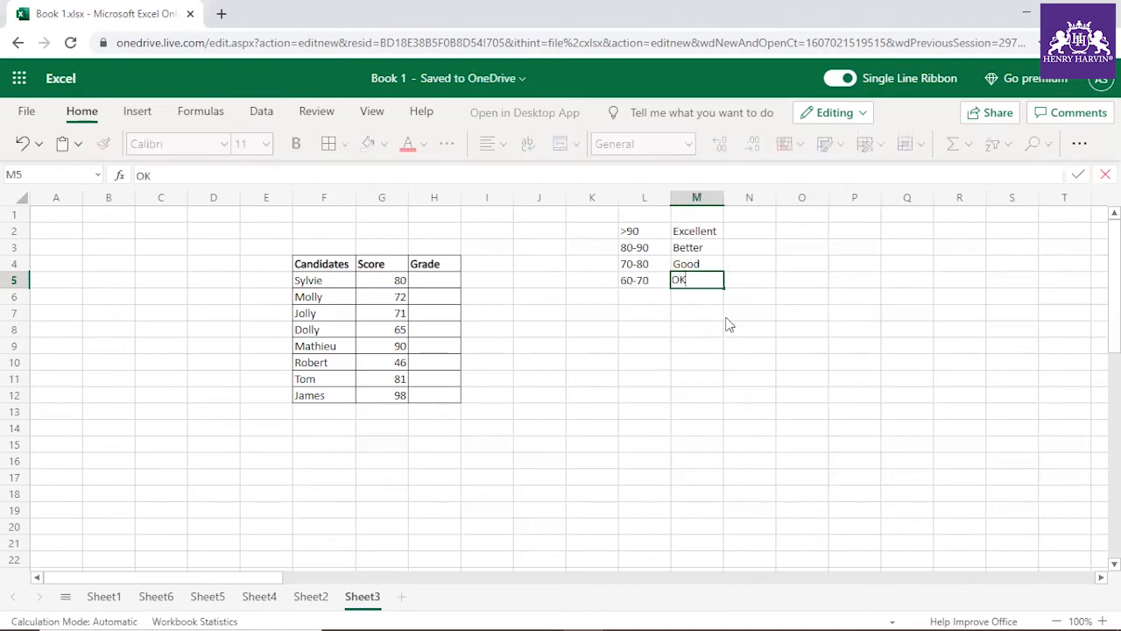
Step: Add the last grading band, entering 10-50 in L6 and Fail in M6
left_click(648, 297)
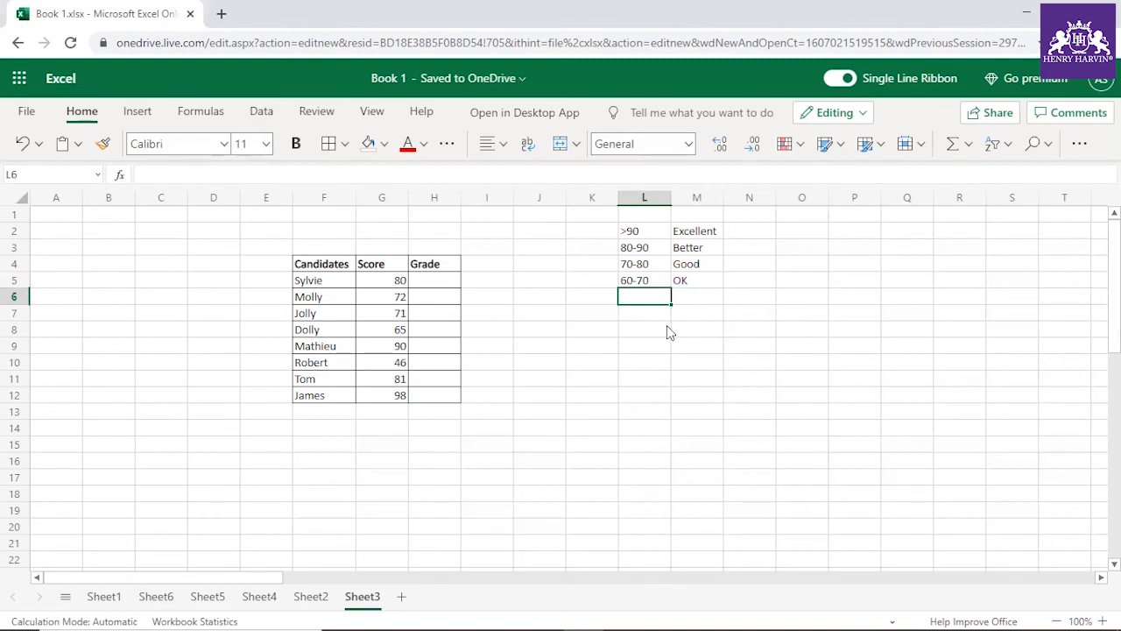
type("10-")
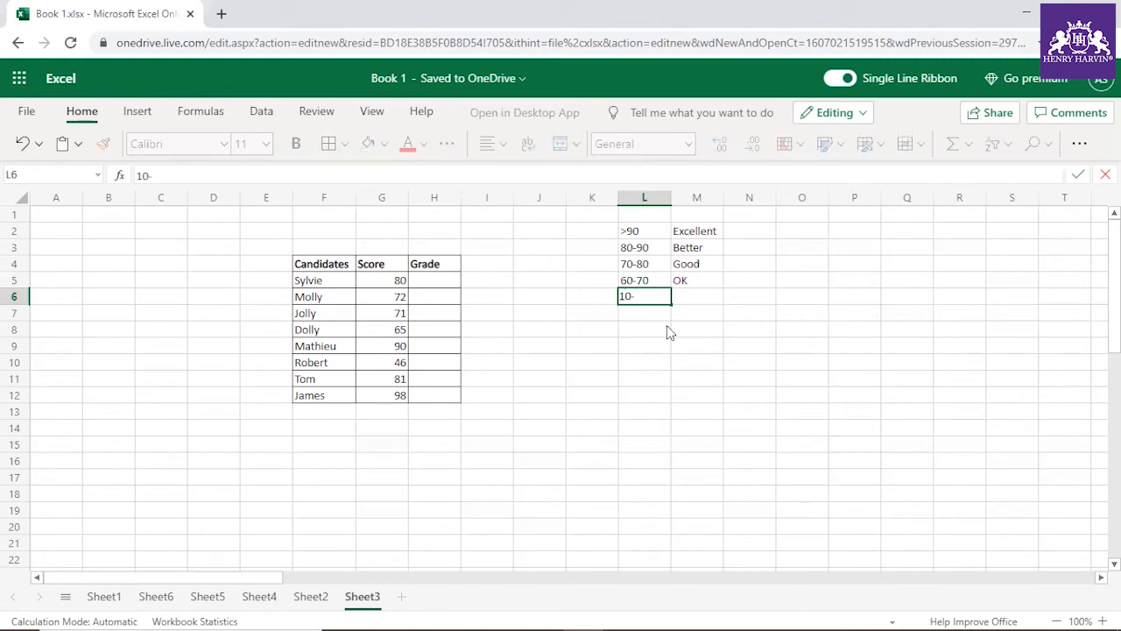
type("50")
left_click(691, 299)
type("Fail")
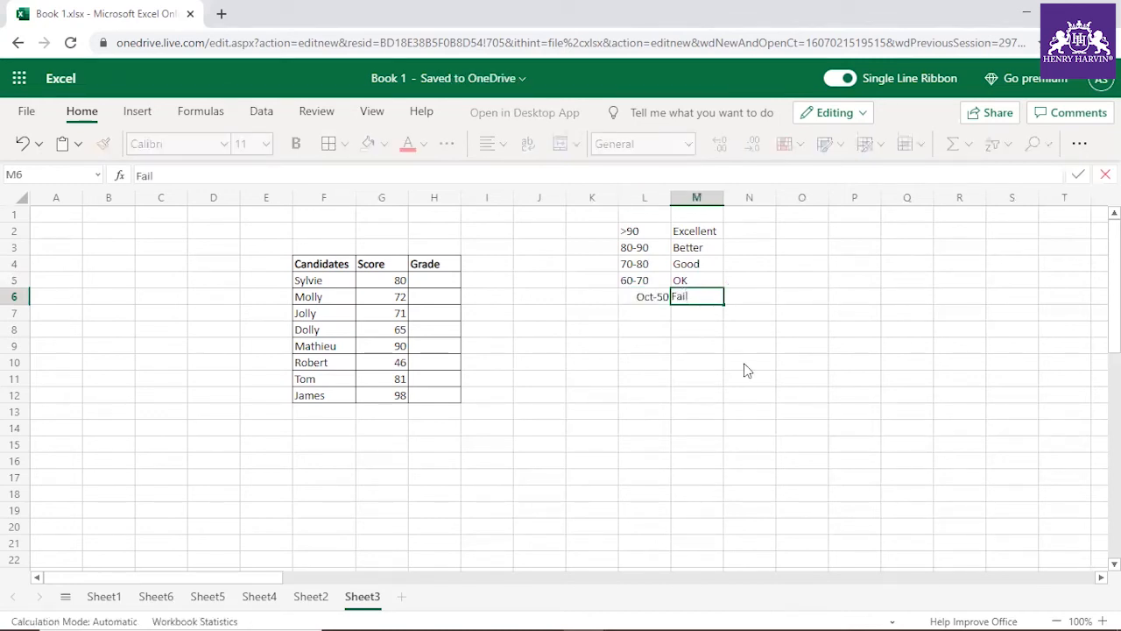
Step: Replace the date in L6 with the band 10-50 stored as text, using a leading apostrophe
left_click(648, 298)
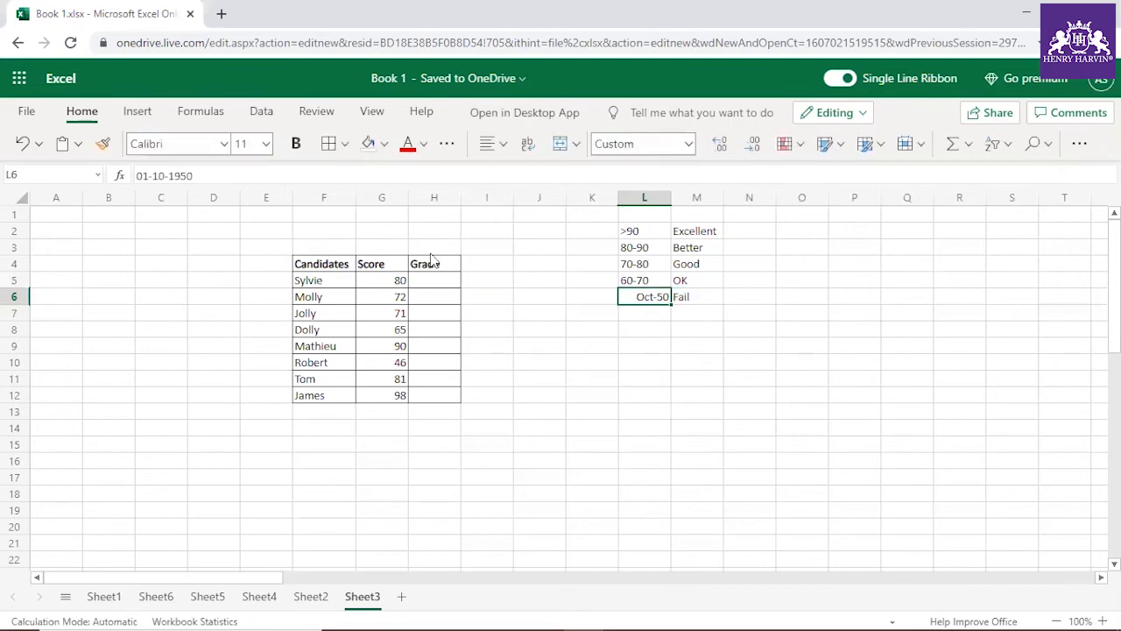
key("BackSpace")
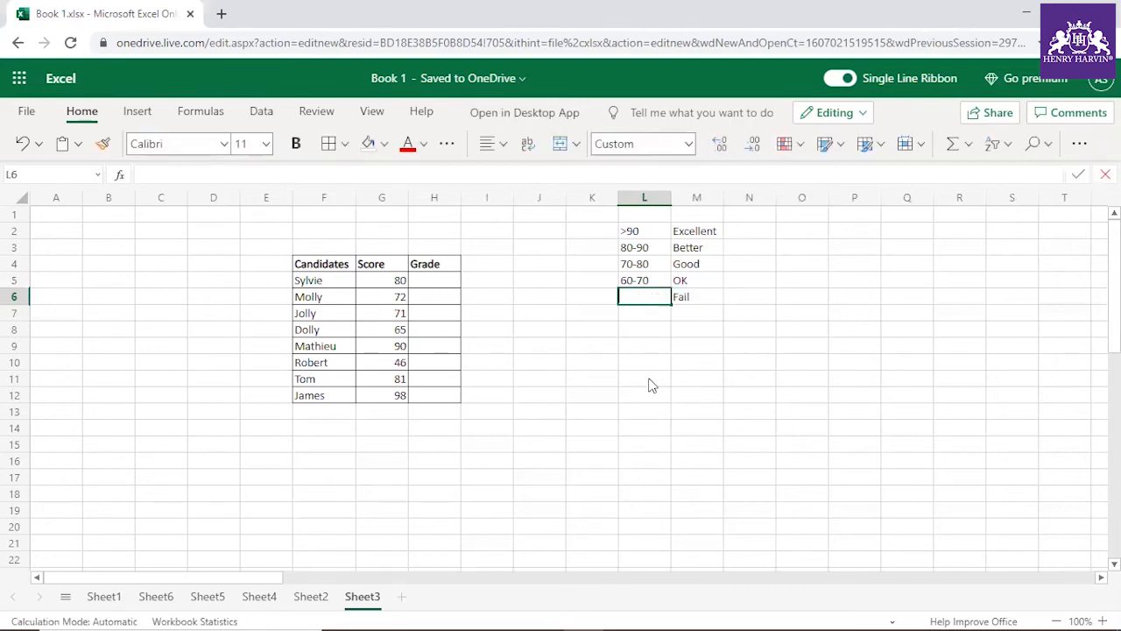
type("'10")
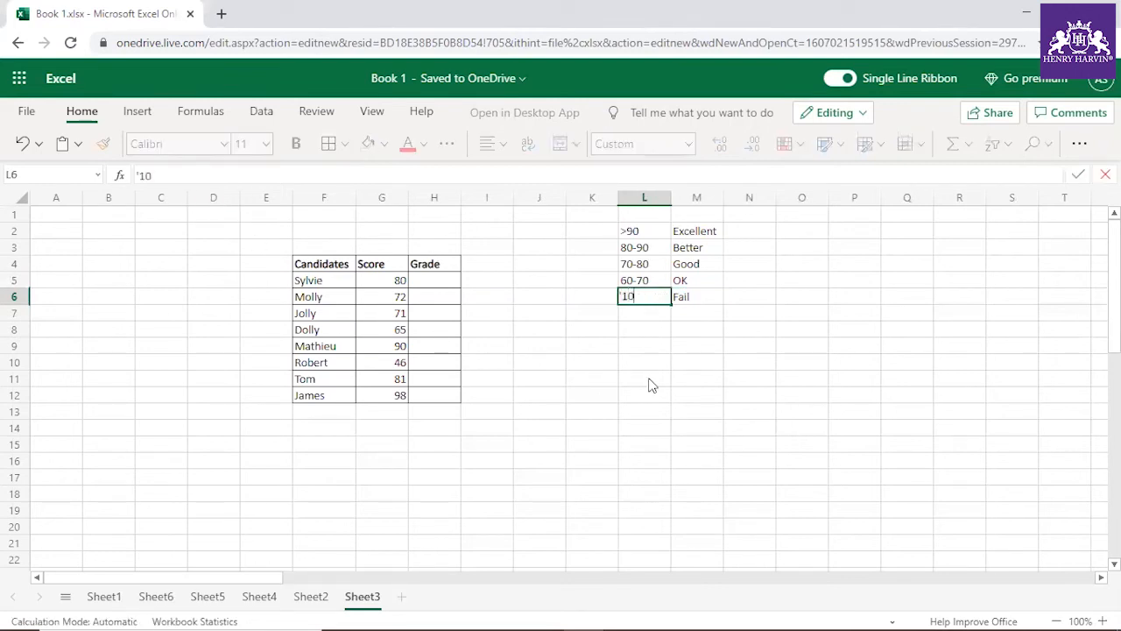
type("-50")
left_click(653, 385)
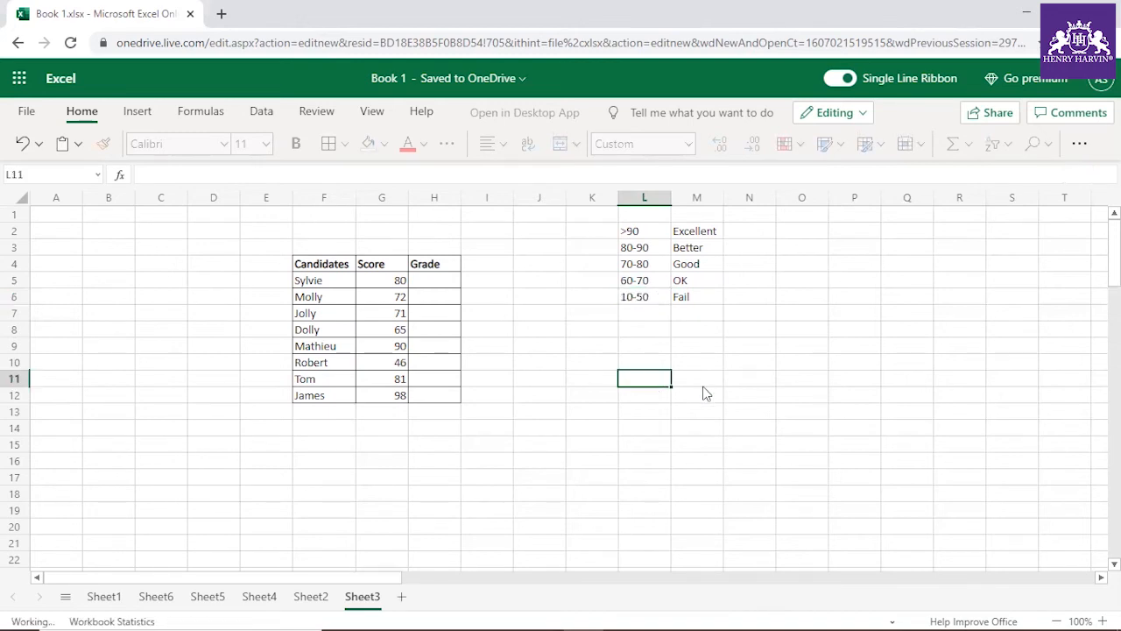
left_click(663, 300)
left_click(780, 359)
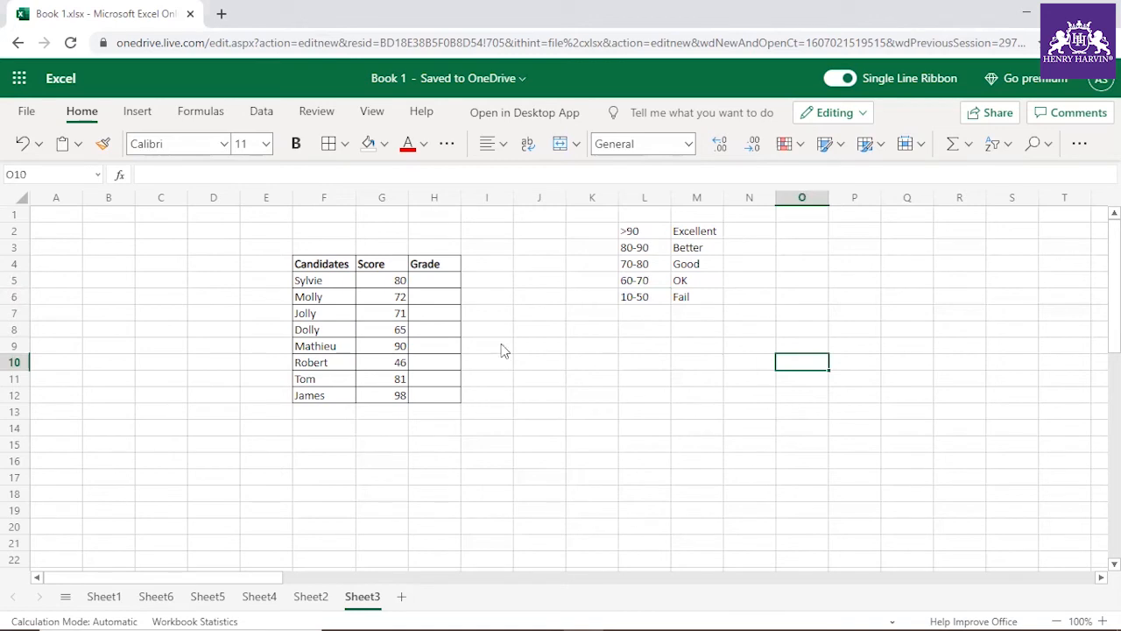
Step: Begin an IFS formula in H5 that returns "Excellent" for G5>90 and "Better" for G5>80
left_click(448, 283)
type("=ifs(")
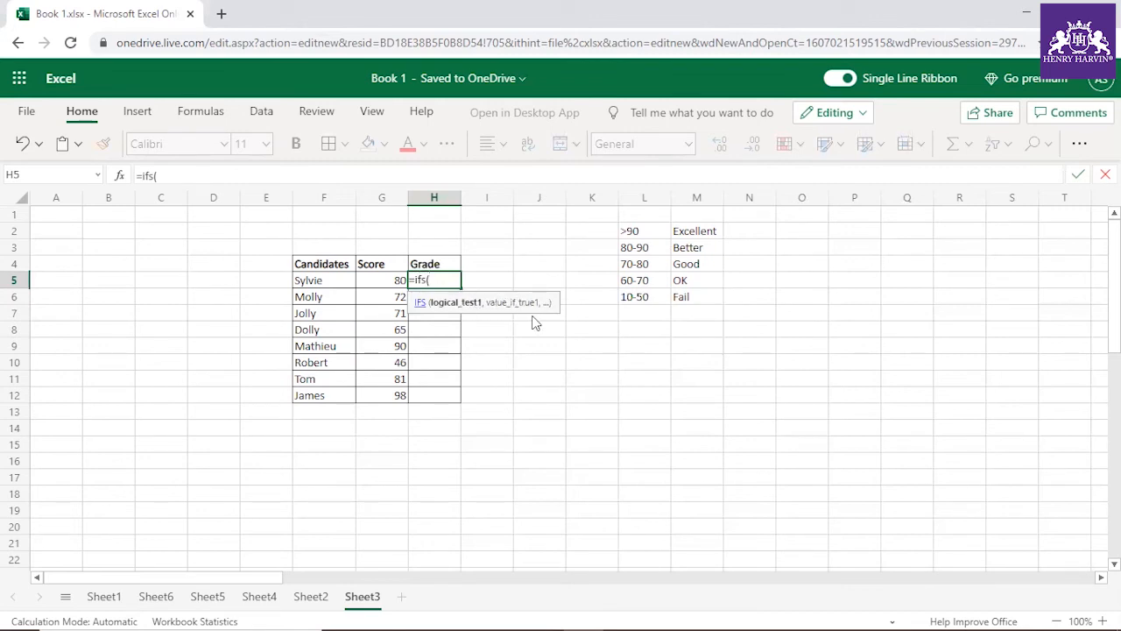
left_click(380, 281)
type(">90,")
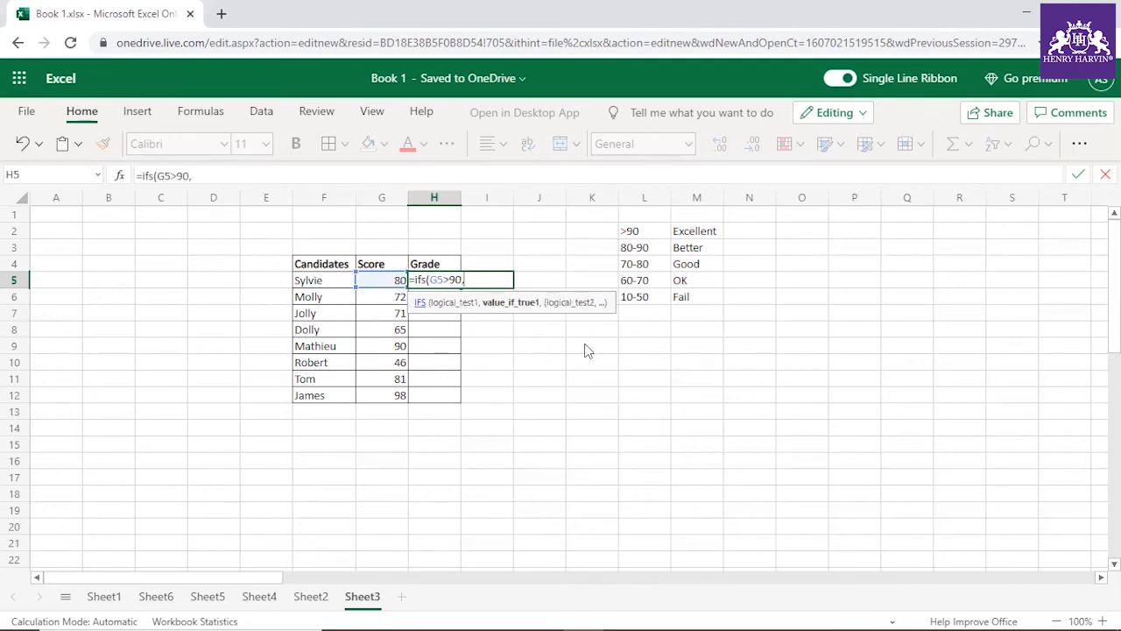
type("\"Excellent\",")
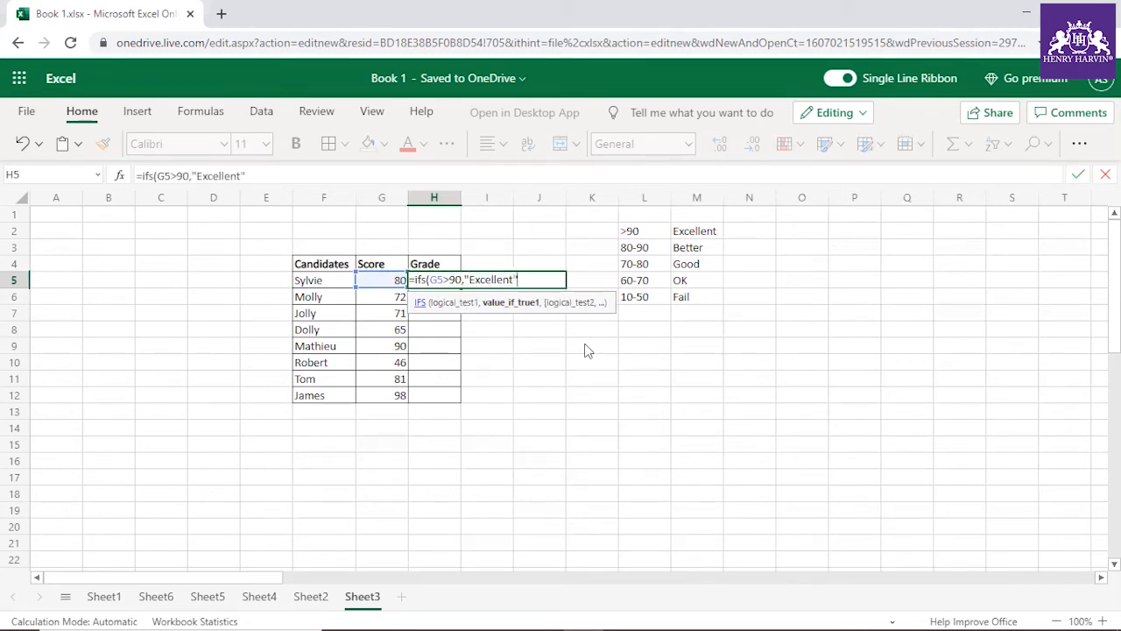
left_click(396, 285)
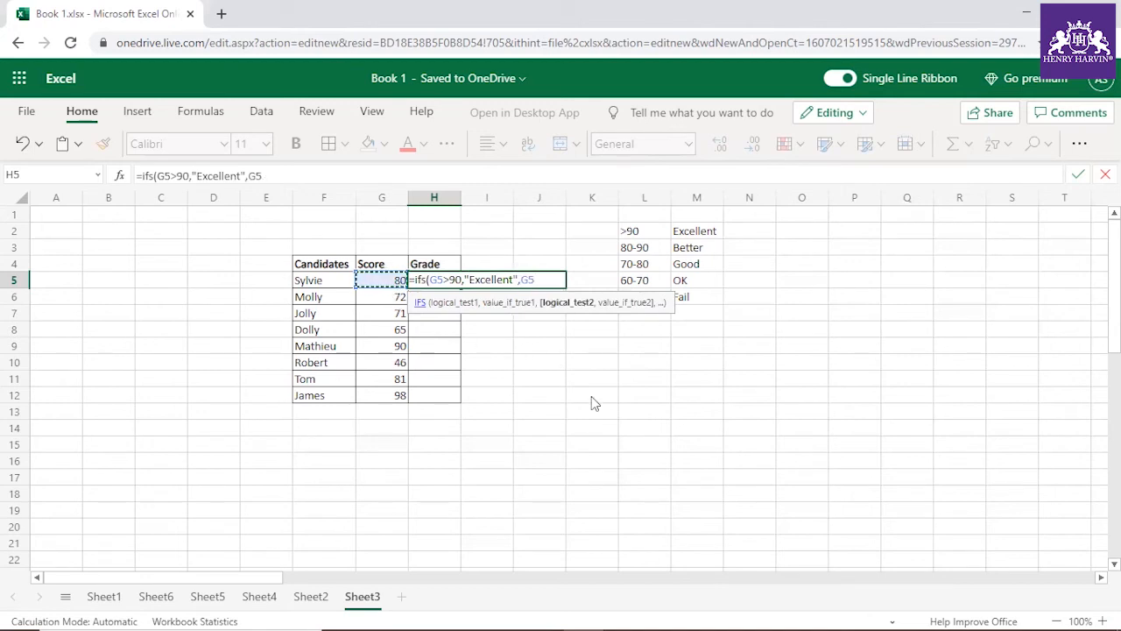
type(">80,\"B")
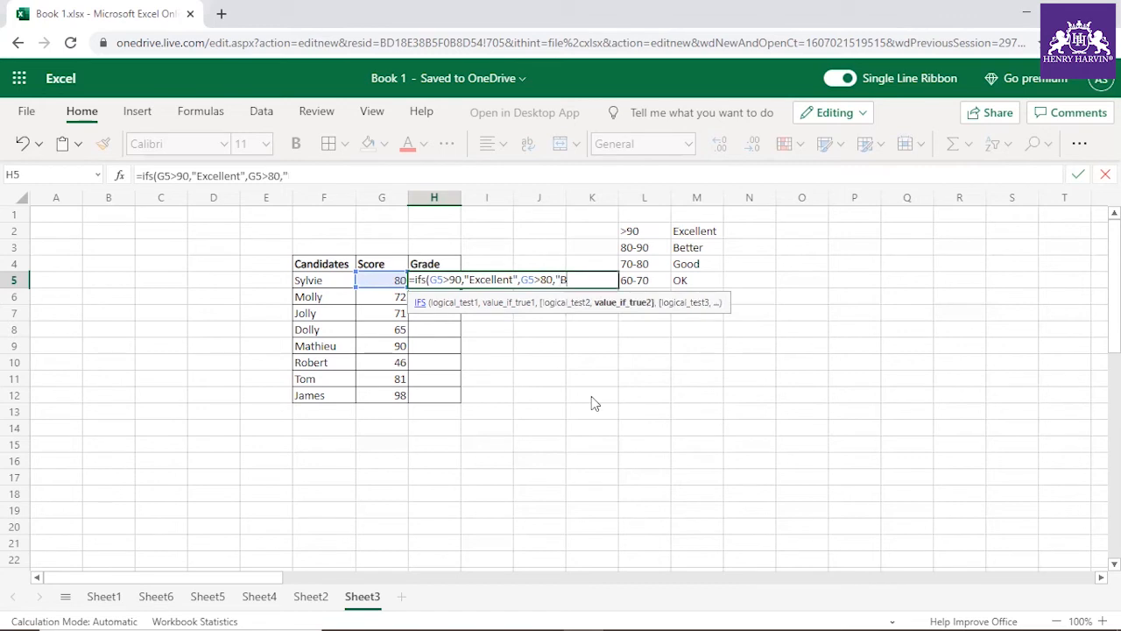
type("etter\"")
type(",")
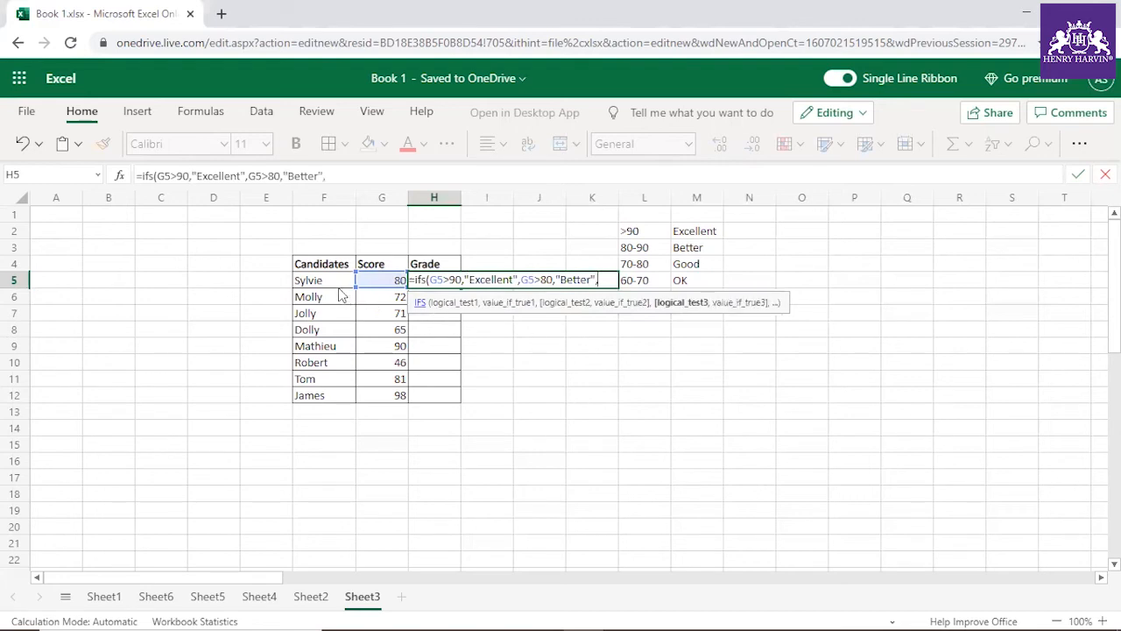
Step: Add a third condition to the IFS formula in H5 that returns "Good" for F5>70
left_click(337, 282)
type(">70")
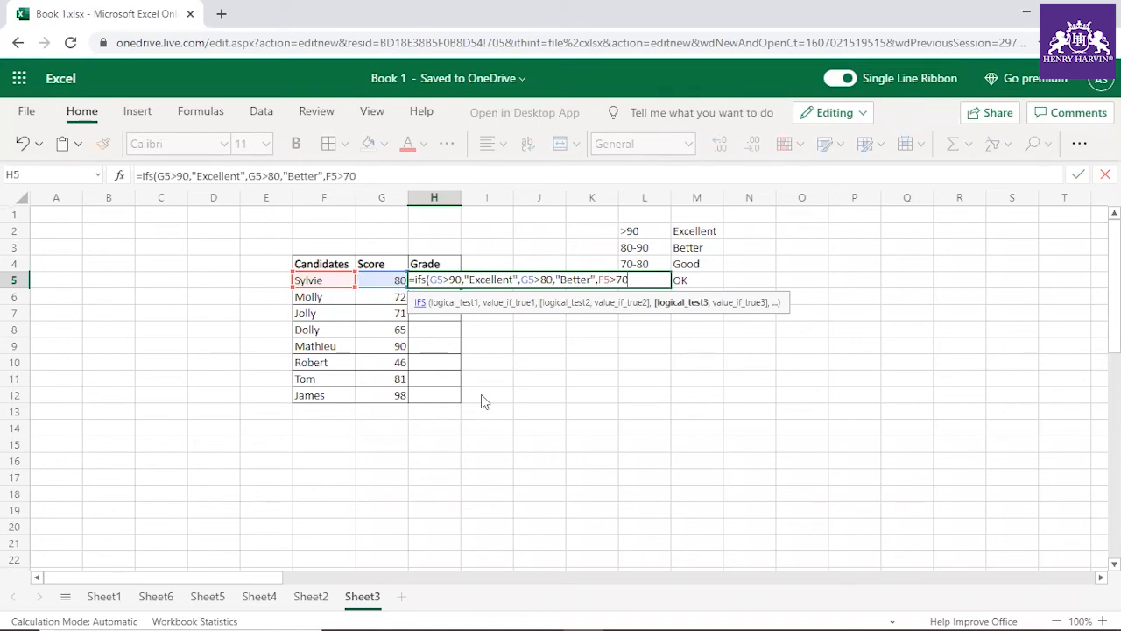
type("\"Good\"")
key("BackSpace")
key("BackSpace")
key("BackSpace")
key("BackSpace")
key("BackSpace")
key("BackSpace")
type(",\"G")
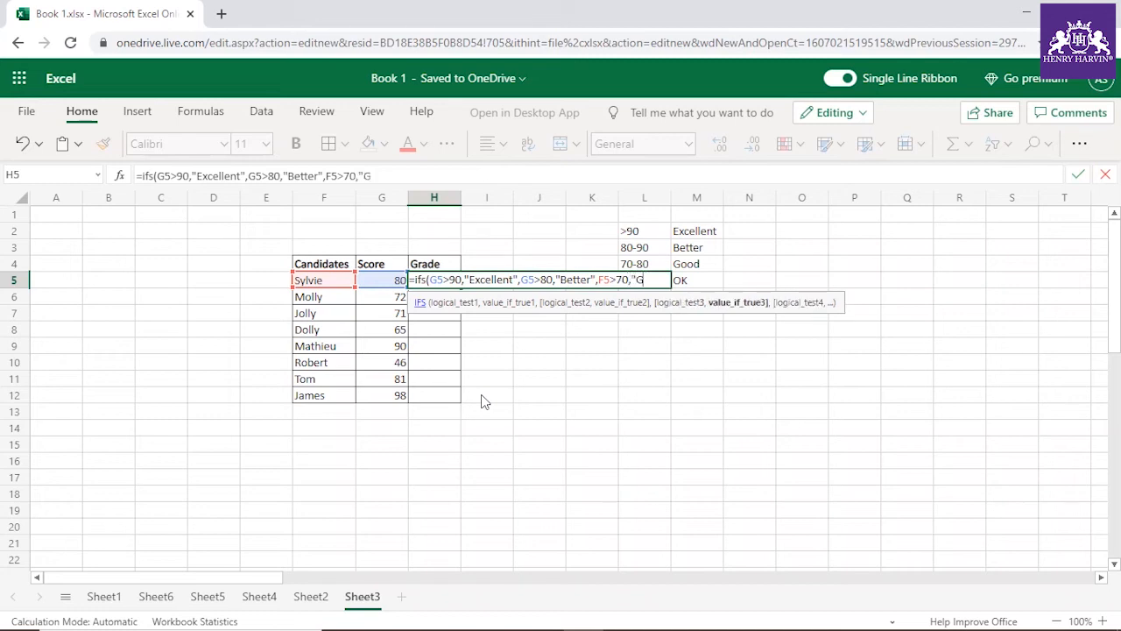
type("ood\",")
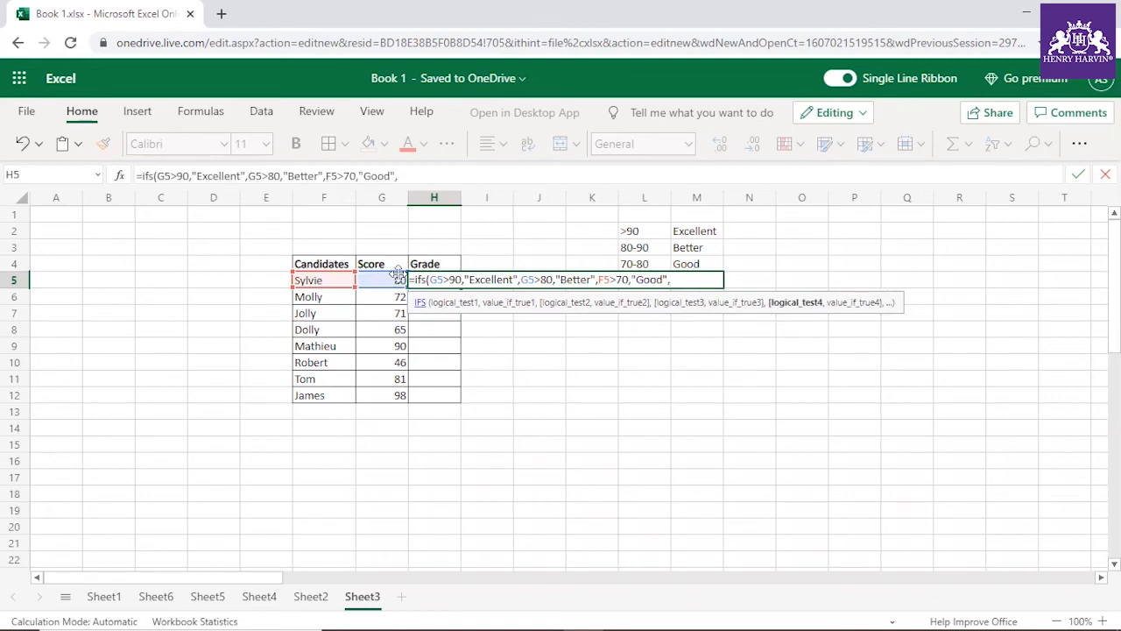
Step: Copy the unfinished IFS formula in H5, cancel the entry, and paste the formula back into the same cell
left_click_drag(554, 302, 239, 170)
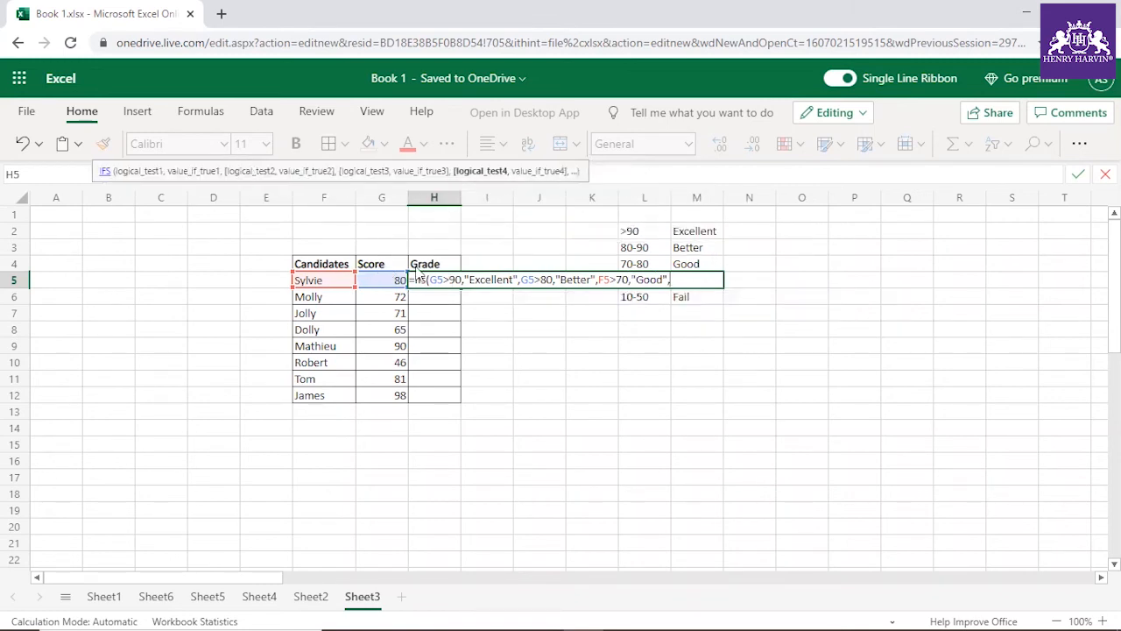
left_click_drag(460, 170, 174, 194)
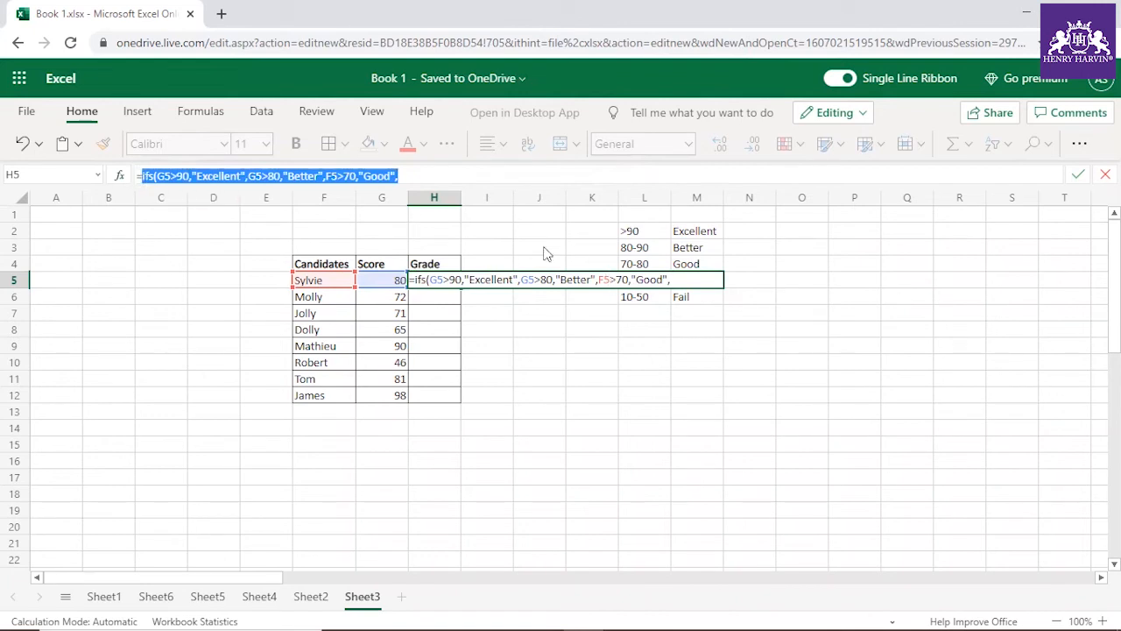
key("Escape")
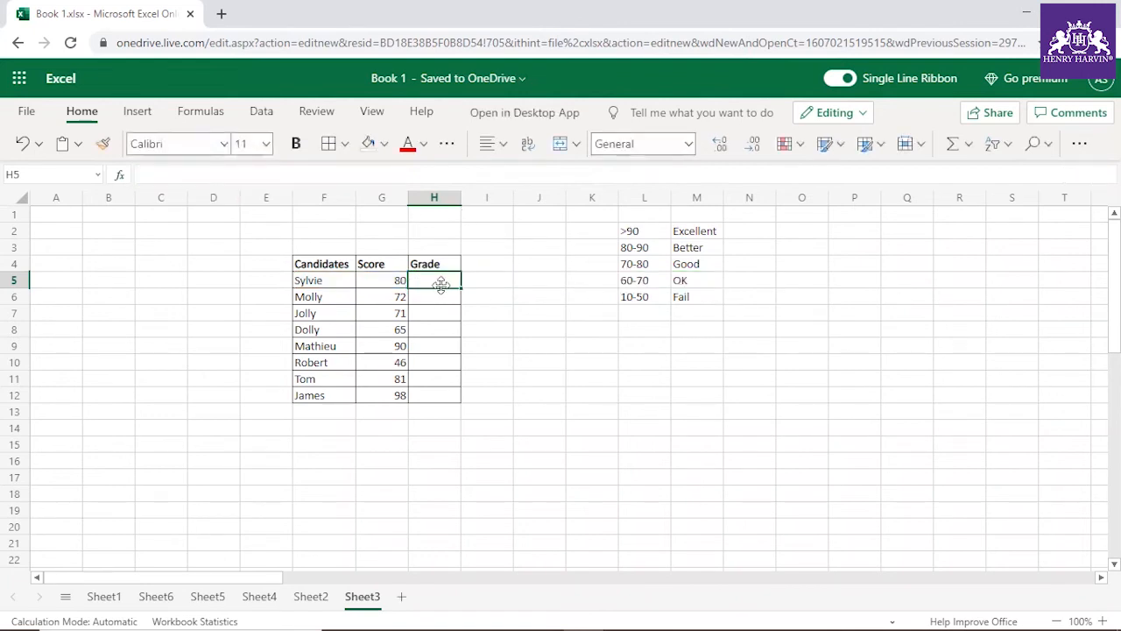
left_click(350, 175)
key("ctrl+v")
left_click(429, 176)
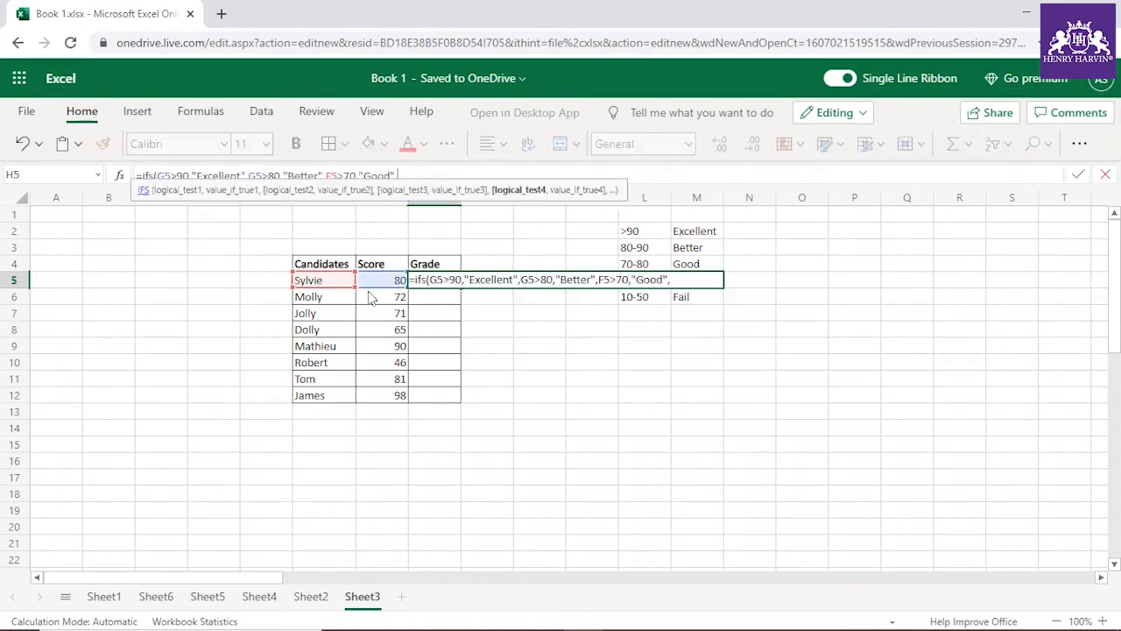
Step: Add a fourth condition to the IFS formula in H5 that returns "Ok" for G5>60
left_click(379, 282)
type(">")
type("6")
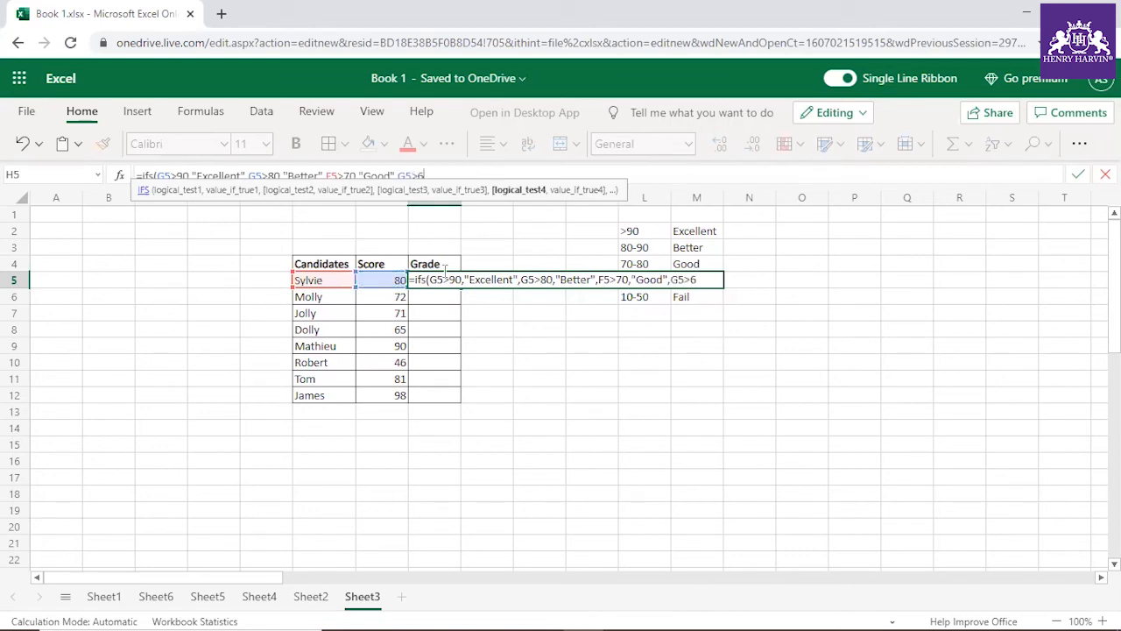
type("0,\"Ok\"")
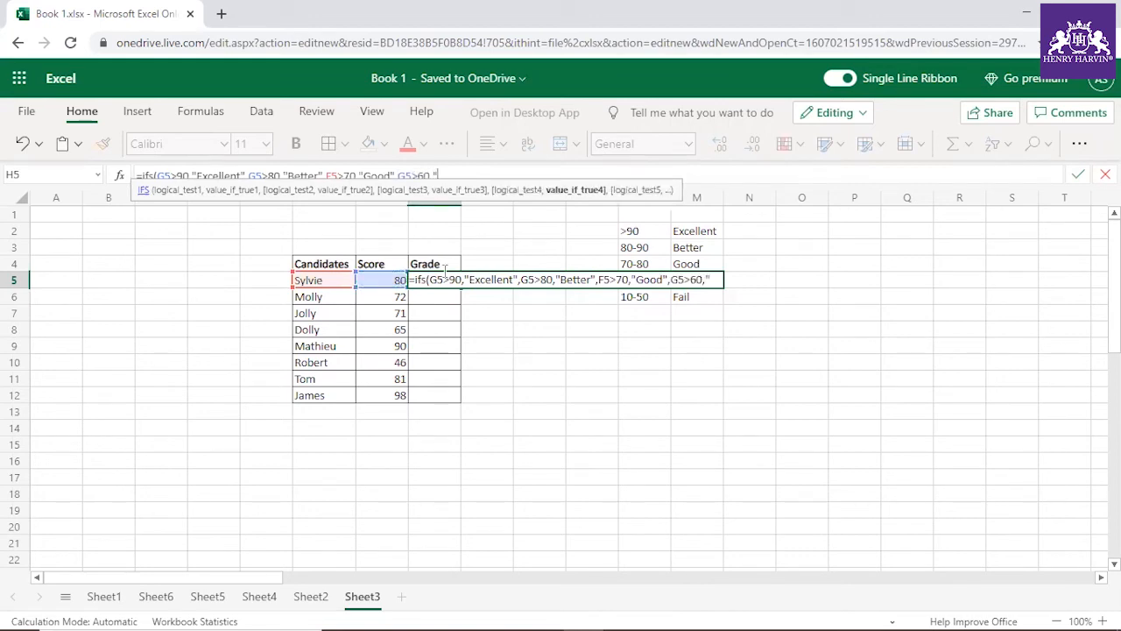
type(",")
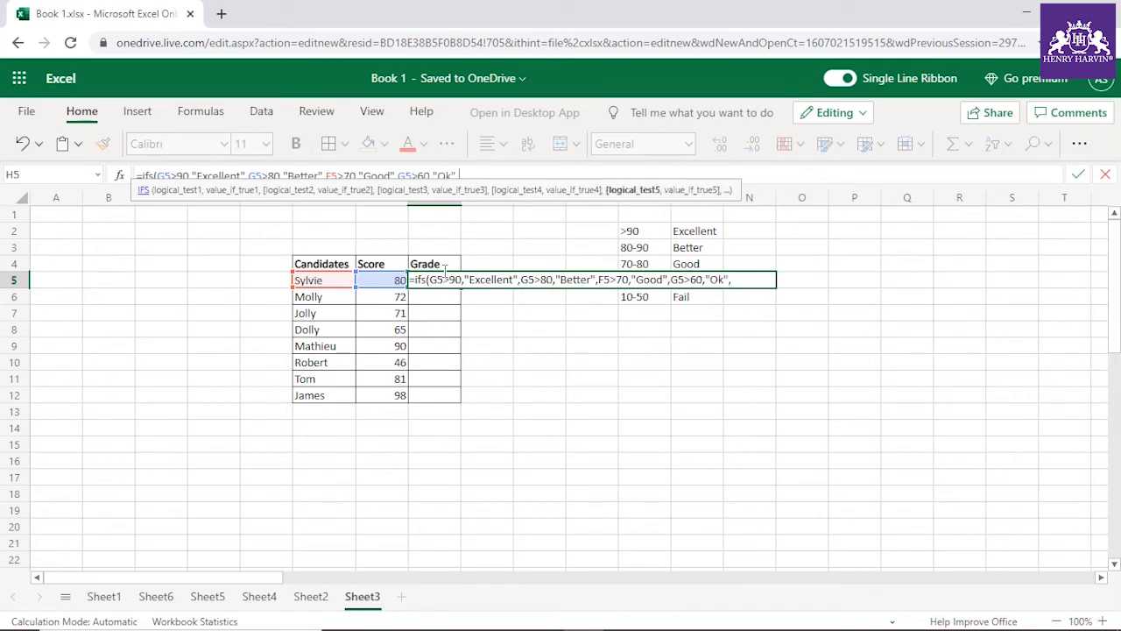
Step: Complete the IFS formula in H5 with a last condition that returns "Fail" for G5>1, and enter it
left_click(372, 281)
type(">1,\"Fai")
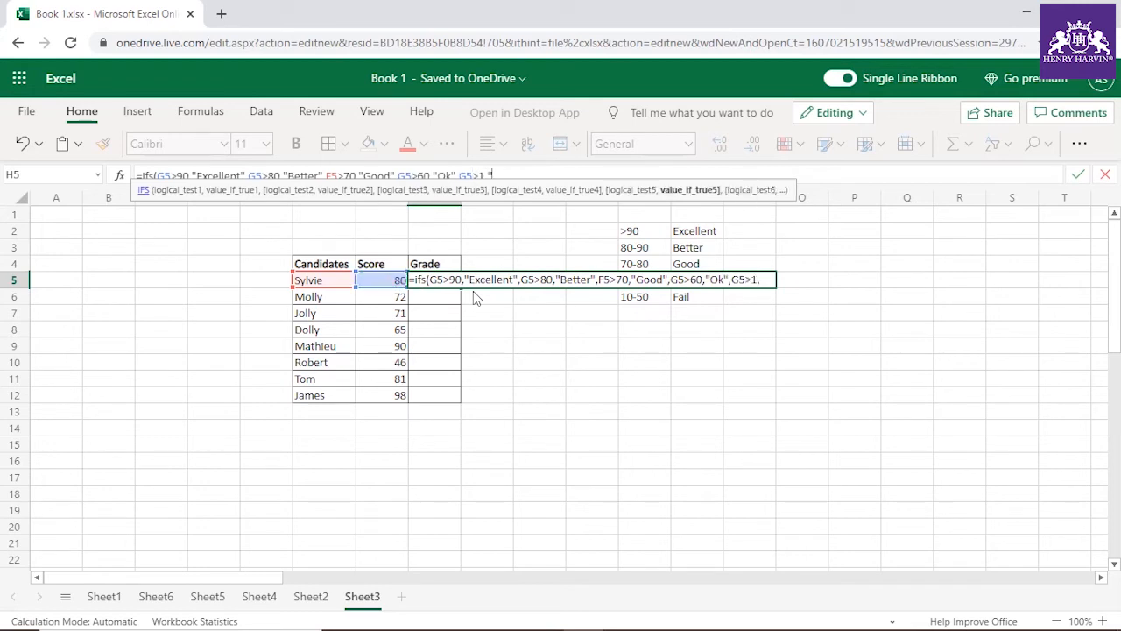
type("l\")")
key("Return")
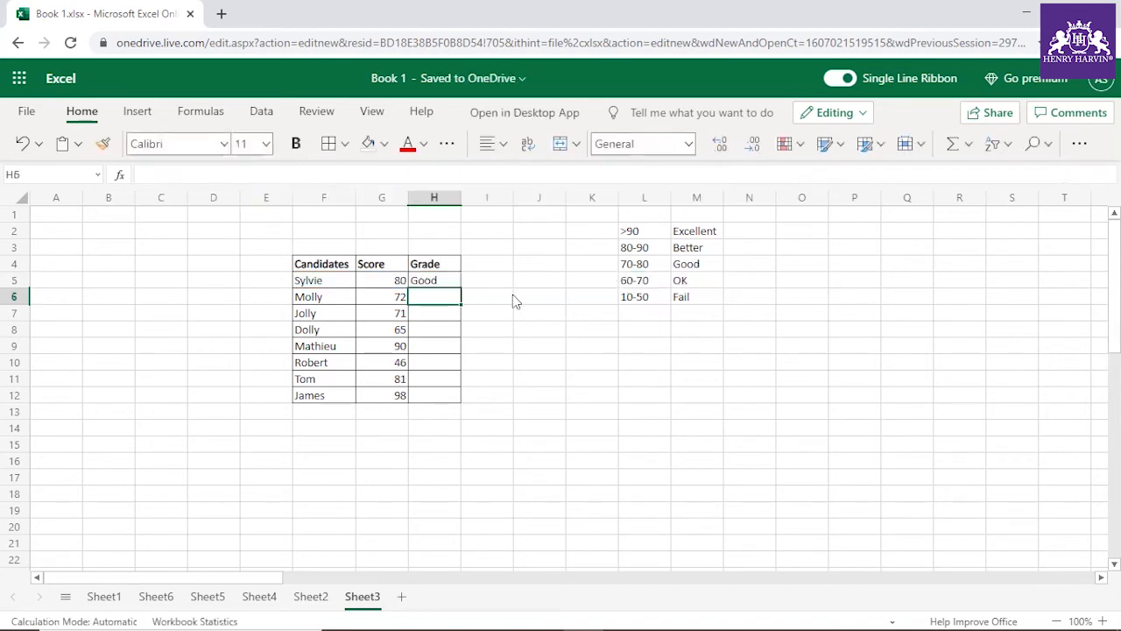
Step: Fill the IFS formula from H5 down through H12 to grade every candidate
left_click(513, 298)
left_click(442, 288)
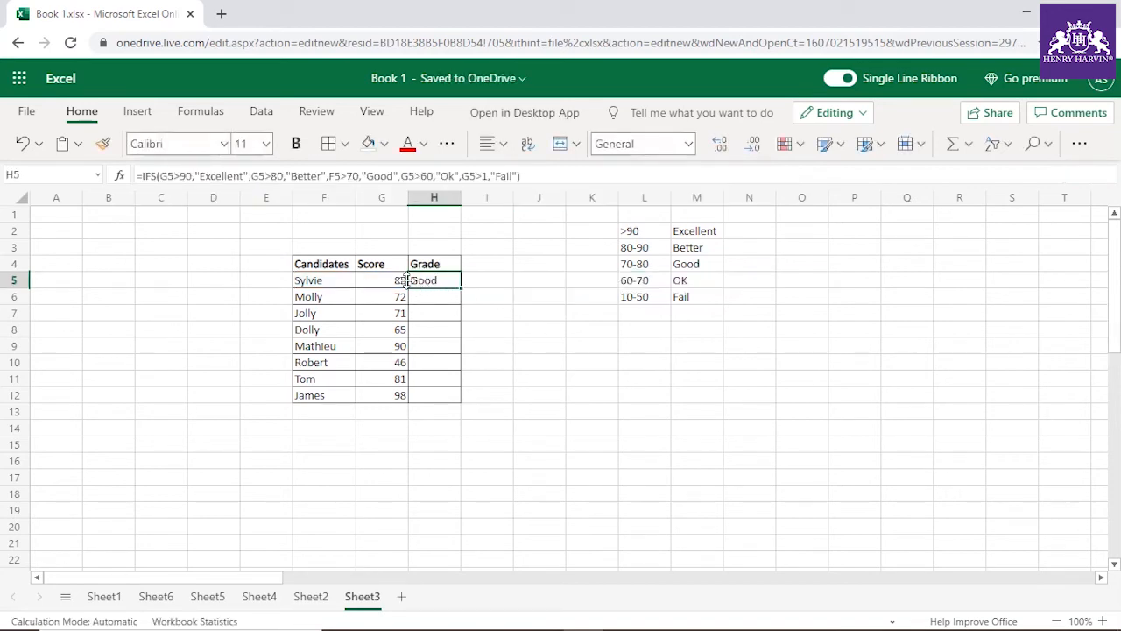
left_click(399, 284)
left_click_drag(462, 287, 455, 402)
left_click(453, 451)
Step: Compare the score and grade in row 12 with the >90 band, and fill G12:H12 with orange
left_click(394, 395)
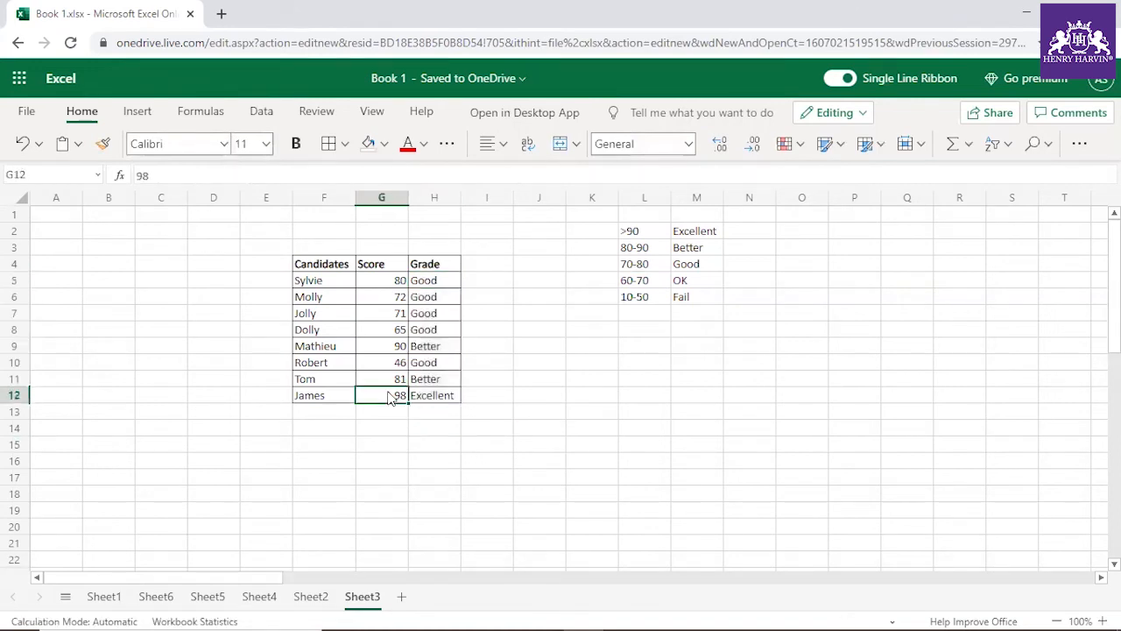
left_click(433, 399)
left_click(627, 233)
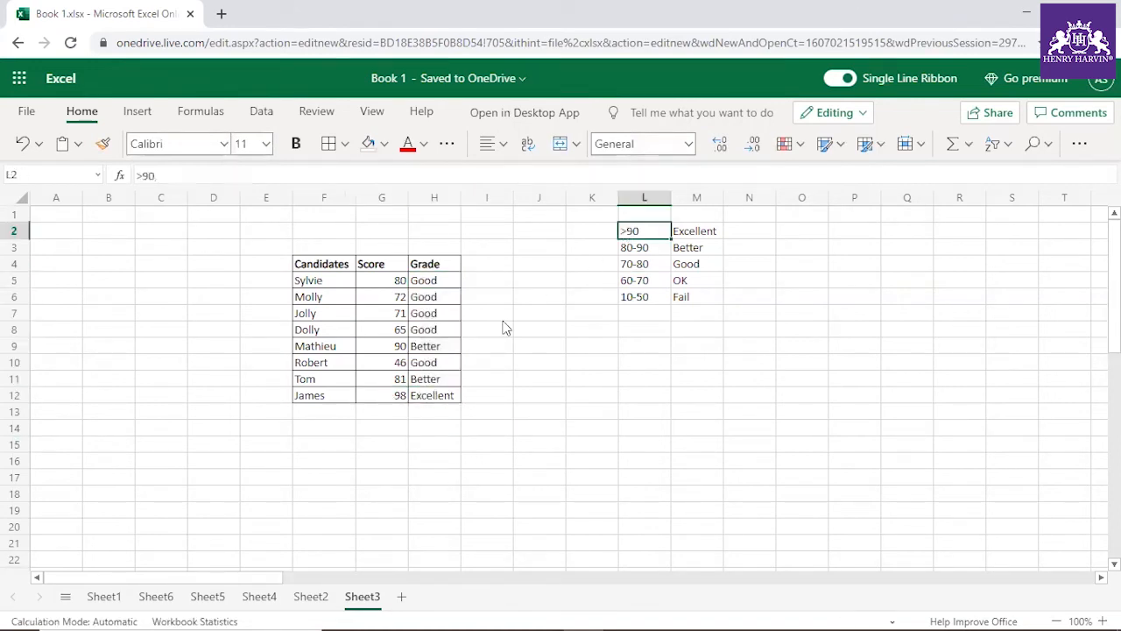
left_click_drag(383, 400, 415, 401)
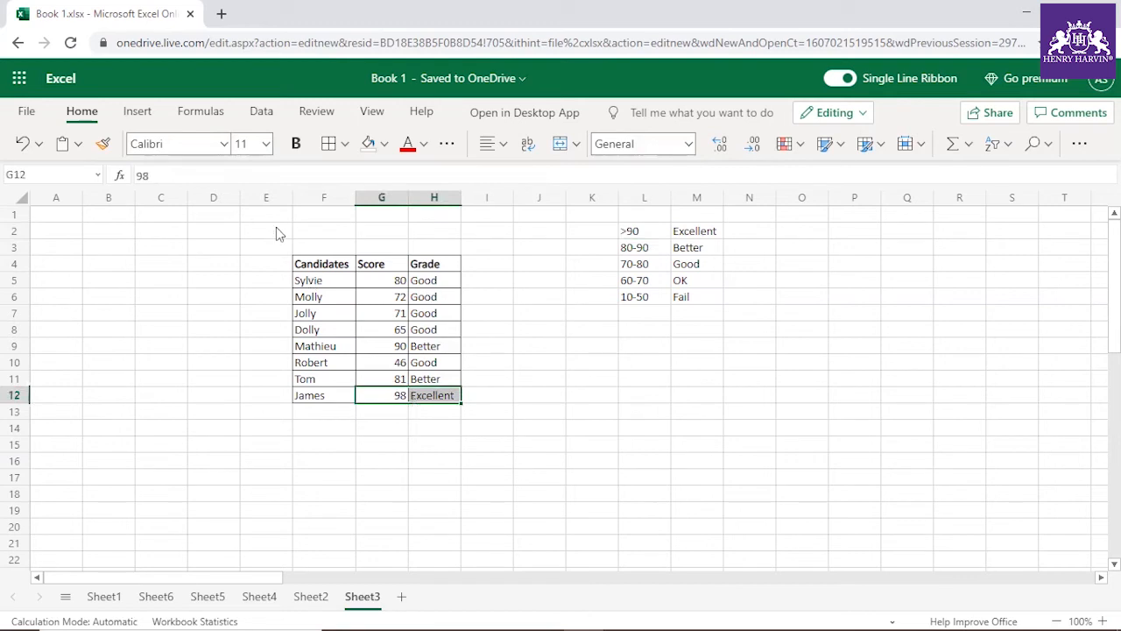
left_click(383, 143)
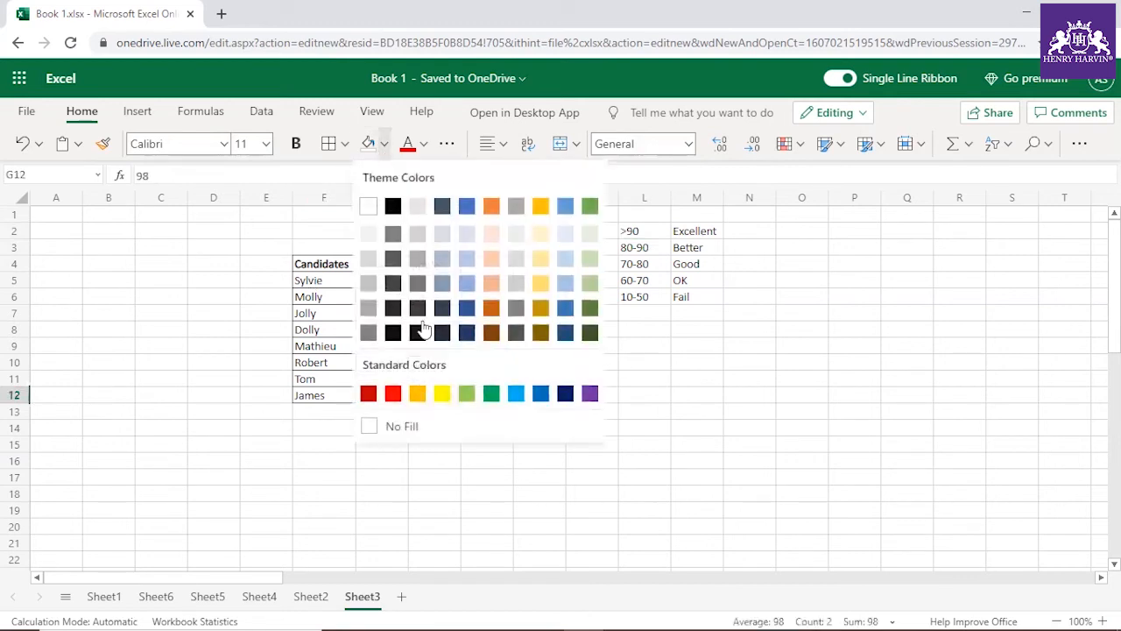
left_click(419, 393)
left_click(403, 462)
Step: Check row 11 against the 80-90 Better band and fill G11:H11 with the same orange
left_click_drag(394, 385, 433, 384)
left_click(643, 248)
left_click(683, 250)
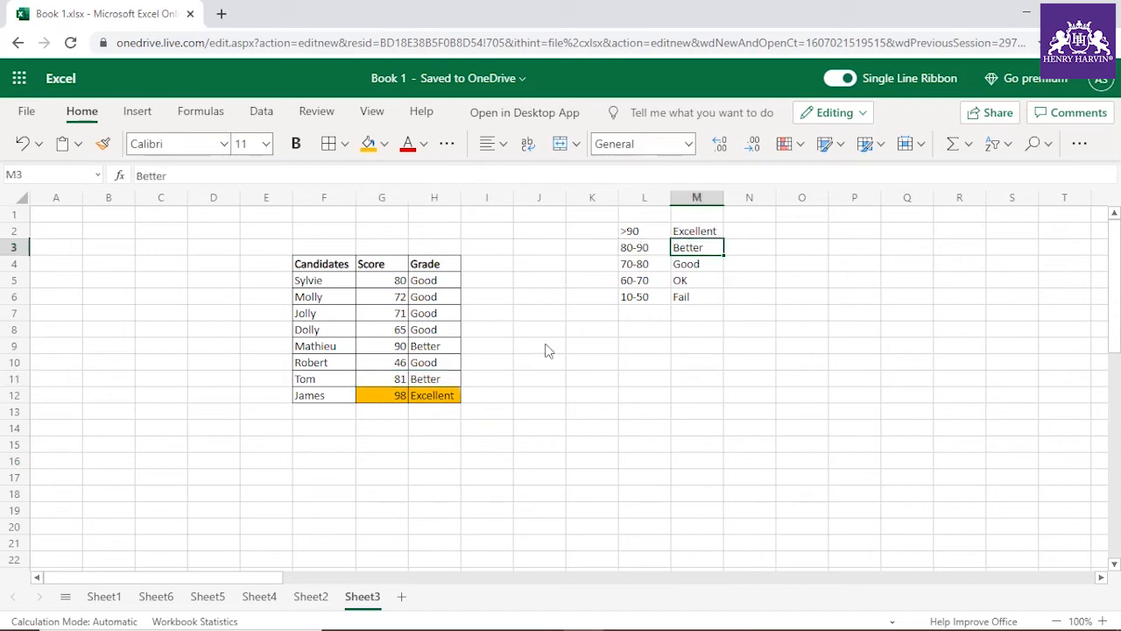
left_click_drag(390, 384, 426, 384)
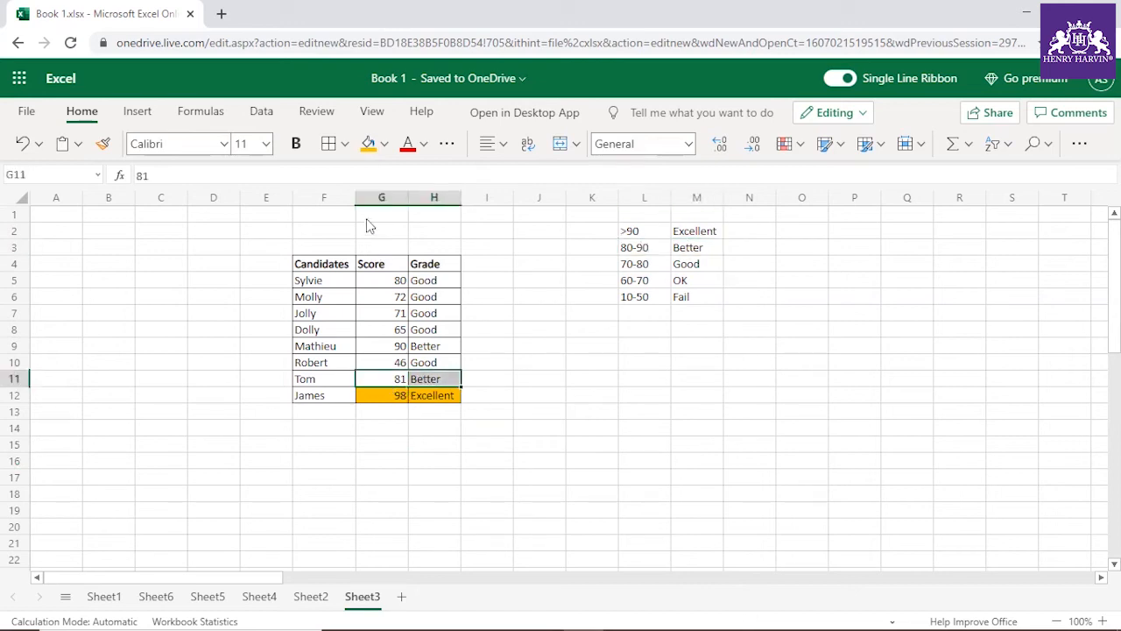
left_click(367, 144)
Step: Review the IFS formula in H10, and fill the formula from H5 down through H12 again
left_click_drag(398, 364, 442, 366)
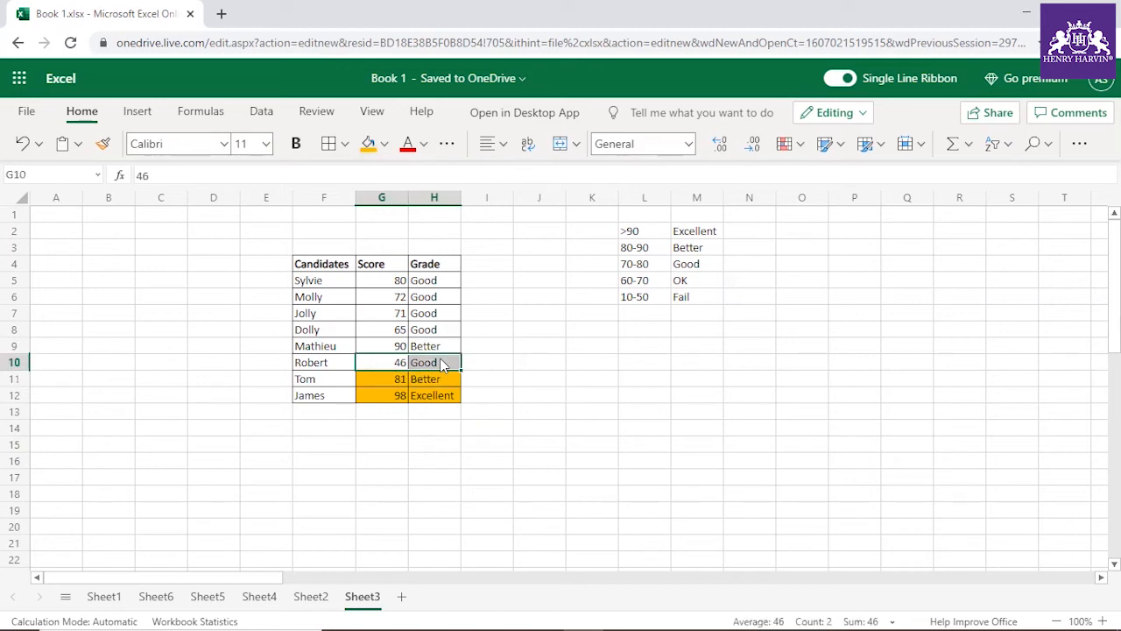
left_click(442, 366)
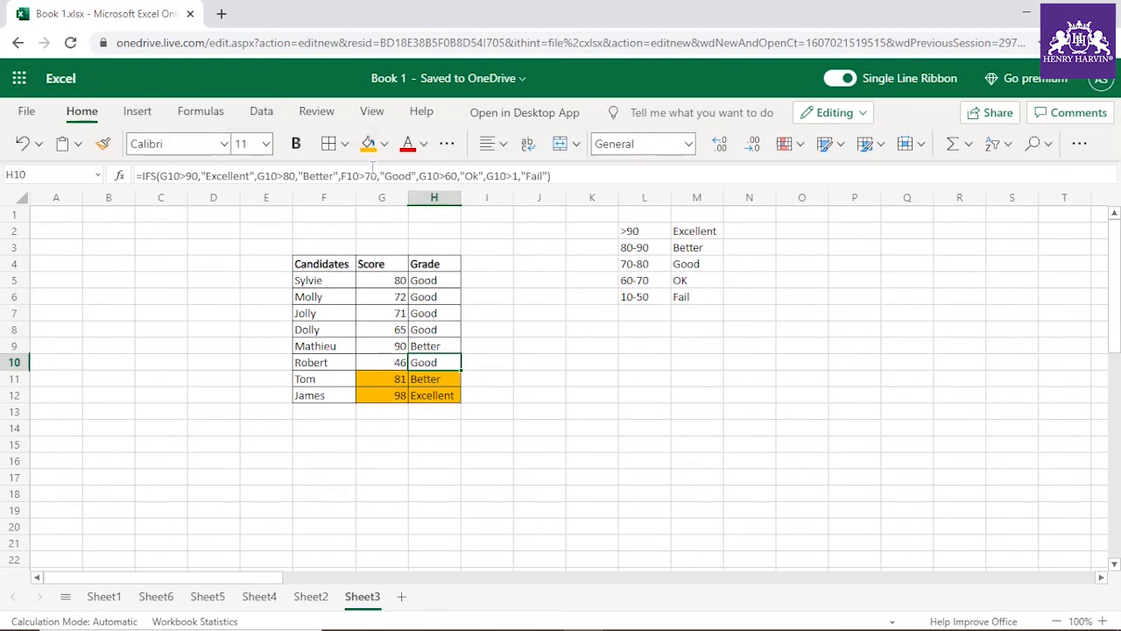
left_click(507, 175)
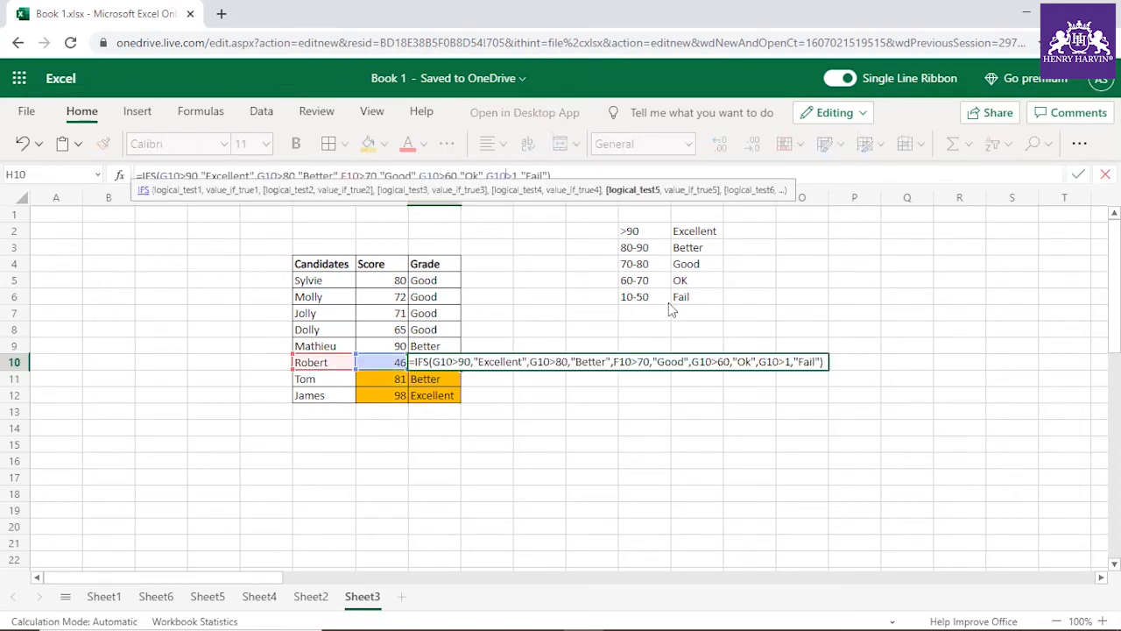
key("Return")
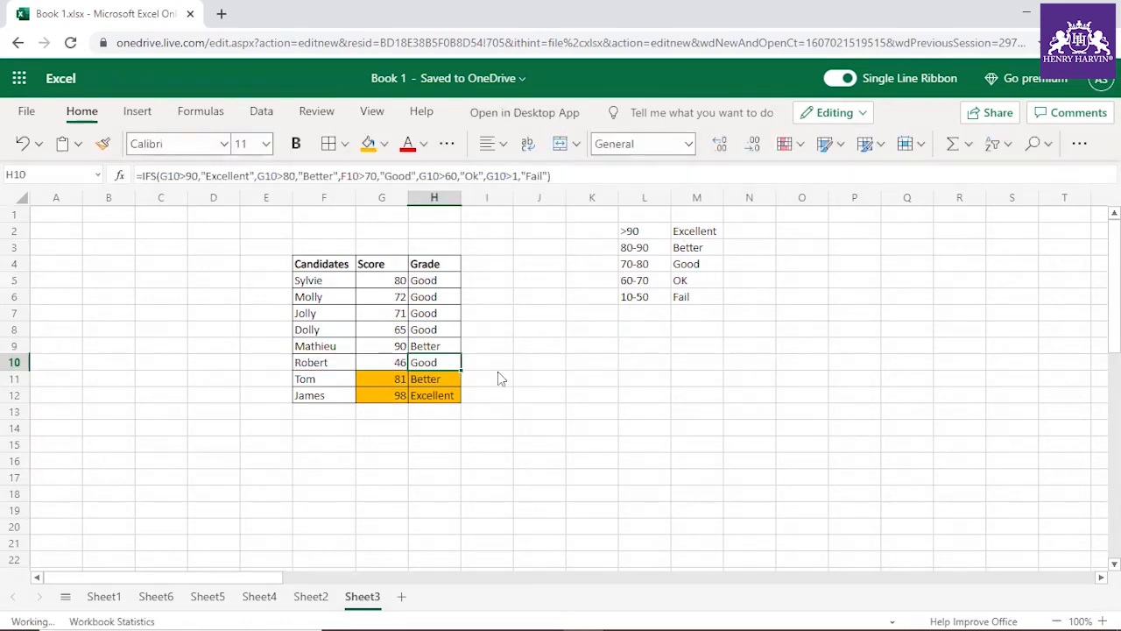
left_click(498, 373)
left_click(443, 282)
double_click(460, 285)
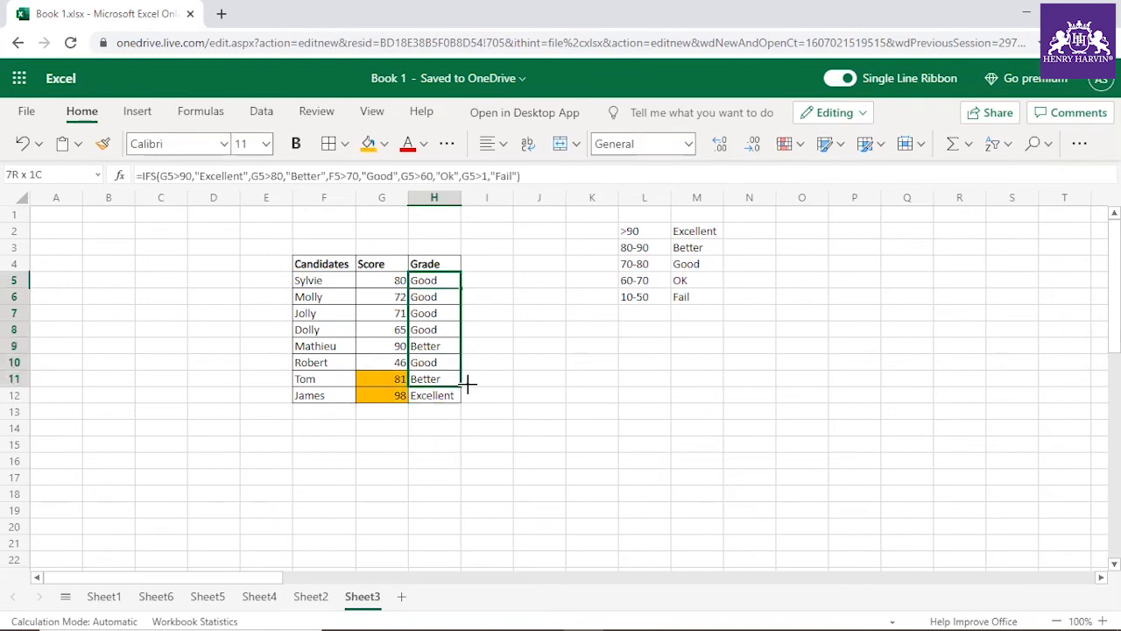
left_click(531, 348)
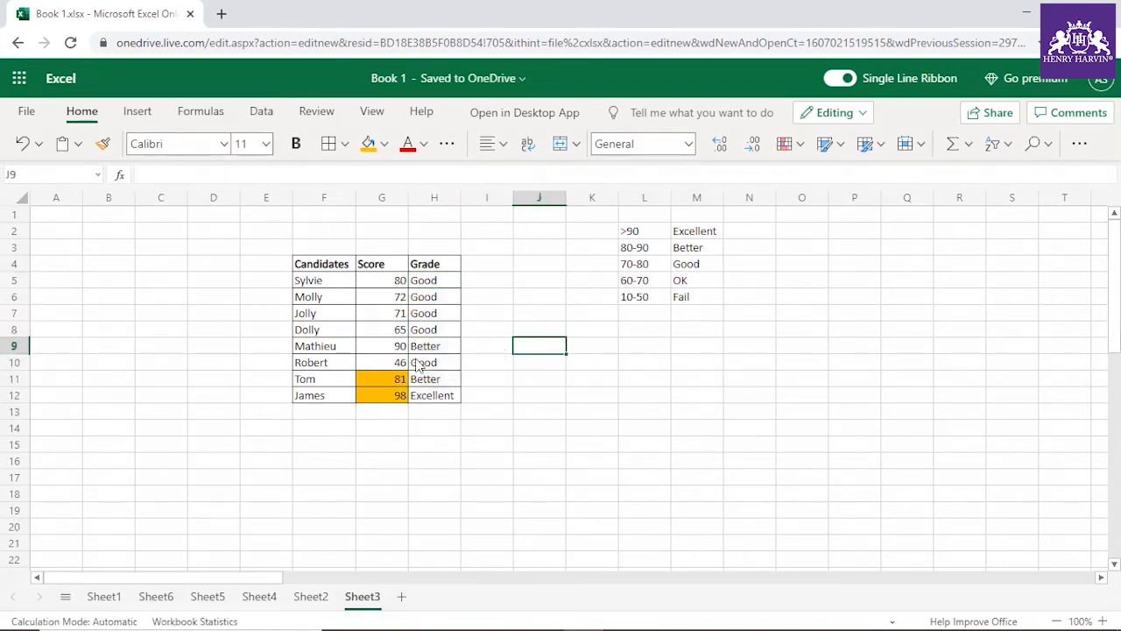
Step: Set the text of G10:H10 to red, and check the scores and grades in rows 9 and 8 against the grading key
left_click_drag(399, 367, 429, 366)
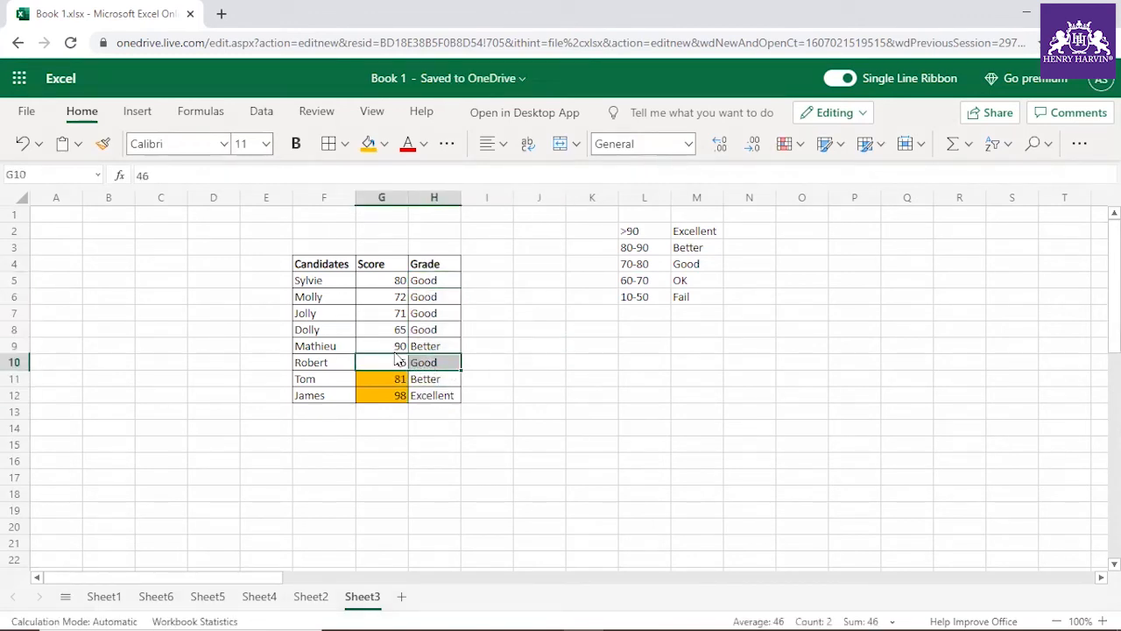
left_click(407, 144)
left_click_drag(399, 350, 419, 350)
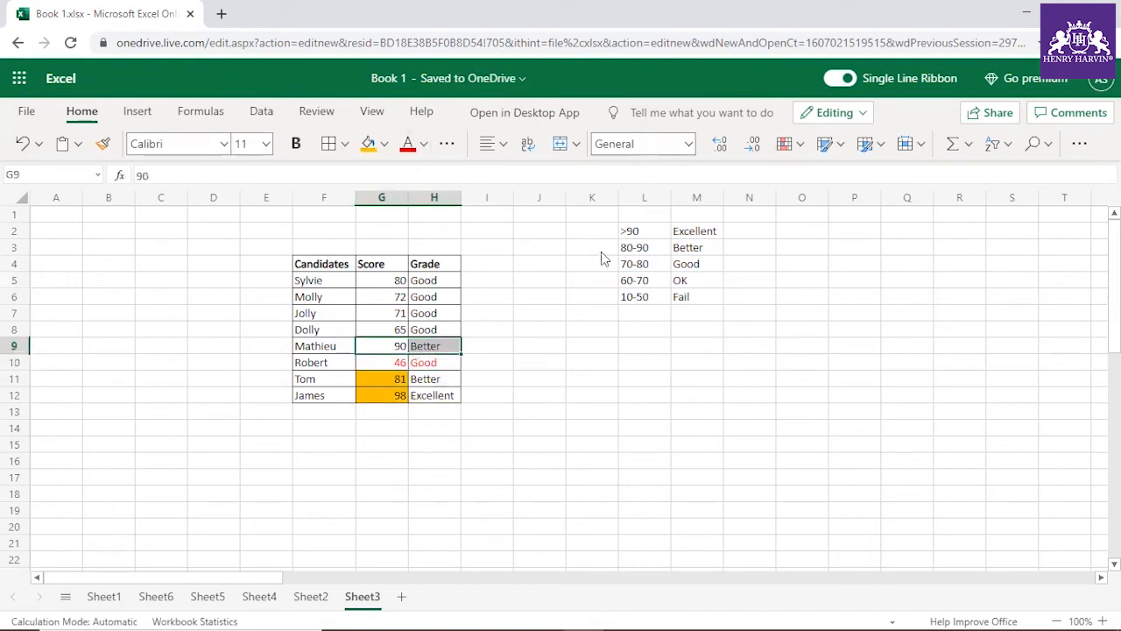
left_click(643, 253)
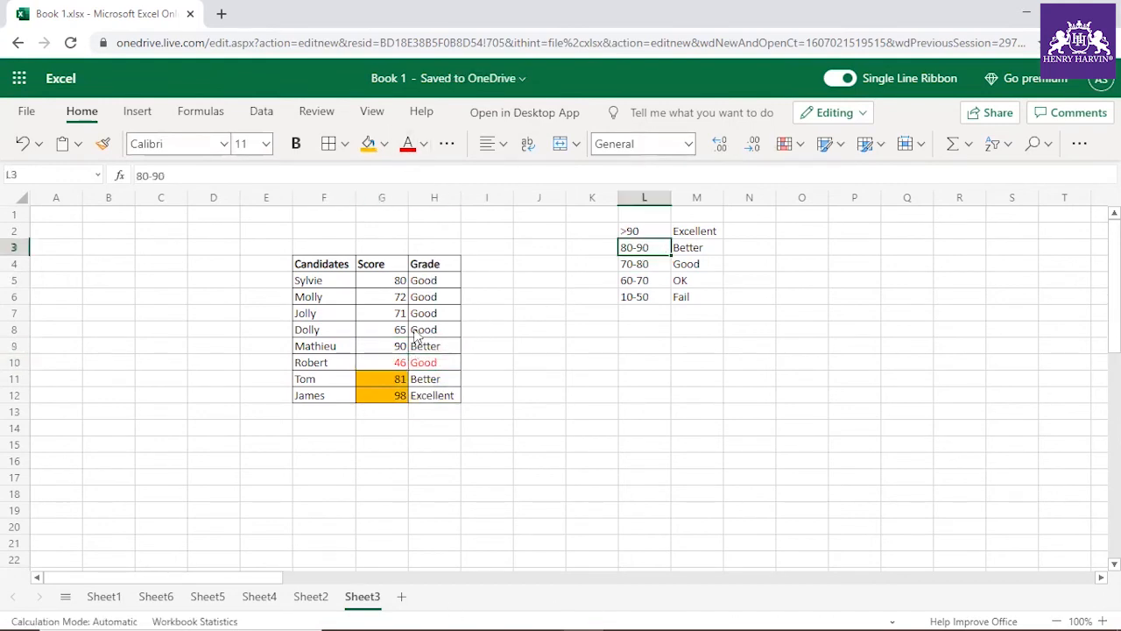
left_click_drag(401, 333, 419, 334)
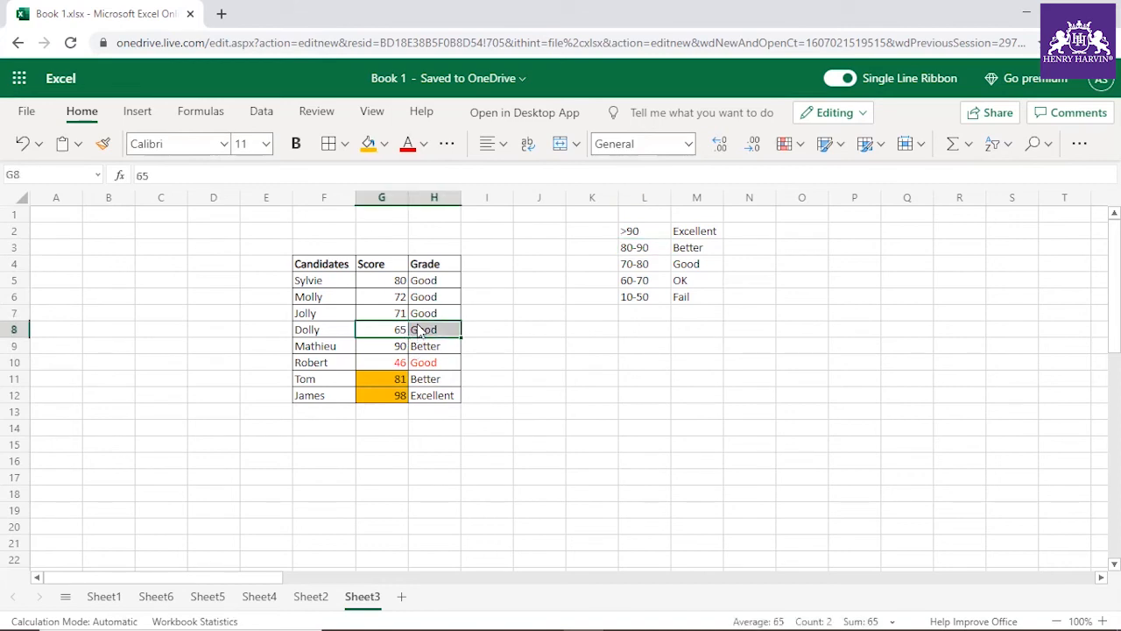
Step: Fill the score and grade cells of the first three candidates, G5:H7, with light green
left_click(437, 282)
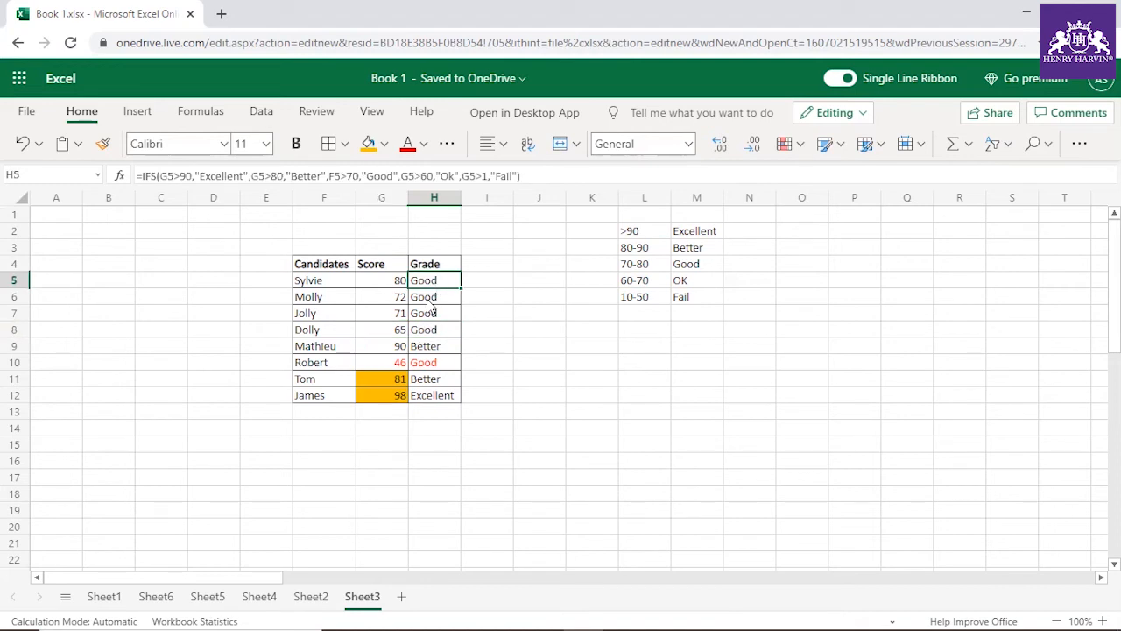
left_click_drag(390, 282, 425, 285)
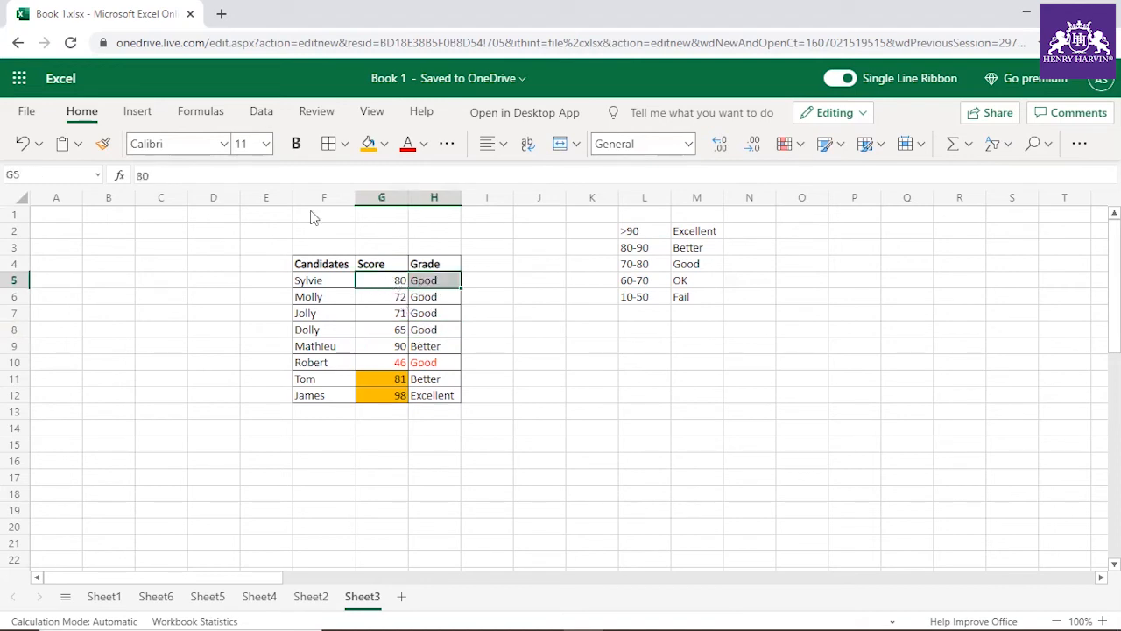
left_click(385, 145)
left_click(467, 394)
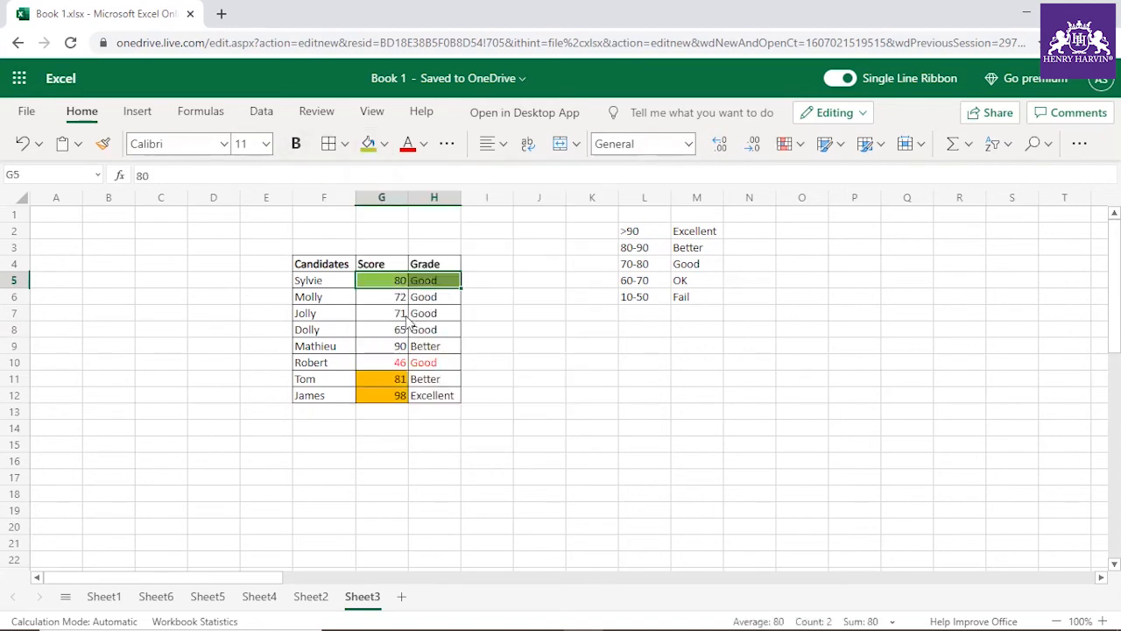
left_click_drag(396, 297, 427, 297)
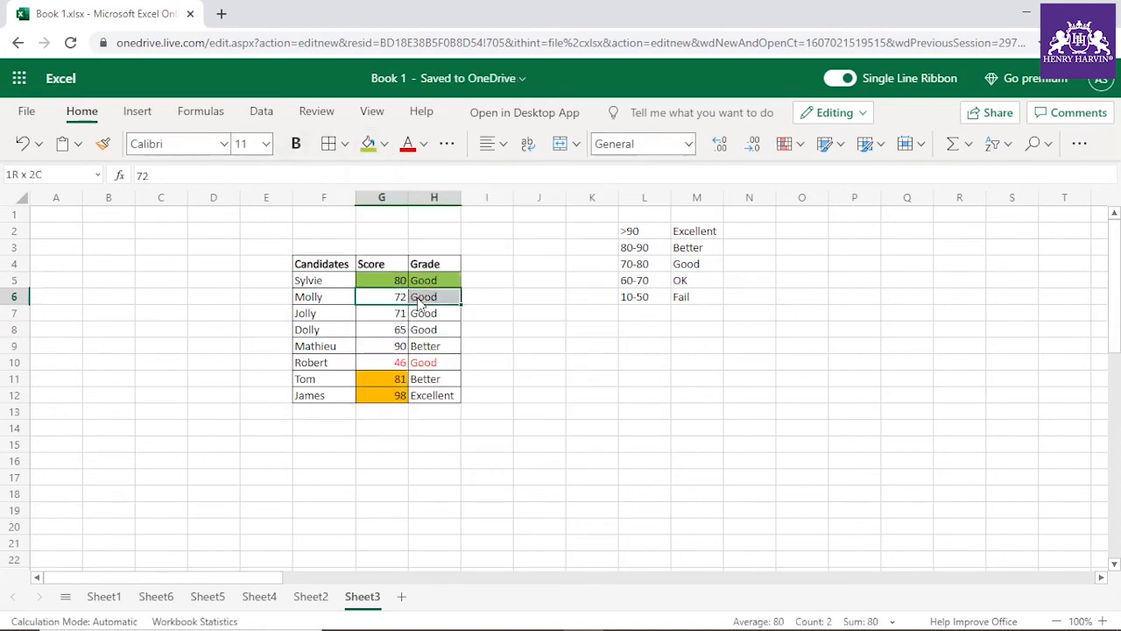
left_click(370, 148)
left_click_drag(392, 322, 434, 313)
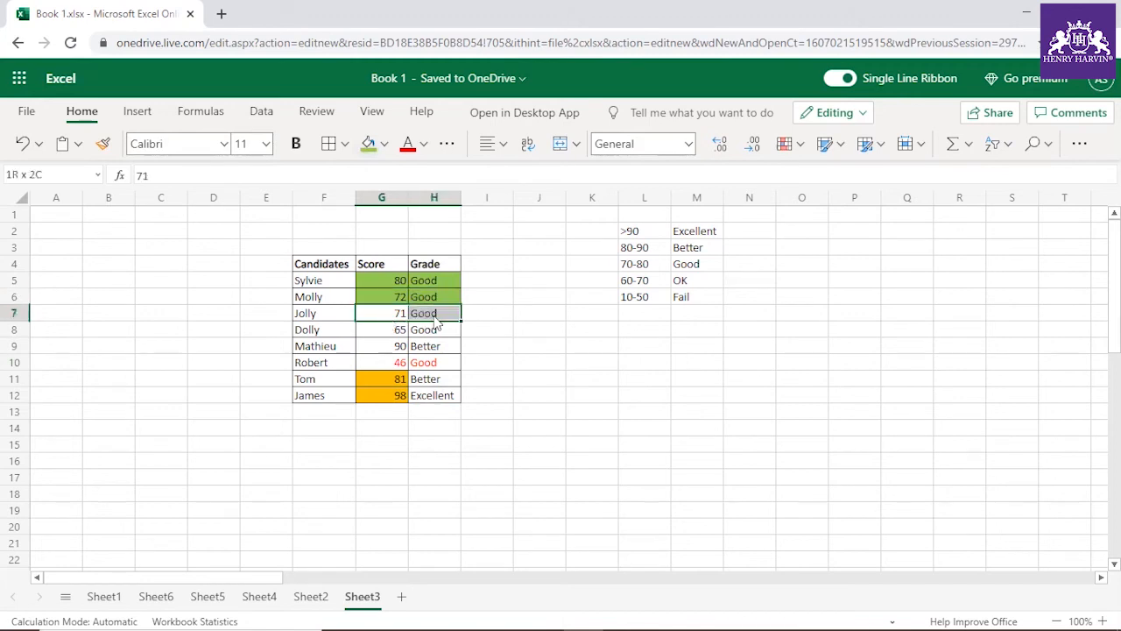
left_click(370, 148)
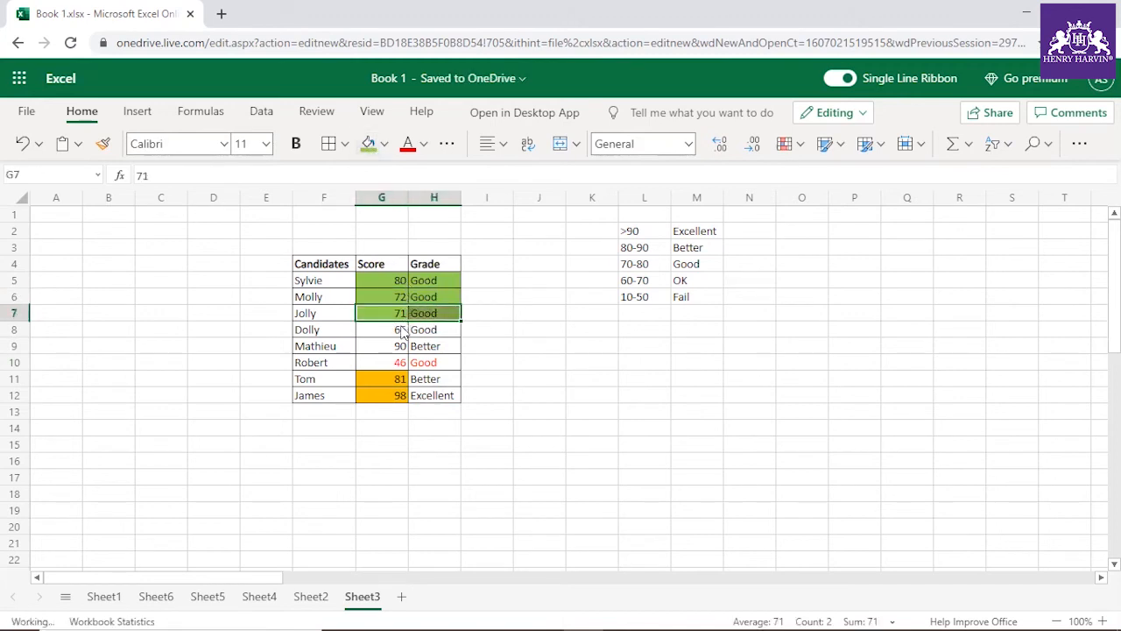
Step: Check the score and IFS formula in row 8, and refill the formula from H5 down through H12
left_click(397, 333)
left_click(419, 335)
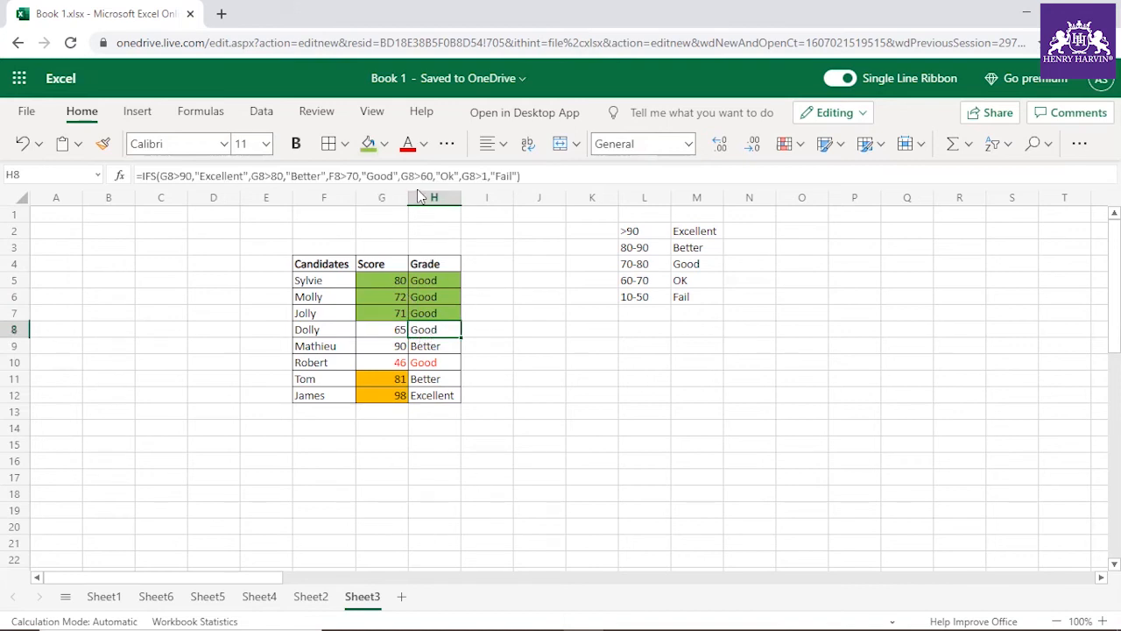
left_click(440, 267)
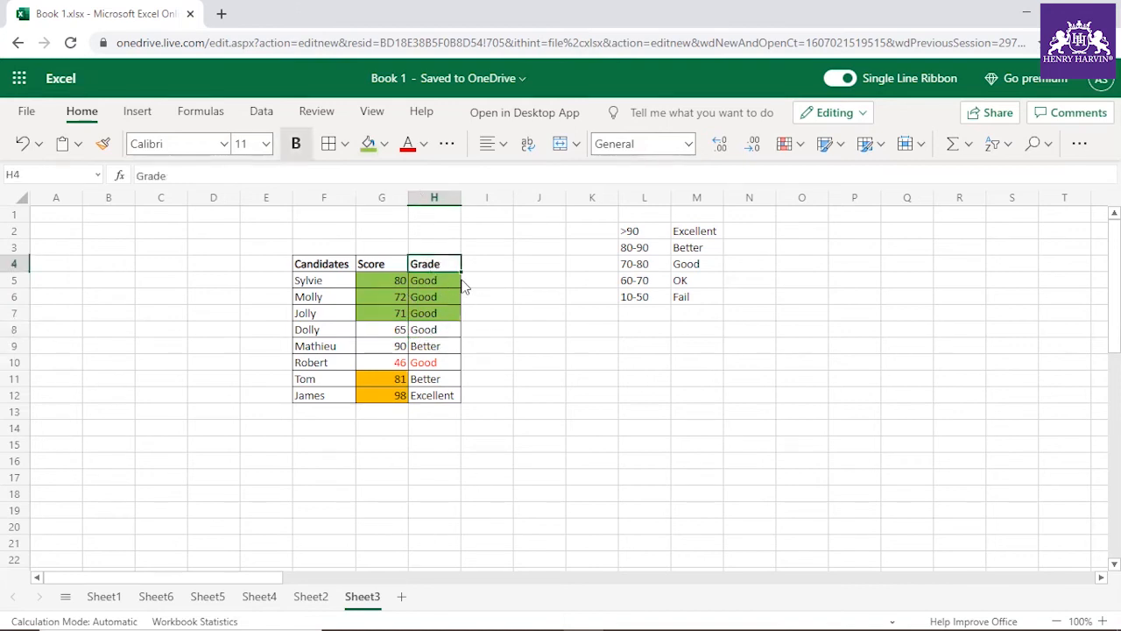
left_click(455, 278)
double_click(459, 287)
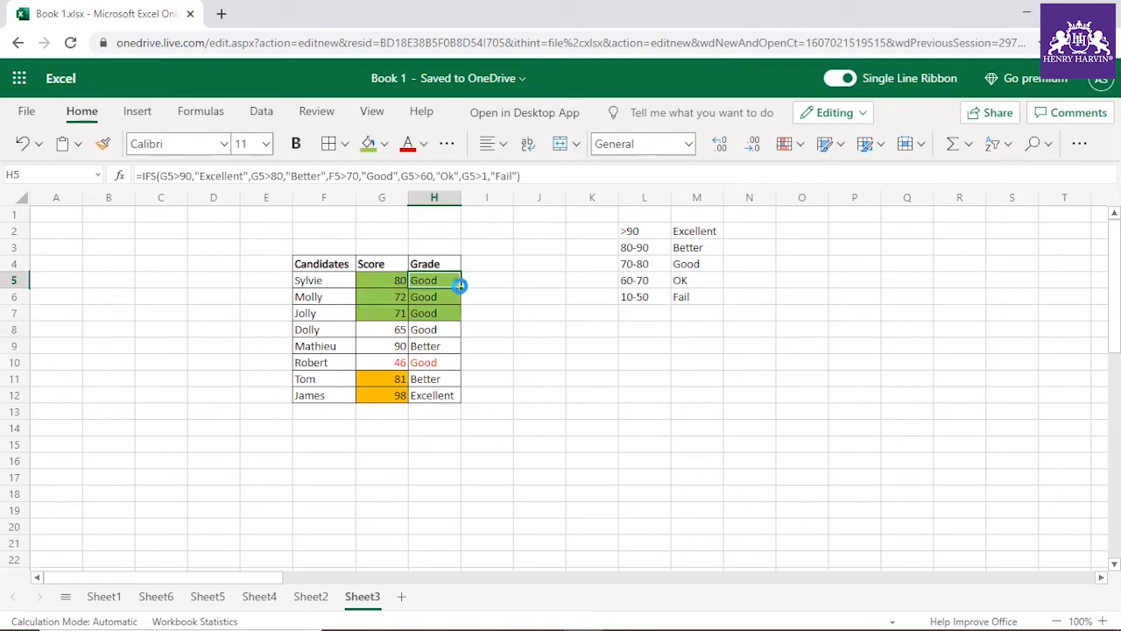
left_click_drag(460, 288, 460, 393)
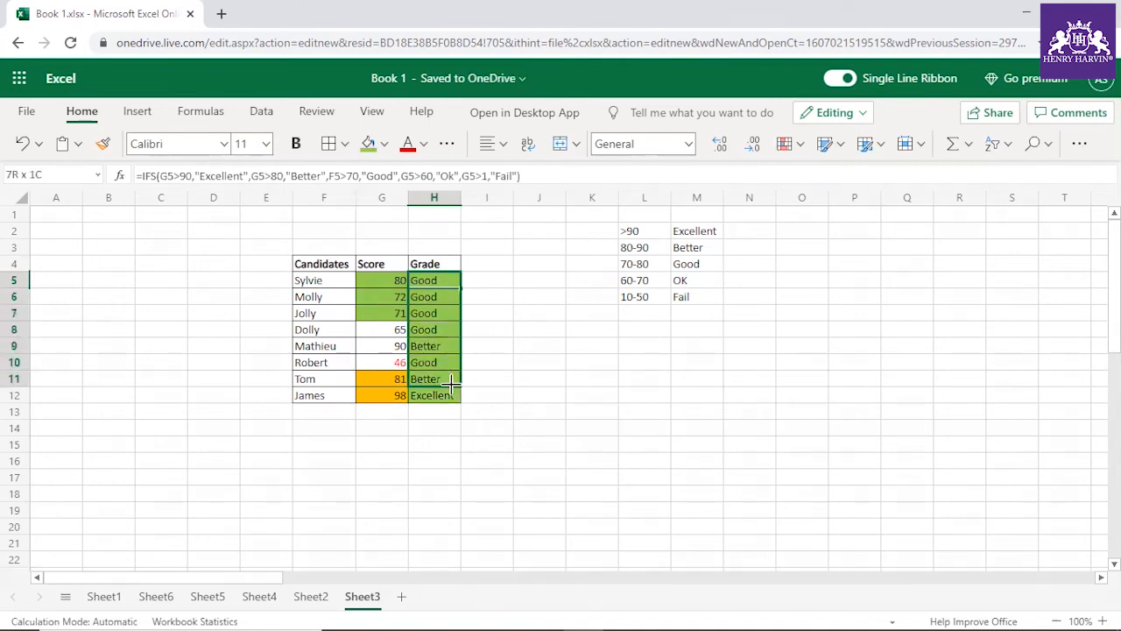
Step: Compare the scores and grades in rows 10 and 8 with the score bands and review the IFS formula in H8
left_click(525, 362)
left_click_drag(405, 363, 420, 362)
left_click(398, 332)
left_click(425, 334)
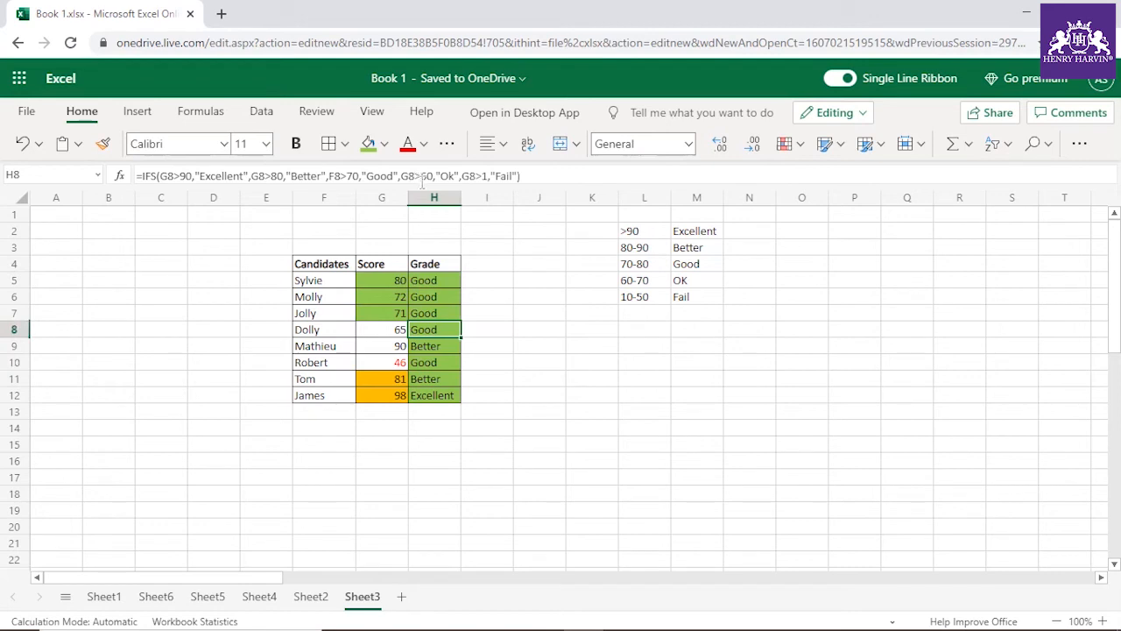
left_click_drag(442, 282, 449, 399)
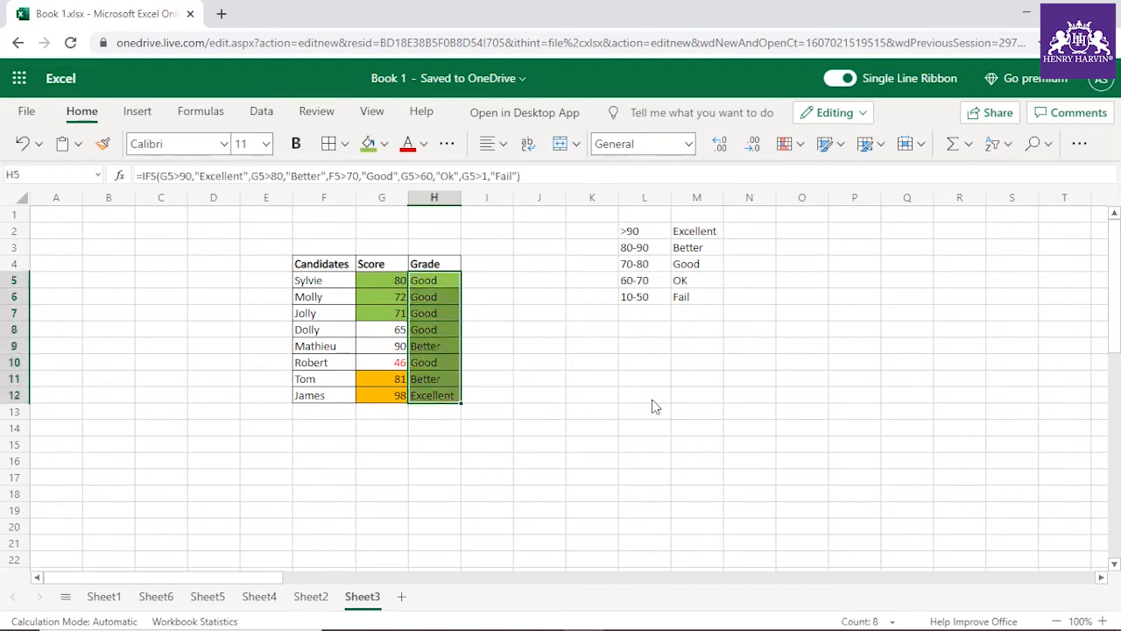
left_click(594, 390)
Step: Correct the third IFS condition in H5 to G5>70 and fill the formula down through H12
left_click(430, 279)
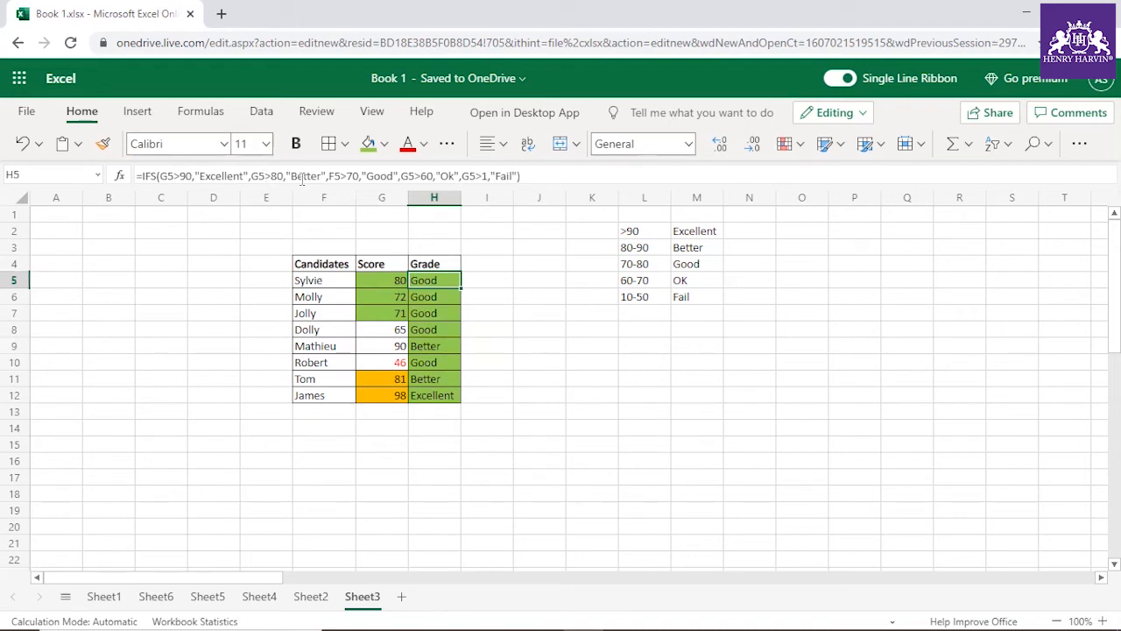
left_click(203, 113)
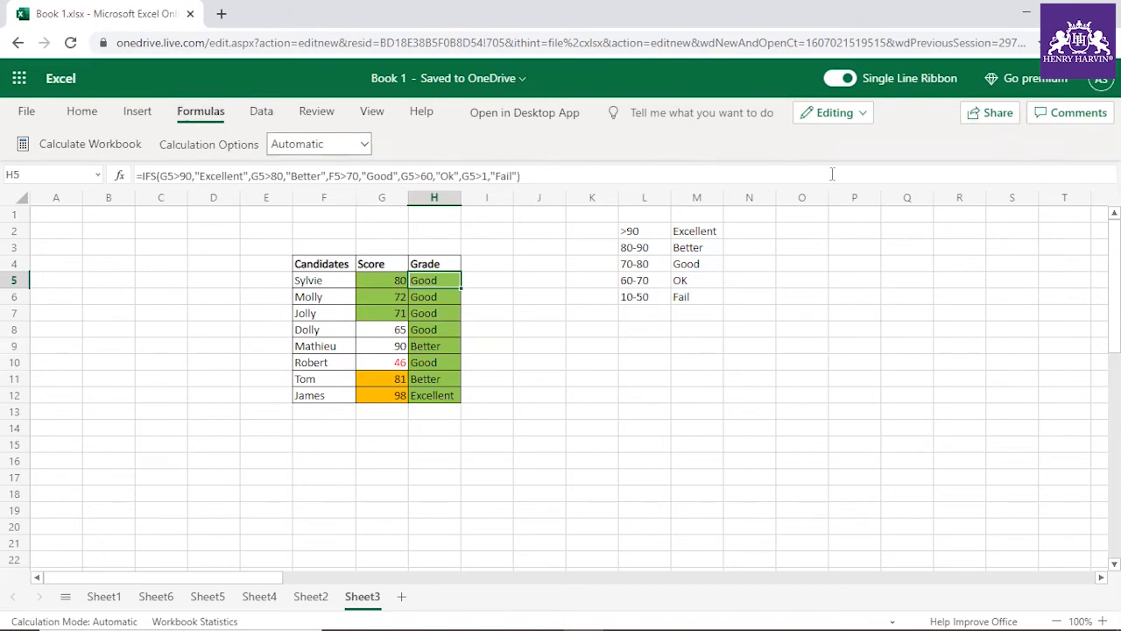
left_click(336, 175)
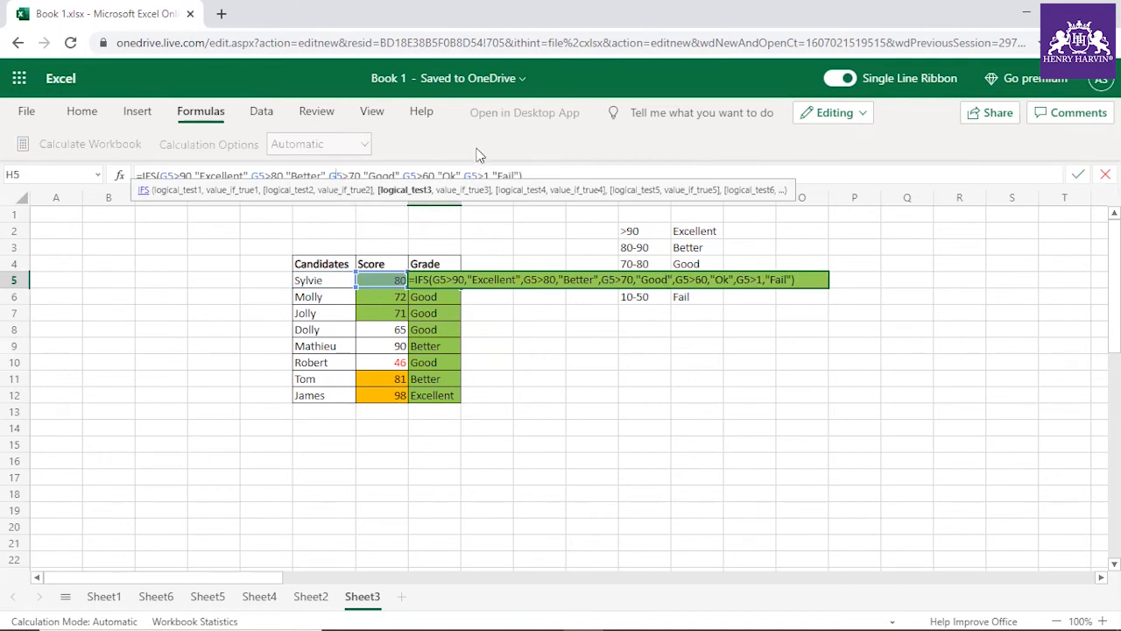
key("Return")
left_click(454, 277)
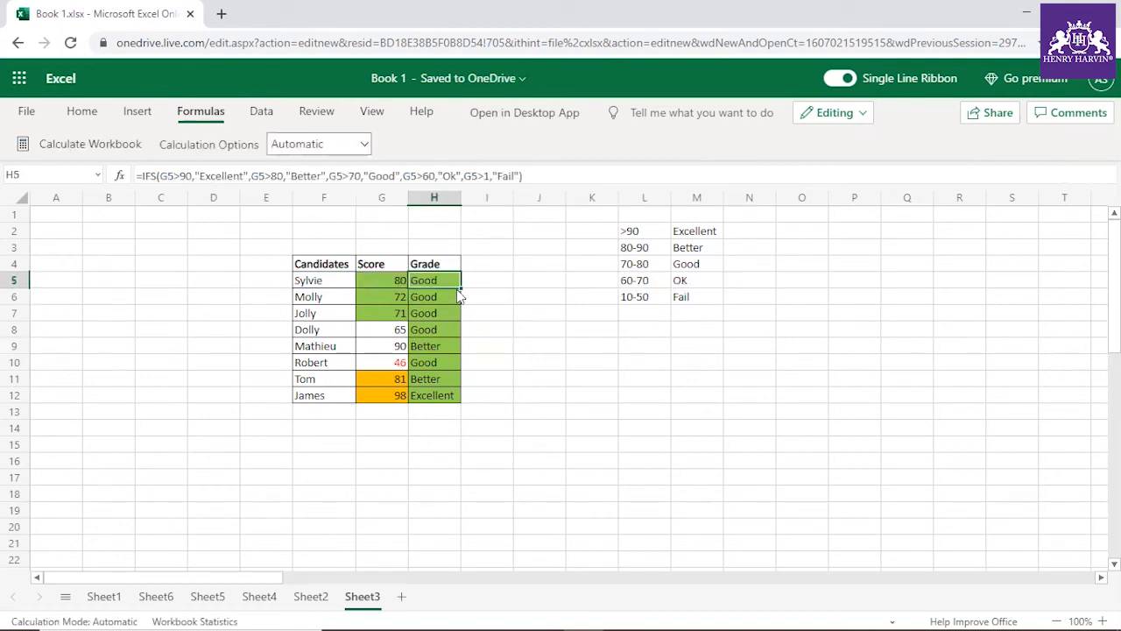
double_click(460, 285)
left_click(490, 312)
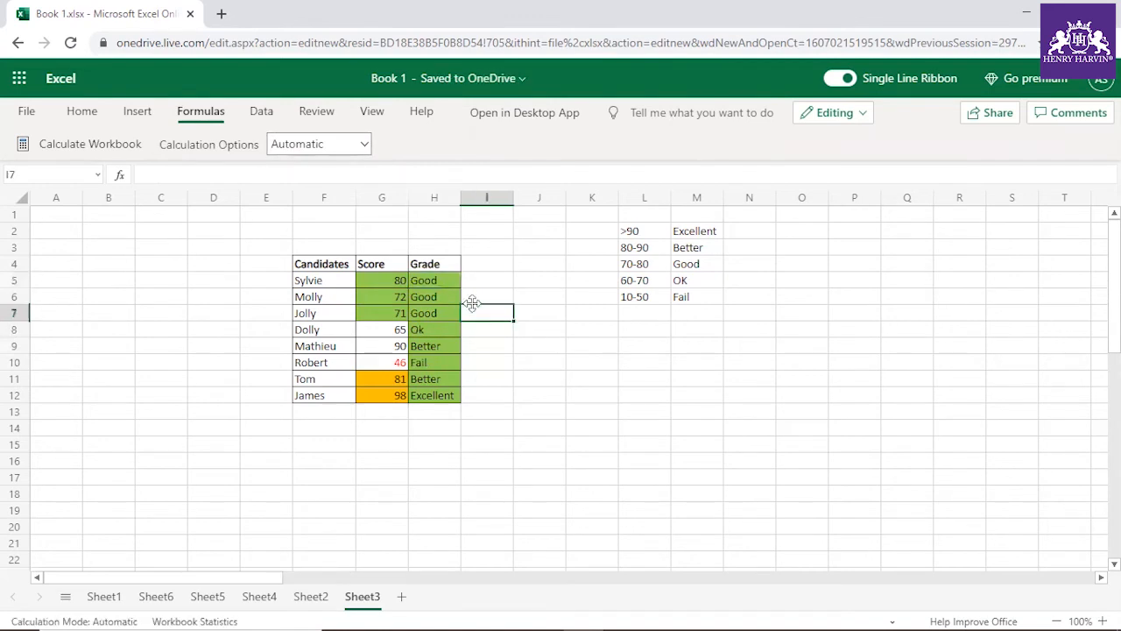
Step: Remove the fill colour from the score and grade cells G5:H12
left_click_drag(393, 279, 438, 396)
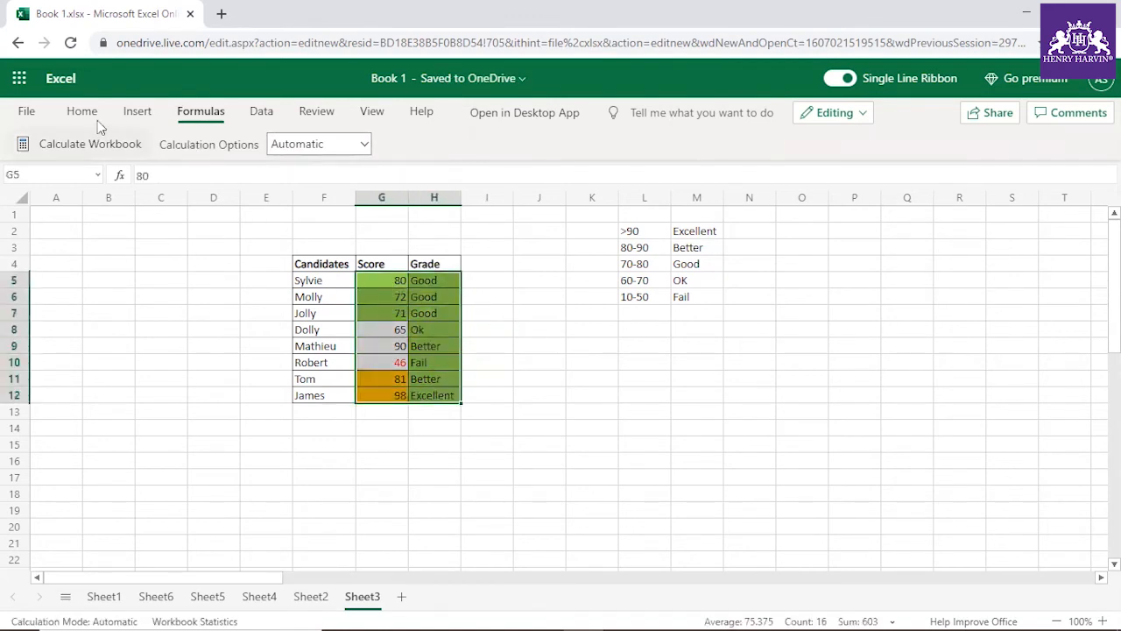
left_click(81, 111)
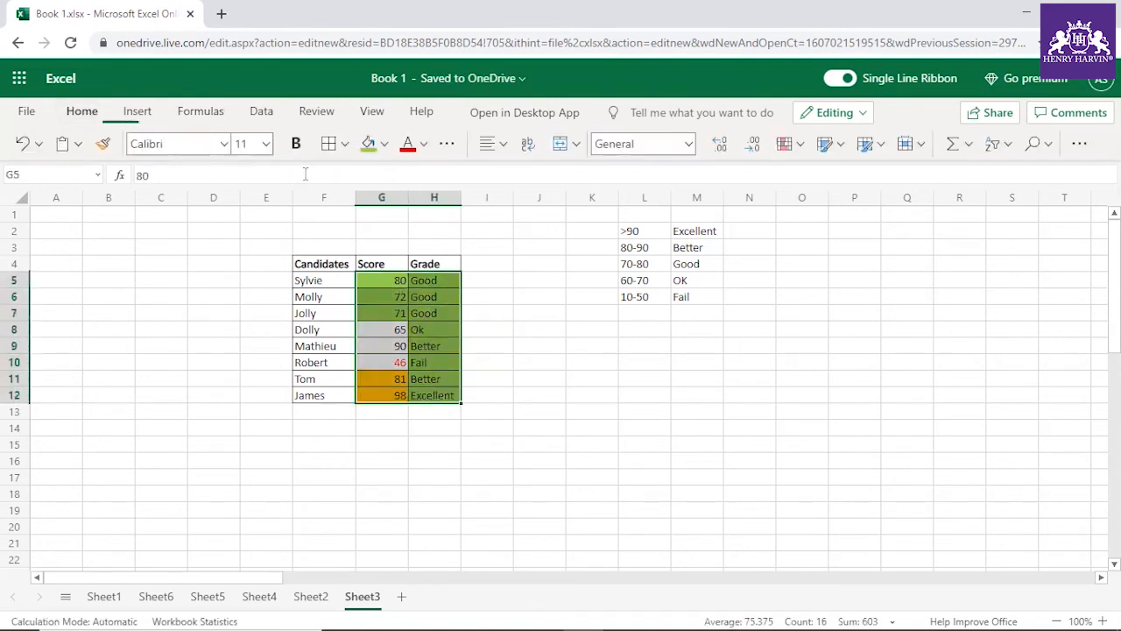
left_click(385, 146)
left_click(407, 430)
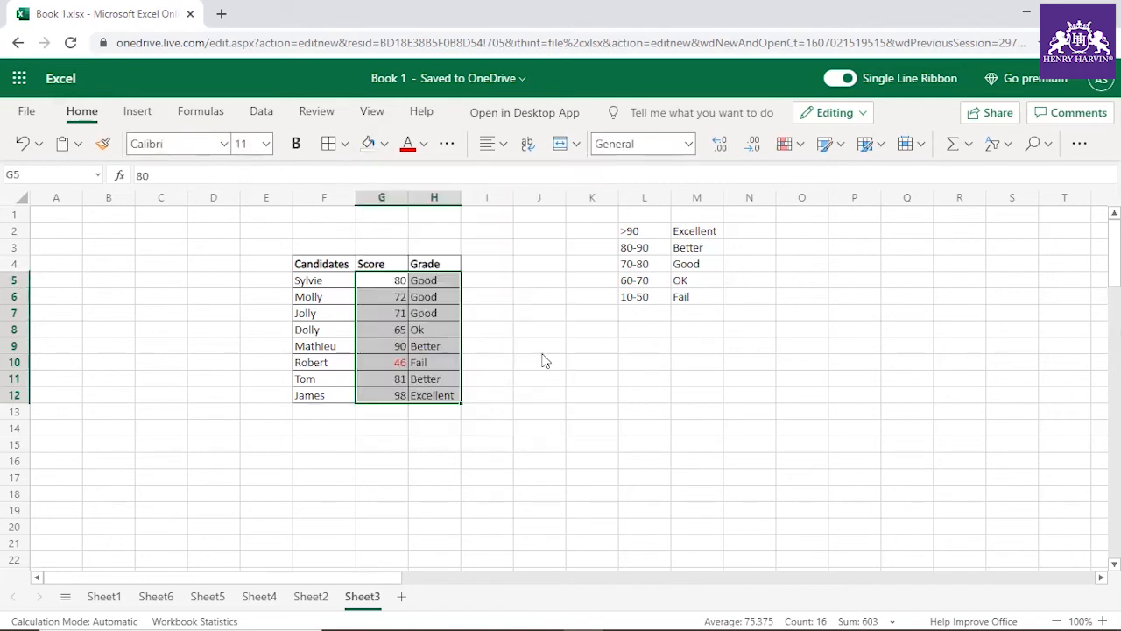
left_click(540, 349)
Step: Check row 5 against the 70-80 Good band, and fill H5, G6:H6 and G7:H7 with light green
left_click_drag(385, 284, 429, 281)
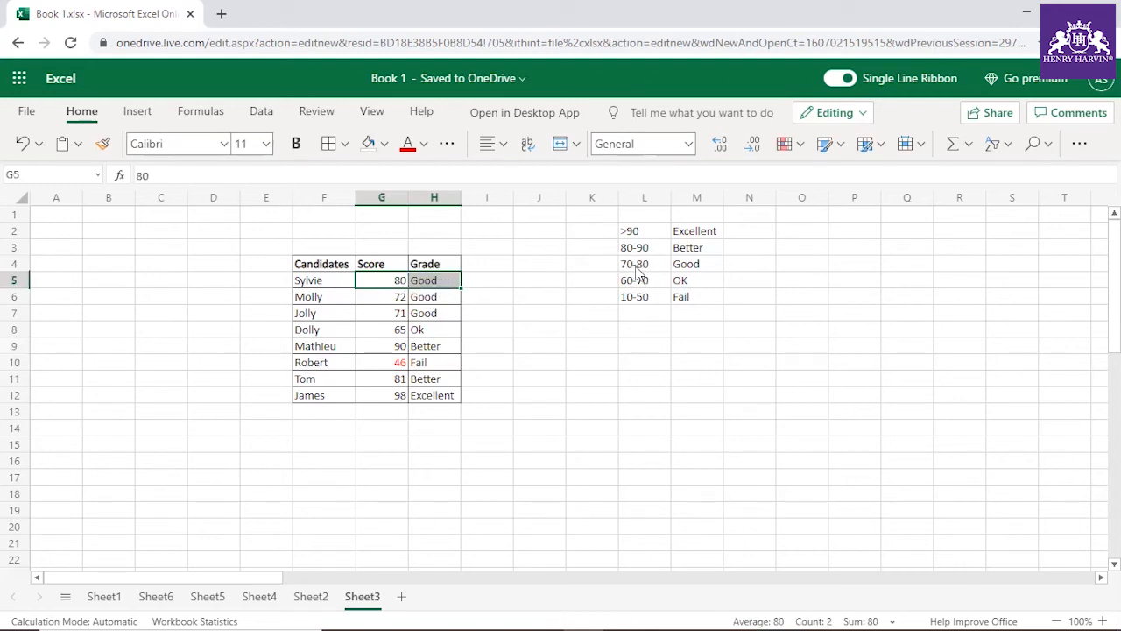
left_click(435, 281)
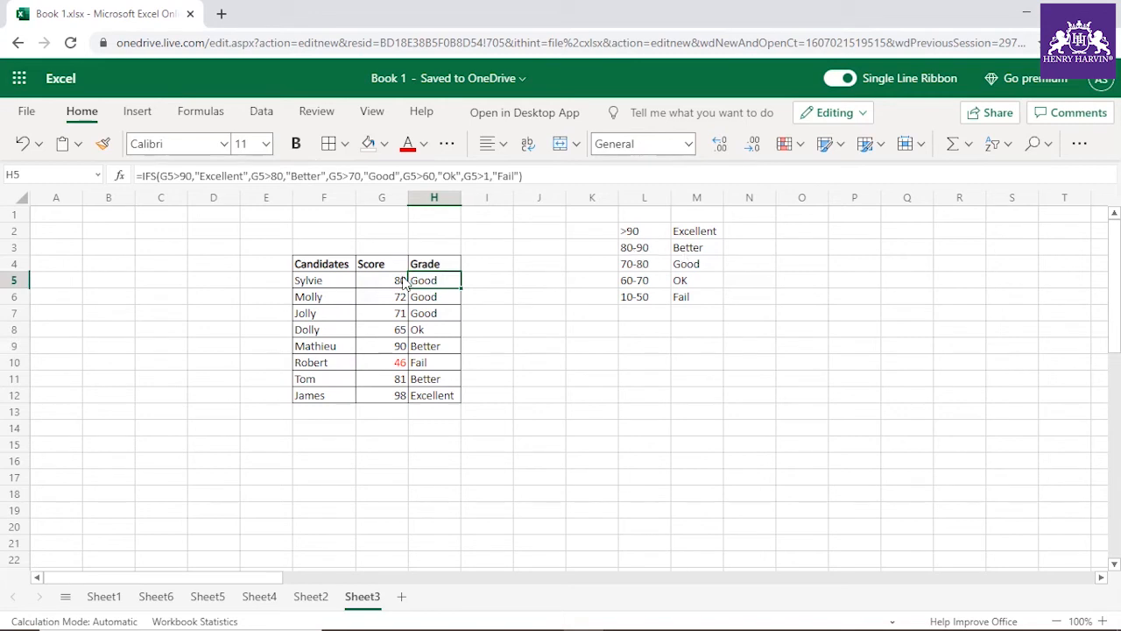
left_click(385, 144)
left_click(467, 396)
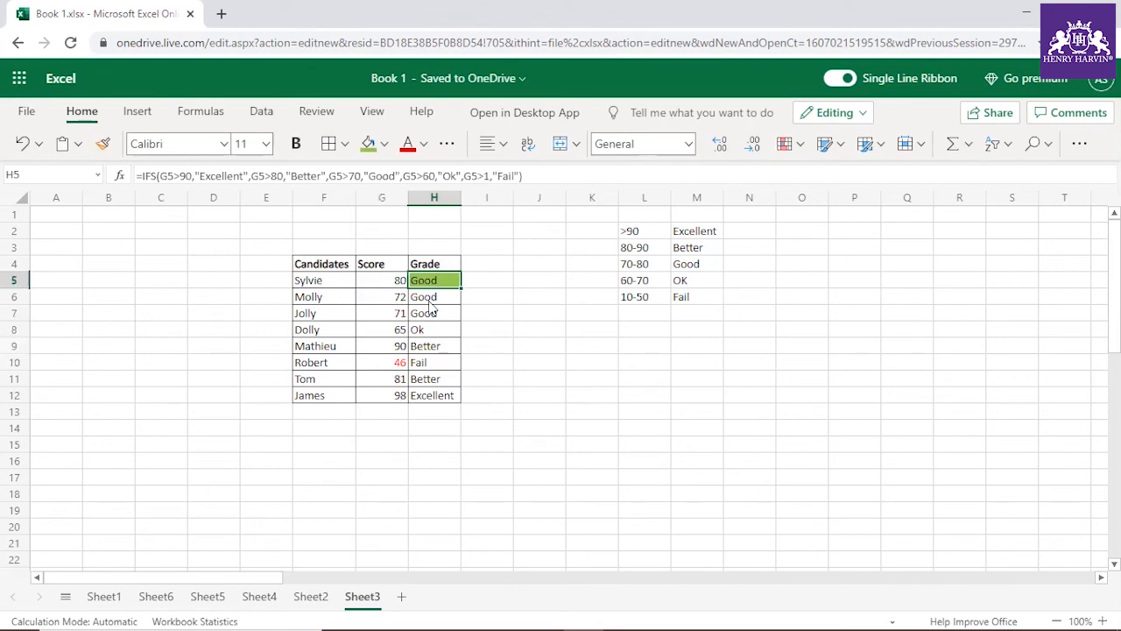
left_click_drag(396, 301, 441, 304)
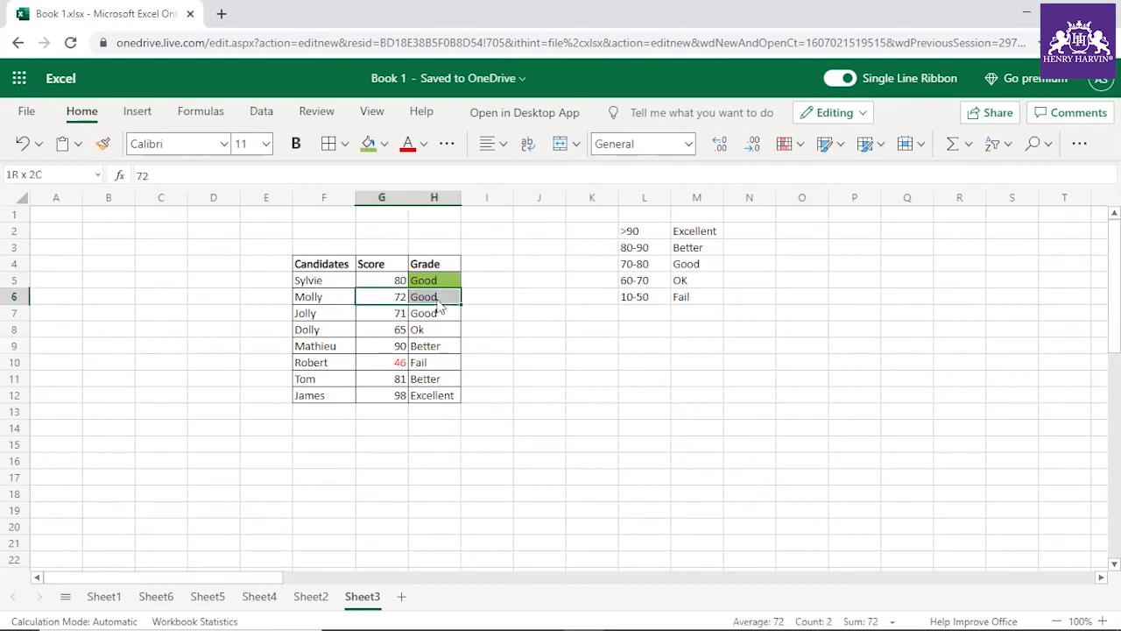
left_click(368, 144)
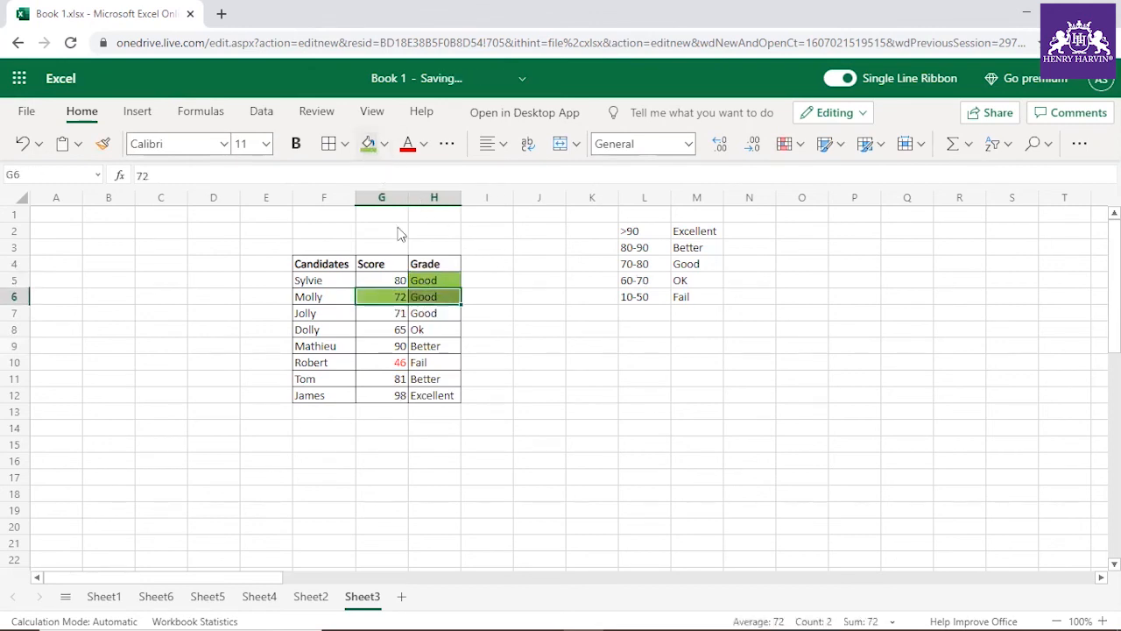
left_click_drag(396, 317, 431, 315)
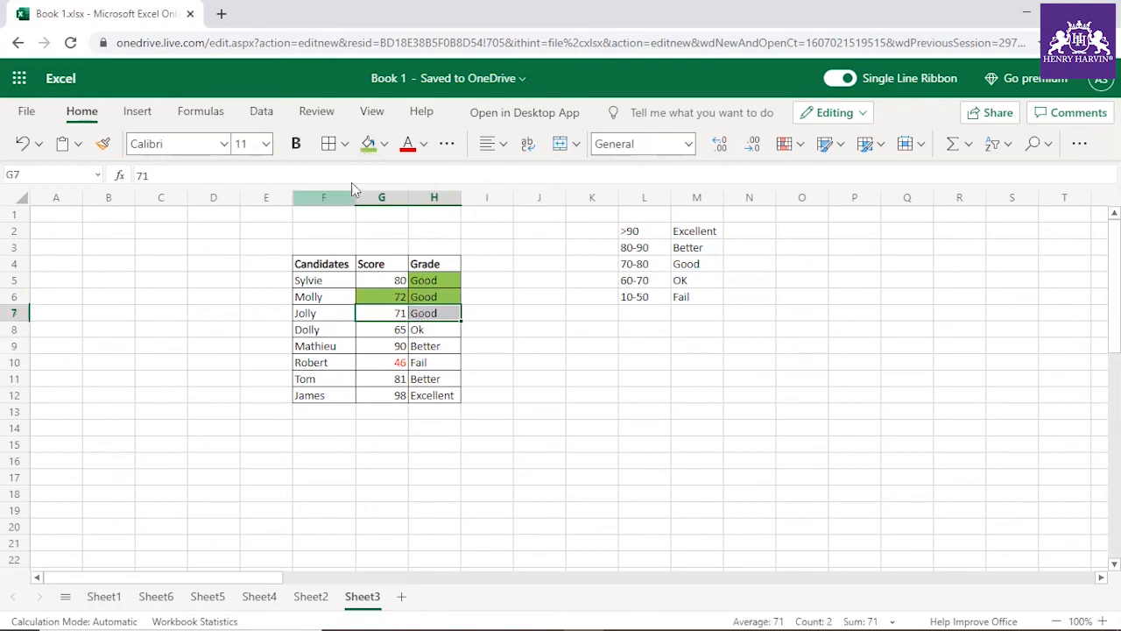
left_click(368, 143)
Step: Fill the score and grade cells in rows 8, 9, 11 and 12 with the same light green, checking the 60-70 OK band
left_click_drag(391, 330, 428, 329)
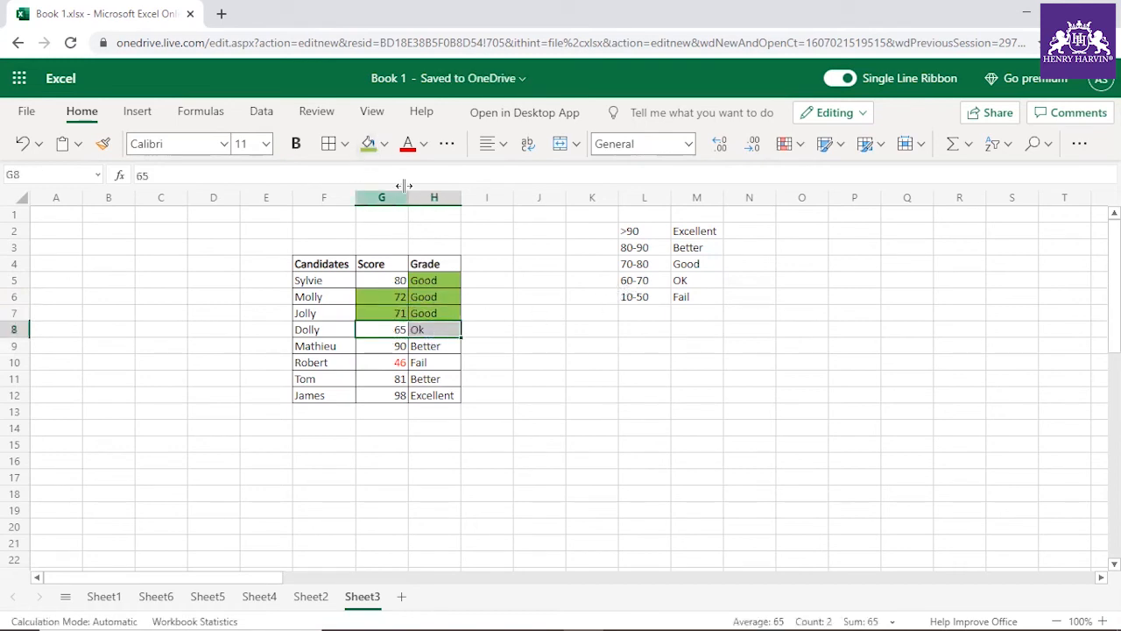
left_click(368, 143)
left_click_drag(645, 282, 676, 287)
left_click_drag(392, 350, 465, 337)
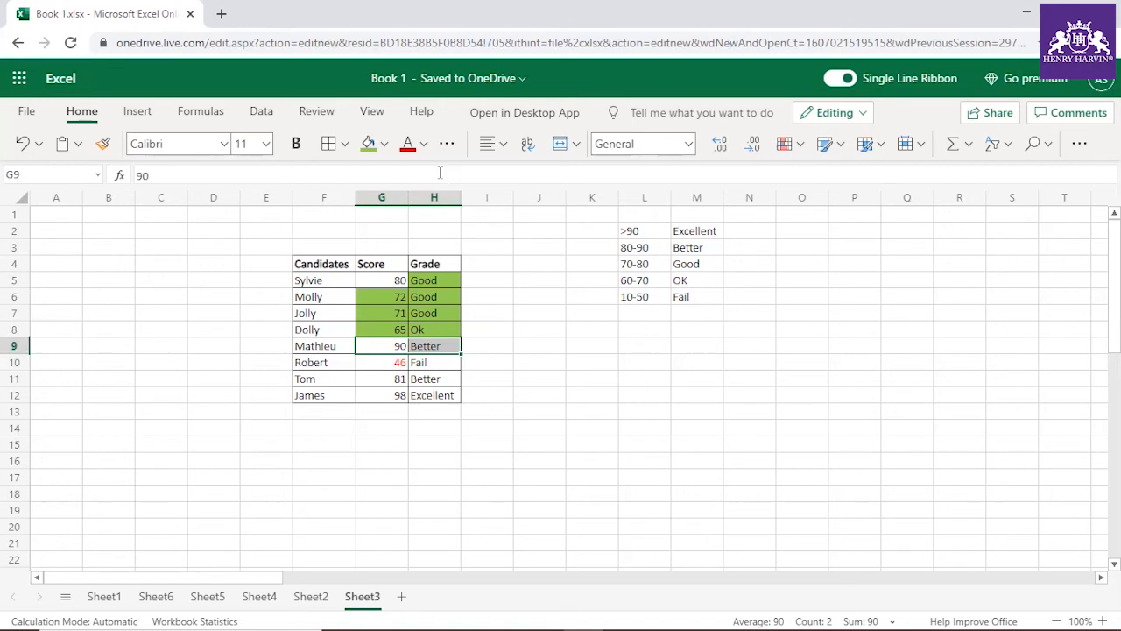
left_click(369, 143)
left_click_drag(399, 377, 438, 382)
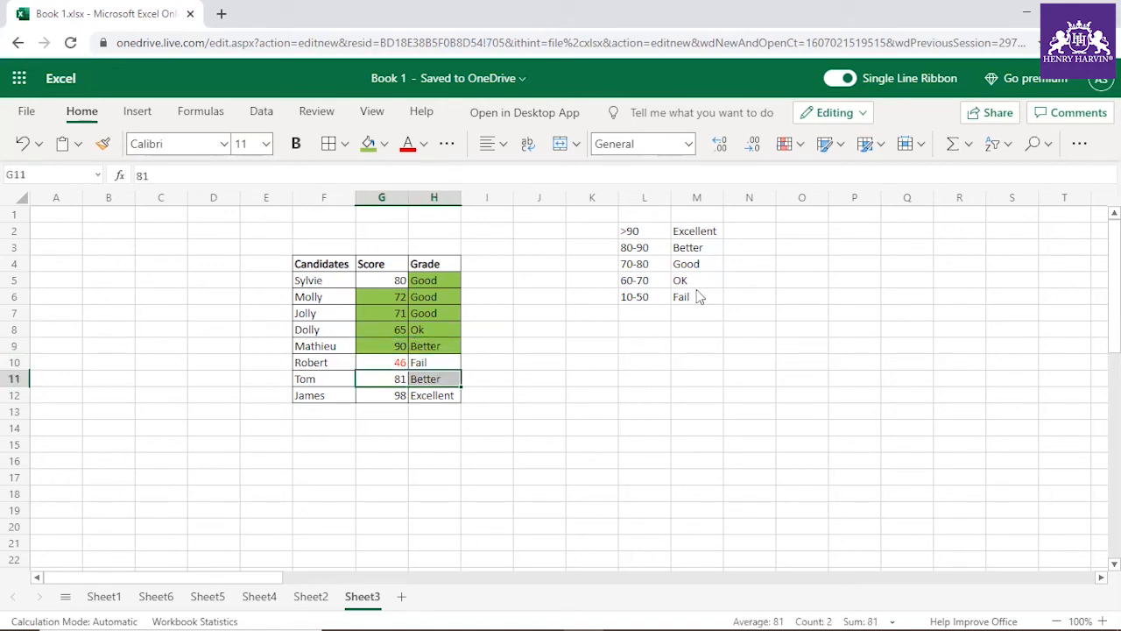
left_click(369, 143)
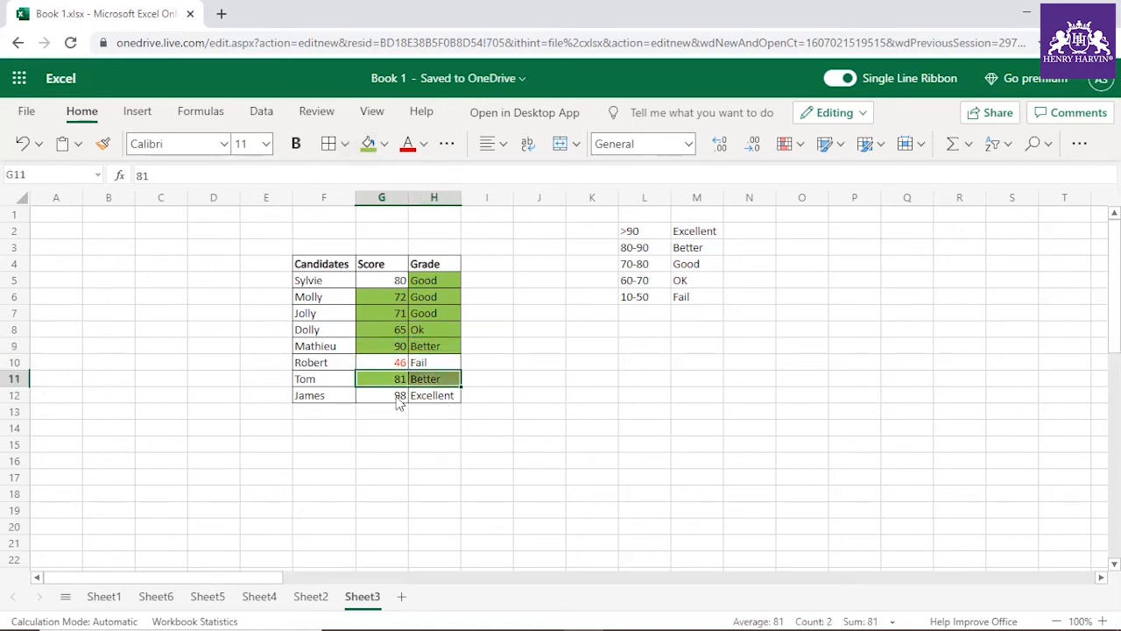
left_click_drag(399, 399, 446, 416)
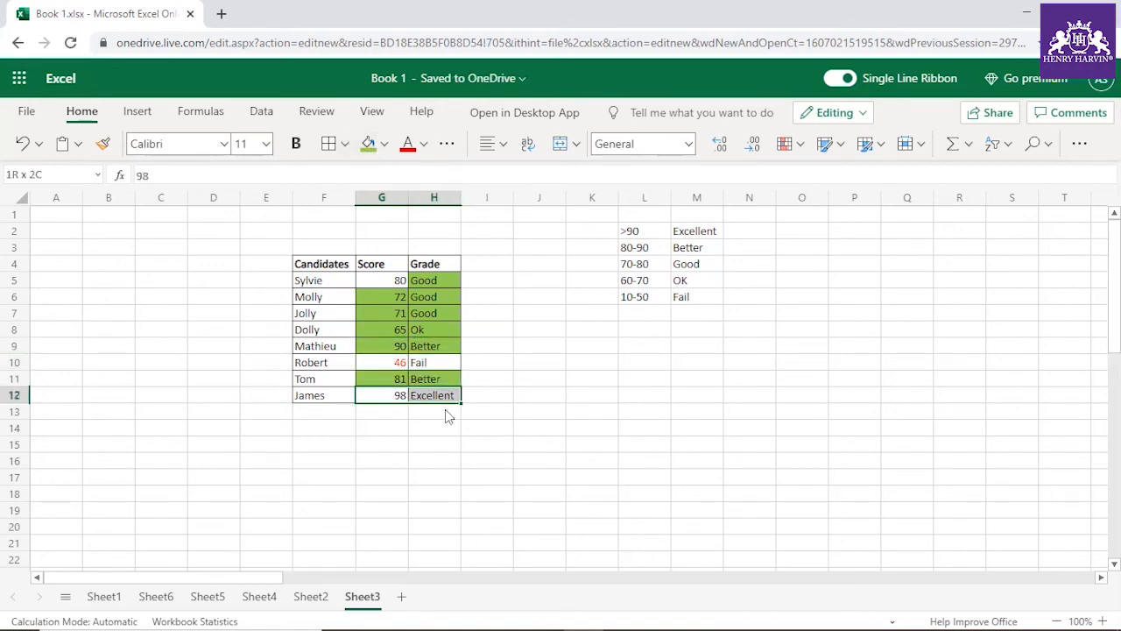
left_click(368, 144)
Step: Check row 10 against the 10-50 Fail band and fill G10:H10 with light green
left_click_drag(394, 363, 429, 363)
left_click(645, 297)
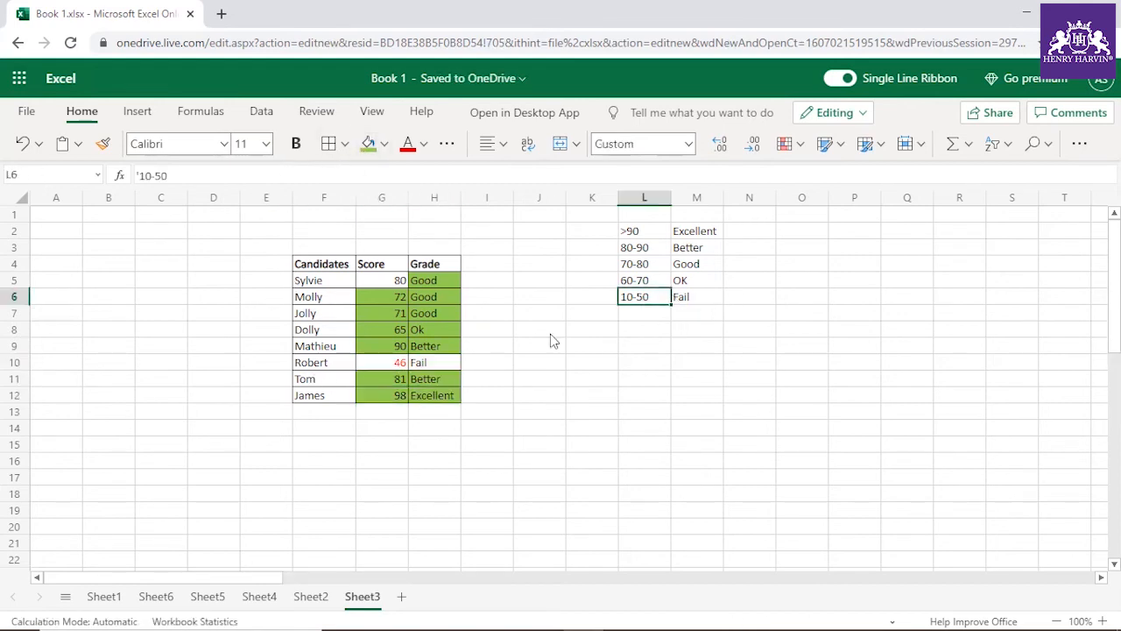
left_click_drag(396, 361, 429, 363)
left_click(369, 145)
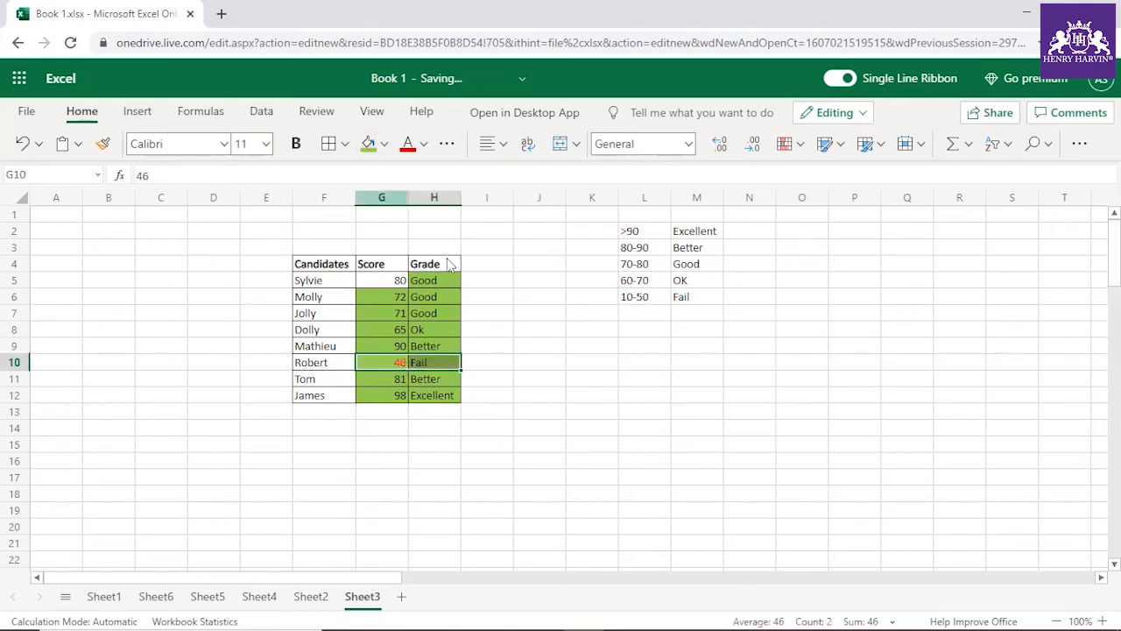
Step: Examine the IFS formulas down the Grade column and how their score references change from row to row
left_click(434, 281)
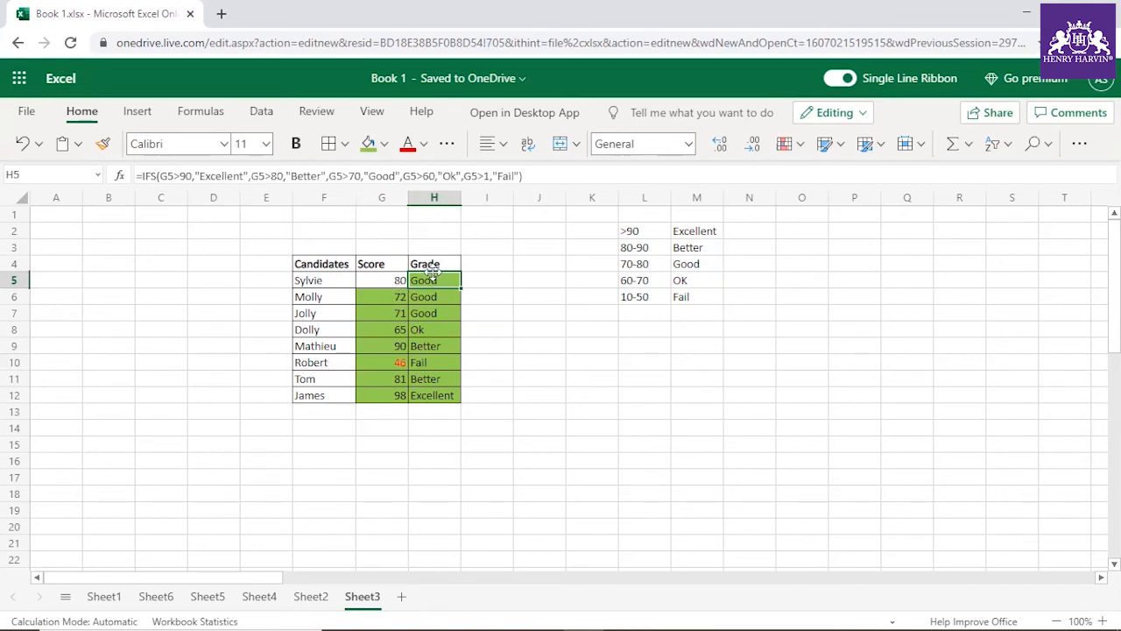
left_click(507, 326)
left_click(435, 288)
left_click(432, 301)
left_click(432, 328)
left_click(440, 364)
left_click(442, 308)
left_click(438, 281)
left_click(438, 327)
left_click(432, 379)
left_click(428, 395)
left_click(428, 333)
left_click(434, 312)
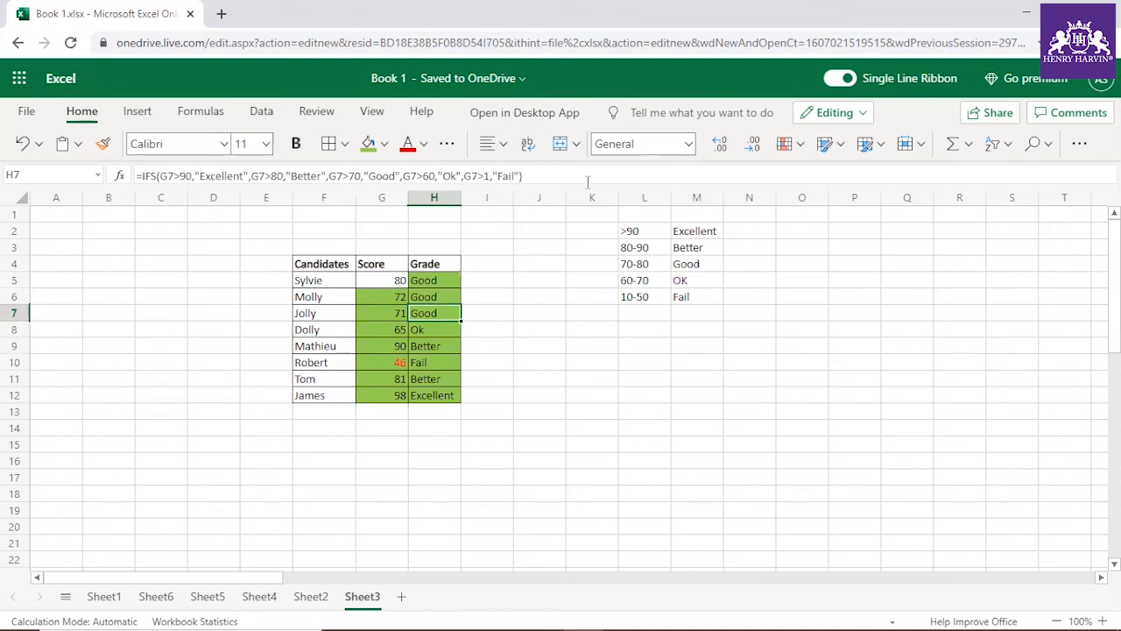
left_click(432, 281)
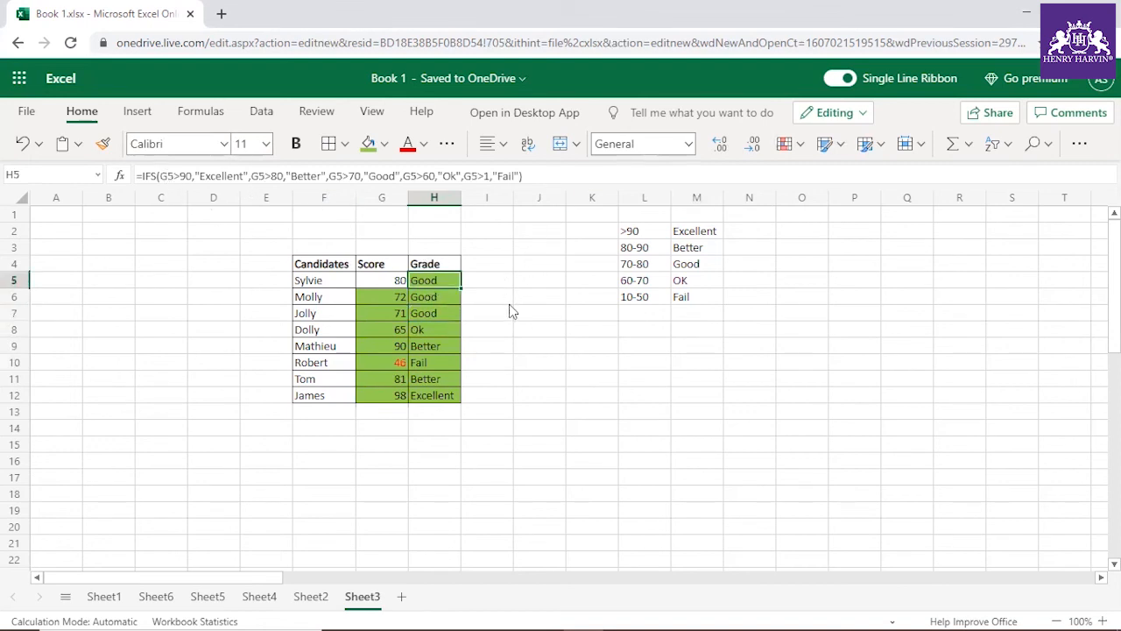
left_click(514, 297)
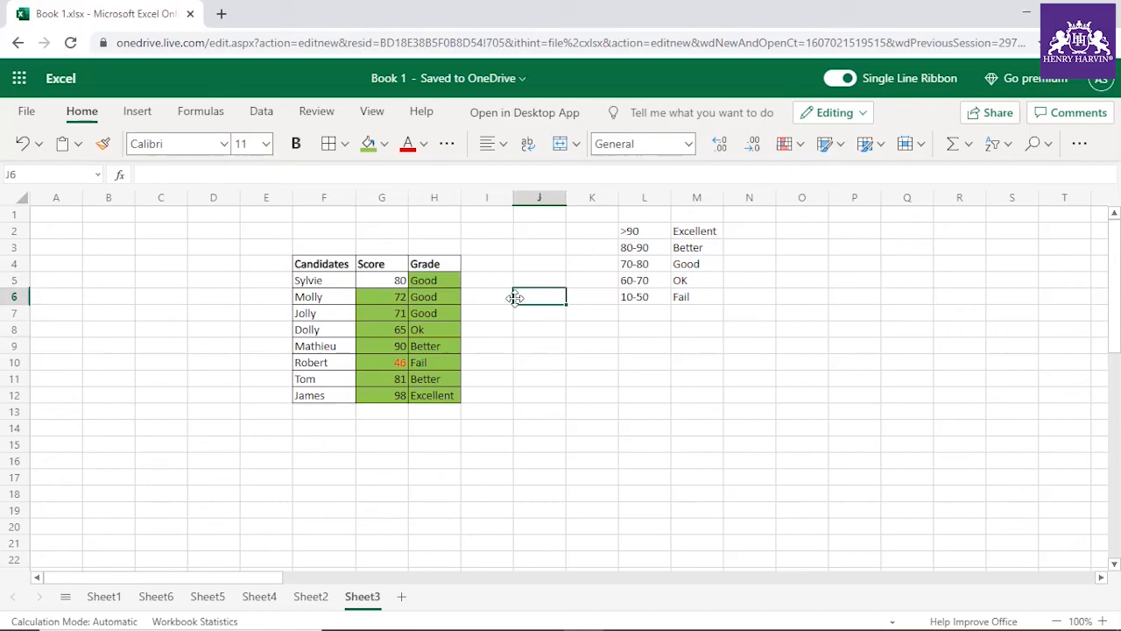
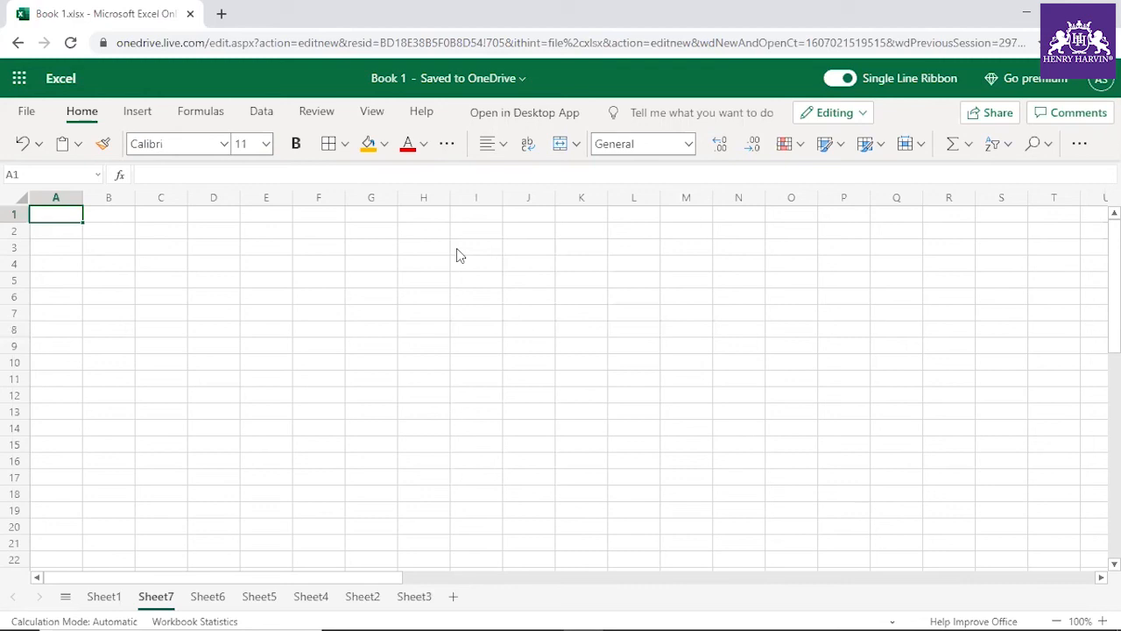
Step: Start the rating key by entering 1 with Excellent in J3:K3 and 2 with Good in J4:K4
left_click(509, 251)
type("1")
left_click(535, 313)
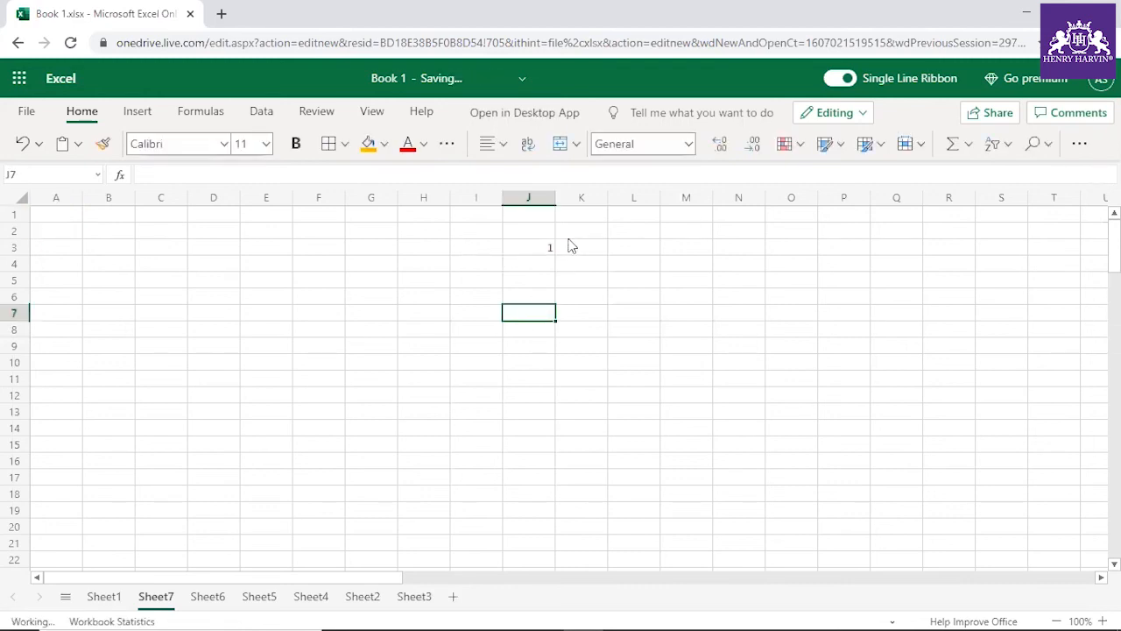
left_click(567, 245)
type("Excellen")
left_click(604, 295)
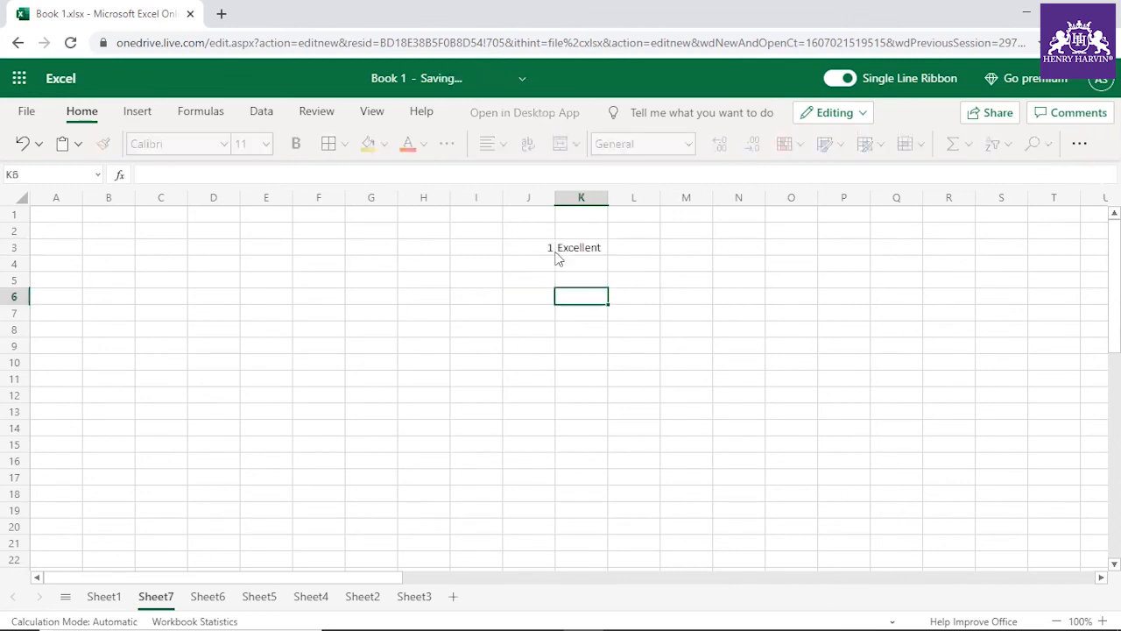
left_click(548, 263)
type("2")
key("Tab")
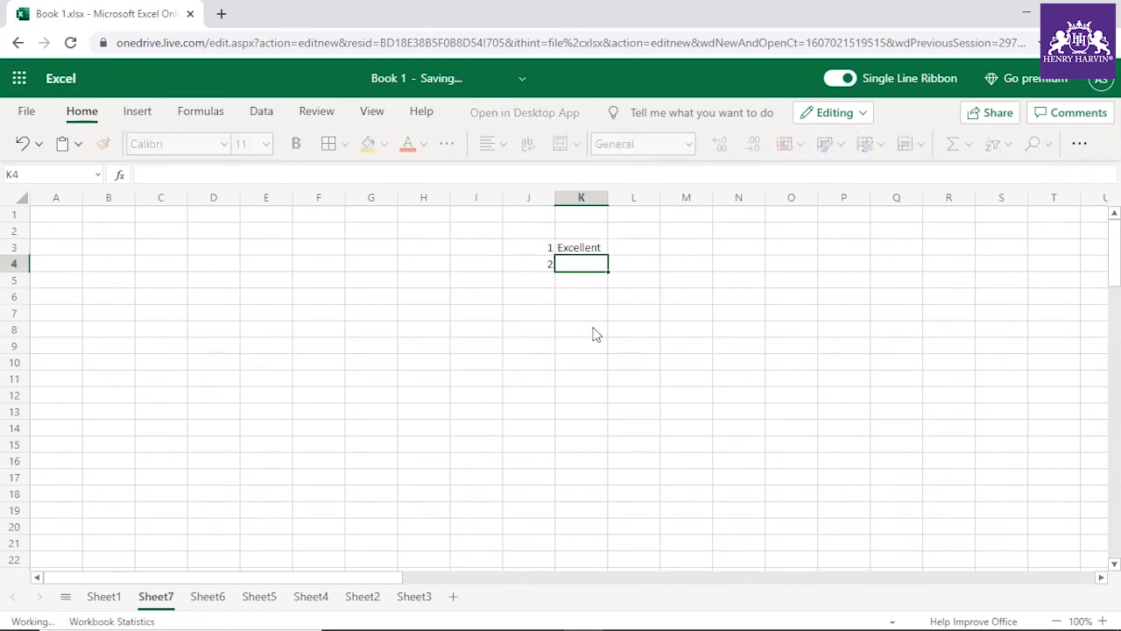
type("Good")
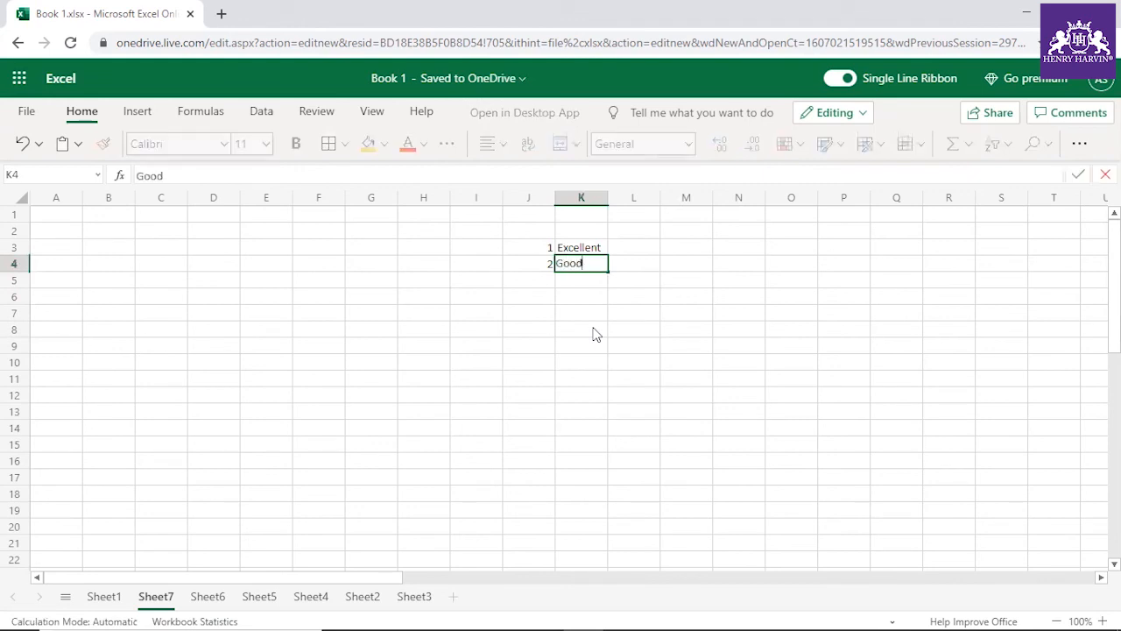
Step: Add 3 with Ok and 4 with Need Improvement in J5:K6, and widen column K to fit the text
left_click(543, 282)
type("3")
key("Tab")
type("Ok")
key("Return")
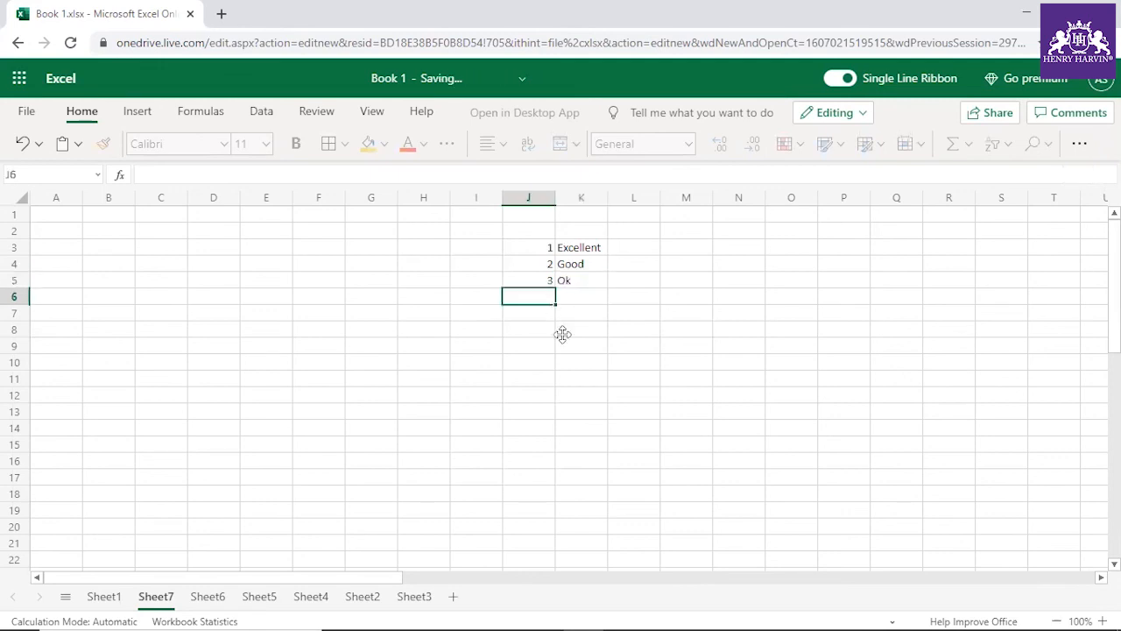
type("4")
key("Tab")
type("Need Improvement")
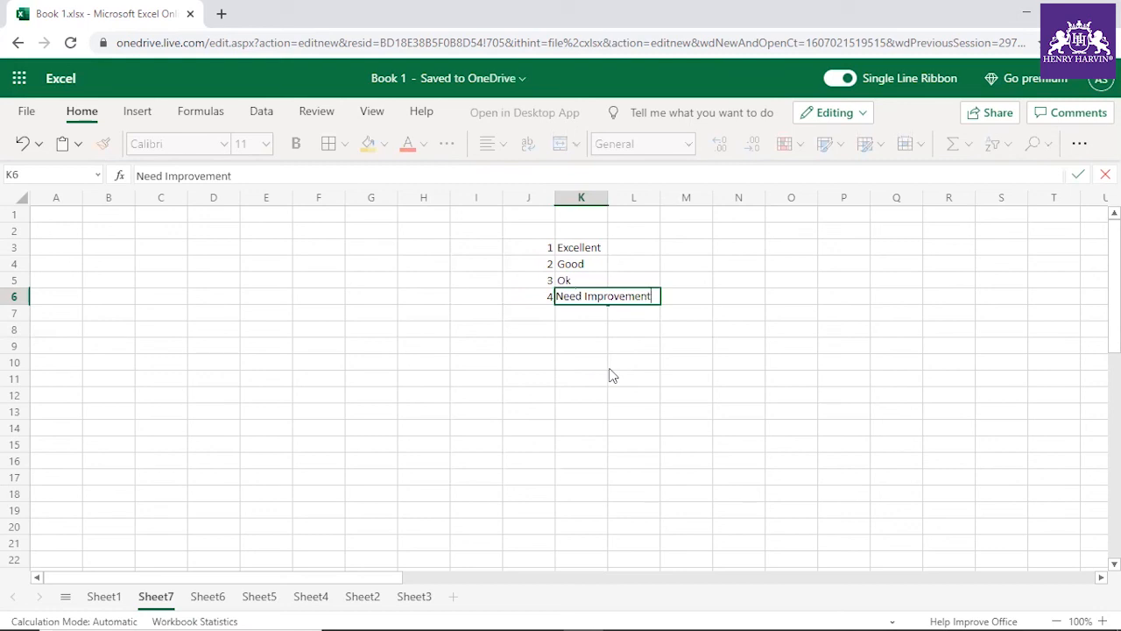
left_click(610, 364)
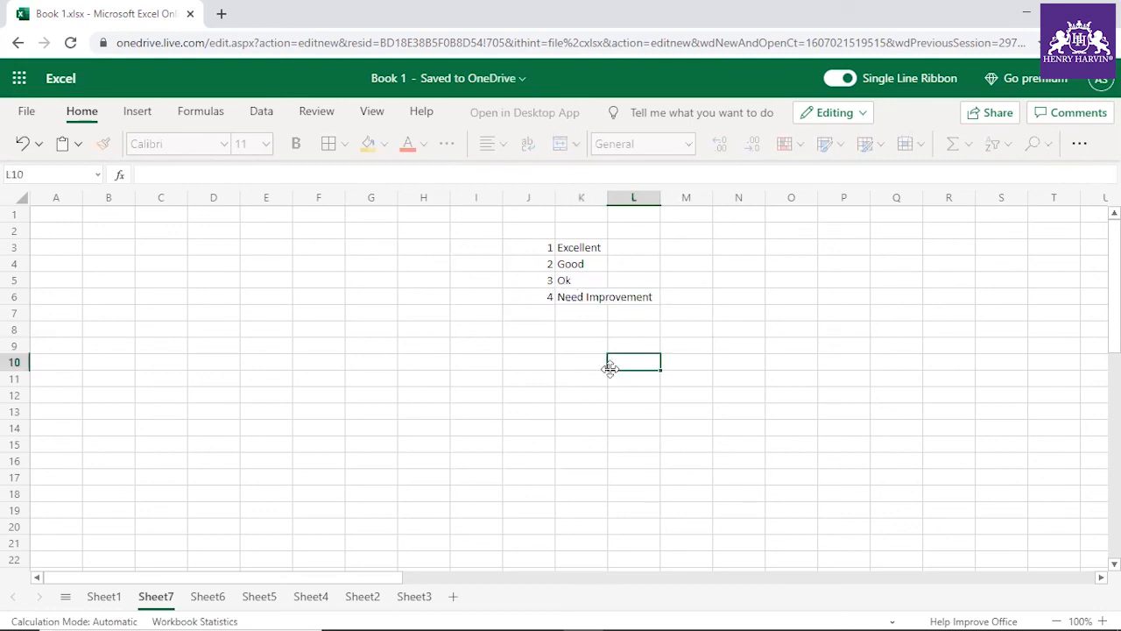
left_click(738, 297)
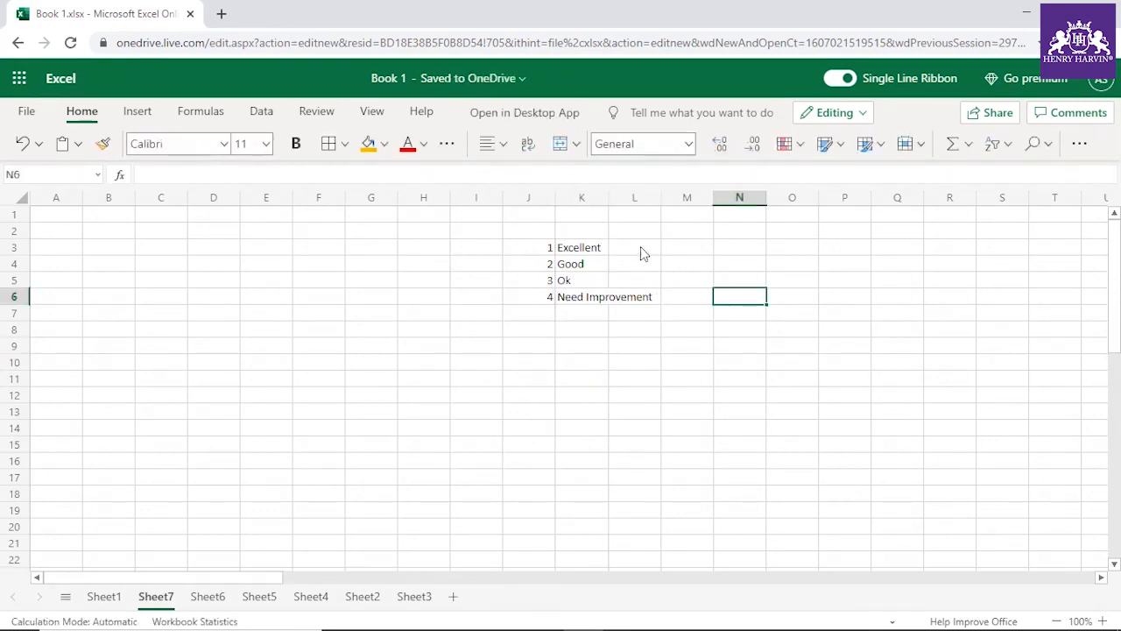
left_click_drag(607, 199, 675, 216)
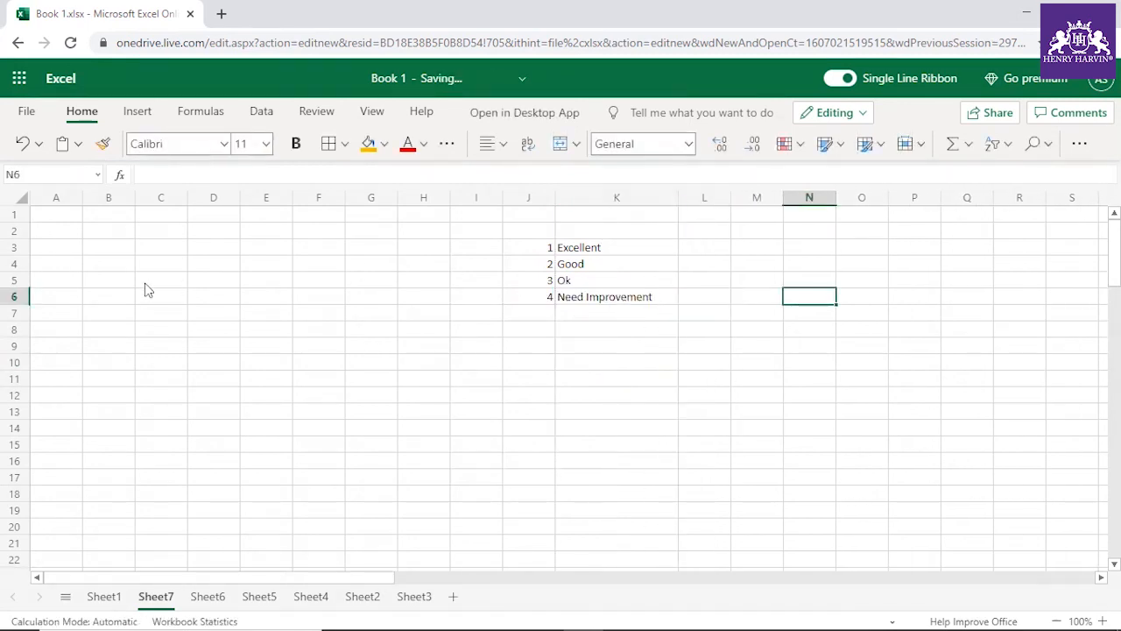
Step: Enter the header Rating in B3 and the ratings 1, 2, 3 and 4 in B4:B7
left_click_drag(105, 252, 290, 518)
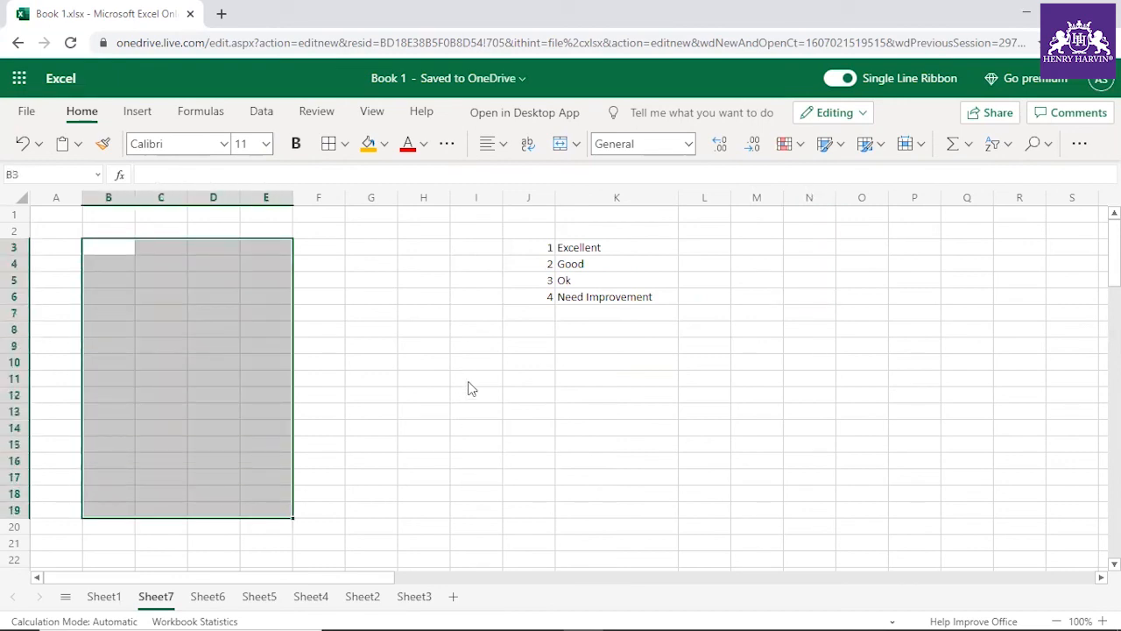
left_click_drag(113, 248, 254, 528)
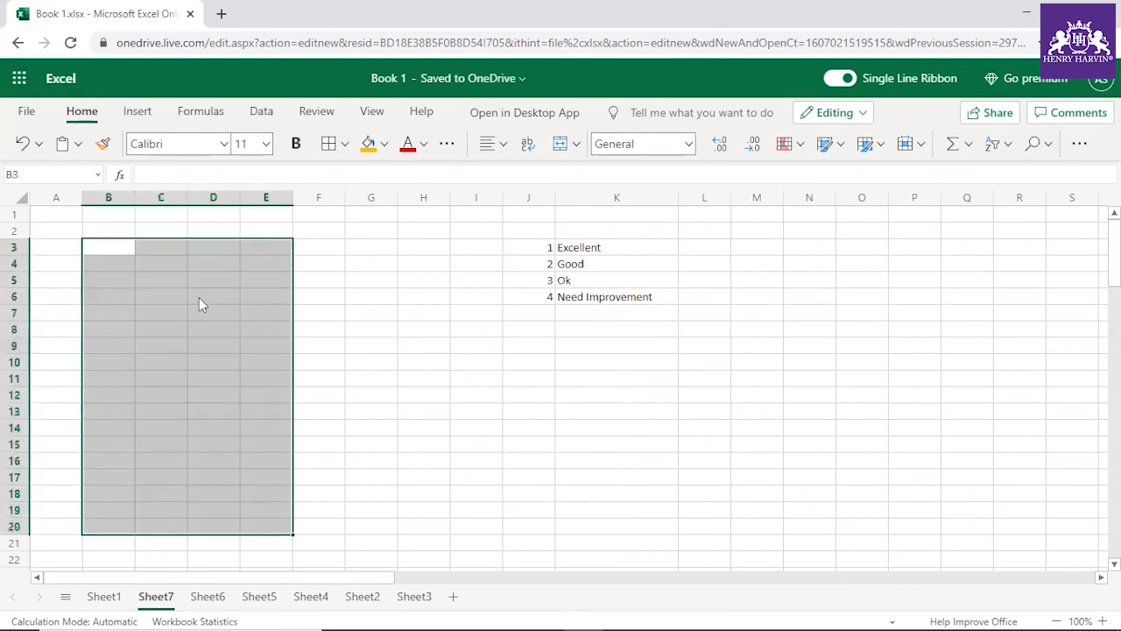
left_click(115, 251)
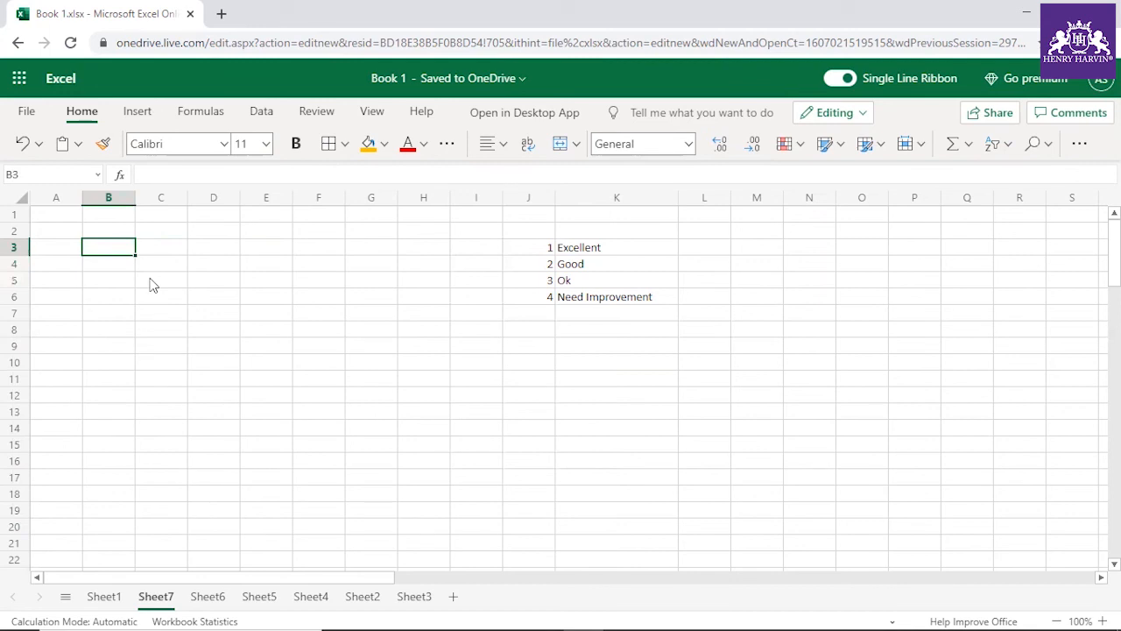
type("Rating")
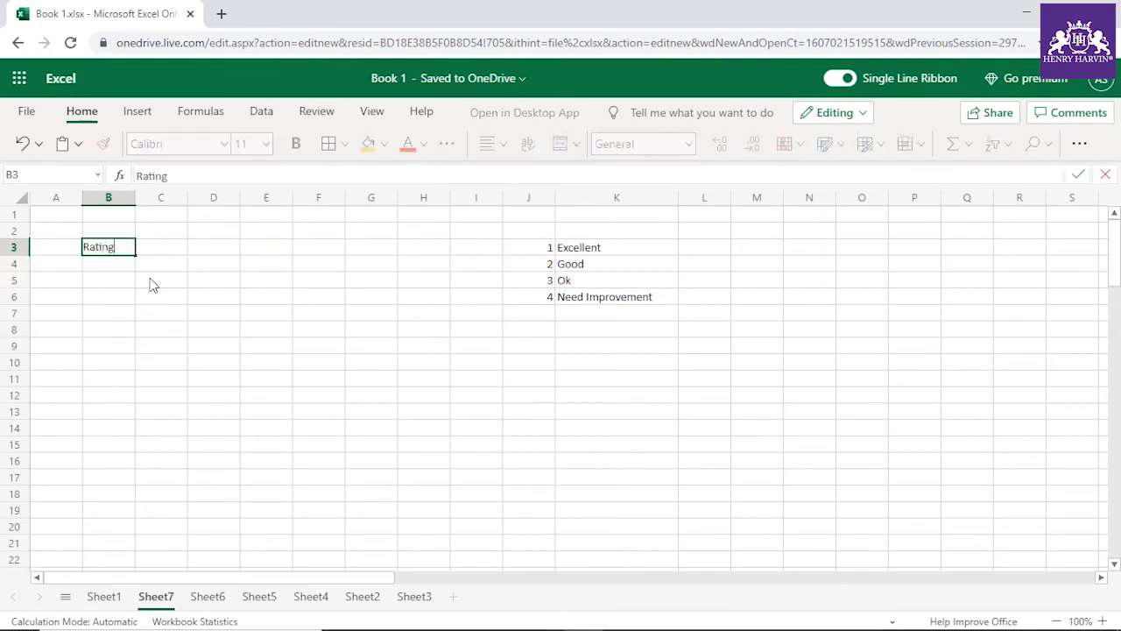
left_click(196, 305)
left_click(111, 261)
type("1")
key("Return")
type("2")
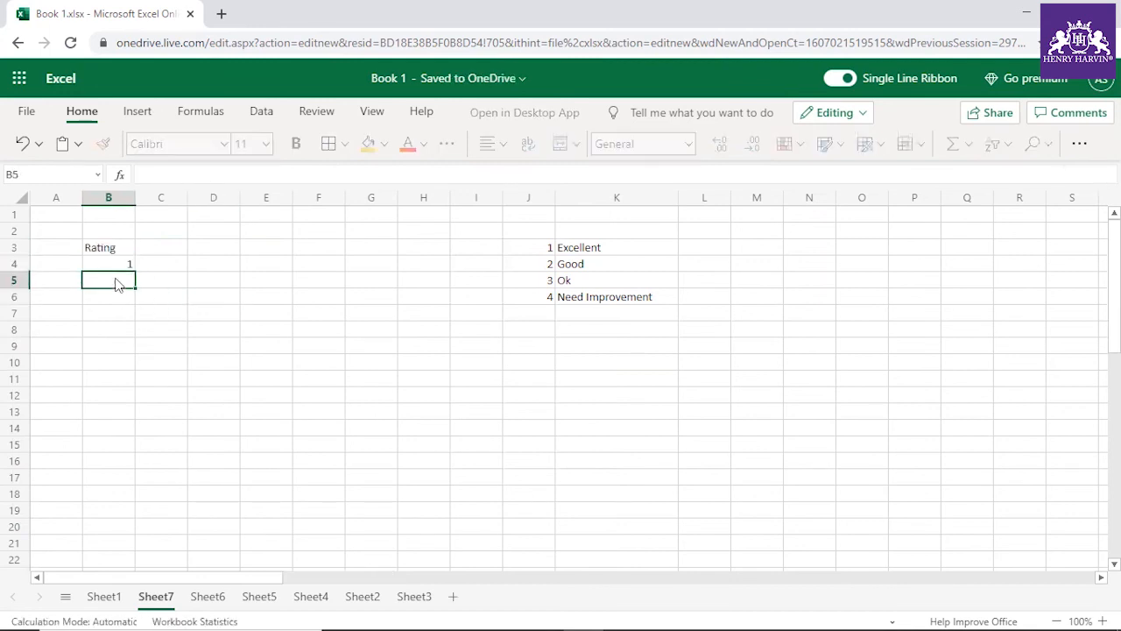
key("Return")
type("3")
key("Return")
type("4")
left_click(210, 331)
Step: Copy the four ratings in B4:B7 to B8:B11
left_click_drag(110, 263, 130, 317)
key("ctrl+c")
left_click(121, 336)
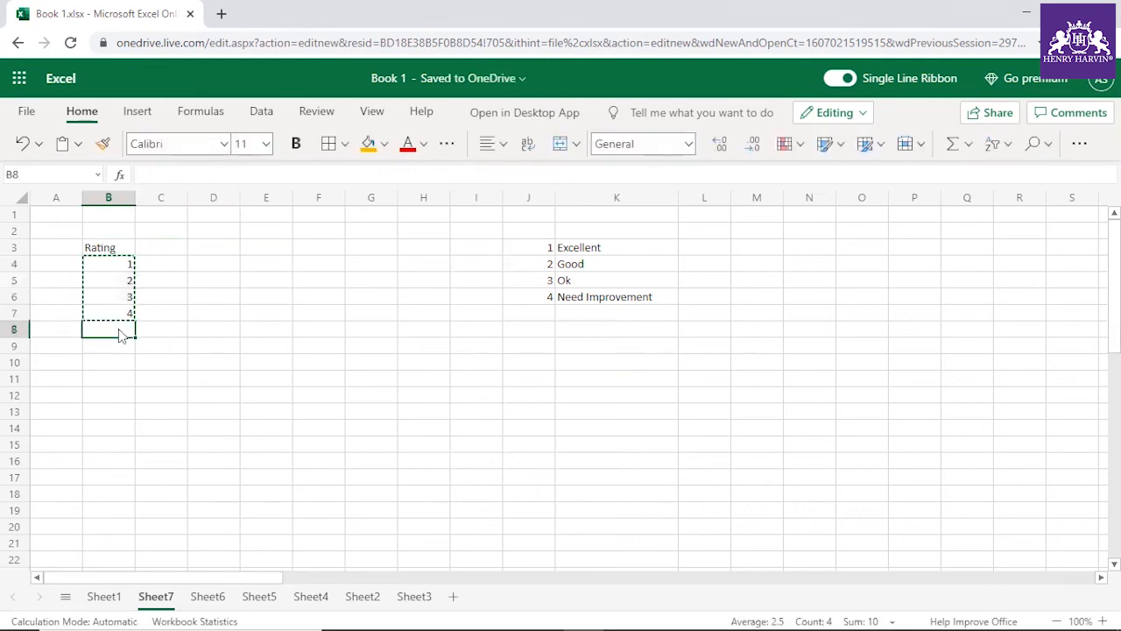
key("ctrl+v")
left_click(219, 315)
Step: Continue the Rating column with 2, 3 and 5 in B12:B14
left_click(127, 395)
type("2")
key("Return")
type("3")
key("Return")
type("5")
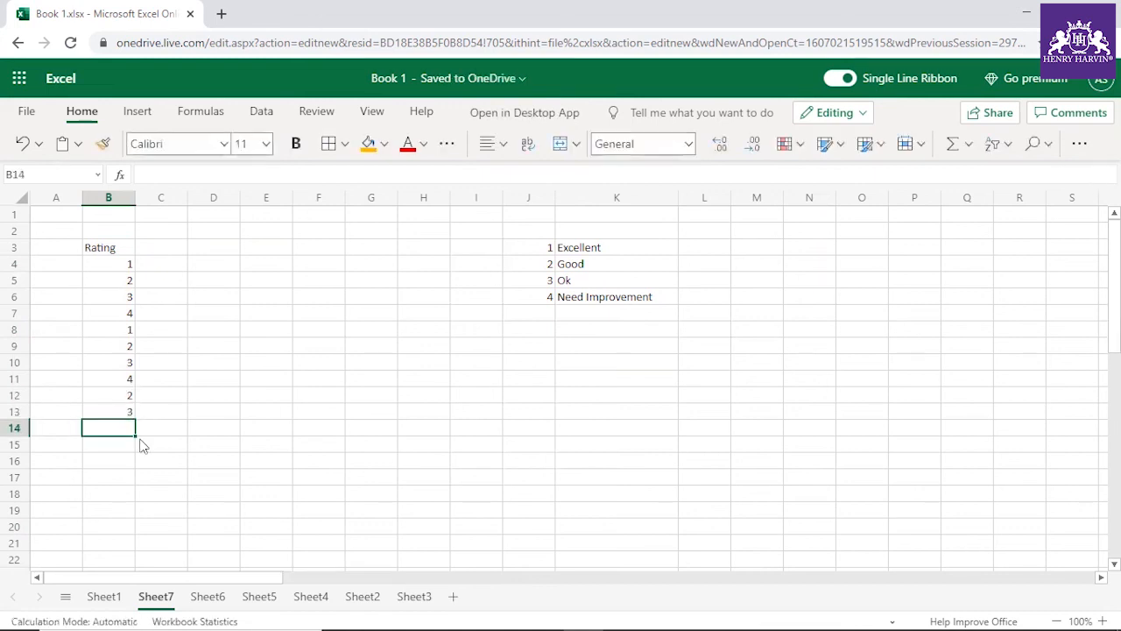
key("Return")
Step: Fill the rating 5 in B14 with orange, enter 6 in B15 and give it the same fill
left_click(125, 429)
left_click(367, 144)
left_click(124, 448)
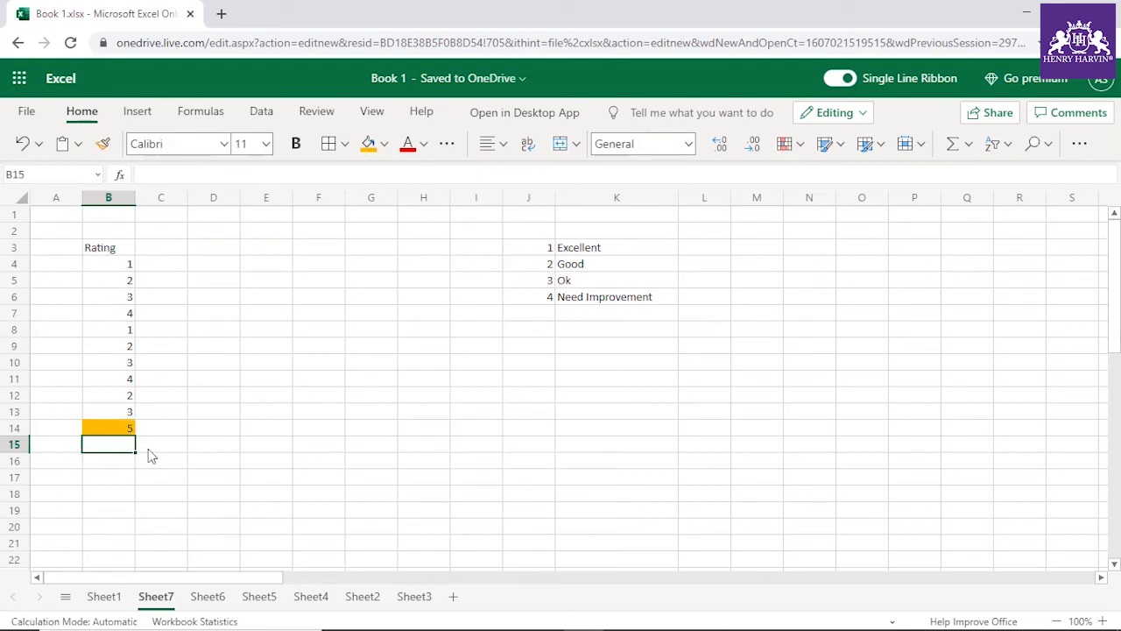
type("6")
left_click(311, 448)
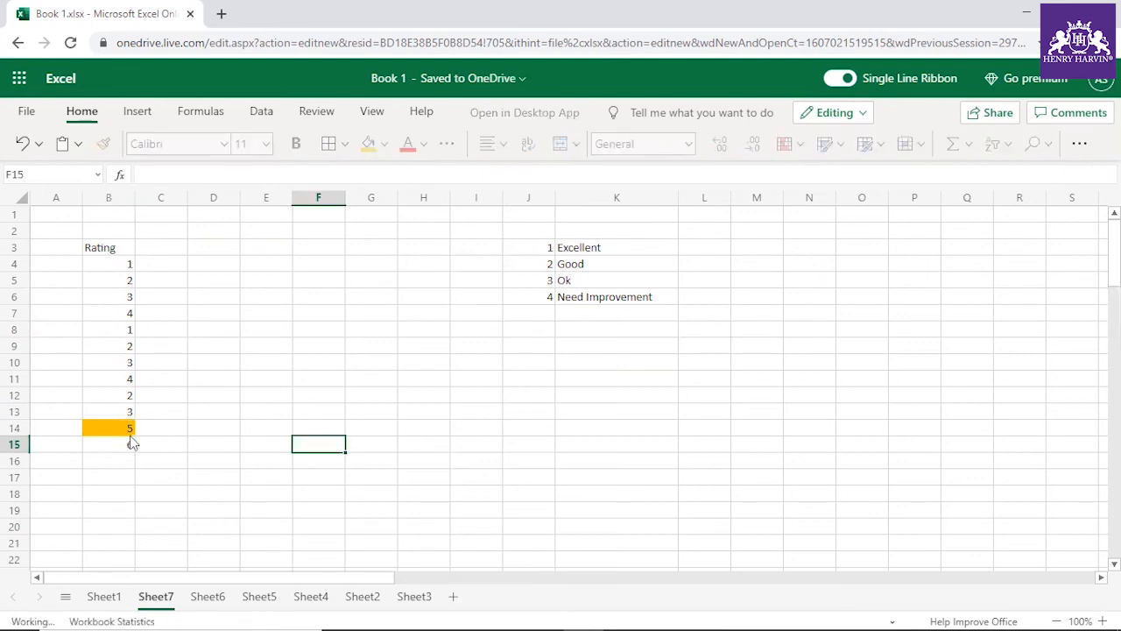
left_click(129, 440)
left_click(369, 143)
left_click(191, 379)
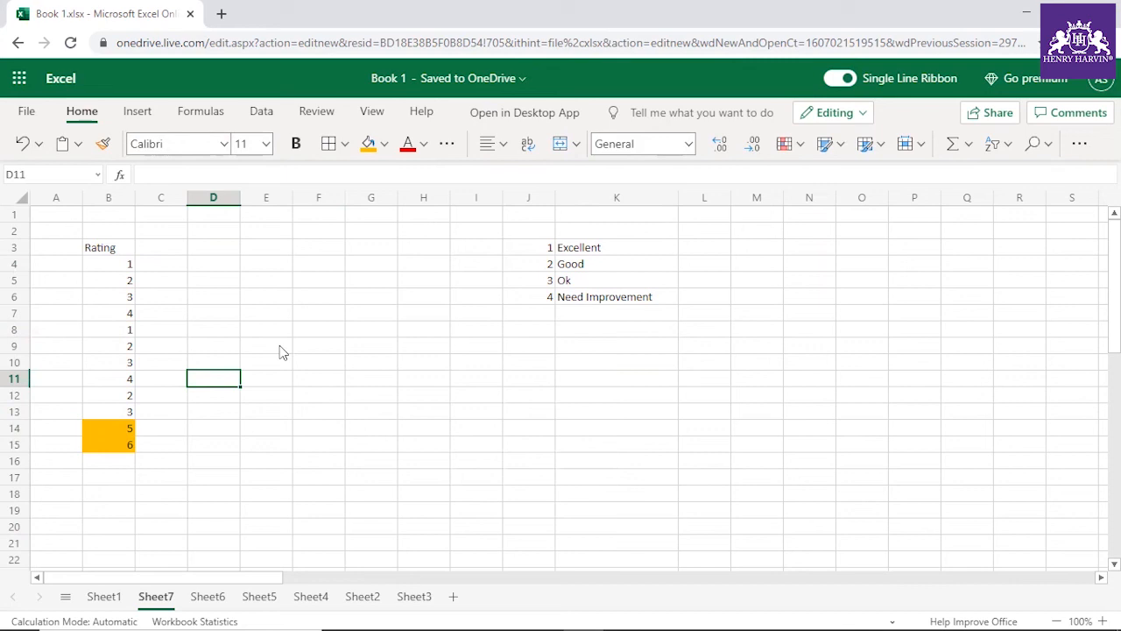
Step: Complete the Rating column with 2 in B16 and 3 in B17
left_click(120, 466)
type("2")
left_click(120, 480)
type("3")
left_click(210, 435)
left_click_drag(103, 248, 113, 477)
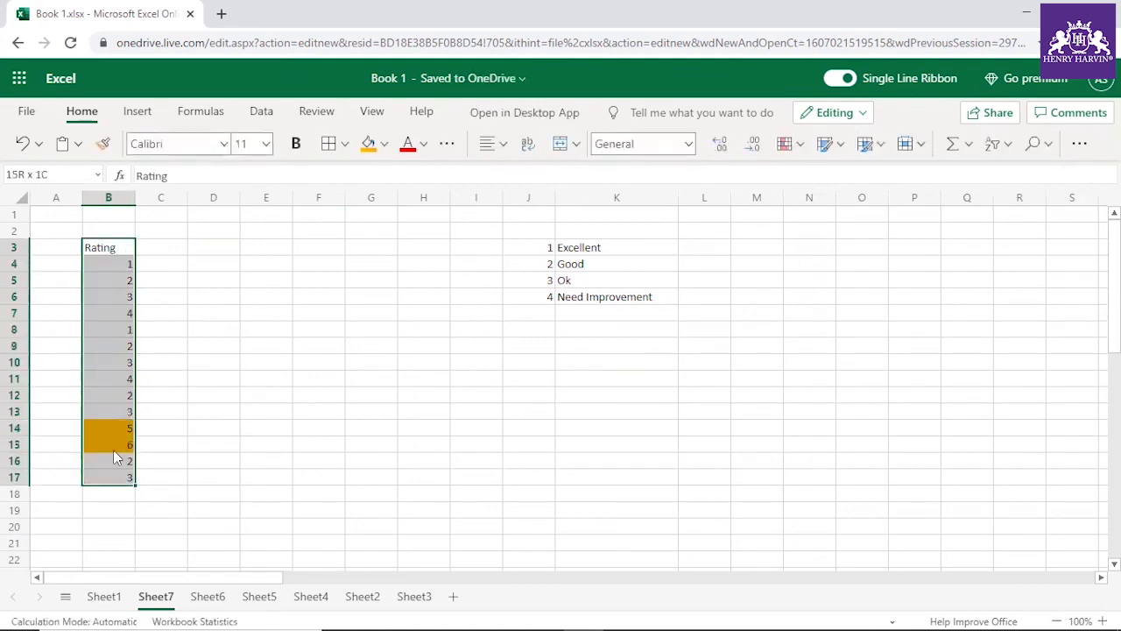
Step: Enter the header Students in A3 and fill the series from A111 in A4 down to A17
left_click(77, 246)
type("Students")
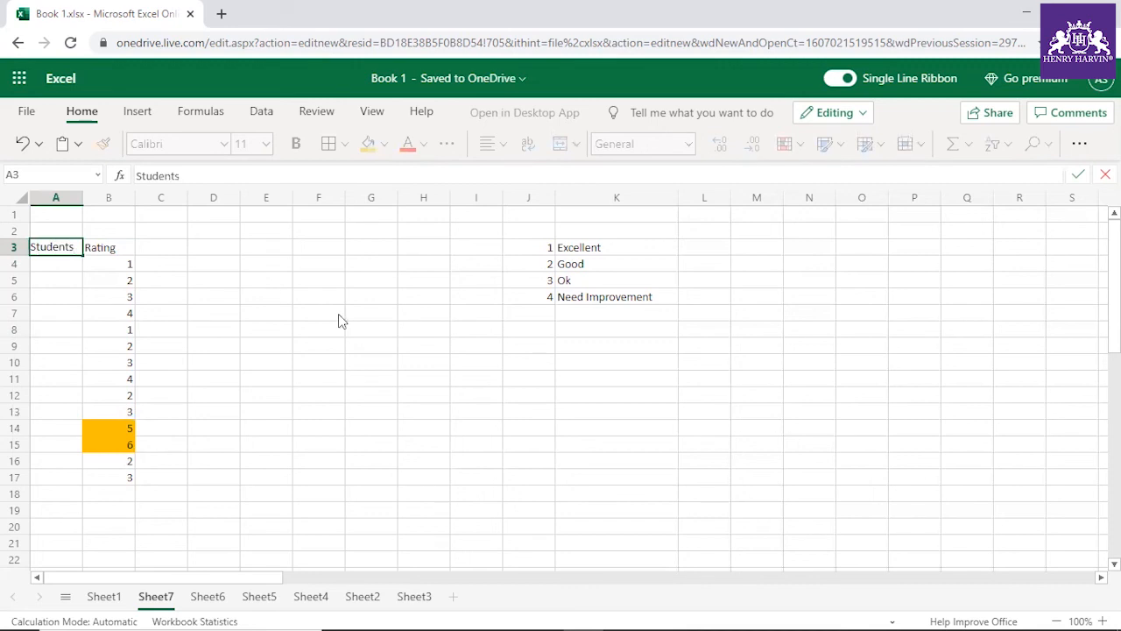
left_click(338, 313)
left_click(77, 265)
type("A111")
left_click(208, 312)
left_click(77, 267)
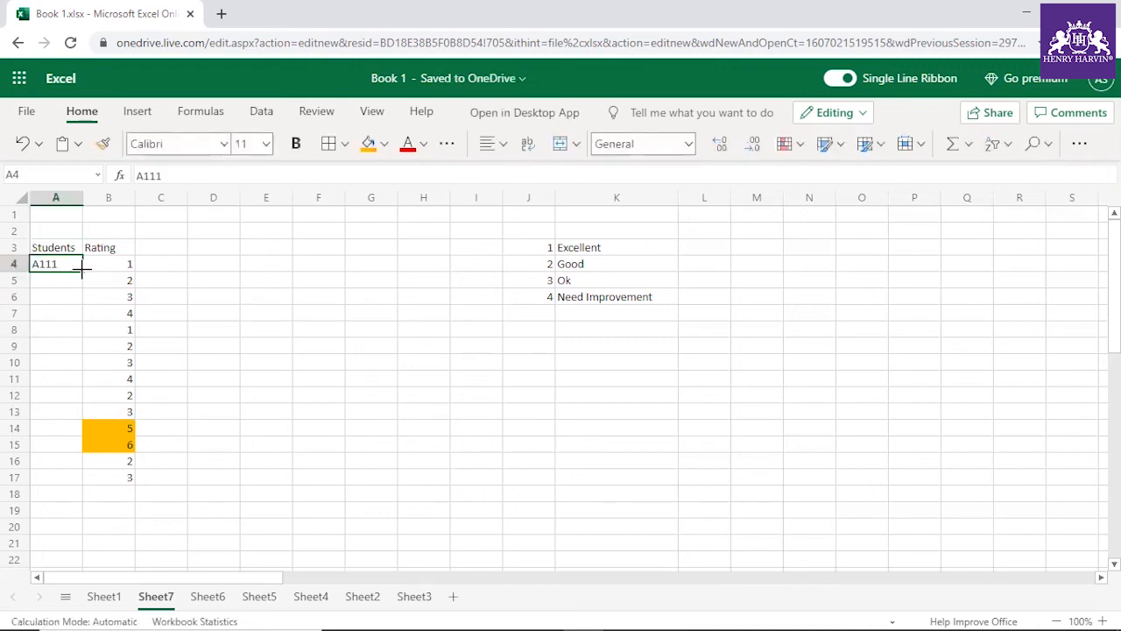
double_click(81, 269)
left_click_drag(72, 254, 178, 477)
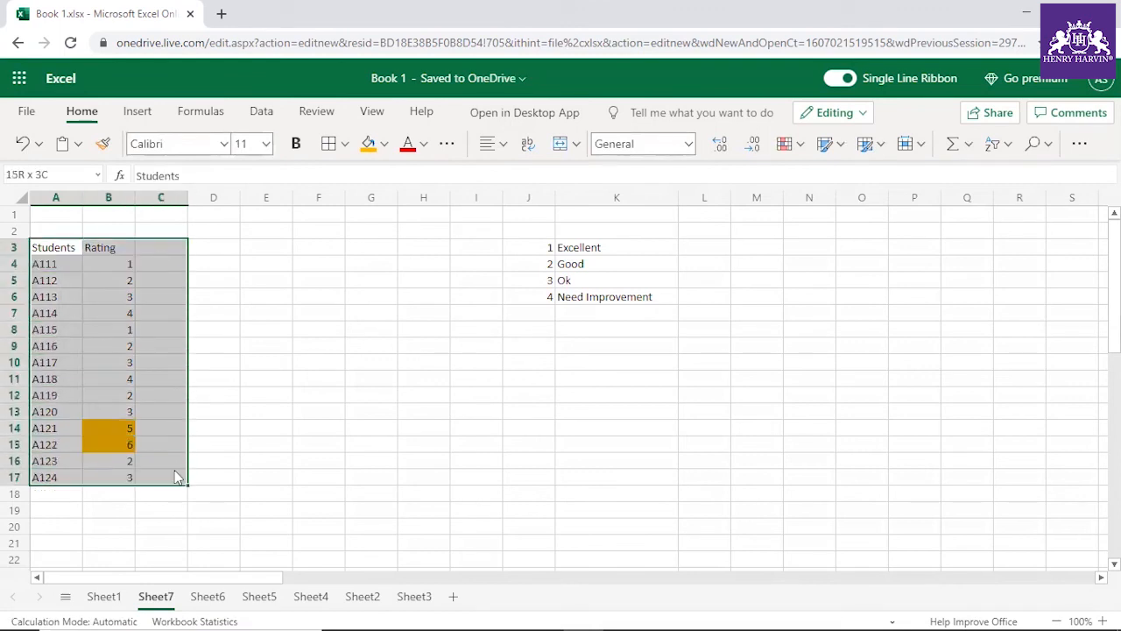
Step: Enter the header Status in C3, with only its first letter capitalized
left_click(166, 250)
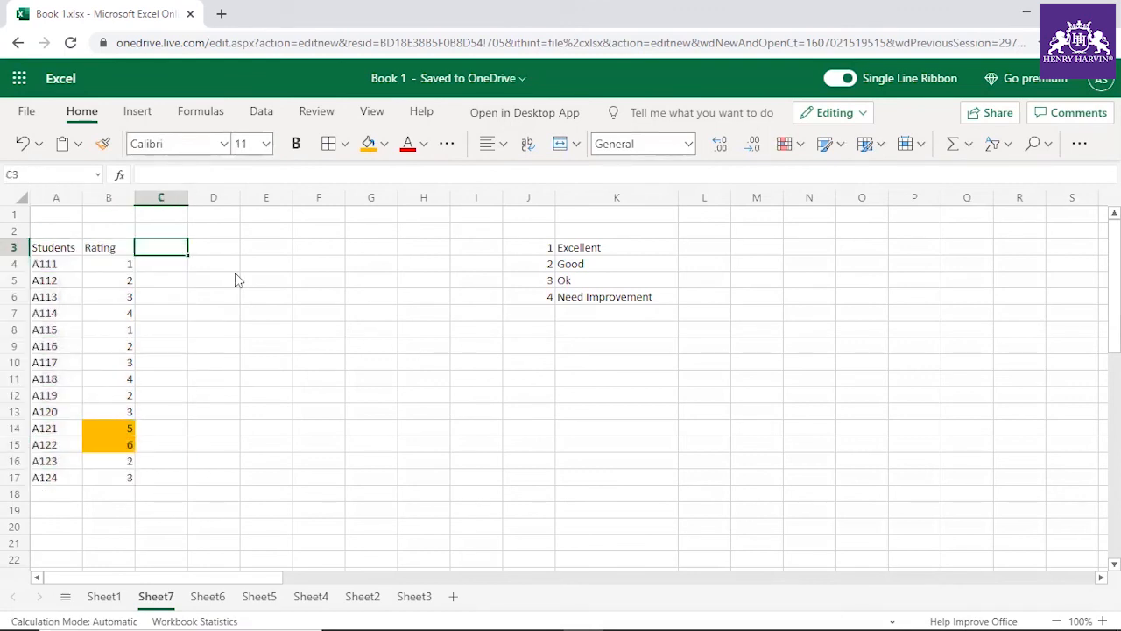
type("sTATUS")
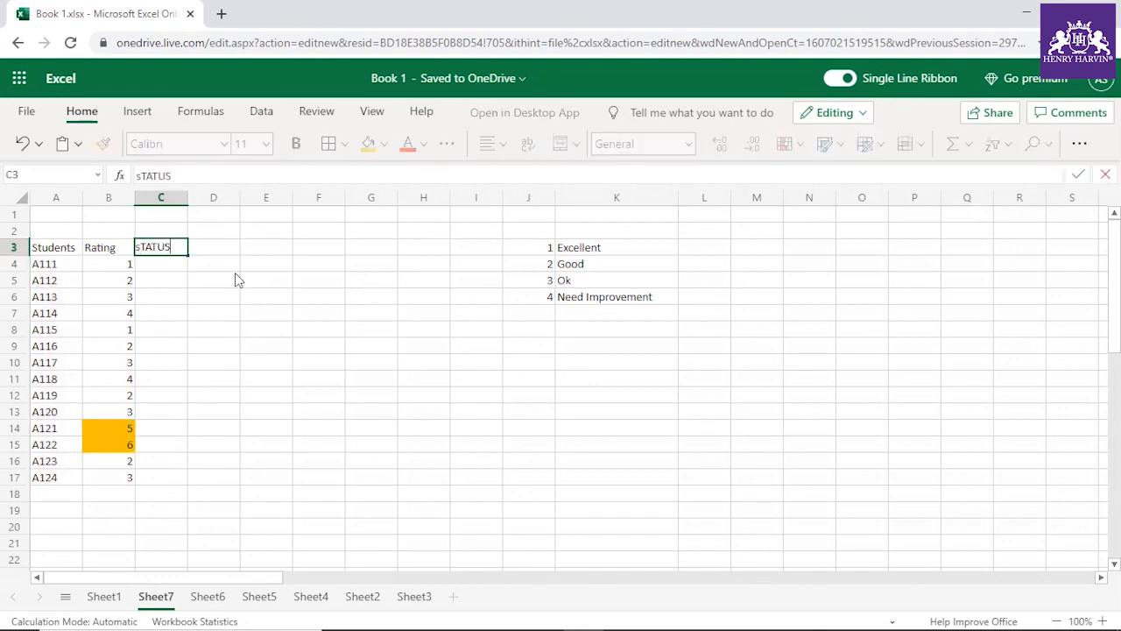
left_click(235, 280)
left_click(180, 253)
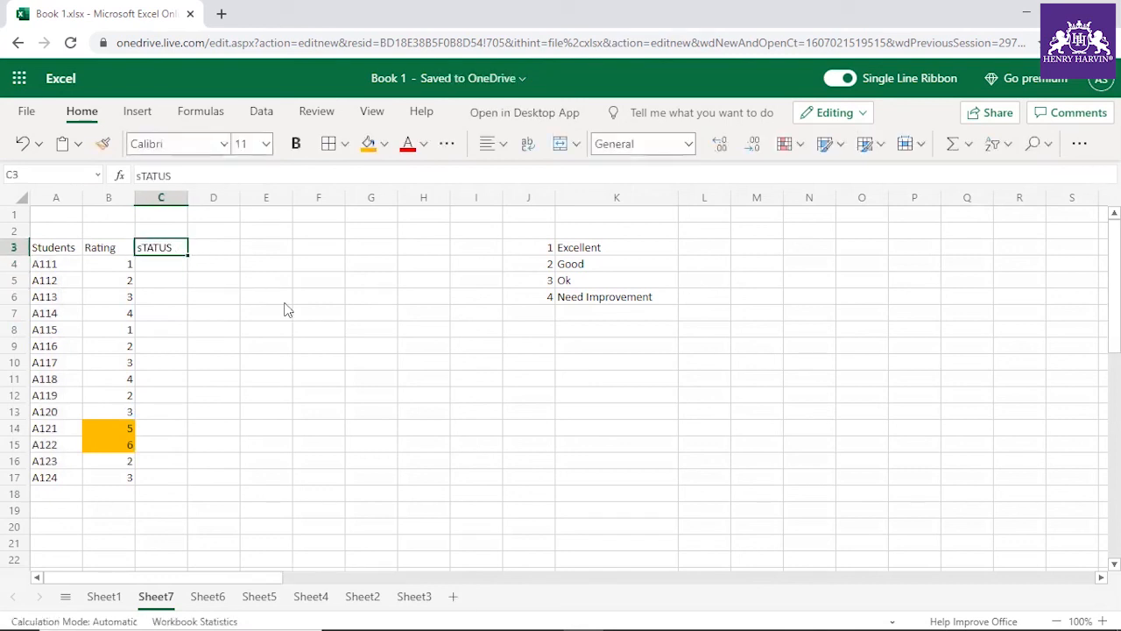
type("s")
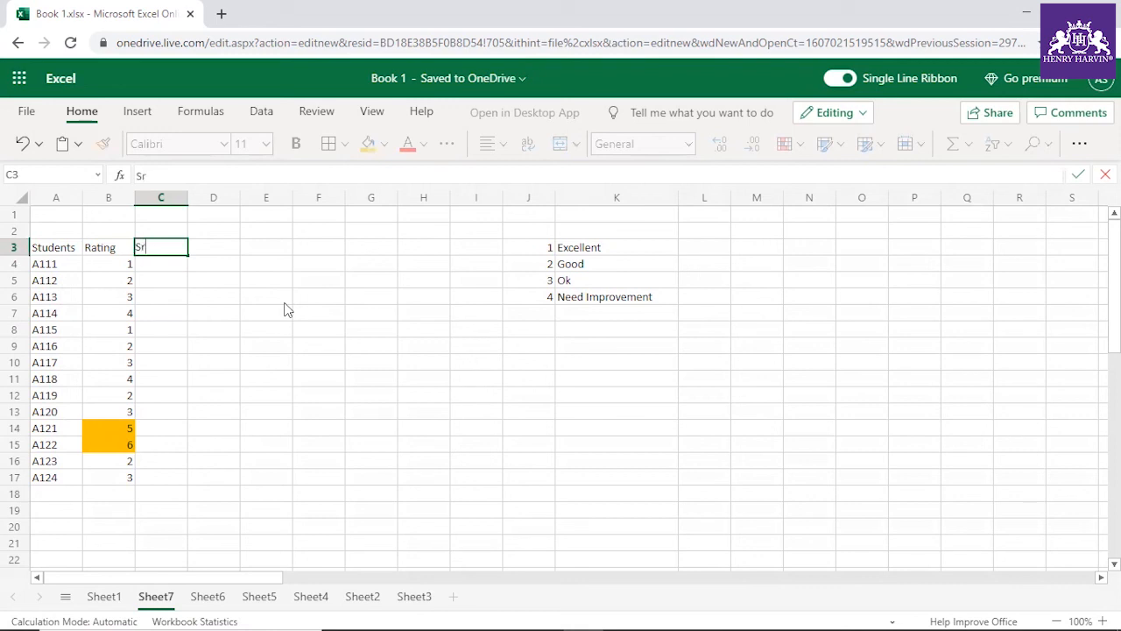
type("tatus")
left_click(191, 312)
left_click(298, 280)
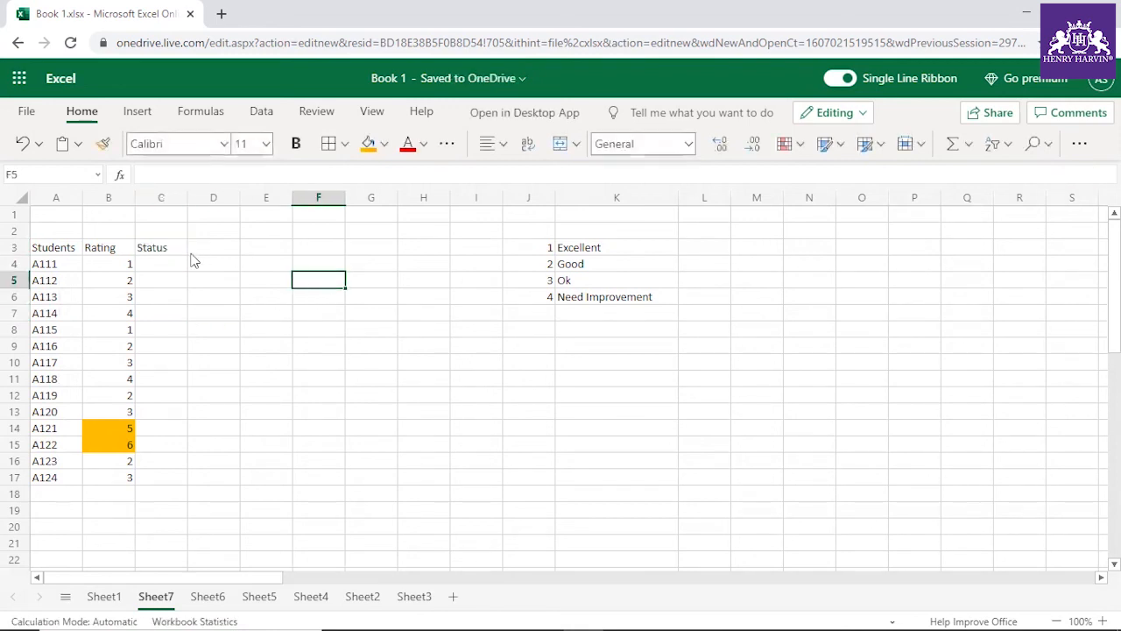
Step: Review the Students, Rating and Status columns in A3:C17 against the rating key in J3:K6
left_click(75, 253)
left_click(111, 256)
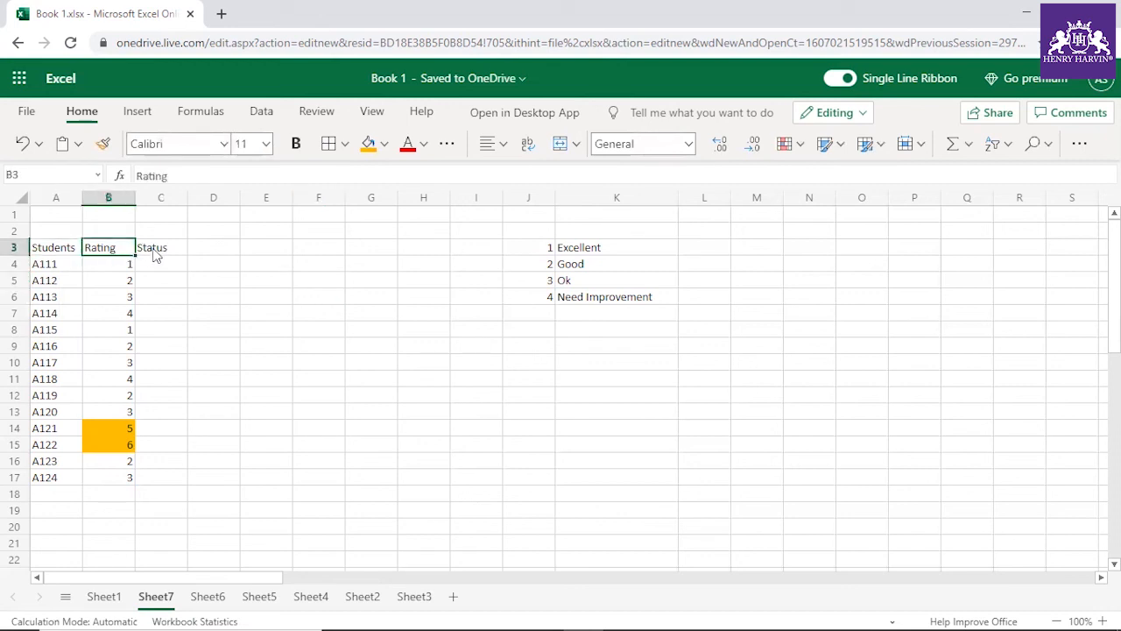
left_click(149, 255)
left_click_drag(61, 249, 156, 474)
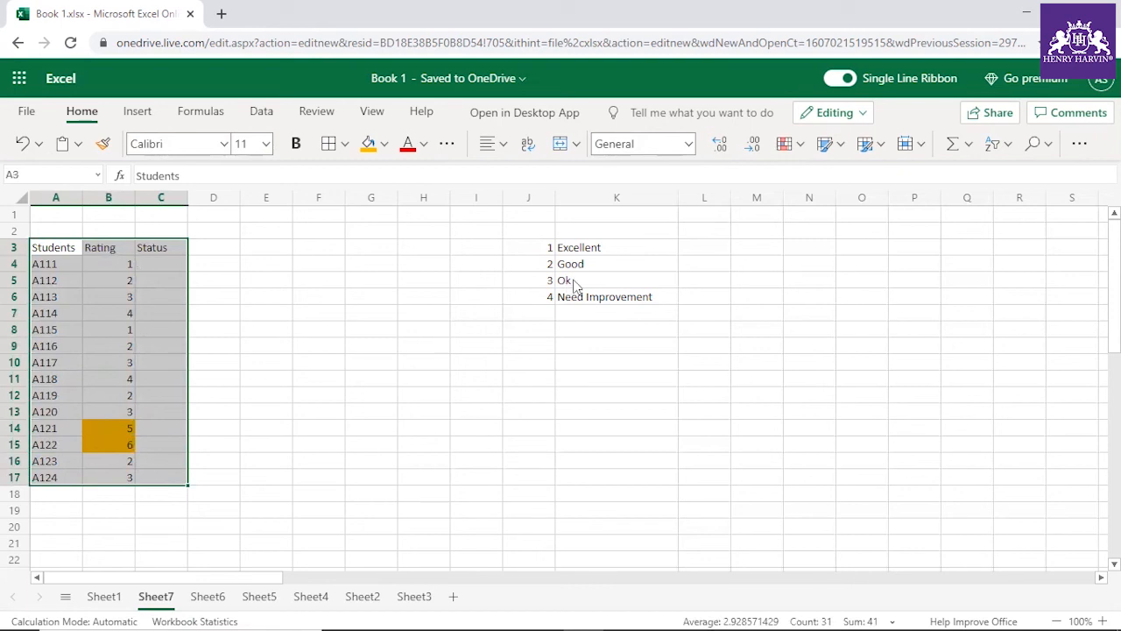
left_click(173, 268)
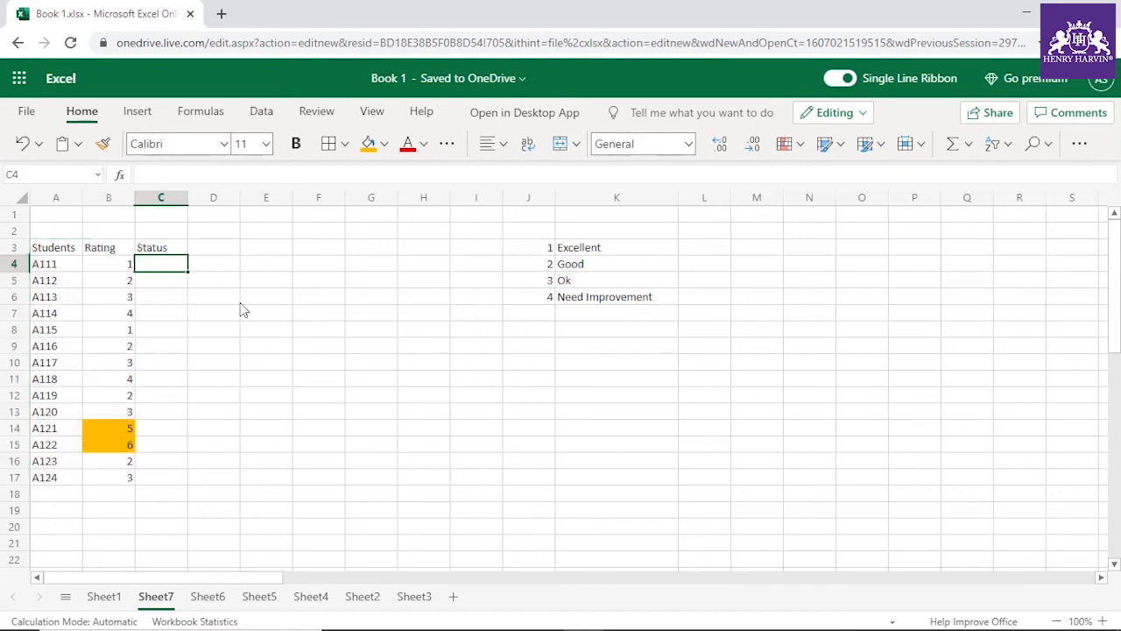
type("=")
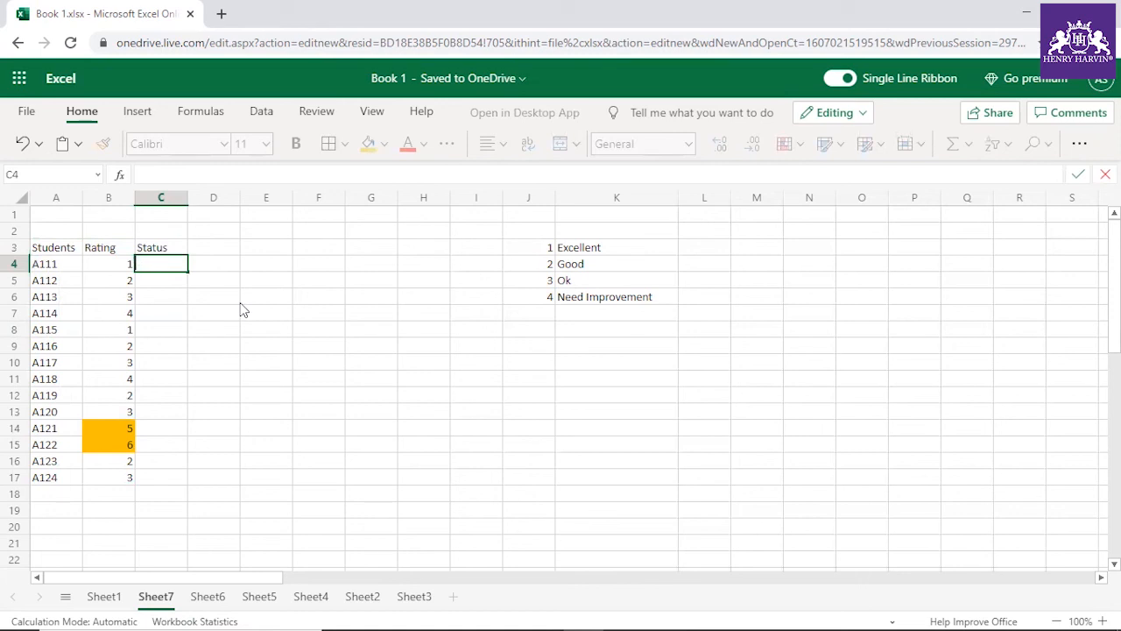
left_click_drag(536, 331, 539, 342)
left_click_drag(549, 249, 595, 298)
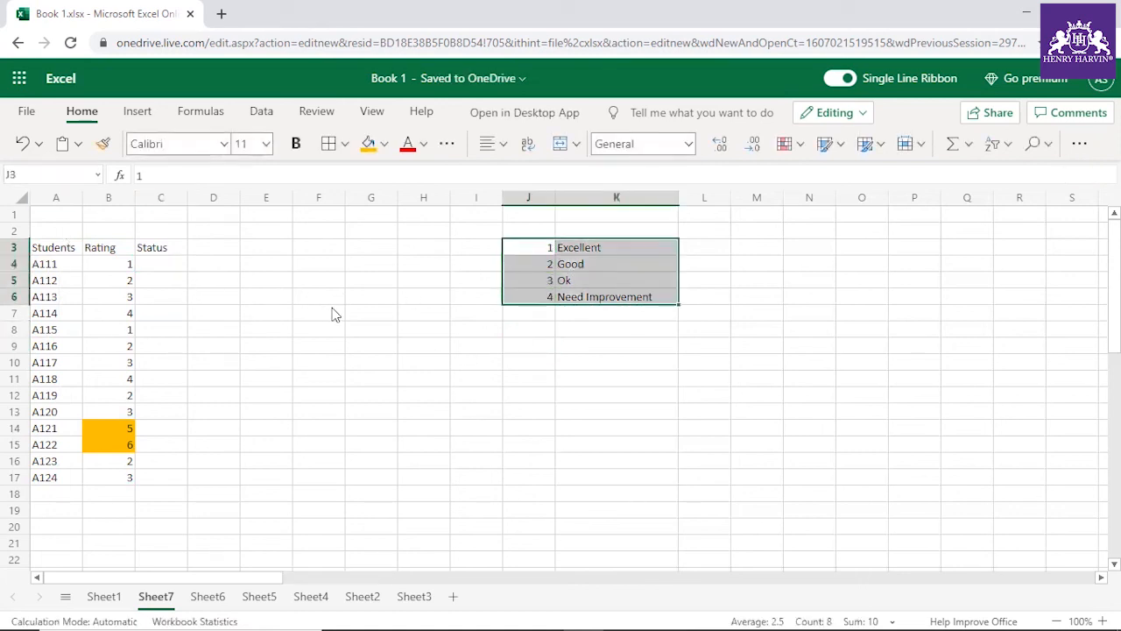
left_click(417, 315)
left_click_drag(532, 253, 574, 297)
left_click_drag(538, 249, 565, 304)
left_click_drag(543, 246, 596, 296)
left_click_drag(508, 245, 586, 305)
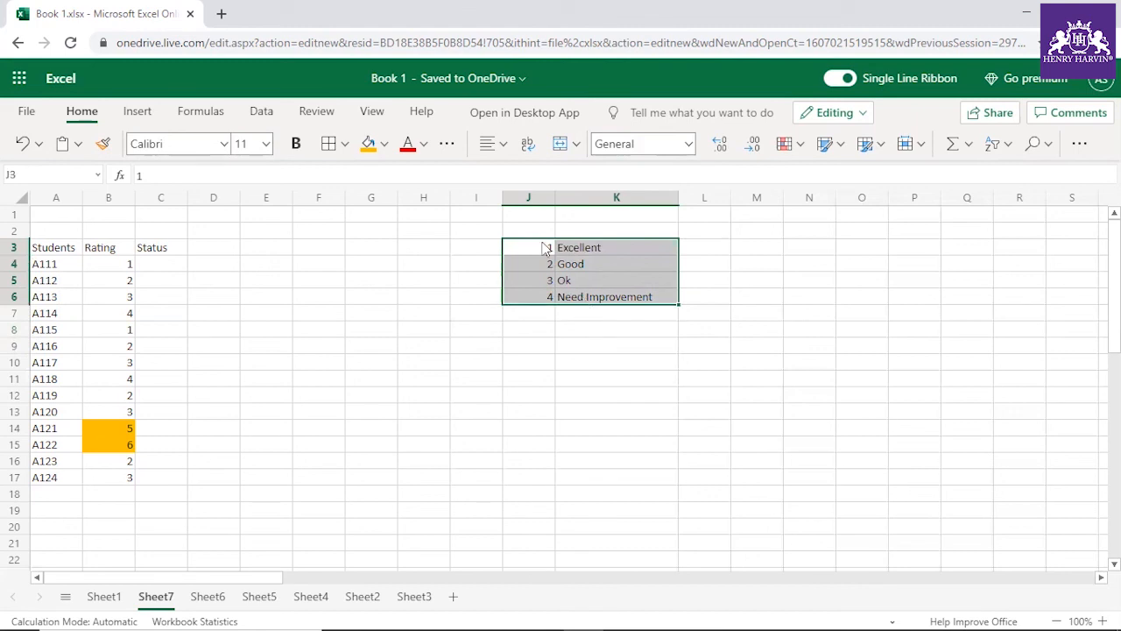
left_click(488, 200)
right_click(489, 199)
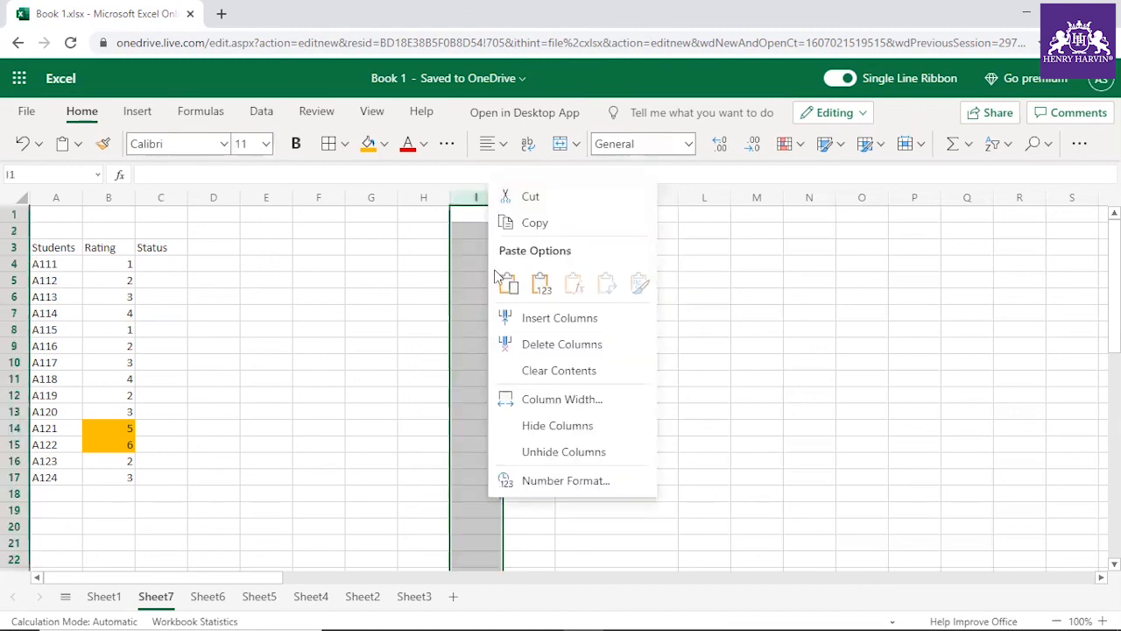
left_click(517, 318)
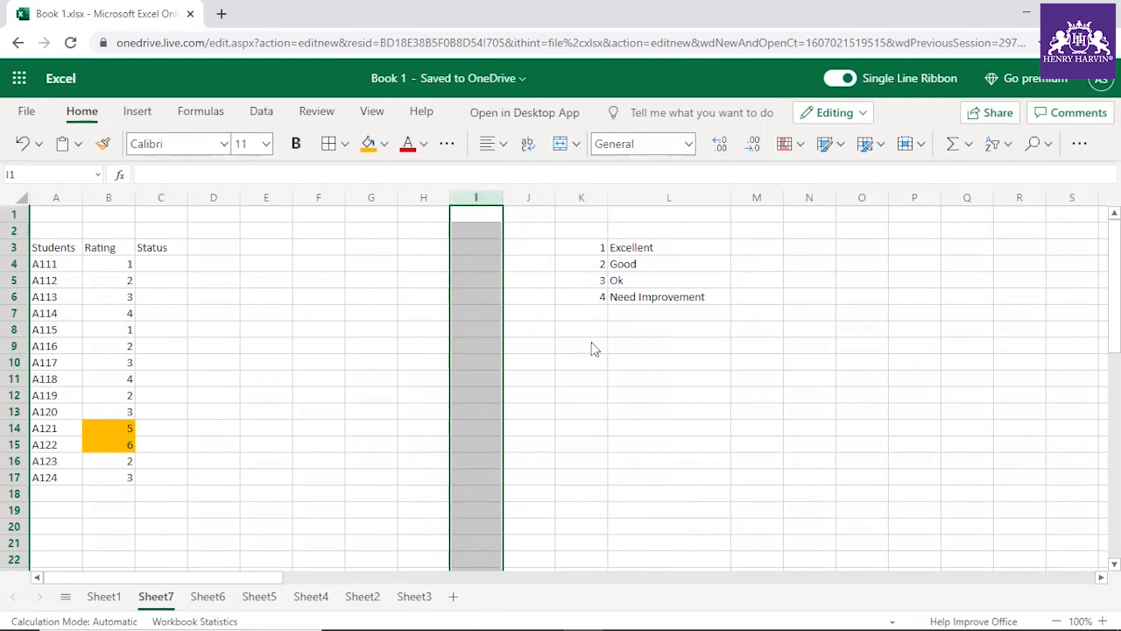
left_click(535, 248)
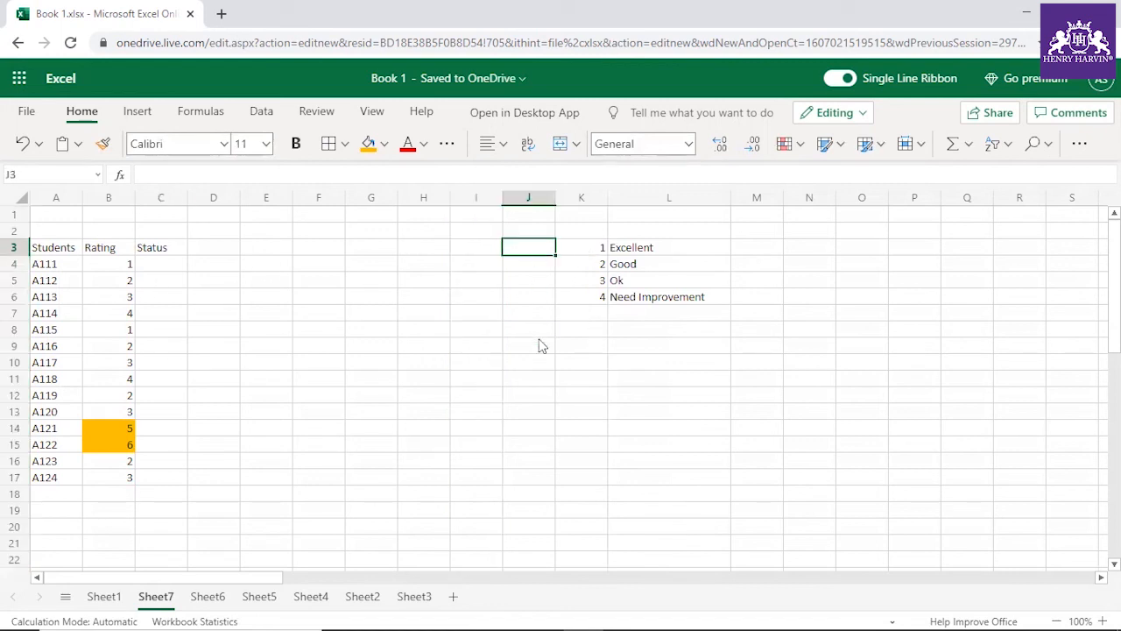
key("ctrl+z")
left_click_drag(544, 248, 600, 306)
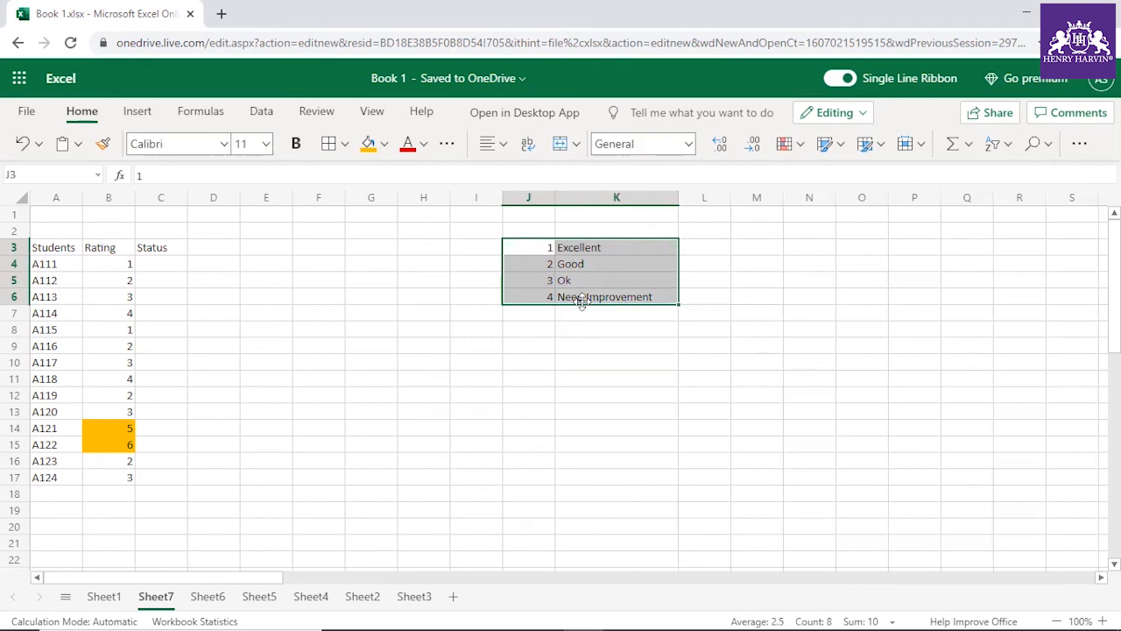
Step: Insert one blank column at column I so the rating key shifts to columns K and L
left_click(487, 200)
right_click(487, 200)
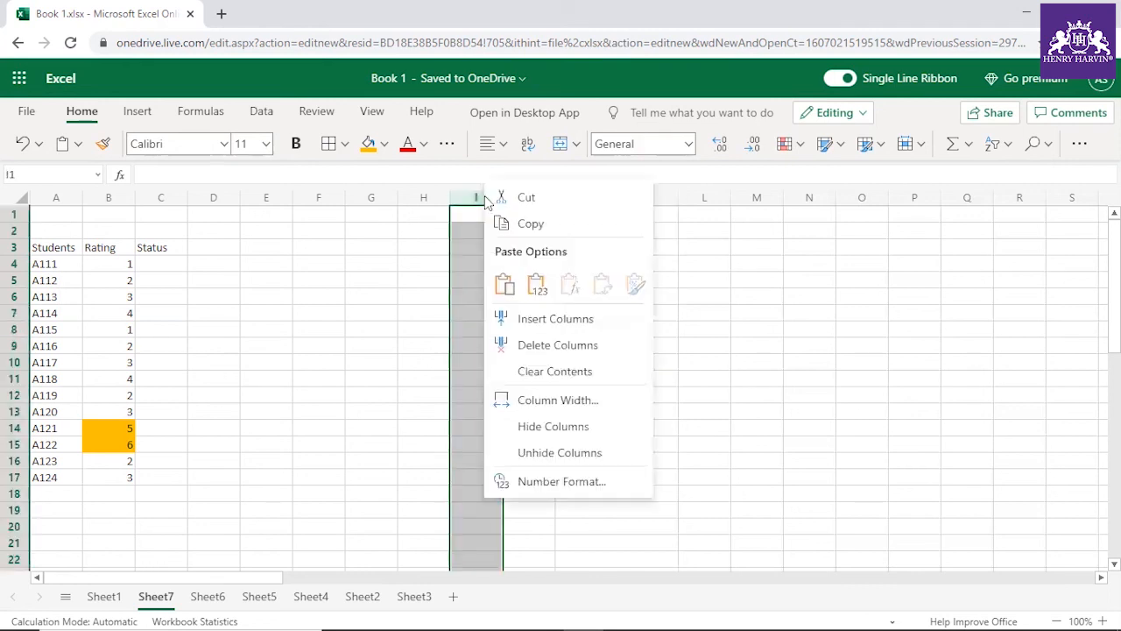
left_click(526, 320)
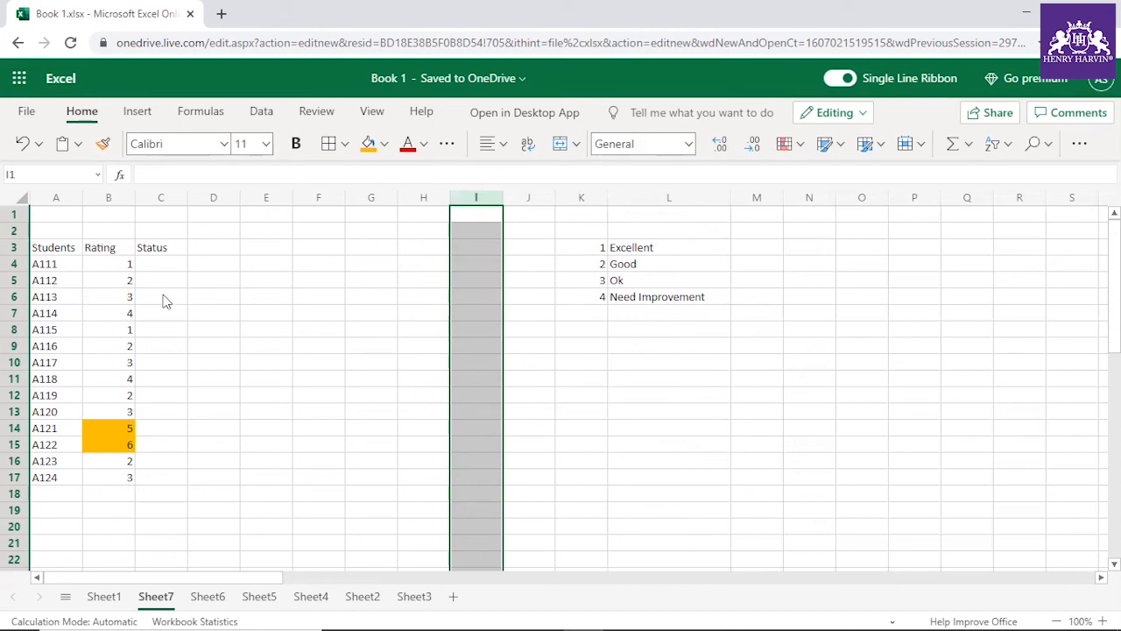
right_click(479, 200)
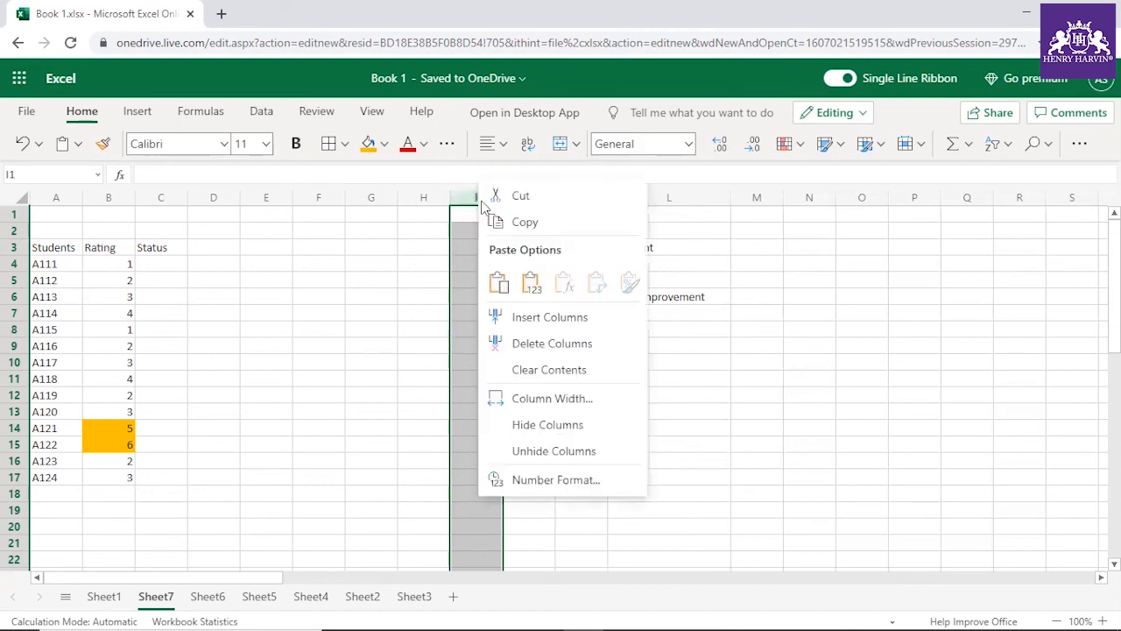
left_click(517, 317)
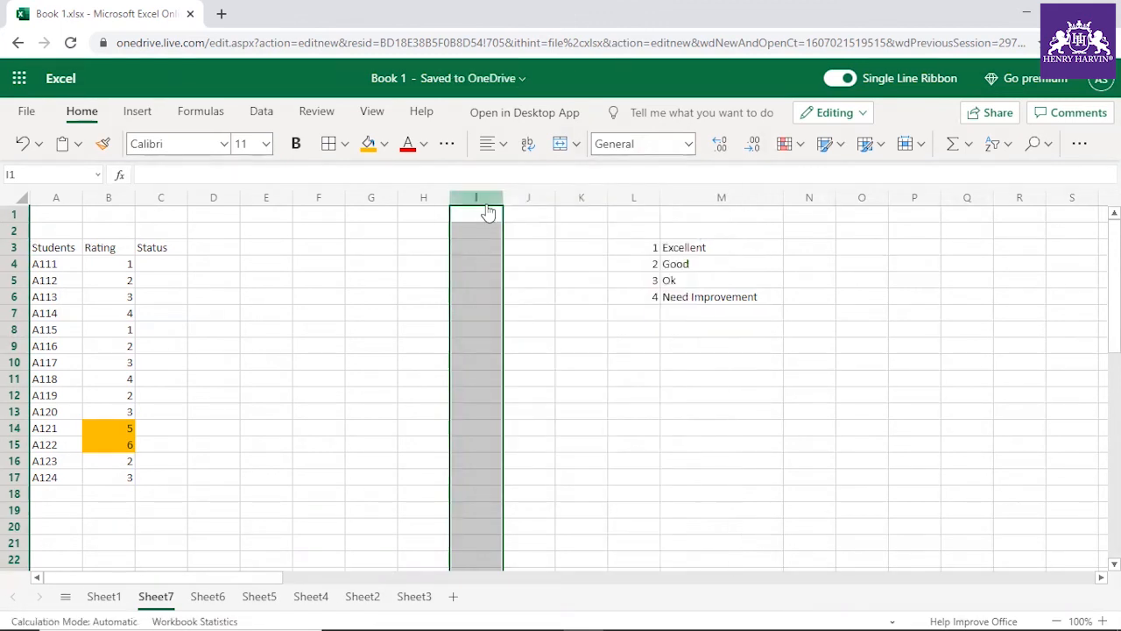
type("z")
left_click(568, 265)
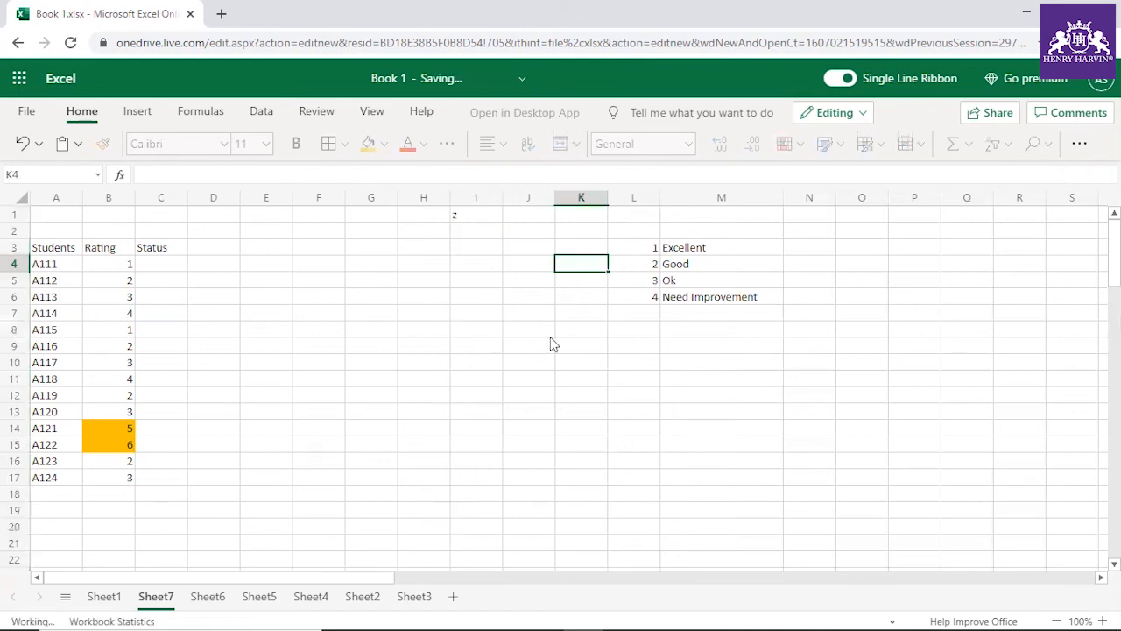
key("ctrl+z")
key("ctrl+z")
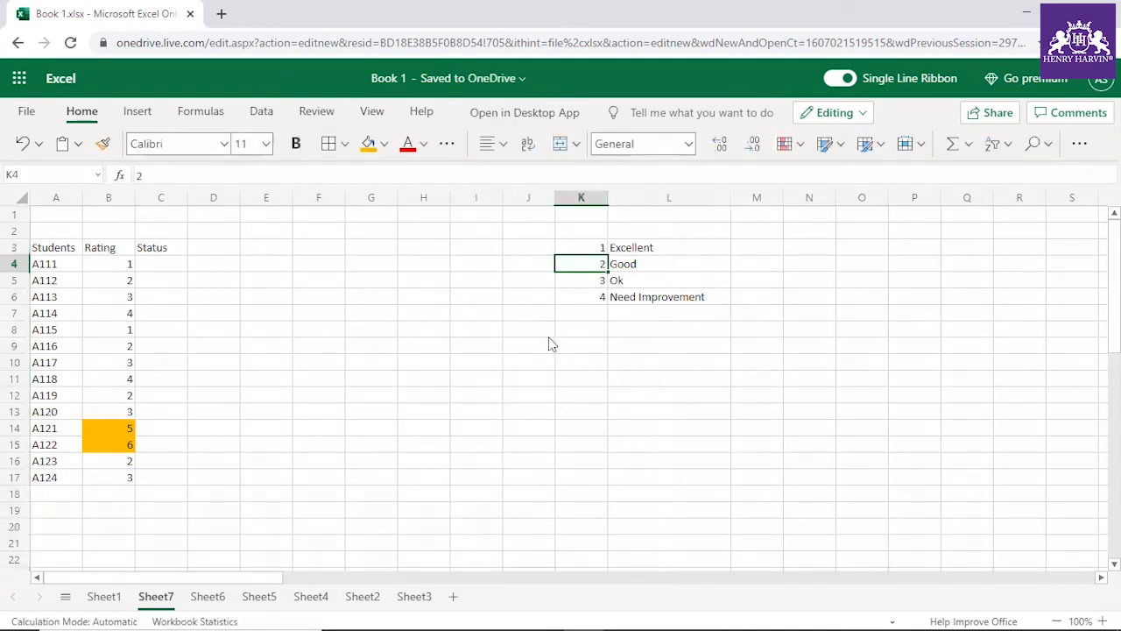
left_click(549, 345)
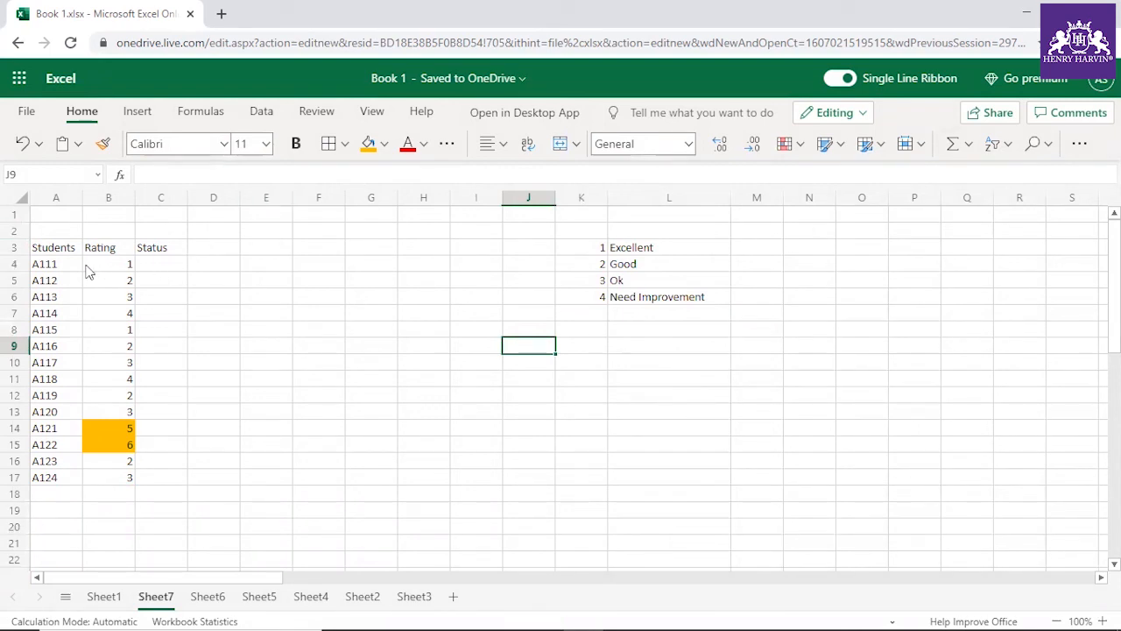
Step: Enter =SWITCH(B4,1,"Excellent",2,"Good",3,"Ok",4,"Need Improvement","Incorrcet Rating") in C4 to return the first student's status
left_click_drag(71, 262, 114, 487)
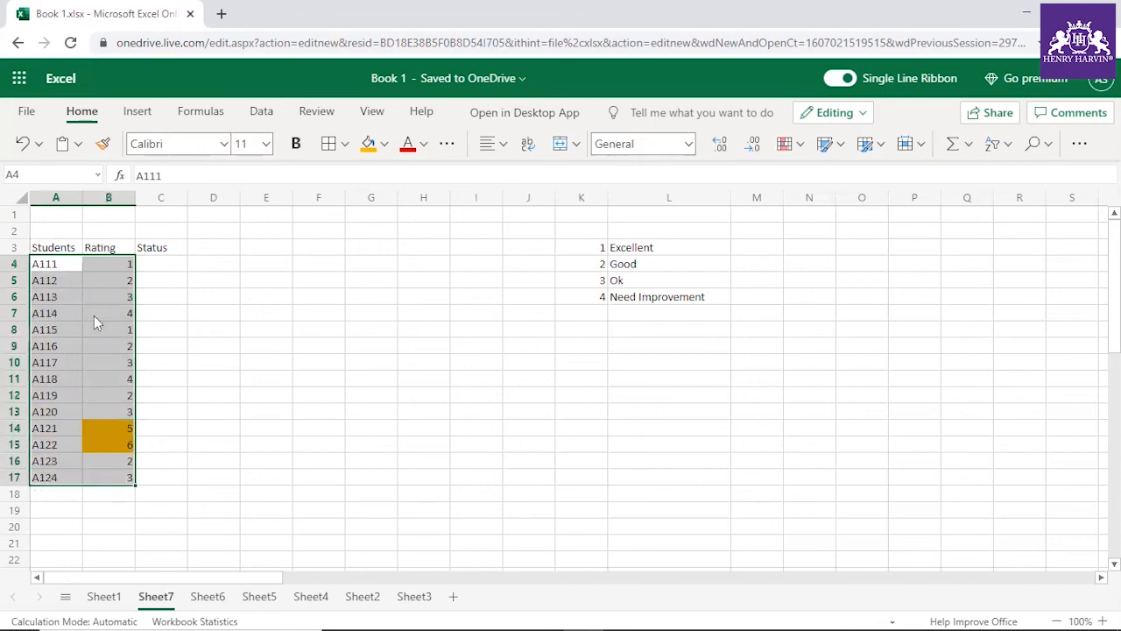
left_click(151, 267)
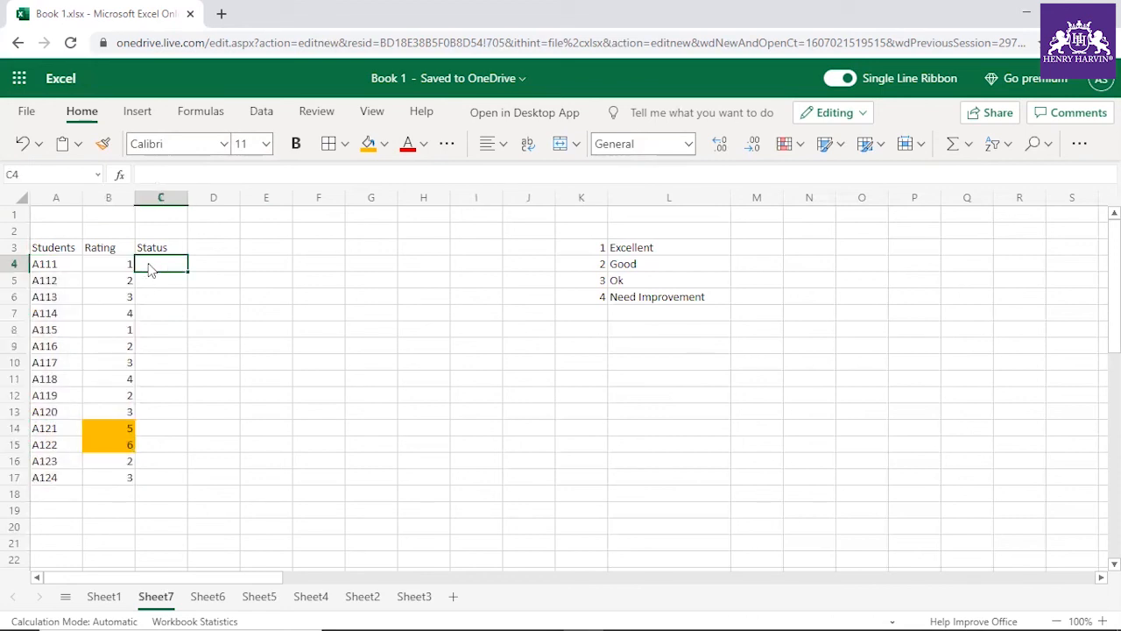
left_click_drag(577, 203, 638, 205)
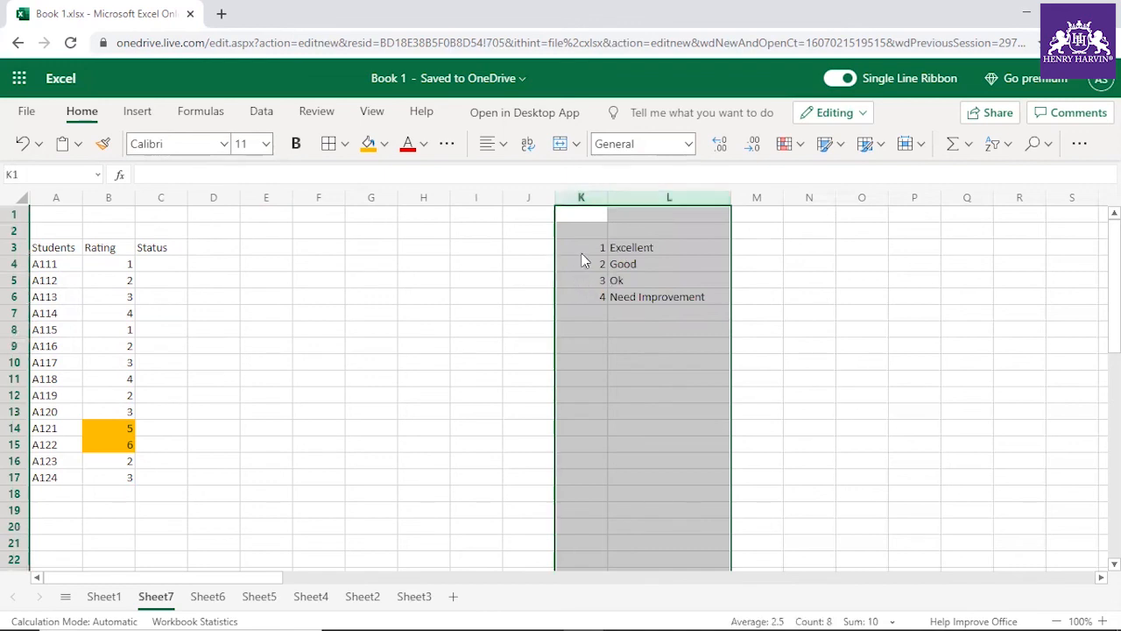
left_click(161, 267)
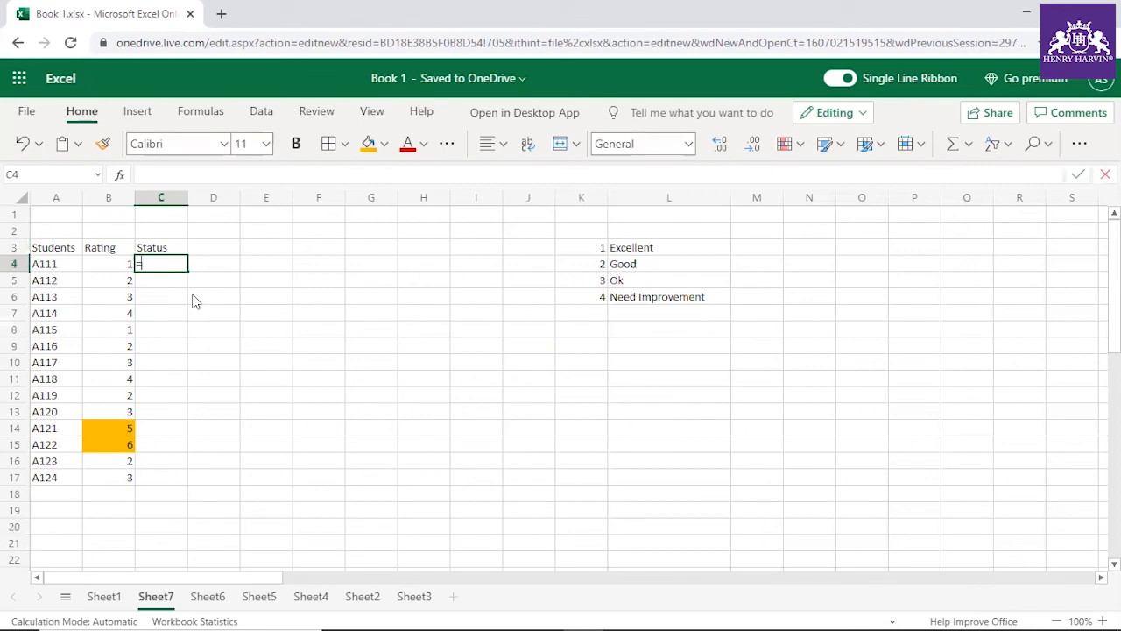
type("=Switch")
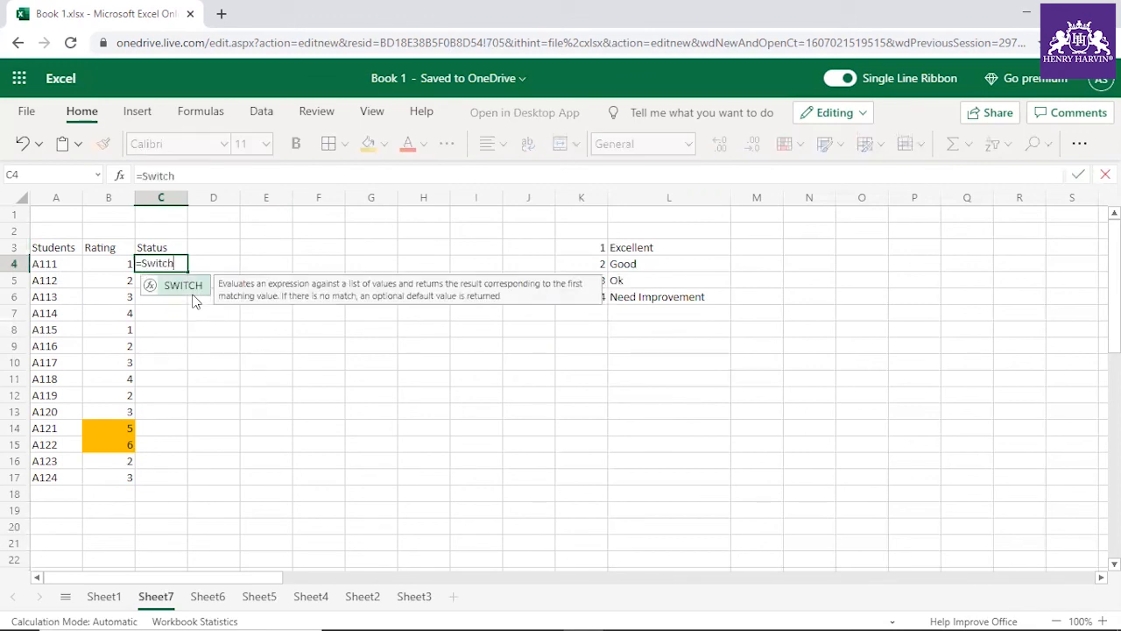
type("(")
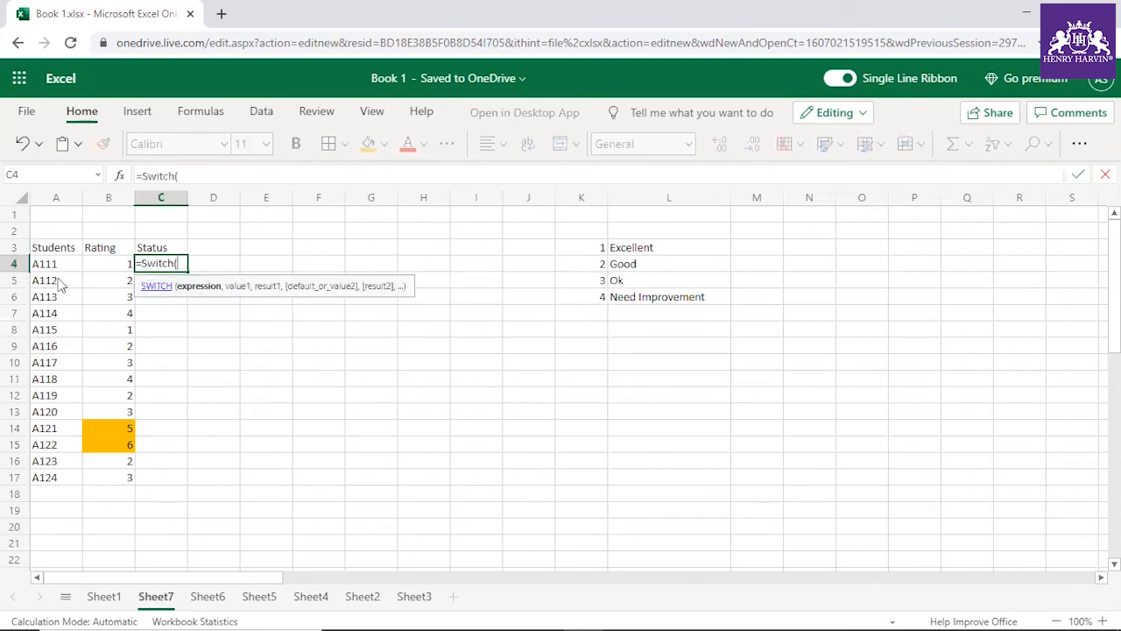
left_click(109, 267)
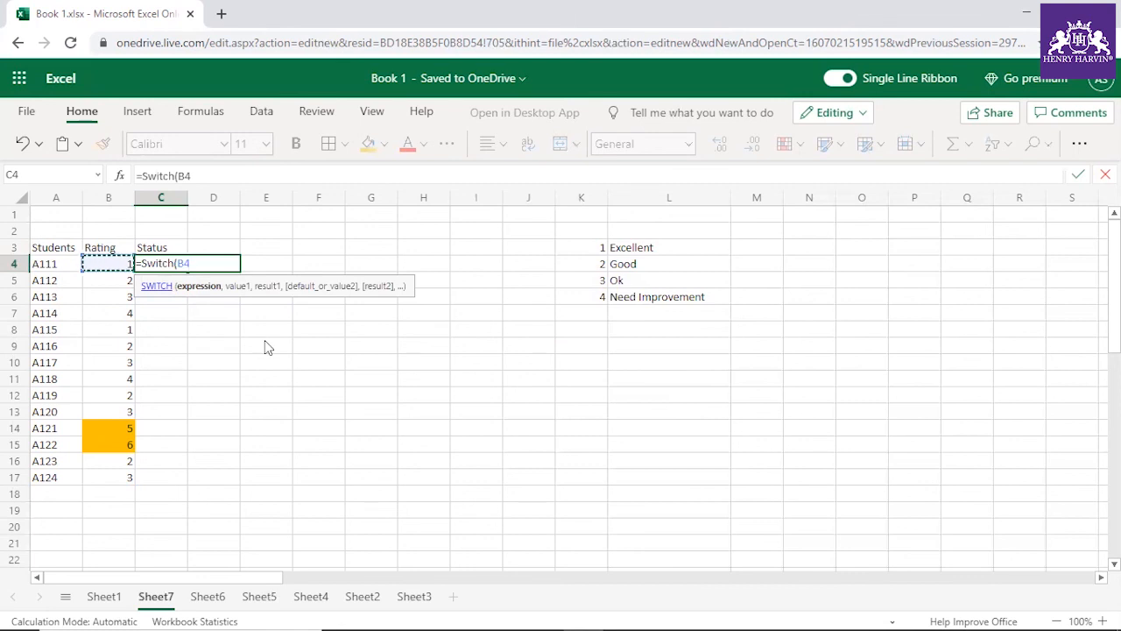
type(",1")
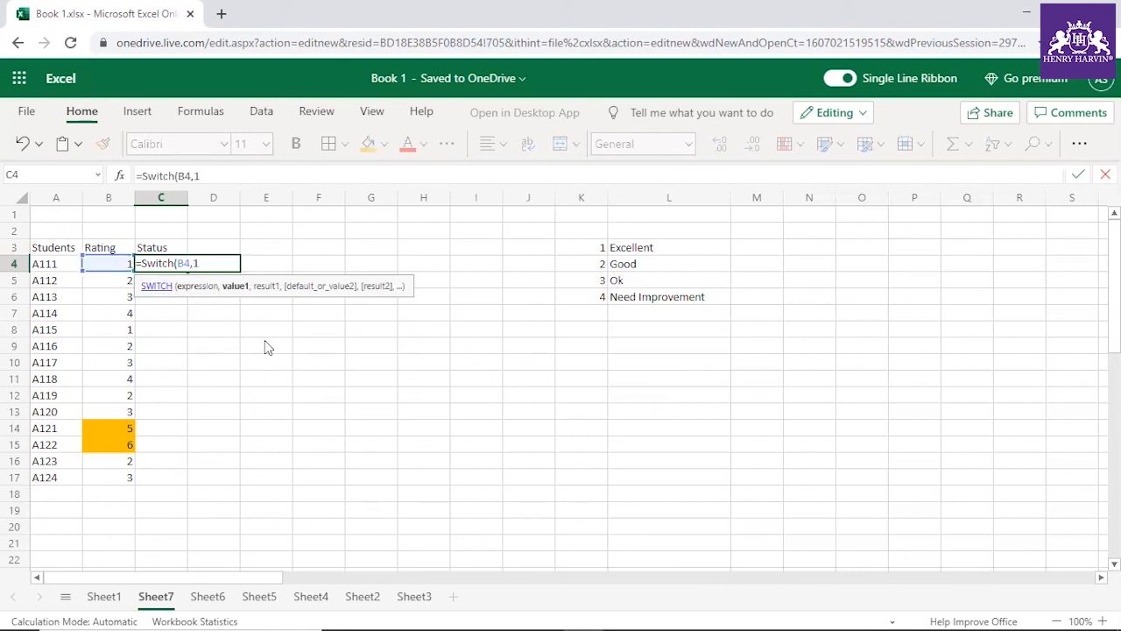
type(",\"Excelle")
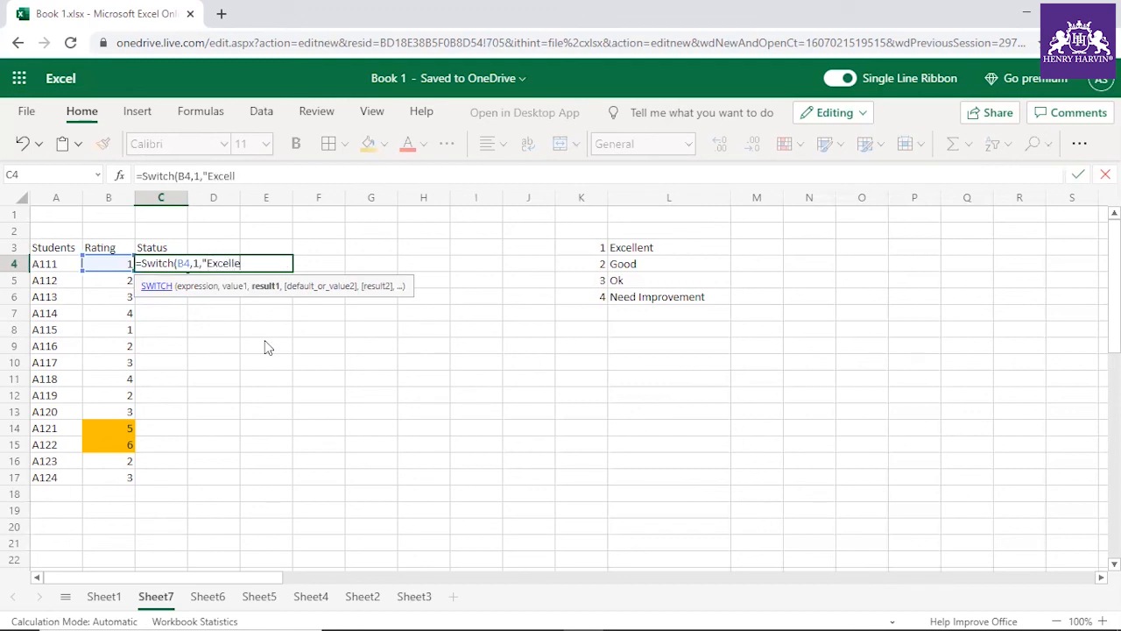
type("nt\",")
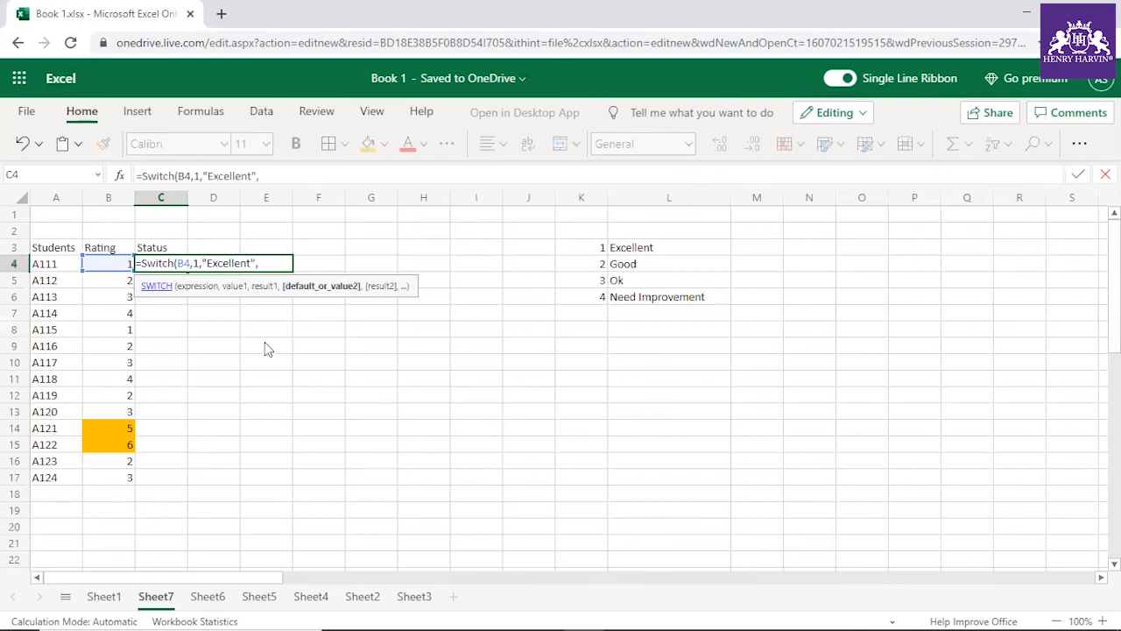
type("2,\"")
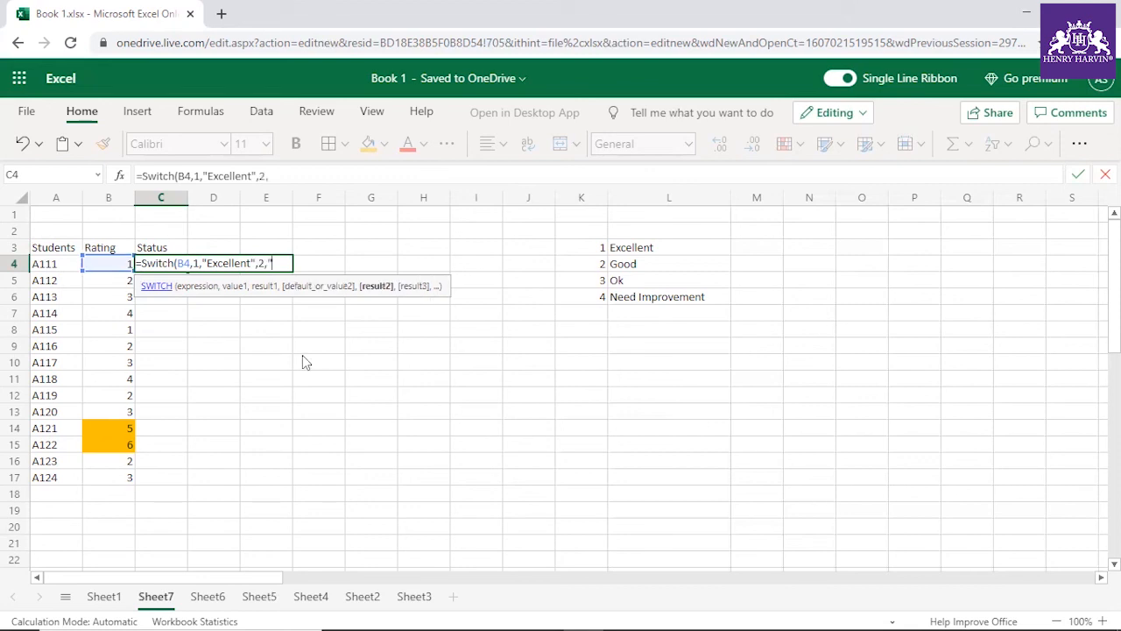
type("Good\",3,\"Ok\",4,\"Need Improvement\",")
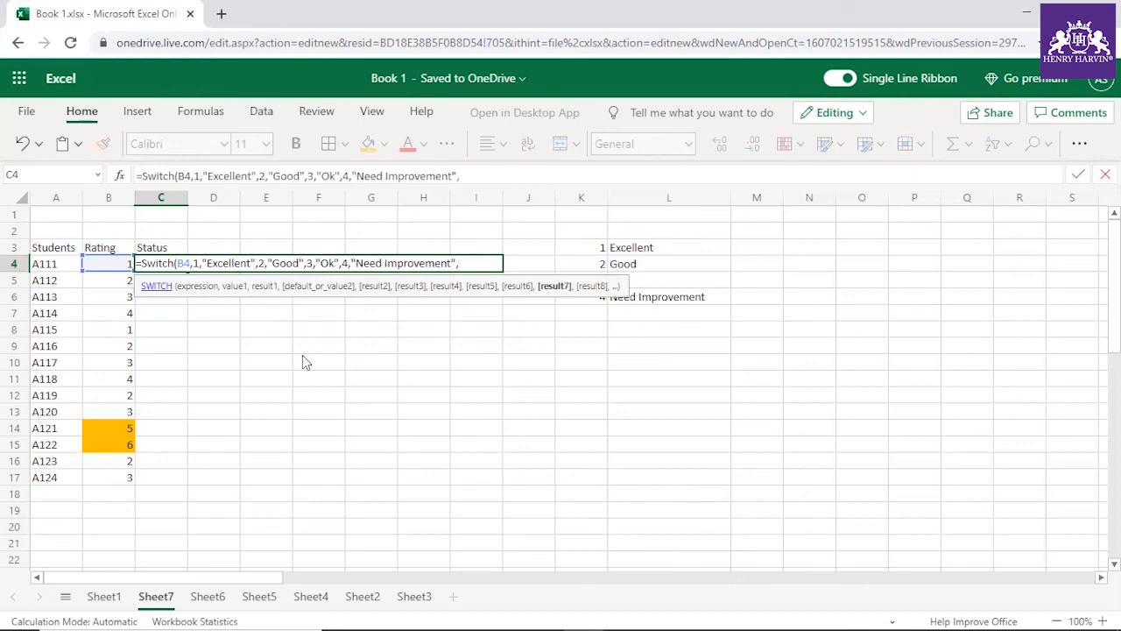
type("\",\"Incorrcet")
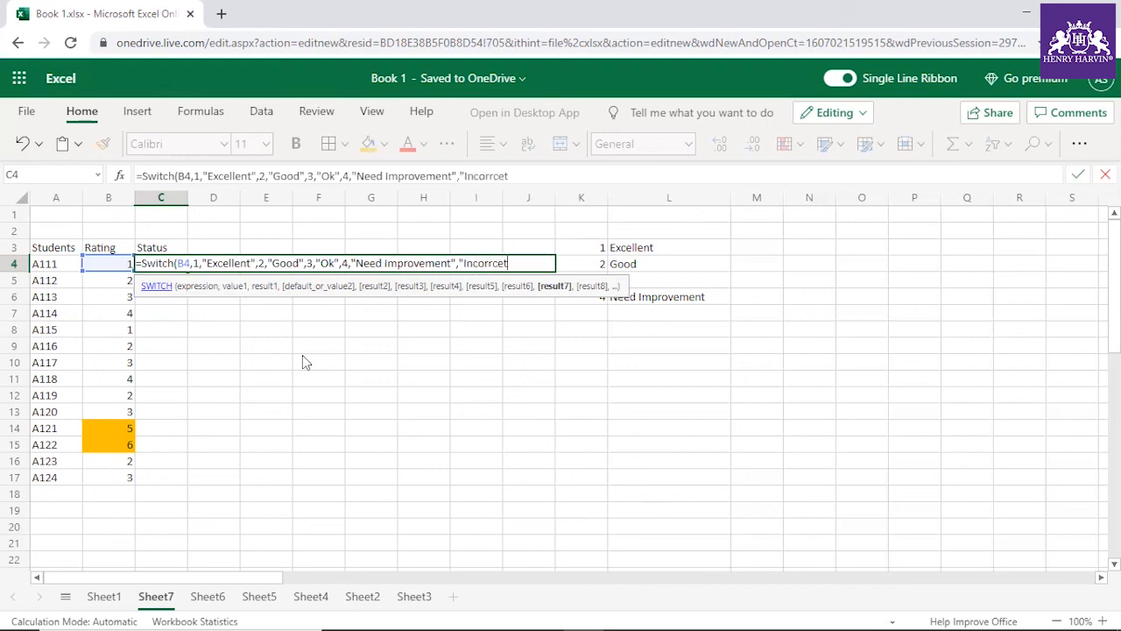
type(" Rating\")")
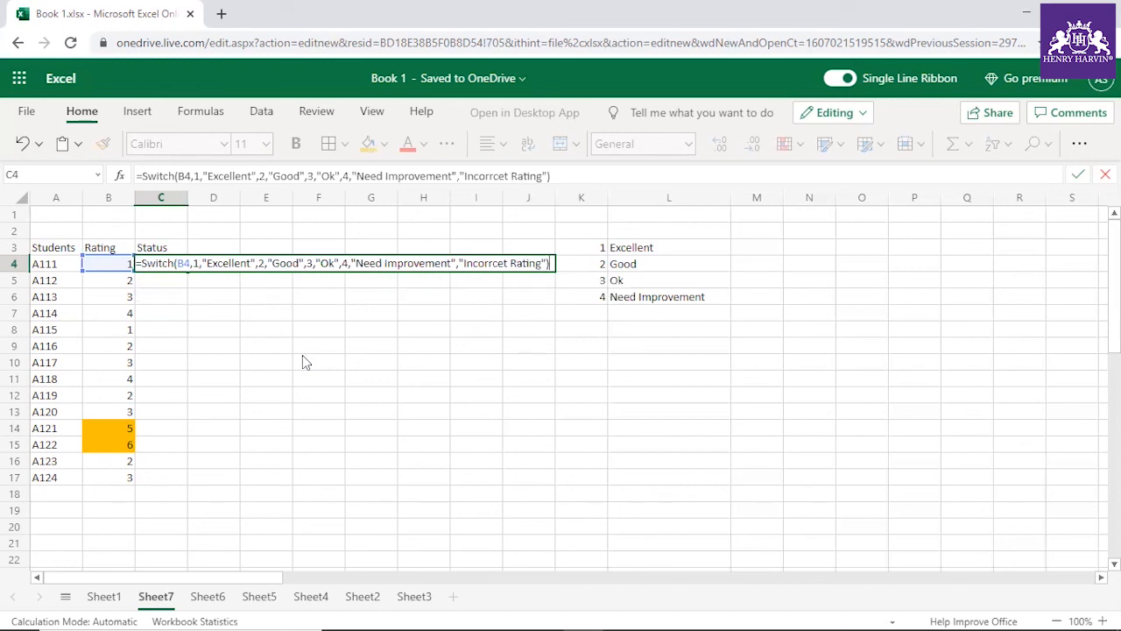
key("Return")
Step: Fill the SWITCH formula from C4 down to C17, widen column C, and check the rows with ratings 5 and 6
left_click(182, 267)
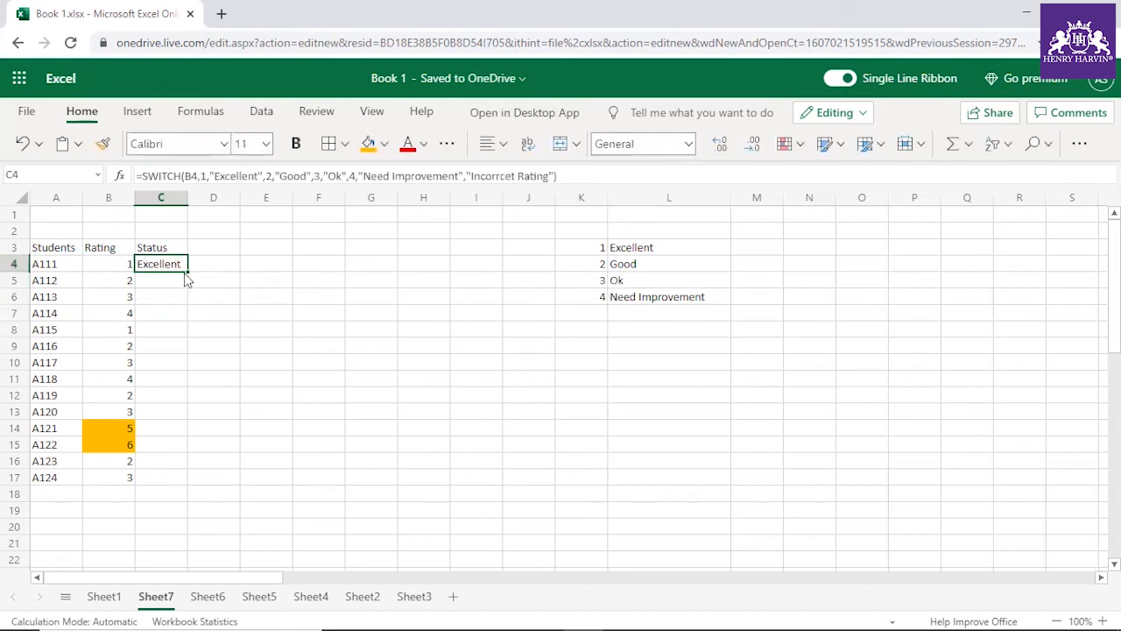
double_click(187, 271)
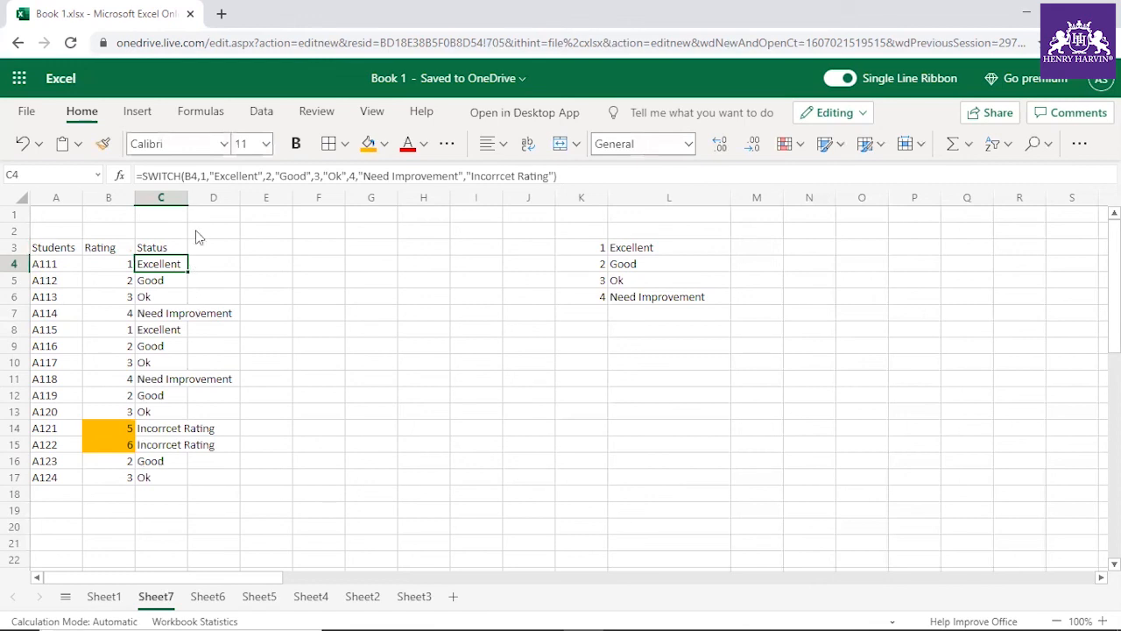
left_click_drag(187, 197, 254, 197)
left_click_drag(97, 429, 125, 447)
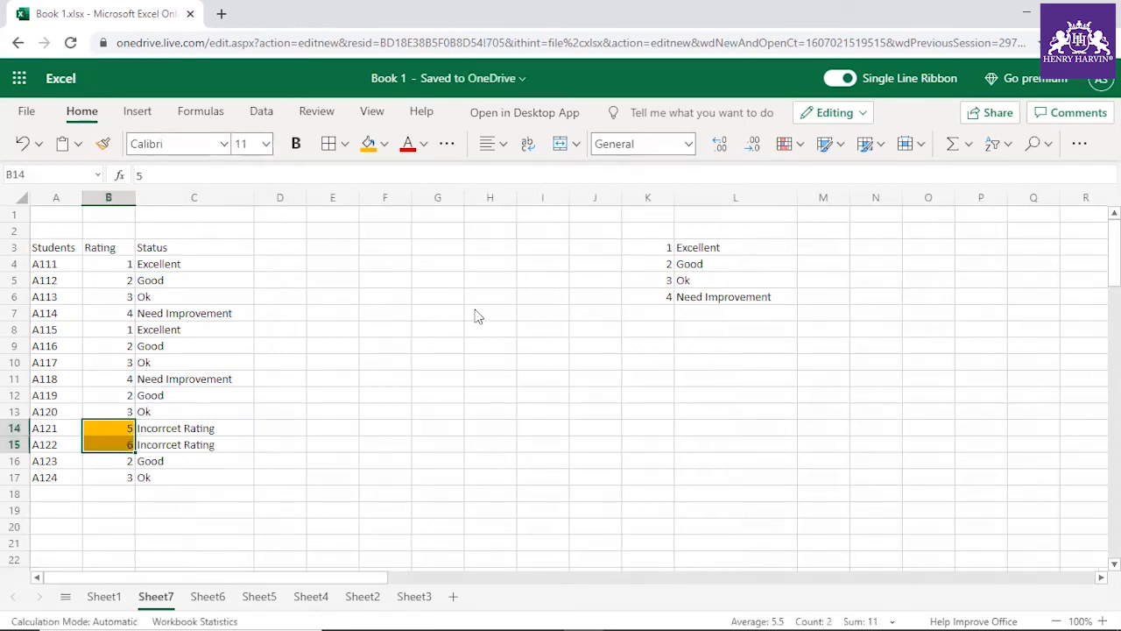
left_click(179, 429)
left_click(183, 445)
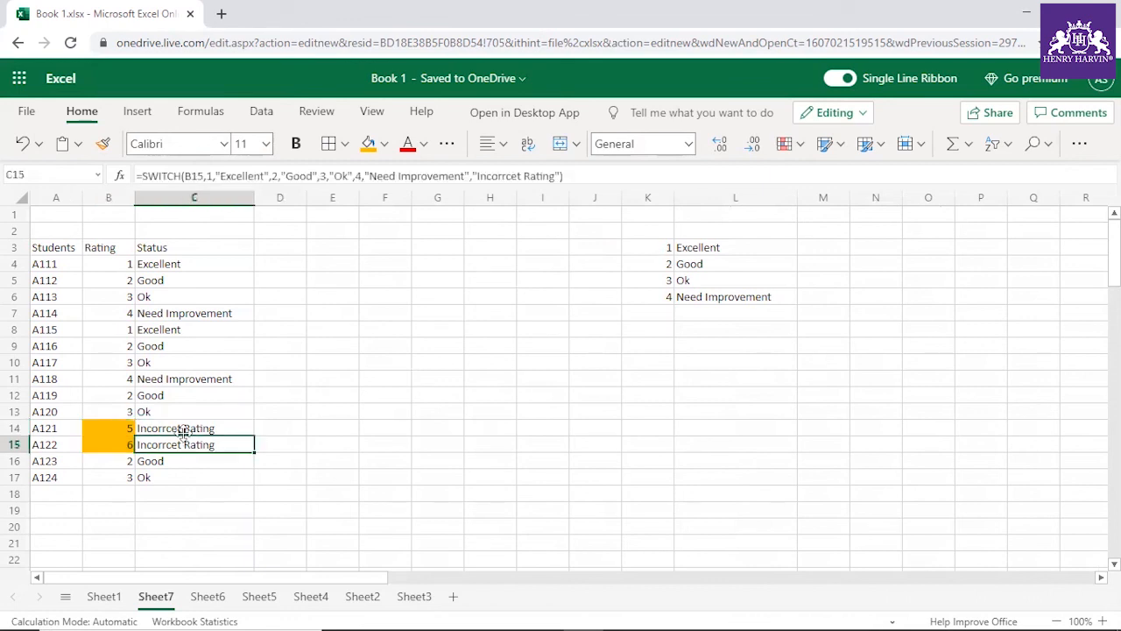
Step: Format the headers in A3:C3 as bold at font size 14 and widen column B slightly
left_click(202, 253)
left_click_drag(70, 250, 145, 252)
key("ctrl+b")
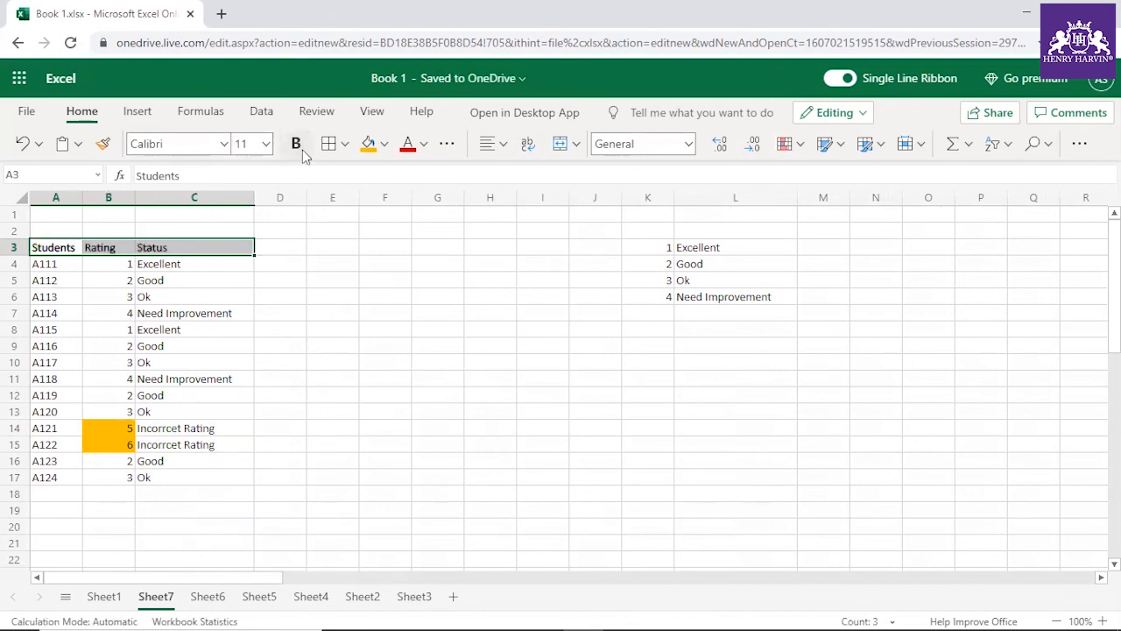
left_click(267, 150)
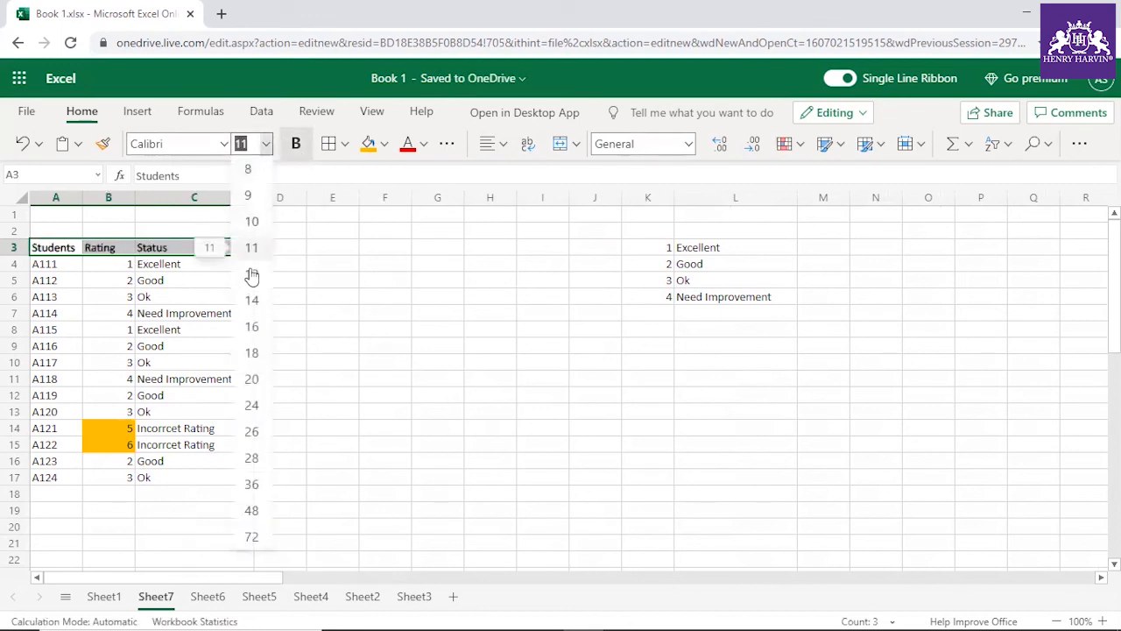
left_click(251, 302)
left_click(316, 316)
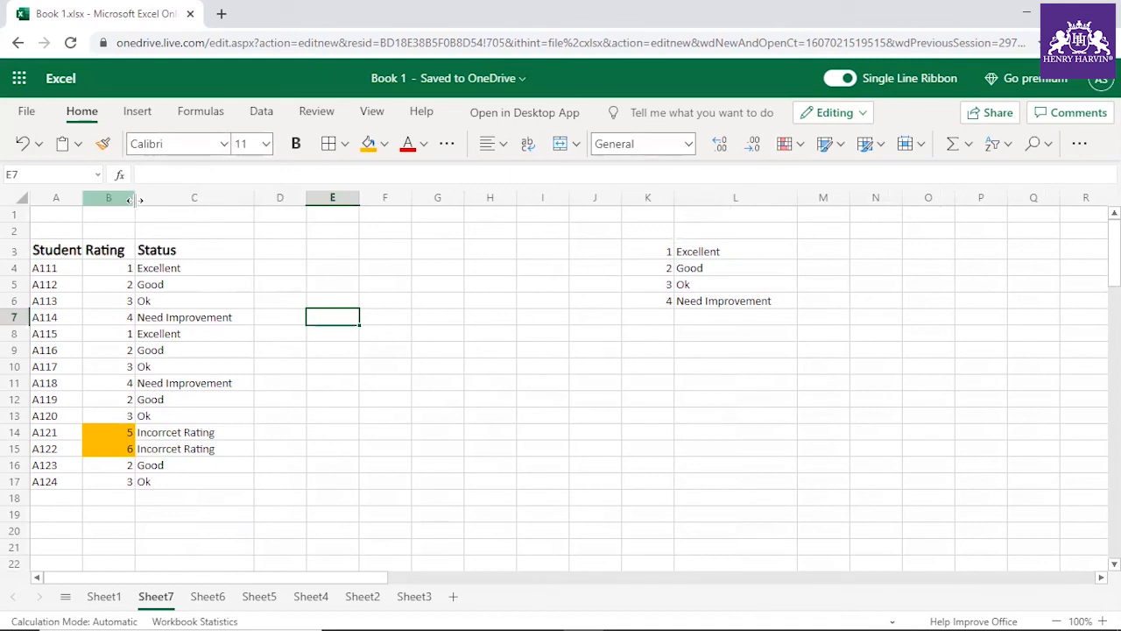
left_click(187, 272)
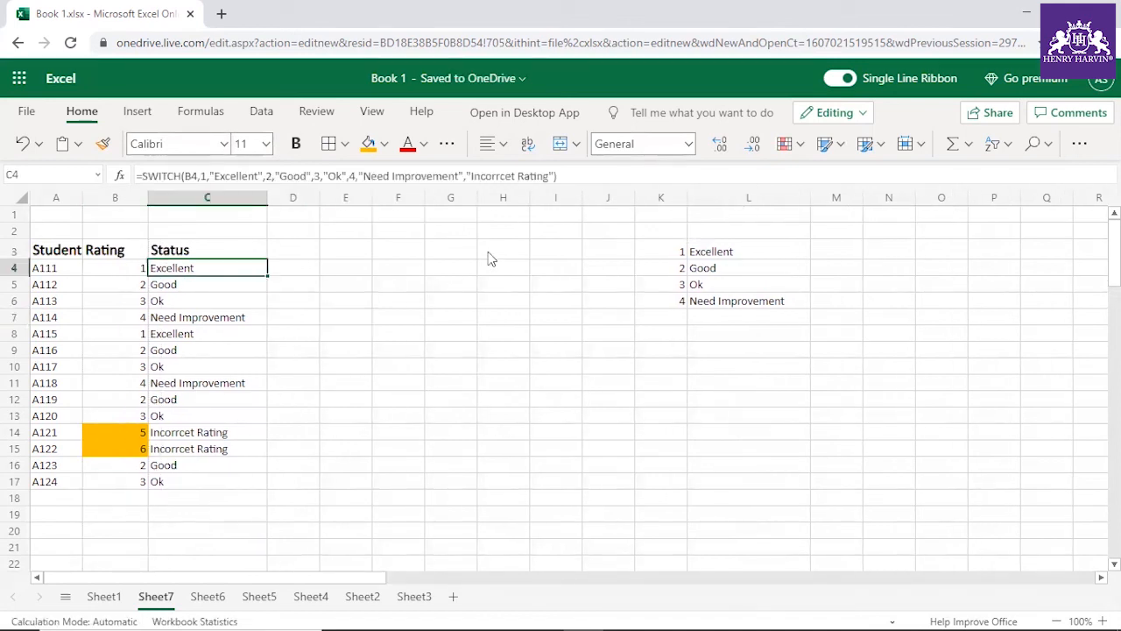
Step: Delete columns K and L holding the rating key, and select C4 to check its SWITCH formula
left_click_drag(663, 200, 702, 208)
right_click(702, 208)
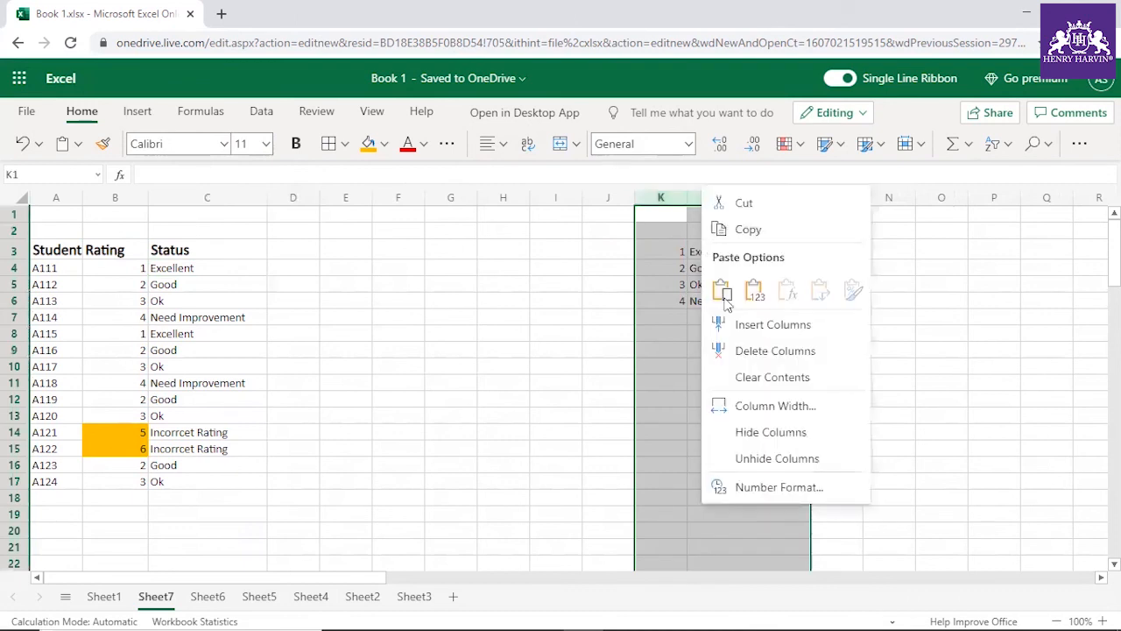
left_click(734, 354)
left_click(186, 266)
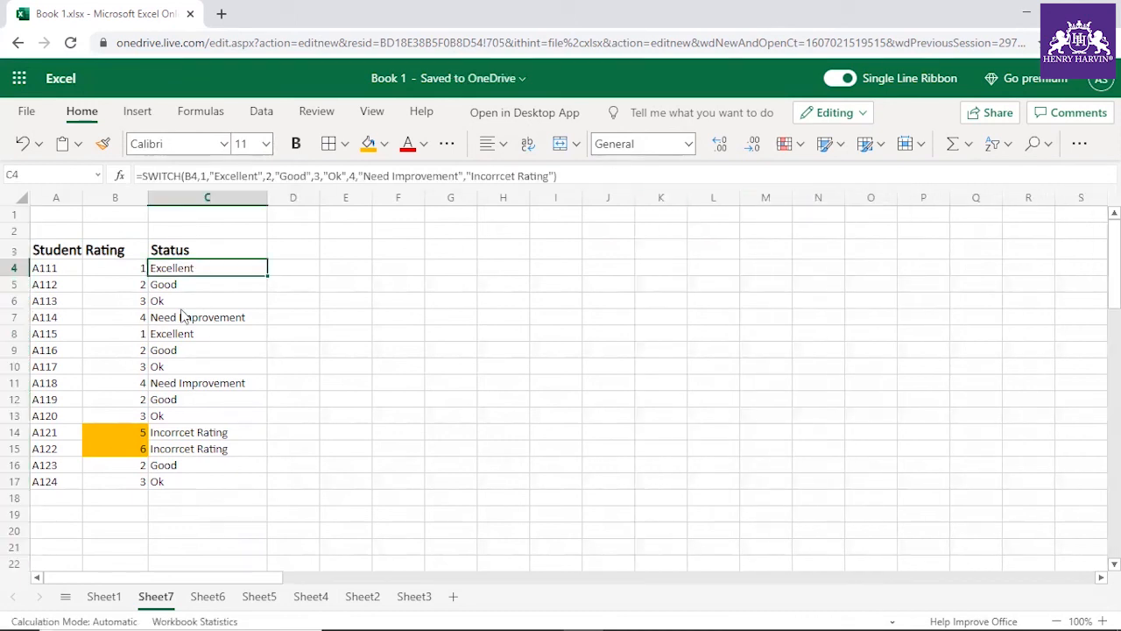
Step: Examine the SWITCH formulas filled down the Status column, from C4 through C15
left_click(183, 314)
left_click(187, 351)
left_click_drag(195, 388, 192, 402)
left_click(189, 418)
left_click(188, 449)
left_click(208, 368)
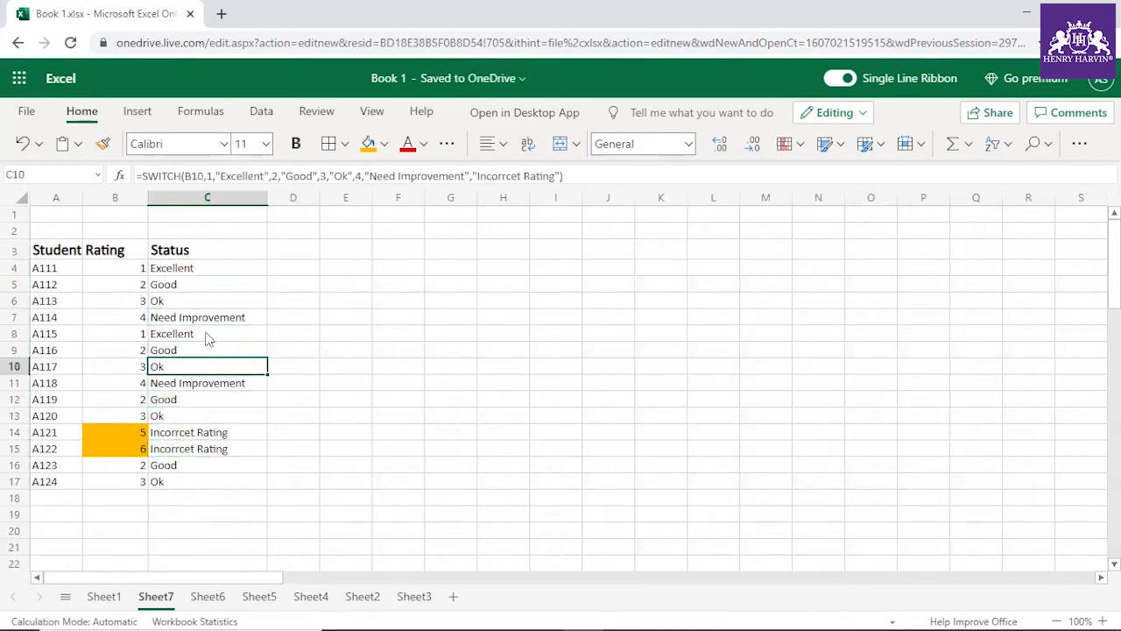
left_click(207, 300)
left_click(202, 274)
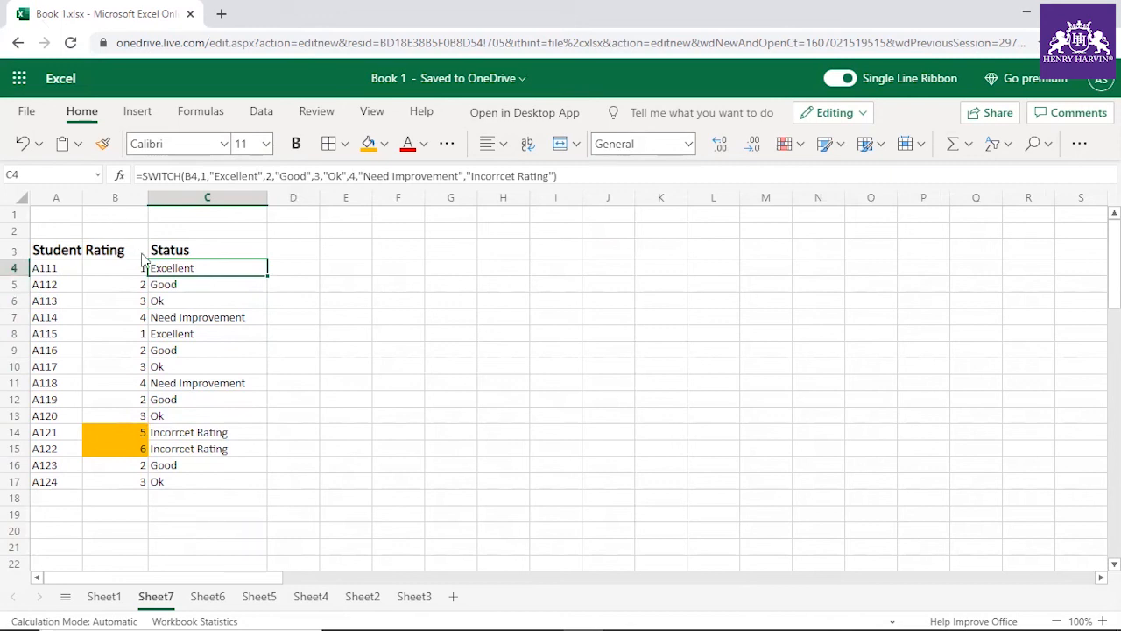
left_click(176, 287)
left_click(181, 320)
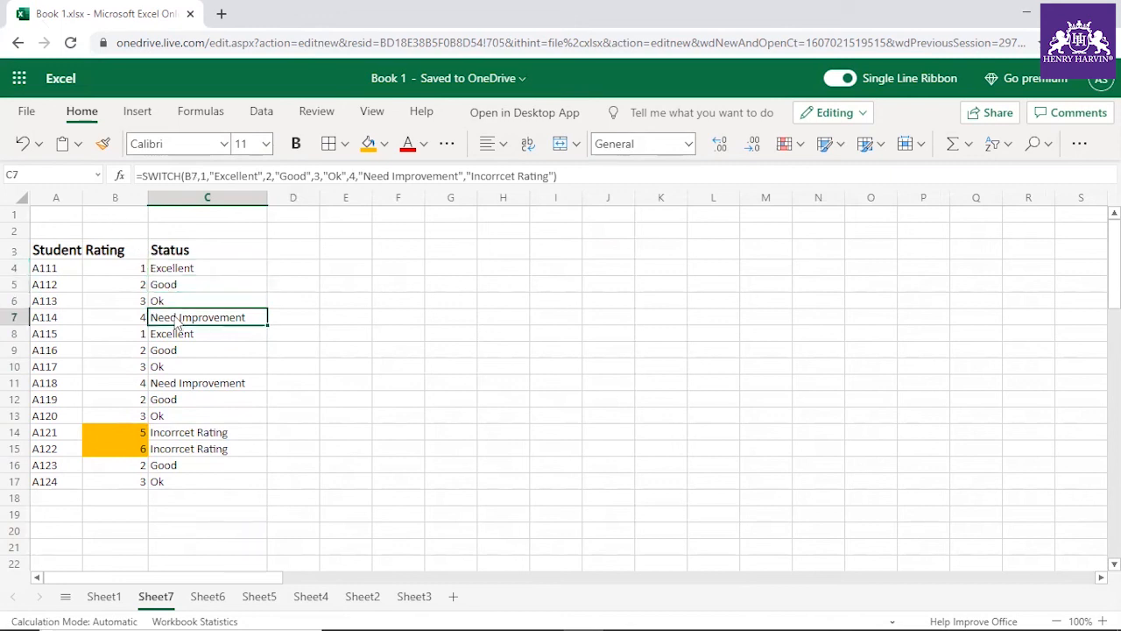
Step: Compare ratings such as those in B8 and B16 with the statuses returned by SWITCH in column C
left_click(143, 337)
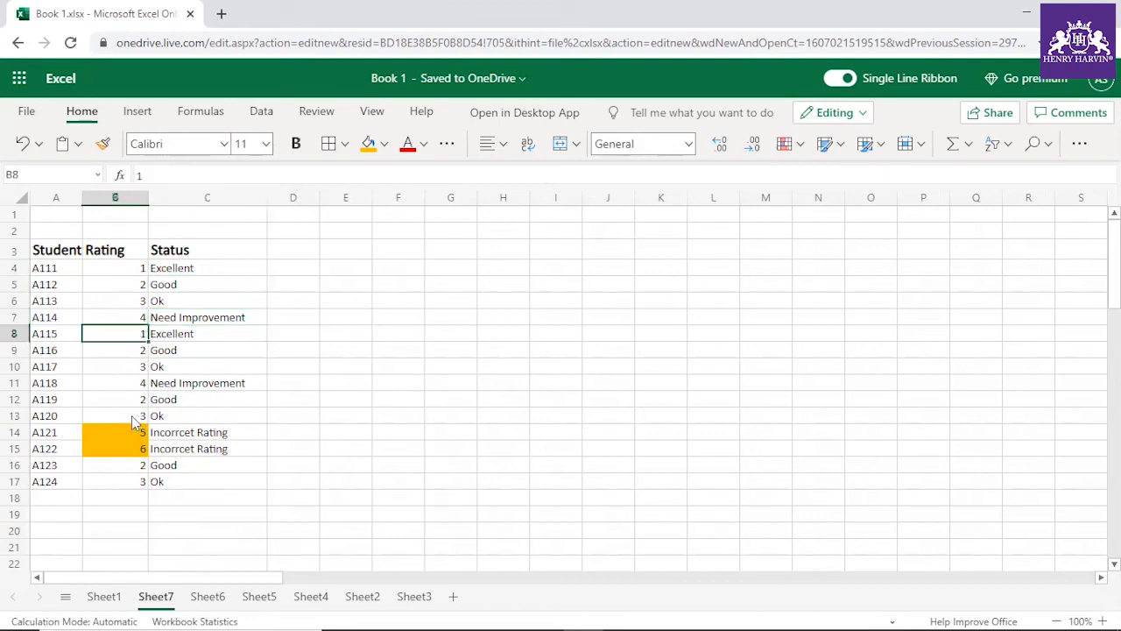
left_click(139, 468)
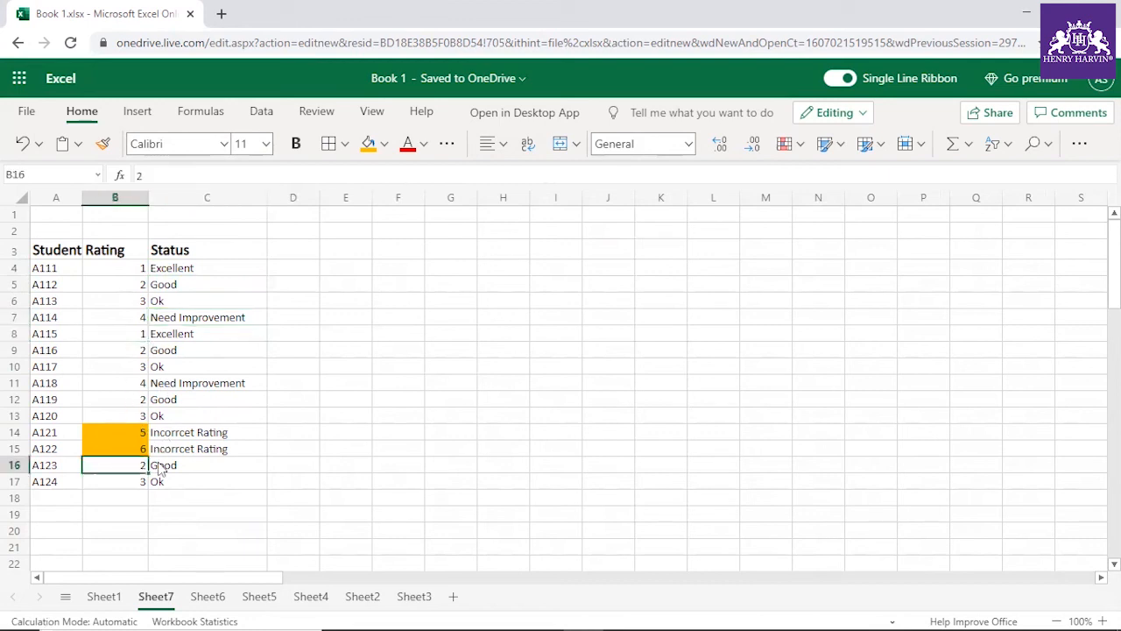
left_click(176, 465)
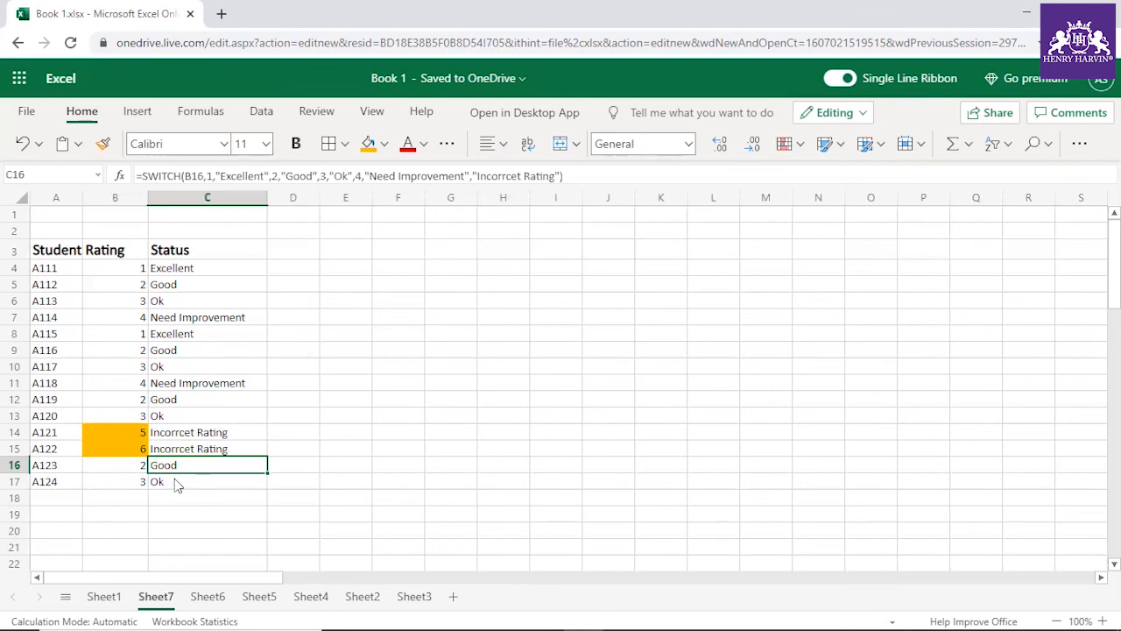
left_click(174, 478)
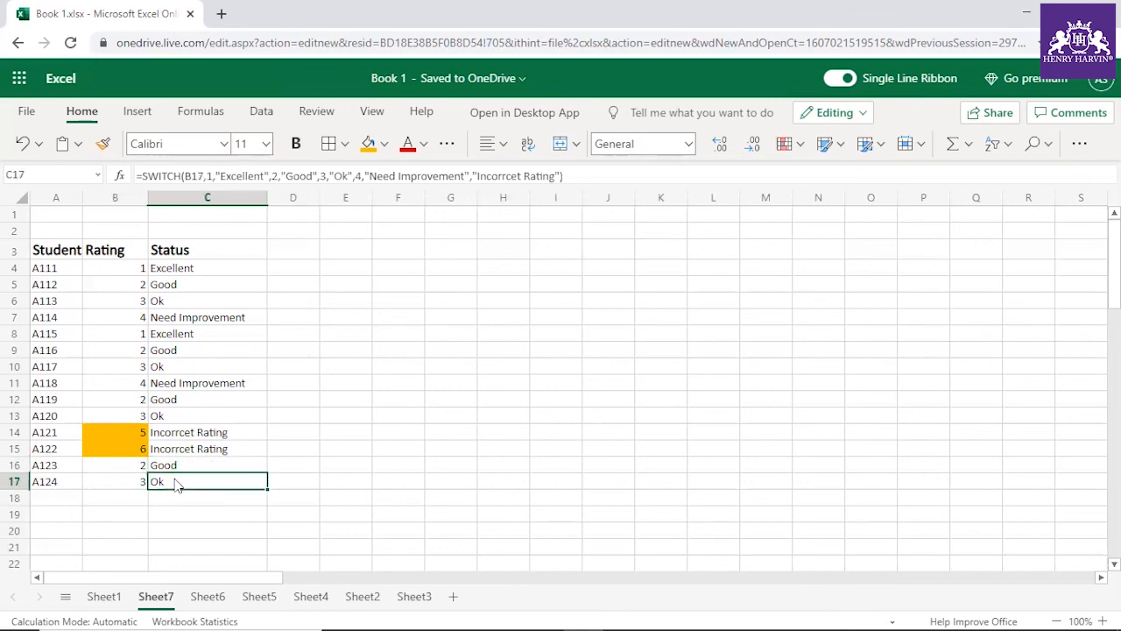
left_click(168, 386)
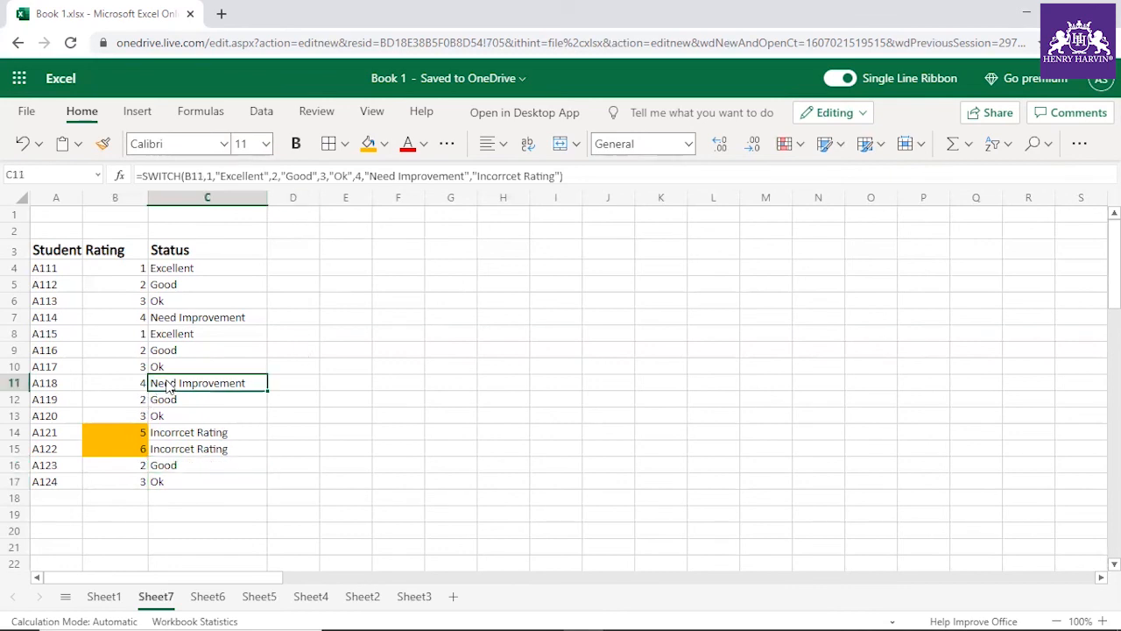
left_click(193, 302)
left_click(207, 336)
left_click(186, 288)
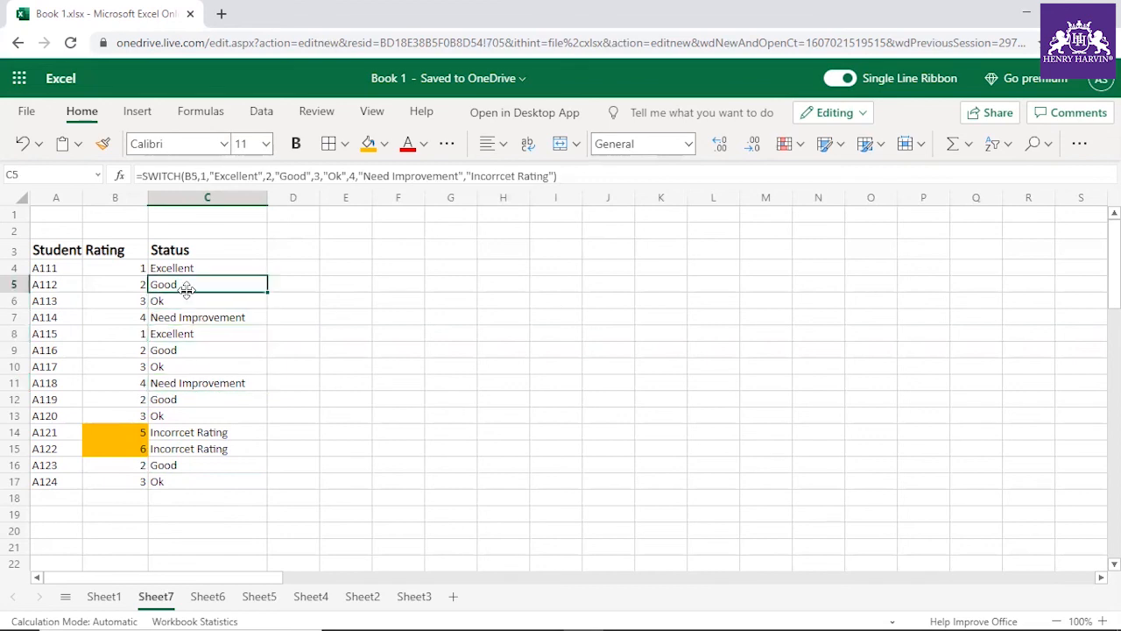